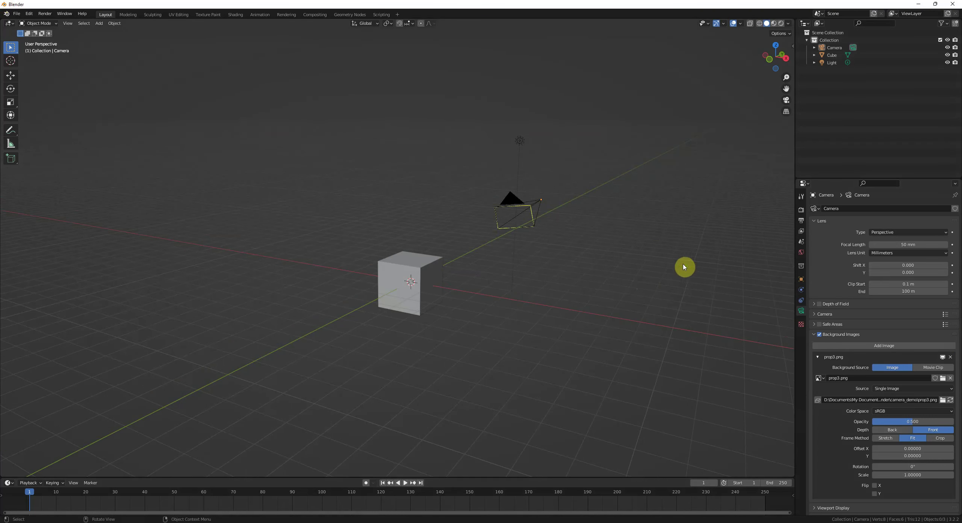
# - Select the camera and look through it at the sword reference image overlaid on the cube
pyautogui.moveTo(684, 267); pyautogui.dragTo(606, 242, button='middle')
pyautogui.click(473, 147)
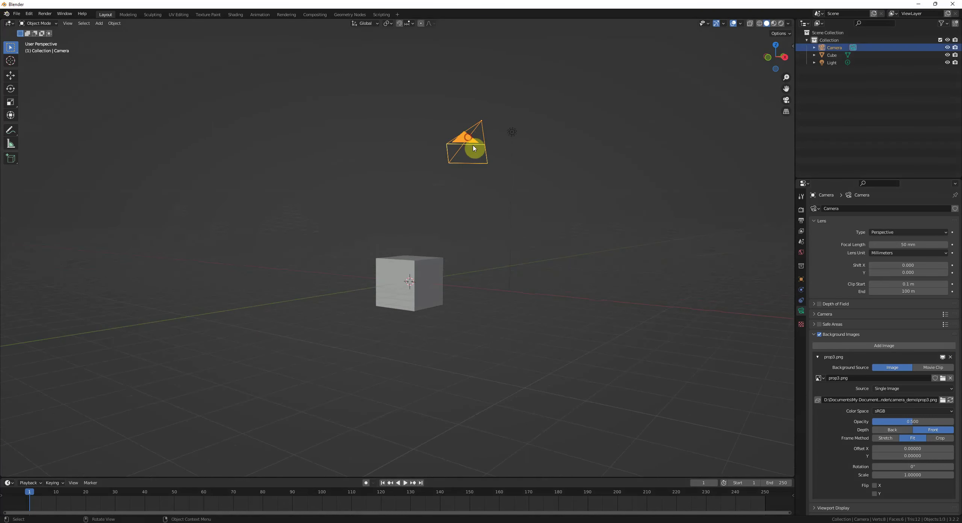
pyautogui.press('KP_0')
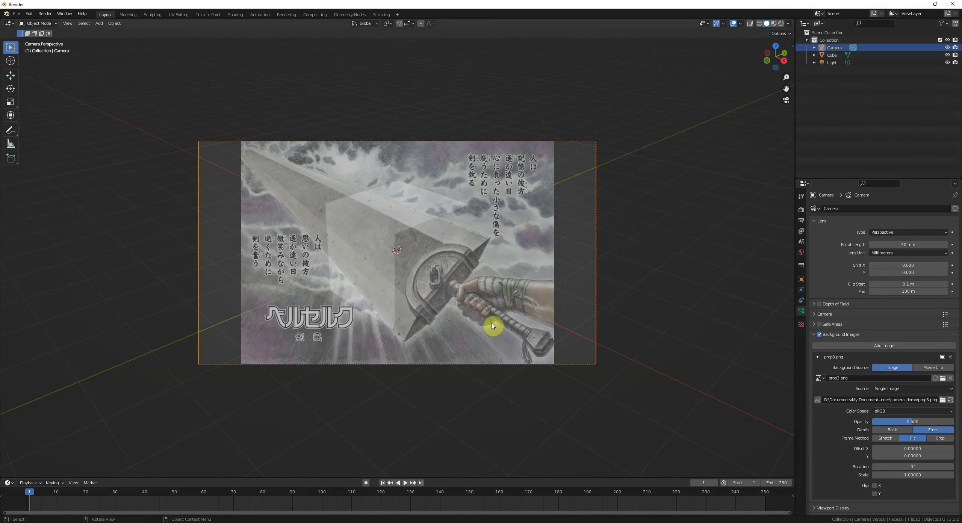
pyautogui.keyDown('shift'); pyautogui.moveTo(464, 257); pyautogui.dragTo(463, 274, button='middle'); pyautogui.keyUp('shift')
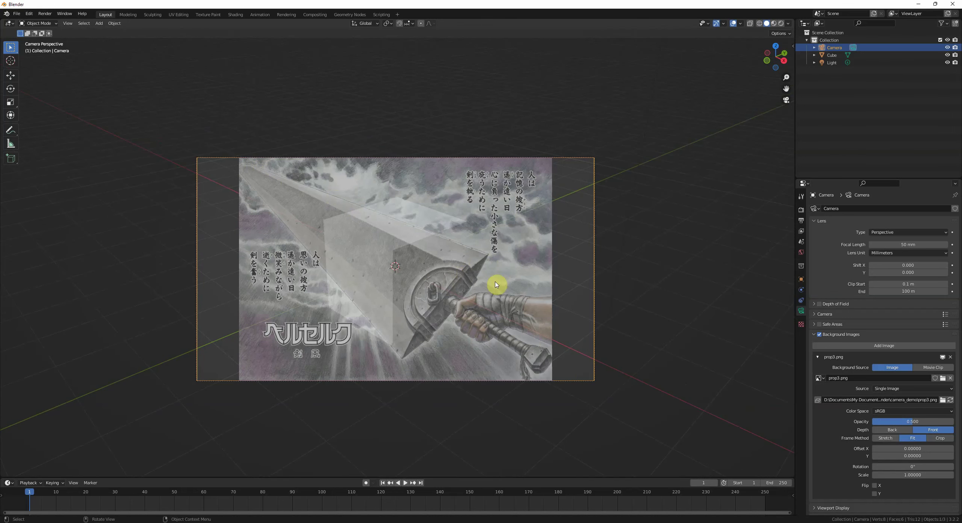
pyautogui.scroll(1, 501, 276)
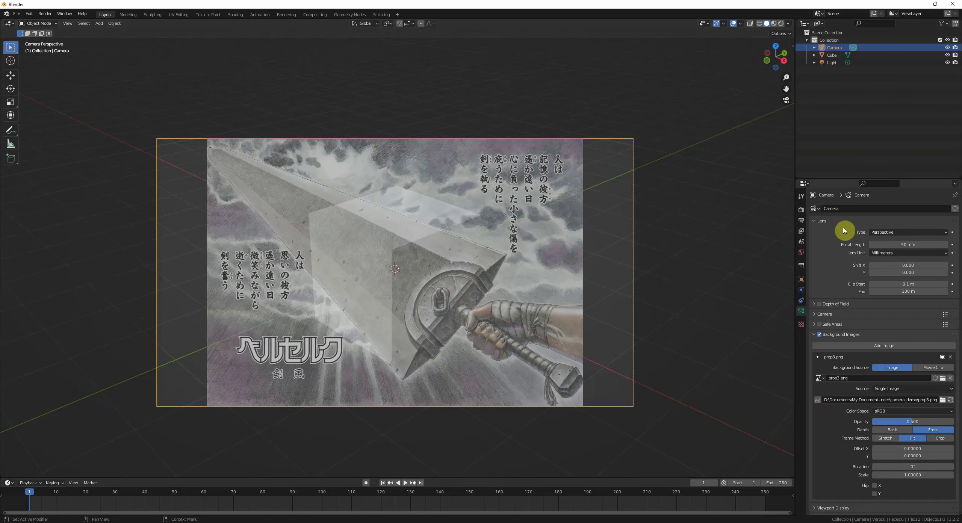
pyautogui.click(417, 216)
pyautogui.scroll(-2, 429, 239)
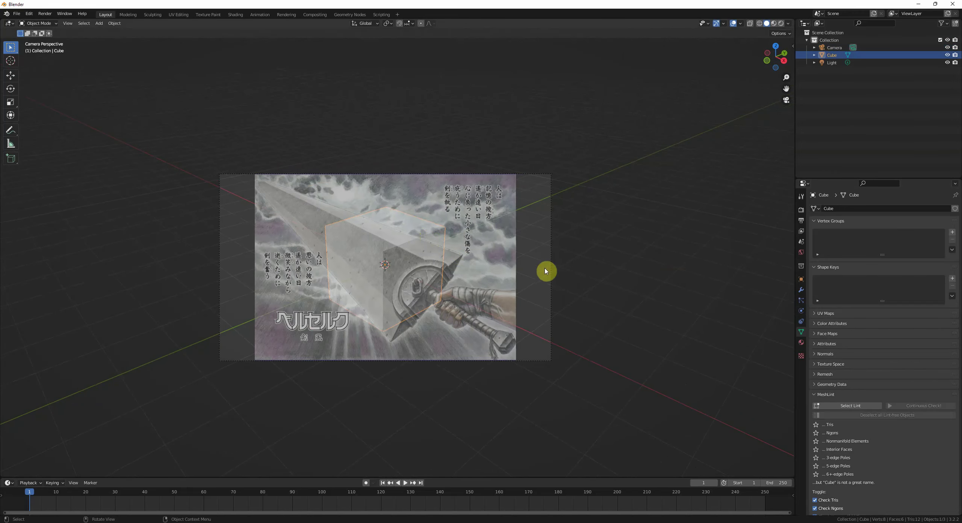
pyautogui.moveTo(457, 274); pyautogui.dragTo(460, 273, button='middle')
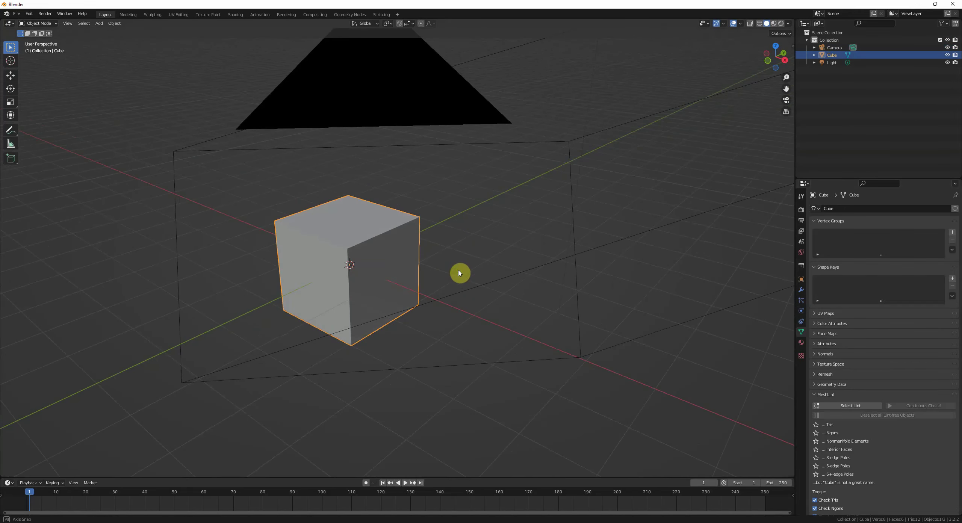
pyautogui.press('KP_0')
pyautogui.click(559, 185)
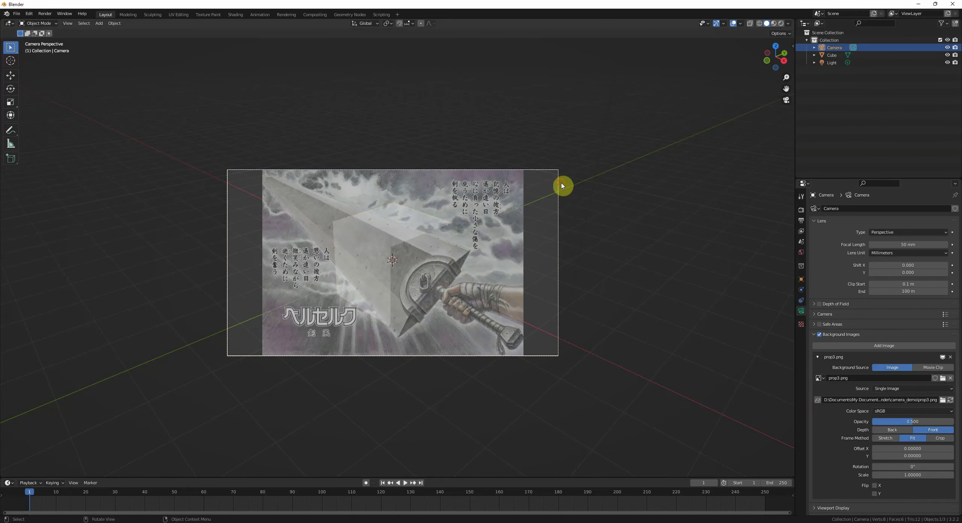
pyautogui.scroll(3, 548, 237)
# - Lock the camera to the view, orbit it to approximate the sword's perspective, and unlock it
pyautogui.press('n')
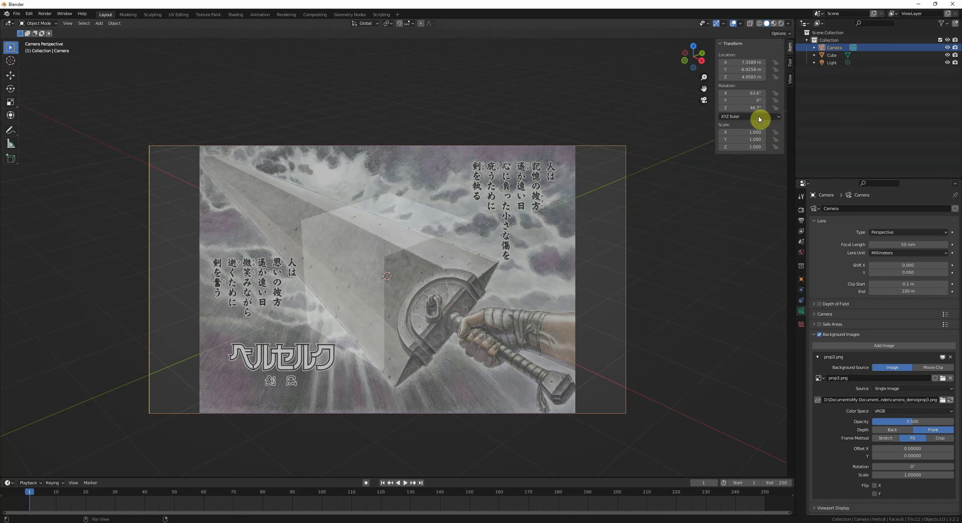
pyautogui.click(791, 79)
pyautogui.moveTo(429, 244); pyautogui.dragTo(406, 250, button='middle')
pyautogui.click(247, 350)
pyautogui.moveTo(248, 348); pyautogui.dragTo(547, 220, button='middle')
pyautogui.click(747, 137)
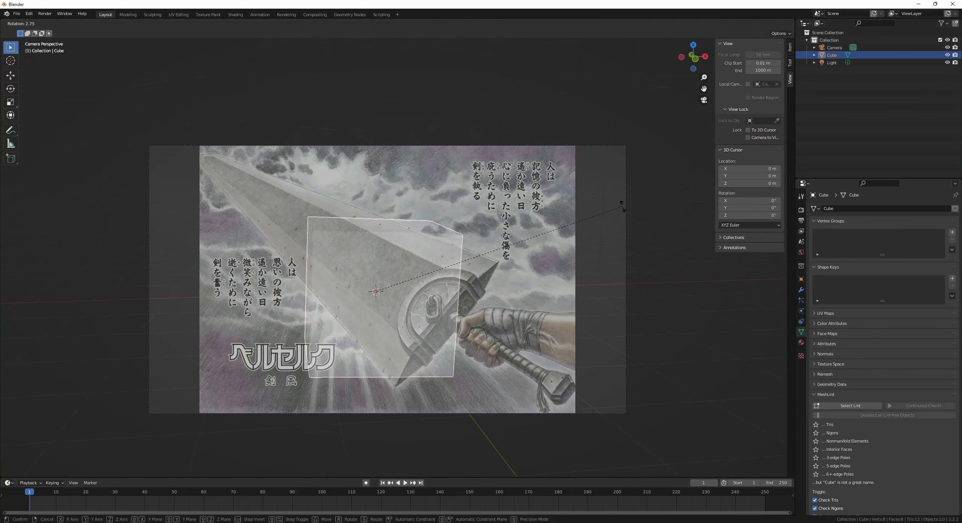
# - Roll the camera to tilt the cube along the blade's angle and shift the camera to line the cube up with the sword
pyautogui.click(626, 191)
pyautogui.press('r')
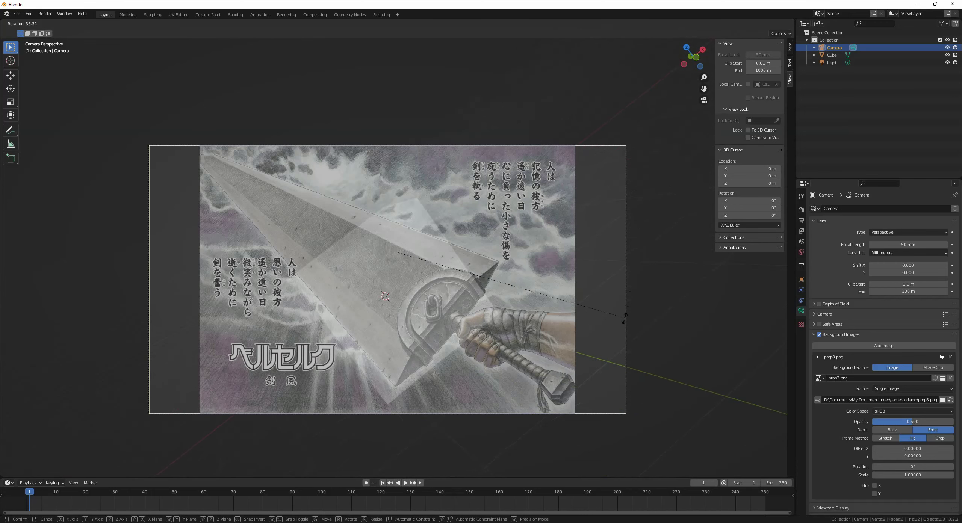
pyautogui.click(547, 299)
pyautogui.keyDown('shift'); pyautogui.moveTo(547, 297); pyautogui.dragTo(572, 283, button='middle'); pyautogui.keyUp('shift')
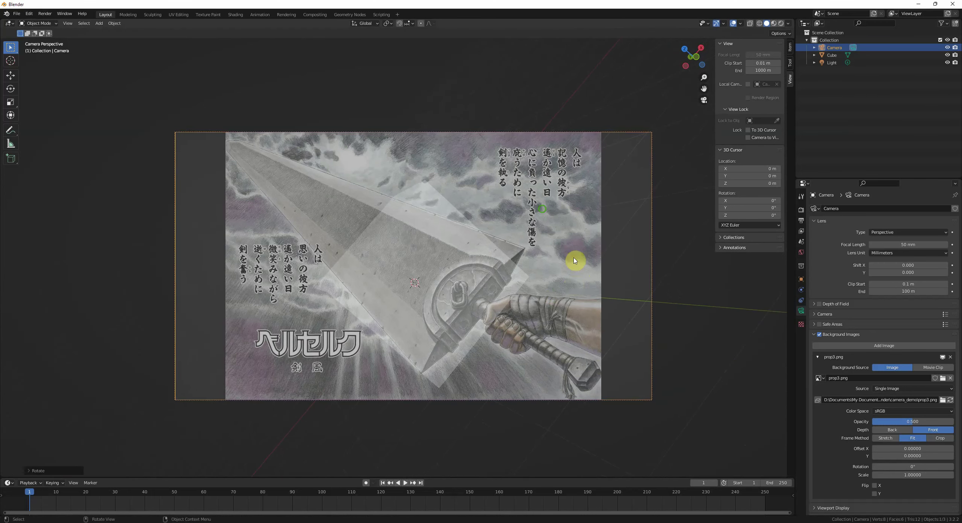
pyautogui.scroll(1, 577, 233)
pyautogui.keyDown('shift'); pyautogui.moveTo(579, 200); pyautogui.dragTo(434, 238, button='middle'); pyautogui.keyUp('shift')
pyautogui.press('g')
pyautogui.click(530, 221)
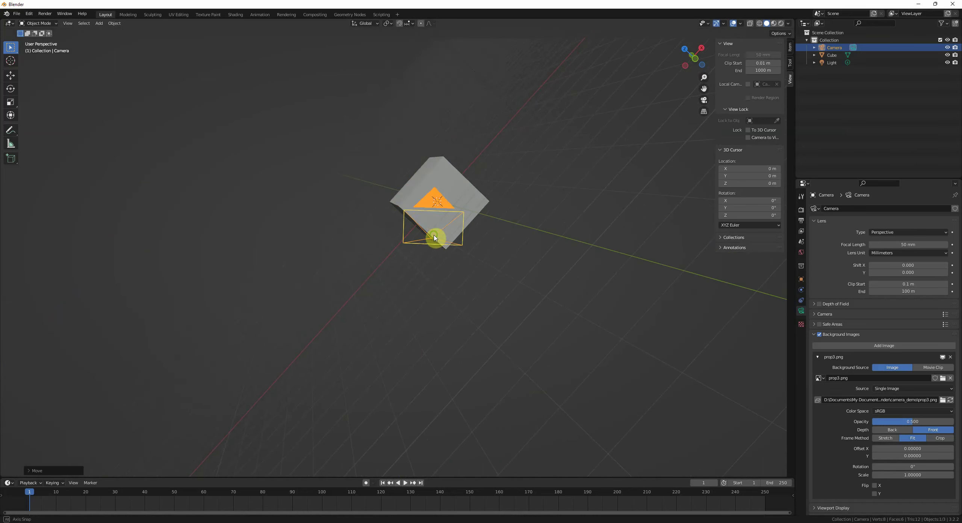
# - Place the 3D cursor on the cube's front face and select the cube's top face in Edit Mode
pyautogui.moveTo(420, 207); pyautogui.dragTo(470, 278, button='middle')
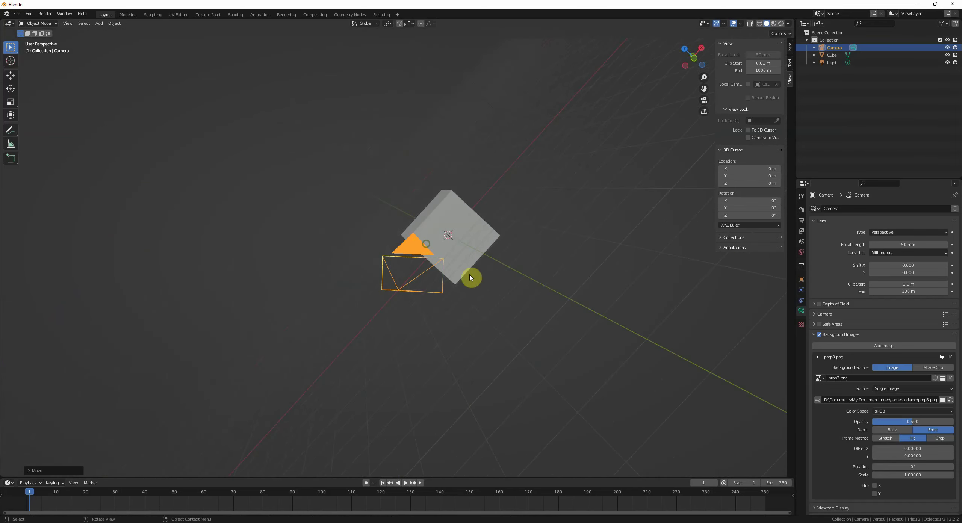
pyautogui.press('KP_1')
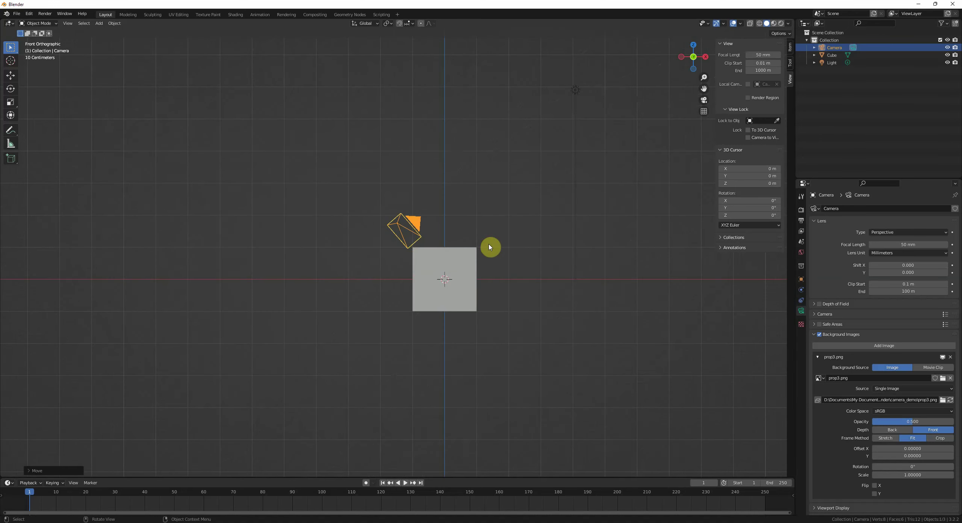
pyautogui.moveTo(490, 247); pyautogui.dragTo(393, 260, button='middle')
pyautogui.scroll(5, 389, 259)
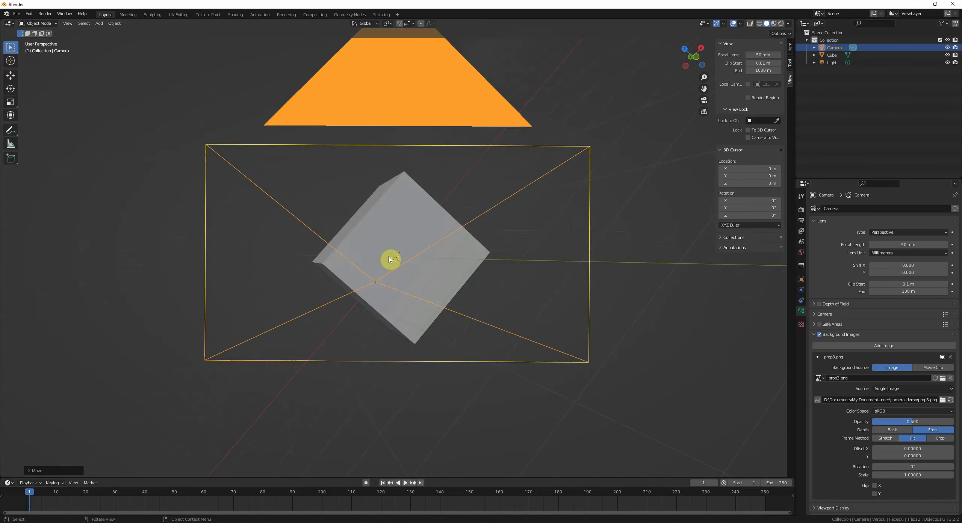
pyautogui.press('KP_0')
pyautogui.keyDown('shift'); pyautogui.moveTo(415, 295); pyautogui.dragTo(446, 269, button='middle'); pyautogui.keyUp('shift')
pyautogui.click(436, 266)
pyautogui.keyDown('shift'); pyautogui.rightClick(435, 255); pyautogui.keyUp('shift')
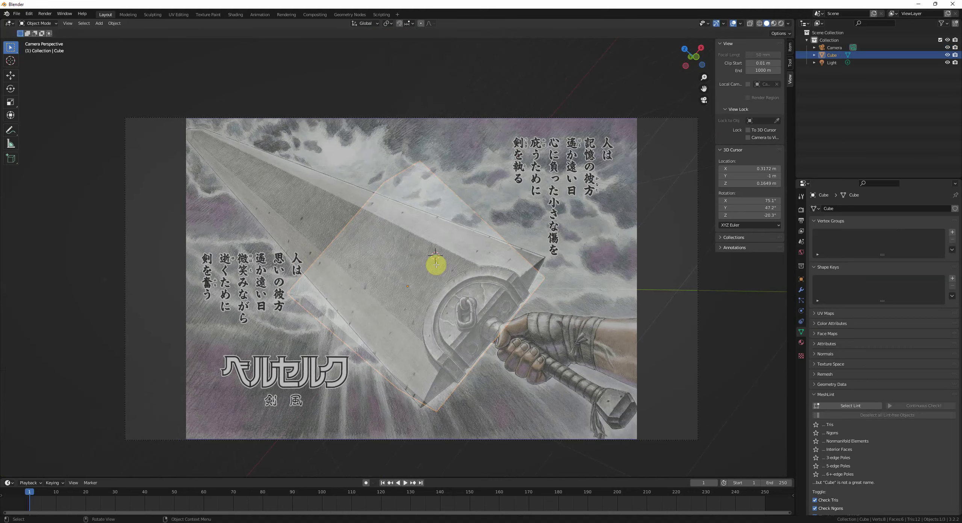
pyautogui.press('Tab')
pyautogui.middleClick(432, 260)
pyautogui.click(359, 213)
# - Set the transform orientation to Normal and activate the Move tool for the selected top face in camera view
pyautogui.press(',')
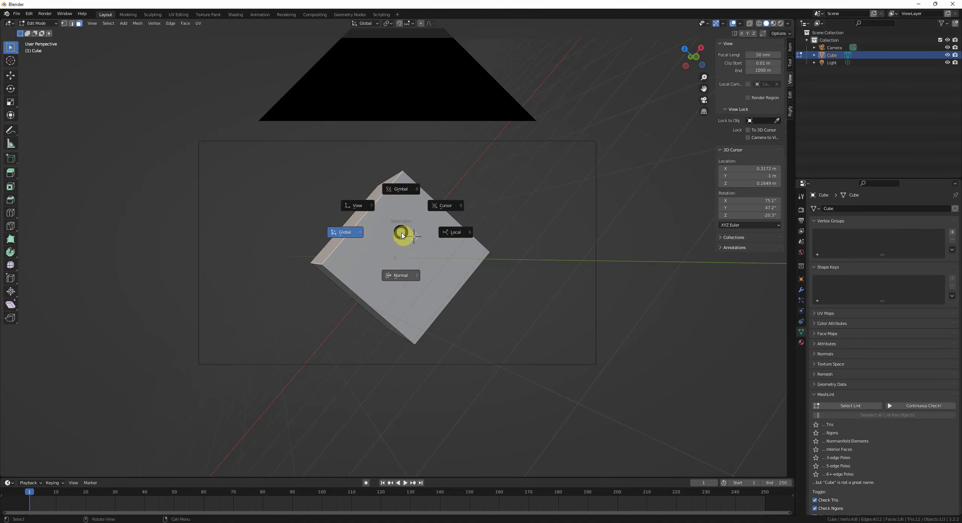
pyautogui.click(402, 247)
pyautogui.keyDown('shift'); pyautogui.moveTo(402, 248); pyautogui.dragTo(426, 282, button='middle'); pyautogui.keyUp('shift')
pyautogui.click(11, 80)
pyautogui.moveTo(327, 210); pyautogui.dragTo(367, 226, button='middle')
pyautogui.press('KP_0')
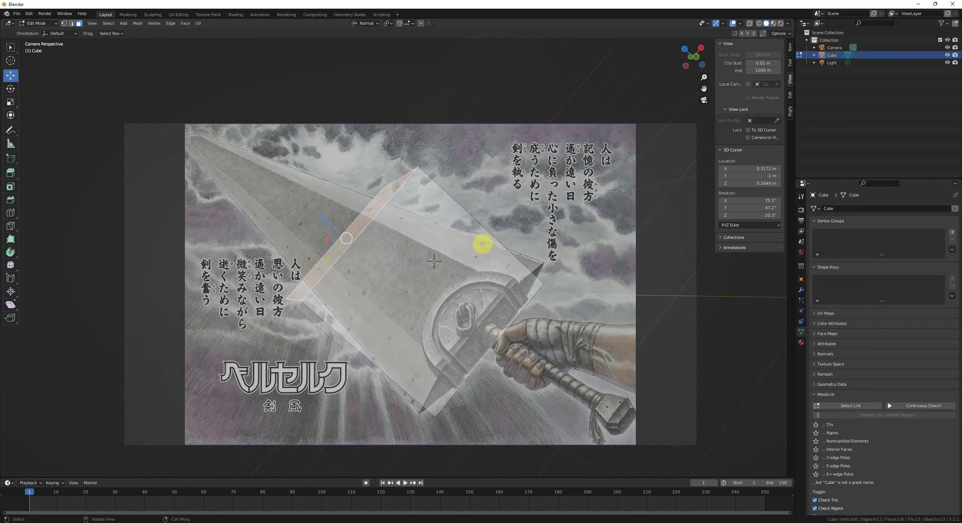
# - Pull the cube's top face along its normal to lengthen the cube into a tall block, and return to Object Mode
pyautogui.press('e')
pyautogui.moveTo(345, 200); pyautogui.dragTo(331, 187)
pyautogui.moveTo(331, 187); pyautogui.dragTo(434, 225, button='middle')
pyautogui.press('KP_1')
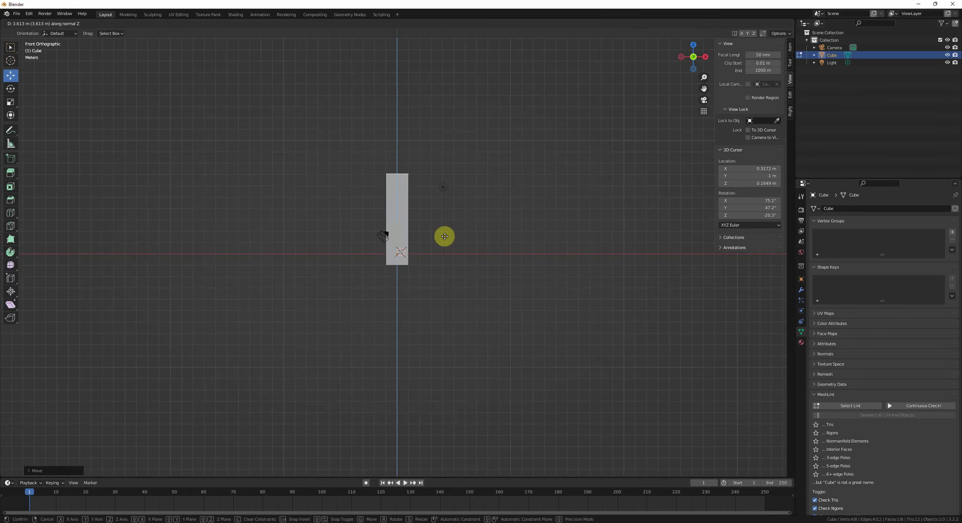
pyautogui.press('Tab')
# - Add the camera to the selection, set the orientation to Global, and move the camera and block upward along Z
pyautogui.moveTo(457, 281); pyautogui.dragTo(376, 260, button='middle')
pyautogui.keyDown('shift'); pyautogui.click(344, 241); pyautogui.keyUp('shift')
pyautogui.press(',')
pyautogui.press('g')
pyautogui.scroll(3, 464, 254)
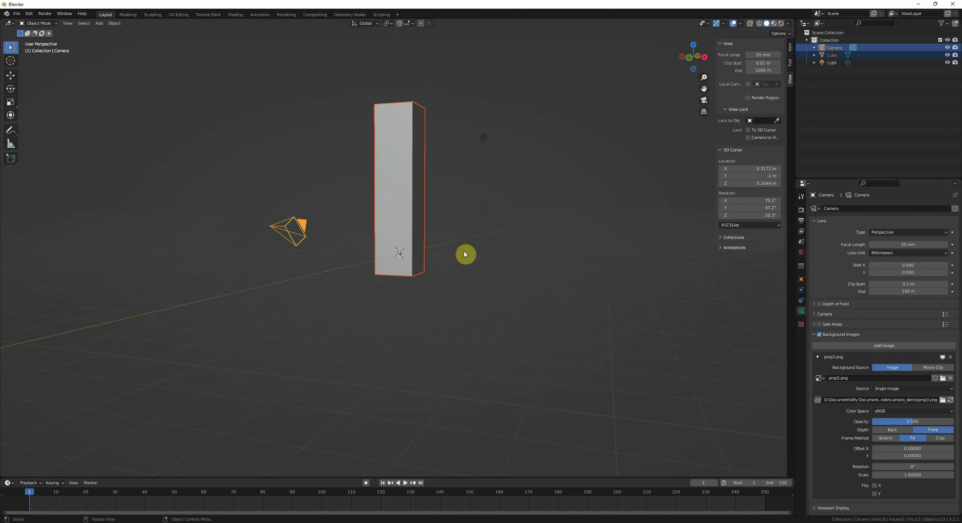
pyautogui.press('g')
pyautogui.press('z')
pyautogui.click(435, 230)
# - With only the camera selected, place the 3D cursor on the block's face near the blade's middle and set the pivot point to 3D Cursor
pyautogui.press('KP_0')
pyautogui.keyDown('shift'); pyautogui.moveTo(420, 207); pyautogui.dragTo(438, 229, button='middle'); pyautogui.keyUp('shift')
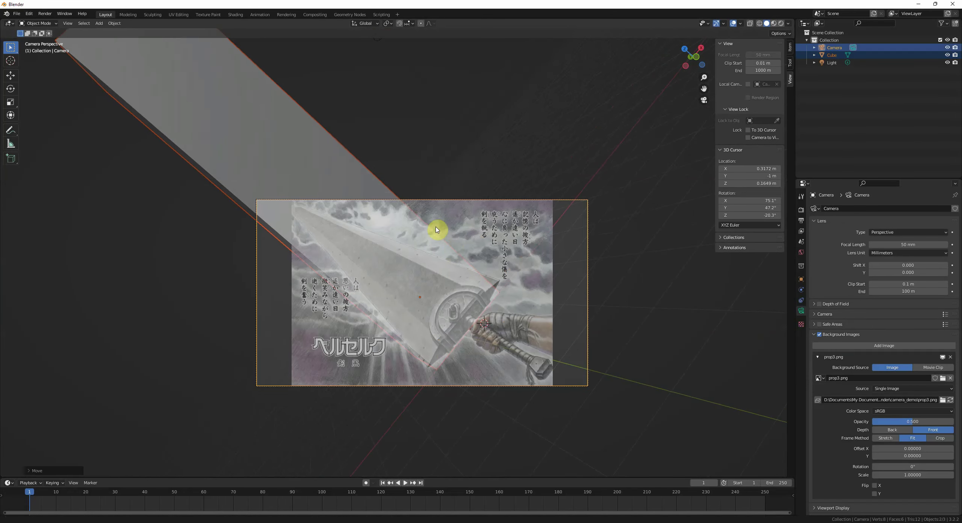
pyautogui.click(482, 200)
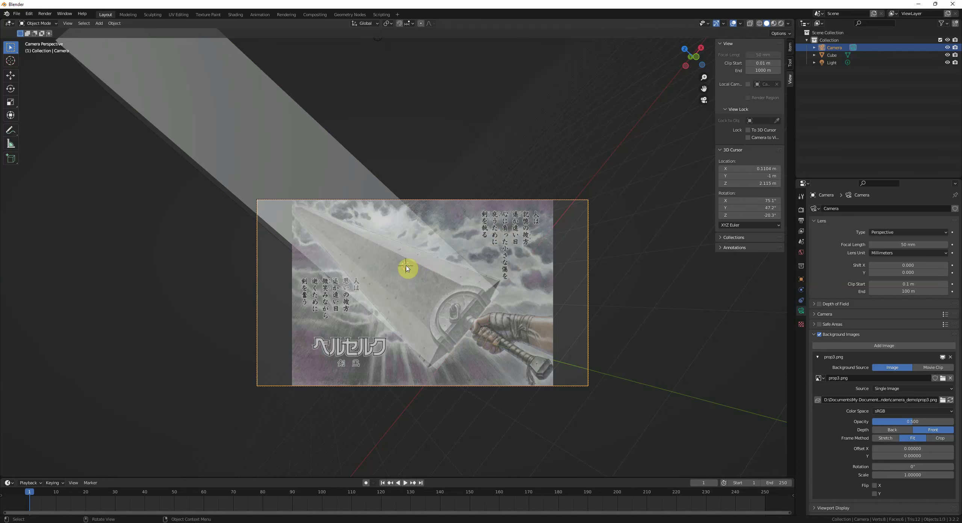
pyautogui.click(389, 23)
pyautogui.click(397, 42)
pyautogui.scroll(3, 435, 213)
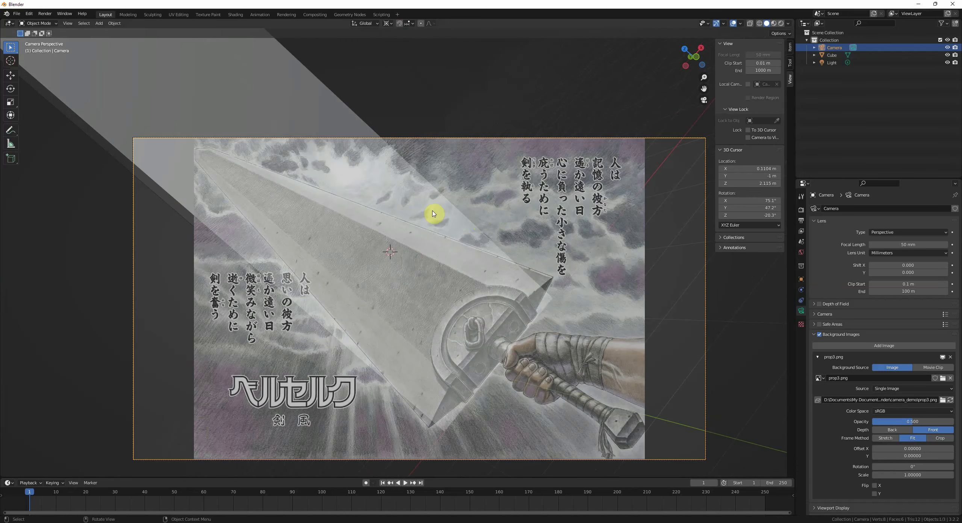
pyautogui.click(10, 76)
# - Rotate the camera around the 3D cursor about the global X axis to foreshorten the block toward the blade tip
pyautogui.scroll(-1, 477, 275)
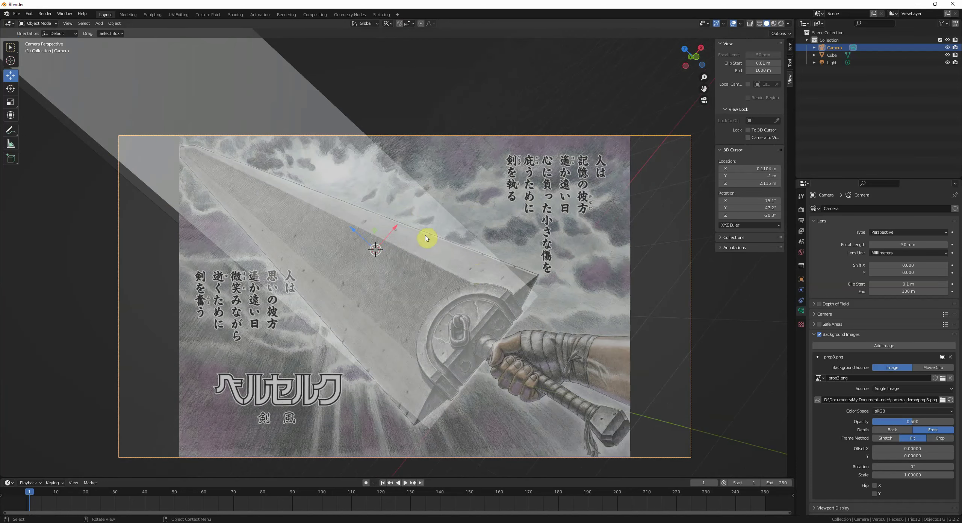
pyautogui.scroll(-2, 467, 236)
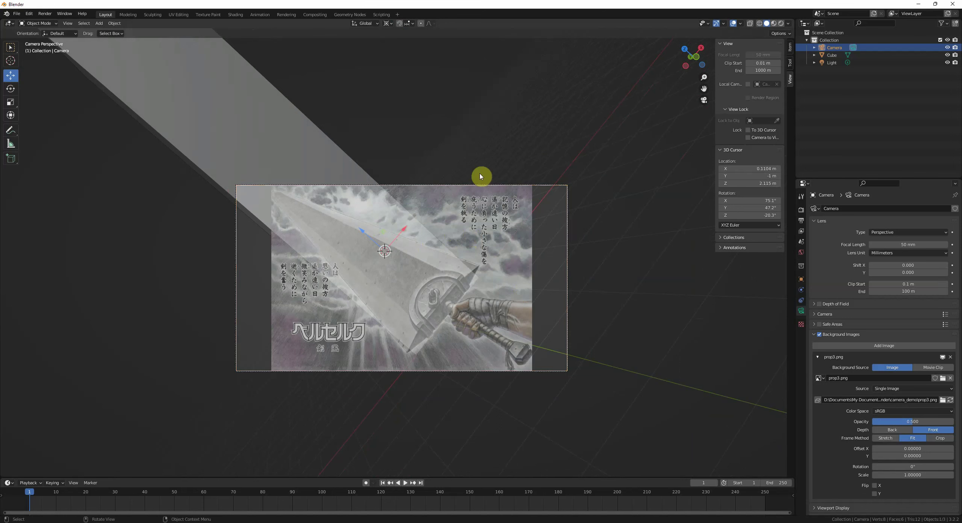
pyautogui.press('r')
pyautogui.press('x')
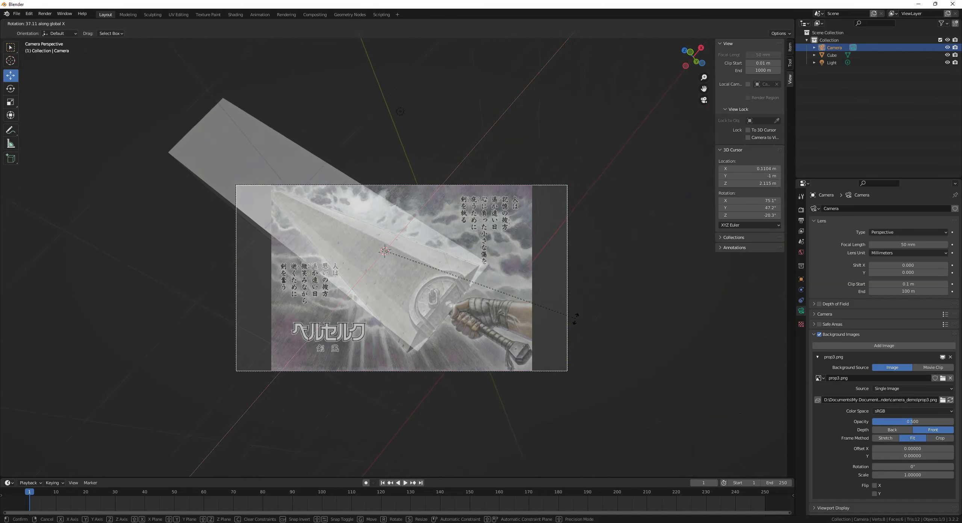
pyautogui.click(569, 378)
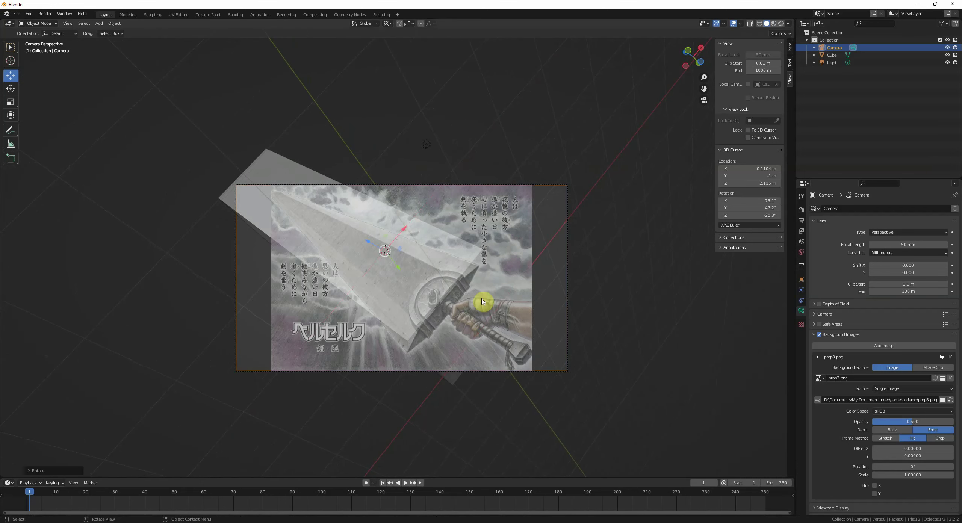
pyautogui.scroll(3, 447, 251)
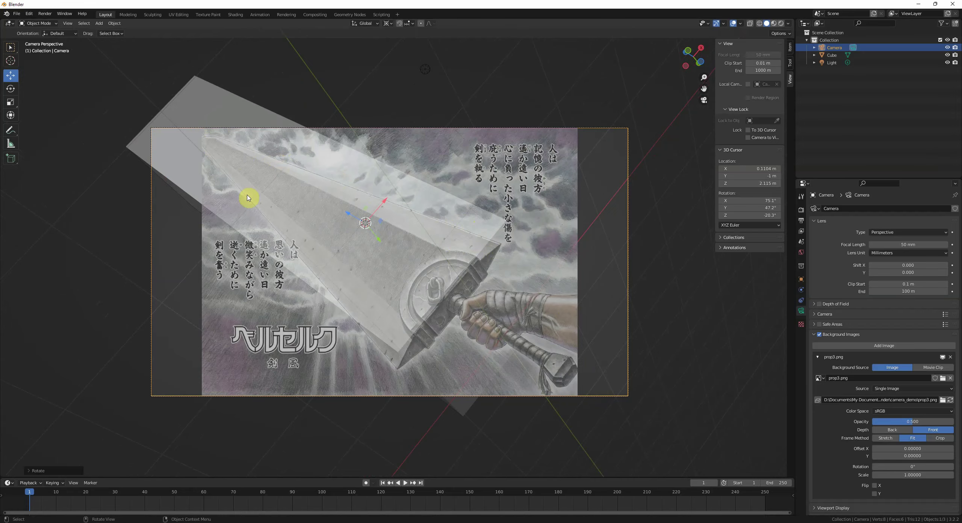
# - Set the camera's focal length to 35 mm
pyautogui.moveTo(248, 199); pyautogui.dragTo(433, 251, button='middle')
pyautogui.moveTo(248, 114); pyautogui.dragTo(329, 241, button='middle')
pyautogui.press('KP_0')
pyautogui.keyDown('shift'); pyautogui.moveTo(503, 265); pyautogui.dragTo(509, 258, button='middle'); pyautogui.keyUp('shift')
pyautogui.click(509, 260)
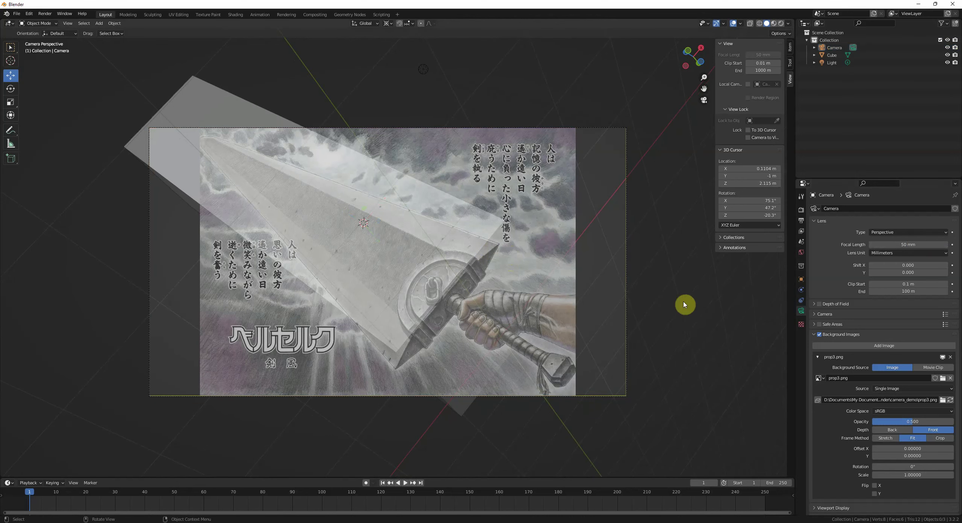
pyautogui.click(902, 245)
pyautogui.write('35')
pyautogui.press('Return')
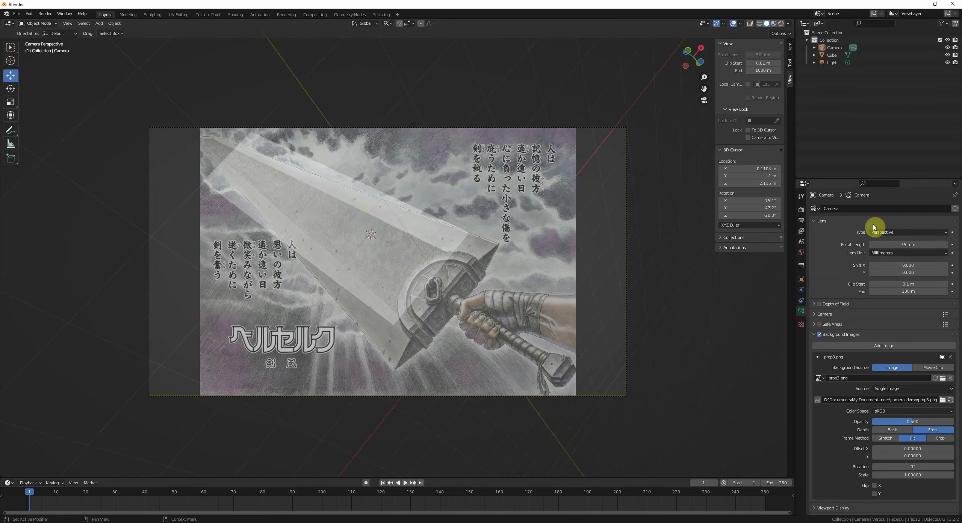
# - Select the long block and compare its edges with the sword blade in the camera view
pyautogui.click(343, 217)
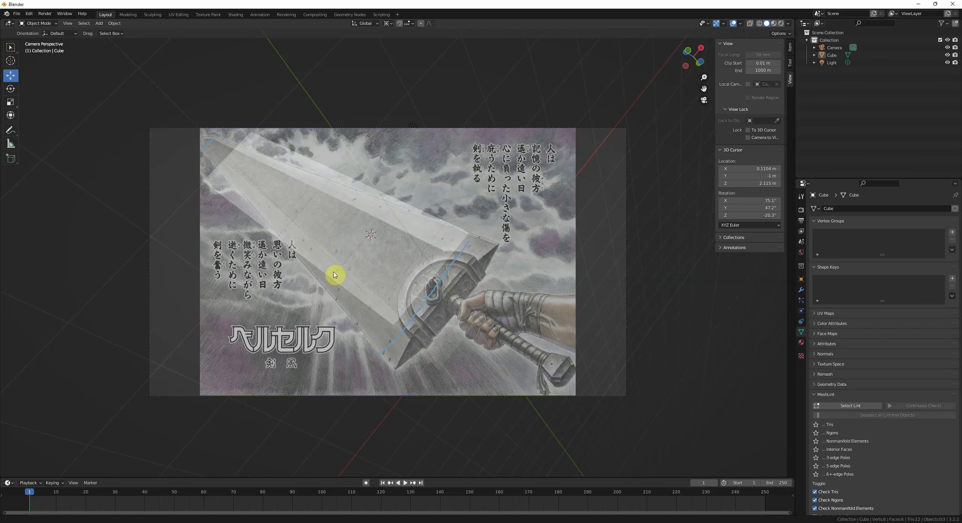
pyautogui.keyDown('shift'); pyautogui.moveTo(341, 254); pyautogui.dragTo(340, 264, button='middle'); pyautogui.keyUp('shift')
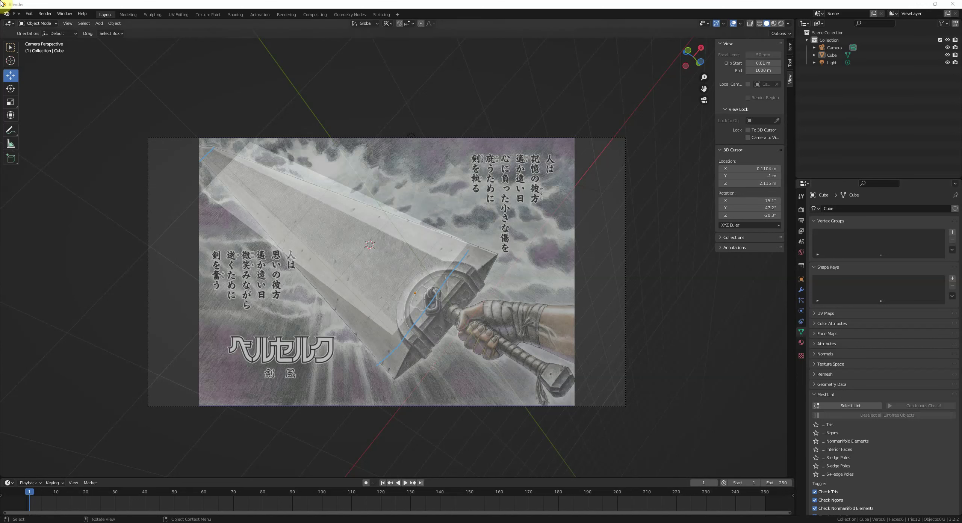
pyautogui.click(252, 164)
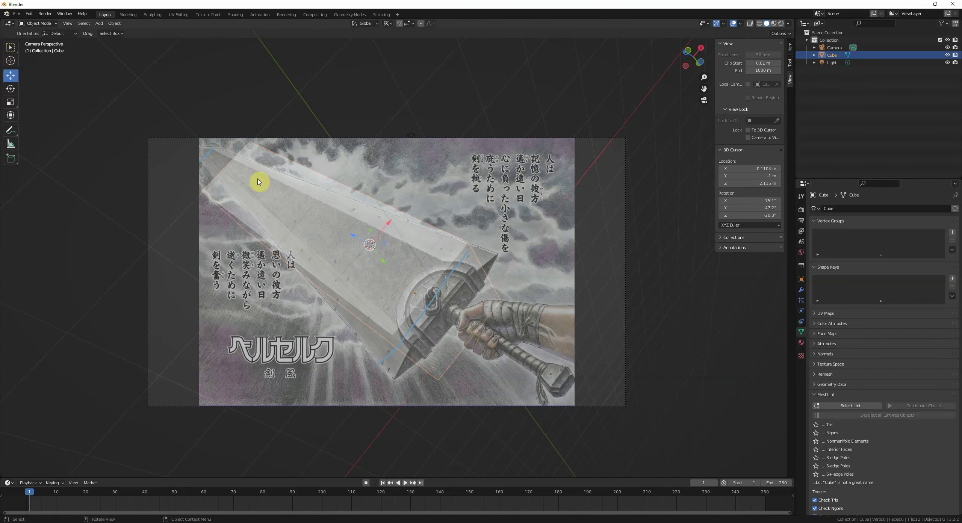
pyautogui.press('Home')
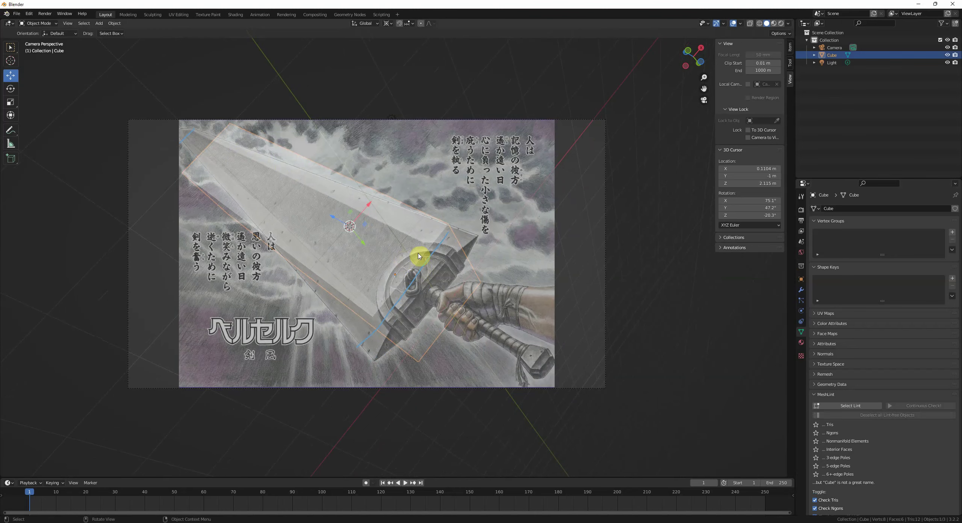
pyautogui.click(515, 284)
pyautogui.keyDown('shift'); pyautogui.moveTo(490, 280); pyautogui.dragTo(510, 288, button='middle'); pyautogui.keyUp('shift')
pyautogui.hotkey('ctrl', 'z')
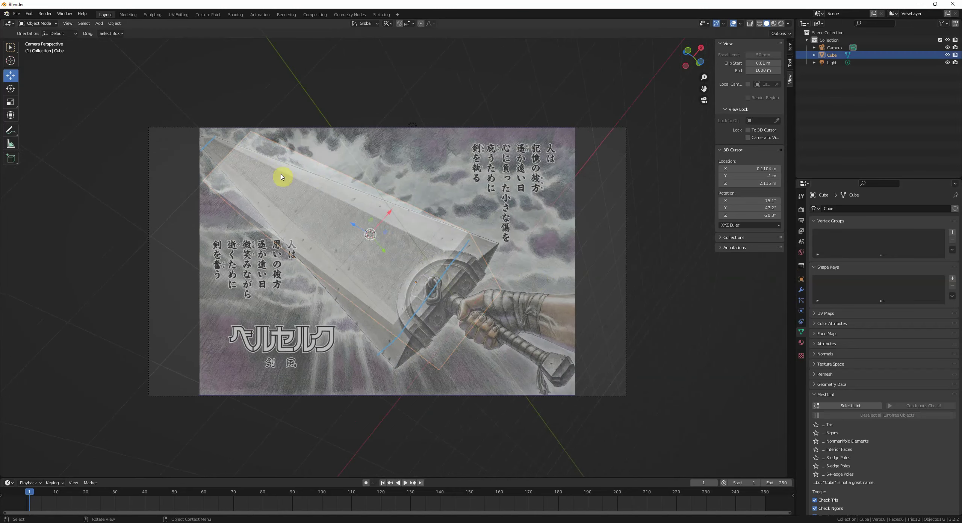
# - Switch the pivot away from the 3D cursor and thin the block along the global Y axis to a scale of about 0.185
pyautogui.scroll(1, 511, 299)
pyautogui.moveTo(573, 294); pyautogui.dragTo(524, 302, button='middle')
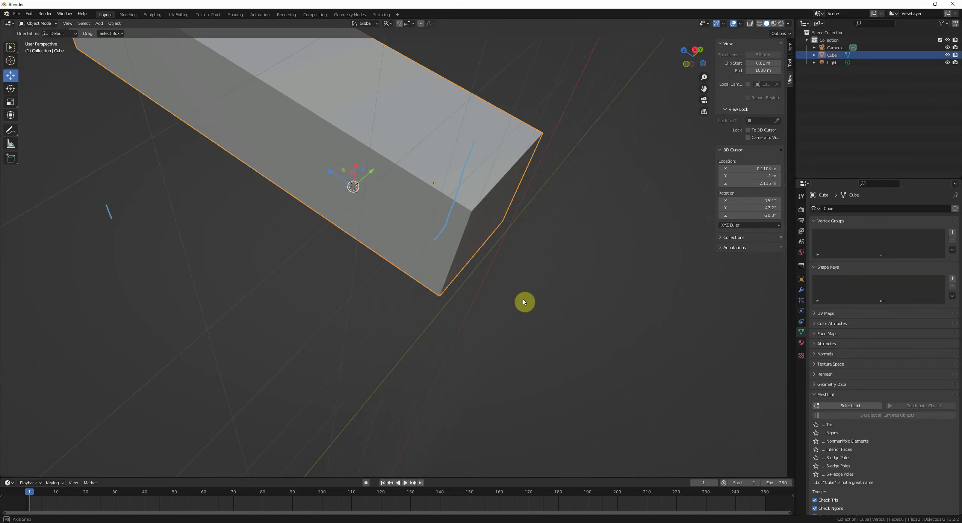
pyautogui.moveTo(488, 164); pyautogui.dragTo(490, 177, button='middle')
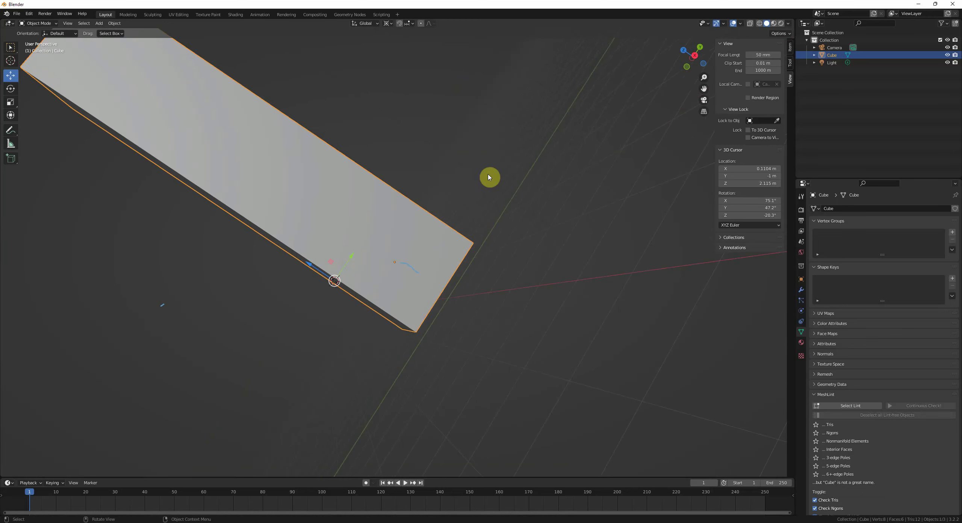
pyautogui.click(389, 23)
pyautogui.click(397, 47)
pyautogui.press('s')
pyautogui.press('y')
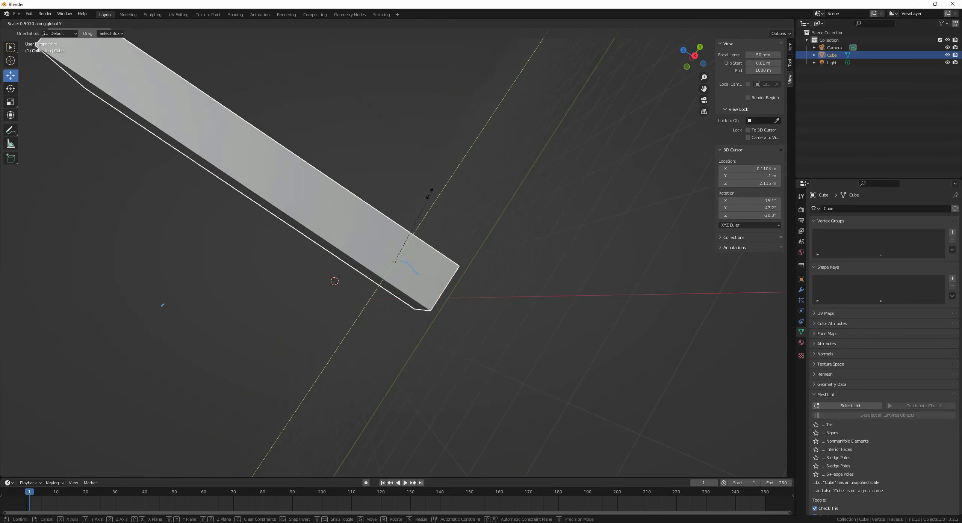
pyautogui.click(408, 236)
# - In the camera view, widen the block along the global X axis to a scale of about 1.496 to match the blade's width
pyautogui.press('KP_0')
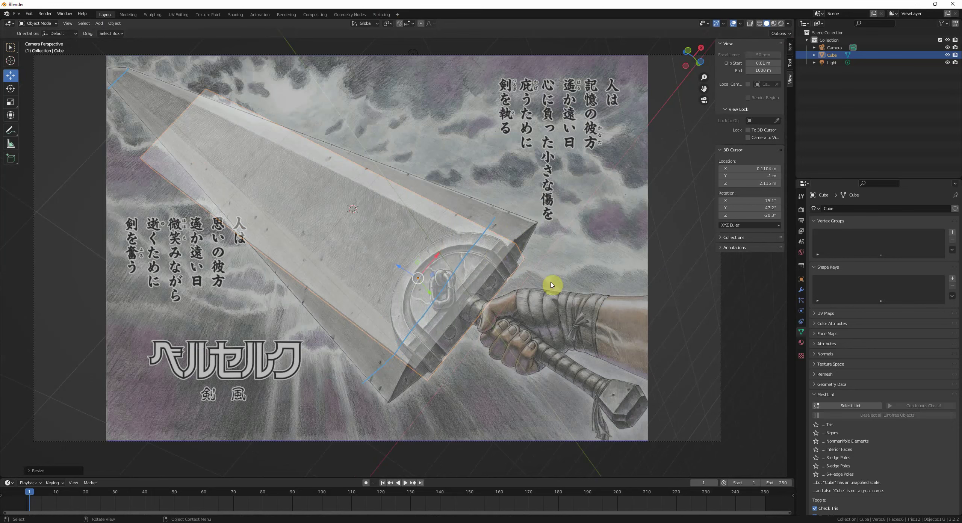
pyautogui.press('s')
pyautogui.press('x')
pyautogui.click(577, 264)
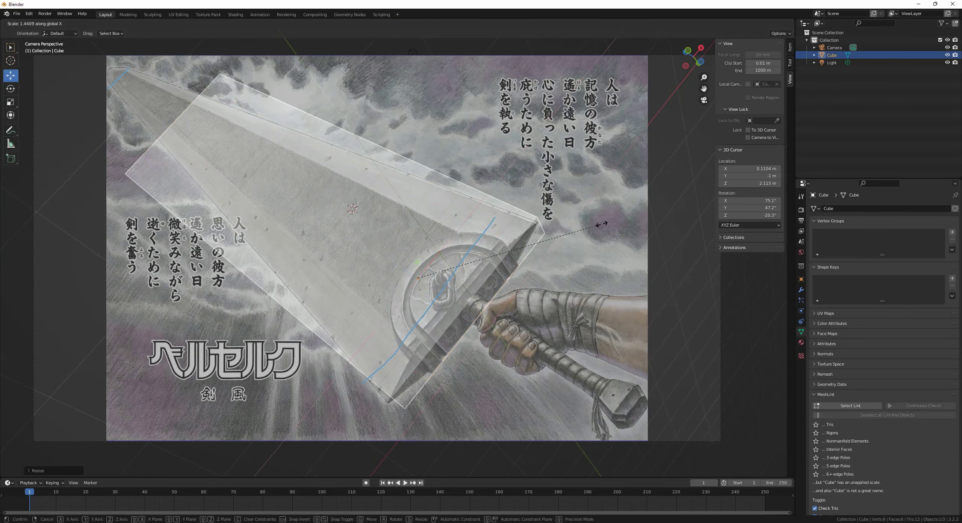
# - Add a loop cut around the block's thin sides and delete all faces except one broad face
pyautogui.press('Tab')
pyautogui.hotkey('ctrl', 'r')
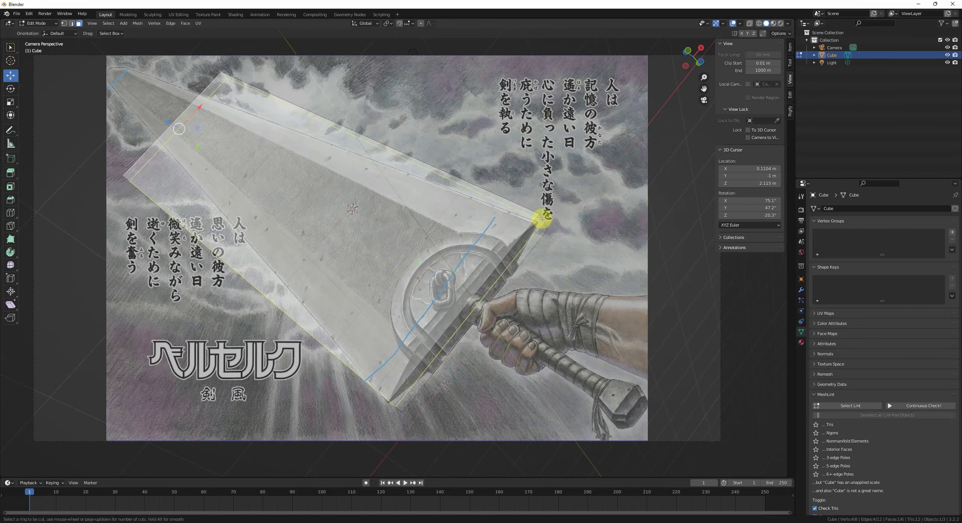
pyautogui.click(545, 207)
pyautogui.moveTo(548, 208); pyautogui.dragTo(520, 294, button='middle')
pyautogui.press('3')
pyautogui.keyDown('alt'); pyautogui.click(468, 262); pyautogui.keyUp('alt')
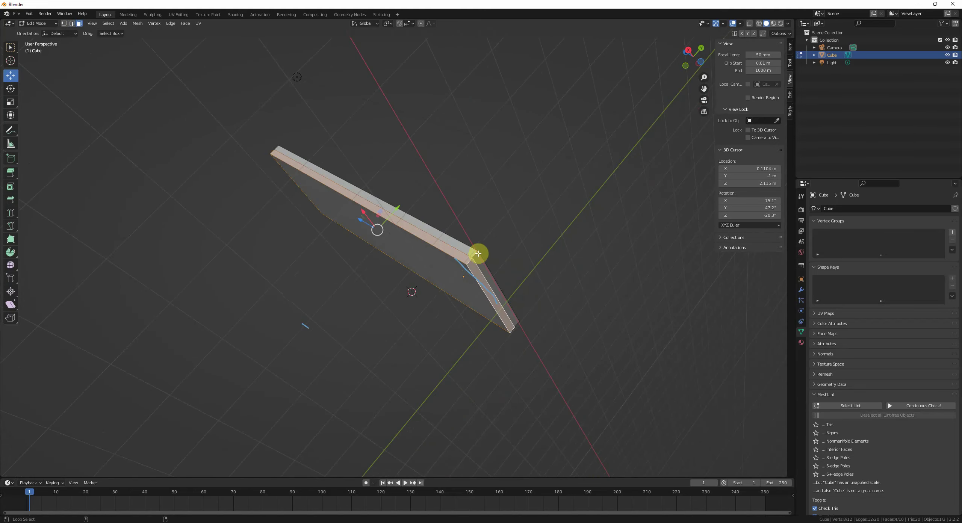
pyautogui.keyDown('alt'); pyautogui.keyDown('shift'); pyautogui.click(478, 253); pyautogui.keyUp('shift'); pyautogui.keyUp('alt')
pyautogui.moveTo(472, 252); pyautogui.dragTo(415, 257, button='middle')
pyautogui.press('x')
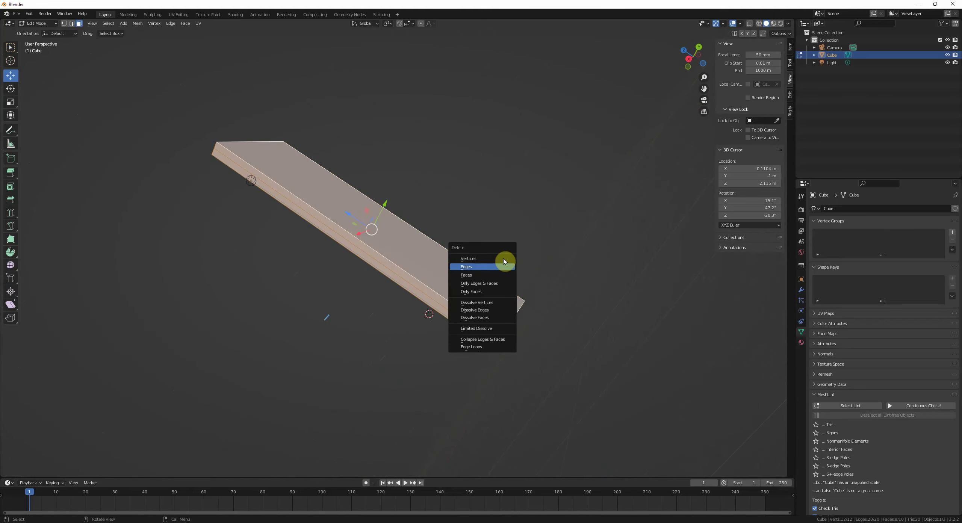
pyautogui.click(488, 275)
pyautogui.moveTo(487, 275); pyautogui.dragTo(486, 302, button='middle')
# - Check the remaining plane's geometry from the side and apply the object's scale
pyautogui.press('Tab')
pyautogui.press('KP_5')
pyautogui.press('KP_1')
pyautogui.press('Tab')
pyautogui.press('a')
pyautogui.click(791, 47)
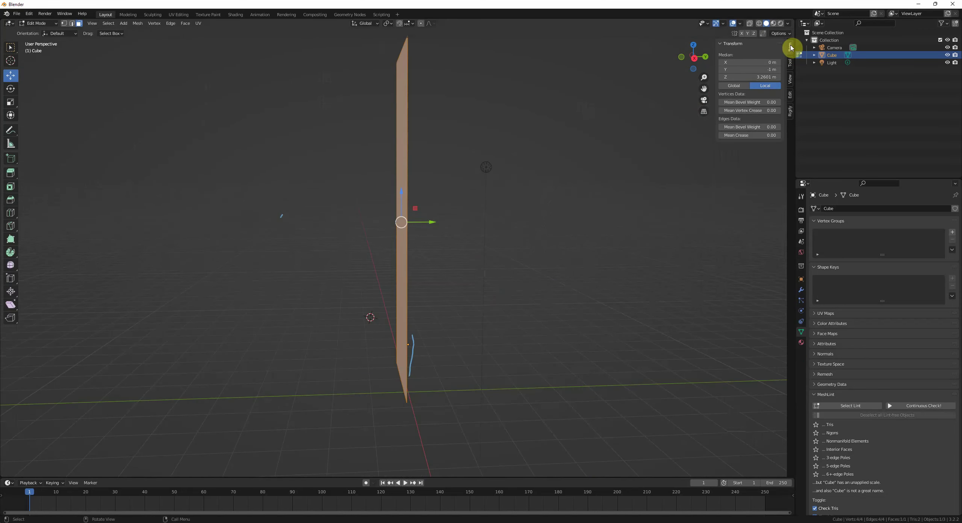
pyautogui.moveTo(538, 261); pyautogui.dragTo(527, 263, button='middle')
pyautogui.keyDown('shift'); pyautogui.moveTo(527, 262); pyautogui.dragTo(536, 235, button='middle'); pyautogui.keyUp('shift')
pyautogui.press('Tab')
pyautogui.hotkey('ctrl', 'a')
pyautogui.click(521, 275)
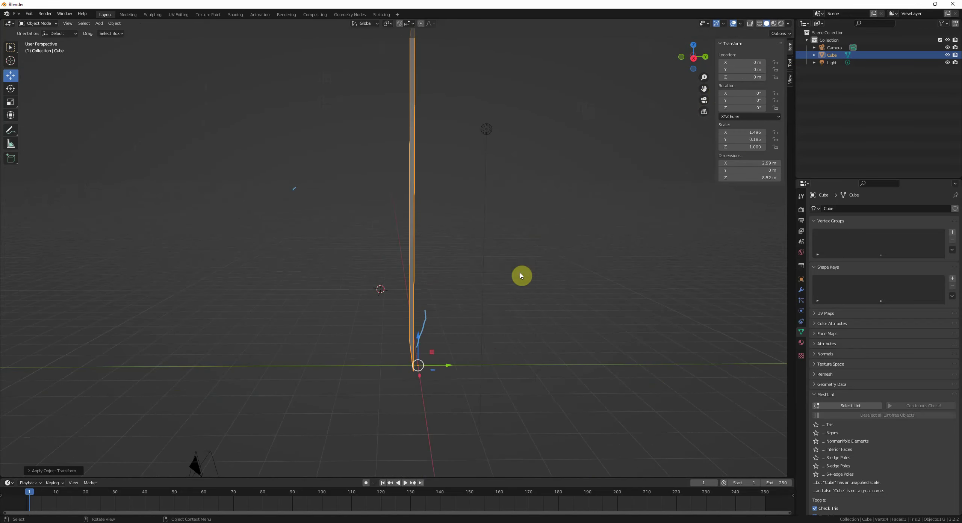
pyautogui.hotkey('ctrl', 'a')
pyautogui.click(496, 304)
# - Set the plane geometry's median Y to 0 m to center it on the object origin
pyautogui.press('Tab')
pyautogui.moveTo(499, 299); pyautogui.dragTo(505, 293, button='middle')
pyautogui.click(747, 69)
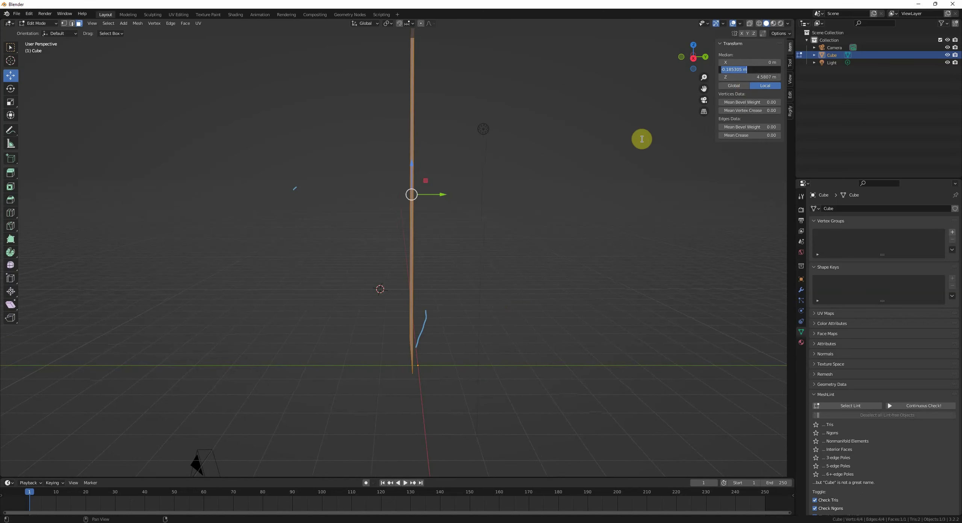
pyautogui.write('0')
pyautogui.press('Return')
pyautogui.moveTo(640, 139); pyautogui.dragTo(507, 294, button='middle')
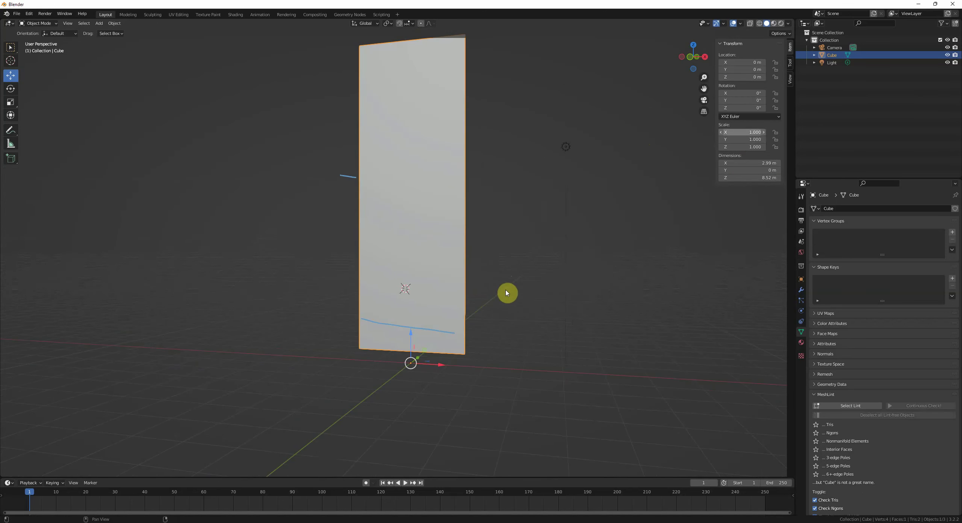
pyautogui.moveTo(478, 228); pyautogui.dragTo(563, 158, button='middle')
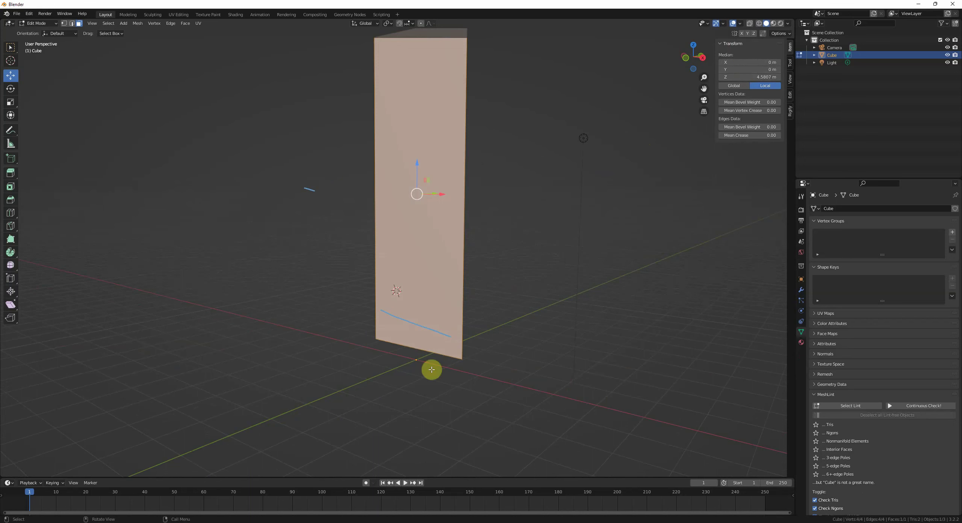
pyautogui.moveTo(418, 360); pyautogui.dragTo(485, 322, button='middle')
pyautogui.press('Tab')
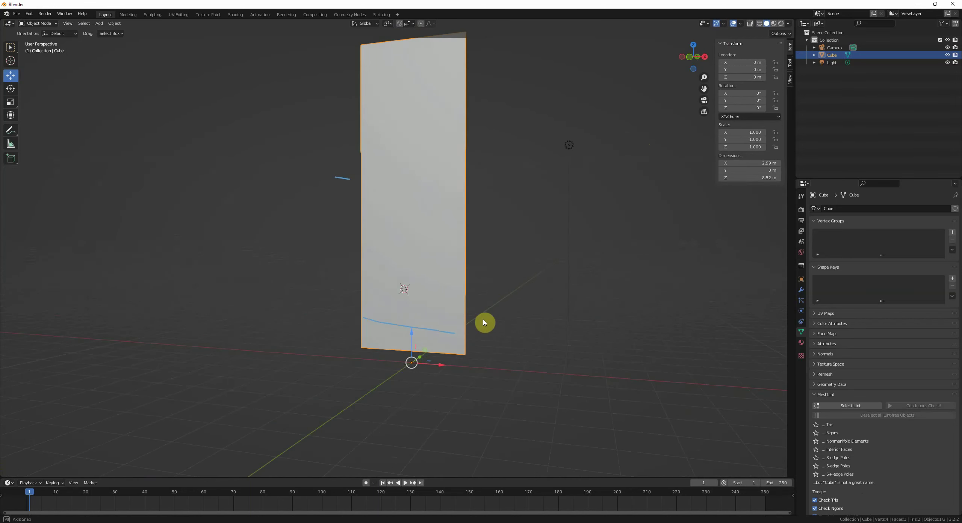
# - Place the 3D cursor away from the plane and move the plane's origin to the 3D cursor
pyautogui.hotkey('shift', 'a')
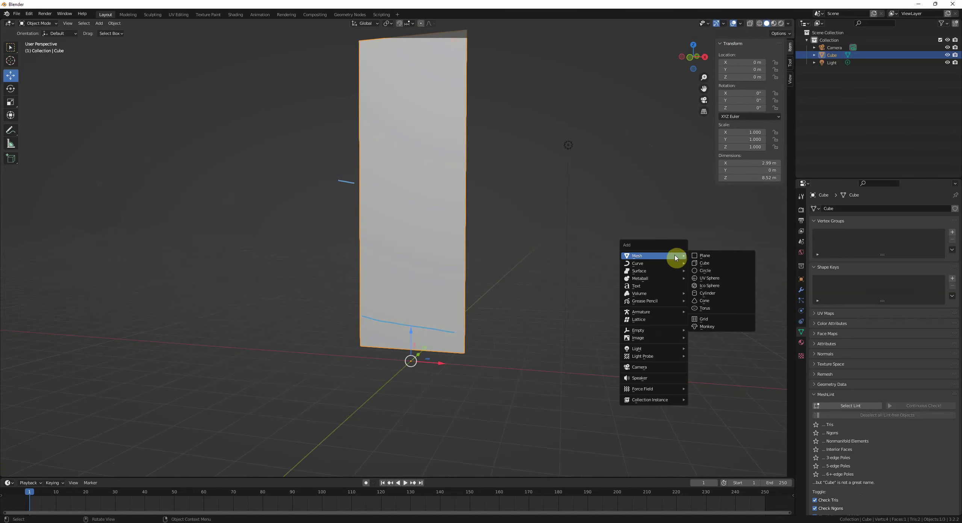
pyautogui.moveTo(661, 256)
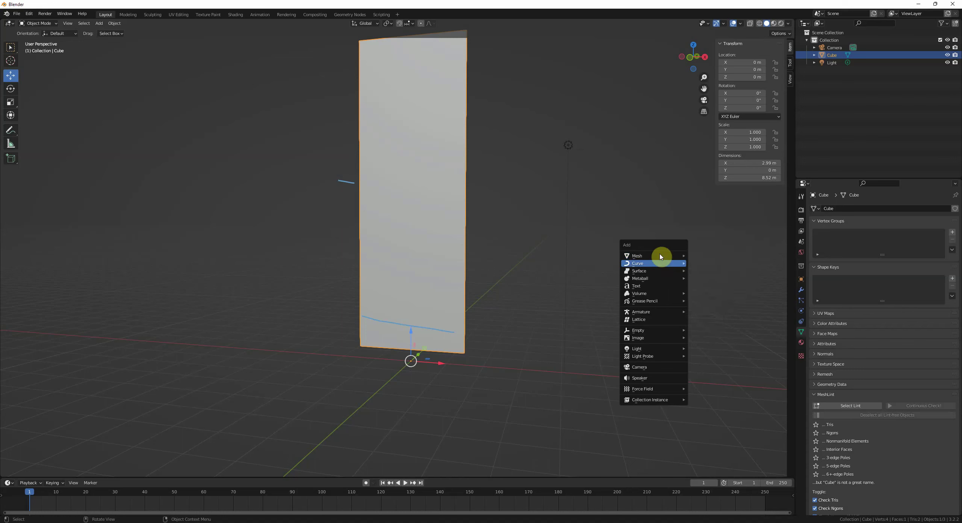
pyautogui.hotkey('shift', 's')
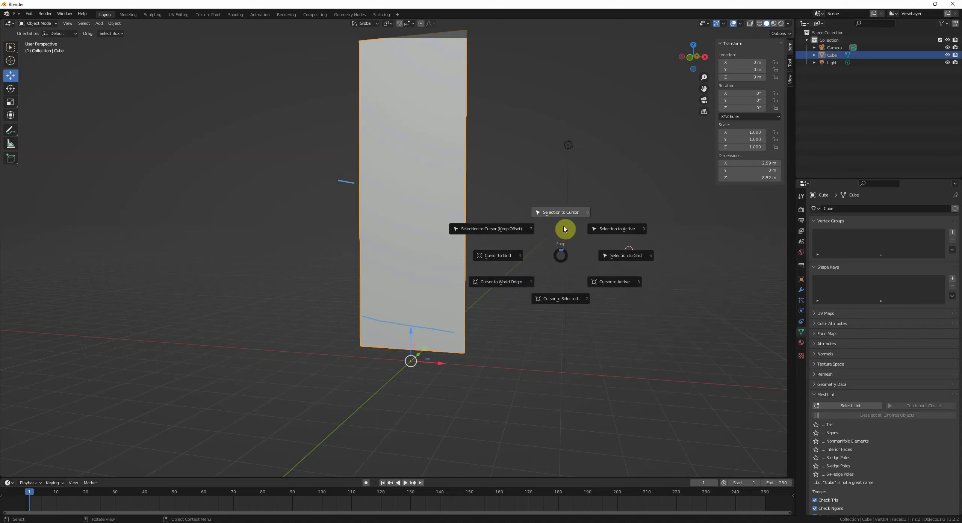
pyautogui.press('Escape')
pyautogui.press('q')
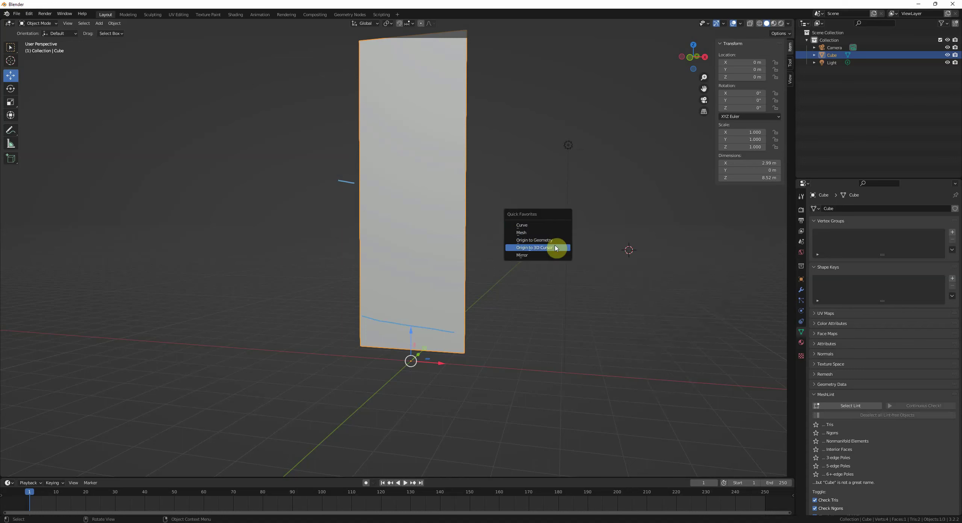
pyautogui.click(556, 249)
# - Try to shift the plane's geometry along Y by its median value, and undo that shift
pyautogui.moveTo(556, 249); pyautogui.dragTo(548, 259, button='middle')
pyautogui.press('Tab')
pyautogui.moveTo(467, 250); pyautogui.dragTo(481, 219, button='middle')
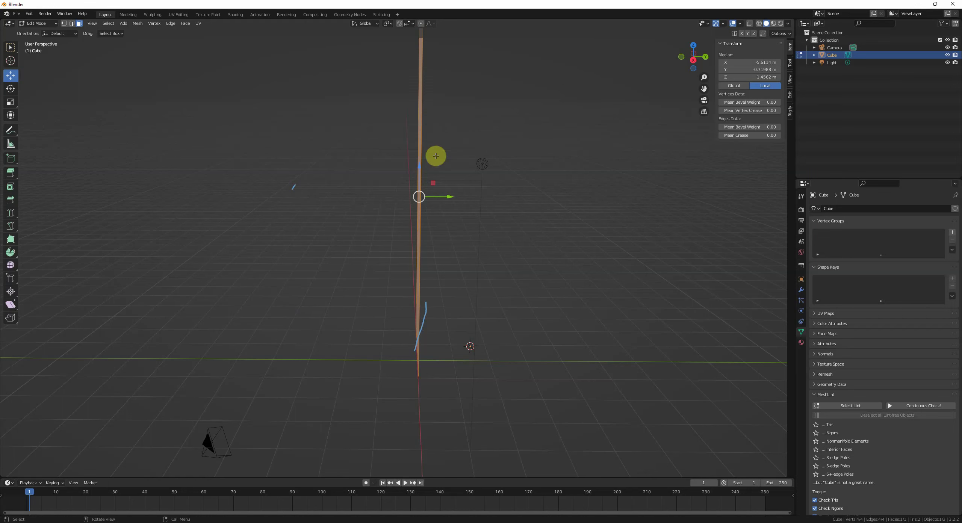
pyautogui.moveTo(752, 69)
pyautogui.mouseDown()
pyautogui.moveTo(737, 69)
pyautogui.moveTo(771, 70)
pyautogui.mouseUp()
pyautogui.hotkey('ctrl', 'z')
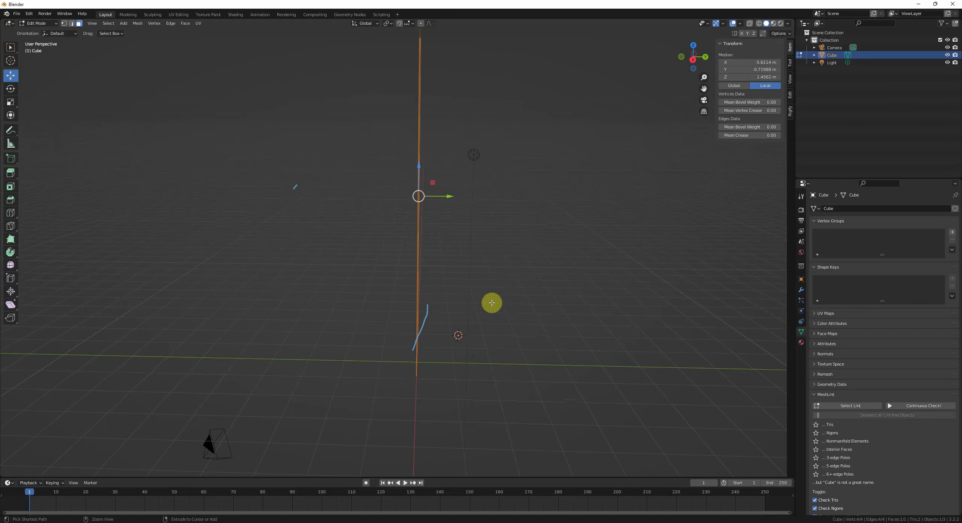
# - Undo the plane's origin change
pyautogui.moveTo(507, 100); pyautogui.dragTo(540, 243, button='middle')
pyautogui.hotkey('ctrl', 'z')
pyautogui.hotkey('ctrl', 'z')
pyautogui.hotkey('ctrl', 'z')
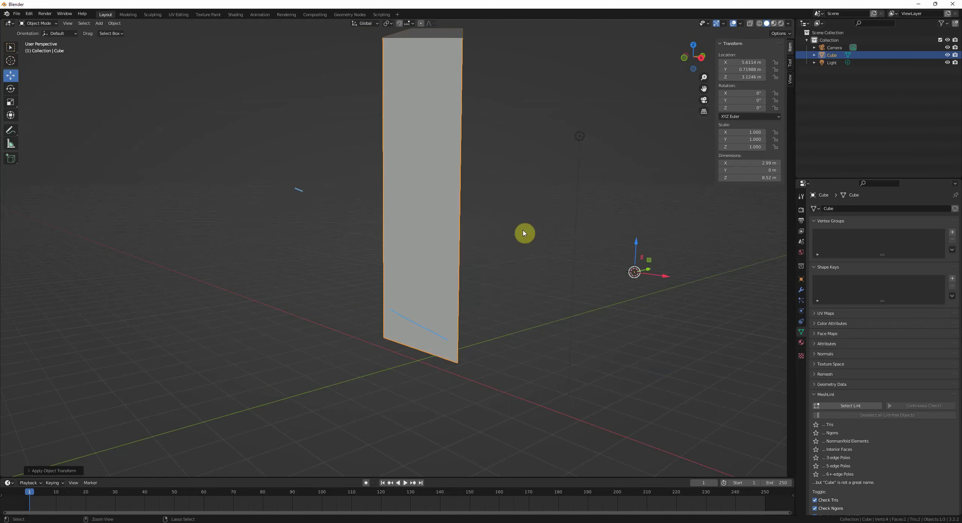
pyautogui.moveTo(476, 177); pyautogui.dragTo(569, 202, button='middle')
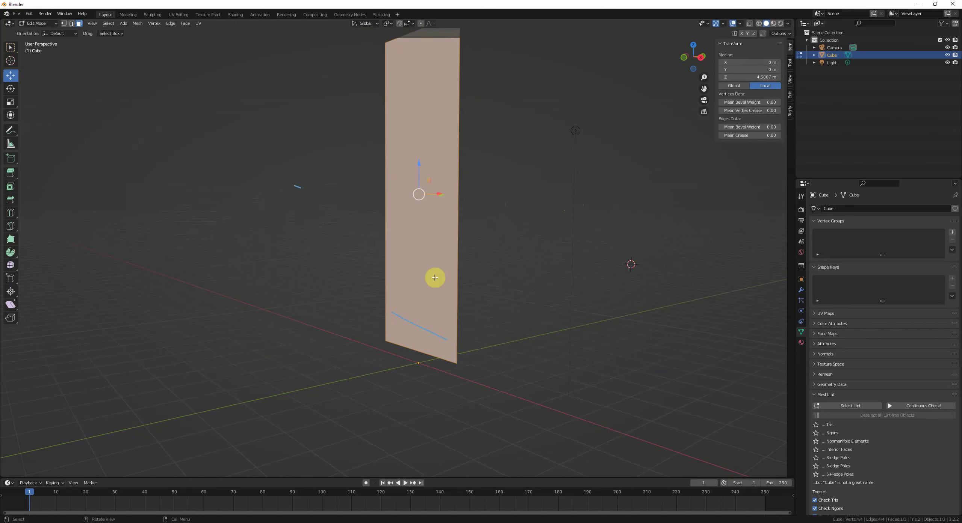
pyautogui.press('Tab')
# - Return to the camera view and add a Solidify modifier to the plane
pyautogui.press('KP_0')
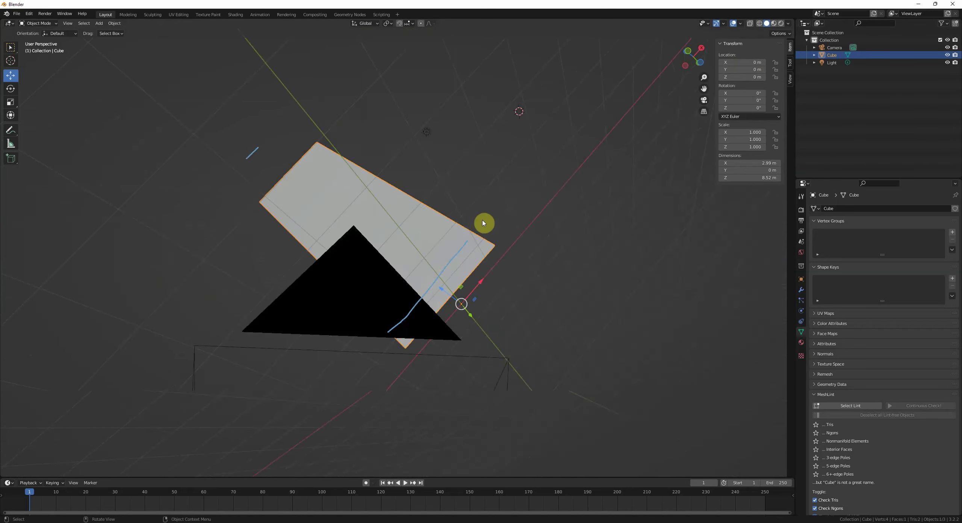
pyautogui.press('Tab')
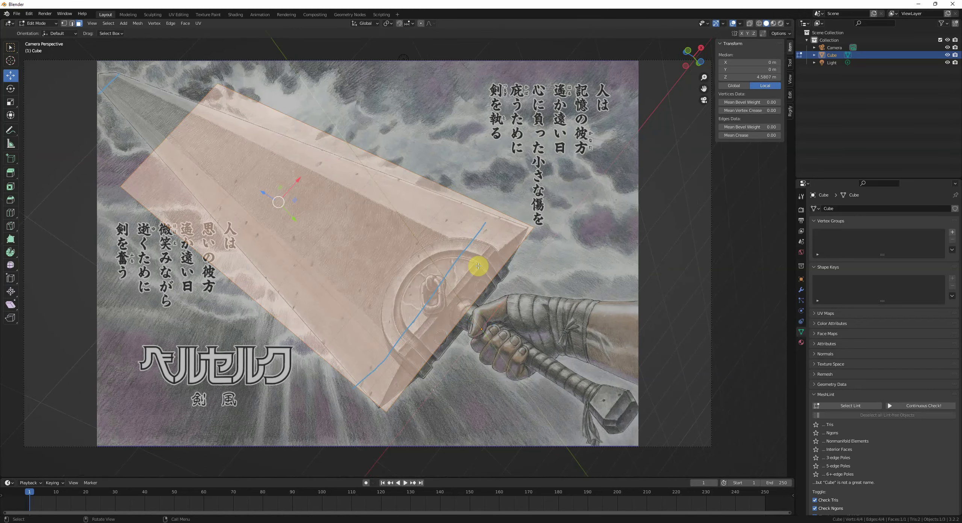
pyautogui.scroll(2, 489, 308)
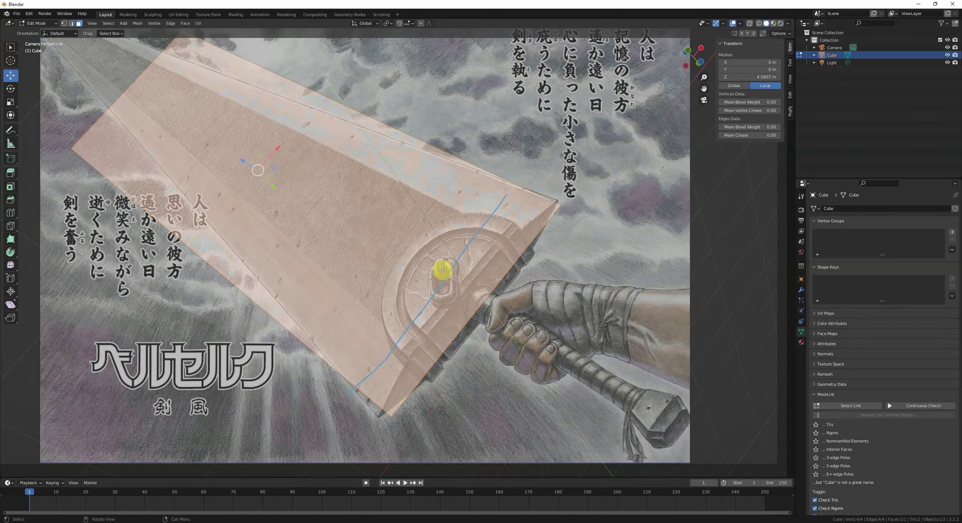
pyautogui.click(801, 289)
pyautogui.click(833, 209)
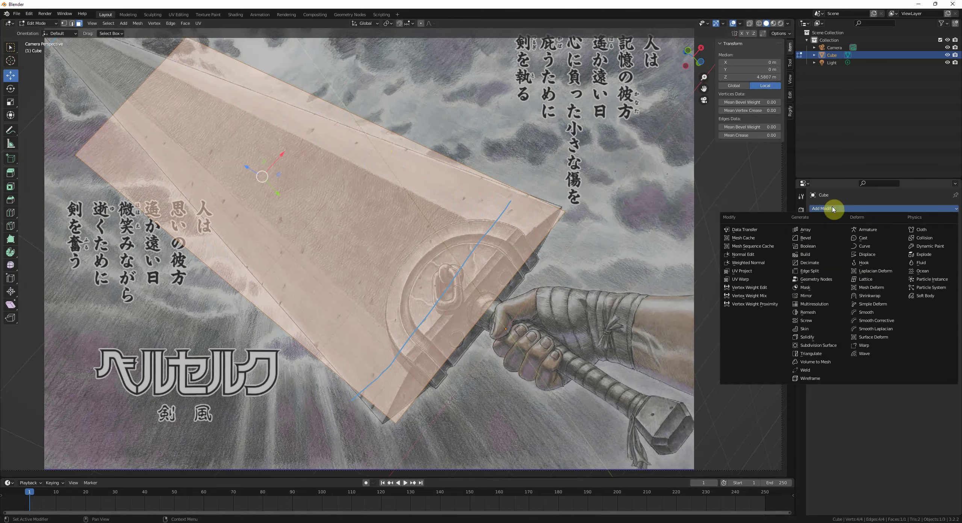
pyautogui.click(807, 337)
# - Set the Solidify thickness to 0.34 m and its offset to 0
pyautogui.scroll(5, 614, 322)
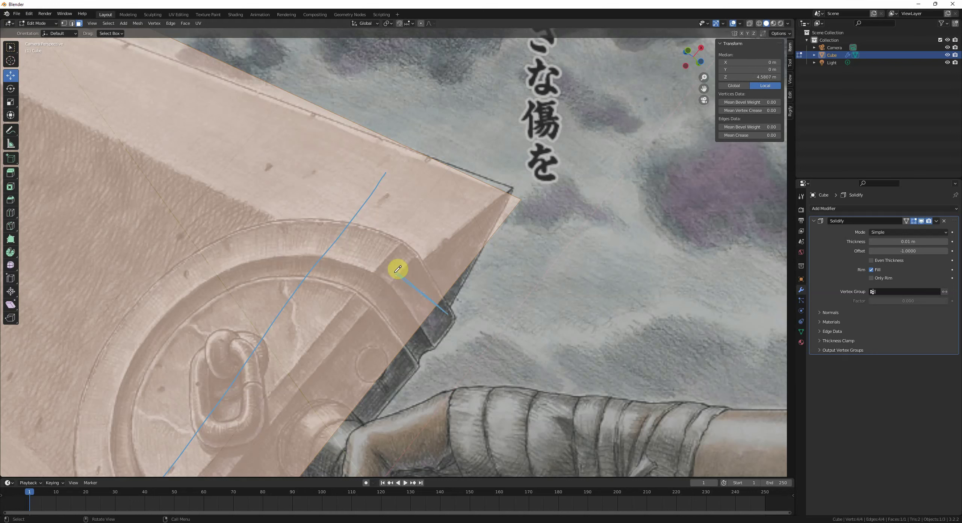
pyautogui.moveTo(898, 241); pyautogui.dragTo(912, 242)
pyautogui.click(898, 252)
pyautogui.write('0')
pyautogui.press('Return')
pyautogui.press('Tab')
pyautogui.scroll(-5, 418, 327)
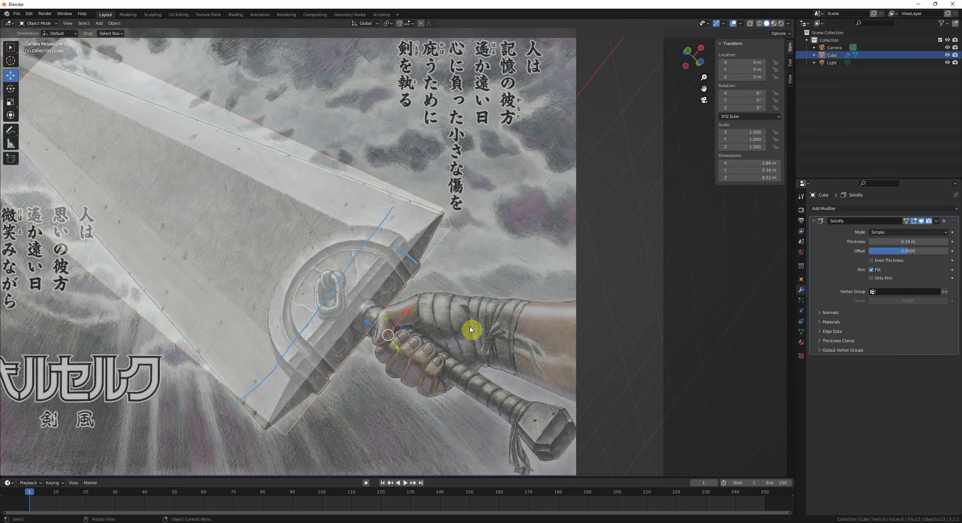
# - Select the camera, move the 3D cursor to the world origin and set the pivot point to 3D Cursor
pyautogui.click(474, 331)
pyautogui.scroll(-3, 534, 345)
pyautogui.press(',')
pyautogui.click(449, 217)
pyautogui.keyDown('shift'); pyautogui.moveTo(493, 266); pyautogui.dragTo(479, 269, button='middle'); pyautogui.keyUp('shift')
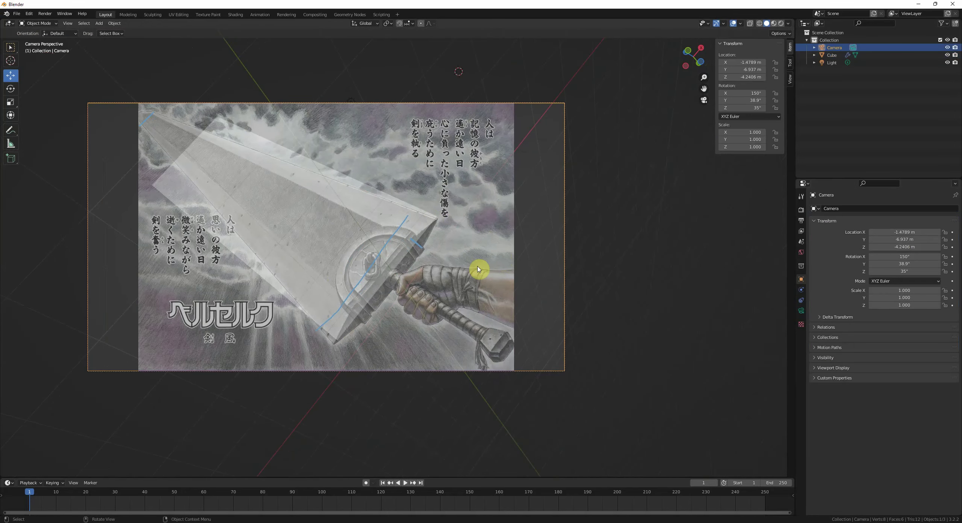
pyautogui.scroll(4, 478, 269)
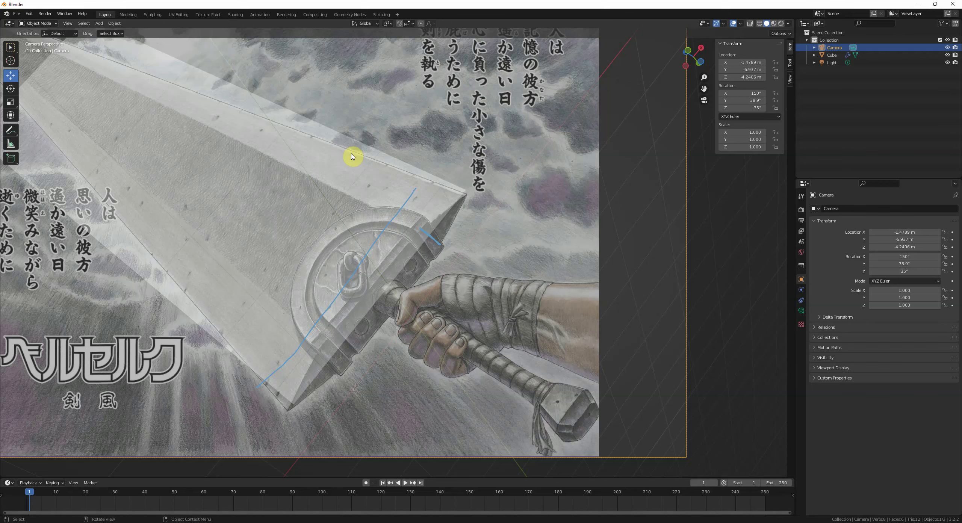
pyautogui.hotkey('shift', 's')
pyautogui.click(390, 188)
pyautogui.click(389, 23)
pyautogui.click(397, 40)
# - Compare the solidified block's thick lower end with the sword's guard edge in the camera view
pyautogui.scroll(3, 429, 219)
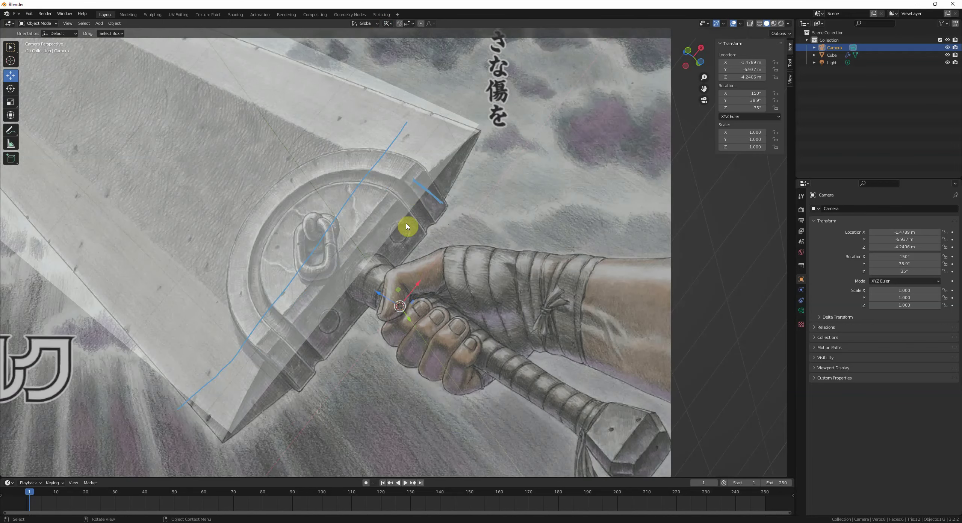
pyautogui.scroll(1, 376, 225)
pyautogui.moveTo(380, 259); pyautogui.dragTo(373, 270, button='middle')
pyautogui.scroll(-2, 387, 285)
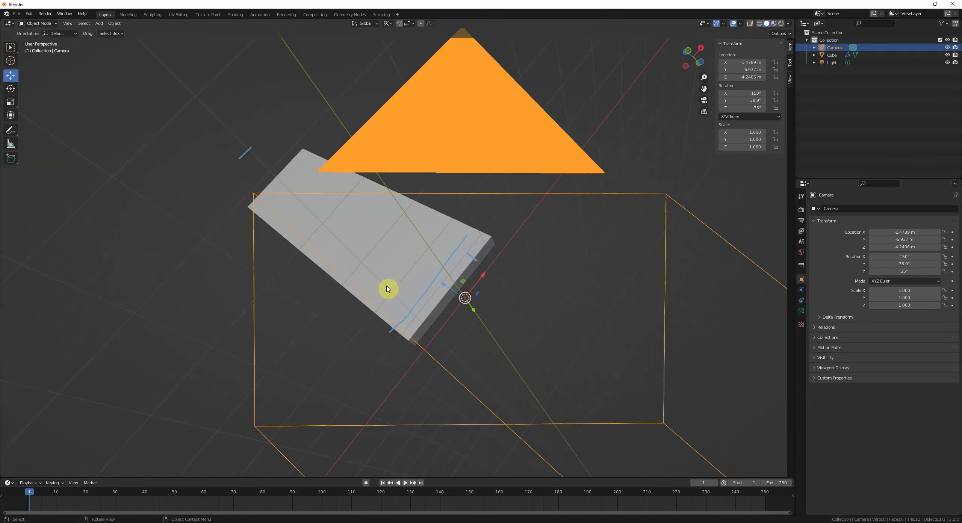
pyautogui.press('KP_0')
pyautogui.keyDown('shift'); pyautogui.moveTo(342, 243); pyautogui.dragTo(340, 237, button='middle'); pyautogui.keyUp('shift')
pyautogui.scroll(1, 350, 232)
pyautogui.click(345, 201)
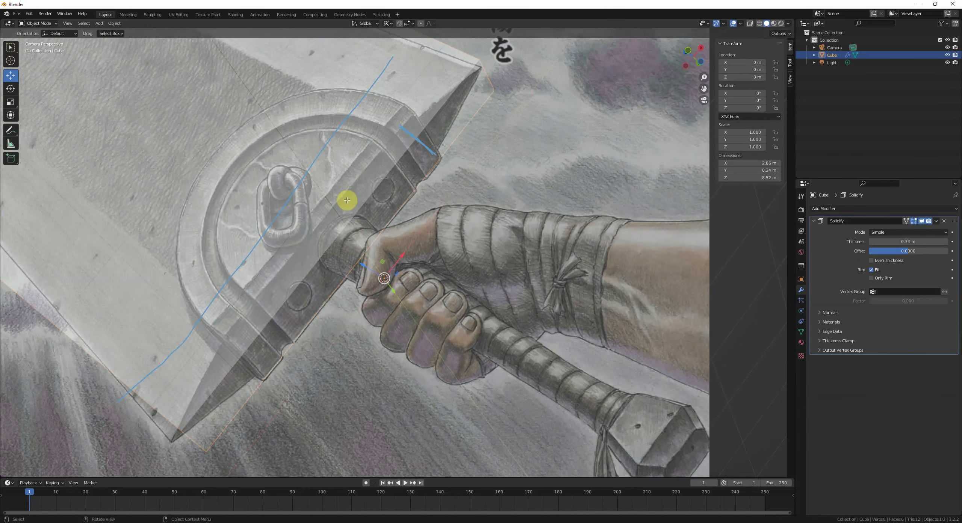
# - Select the camera and move it along the global Y axis to realign the block with the blade
pyautogui.scroll(-3, 382, 187)
pyautogui.click(670, 287)
pyautogui.scroll(4, 418, 227)
pyautogui.press('g')
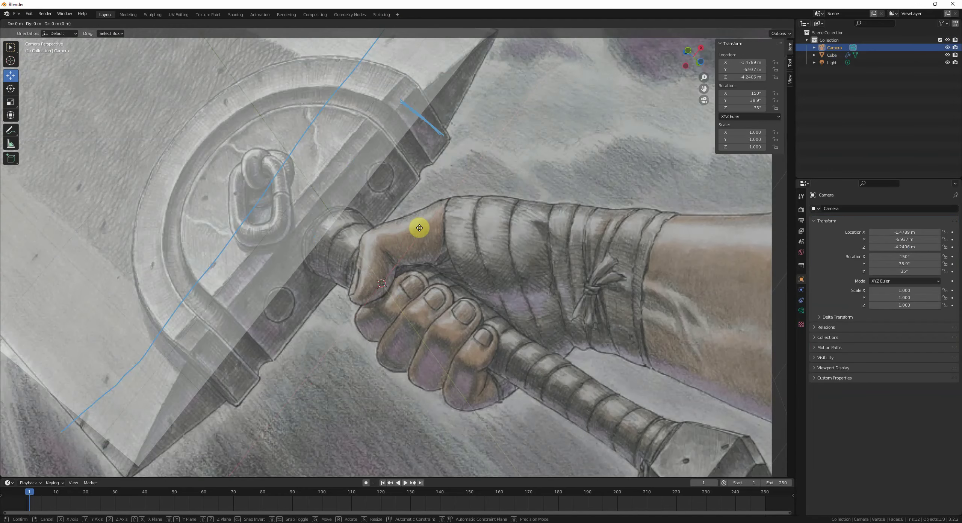
pyautogui.press('y')
pyautogui.click(332, 204)
# - Select the block and increase its Solidify thickness to 0.53 m to match the blade's edge
pyautogui.click(360, 191)
pyautogui.moveTo(908, 241); pyautogui.dragTo(930, 241)
pyautogui.scroll(-3, 672, 316)
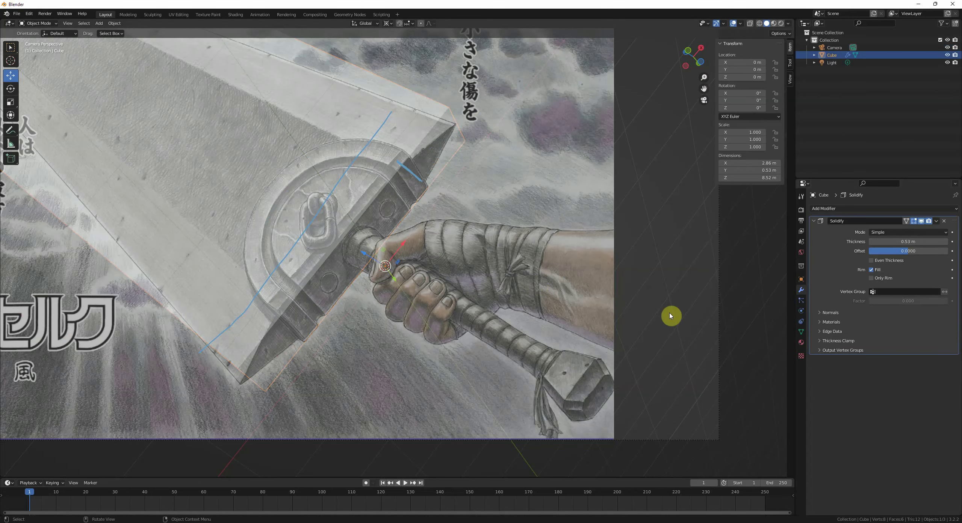
# - Select the camera and nudge it along the global Y axis to line the block up with the sword's guard
pyautogui.click(717, 279)
pyautogui.scroll(3, 564, 263)
pyautogui.press('g')
pyautogui.press('y')
pyautogui.click(456, 245)
# - Select the block and set its Solidify thickness to 0.37 m to match the edge of the sword's guard
pyautogui.click(377, 191)
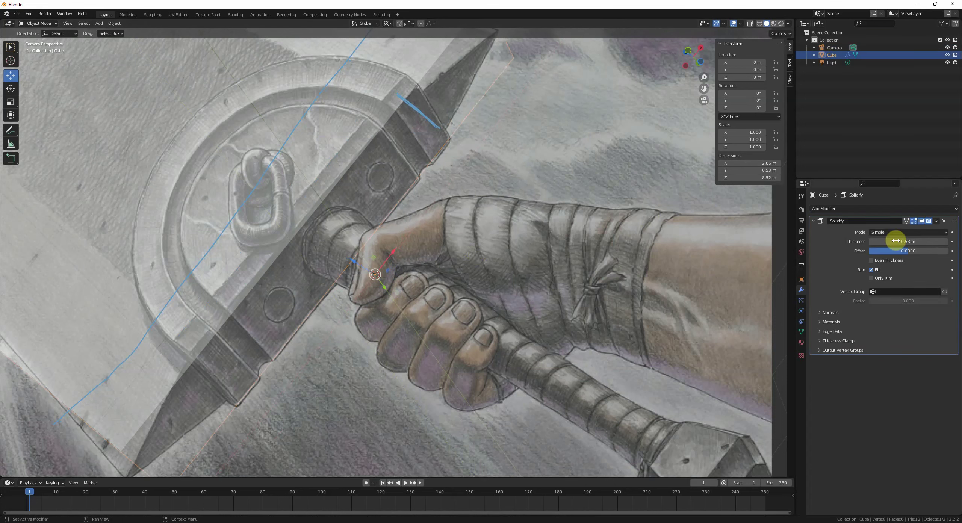
pyautogui.moveTo(895, 241); pyautogui.dragTo(893, 242)
pyautogui.scroll(-2, 510, 223)
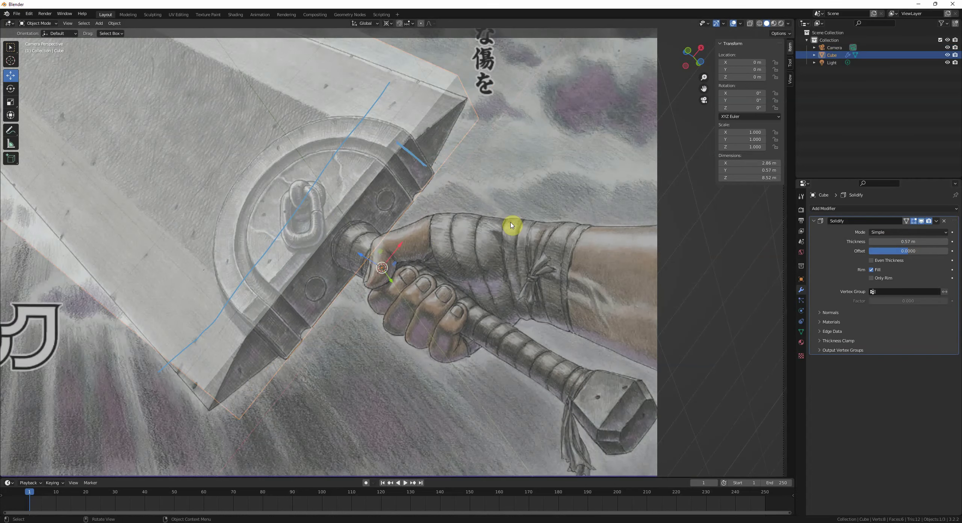
pyautogui.scroll(2, 568, 272)
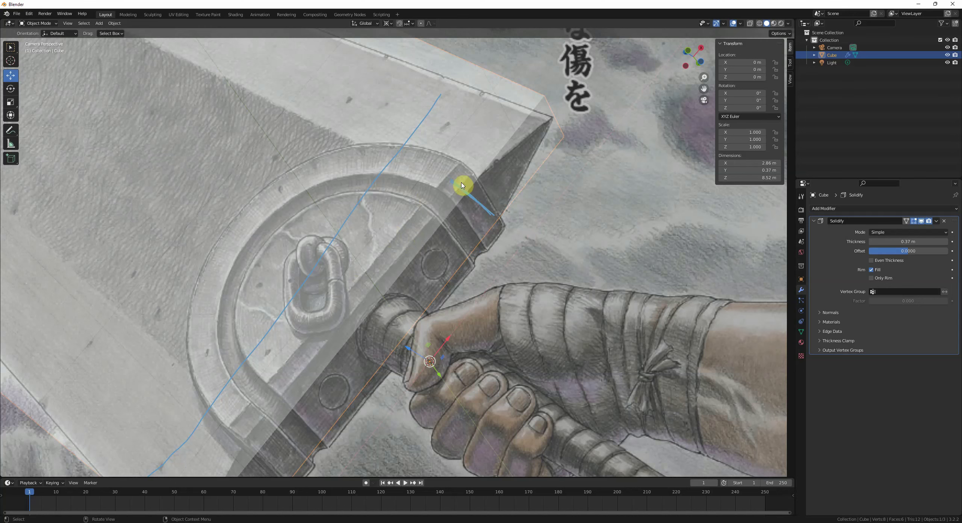
pyautogui.scroll(-3, 347, 245)
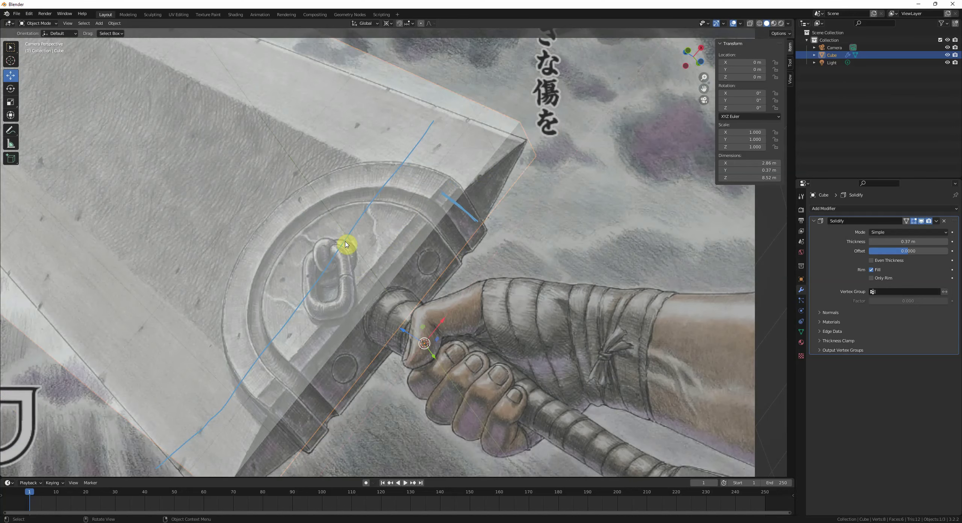
pyautogui.scroll(2, 355, 268)
# - Edit the block with X-ray on, select its top edge and switch the pivot point from the 3D cursor to the selection
pyautogui.press('Tab')
pyautogui.scroll(-2, 408, 361)
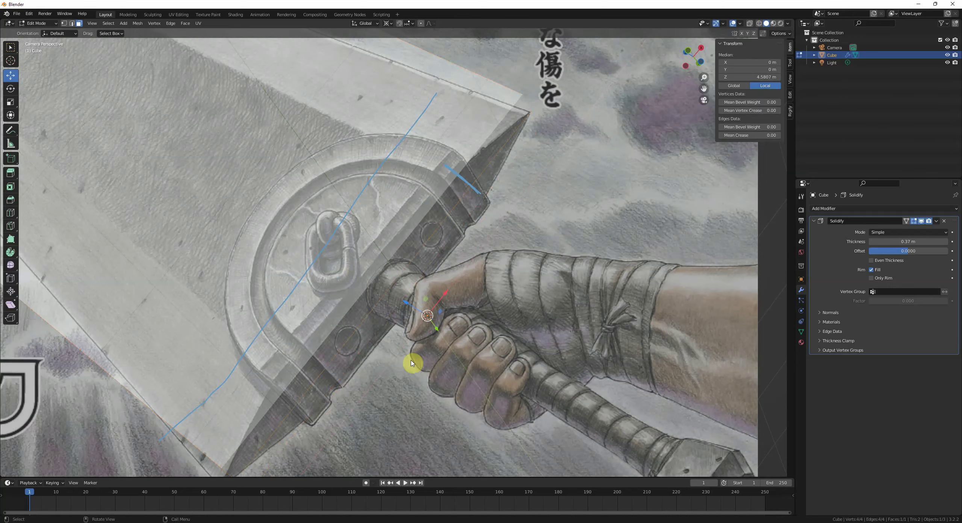
pyautogui.scroll(-2, 505, 198)
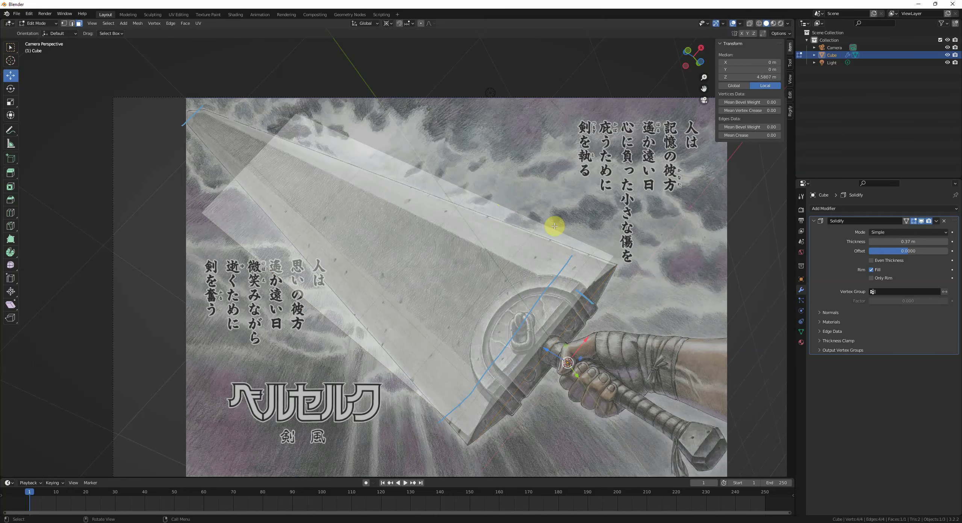
pyautogui.hotkey('alt', 'a')
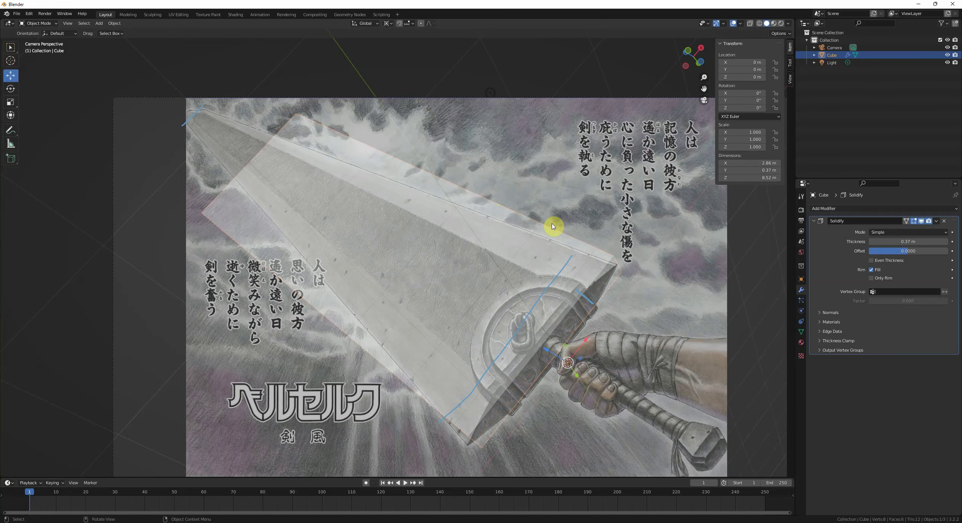
pyautogui.press('KP_1')
pyautogui.scroll(-1, 341, 167)
pyautogui.scroll(-4, 393, 151)
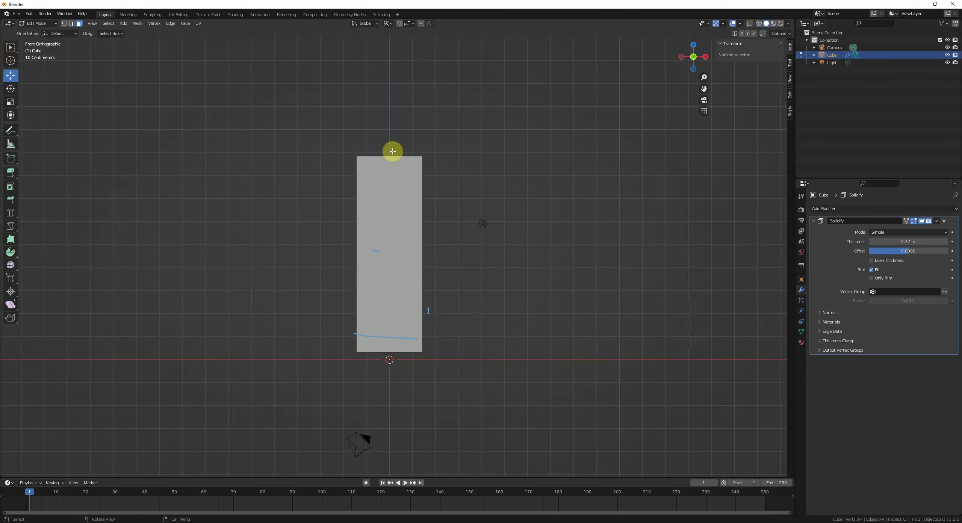
pyautogui.press('2')
pyautogui.moveTo(393, 151); pyautogui.dragTo(395, 157, button='middle')
pyautogui.hotkey('alt', 'z')
pyautogui.click(403, 164)
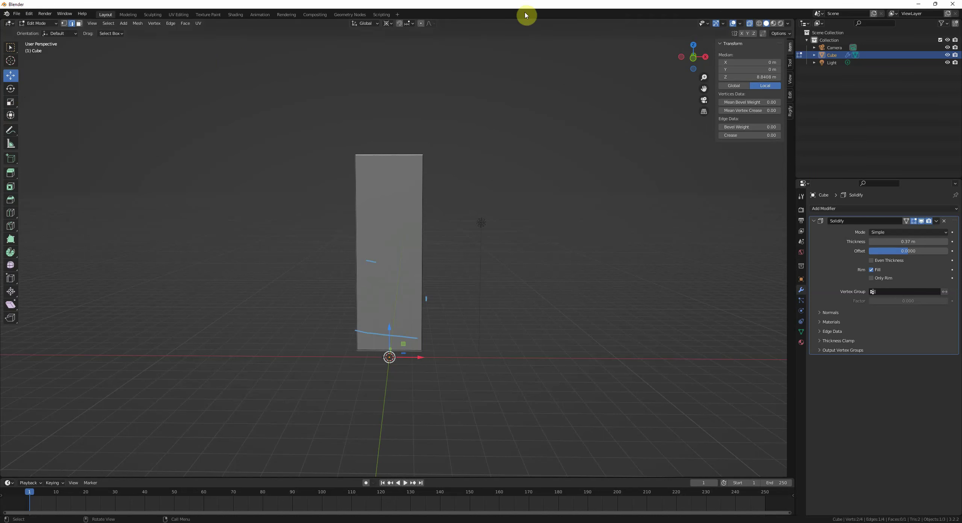
pyautogui.click(388, 26)
pyautogui.click(408, 65)
# - Raise the block's top edge along the global Z axis to about 10.76 m
pyautogui.press('g')
pyautogui.press('z')
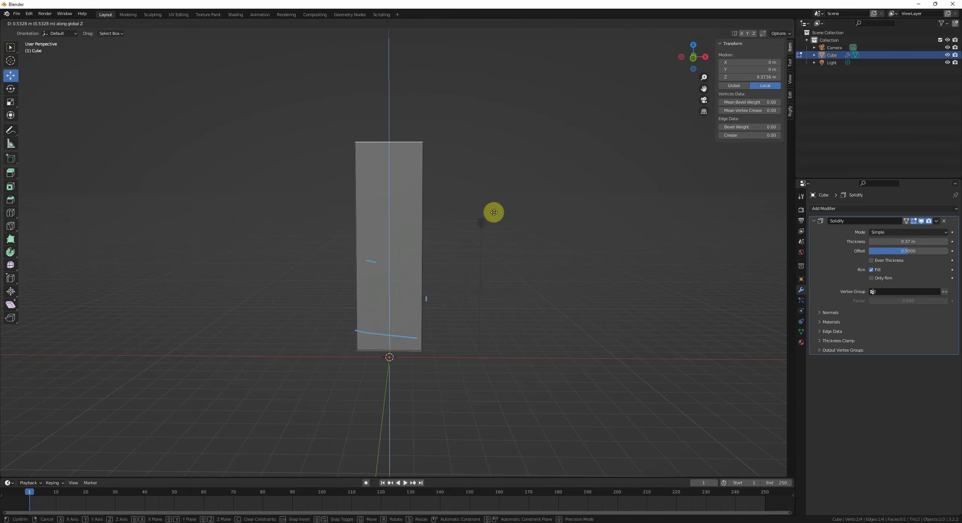
pyautogui.click(497, 177)
pyautogui.moveTo(487, 181); pyautogui.dragTo(493, 175, button='middle')
pyautogui.press('g')
pyautogui.press('z')
pyautogui.click(493, 177)
# - Sketch the handle's outline as an annotation below the blade and return to the camera view
pyautogui.keyDown('shift'); pyautogui.moveTo(474, 228); pyautogui.dragTo(471, 196, button='middle'); pyautogui.keyUp('shift')
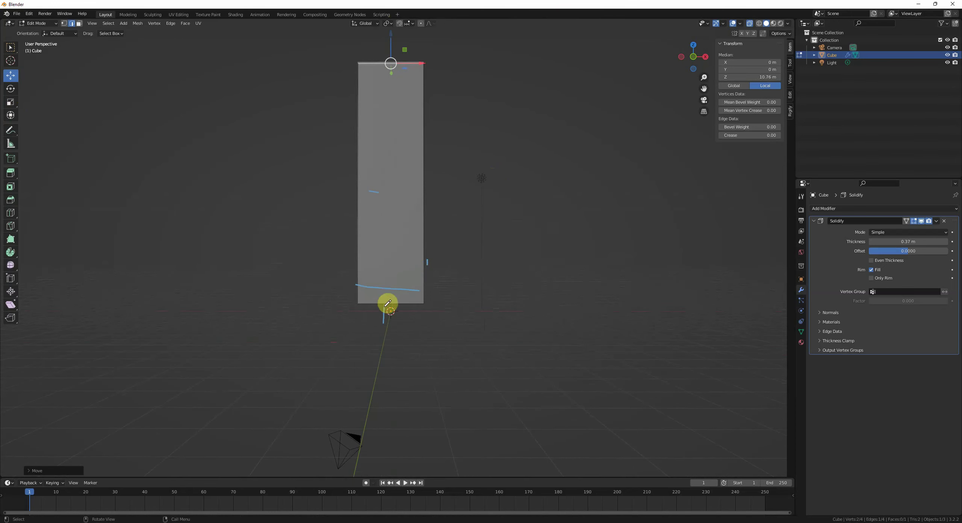
pyautogui.scroll(-3, 397, 346)
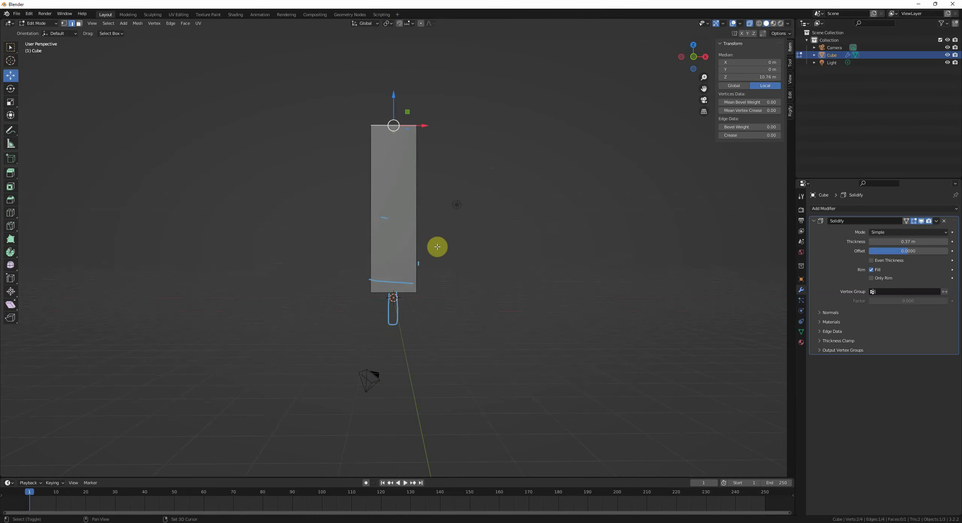
pyautogui.press('KP_0')
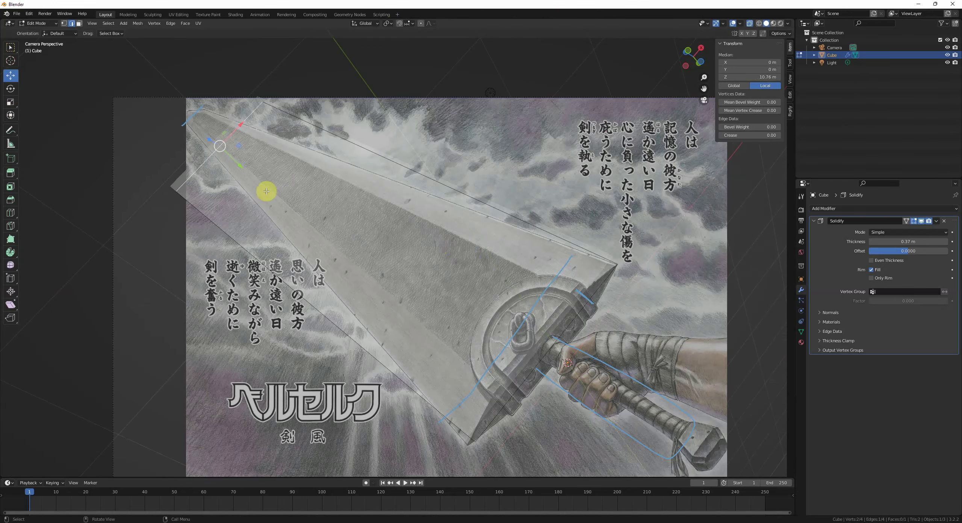
pyautogui.press(',')
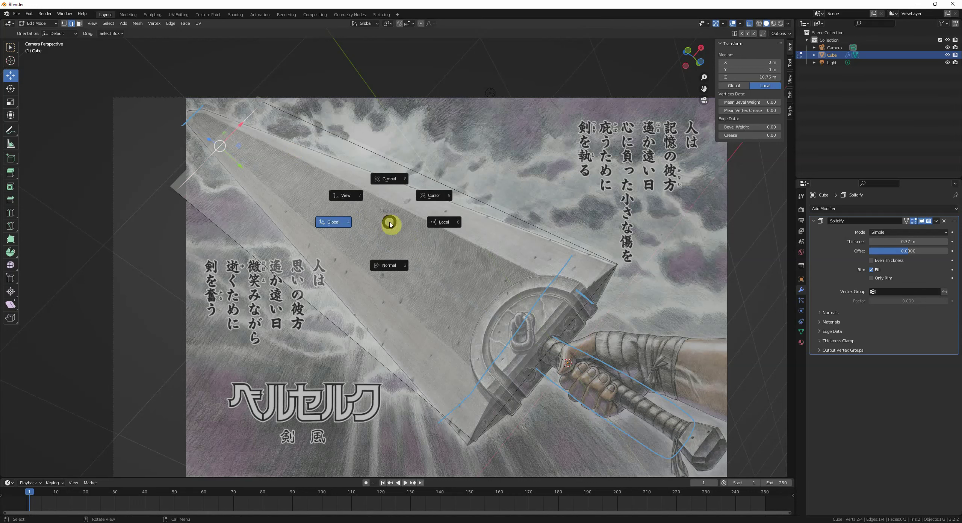
pyautogui.press('Escape')
pyautogui.keyDown('shift'); pyautogui.moveTo(377, 219); pyautogui.dragTo(393, 245, button='middle'); pyautogui.keyUp('shift')
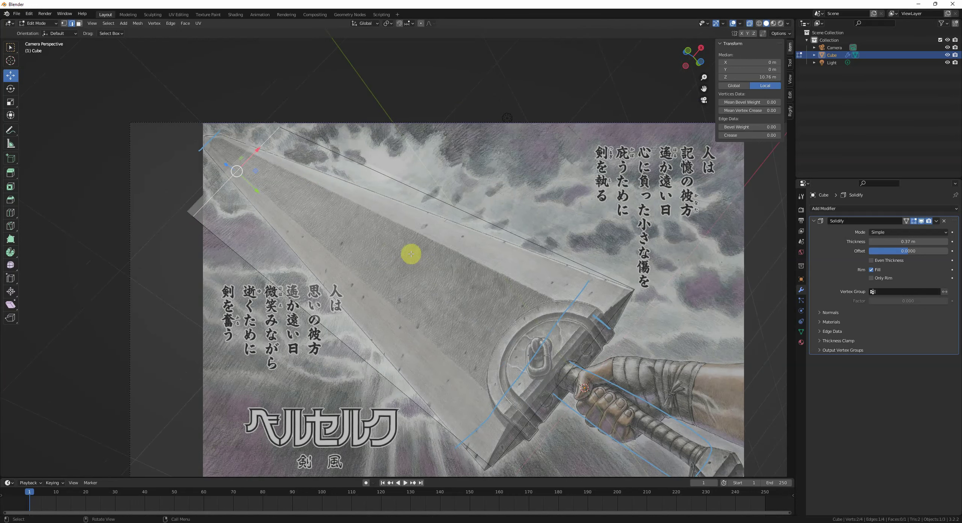
# - Raise the top edge along Z to about 12.42 m and scale it down to taper the block like the blade
pyautogui.press('g')
pyautogui.press('z')
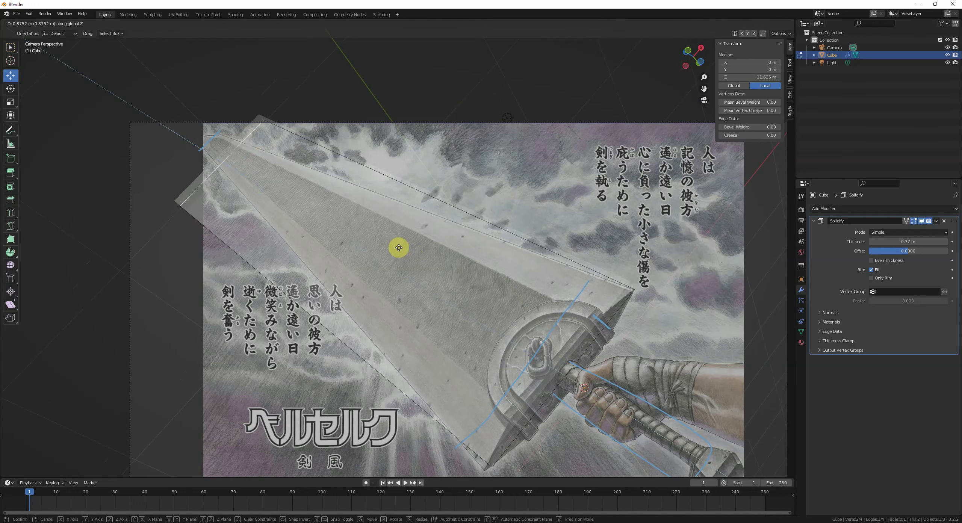
pyautogui.click(374, 237)
pyautogui.press('s')
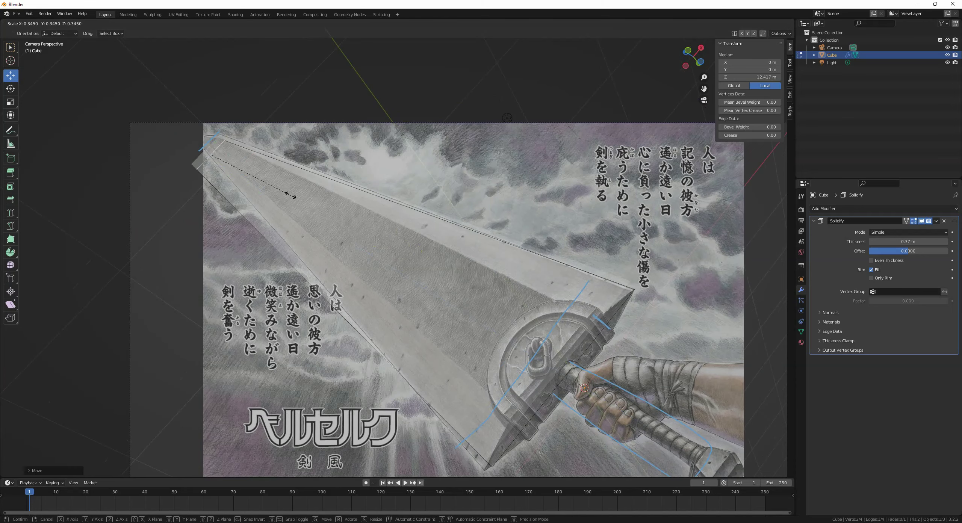
pyautogui.click(293, 186)
# - Scale the tapered blade's top edge up in front view to make the tip wider
pyautogui.moveTo(295, 187); pyautogui.dragTo(402, 253, button='middle')
pyautogui.press('KP_1')
pyautogui.scroll(-4, 369, 249)
pyautogui.press('s')
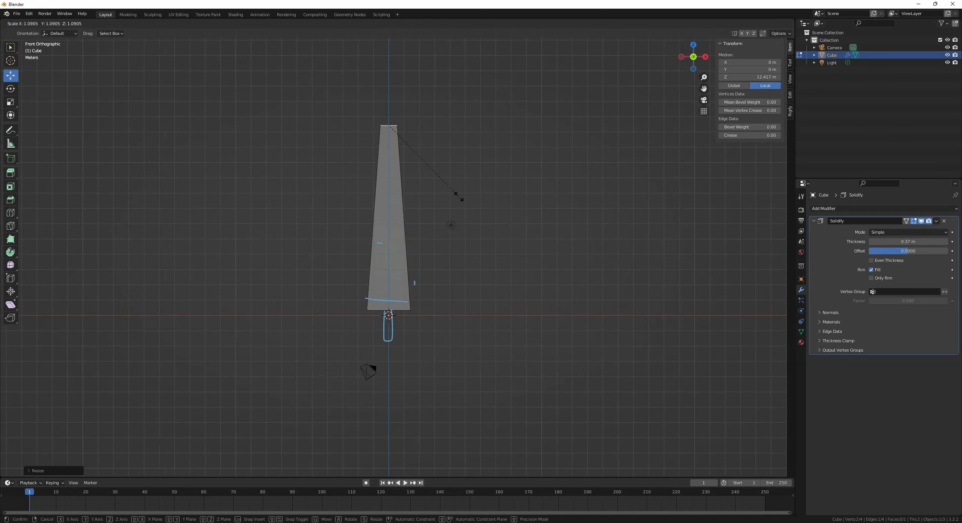
pyautogui.click(523, 198)
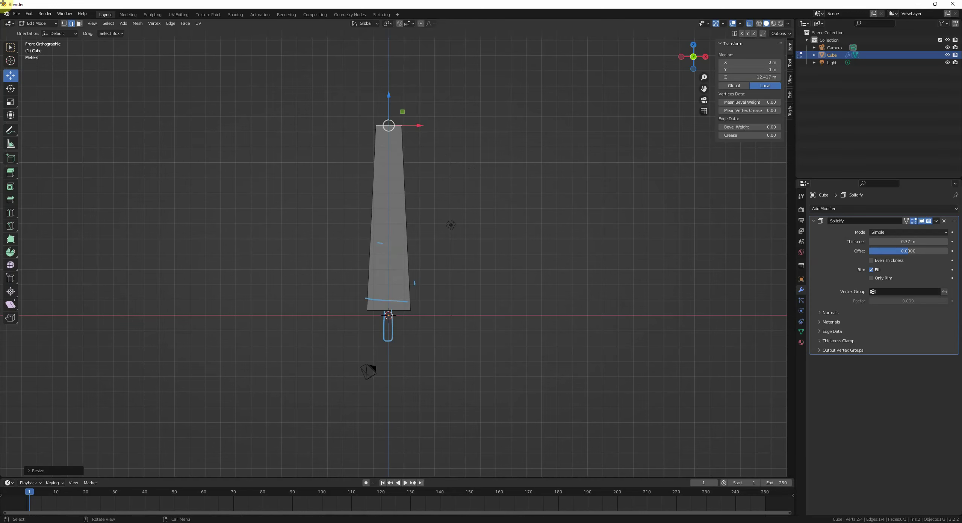
# - Add a centered lengthwise loop cut and raise its top vertex about 0.97 m along Z to form the blade's point
pyautogui.scroll(3, 402, 172)
pyautogui.keyDown('shift'); pyautogui.moveTo(406, 174); pyautogui.dragTo(390, 242, button='middle'); pyautogui.keyUp('shift')
pyautogui.hotkey('ctrl', 'r')
pyautogui.click(379, 168)
pyautogui.rightClick(379, 168)
pyautogui.click(362, 159)
pyautogui.press('g')
pyautogui.press('z')
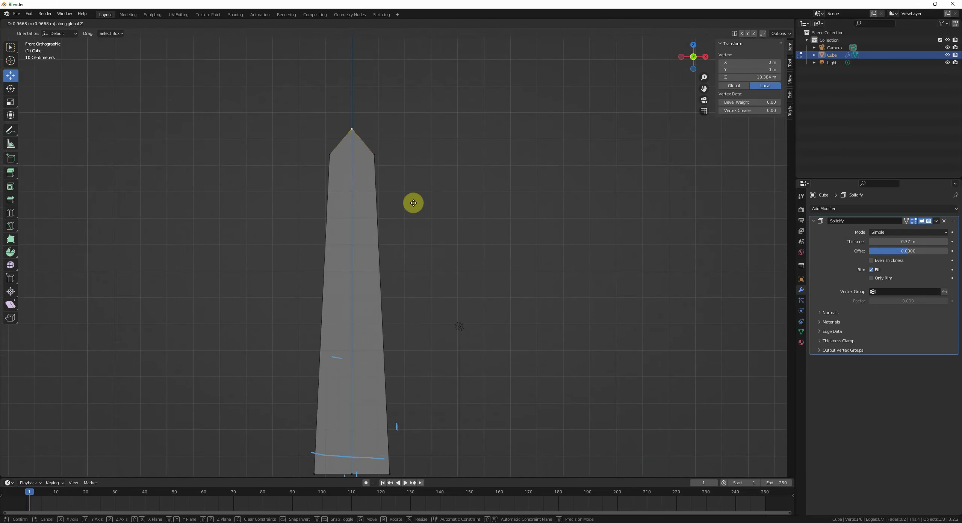
pyautogui.click(413, 201)
# - Deselect the tip vertex, view the blade through the camera and return to Object Mode
pyautogui.keyDown('shift'); pyautogui.moveTo(324, 164); pyautogui.dragTo(364, 168, button='middle'); pyautogui.keyUp('shift')
pyautogui.click(364, 168)
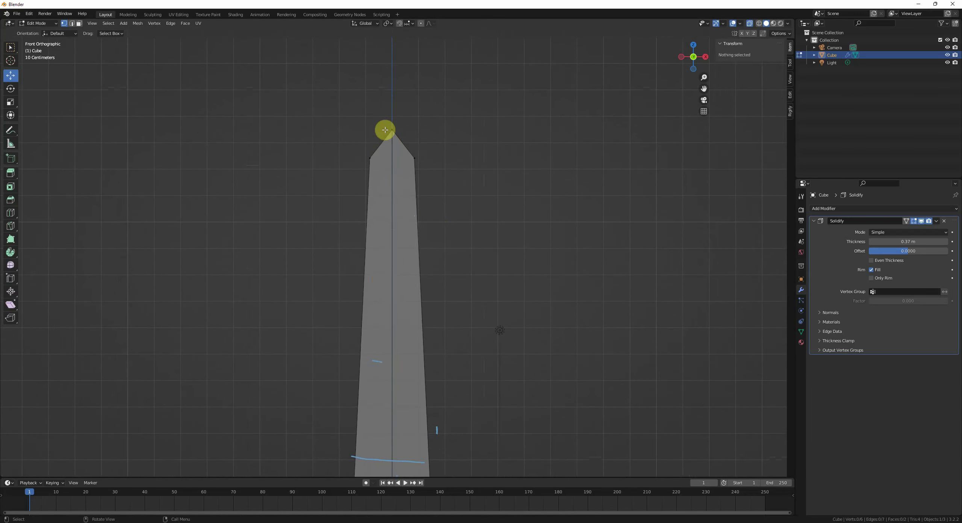
pyautogui.scroll(-5, 432, 190)
pyautogui.press('KP_0')
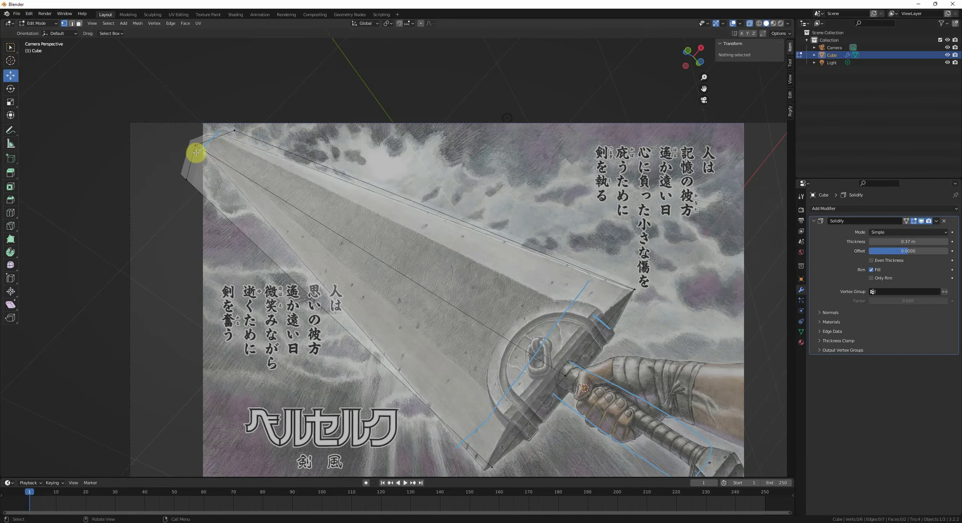
pyautogui.press('Tab')
pyautogui.scroll(-2, 245, 154)
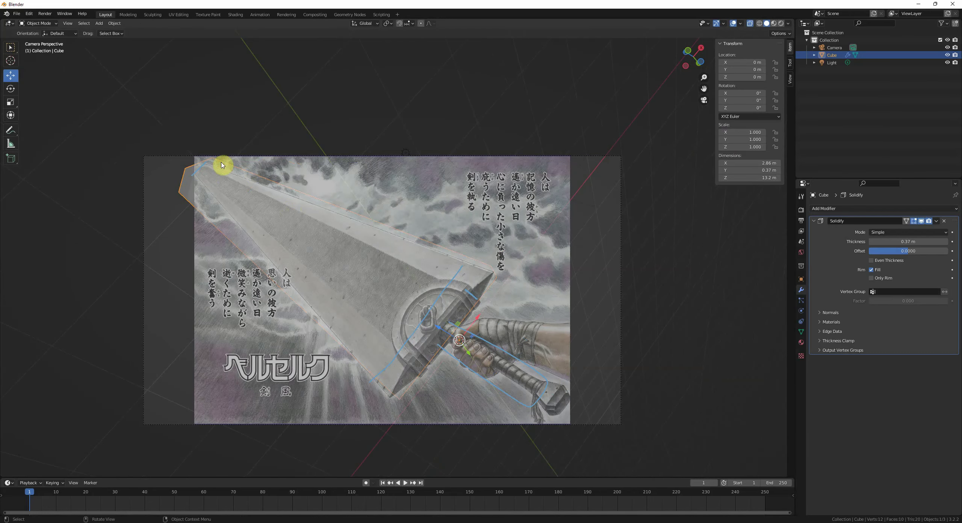
# - Select the camera, show its lens settings and duplicate it in place
pyautogui.click(585, 171)
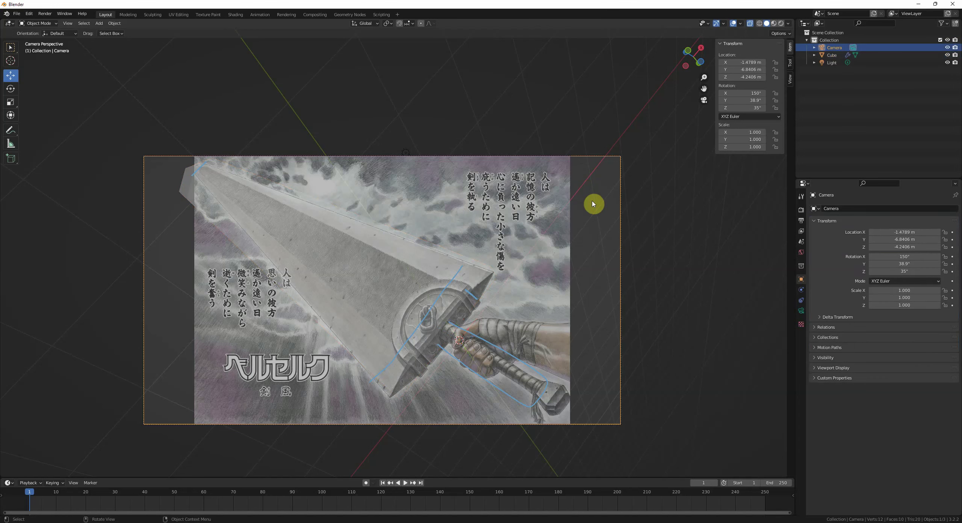
pyautogui.click(801, 310)
pyautogui.scroll(3, 562, 237)
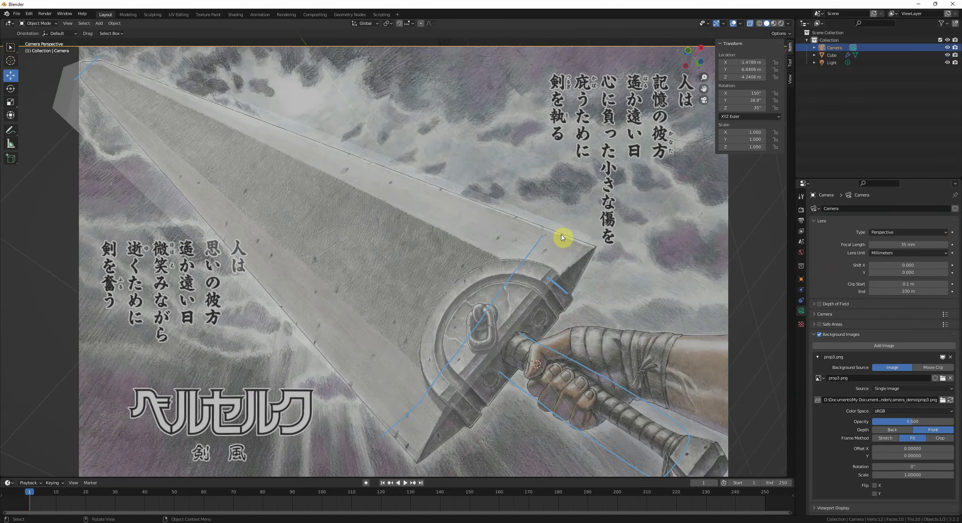
pyautogui.keyDown('shift'); pyautogui.moveTo(584, 267); pyautogui.dragTo(566, 230, button='middle'); pyautogui.keyUp('shift')
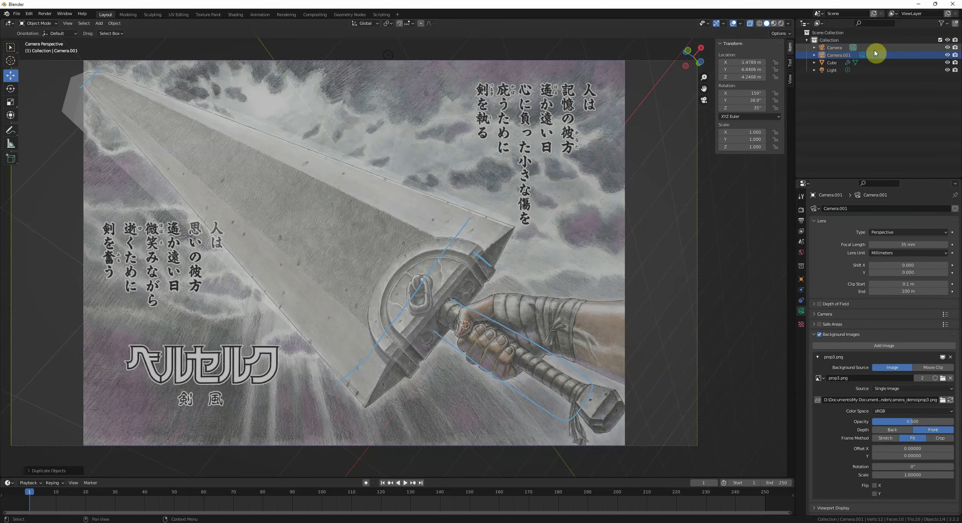
# - Rename the original camera as 35mm
pyautogui.click(875, 49)
pyautogui.doubleClick(834, 48)
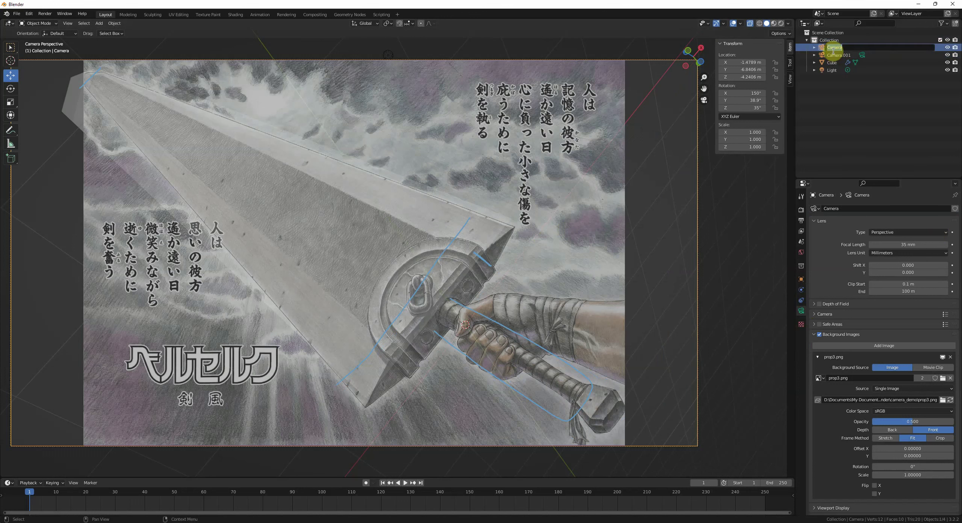
pyautogui.write('35mm')
pyautogui.press('Return')
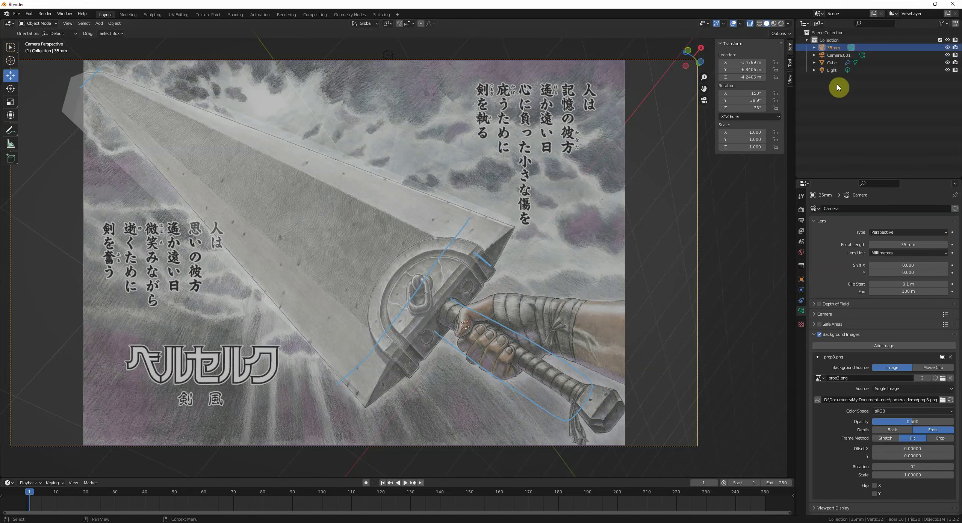
# - Make the duplicate camera the active one and set its focal length to 20 mm
pyautogui.click(833, 55)
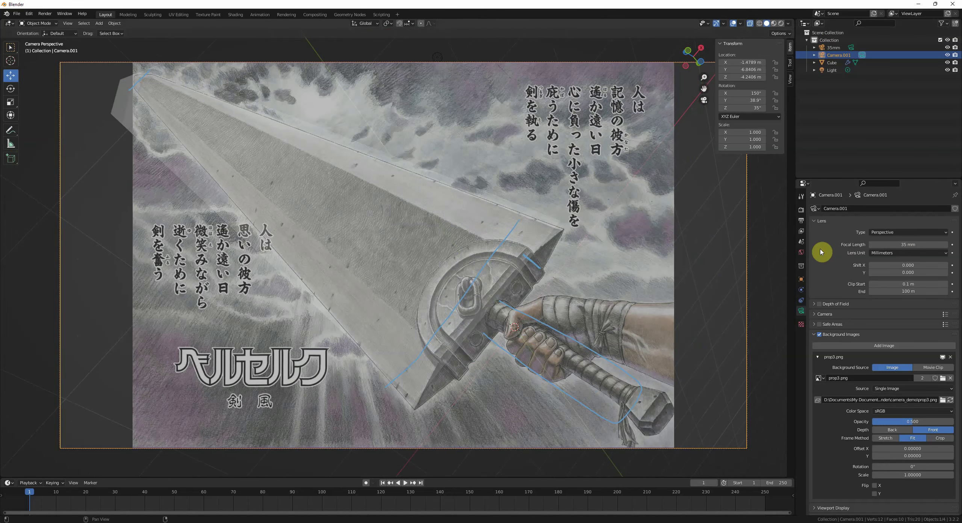
pyautogui.click(908, 244)
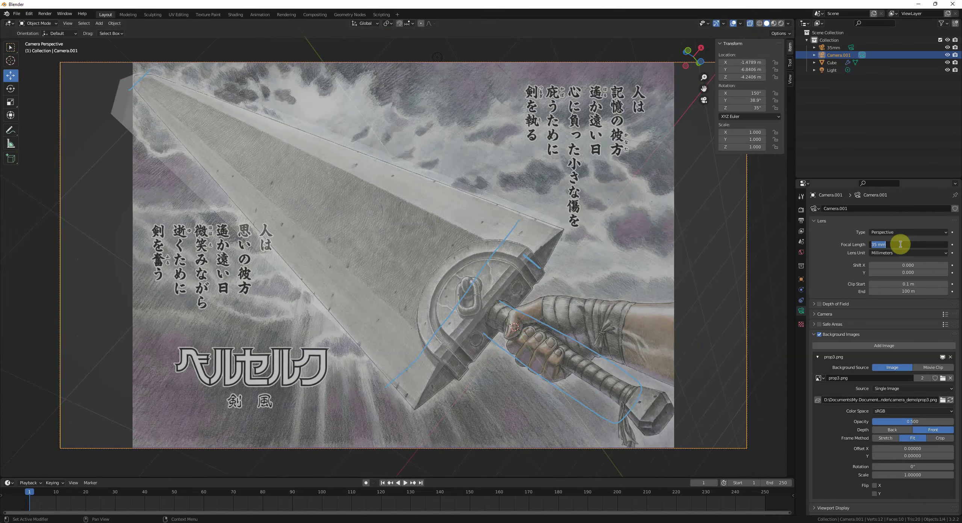
pyautogui.write('20')
pyautogui.press('Return')
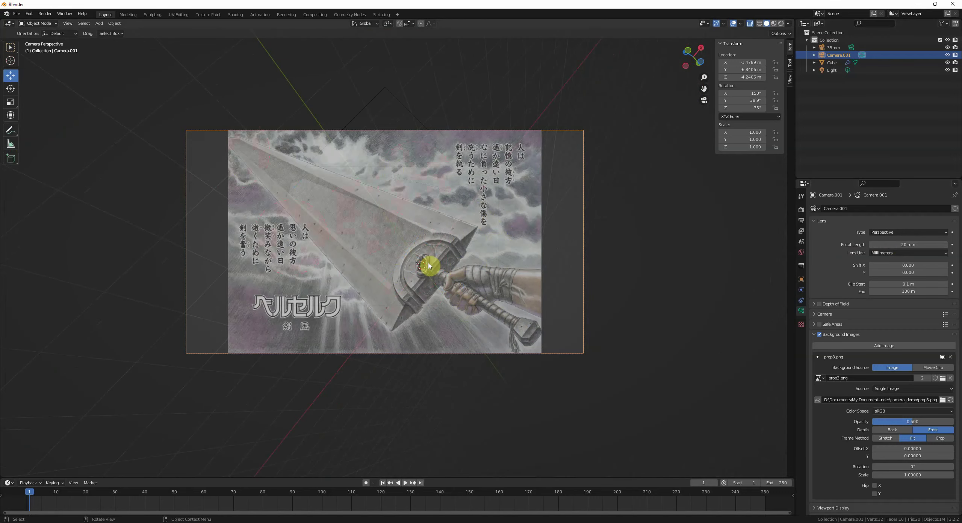
pyautogui.scroll(2, 430, 266)
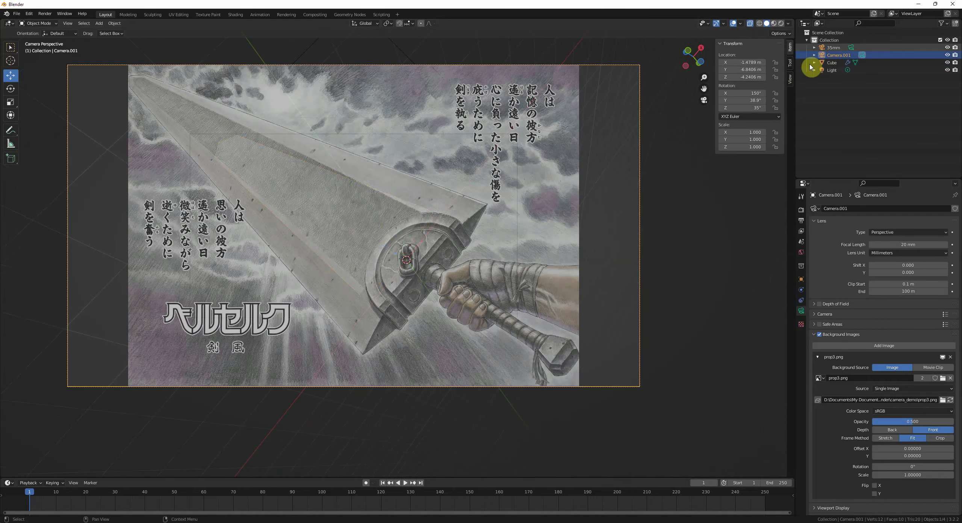
# - Turn the Outliner area into a second 3D viewport and set its transform orientation to Normal
pyautogui.click(804, 23)
pyautogui.click(575, 36)
pyautogui.moveTo(851, 129); pyautogui.dragTo(893, 132, button='middle')
pyautogui.press(',')
pyautogui.click(881, 137)
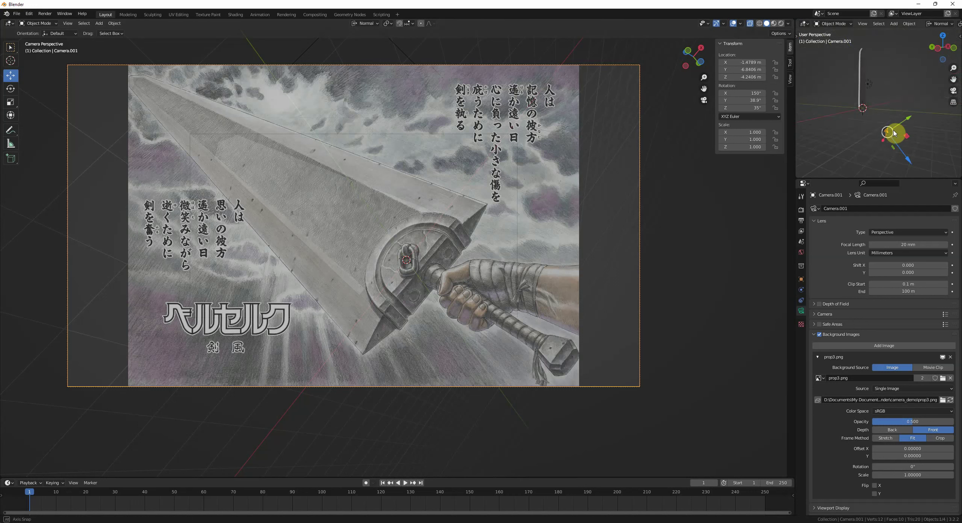
# - Move the duplicate camera closer to the blade along its own viewing axis and check the viewport overlay options
pyautogui.moveTo(895, 133)
pyautogui.mouseDown()
pyautogui.moveTo(912, 144)
pyautogui.moveTo(897, 140)
pyautogui.mouseUp()
pyautogui.click(740, 24)
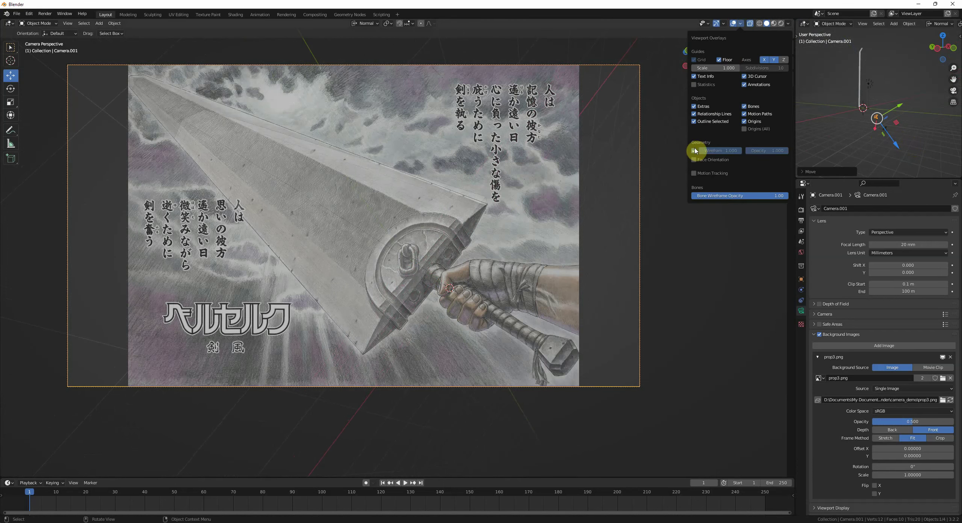
pyautogui.press('n')
pyautogui.press('Home')
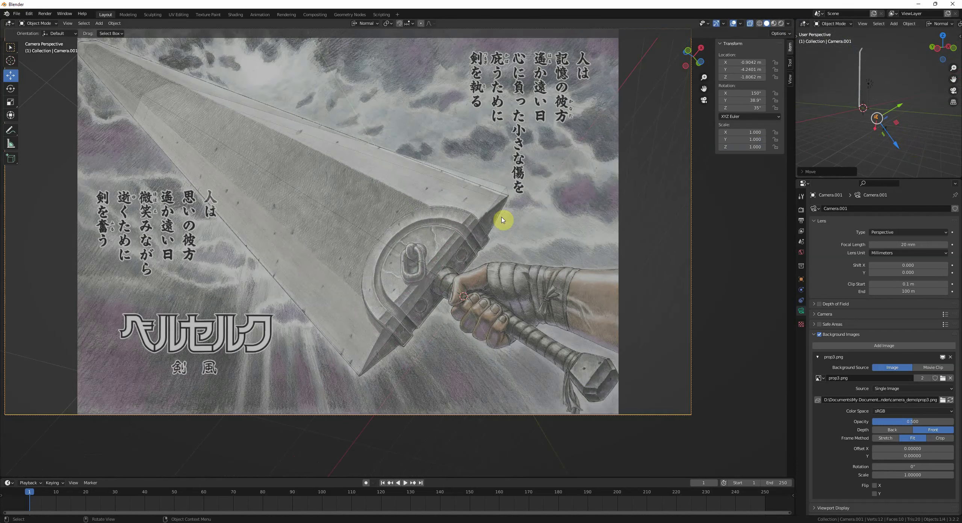
# - Lower the background reference image's opacity to 0.189 so the blade guide shows through it
pyautogui.scroll(1, 502, 220)
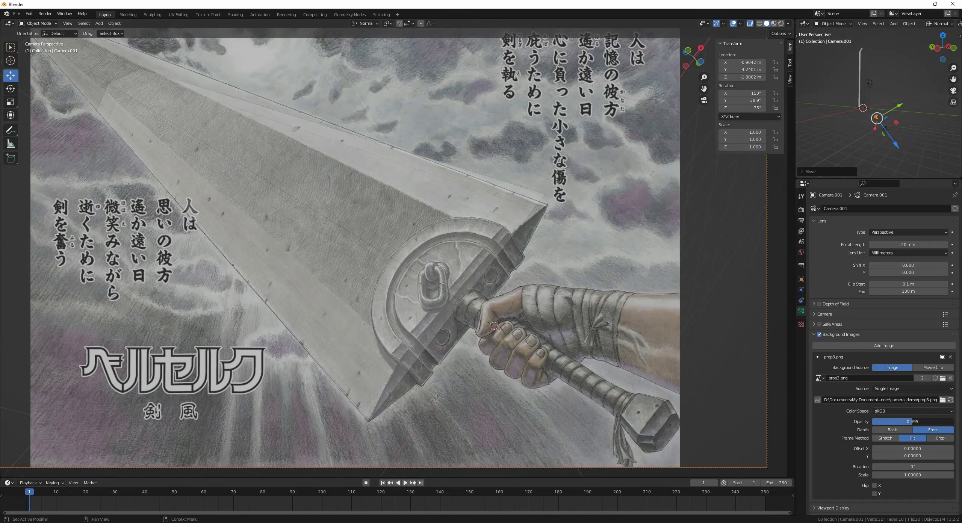
pyautogui.moveTo(913, 422); pyautogui.dragTo(887, 421)
pyautogui.scroll(-3, 574, 320)
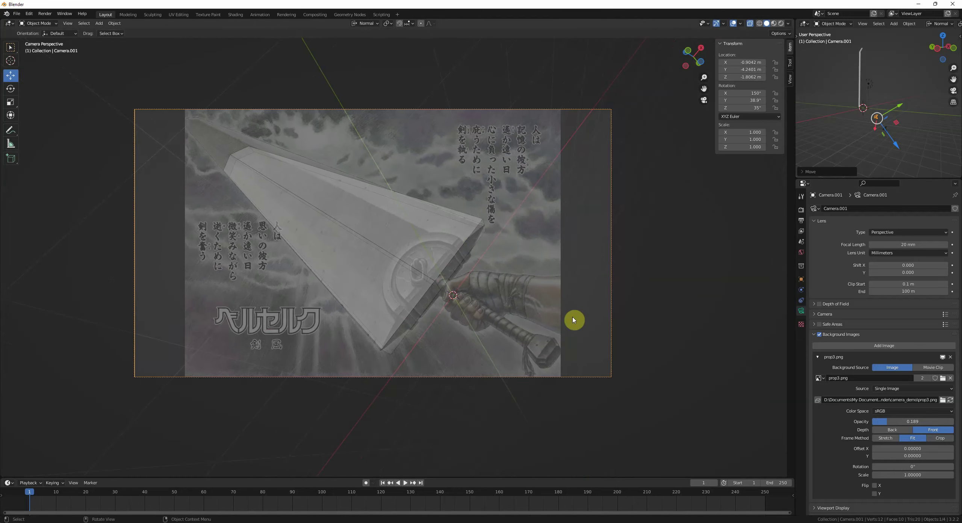
pyautogui.scroll(2, 640, 305)
pyautogui.keyDown('shift'); pyautogui.moveTo(574, 320); pyautogui.dragTo(610, 322, button='middle'); pyautogui.keyUp('shift')
# - Rotate the 20 mm camera about the global X axis around the 3D cursor, to about 145°, 41.4°, 31.8°
pyautogui.moveTo(889, 137); pyautogui.dragTo(915, 116, button='middle')
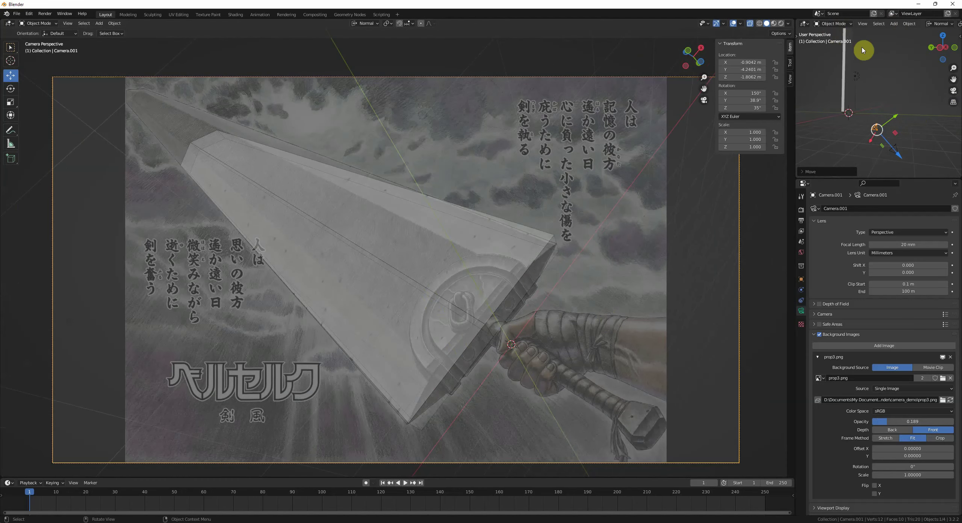
pyautogui.click(387, 23)
pyautogui.click(400, 38)
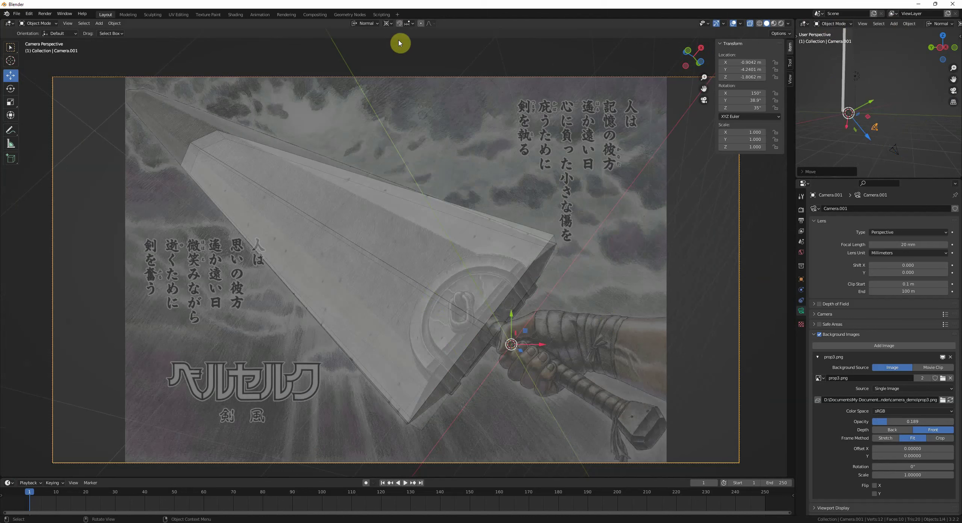
pyautogui.press(',')
pyautogui.click(878, 131)
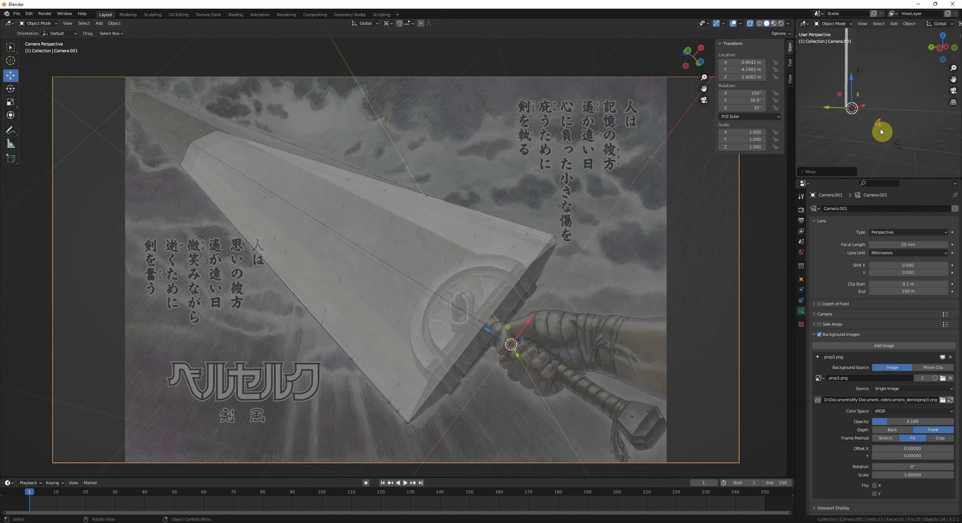
pyautogui.moveTo(906, 123); pyautogui.dragTo(916, 122, button='middle')
pyautogui.press('r')
pyautogui.press('x')
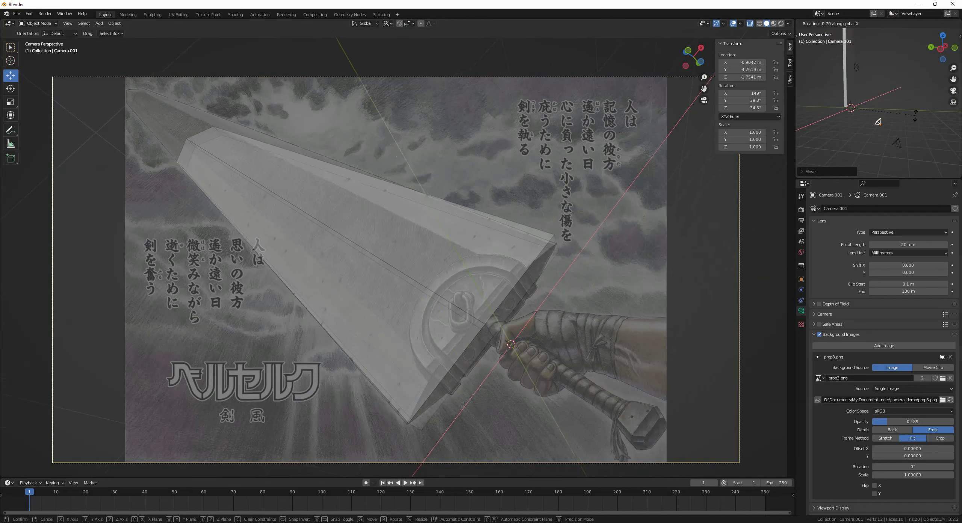
pyautogui.click(914, 110)
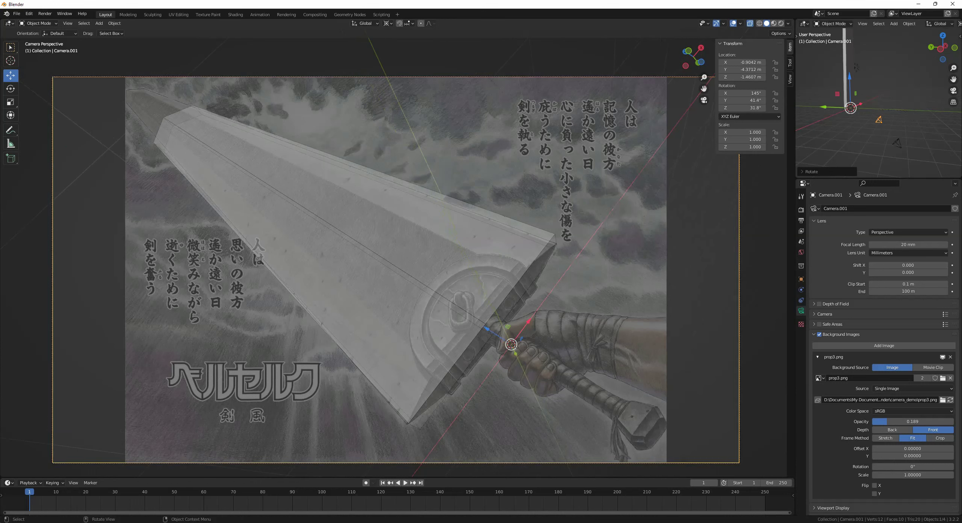
# - Set the transform orientation to Normal and pull the 20 mm camera slightly back along its viewing axis, to about Y -4.49 m, Z -1.56 m
pyautogui.moveTo(884, 141); pyautogui.dragTo(879, 132)
pyautogui.moveTo(879, 133)
pyautogui.mouseDown(button='middle')
pyautogui.moveTo(837, 148)
pyautogui.moveTo(861, 126)
pyautogui.mouseUp(button='middle')
pyautogui.hotkey('shift', 's')
pyautogui.click(849, 129)
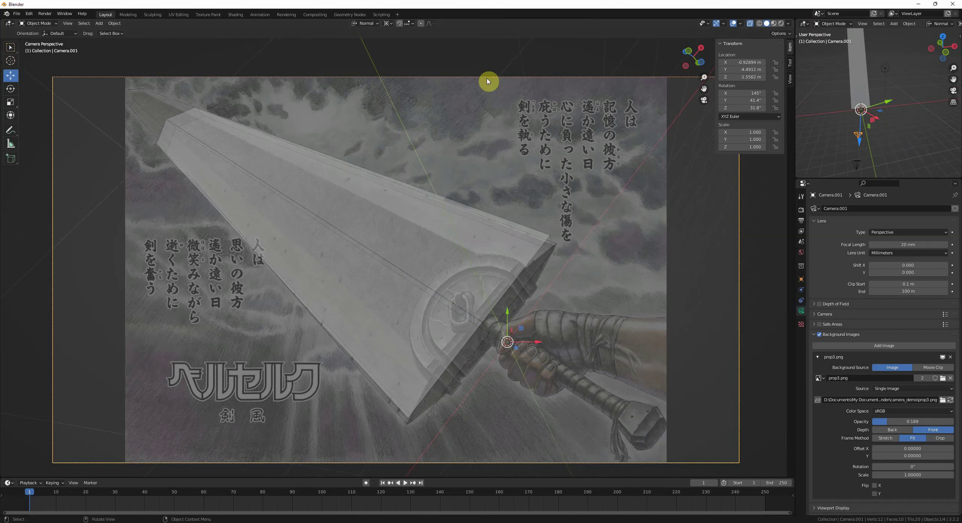
# - Rotate the 20 mm camera about the global Z axis to about 29.1° and mark the blade's lower base corner with an annotation stroke
pyautogui.press(',')
pyautogui.click(821, 120)
pyautogui.scroll(4, 534, 271)
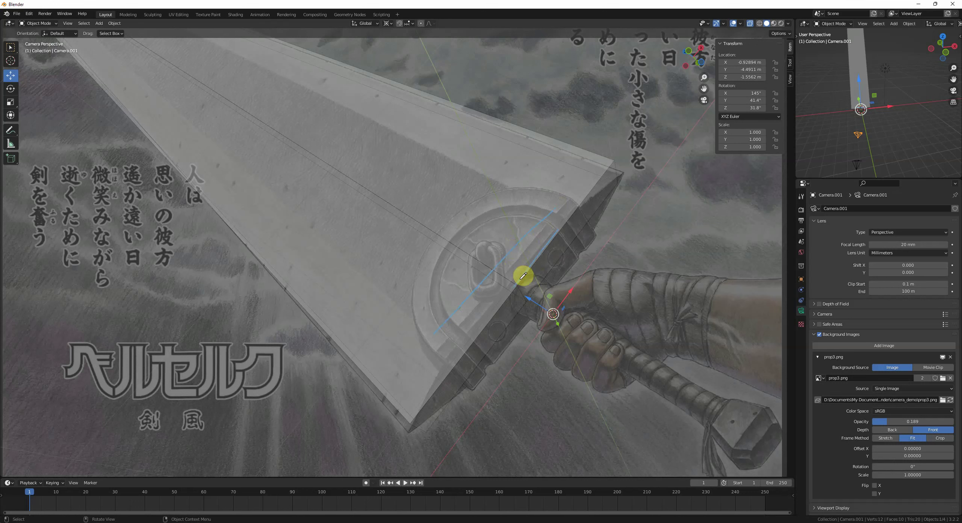
pyautogui.press('r')
pyautogui.press('z')
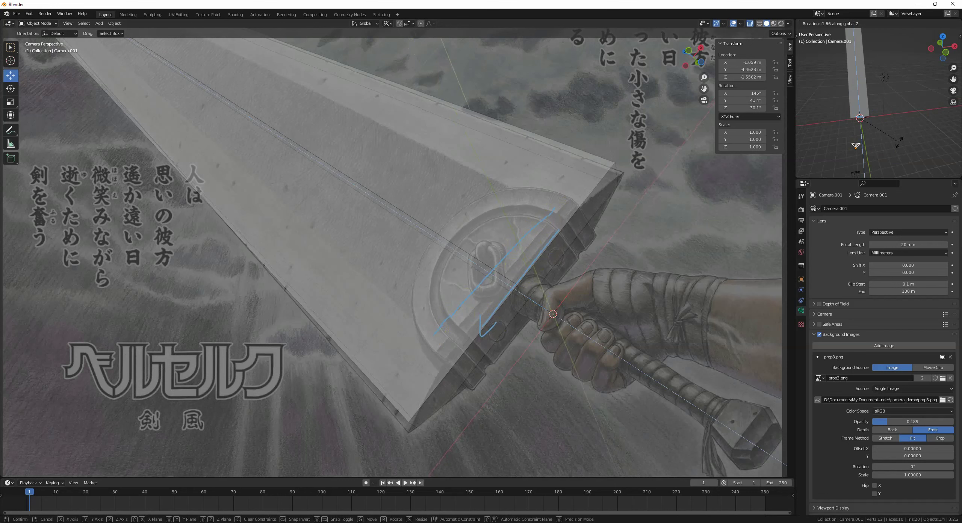
pyautogui.click(896, 142)
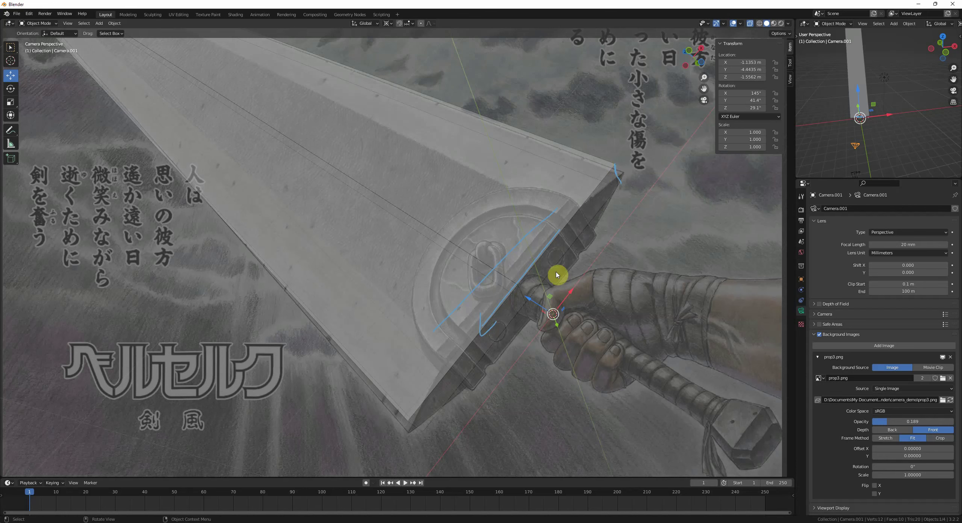
pyautogui.moveTo(407, 418); pyautogui.dragTo(414, 426)
pyautogui.keyDown('shift'); pyautogui.moveTo(446, 413); pyautogui.dragTo(440, 418, button='middle'); pyautogui.keyUp('shift')
# - Scale the blade guide's base edge loop up by about 1.06 around its median point to match the drawn base
pyautogui.click(555, 221)
pyautogui.scroll(1, 879, 176)
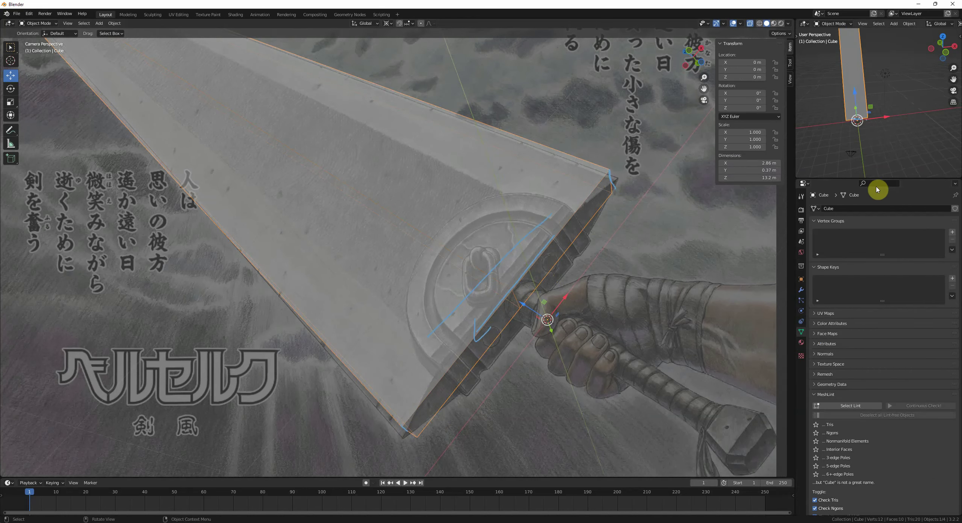
pyautogui.press('Tab')
pyautogui.scroll(2, 881, 132)
pyautogui.press('2')
pyautogui.keyDown('alt'); pyautogui.click(847, 129); pyautogui.keyUp('alt')
pyautogui.scroll(3, 895, 129)
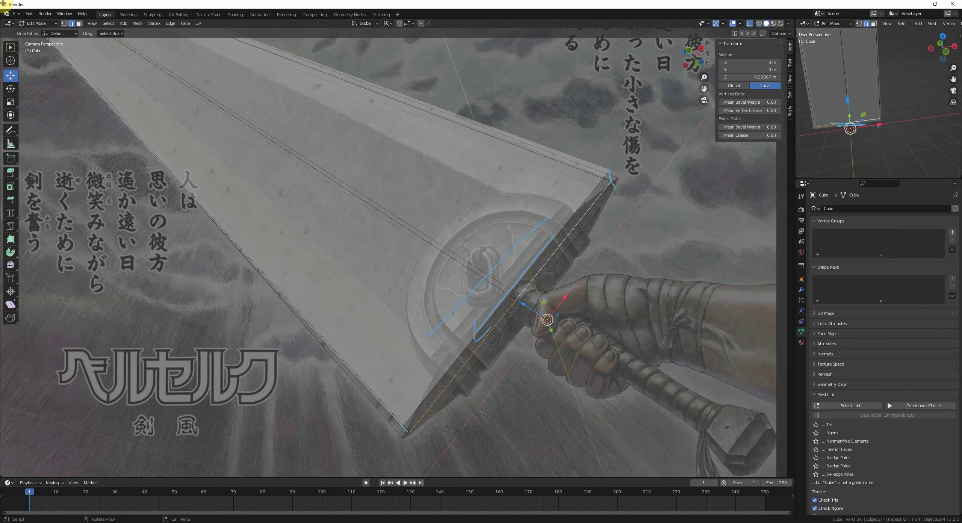
pyautogui.click(388, 23)
pyautogui.click(395, 55)
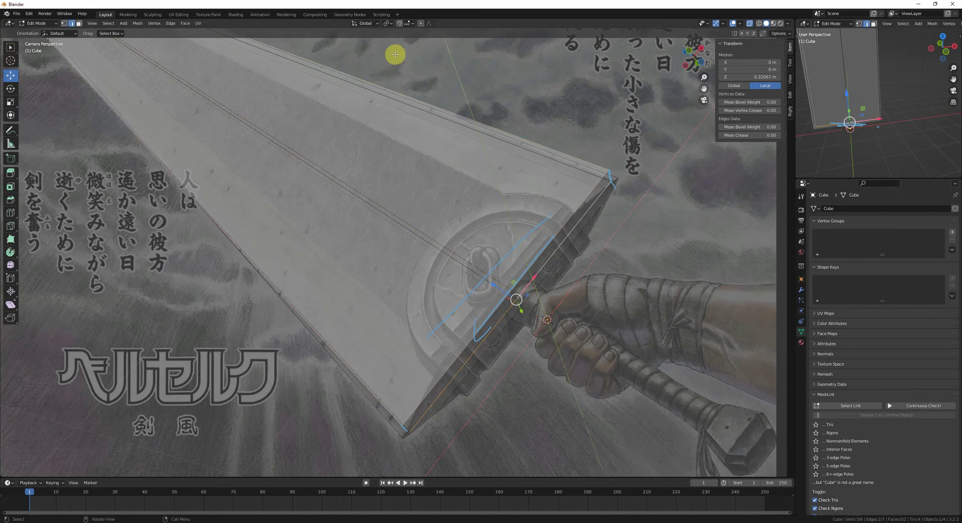
pyautogui.press('s')
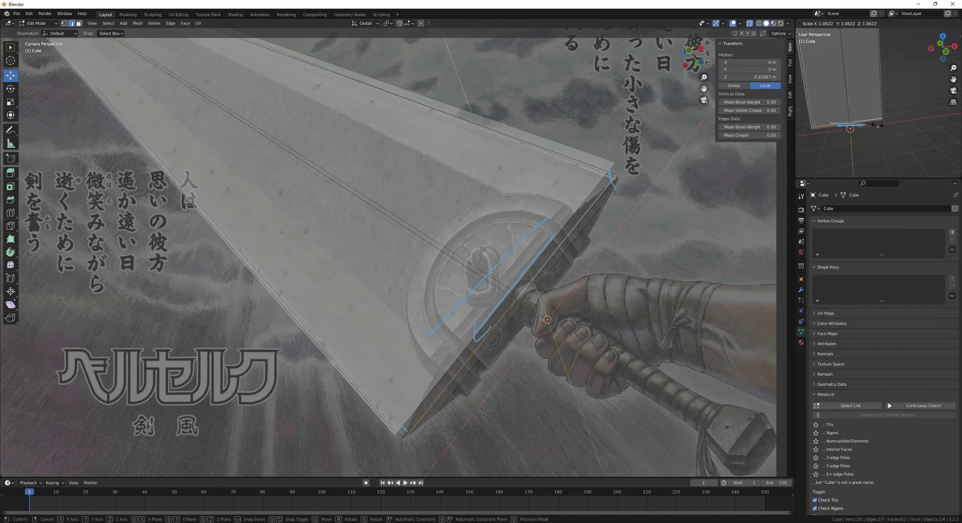
pyautogui.click(877, 123)
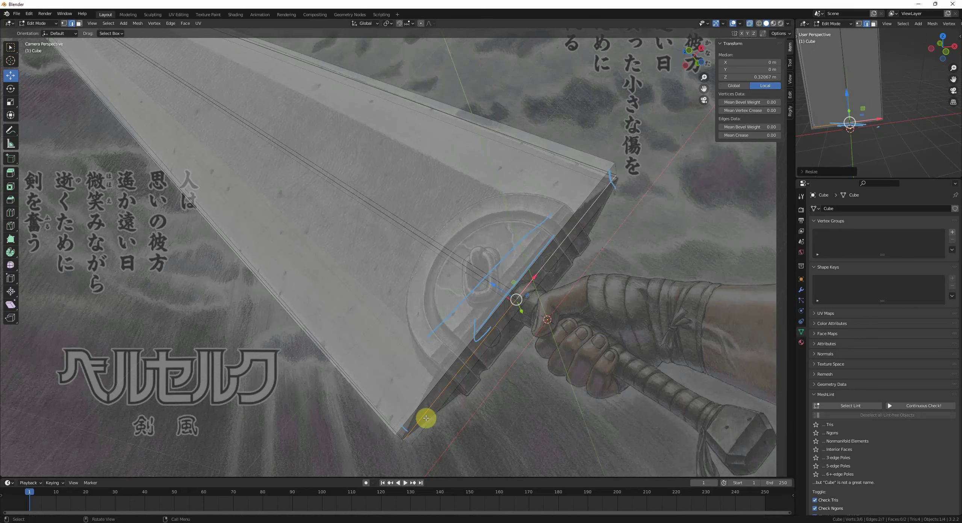
pyautogui.keyDown('shift'); pyautogui.moveTo(612, 192); pyautogui.dragTo(584, 211, button='middle'); pyautogui.keyUp('shift')
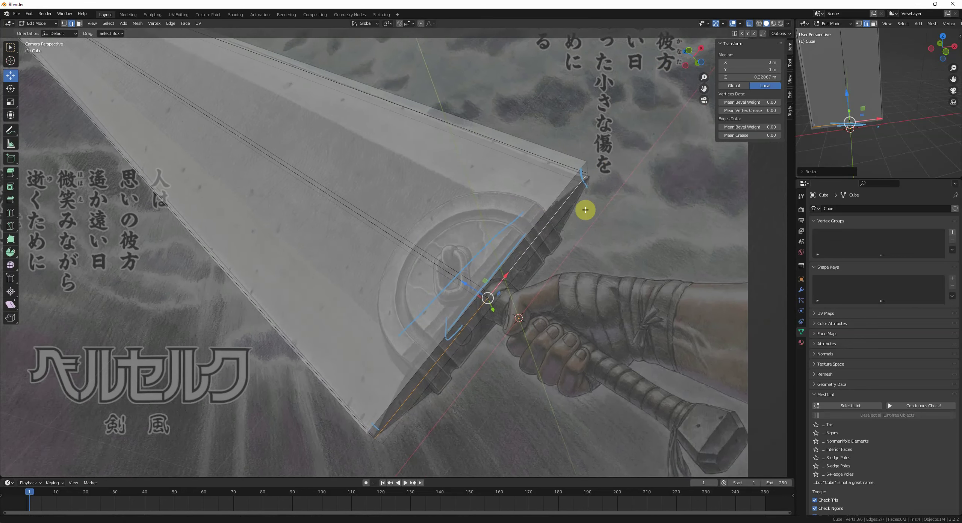
pyautogui.scroll(4, 616, 215)
pyautogui.press('Tab')
pyautogui.scroll(-3, 658, 246)
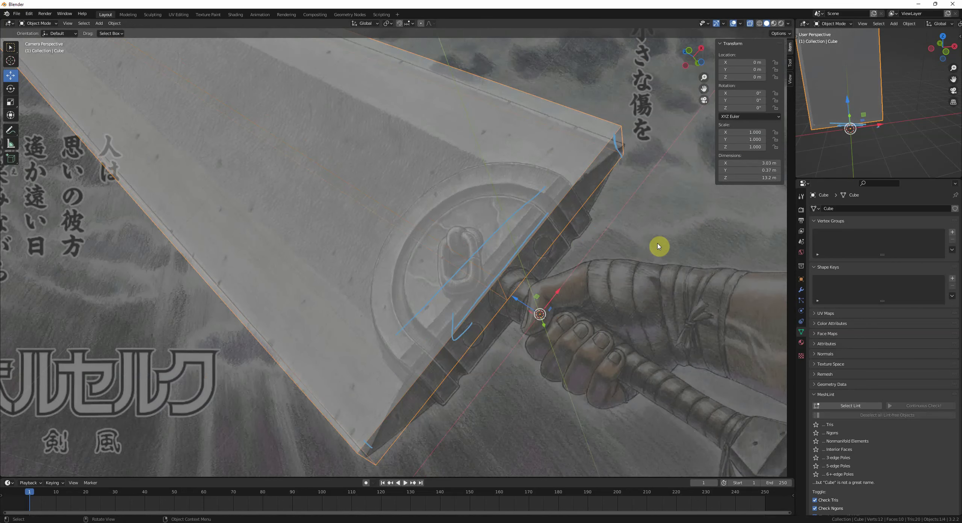
pyautogui.keyDown('shift'); pyautogui.moveTo(659, 246); pyautogui.dragTo(608, 262, button='middle'); pyautogui.keyUp('shift')
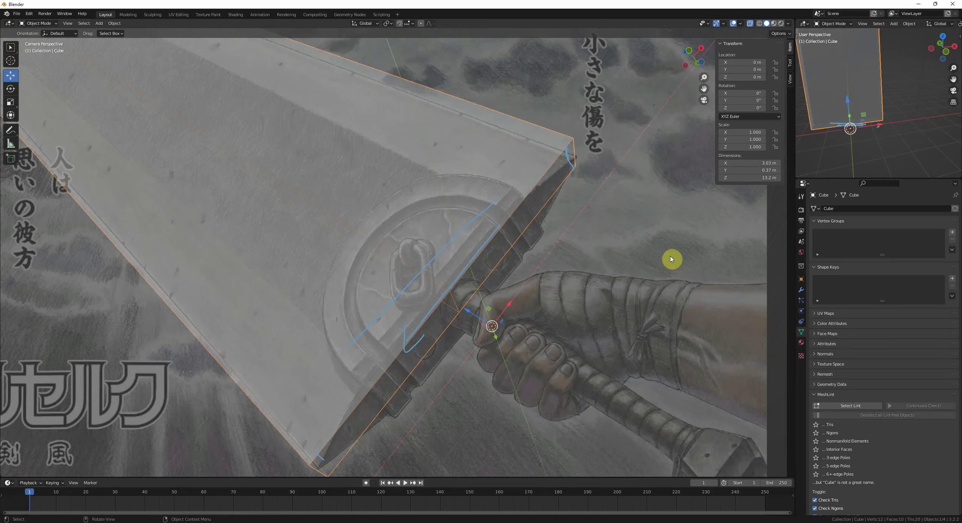
pyautogui.scroll(-5, 620, 241)
# - Turn the second viewport back into the Outliner and duplicate the 20 mm camera in place
pyautogui.click(637, 193)
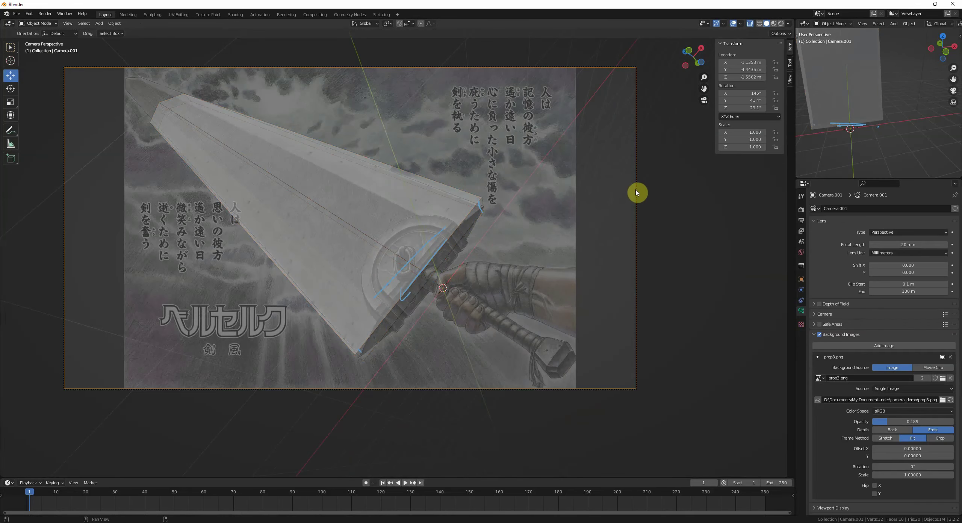
pyautogui.moveTo(898, 142); pyautogui.dragTo(829, 146, button='middle')
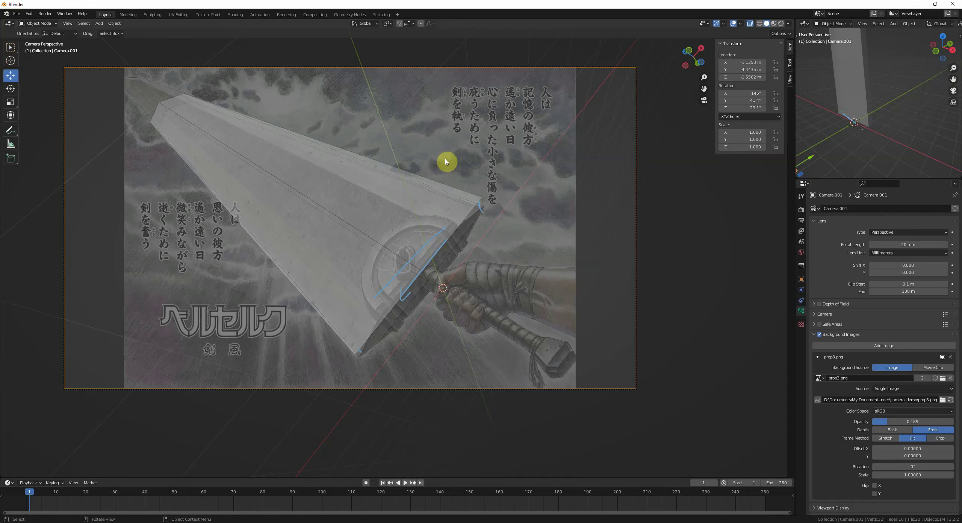
pyautogui.keyDown('shift'); pyautogui.moveTo(462, 250); pyautogui.dragTo(466, 245, button='middle'); pyautogui.keyUp('shift')
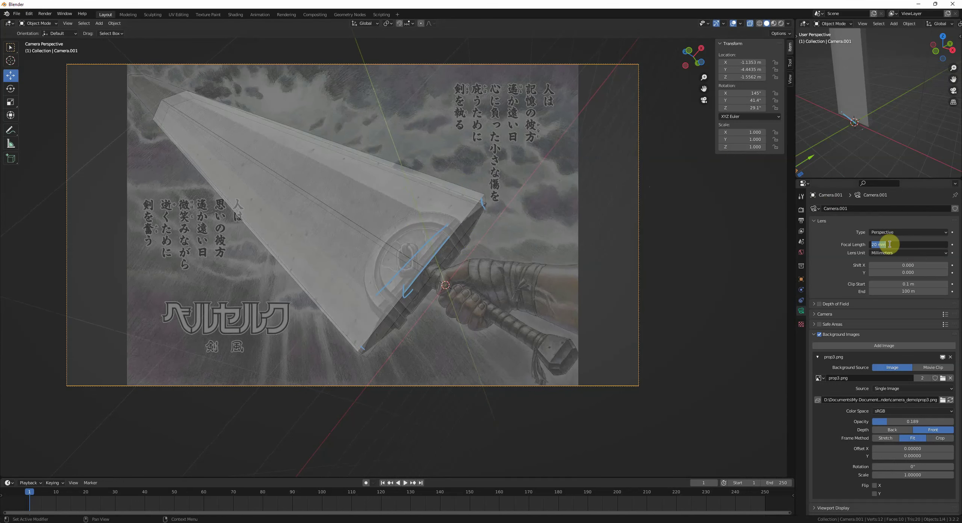
pyautogui.press('Return')
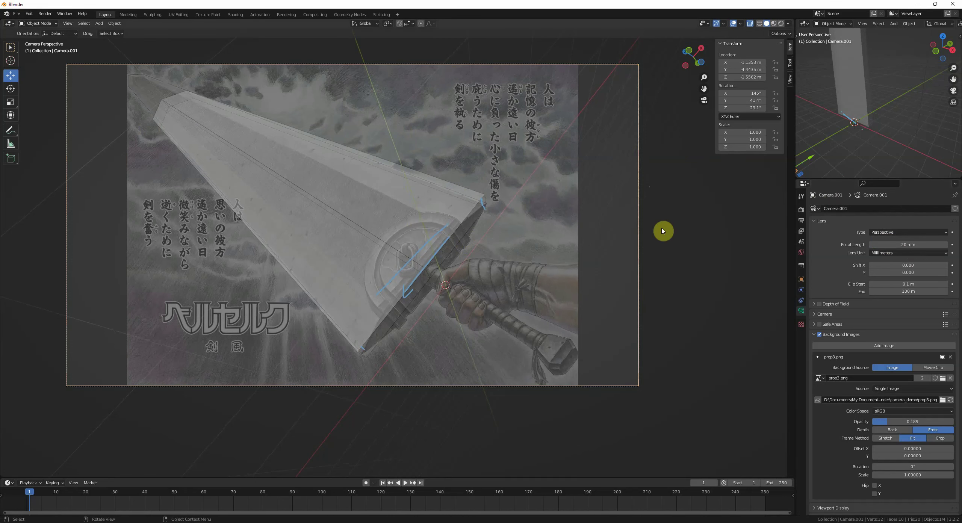
pyautogui.click(804, 23)
pyautogui.click(768, 44)
pyautogui.hotkey('shift', 'd')
pyautogui.rightClick(700, 181)
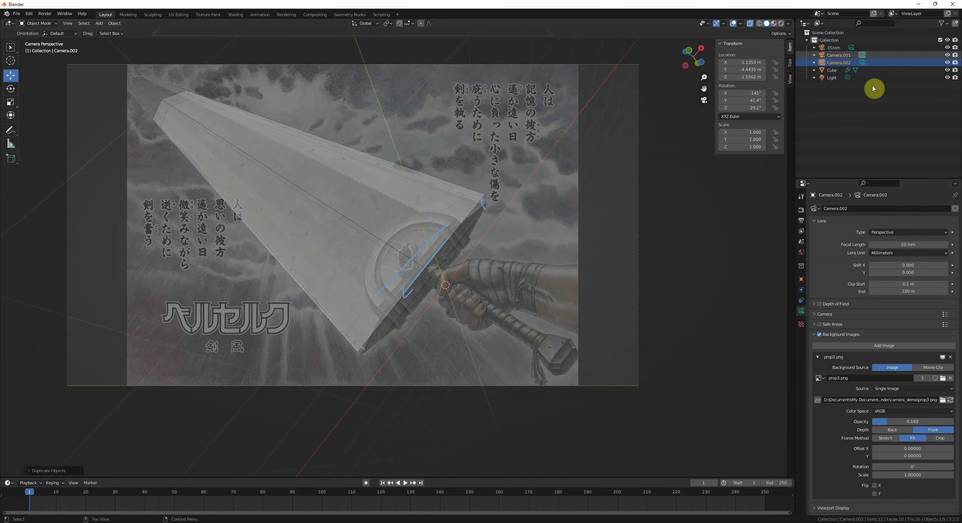
# - Rename the Camera.001 object as 25mm
pyautogui.click(851, 48)
pyautogui.doubleClick(843, 56)
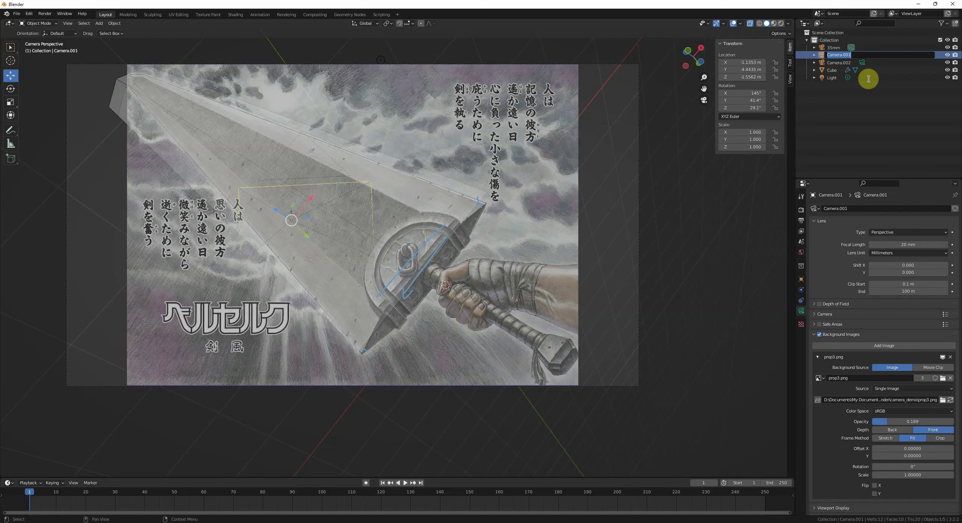
pyautogui.write('25mm')
pyautogui.press('Return')
# - Look through the new duplicate Camera.002 as the active camera and set its focal length to 15 mm
pyautogui.click(851, 62)
pyautogui.press('KP_0')
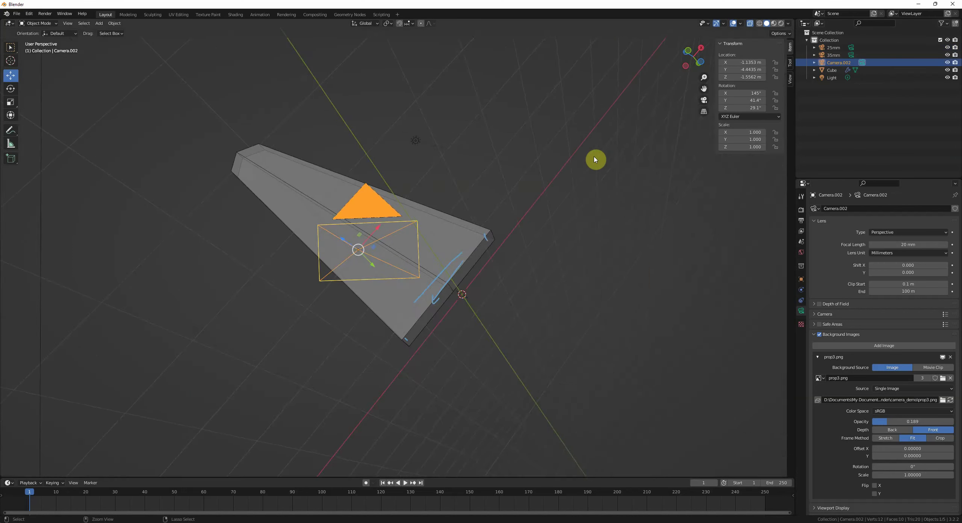
pyautogui.click(908, 245)
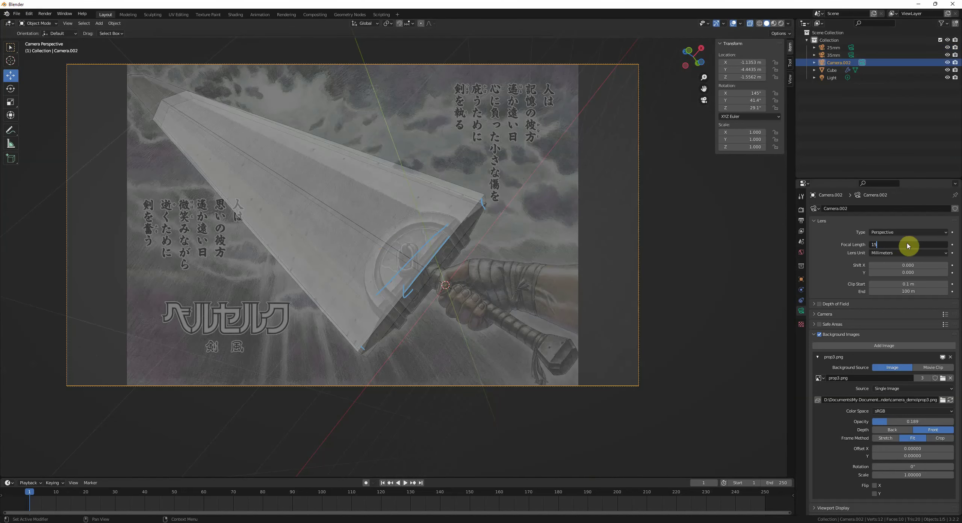
pyautogui.write('15')
pyautogui.press('Return')
# - Turn the Outliner area into a second 3D viewport again and set its transform orientation to Normal
pyautogui.click(805, 24)
pyautogui.click(568, 47)
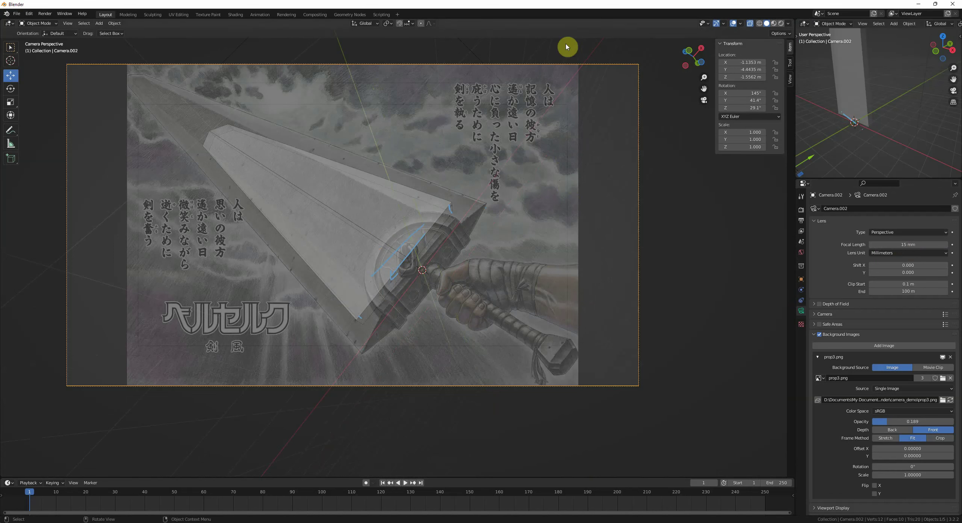
pyautogui.scroll(-5, 853, 116)
pyautogui.moveTo(852, 116); pyautogui.dragTo(903, 95, button='middle')
pyautogui.press(',')
pyautogui.click(897, 138)
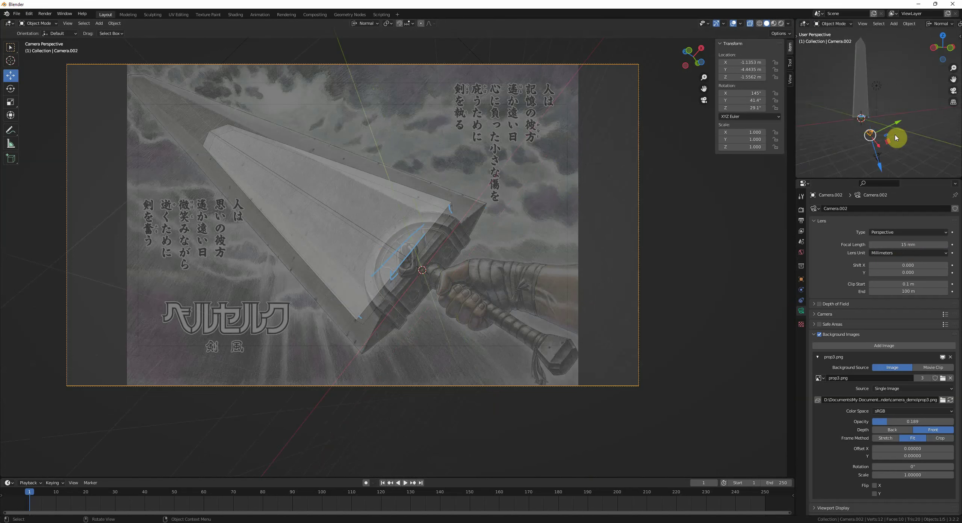
# - Move the 15 mm camera toward the blade along its own Z axis, to about X -0.88 m, Y -3.44 m, Z -0.75 m
pyautogui.moveTo(896, 138); pyautogui.dragTo(945, 152, button='middle')
pyautogui.keyDown('shift'); pyautogui.moveTo(946, 152); pyautogui.dragTo(902, 108, button='middle'); pyautogui.keyUp('shift')
pyautogui.press('g')
pyautogui.press('z')
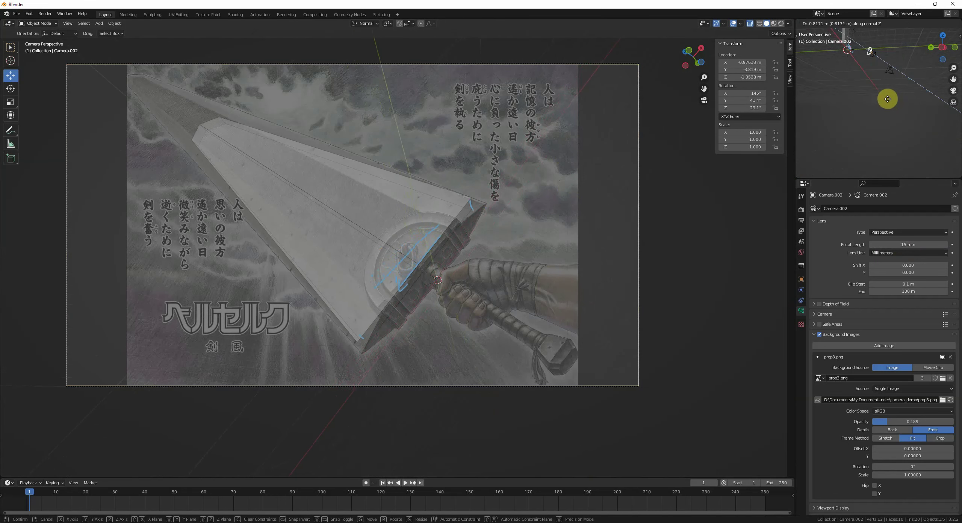
pyautogui.moveTo(887, 99); pyautogui.dragTo(887, 101)
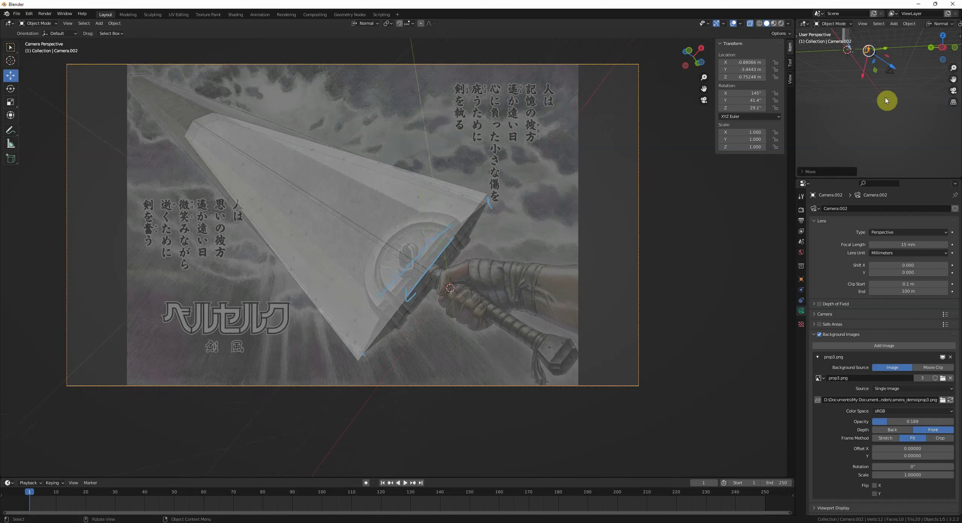
# - Scale the blade guide's tip-end vertices up by about 1.2 in Edit Mode to widen the far end
pyautogui.moveTo(887, 101)
pyautogui.mouseDown(button='middle')
pyautogui.moveTo(882, 122)
pyautogui.moveTo(848, 104)
pyautogui.moveTo(878, 105)
pyautogui.mouseUp(button='middle')
pyautogui.click(874, 89)
pyautogui.scroll(2, 876, 87)
pyautogui.press('Tab')
pyautogui.hotkey('alt', 'a')
pyautogui.press('1')
pyautogui.press('c')
pyautogui.click(865, 87)
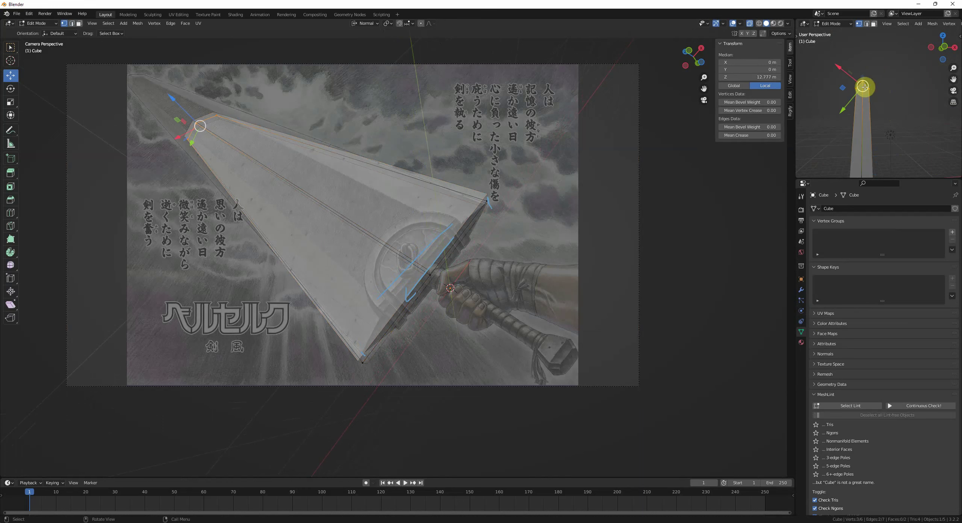
pyautogui.scroll(2, 864, 87)
pyautogui.press('s')
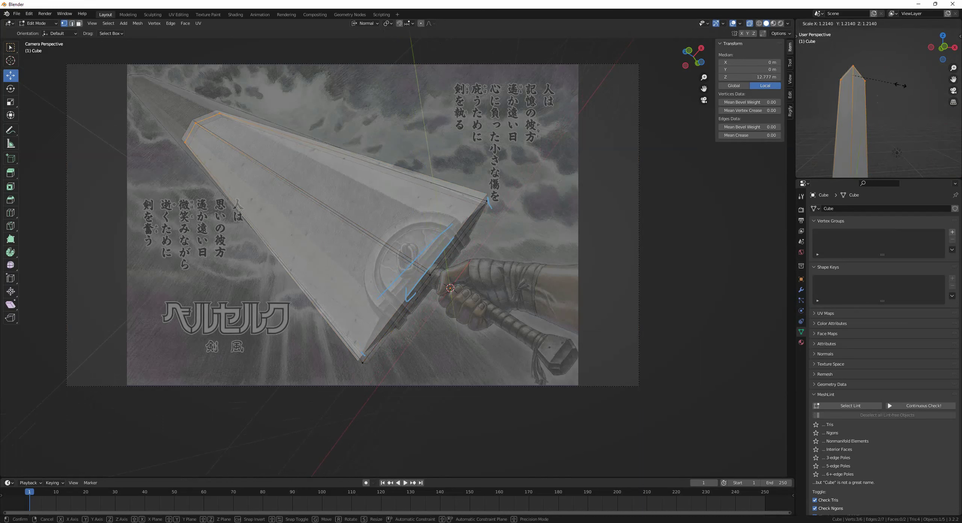
pyautogui.click(887, 96)
pyautogui.press('Tab')
# - Rotate the 15 mm camera around the 3D cursor on the global X axis to about 141°, 43.1°, 26.3°
pyautogui.moveTo(873, 101)
pyautogui.mouseDown(button='middle')
pyautogui.moveTo(897, 118)
pyautogui.moveTo(854, 120)
pyautogui.moveTo(878, 43)
pyautogui.moveTo(889, 99)
pyautogui.moveTo(915, 94)
pyautogui.moveTo(867, 82)
pyautogui.moveTo(866, 98)
pyautogui.mouseUp(button='middle')
pyautogui.click(878, 43)
pyautogui.click(639, 115)
pyautogui.keyDown('shift'); pyautogui.moveTo(853, 67); pyautogui.dragTo(896, 112, button='middle'); pyautogui.keyUp('shift')
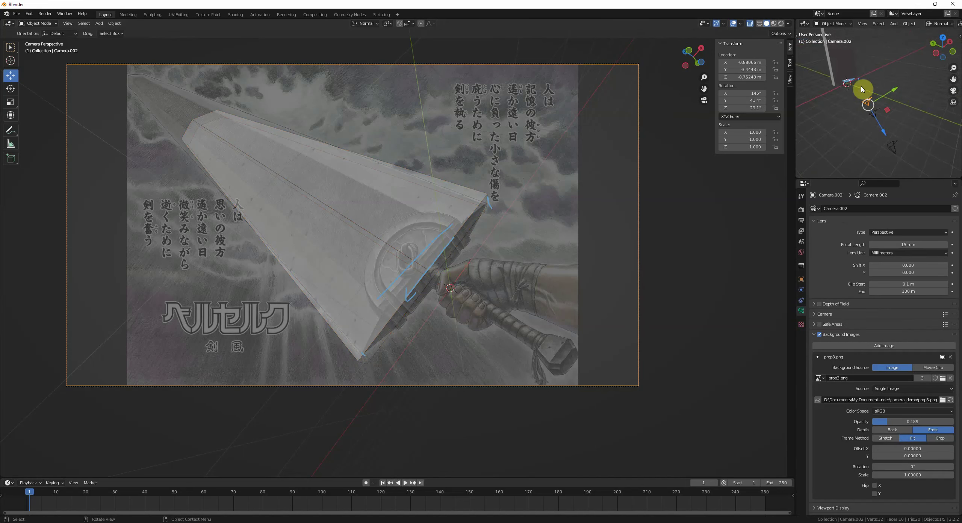
pyautogui.click(391, 24)
pyautogui.click(403, 41)
pyautogui.press(',')
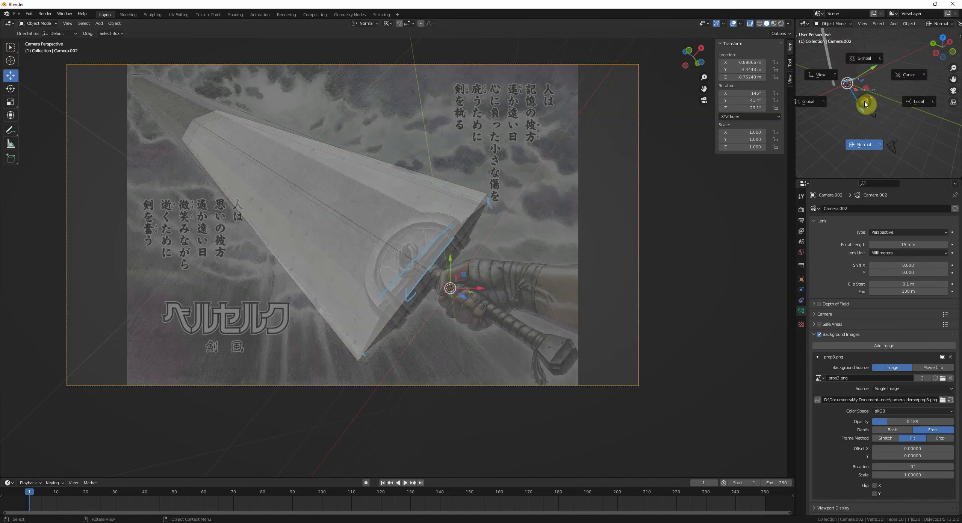
pyautogui.press('r')
pyautogui.press('x')
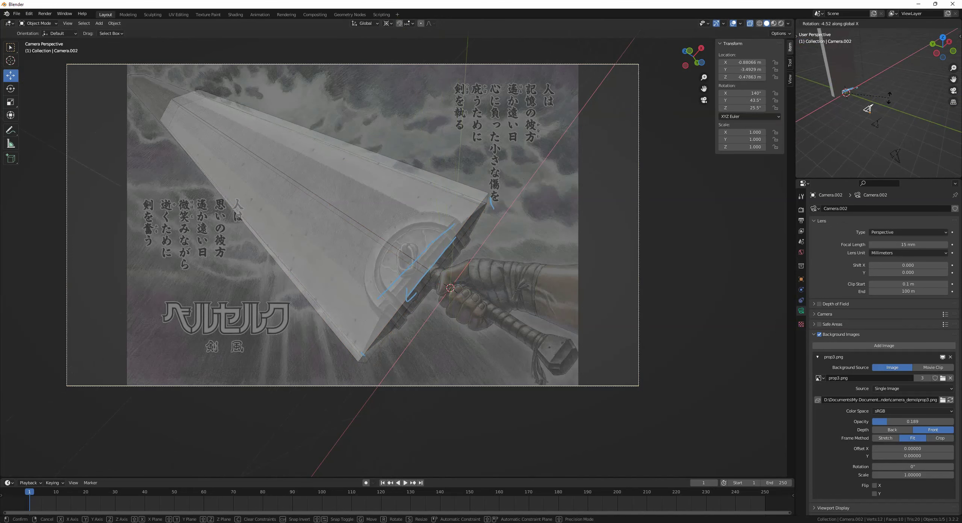
pyautogui.click(884, 101)
pyautogui.moveTo(885, 102)
pyautogui.mouseDown(button='middle')
pyautogui.moveTo(871, 111)
pyautogui.moveTo(862, 102)
pyautogui.moveTo(861, 122)
pyautogui.moveTo(876, 107)
pyautogui.mouseUp(button='middle')
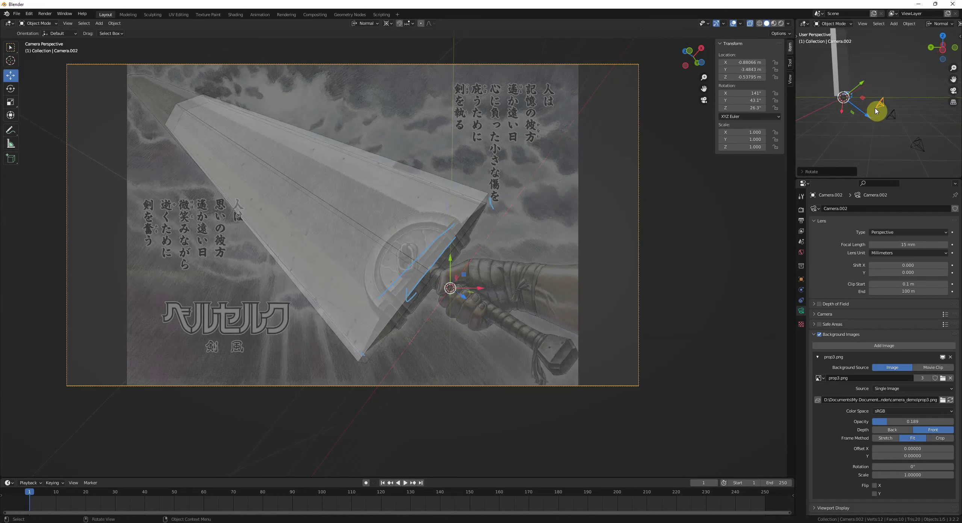
# - Lengthen the blade guide by raising its tip-end vertices along global Z to a median height of about 15.27 m
pyautogui.keyDown('shift'); pyautogui.moveTo(495, 125); pyautogui.dragTo(691, 129, button='middle'); pyautogui.keyUp('shift')
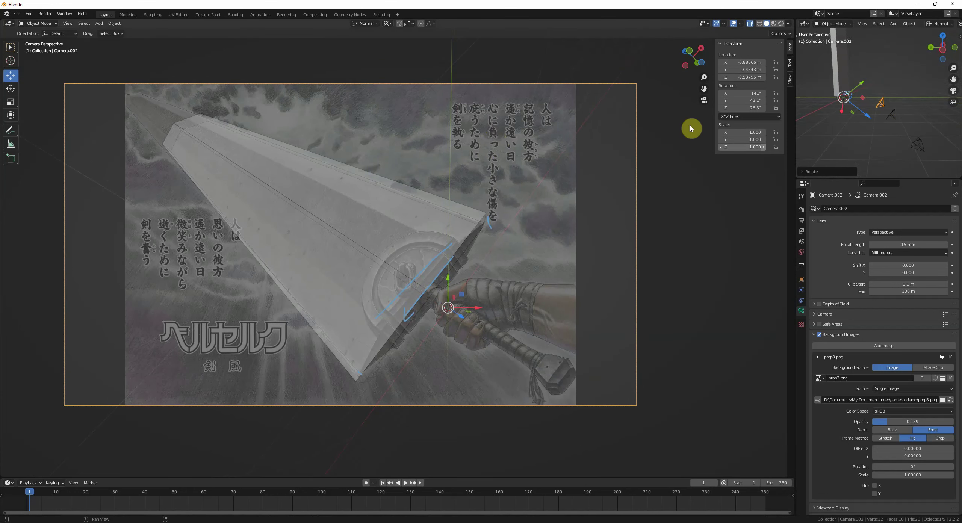
pyautogui.moveTo(383, 145); pyautogui.dragTo(371, 154, button='middle')
pyautogui.moveTo(902, 100); pyautogui.dragTo(819, 94, button='middle')
pyautogui.click(863, 63)
pyautogui.keyDown('shift'); pyautogui.moveTo(864, 62); pyautogui.dragTo(874, 131, button='middle'); pyautogui.keyUp('shift')
pyautogui.press('Tab')
pyautogui.click(894, 104)
pyautogui.press('KP_1')
pyautogui.moveTo(894, 106); pyautogui.dragTo(866, 87)
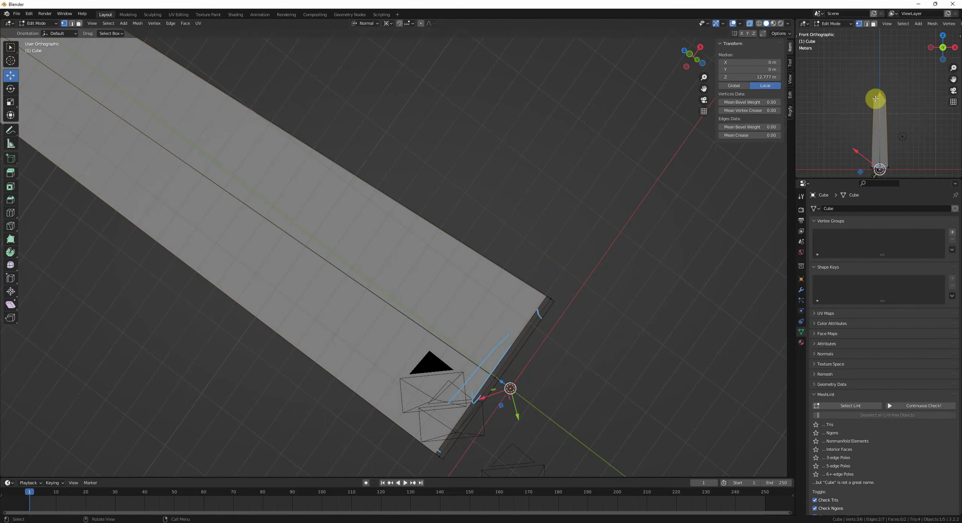
pyautogui.keyDown('shift'); pyautogui.moveTo(874, 99); pyautogui.dragTo(856, 47, button='middle'); pyautogui.keyUp('shift')
pyautogui.press(',')
pyautogui.press('4')
pyautogui.press('g')
pyautogui.press('z')
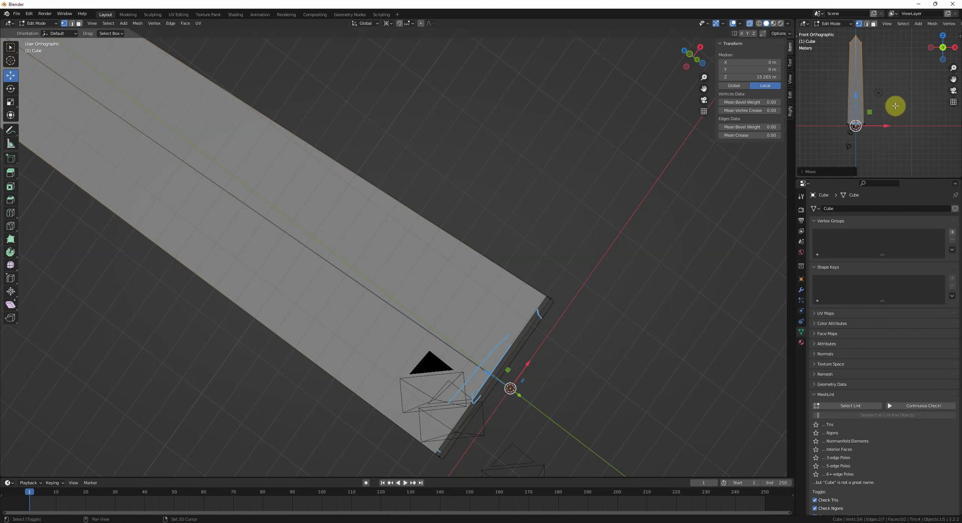
pyautogui.click(897, 121)
pyautogui.press('Tab')
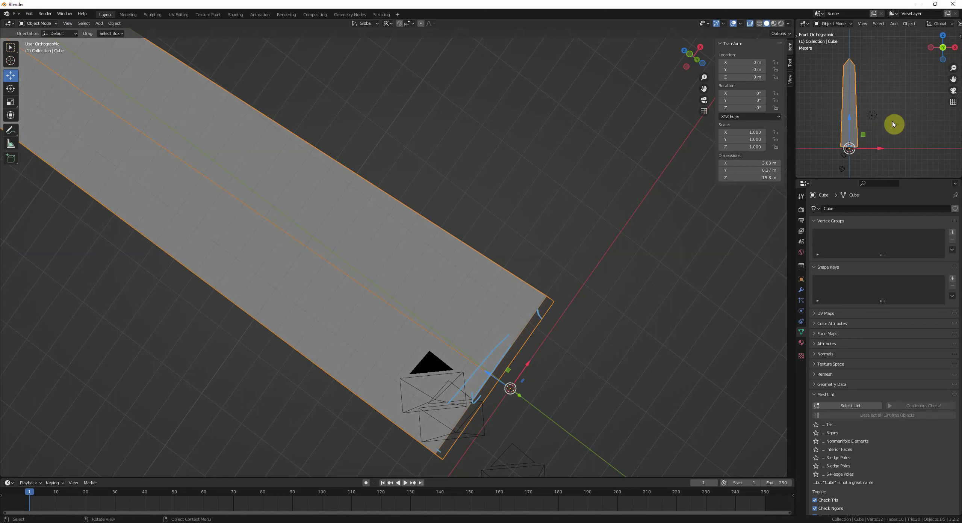
# - Compare the lengthened blade guide with the sword reference through the camera, checking the tip and the overall outline
pyautogui.moveTo(894, 125); pyautogui.dragTo(896, 131, button='middle')
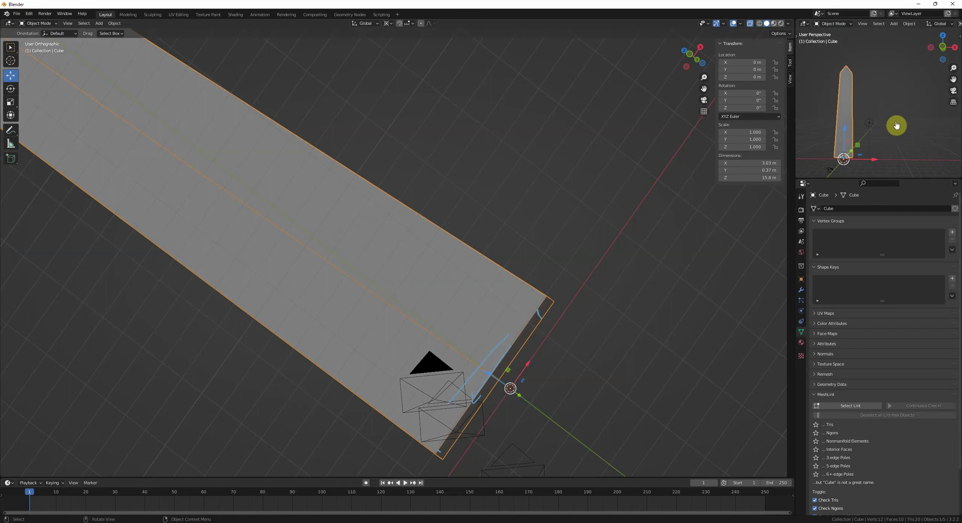
pyautogui.keyDown('shift'); pyautogui.moveTo(851, 130); pyautogui.dragTo(878, 130, button='middle'); pyautogui.keyUp('shift')
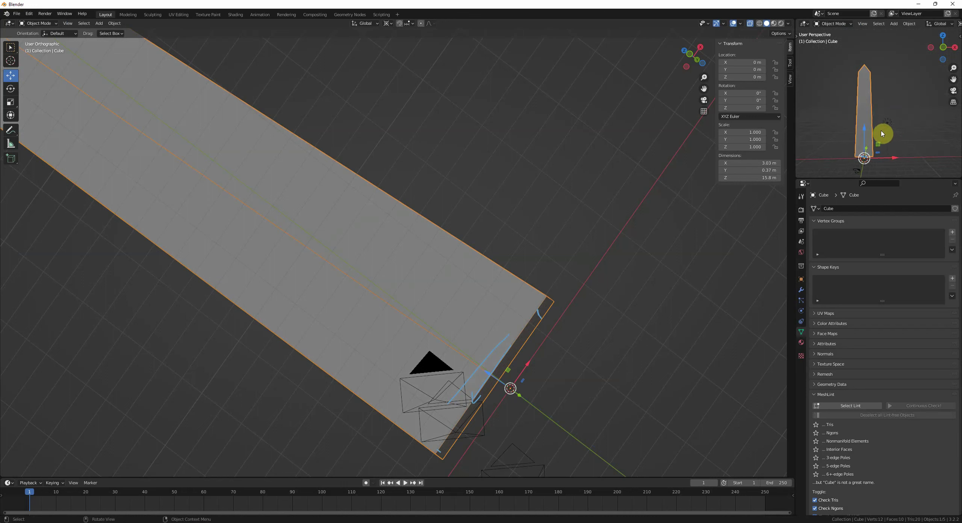
pyautogui.press('KP_0')
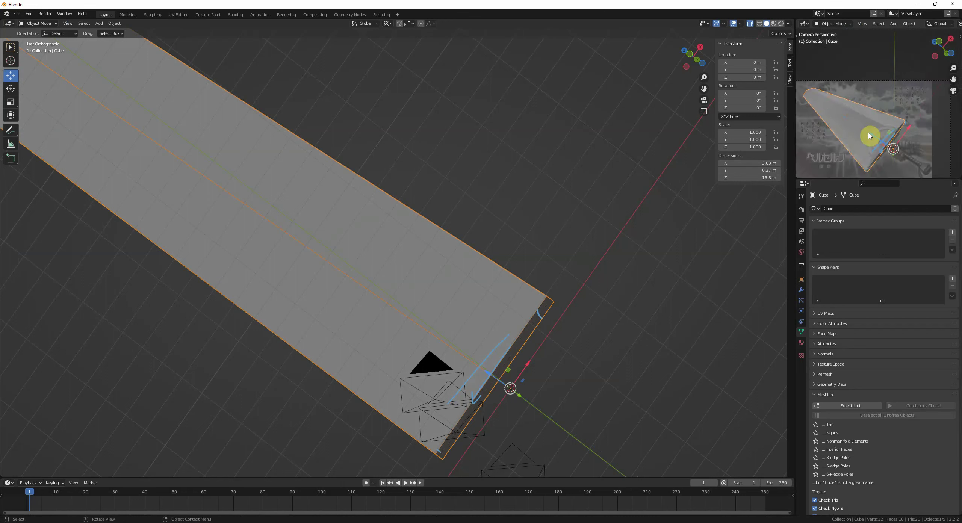
pyautogui.scroll(-3, 880, 122)
pyautogui.moveTo(691, 151); pyautogui.dragTo(474, 161, button='middle')
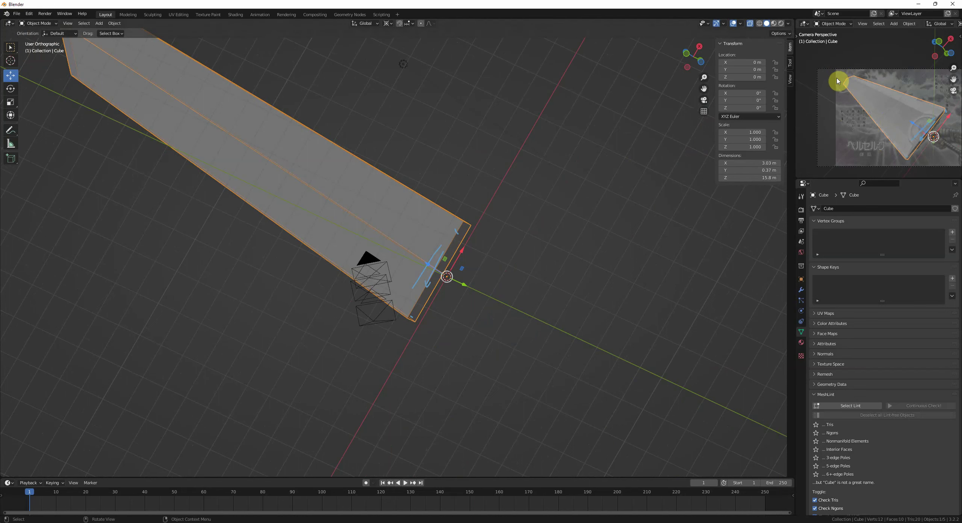
pyautogui.press('KP_0')
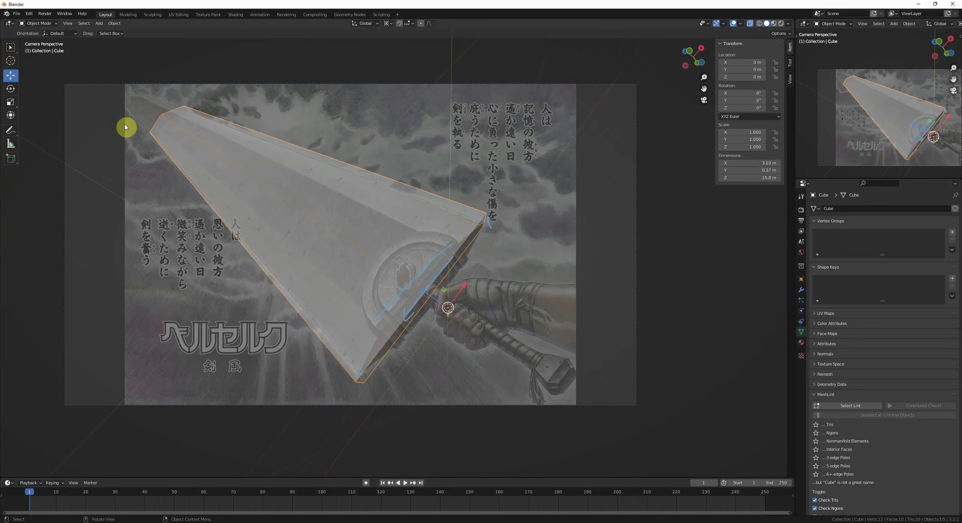
pyautogui.keyDown('shift'); pyautogui.moveTo(134, 100); pyautogui.dragTo(195, 115, button='middle'); pyautogui.keyUp('shift')
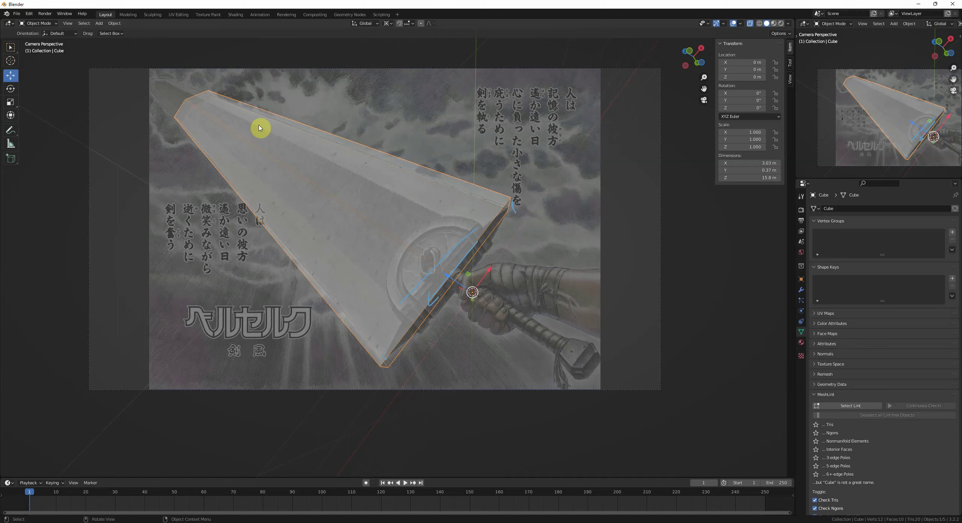
pyautogui.scroll(-1, 371, 183)
pyautogui.keyDown('shift'); pyautogui.moveTo(372, 182); pyautogui.dragTo(312, 207, button='middle'); pyautogui.keyUp('shift')
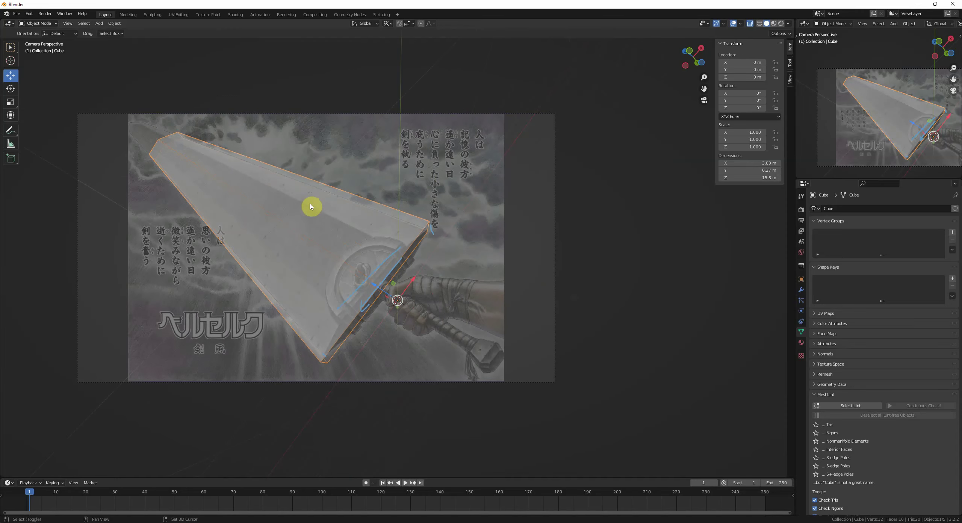
# - Scale the blade guide's two front base edges by about 0.97 in Edit Mode to fit the reference's hilt end
pyautogui.scroll(4, 440, 189)
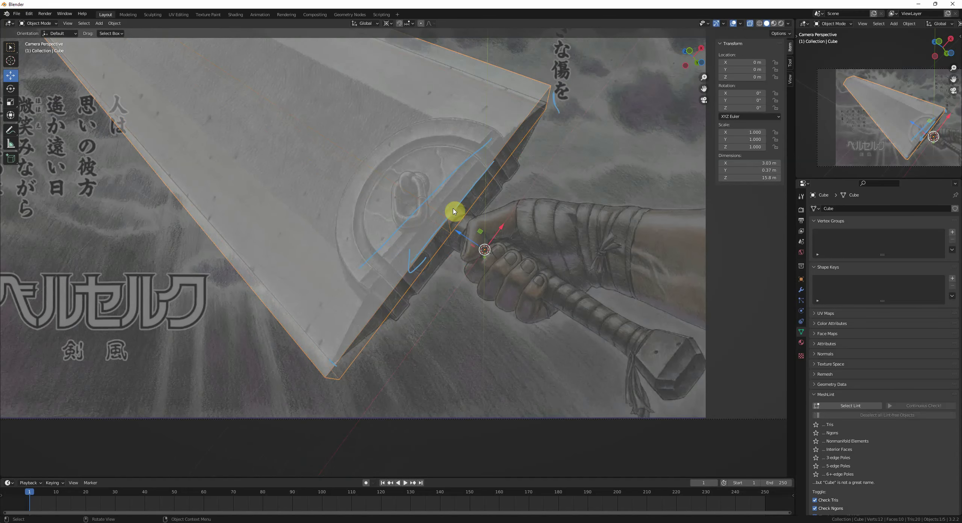
pyautogui.keyDown('shift'); pyautogui.moveTo(487, 201); pyautogui.dragTo(470, 253, button='middle'); pyautogui.keyUp('shift')
pyautogui.press('Tab')
pyautogui.hotkey('alt', 'a')
pyautogui.press('2')
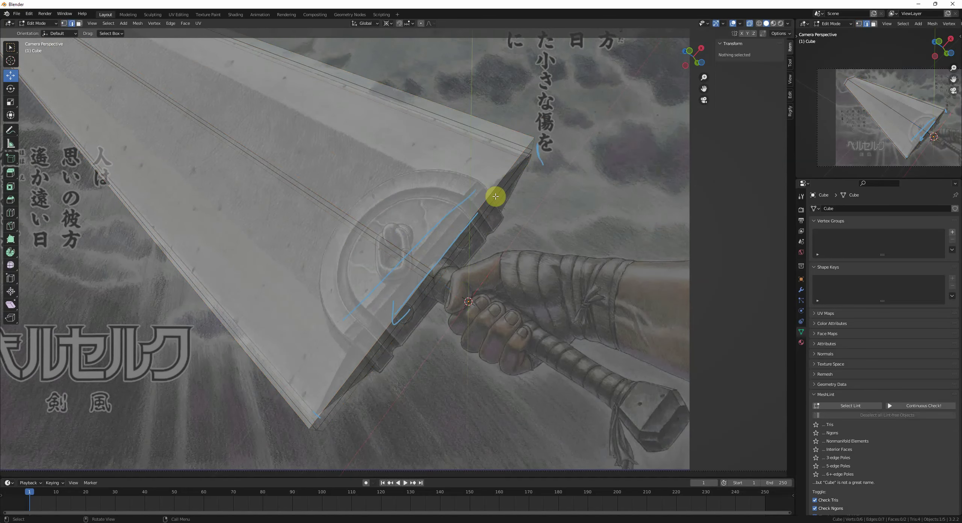
pyautogui.click(494, 199)
pyautogui.keyDown('shift'); pyautogui.click(418, 294); pyautogui.keyUp('shift')
pyautogui.press('s')
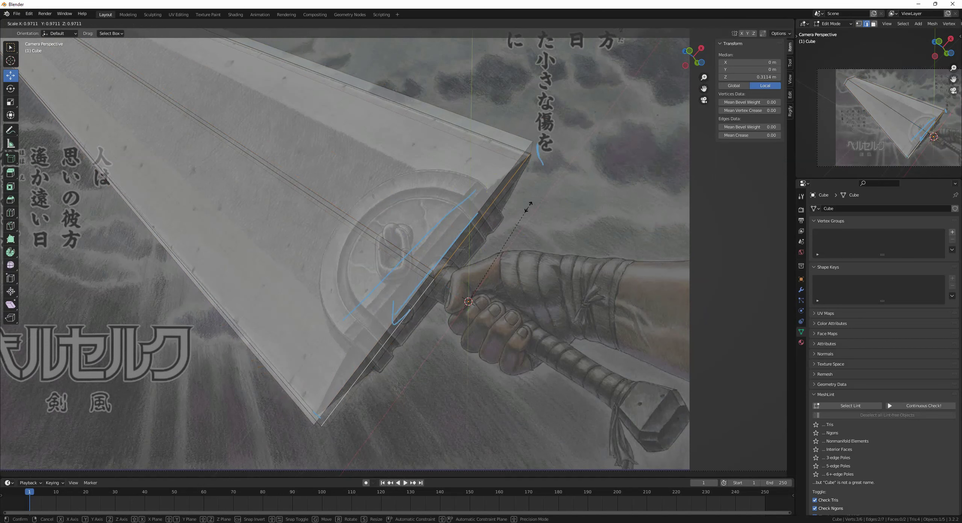
pyautogui.click(527, 208)
pyautogui.press('Tab')
# - Select the 15 mm camera and nudge it slightly in the negative direction along the global X axis
pyautogui.scroll(-2, 500, 236)
pyautogui.keyDown('shift'); pyautogui.moveTo(538, 238); pyautogui.dragTo(534, 195, button='middle'); pyautogui.keyUp('shift')
pyautogui.click(646, 204)
pyautogui.scroll(2, 534, 195)
pyautogui.press(',')
pyautogui.press('g')
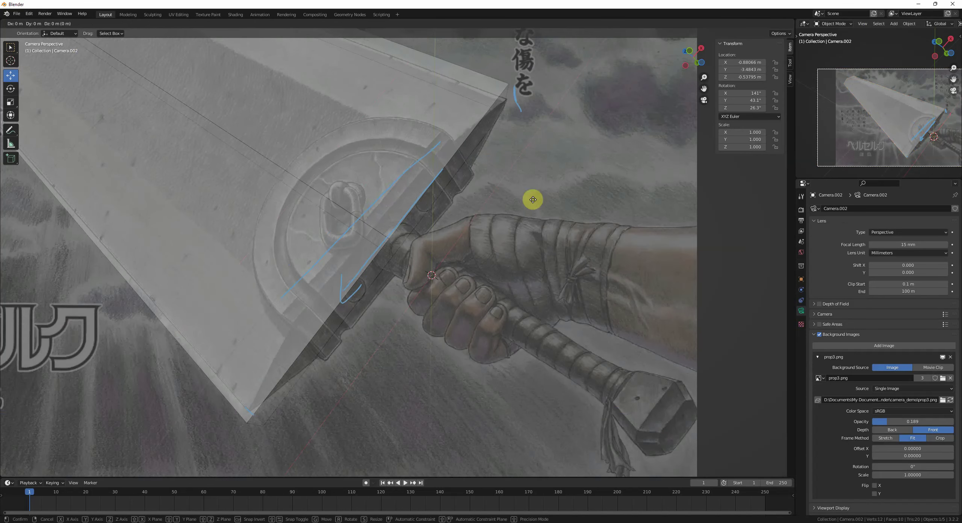
pyautogui.press('x')
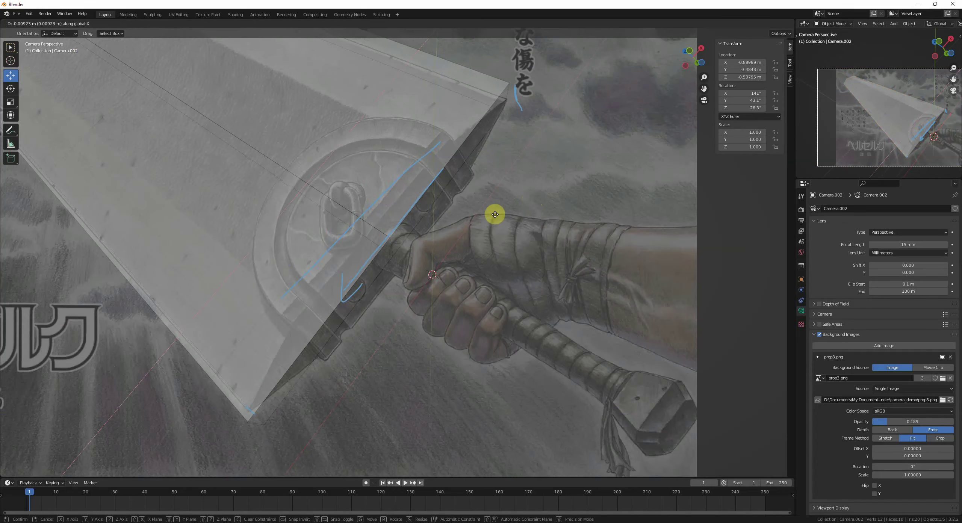
pyautogui.click(493, 218)
# - Rotate the camera around the global Z axis to a Z rotation of 22.6° and lower it to about Z -0.60 m
pyautogui.press('r')
pyautogui.press('z')
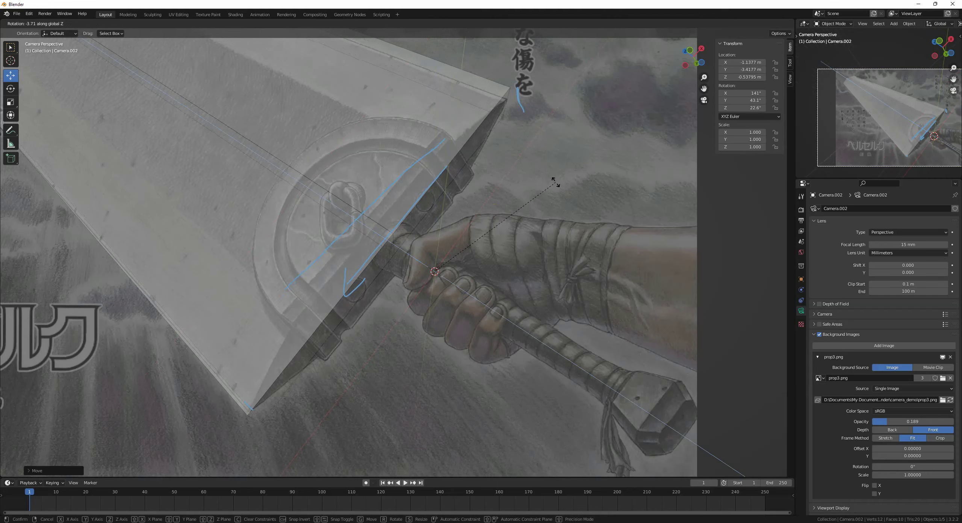
pyautogui.click(557, 185)
pyautogui.keyDown('shift'); pyautogui.moveTo(479, 208); pyautogui.dragTo(493, 208, button='middle'); pyautogui.keyUp('shift')
pyautogui.press('g')
pyautogui.press('z')
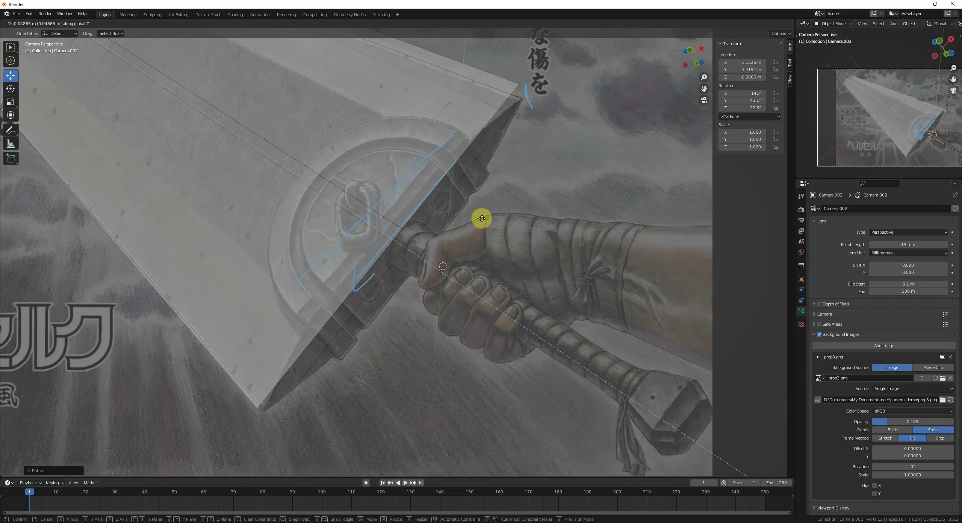
pyautogui.moveTo(481, 218); pyautogui.dragTo(482, 219)
pyautogui.click(481, 219)
# - Refine the 15 mm camera's rotation around the global X axis to about 143°, 42.5°, 23.9°
pyautogui.click(428, 133)
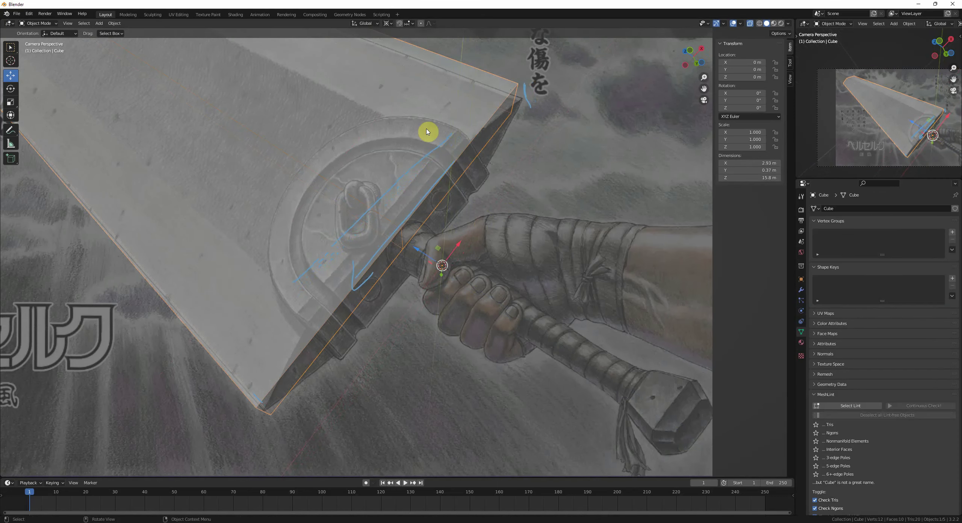
pyautogui.scroll(-4, 494, 212)
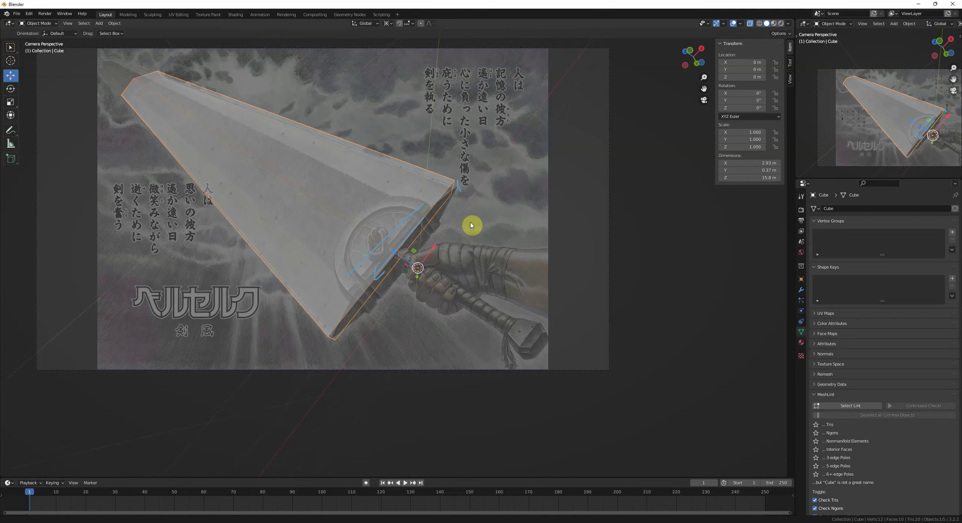
pyautogui.keyDown('shift'); pyautogui.moveTo(471, 225); pyautogui.dragTo(472, 231, button='middle'); pyautogui.keyUp('shift')
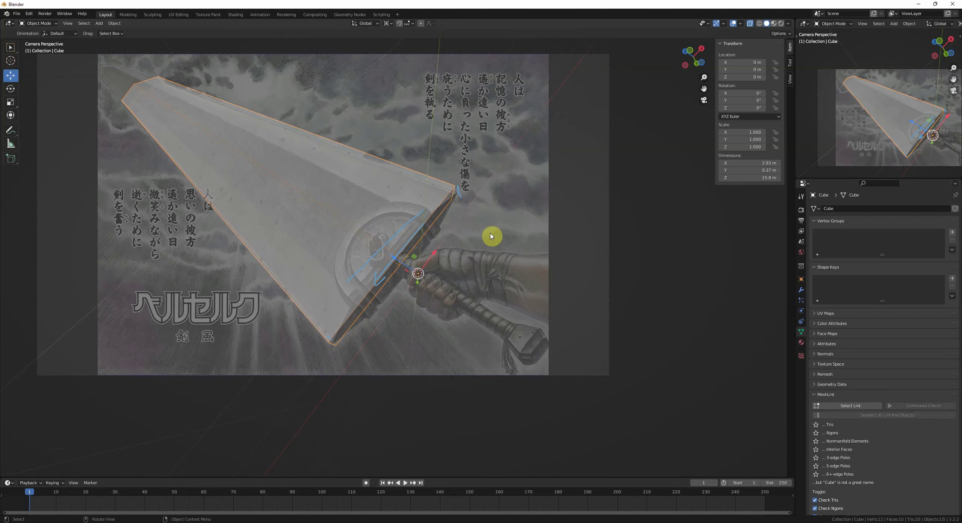
pyautogui.click(601, 199)
pyautogui.scroll(2, 495, 201)
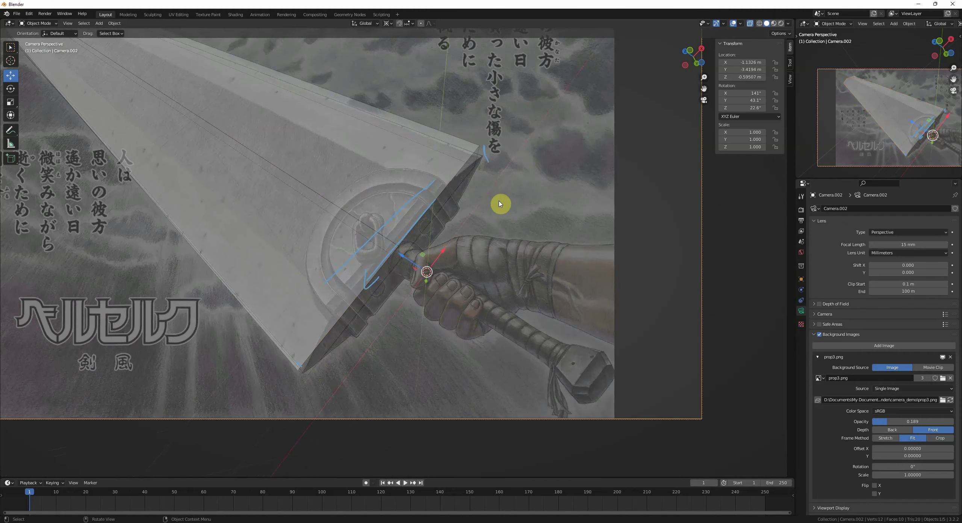
pyautogui.press('r')
pyautogui.press('x')
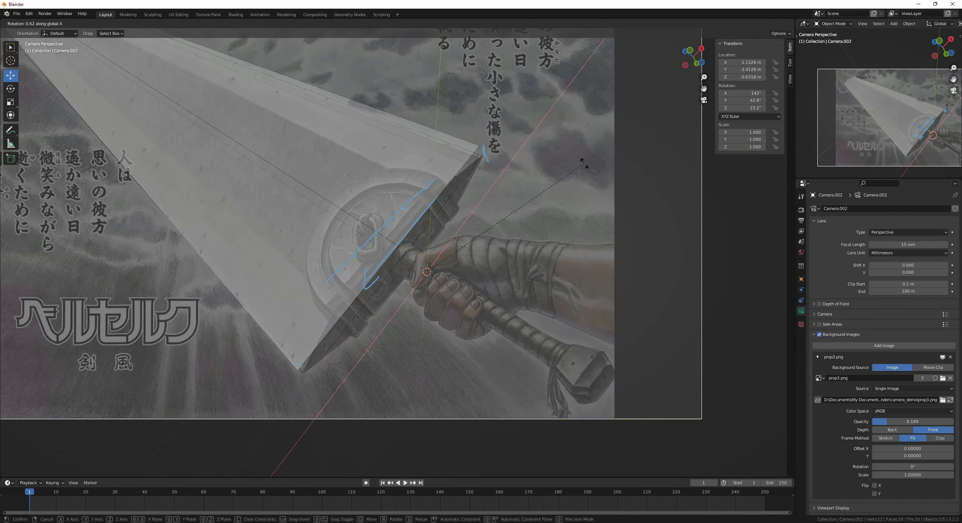
pyautogui.click(594, 191)
pyautogui.scroll(-2, 595, 191)
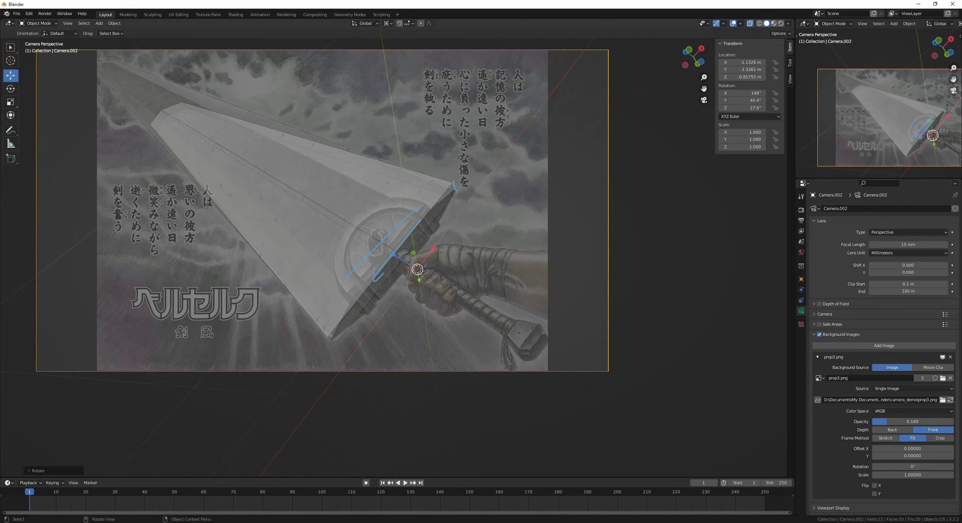
pyautogui.press('r')
pyautogui.press('x')
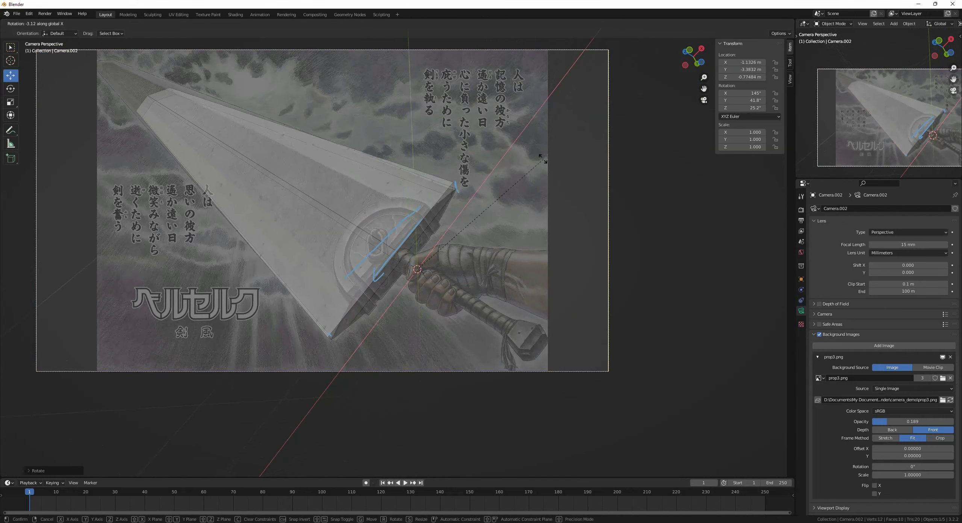
pyautogui.rightClick(542, 157)
pyautogui.moveTo(505, 187); pyautogui.dragTo(508, 161, button='middle')
pyautogui.scroll(1, 125, 86)
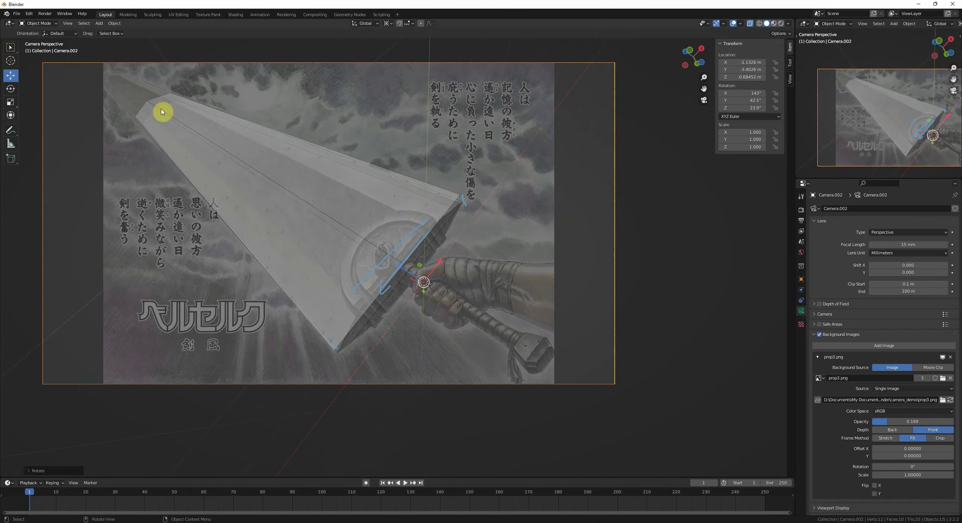
# - Turn the second viewport back into the Outliner and rename Camera.002 to 15mm
pyautogui.scroll(4, 266, 157)
pyautogui.scroll(-2, 342, 202)
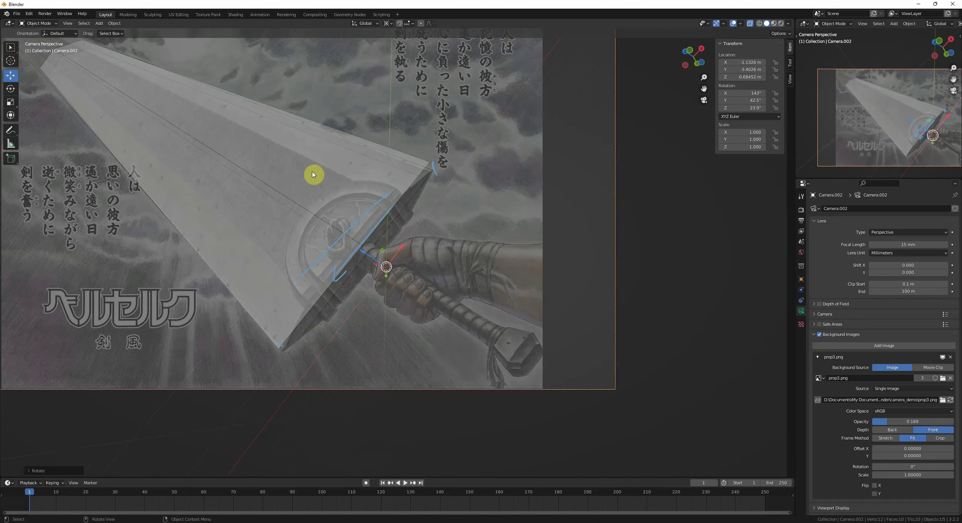
pyautogui.keyDown('shift'); pyautogui.moveTo(313, 174); pyautogui.dragTo(482, 219, button='middle'); pyautogui.keyUp('shift')
pyautogui.hotkey('shift', 'F9')
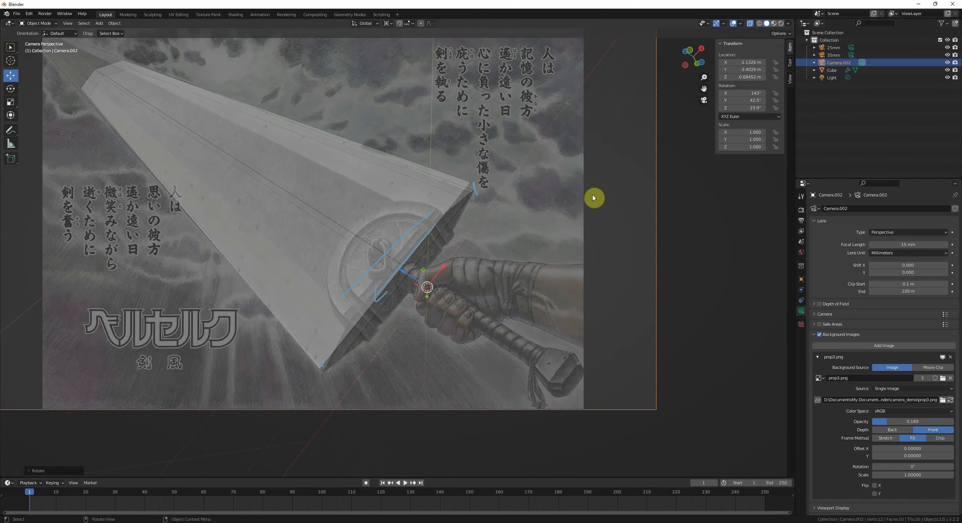
pyautogui.doubleClick(832, 63)
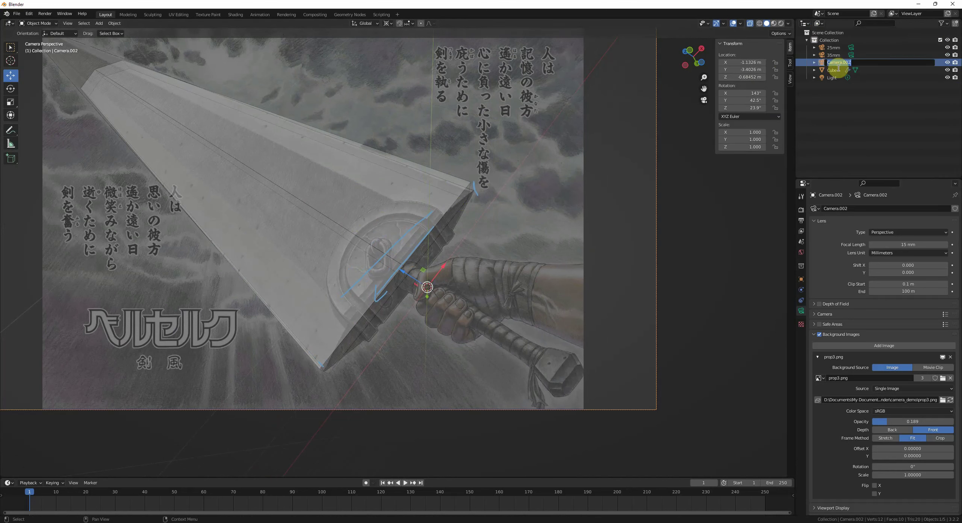
pyautogui.write('15mm')
pyautogui.press('Return')
# - Duplicate the 15 mm camera in place as a 7 mm camera named 7mm and look through it
pyautogui.hotkey('shift', 'd')
pyautogui.press('Escape')
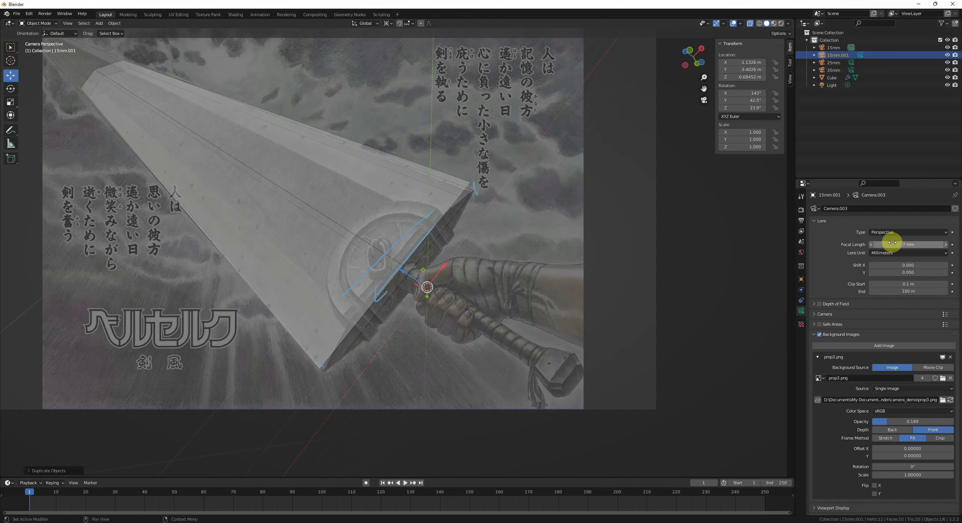
pyautogui.doubleClick(828, 55)
pyautogui.write('7')
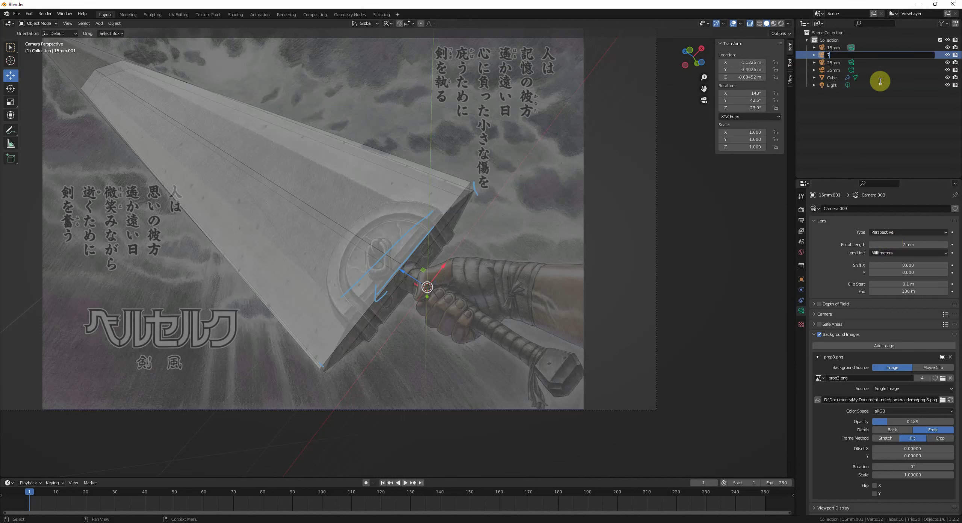
pyautogui.write('mm')
pyautogui.press('Return')
pyautogui.press('ctrl+KP_0')
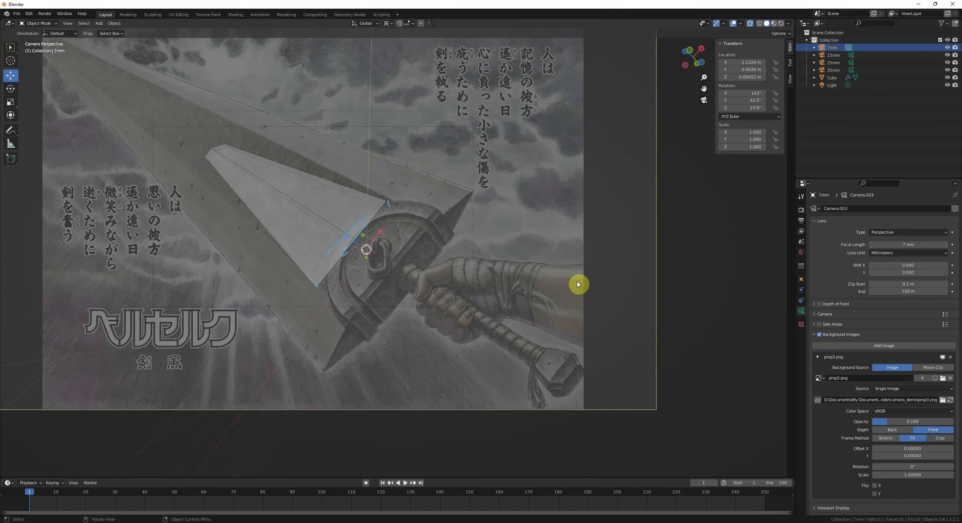
# - Turn the Outliner area into a second 3D viewport showing the 7 mm camera
pyautogui.click(807, 23)
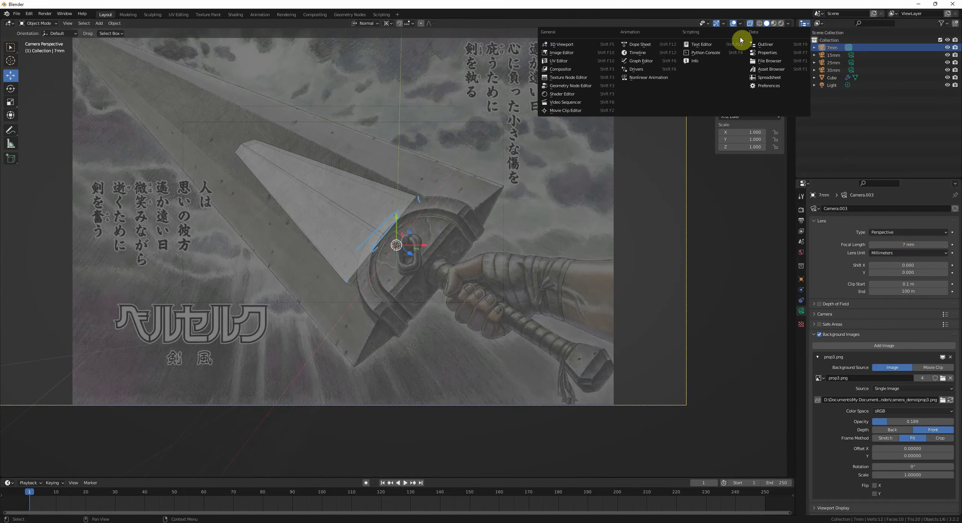
pyautogui.click(586, 45)
pyautogui.scroll(-5, 880, 141)
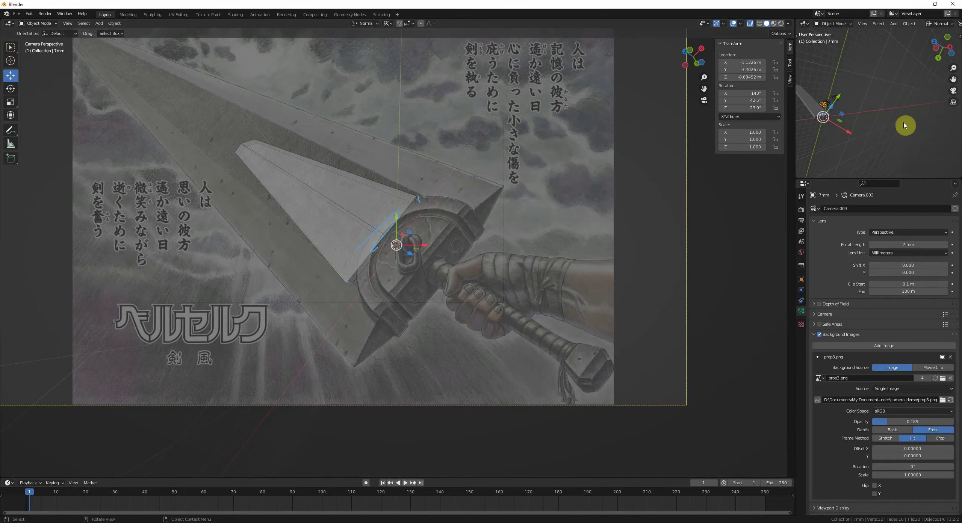
# - Move the 7 mm camera along its own Z axis toward the blade to about X -0.68, Y -1.98, Z 0.40 m
pyautogui.moveTo(905, 126)
pyautogui.mouseDown(button='middle')
pyautogui.moveTo(858, 95)
pyautogui.moveTo(928, 141)
pyautogui.mouseUp(button='middle')
pyautogui.press('g')
pyautogui.press('z')
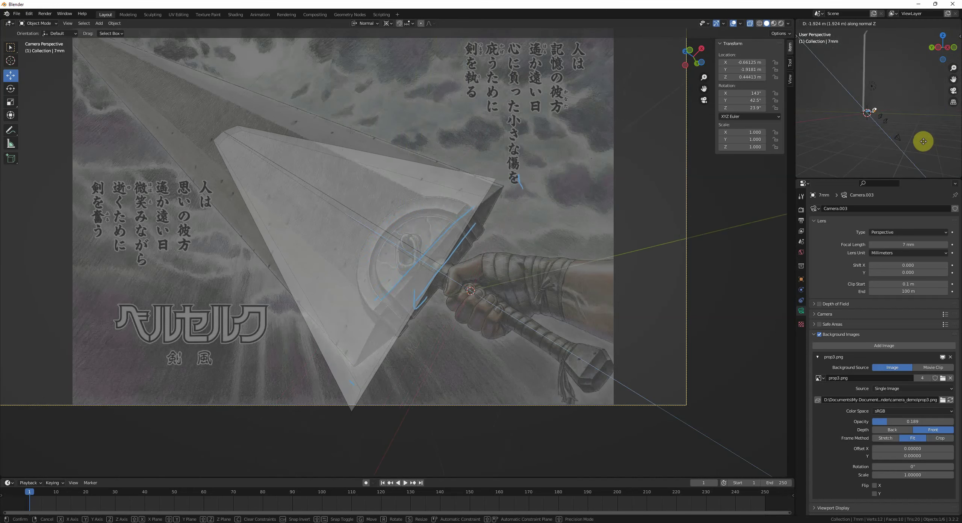
pyautogui.click(924, 146)
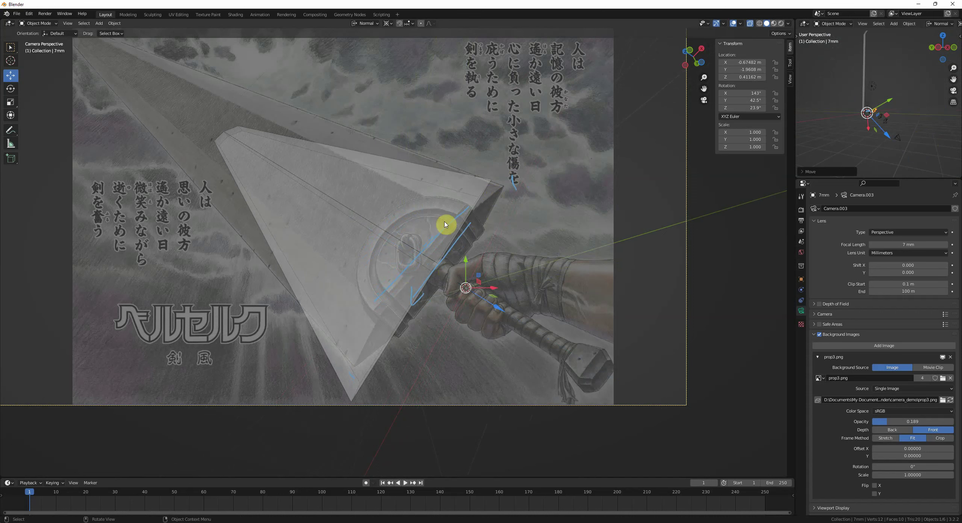
pyautogui.press('g')
pyautogui.press('z')
pyautogui.press('z')
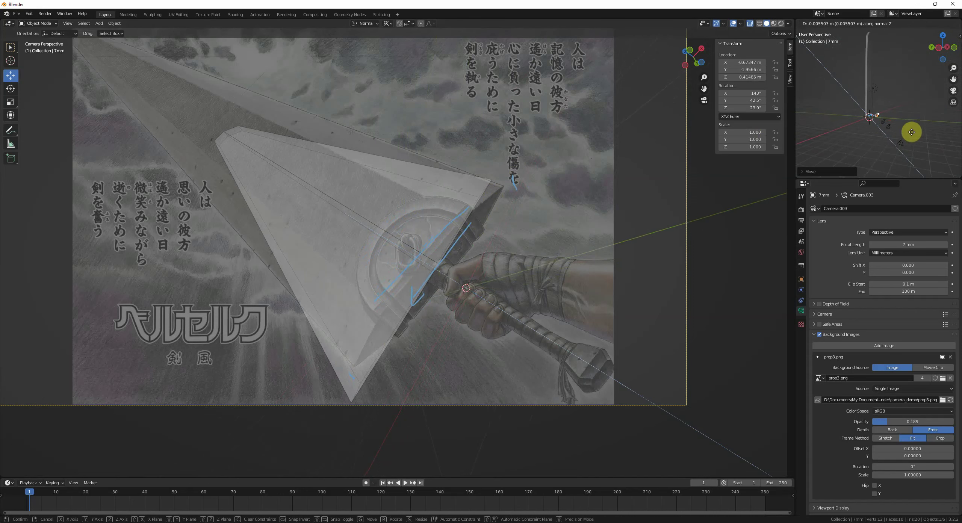
pyautogui.click(913, 134)
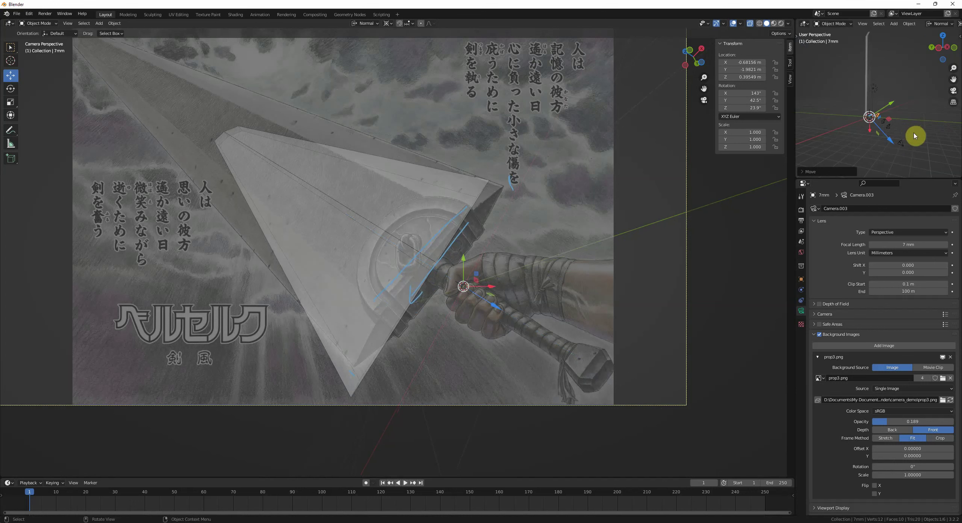
# - Rotate the 7 mm camera in the negative direction around its own X axis
pyautogui.moveTo(913, 135)
pyautogui.mouseDown(button='middle')
pyautogui.moveTo(880, 146)
pyautogui.moveTo(928, 135)
pyautogui.moveTo(913, 120)
pyautogui.mouseUp(button='middle')
pyautogui.scroll(6, 928, 135)
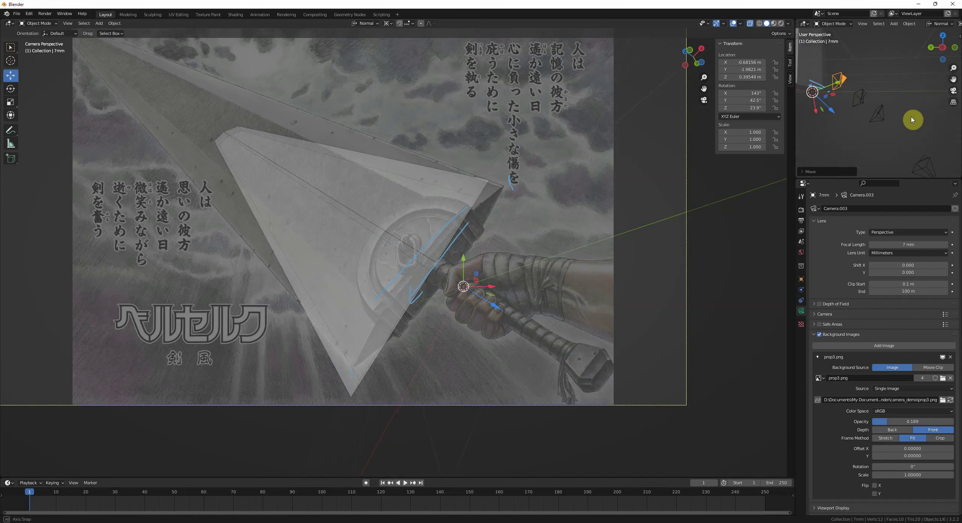
pyautogui.press('r')
pyautogui.press('x')
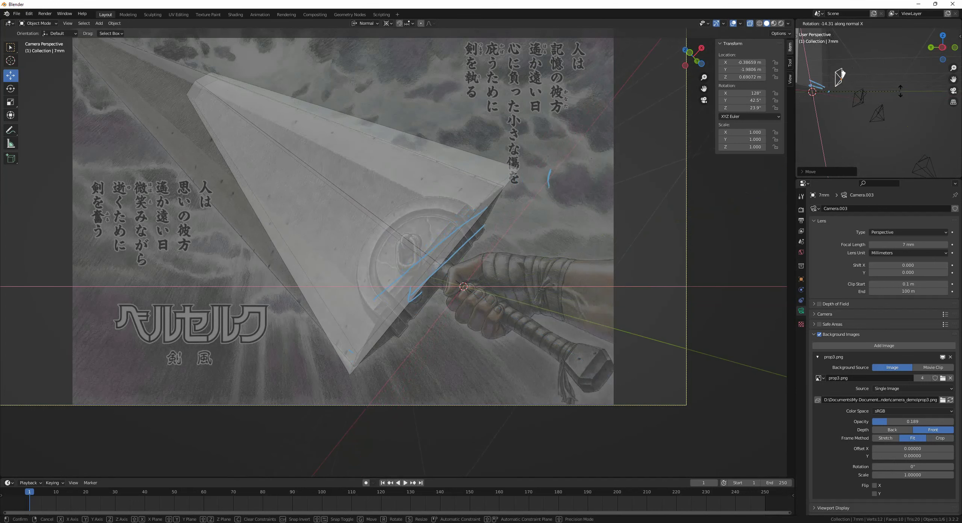
pyautogui.click(912, 96)
# - Switch the transform orientation to Global and rotate the 7 mm camera to about 133°, 46.4°, 24.6°
pyautogui.keyDown('shift'); pyautogui.moveTo(911, 96); pyautogui.dragTo(907, 132, button='middle'); pyautogui.keyUp('shift')
pyautogui.moveTo(907, 133); pyautogui.dragTo(855, 134, button='middle')
pyautogui.press(',')
pyautogui.click(838, 124)
pyautogui.press('r')
pyautogui.click(914, 130)
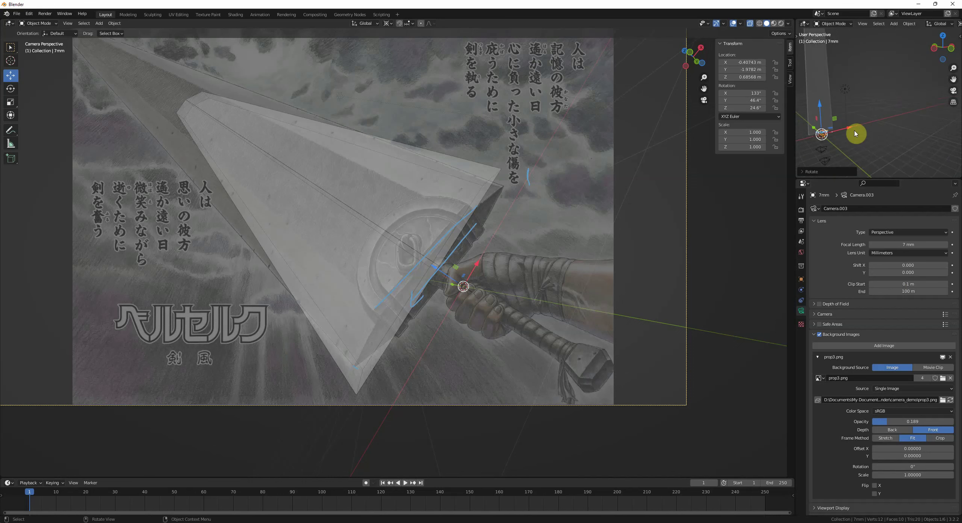
# - Delete the 7 mm camera and make the 15 mm camera the active view
pyautogui.press('Delete')
pyautogui.moveTo(650, 216); pyautogui.dragTo(631, 256, button='middle')
pyautogui.click(824, 152)
pyautogui.moveTo(663, 229); pyautogui.dragTo(629, 265, button='middle')
pyautogui.press('ctrl+KP_0')
# - Rotate the 15 mm camera around the global Z axis to a Z rotation of about 21.2°
pyautogui.keyDown('shift'); pyautogui.moveTo(550, 254); pyautogui.dragTo(608, 285, button='middle'); pyautogui.keyUp('shift')
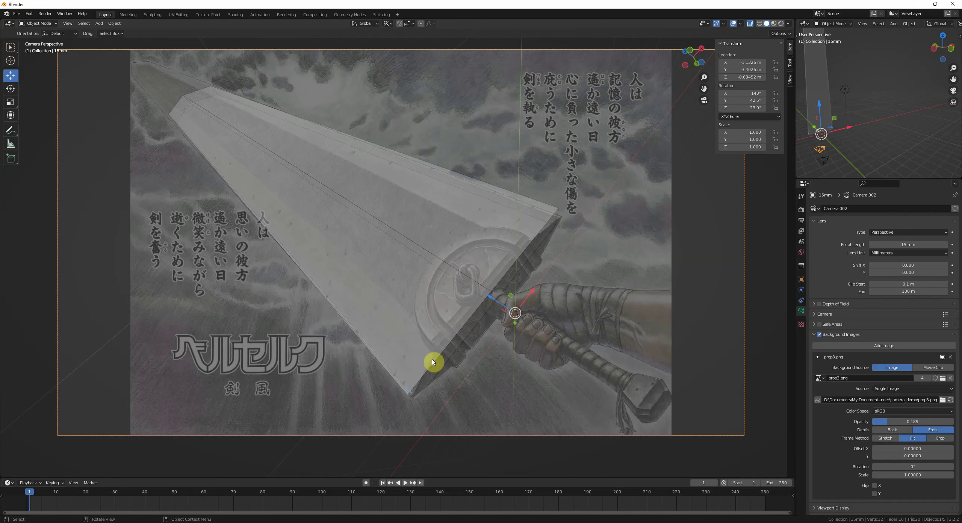
pyautogui.keyDown('shift'); pyautogui.moveTo(539, 290); pyautogui.dragTo(526, 266, button='middle'); pyautogui.keyUp('shift')
pyautogui.keyDown('shift'); pyautogui.moveTo(651, 237); pyautogui.dragTo(641, 234, button='middle'); pyautogui.keyUp('shift')
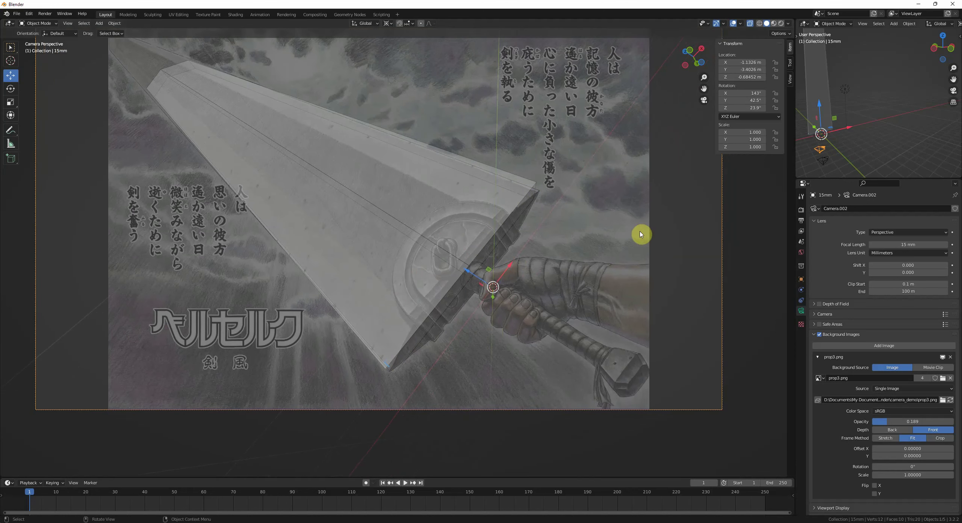
pyautogui.scroll(-2, 183, 75)
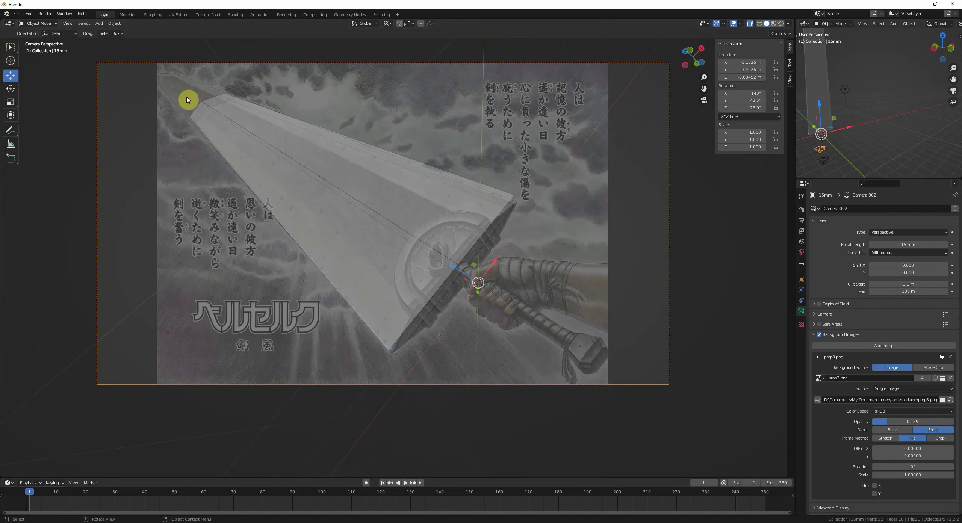
pyautogui.scroll(3, 858, 154)
pyautogui.keyDown('shift'); pyautogui.moveTo(857, 153); pyautogui.dragTo(908, 124, button='middle'); pyautogui.keyUp('shift')
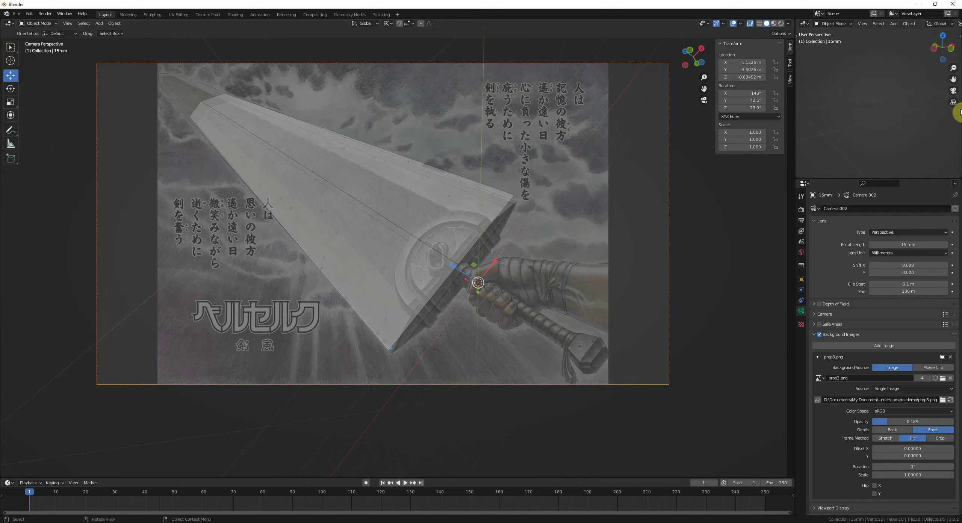
pyautogui.scroll(-4, 842, 120)
pyautogui.moveTo(856, 120); pyautogui.dragTo(896, 117, button='middle')
pyautogui.press('r')
pyautogui.press('z')
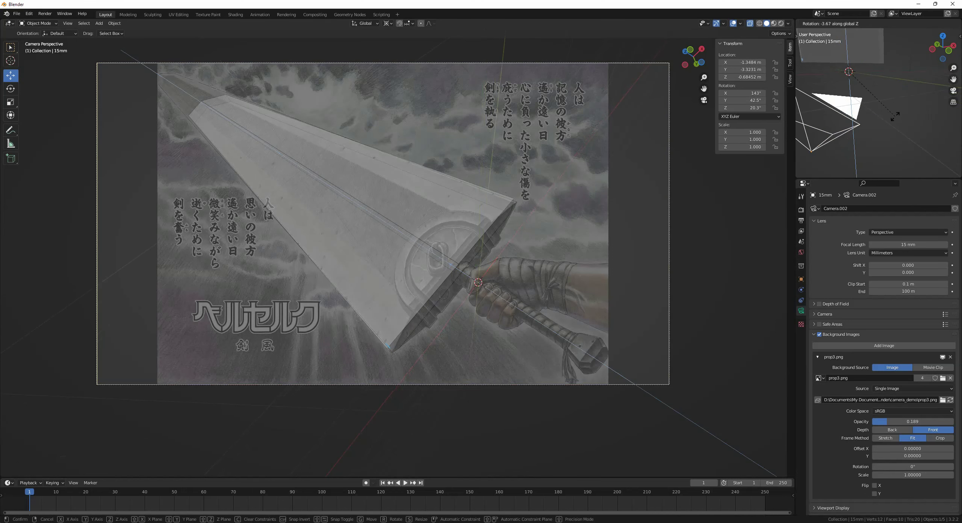
pyautogui.click(894, 115)
# - Select the blade guide and set its Solidify thickness to 0.64 m
pyautogui.click(483, 209)
pyautogui.scroll(3, 496, 226)
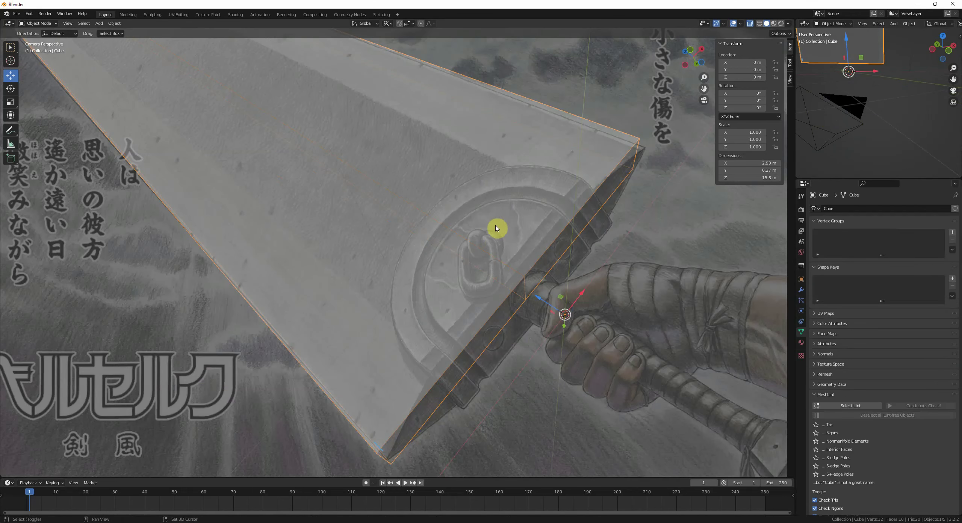
pyautogui.scroll(-4, 489, 239)
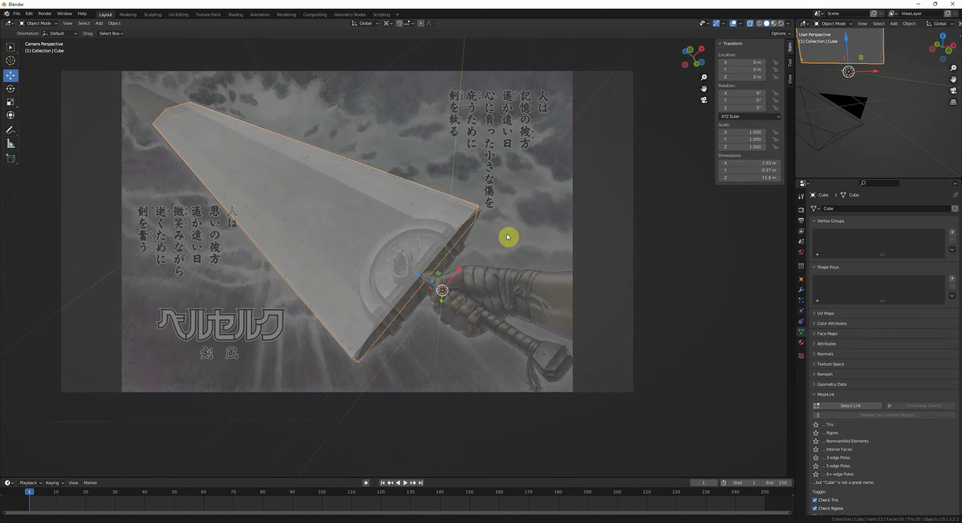
pyautogui.keyDown('shift'); pyautogui.moveTo(508, 236); pyautogui.dragTo(468, 254, button='middle'); pyautogui.keyUp('shift')
pyautogui.click(842, 107)
pyautogui.moveTo(829, 108); pyautogui.dragTo(844, 107, button='middle')
pyautogui.click(392, 260)
pyautogui.keyDown('shift'); pyautogui.moveTo(354, 264); pyautogui.dragTo(407, 249, button='middle'); pyautogui.keyUp('shift')
pyautogui.scroll(4, 503, 263)
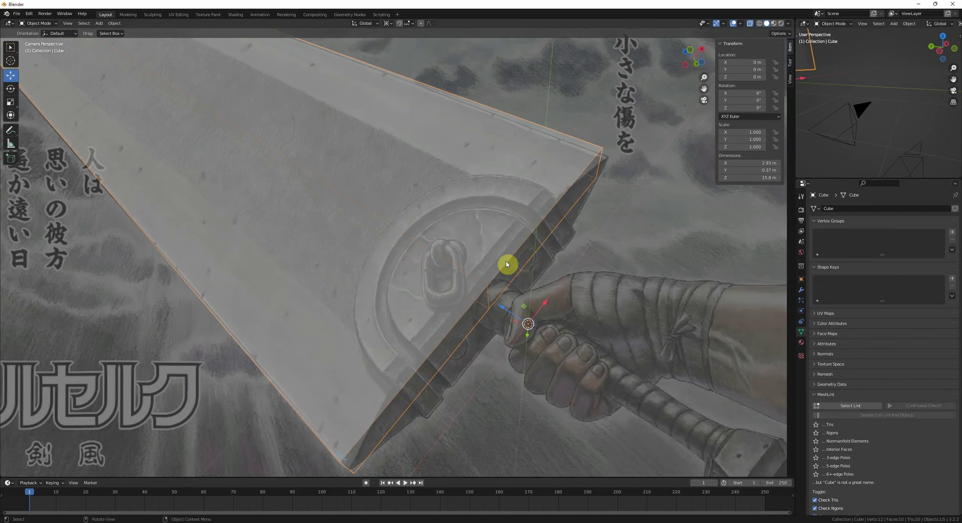
pyautogui.keyDown('shift'); pyautogui.moveTo(507, 264); pyautogui.dragTo(476, 265, button='middle'); pyautogui.keyUp('shift')
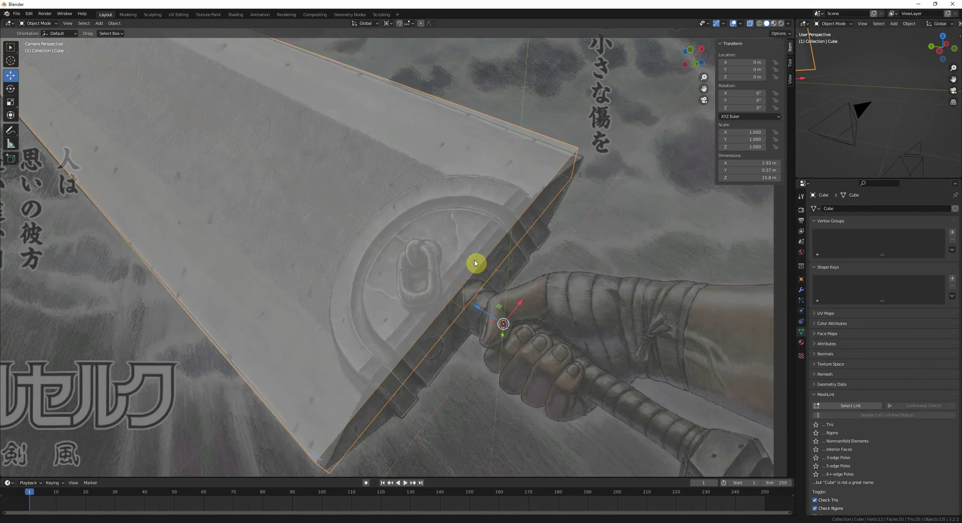
pyautogui.click(801, 290)
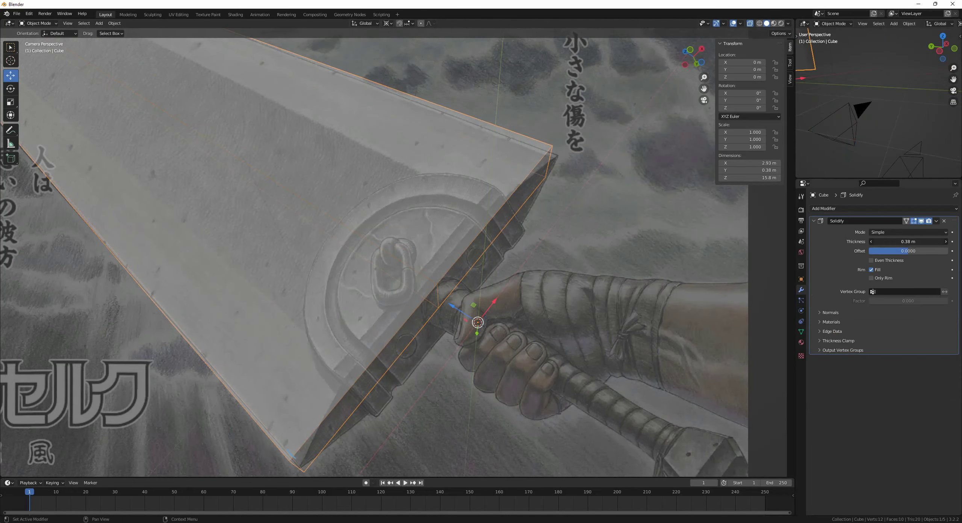
pyautogui.moveTo(908, 241); pyautogui.dragTo(936, 241)
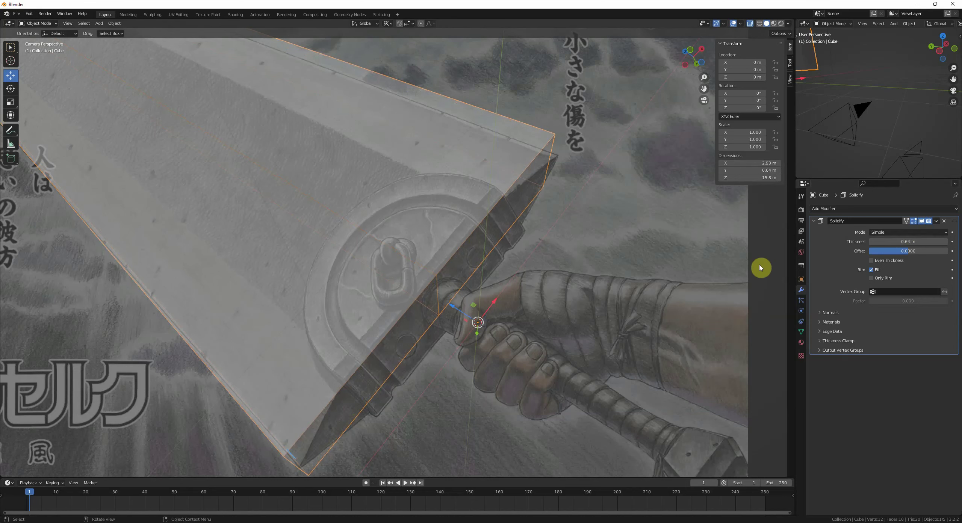
# - Select the 15 mm camera and move it in the negative direction along the global Y axis to about Y -3.51 m
pyautogui.moveTo(759, 268); pyautogui.dragTo(418, 340, button='middle')
pyautogui.press('KP_0')
pyautogui.scroll(1, 468, 324)
pyautogui.scroll(-1, 468, 325)
pyautogui.keyDown('shift'); pyautogui.moveTo(506, 313); pyautogui.dragTo(385, 317, button='middle'); pyautogui.keyUp('shift')
pyautogui.click(474, 330)
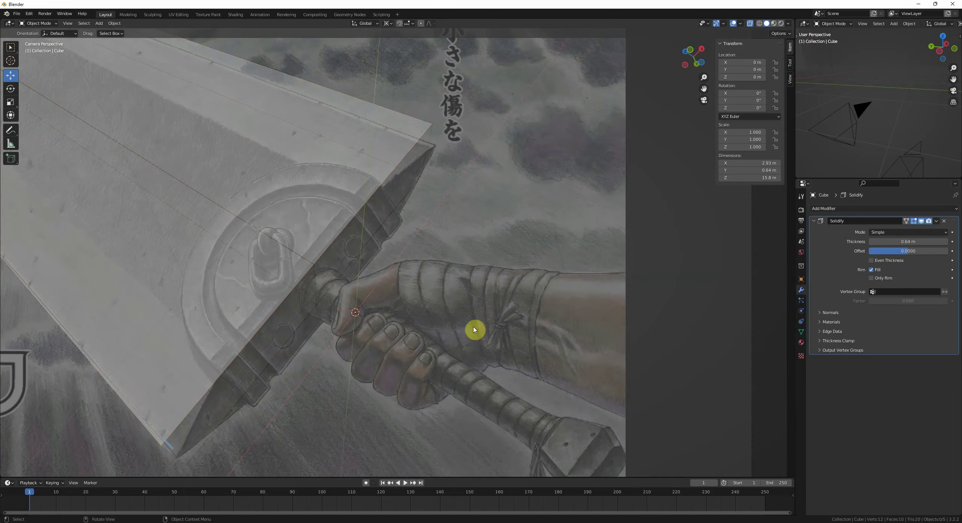
pyautogui.scroll(-2, 714, 282)
pyautogui.click(639, 252)
pyautogui.scroll(-5, 864, 121)
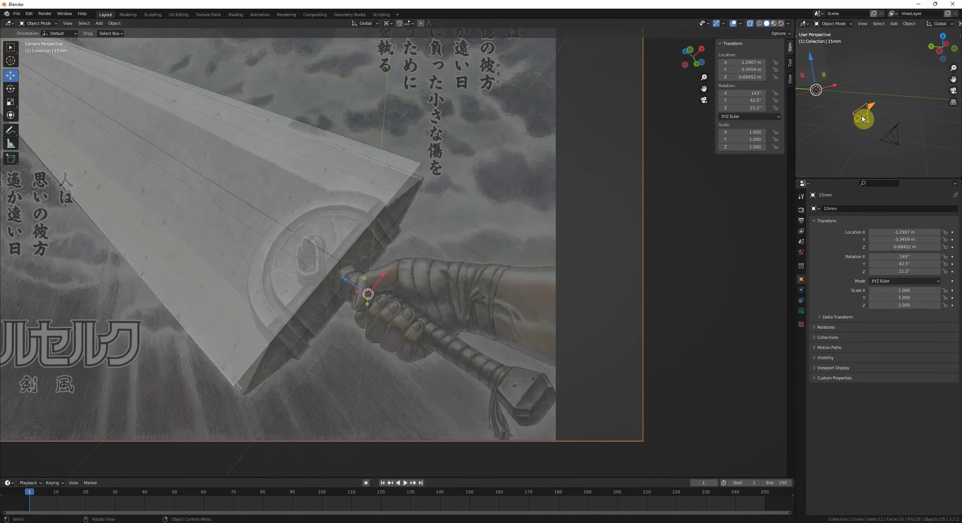
pyautogui.moveTo(864, 118); pyautogui.dragTo(923, 121, button='middle')
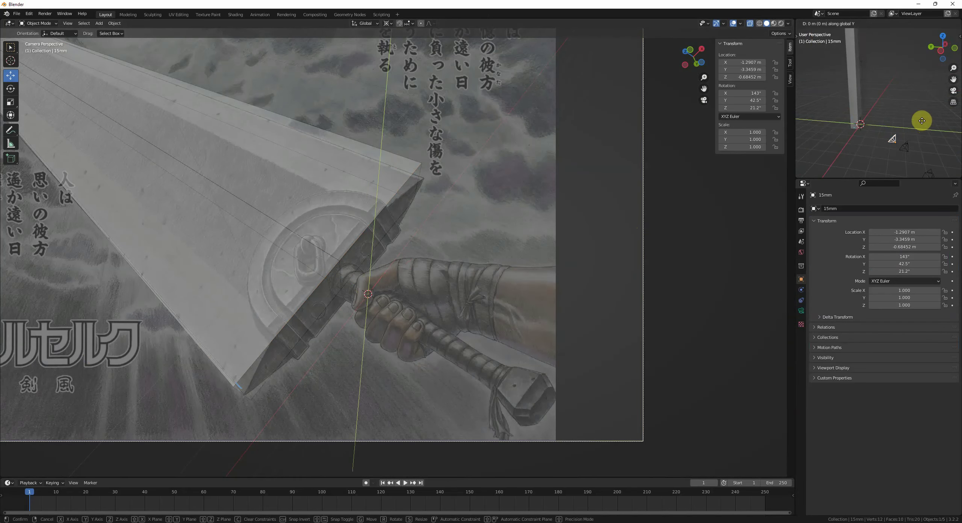
pyautogui.press('g')
pyautogui.press('y')
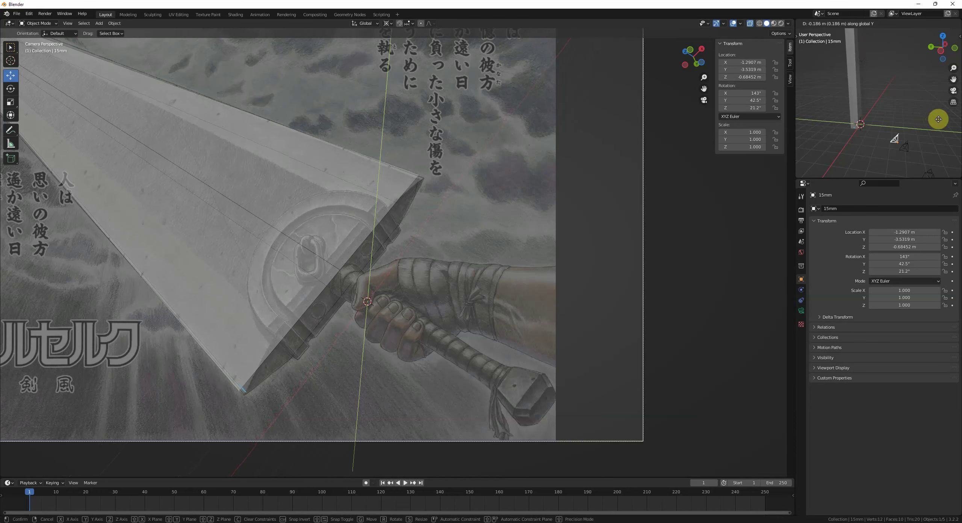
pyautogui.click(940, 122)
# - Select the blade guide again and set its Solidify thickness to 0.98 m
pyautogui.keyDown('shift'); pyautogui.moveTo(320, 286); pyautogui.dragTo(419, 253); pyautogui.keyUp('shift')
pyautogui.scroll(2, 515, 230)
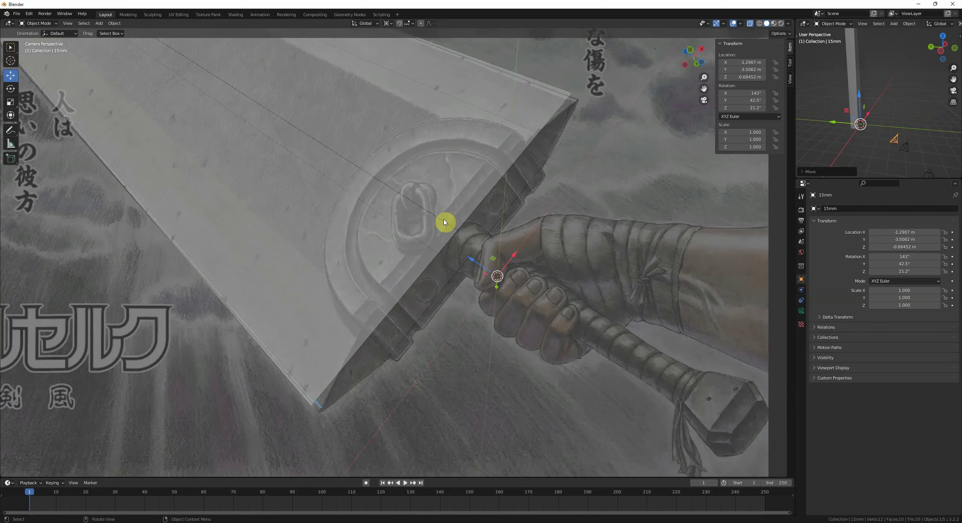
pyautogui.click(445, 221)
pyautogui.press('g')
pyautogui.rightClick(359, 194)
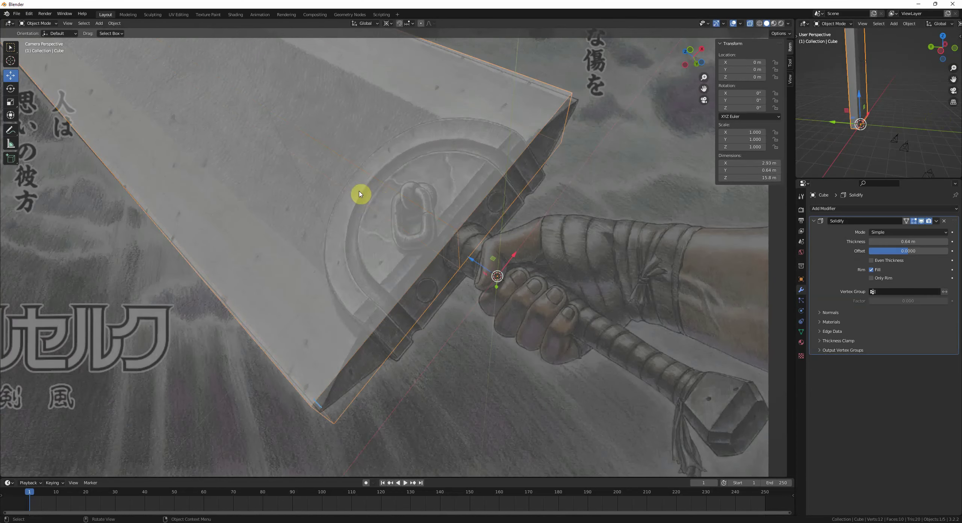
pyautogui.scroll(-2, 451, 237)
pyautogui.moveTo(909, 242); pyautogui.dragTo(938, 241)
pyautogui.scroll(-1, 496, 260)
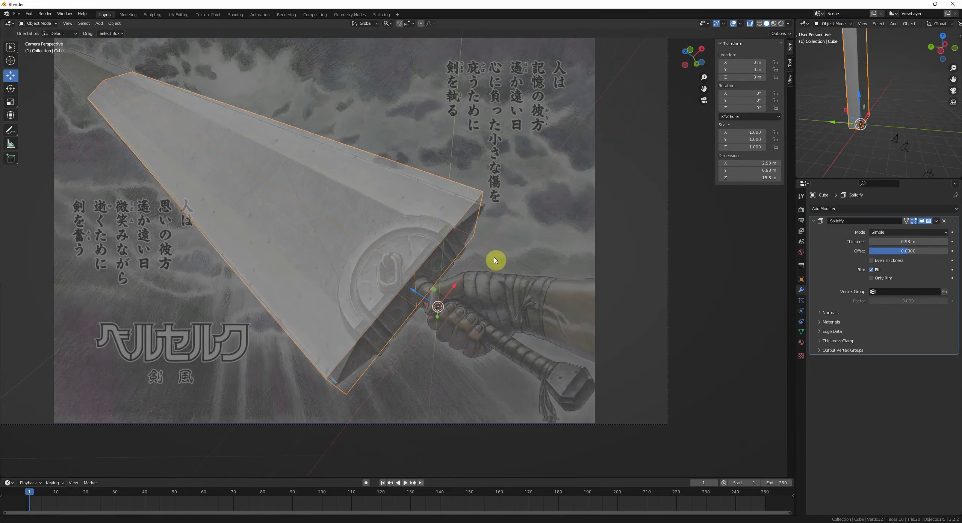
# - Compare the blade guide from outside and through the camera, and reduce its Solidify thickness to 0.7 m
pyautogui.hotkey('alt', 'a')
pyautogui.keyDown('shift'); pyautogui.moveTo(459, 191); pyautogui.dragTo(447, 230, button='middle'); pyautogui.keyUp('shift')
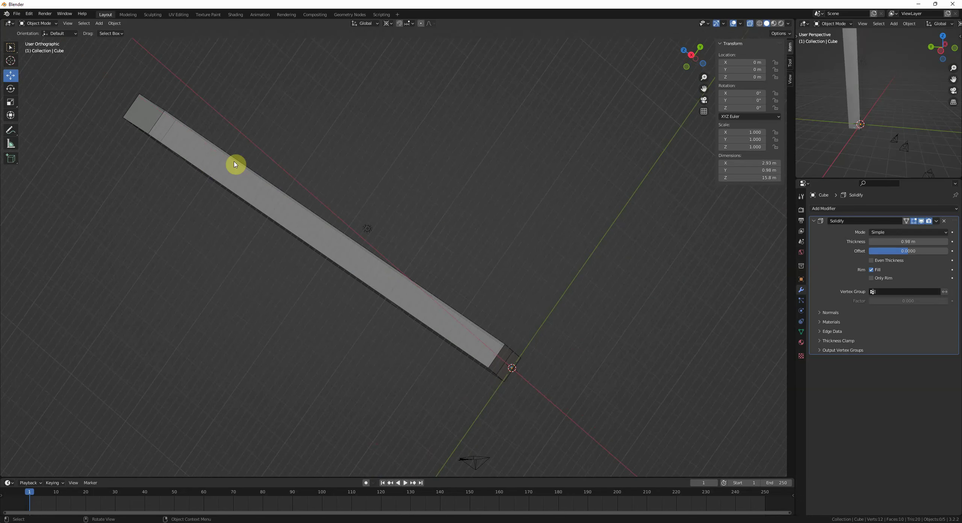
pyautogui.press('KP_0')
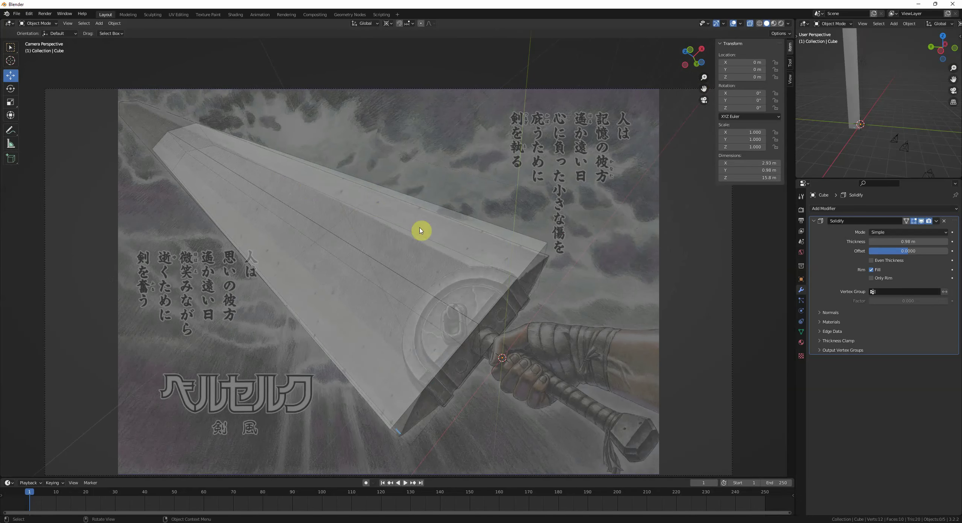
pyautogui.moveTo(462, 247); pyautogui.dragTo(424, 215, button='middle')
pyautogui.press('KP_0')
pyautogui.click(419, 241)
pyautogui.press('KP_3')
pyautogui.moveTo(424, 215); pyautogui.dragTo(446, 232, button='middle')
pyautogui.moveTo(879, 241); pyautogui.dragTo(859, 241)
pyautogui.moveTo(518, 267); pyautogui.dragTo(492, 205, button='middle')
pyautogui.press('KP_0')
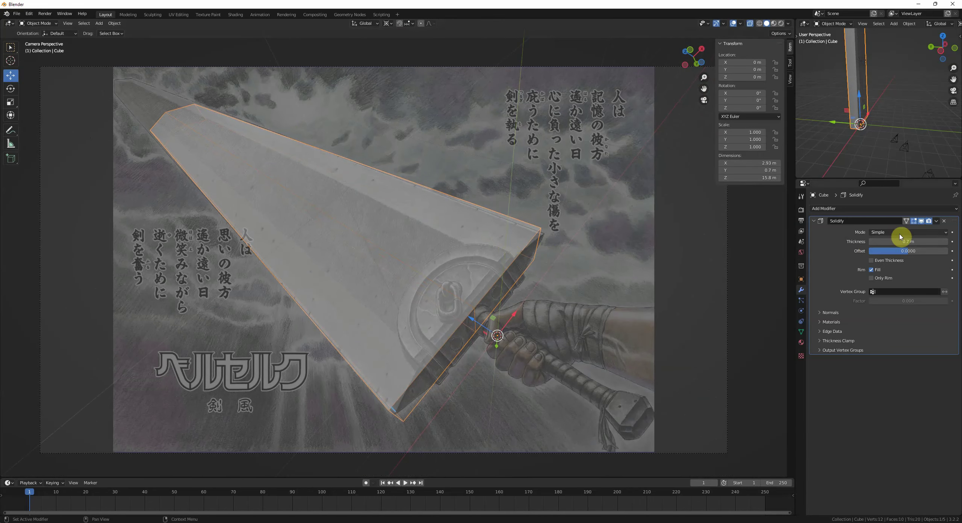
# - Fine-tune the blade guide's Solidify thickness to 0.72 m against the reference sword's edge
pyautogui.scroll(3, 496, 269)
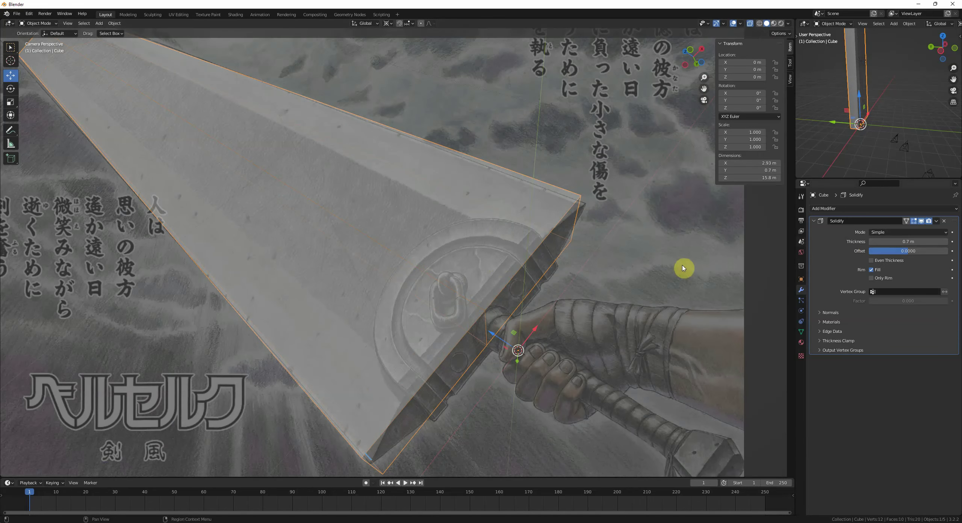
pyautogui.moveTo(897, 242); pyautogui.dragTo(903, 241)
pyautogui.keyDown('shift'); pyautogui.moveTo(578, 260); pyautogui.dragTo(547, 236, button='middle'); pyautogui.keyUp('shift')
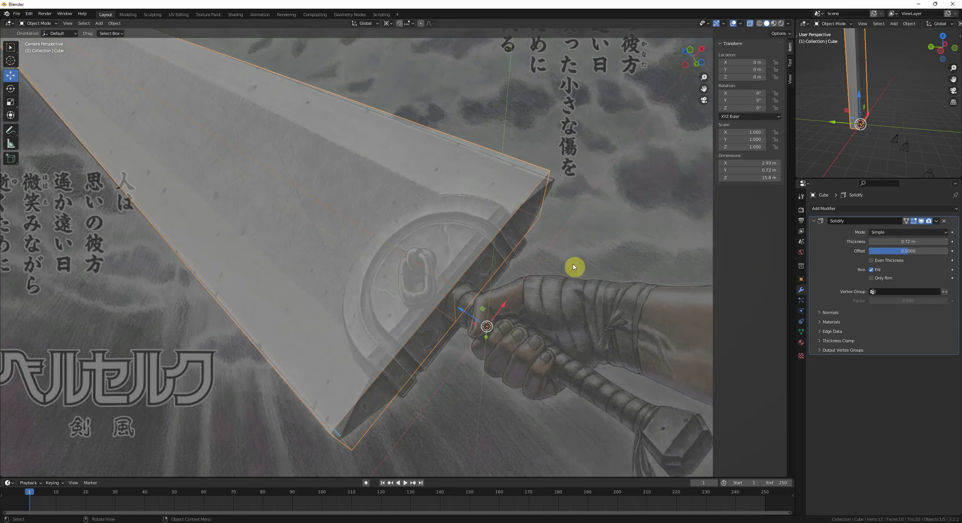
# - Undo the last Solidify thickness change and open the blade guide's mesh for editing at its tip
pyautogui.hotkey('ctrl', 'z')
pyautogui.scroll(-2, 539, 253)
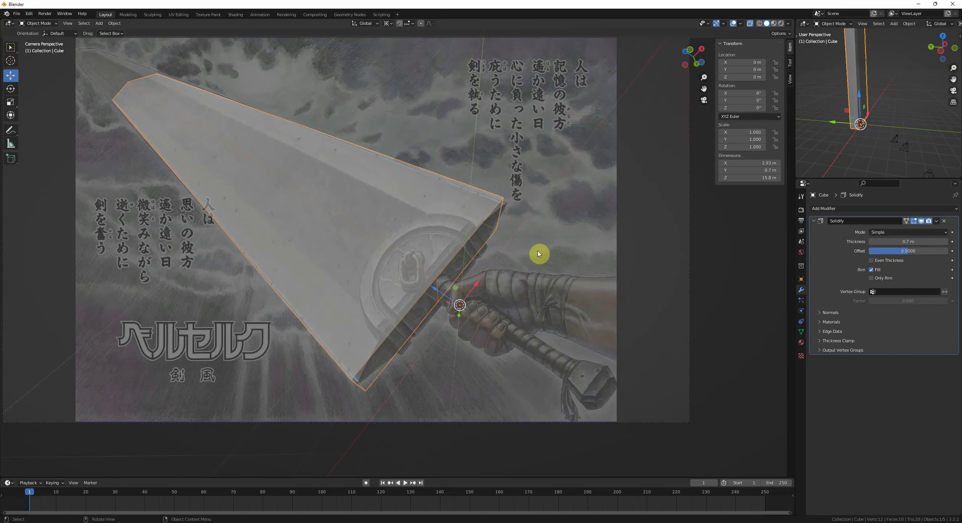
pyautogui.press('Tab')
pyautogui.scroll(-3, 564, 260)
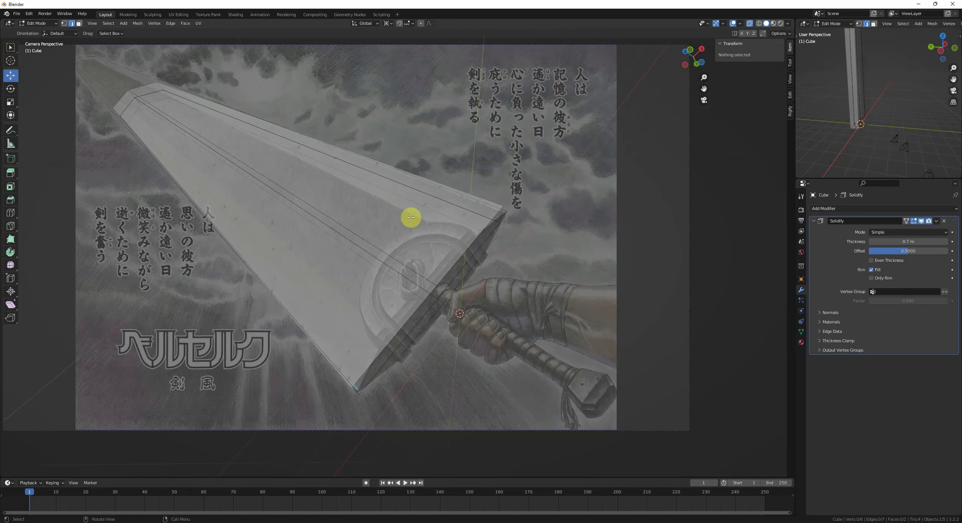
pyautogui.press('Tab')
pyautogui.keyDown('shift'); pyautogui.moveTo(153, 121); pyautogui.dragTo(190, 149, button='middle'); pyautogui.keyUp('shift')
pyautogui.press('Tab')
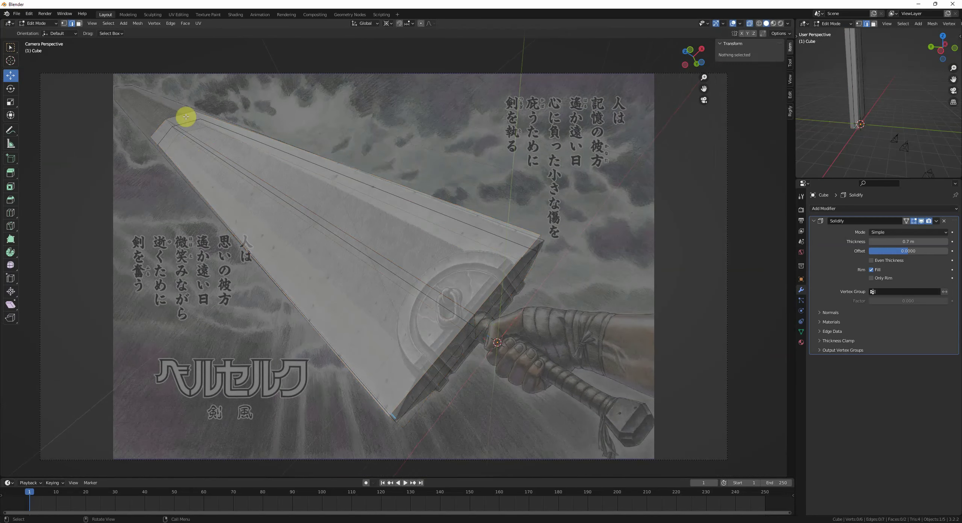
# - Select the two slanted tip edges of the blade guide and raise them along global Z to a median of about 16.5 m
pyautogui.click(186, 118)
pyautogui.keyDown('shift'); pyautogui.click(163, 134); pyautogui.keyUp('shift')
pyautogui.press('KP_Decimal')
pyautogui.scroll(-6, 201, 137)
pyautogui.moveTo(391, 260); pyautogui.dragTo(423, 287, button='middle')
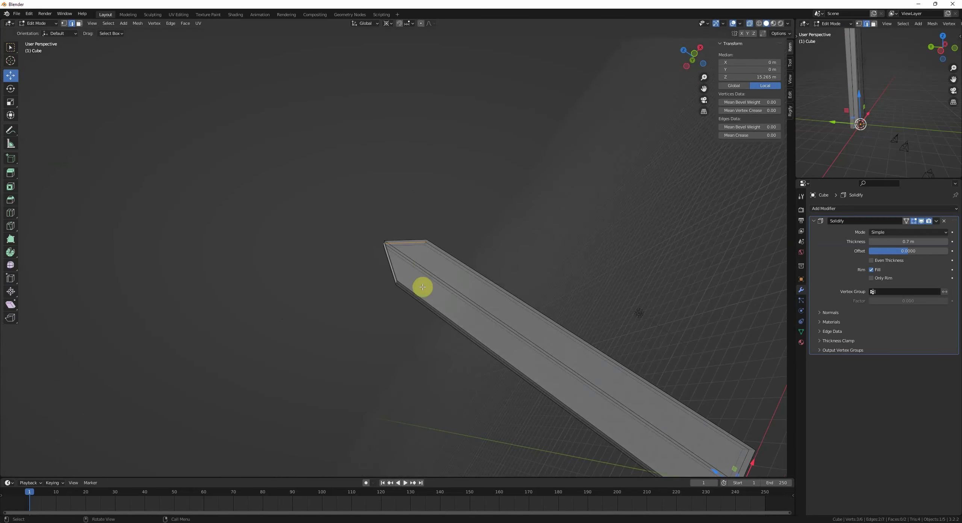
pyautogui.press('KP_1')
pyautogui.scroll(-4, 424, 289)
pyautogui.press('g')
pyautogui.press('z')
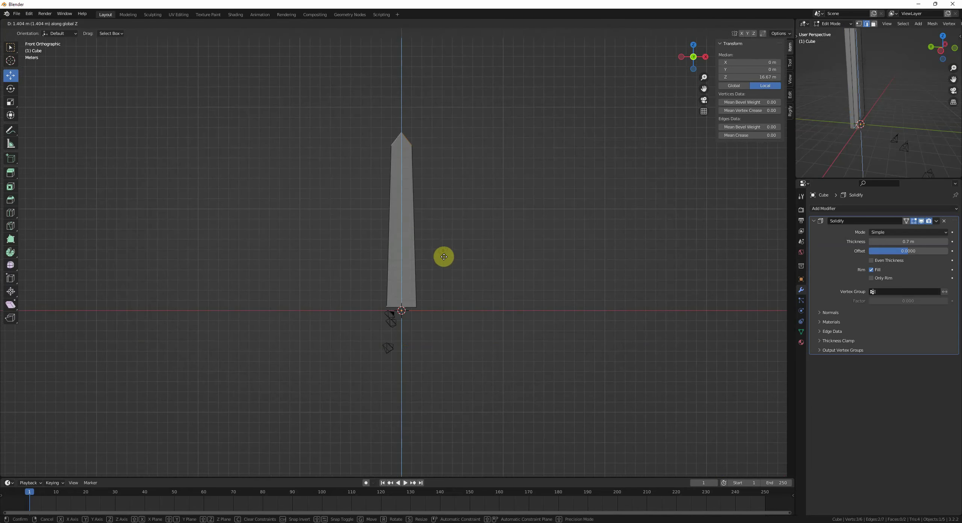
pyautogui.click(443, 258)
# - Fine-tune the height of the blade guide's tip edges along global Z while looking through the 15 mm camera
pyautogui.press('KP_0')
pyautogui.press('g')
pyautogui.press('z')
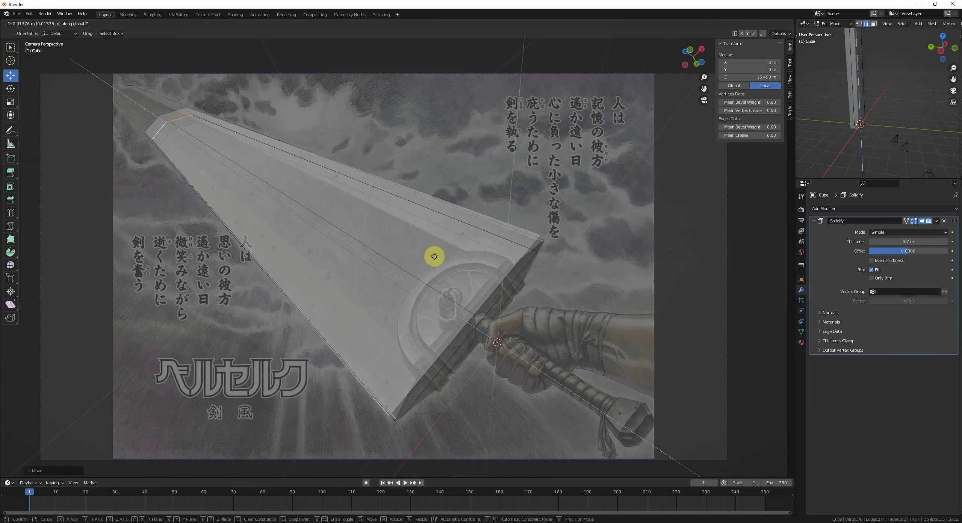
pyautogui.click(434, 256)
# - Try to raise only the blade guide's centre tip vertex along global Z to about 18.23 m
pyautogui.keyDown('shift'); pyautogui.moveTo(233, 185); pyautogui.dragTo(256, 224, button='middle'); pyautogui.keyUp('shift')
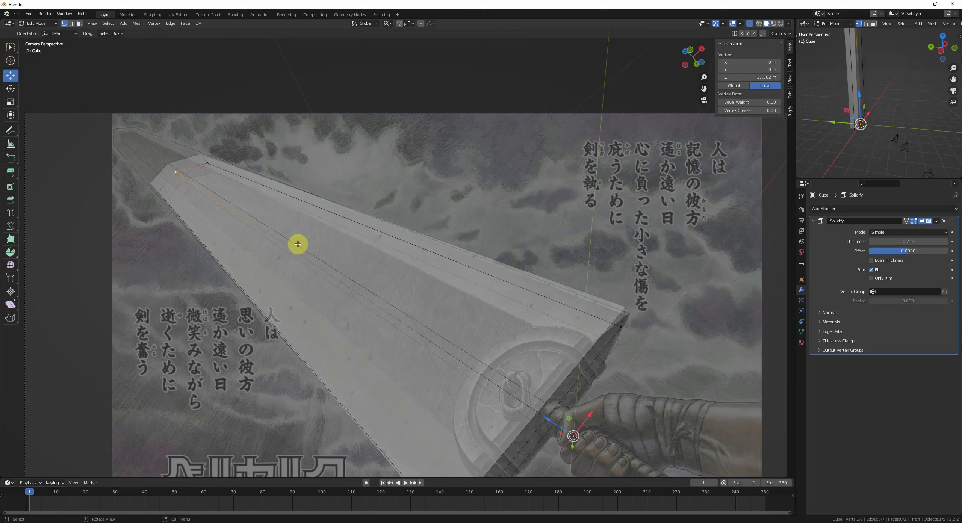
pyautogui.press('g')
pyautogui.press('z')
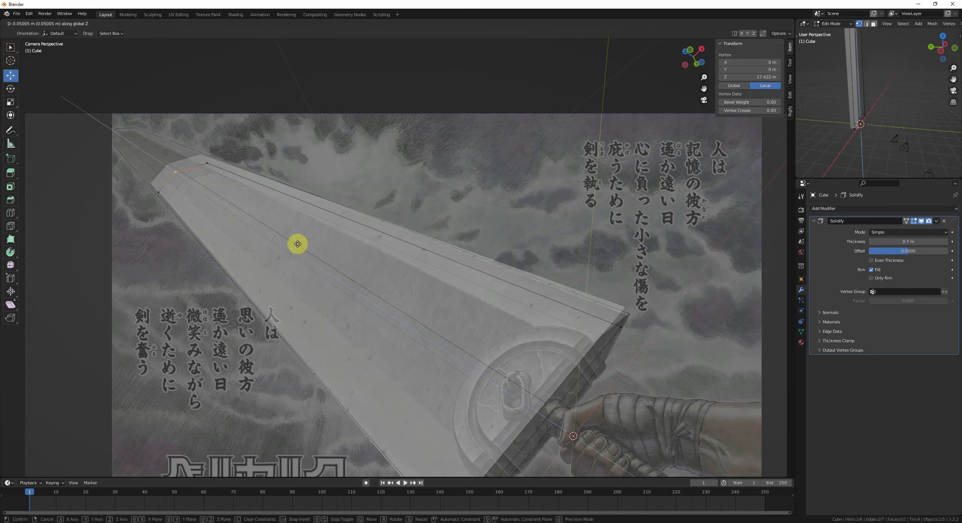
pyautogui.click(220, 215)
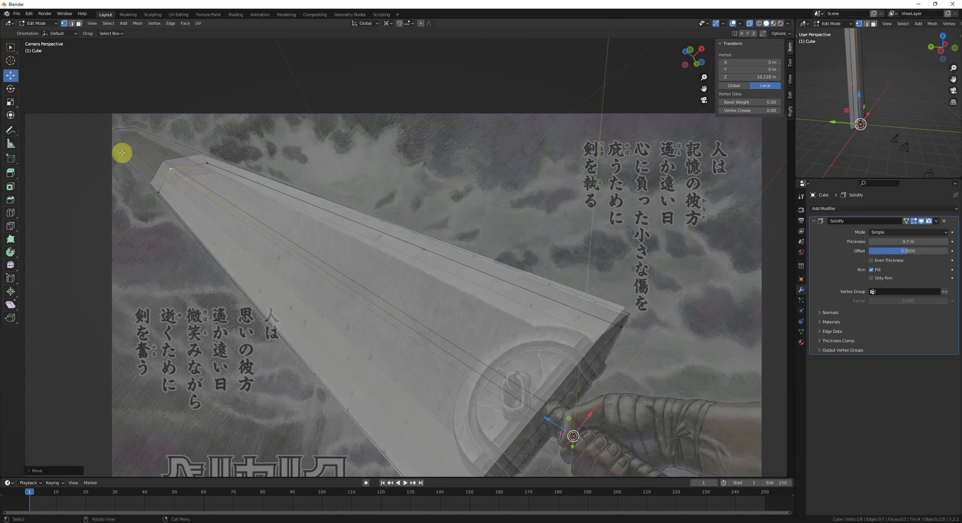
pyautogui.press('KP_1')
pyautogui.scroll(4, 428, 206)
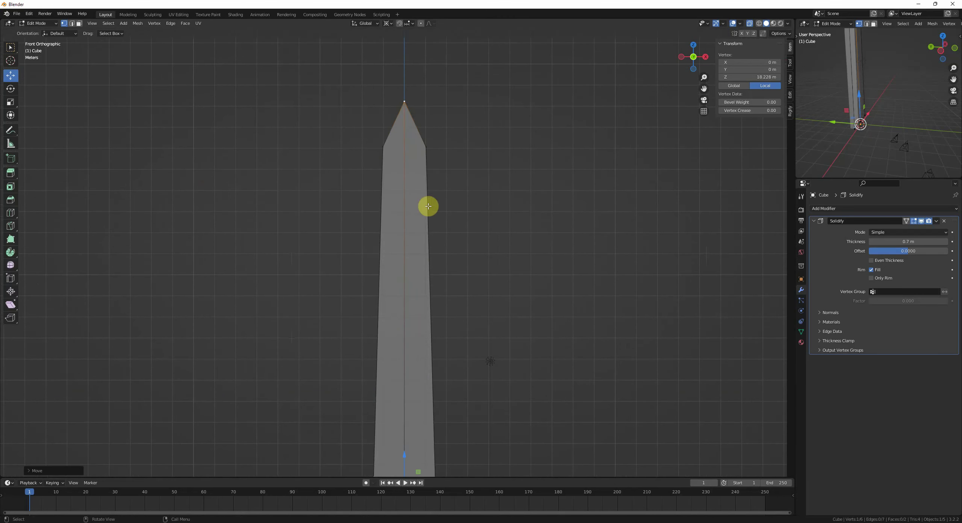
# - Compare the blade guide's tip with the reference sword from outside and through the camera
pyautogui.press('Tab')
pyautogui.scroll(-2, 436, 232)
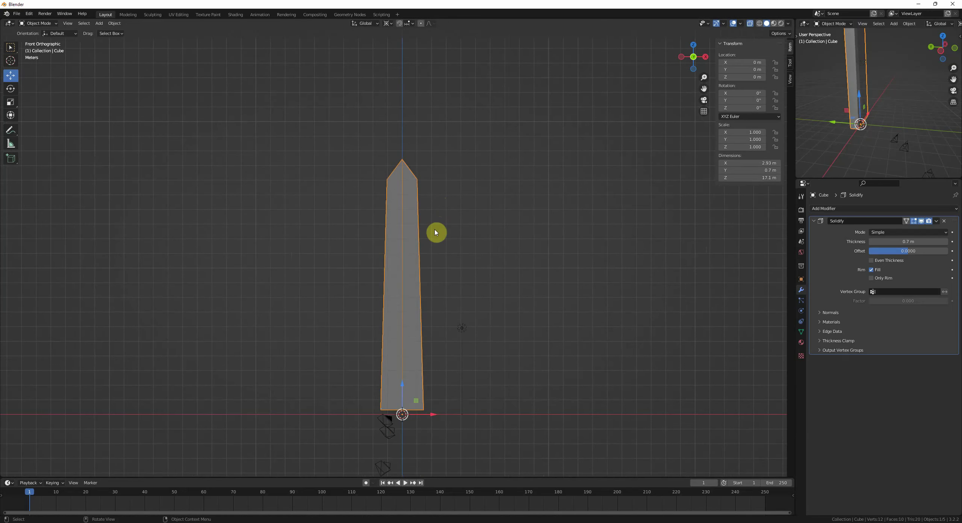
pyautogui.keyDown('shift'); pyautogui.moveTo(435, 232); pyautogui.dragTo(437, 226, button='middle'); pyautogui.keyUp('shift')
pyautogui.press('KP_0')
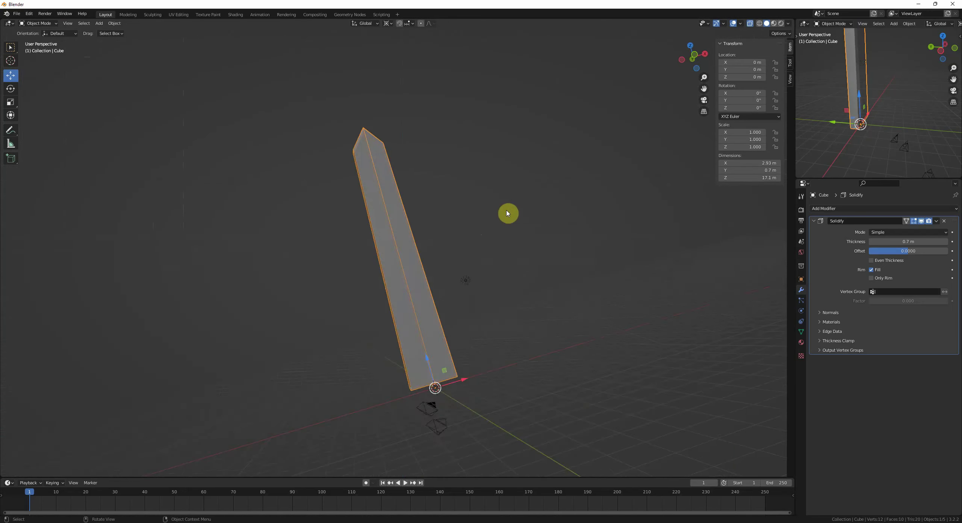
pyautogui.scroll(-2, 257, 208)
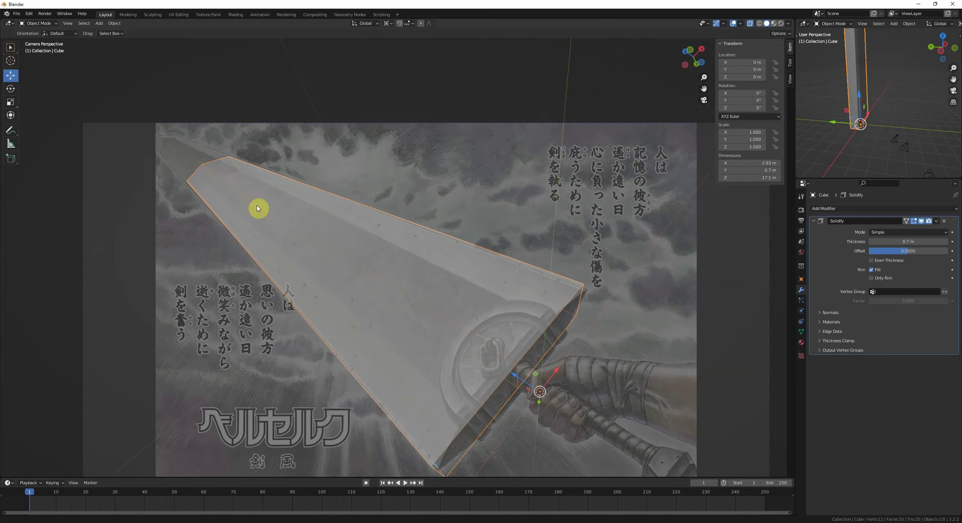
pyautogui.press('Tab')
pyautogui.scroll(5, 262, 184)
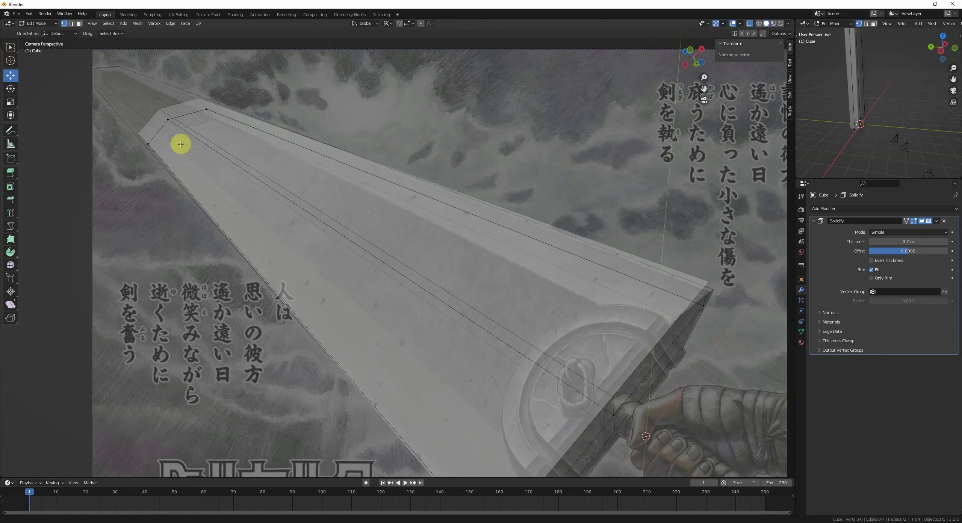
pyautogui.keyDown('shift'); pyautogui.moveTo(181, 144); pyautogui.dragTo(209, 157, button='middle'); pyautogui.keyUp('shift')
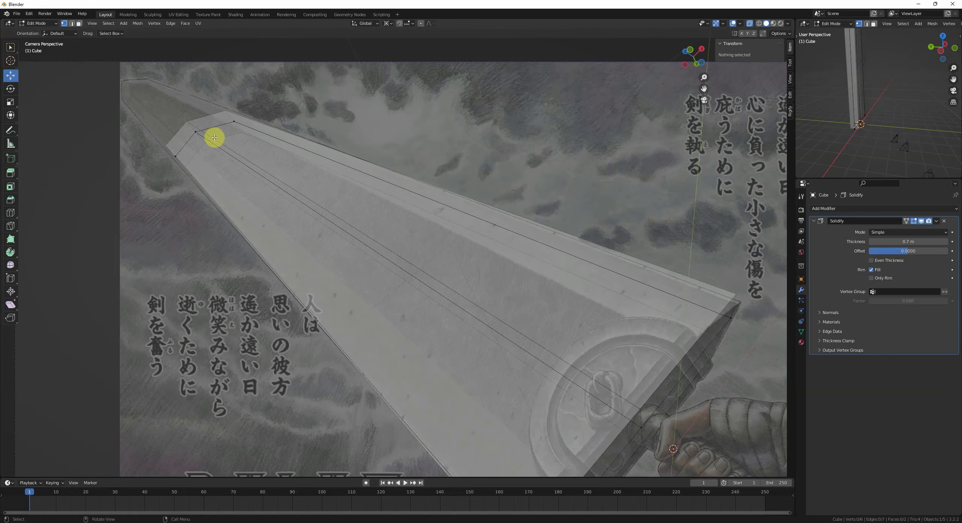
pyautogui.scroll(-2, 193, 105)
pyautogui.press('Tab')
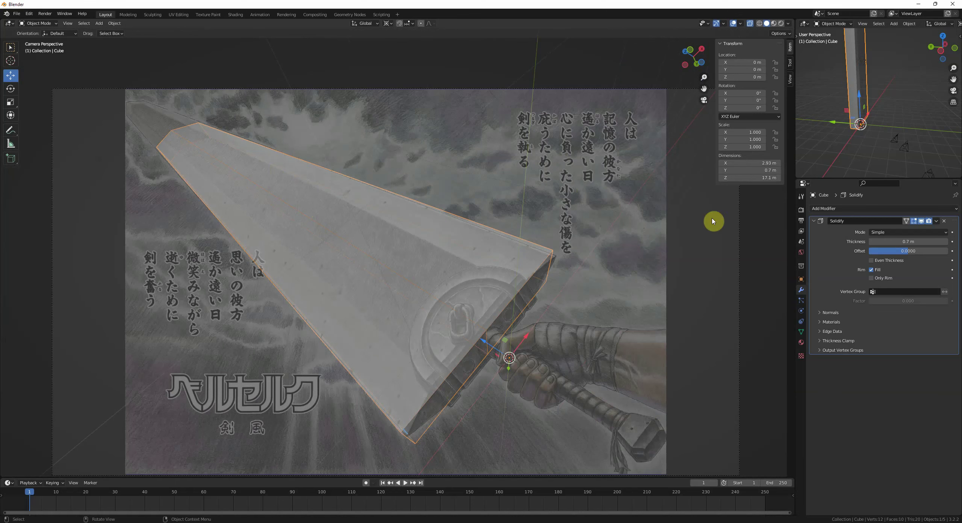
# - Change the secondary 3D viewport into an Outliner
pyautogui.click(805, 23)
pyautogui.click(755, 38)
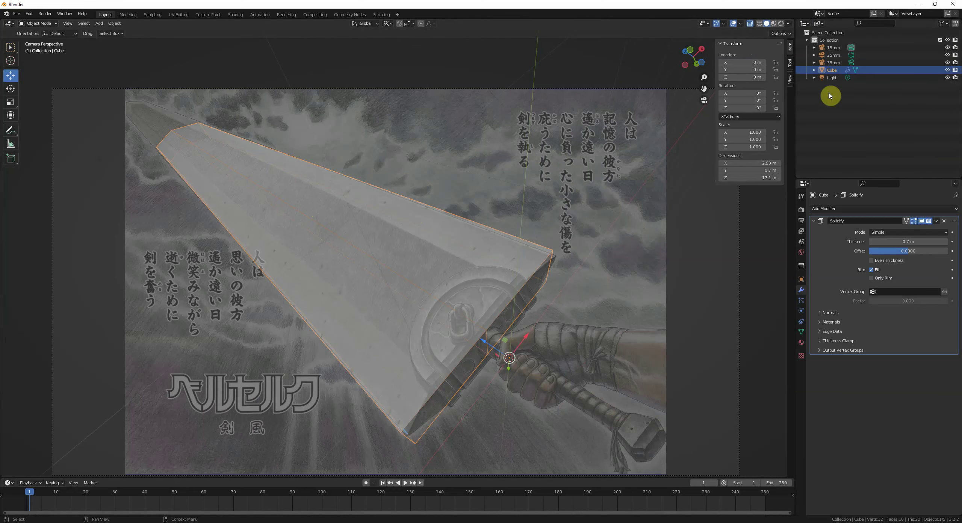
# - Add a Path curve for the handle and rotate it 90° about the Y axis
pyautogui.scroll(-1, 523, 303)
pyautogui.moveTo(540, 310)
pyautogui.keyDown('shift'); pyautogui.mouseDown(button='middle')
pyautogui.moveTo(503, 245)
pyautogui.moveTo(480, 266)
pyautogui.moveTo(469, 261)
pyautogui.mouseUp(button='middle'); pyautogui.keyUp('shift')
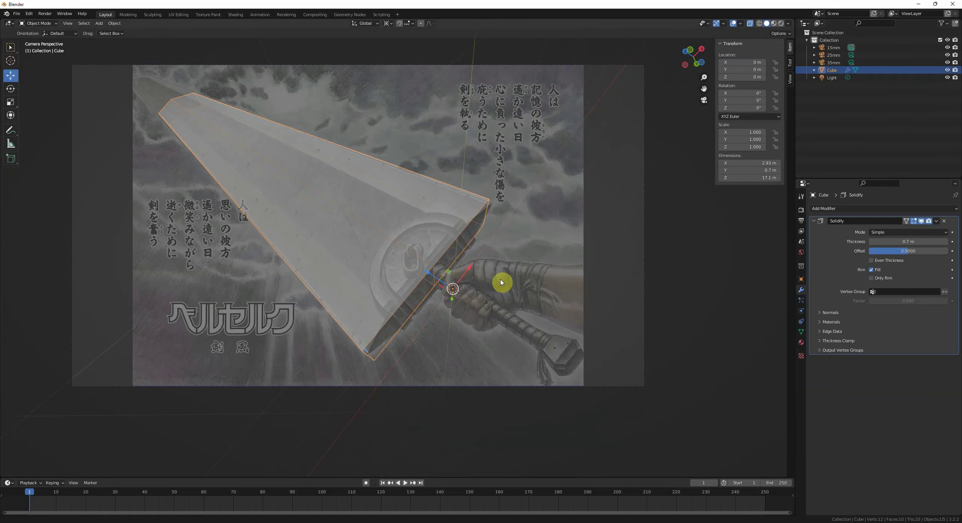
pyautogui.hotkey('shift', 'a')
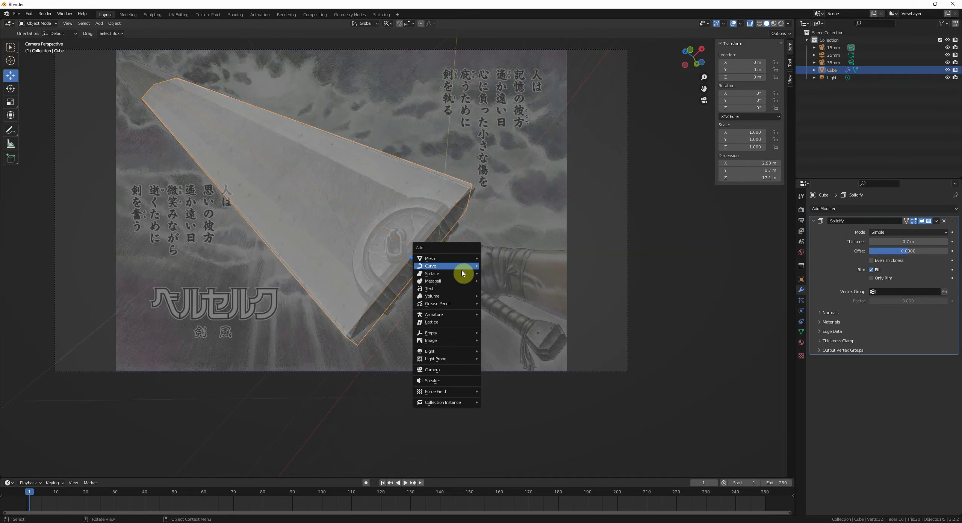
pyautogui.click(515, 296)
pyautogui.press('KP_0')
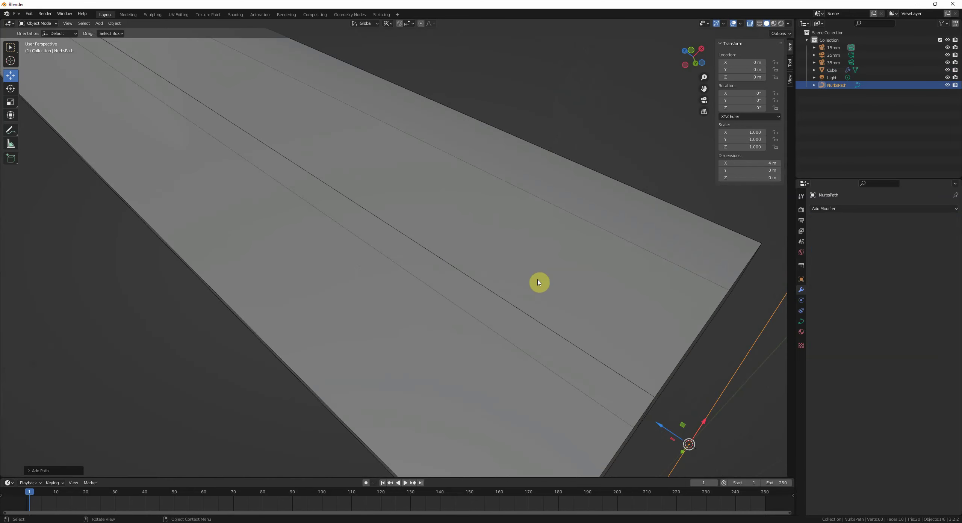
pyautogui.write('ry90')
pyautogui.press('Return')
# - Scale the path to about 0.413 and move it along global Z to about -0.31 m over the reference handle
pyautogui.scroll(-6, 539, 282)
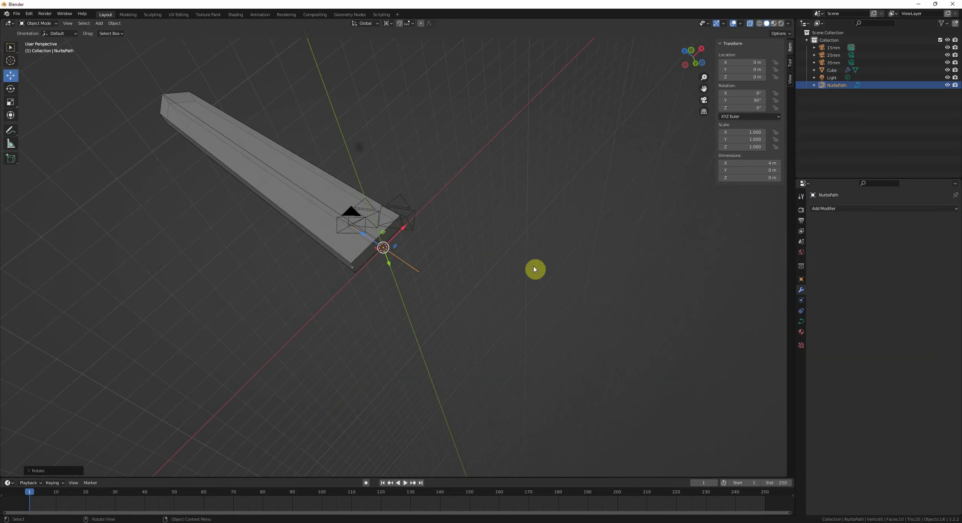
pyautogui.press('s')
pyautogui.moveTo(535, 269); pyautogui.dragTo(529, 308, button='middle')
pyautogui.click(557, 320)
pyautogui.press('KP_0')
pyautogui.scroll(2, 526, 305)
pyautogui.press('g')
pyautogui.press('z')
pyautogui.click(515, 274)
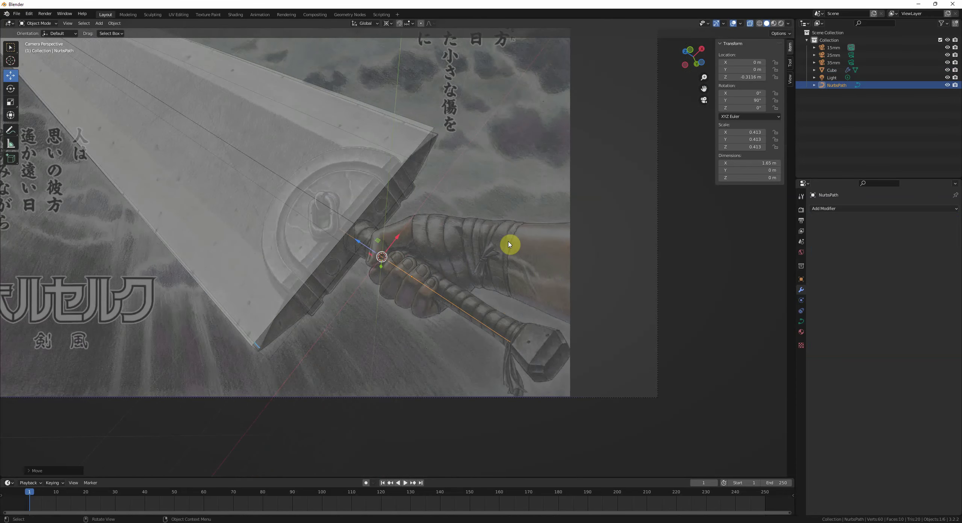
# - Give the handle path a round bevel with a depth of 0.35 m
pyautogui.click(801, 322)
pyautogui.click(901, 241)
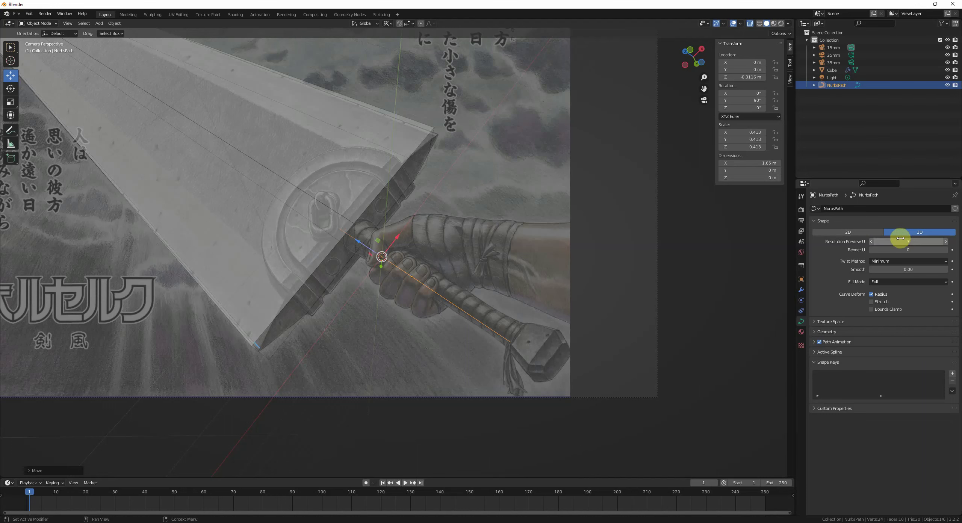
pyautogui.click(831, 332)
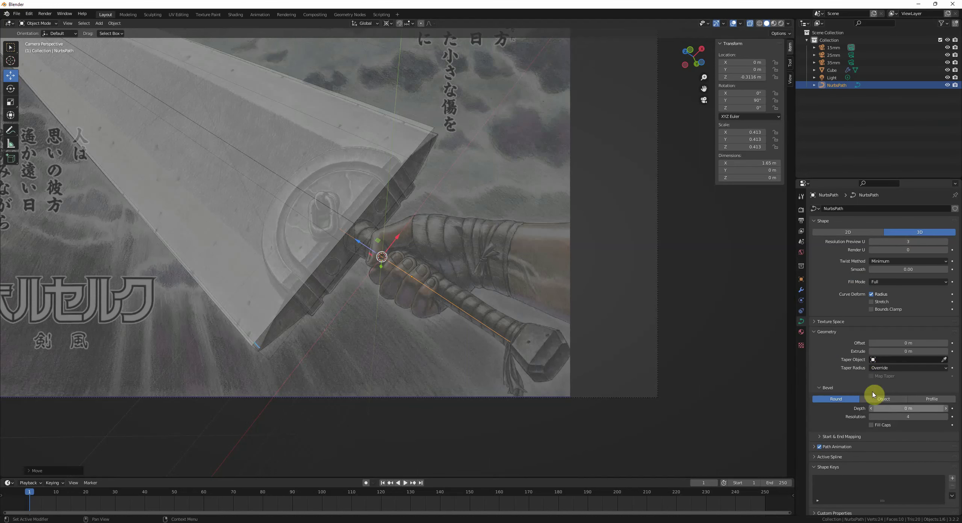
pyautogui.moveTo(902, 408); pyautogui.dragTo(947, 408)
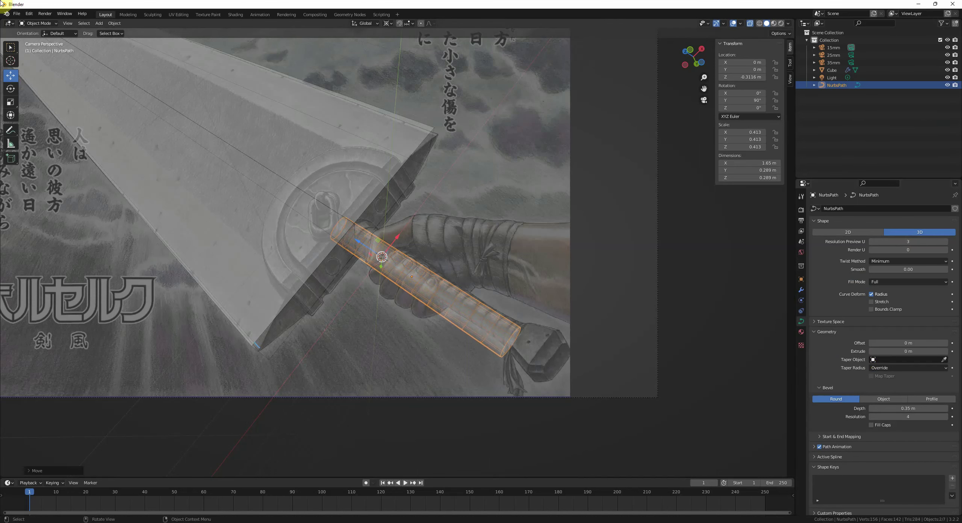
# - Inspect the blade and handle guides from outside and through the camera, and select the 15 mm camera
pyautogui.keyDown('shift'); pyautogui.moveTo(538, 285); pyautogui.dragTo(515, 265, button='middle'); pyautogui.keyUp('shift')
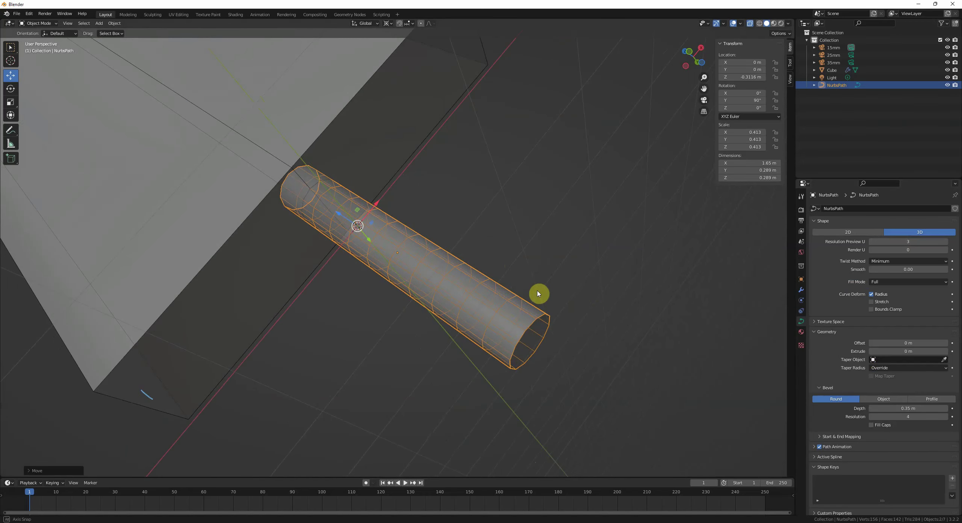
pyautogui.scroll(-7, 526, 289)
pyautogui.moveTo(541, 292); pyautogui.dragTo(546, 331, button='middle')
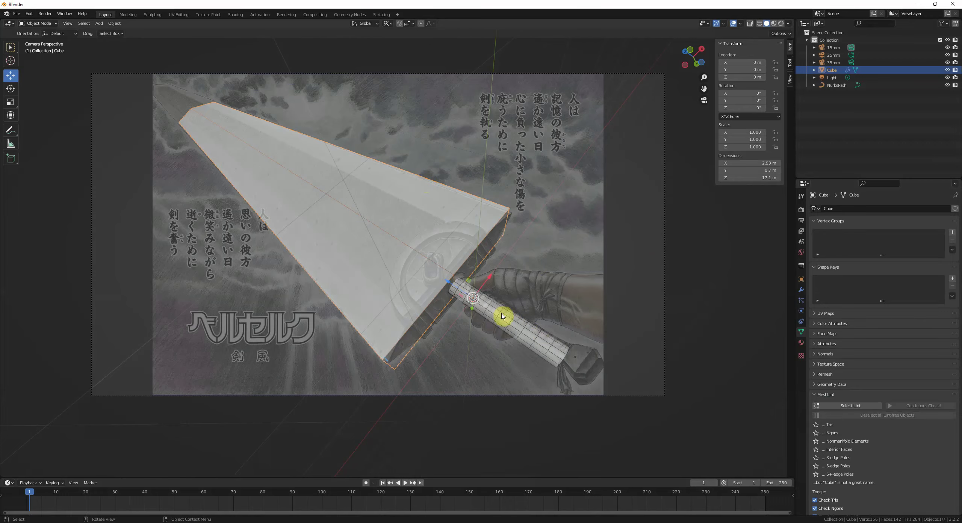
pyautogui.press('KP_1')
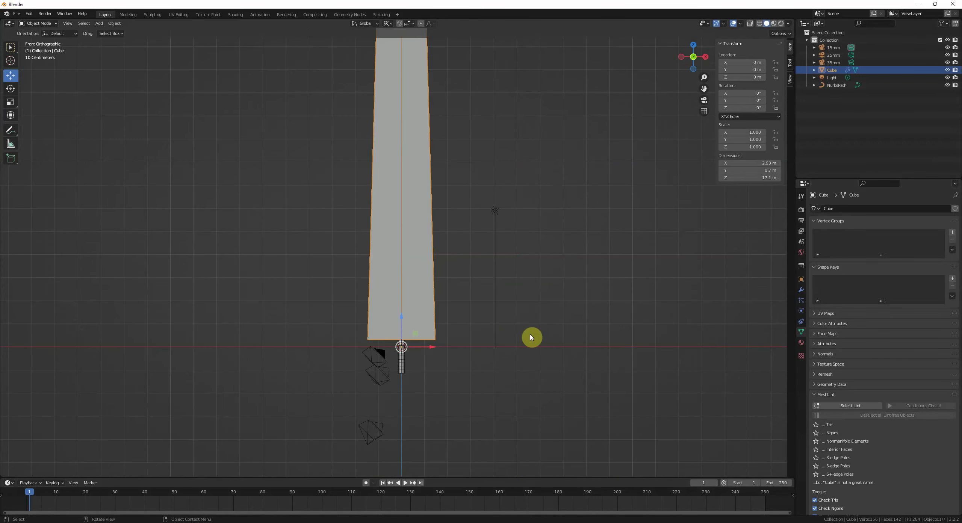
pyautogui.moveTo(505, 306); pyautogui.dragTo(456, 339, button='middle')
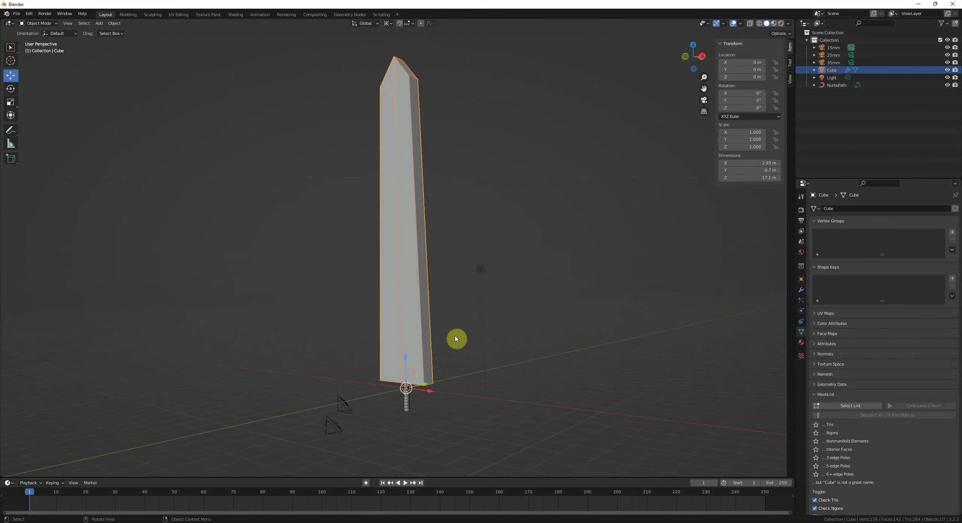
pyautogui.press('KP_0')
pyautogui.click(665, 251)
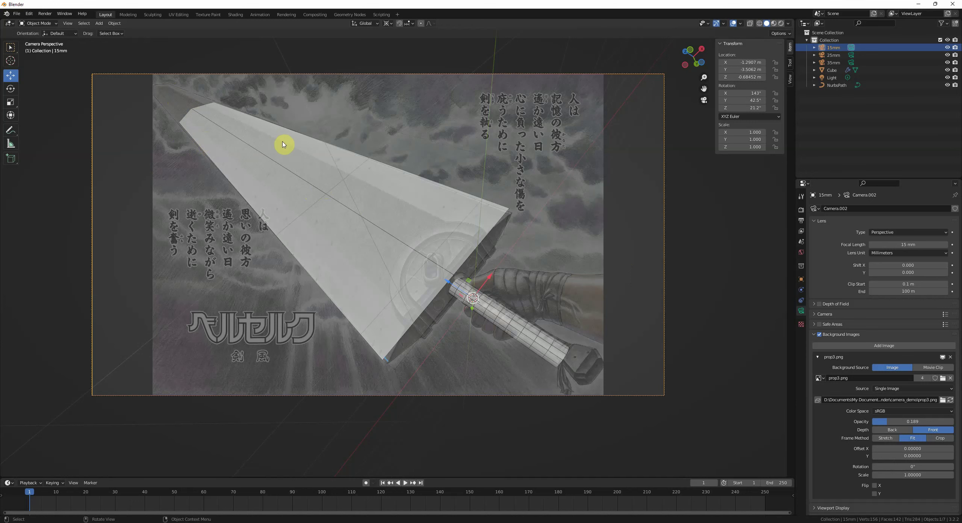
# - Examine the whole sword guide's proportions through the camera and in front view, and clear the selection
pyautogui.scroll(-3, 283, 145)
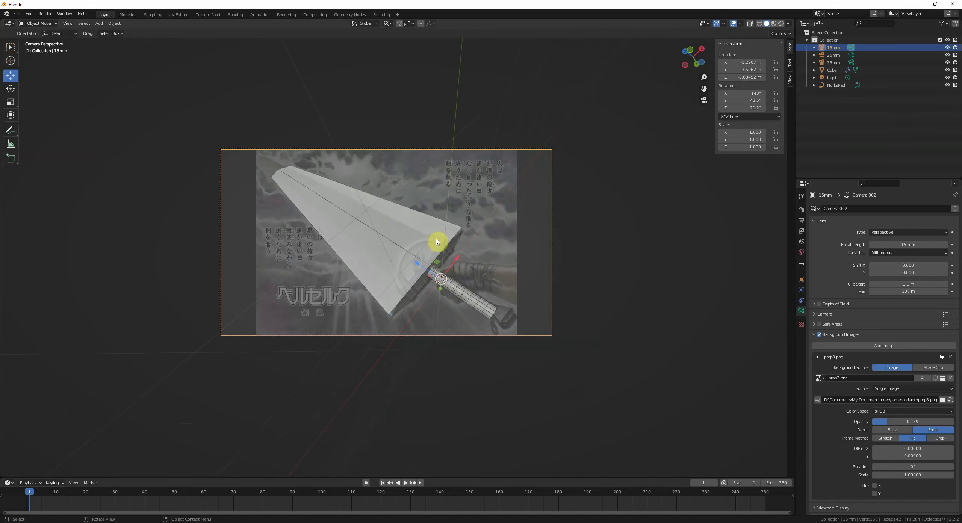
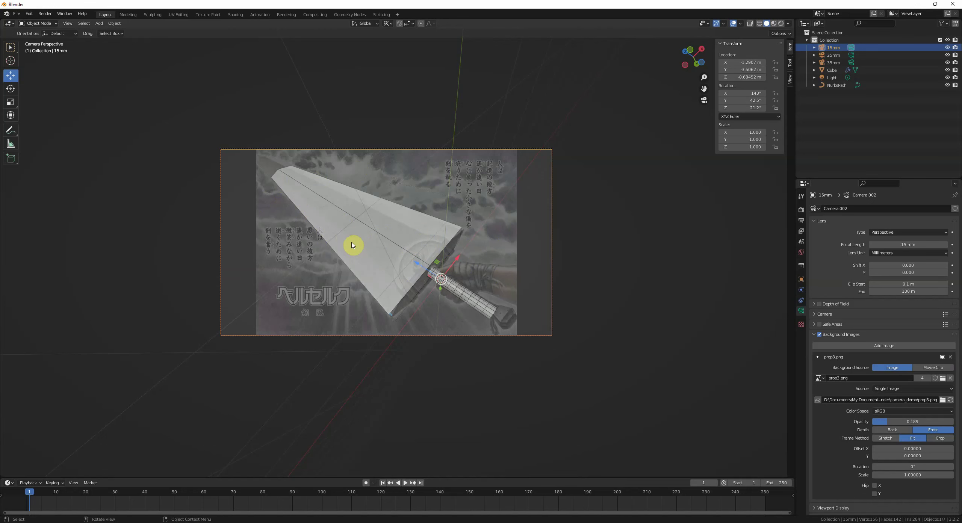
pyautogui.scroll(3, 353, 245)
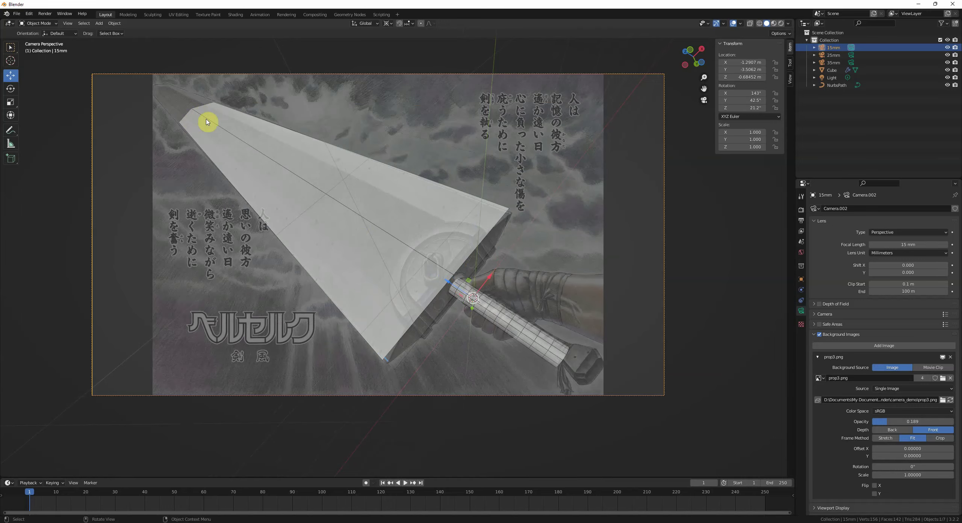
pyautogui.moveTo(193, 130); pyautogui.dragTo(296, 189, button='middle')
pyautogui.press('KP_1')
pyautogui.scroll(-2, 326, 185)
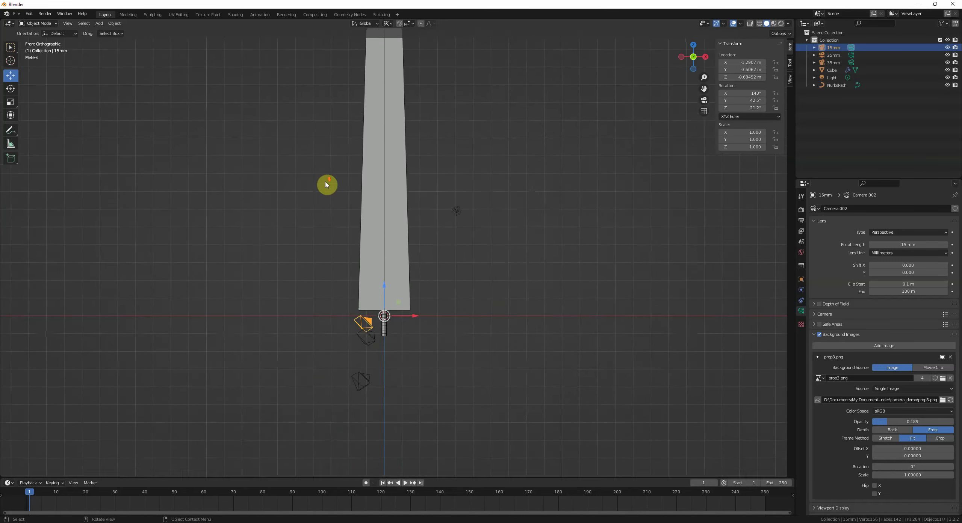
pyautogui.keyDown('shift'); pyautogui.moveTo(391, 184); pyautogui.dragTo(413, 297, button='middle'); pyautogui.keyUp('shift')
pyautogui.hotkey('alt', 'a')
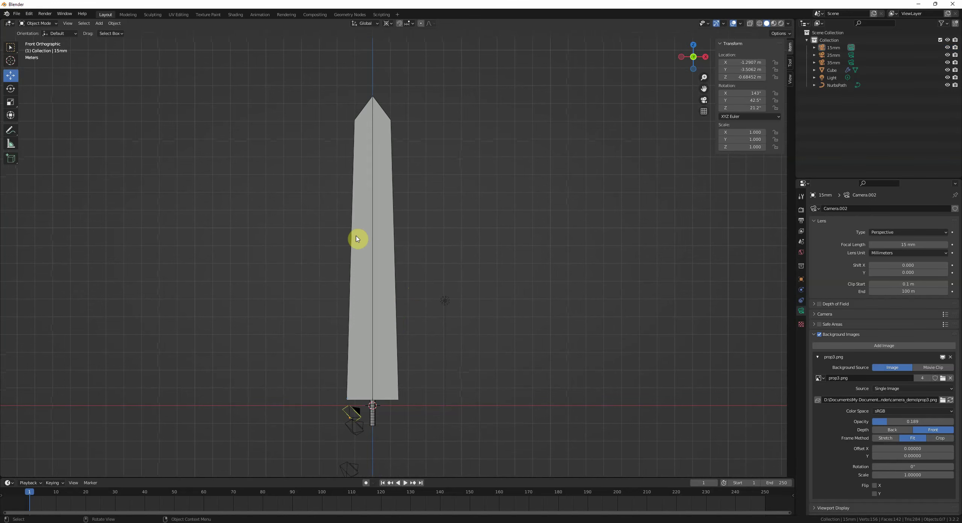
# - Examine the sword guide from outside and through the 15 mm camera against the reference image
pyautogui.moveTo(399, 212); pyautogui.dragTo(442, 214, button='middle')
pyautogui.press('KP_0')
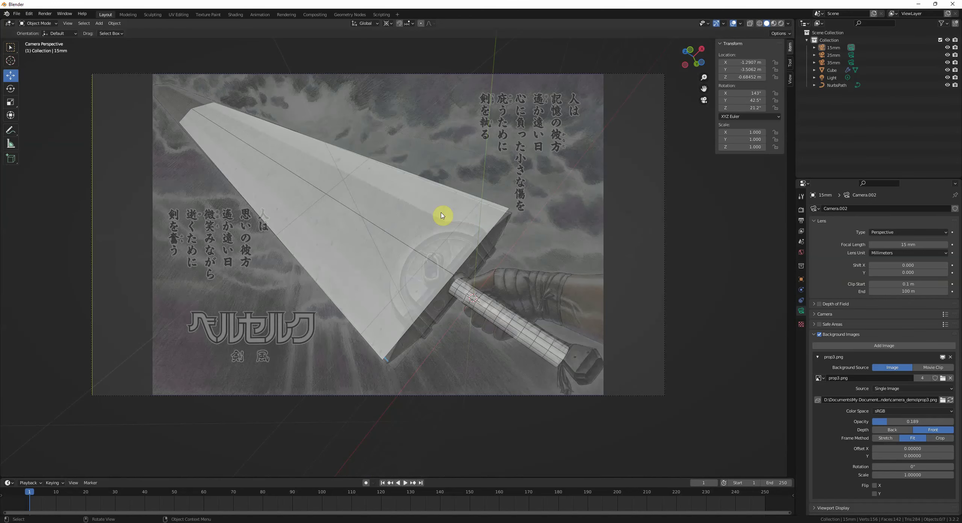
pyautogui.moveTo(244, 130); pyautogui.dragTo(287, 173, button='middle')
pyautogui.scroll(-6, 346, 231)
pyautogui.press('KP_0')
# - Select the blade guide and apply its Solidify modifier
pyautogui.click(434, 217)
pyautogui.keyDown('shift'); pyautogui.moveTo(484, 253); pyautogui.dragTo(455, 230, button='middle'); pyautogui.keyUp('shift')
pyautogui.scroll(1, 444, 232)
pyautogui.press('Tab')
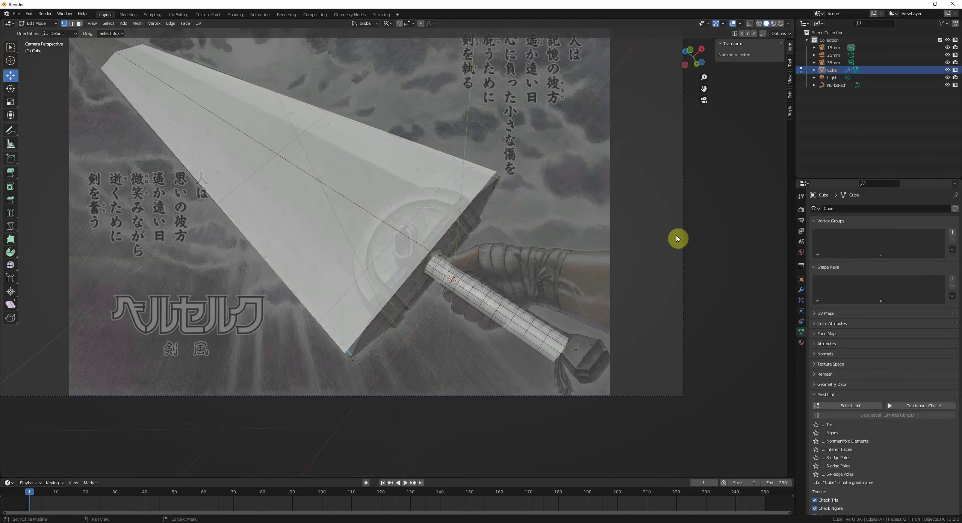
pyautogui.click(801, 289)
pyautogui.scroll(3, 610, 258)
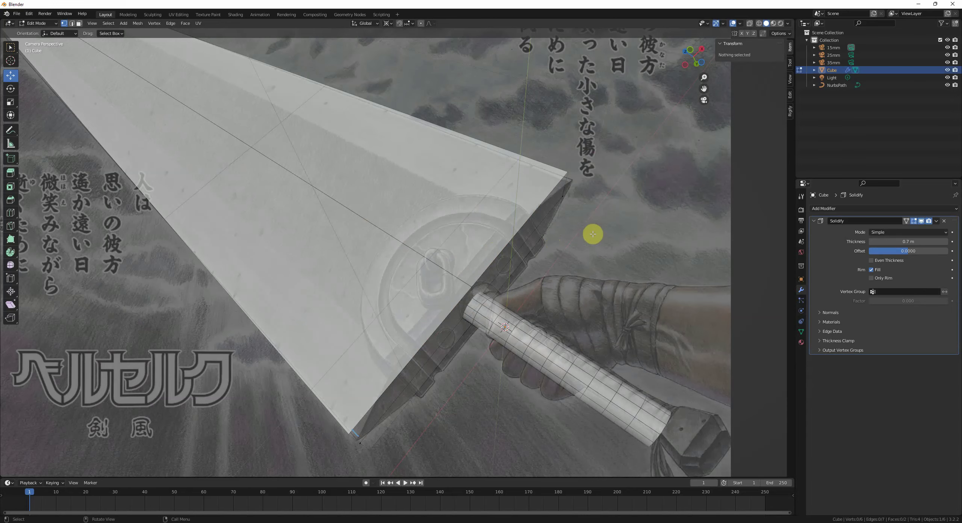
pyautogui.press('Tab')
pyautogui.keyDown('shift'); pyautogui.moveTo(558, 237); pyautogui.dragTo(546, 243, button='middle'); pyautogui.keyUp('shift')
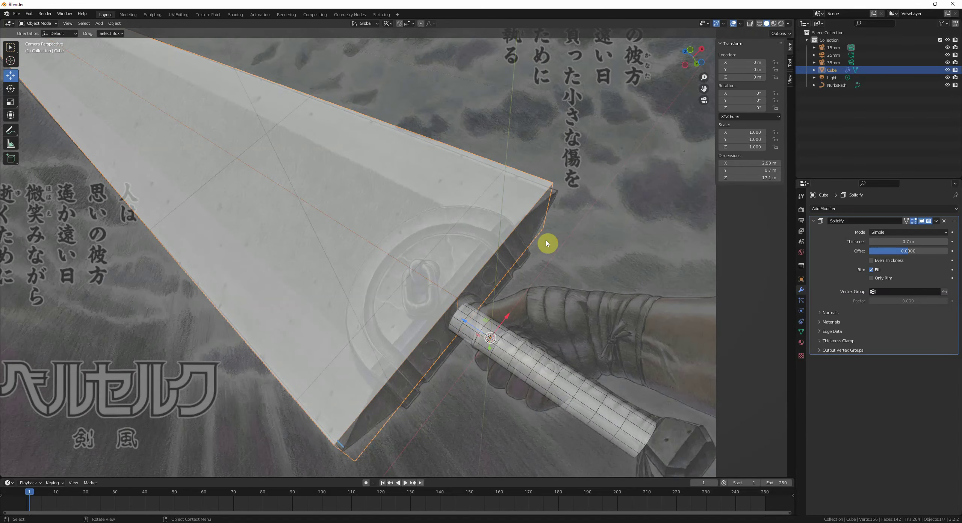
pyautogui.scroll(-1, 432, 241)
pyautogui.click(4, 4)
pyautogui.click(520, 181)
pyautogui.keyDown('shift'); pyautogui.moveTo(329, 118); pyautogui.dragTo(409, 169, button='middle'); pyautogui.keyUp('shift')
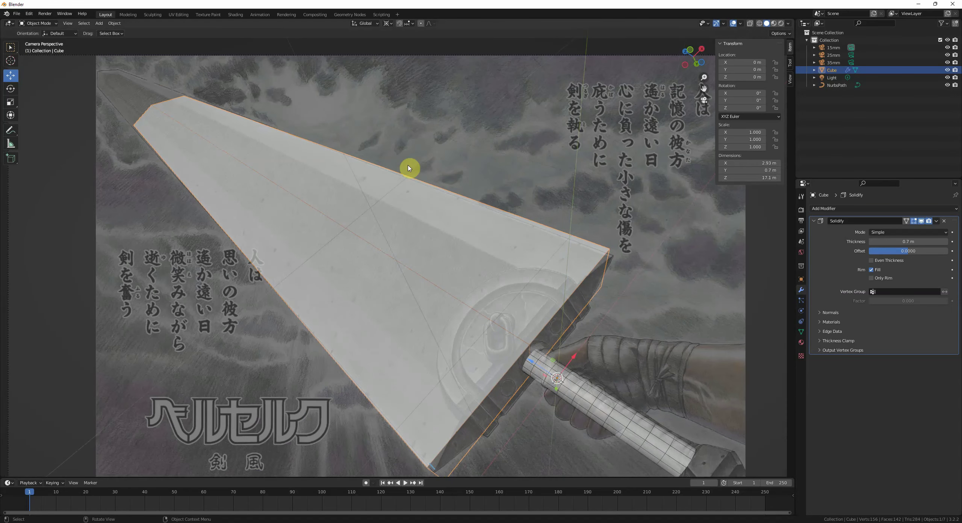
pyautogui.hotkey('ctrl', 'a')
# - Add two centred lengthwise loop cuts to the blade mesh, one on each side of its middle edge
pyautogui.press('Tab')
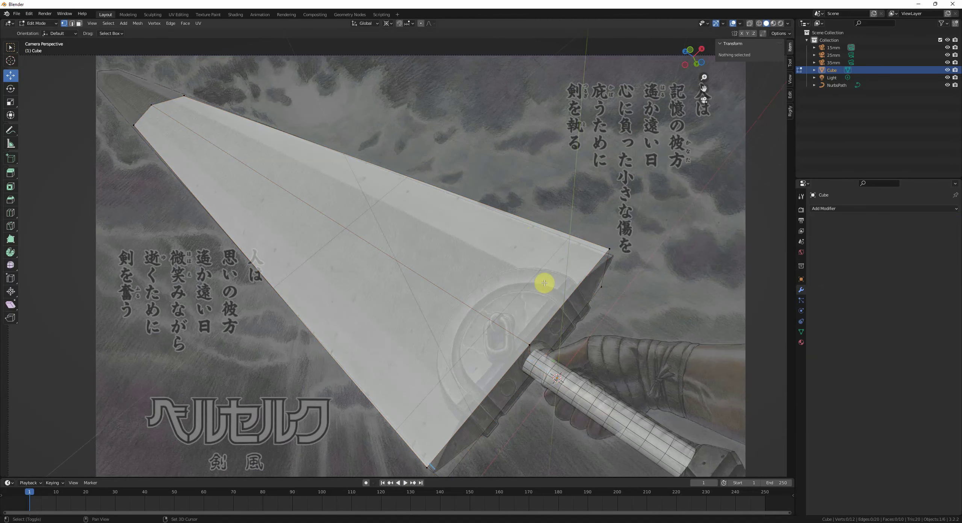
pyautogui.hotkey('ctrl', 'r')
pyautogui.click(574, 296)
pyautogui.rightClick(575, 298)
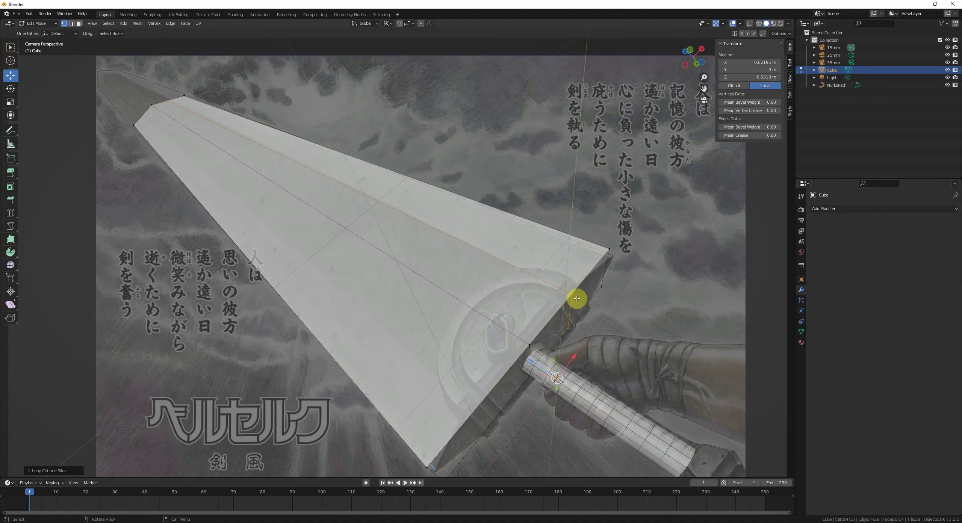
pyautogui.hotkey('ctrl', 'r')
pyautogui.click(497, 390)
pyautogui.rightClick(496, 389)
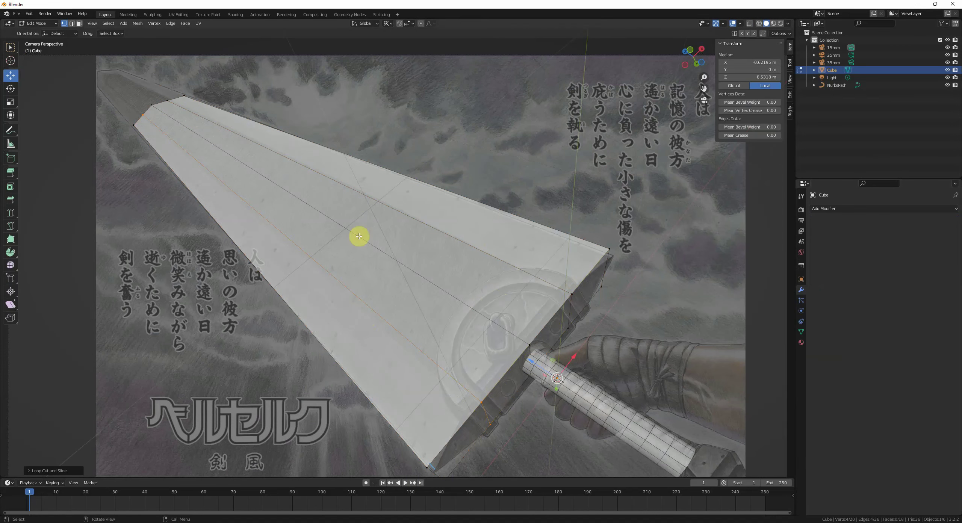
# - Select both new lengthwise loops and scale them by about 1.05 along global X to match the reference bevels
pyautogui.keyDown('alt'); pyautogui.keyDown('shift'); pyautogui.click(412, 213); pyautogui.keyUp('shift'); pyautogui.keyUp('alt')
pyautogui.moveTo(496, 258); pyautogui.dragTo(526, 301, button='middle')
pyautogui.scroll(-5, 526, 284)
pyautogui.press('KP_0')
pyautogui.press('s')
pyautogui.press('x')
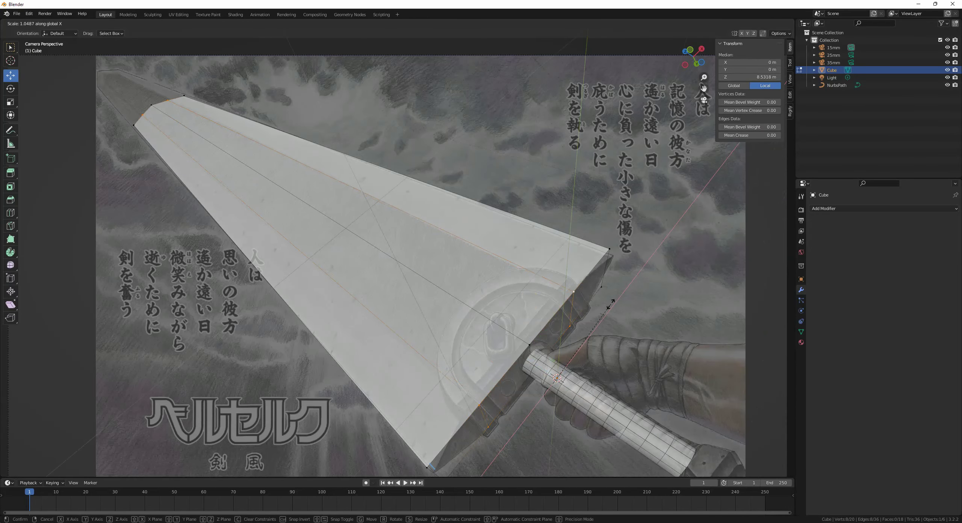
pyautogui.click(611, 302)
# - Add a loop cut across the blade below the tip, following the tip's pointed shape
pyautogui.scroll(6, 503, 283)
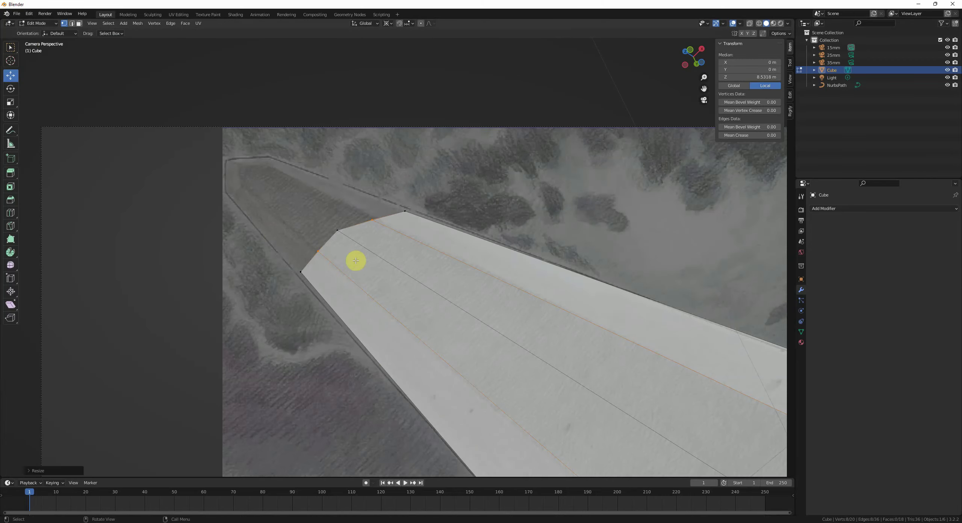
pyautogui.hotkey('ctrl', 'r')
pyautogui.click(496, 319)
pyautogui.click(402, 286)
pyautogui.middleClick(402, 286)
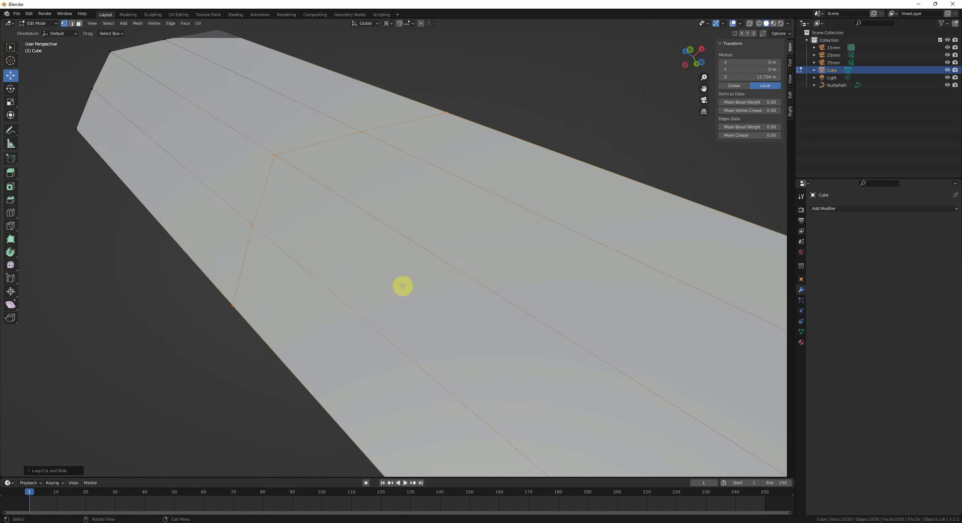
# - Slide the crosswise loop up along the blade toward the tip, to a median Z of about 15.76 m
pyautogui.press('g')
pyautogui.press('g')
pyautogui.click(335, 234)
pyautogui.moveTo(335, 233); pyautogui.dragTo(406, 261, button='middle')
pyautogui.press('g')
pyautogui.press('g')
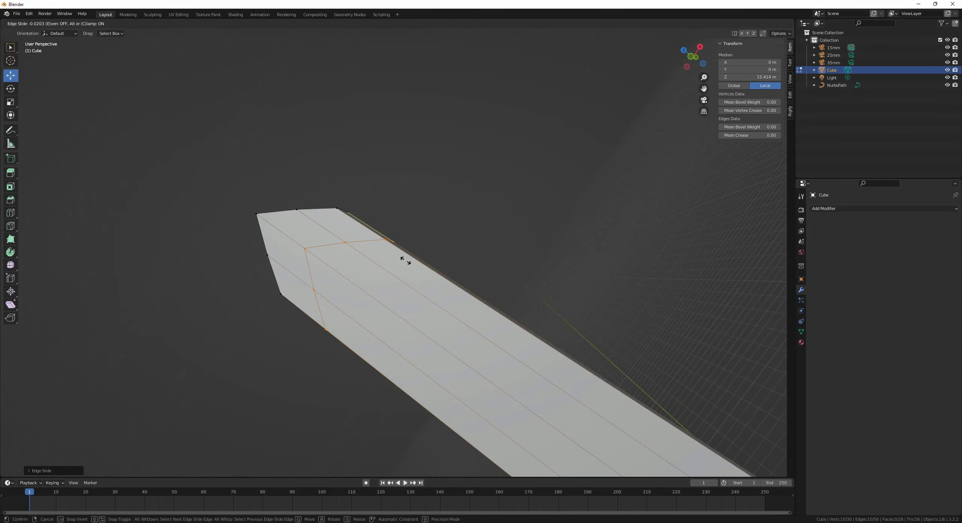
pyautogui.click(281, 201)
pyautogui.moveTo(281, 202); pyautogui.dragTo(298, 211, button='middle')
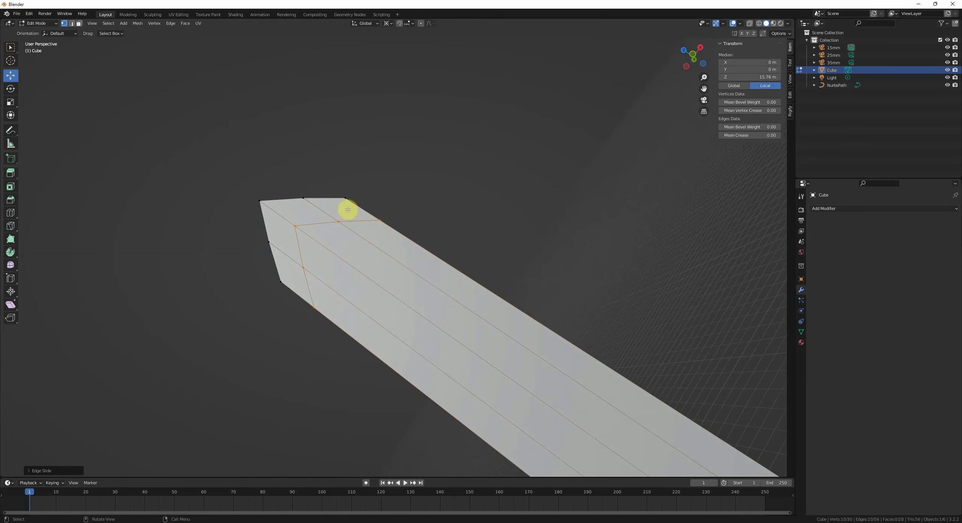
# - Examine the blade's tip bevel and its overall fit to the reference through the camera
pyautogui.moveTo(329, 193); pyautogui.dragTo(305, 196)
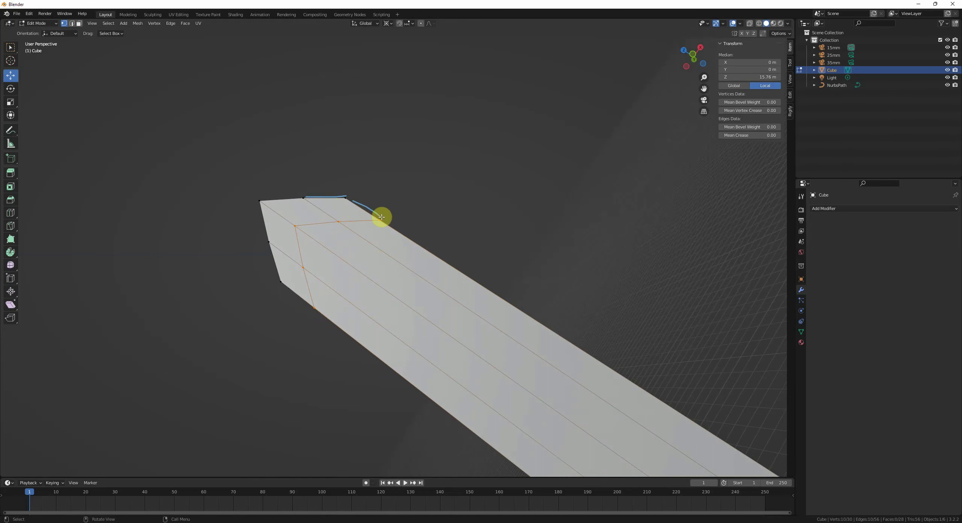
pyautogui.moveTo(335, 199)
pyautogui.mouseDown(button='right')
pyautogui.moveTo(399, 226)
pyautogui.moveTo(336, 201)
pyautogui.mouseUp(button='right')
pyautogui.moveTo(406, 259); pyautogui.dragTo(425, 271, button='middle')
pyautogui.scroll(-3, 437, 287)
pyautogui.press('KP_0')
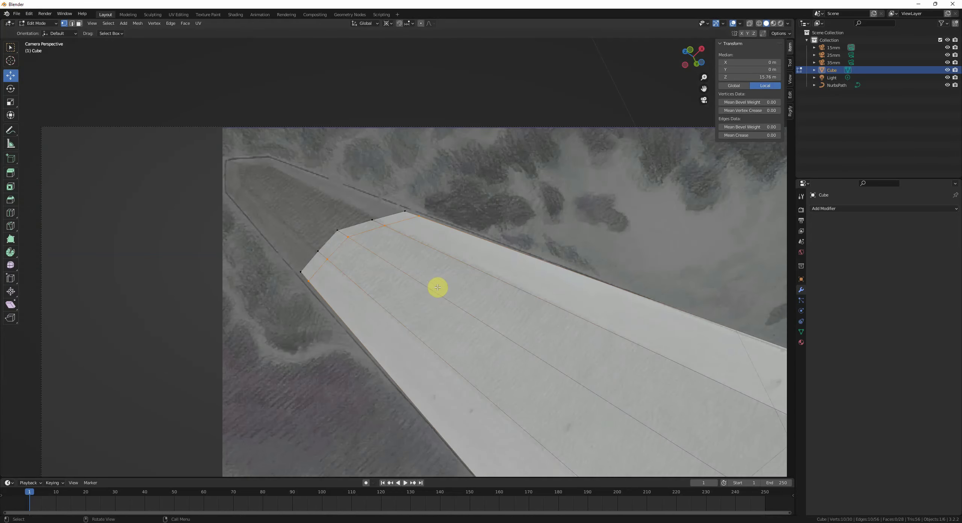
pyautogui.keyDown('shift'); pyautogui.moveTo(416, 216); pyautogui.dragTo(361, 209, button='middle'); pyautogui.keyUp('shift')
pyautogui.scroll(-3, 361, 230)
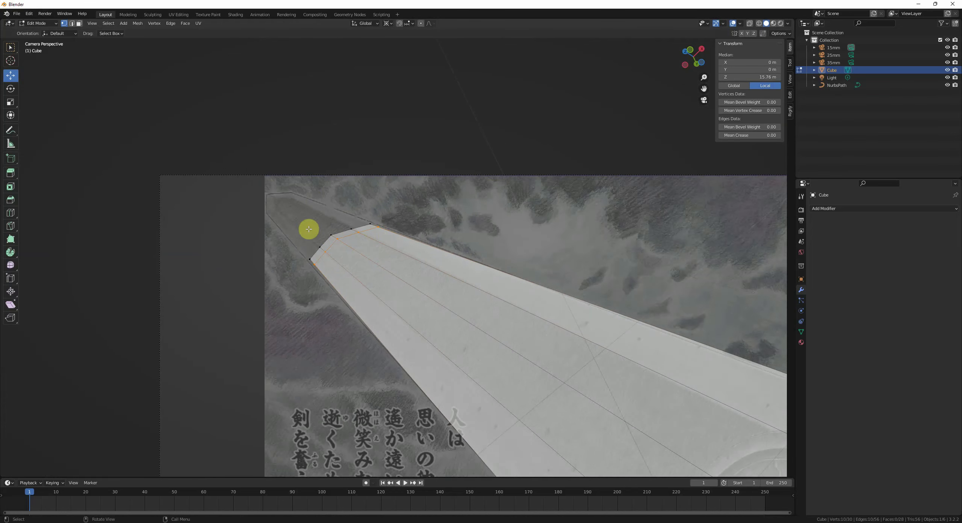
pyautogui.scroll(-2, 248, 209)
pyautogui.keyDown('shift'); pyautogui.moveTo(492, 330); pyautogui.dragTo(384, 270, button='middle'); pyautogui.keyUp('shift')
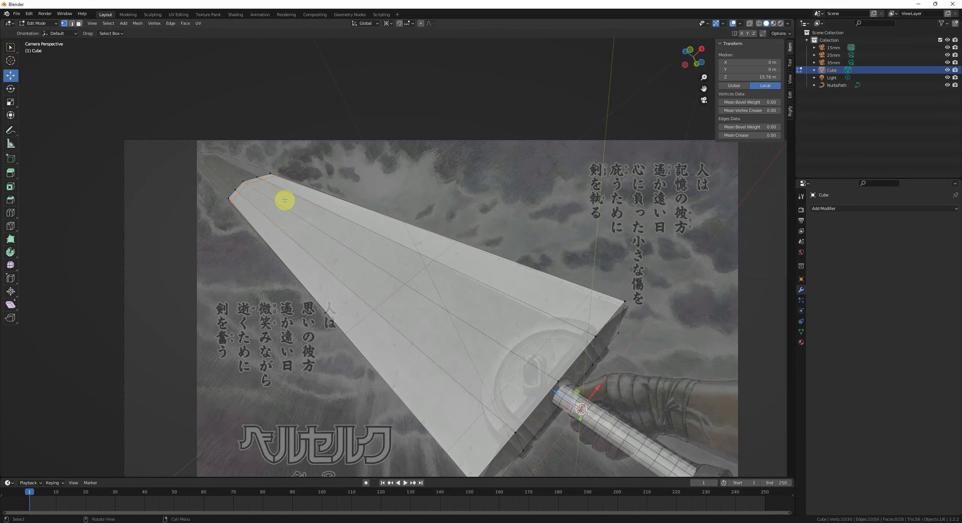
pyautogui.keyDown('shift'); pyautogui.moveTo(498, 320); pyautogui.dragTo(463, 306, button='middle'); pyautogui.keyUp('shift')
# - Check the blade's outer edge and its thickness from the side and at an angle, and return to editing its mesh
pyautogui.press('2')
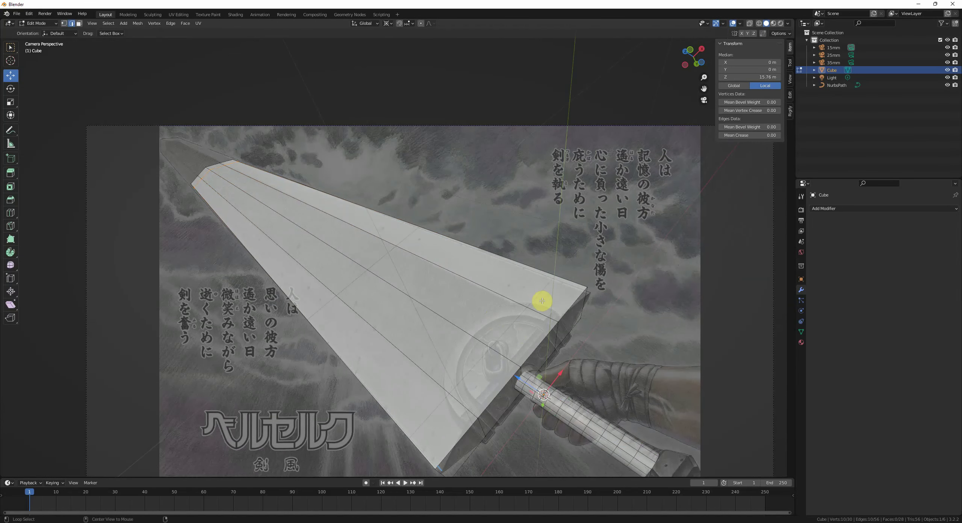
pyautogui.keyDown('alt'); pyautogui.click(532, 271); pyautogui.keyUp('alt')
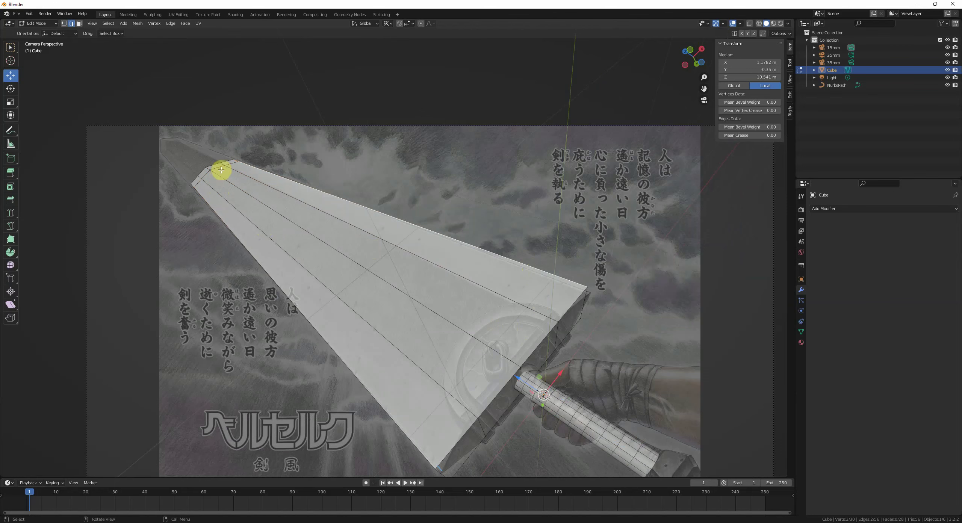
pyautogui.keyDown('shift'); pyautogui.moveTo(221, 170); pyautogui.dragTo(268, 198, button='middle'); pyautogui.keyUp('shift')
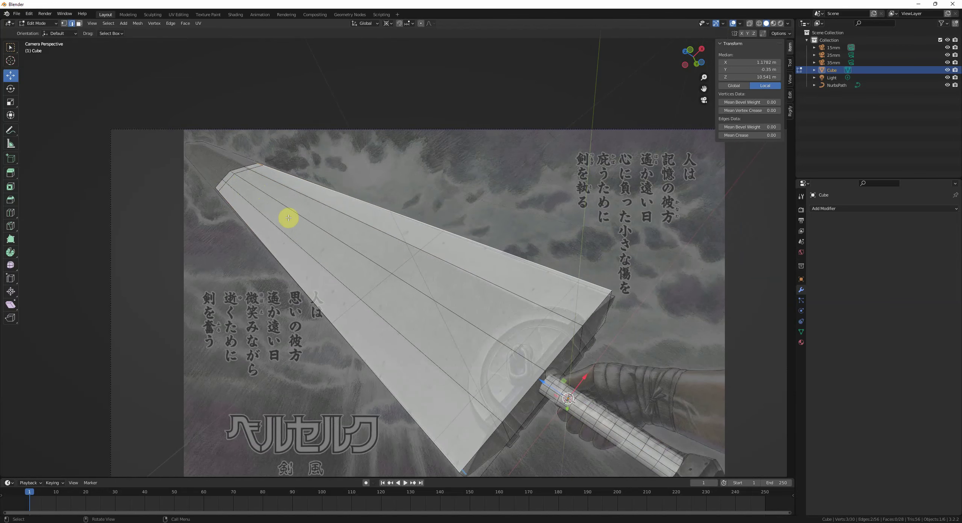
pyautogui.scroll(-2, 289, 218)
pyautogui.press('Tab')
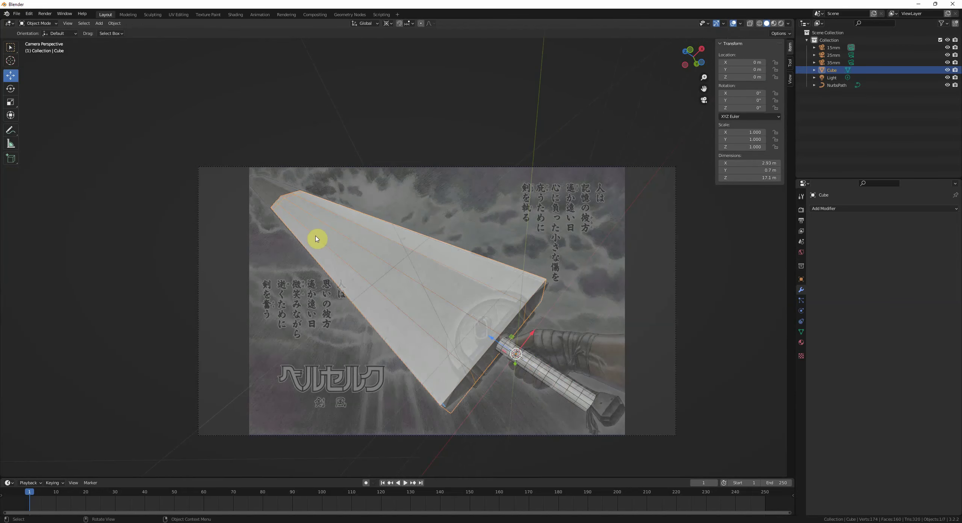
pyautogui.press('KP_3')
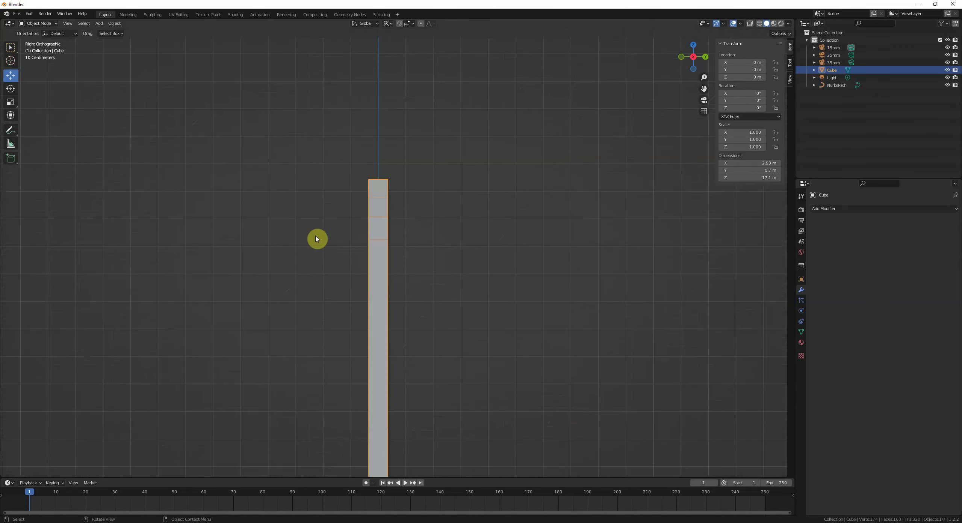
pyautogui.moveTo(316, 239); pyautogui.dragTo(464, 305, button='middle')
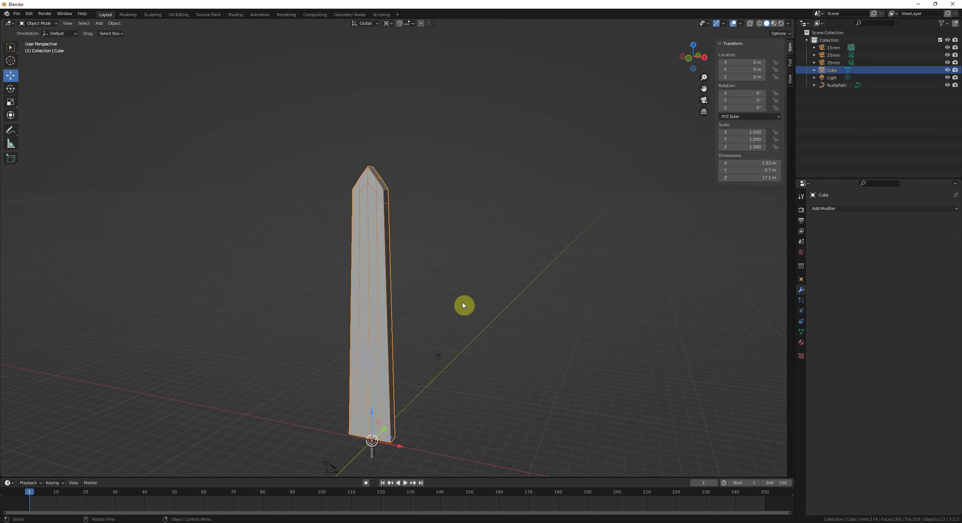
pyautogui.scroll(3, 464, 305)
pyautogui.press('Tab')
pyautogui.scroll(-2, 418, 261)
pyautogui.keyDown('alt'); pyautogui.click(367, 180); pyautogui.keyUp('alt')
pyautogui.moveTo(409, 227); pyautogui.dragTo(403, 230, button='middle')
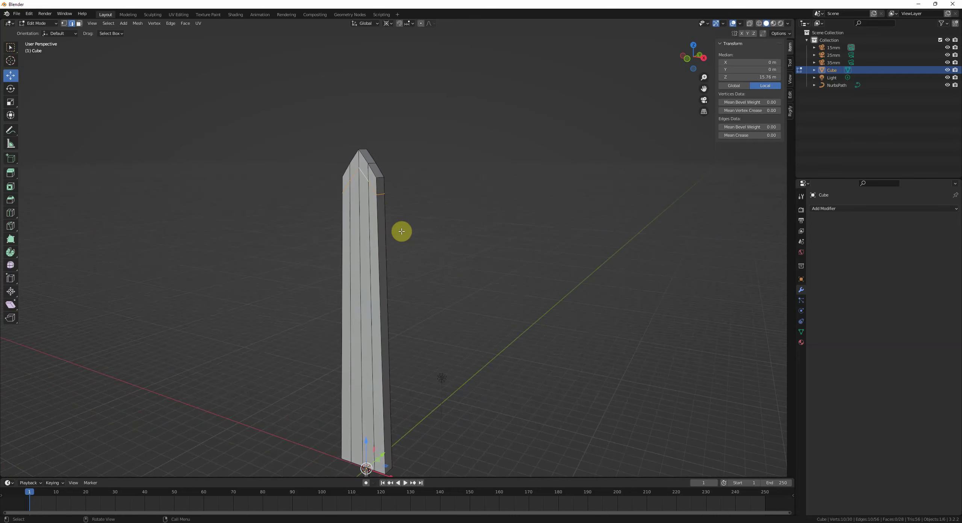
pyautogui.keyDown('alt'); pyautogui.keyDown('shift'); pyautogui.click(365, 162); pyautogui.keyUp('shift'); pyautogui.keyUp('alt')
pyautogui.press('KP_3')
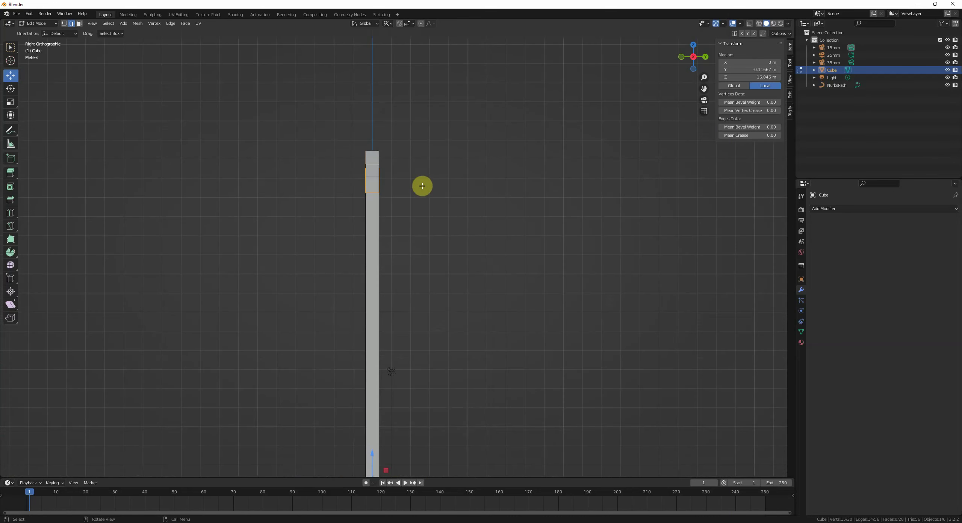
pyautogui.moveTo(420, 184); pyautogui.dragTo(432, 225, button='middle')
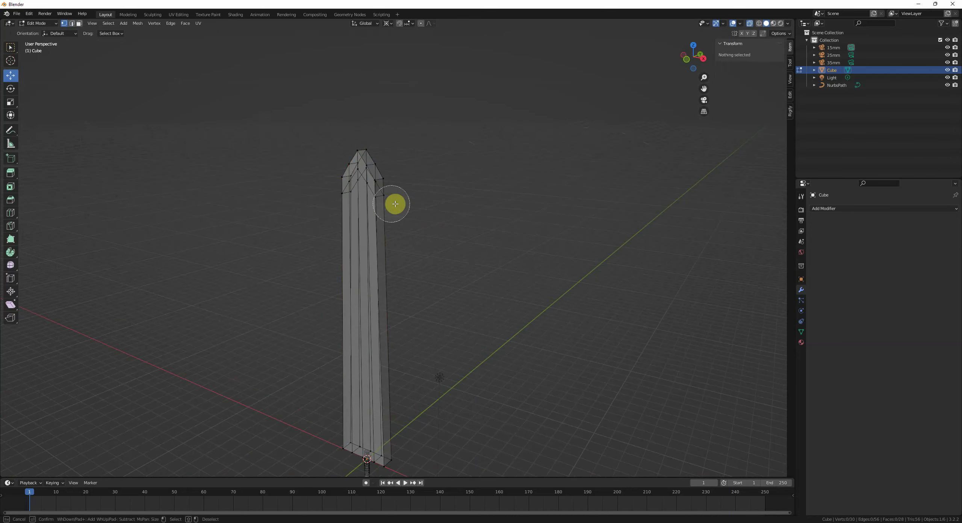
# - Select all the vertices around the blade's tip and scale them down along global Y, tapering the blade's thickness
pyautogui.keyDown('alt'); pyautogui.keyDown('shift'); pyautogui.click(377, 166); pyautogui.keyUp('shift'); pyautogui.keyUp('alt')
pyautogui.moveTo(377, 165); pyautogui.dragTo(438, 247, button='middle')
pyautogui.press('KP_3')
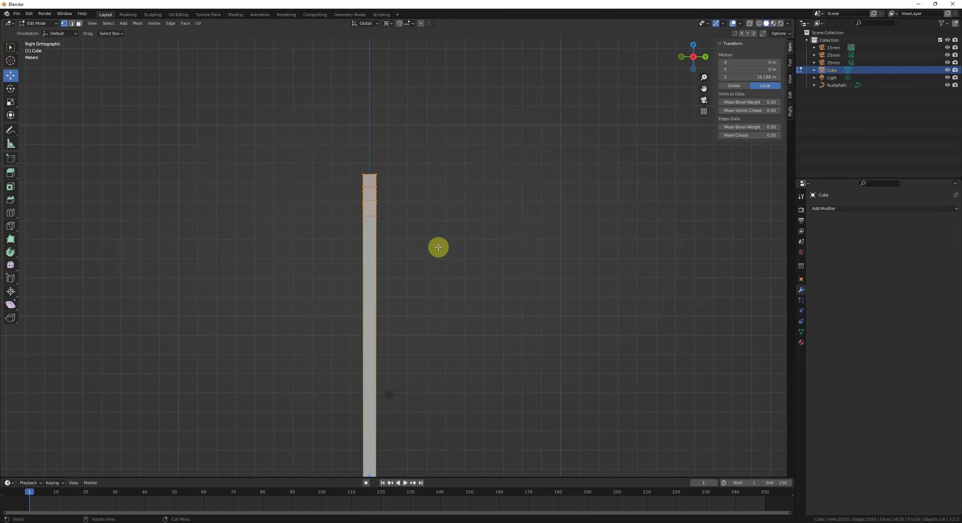
pyautogui.press('s')
pyautogui.press('y')
pyautogui.click(411, 314)
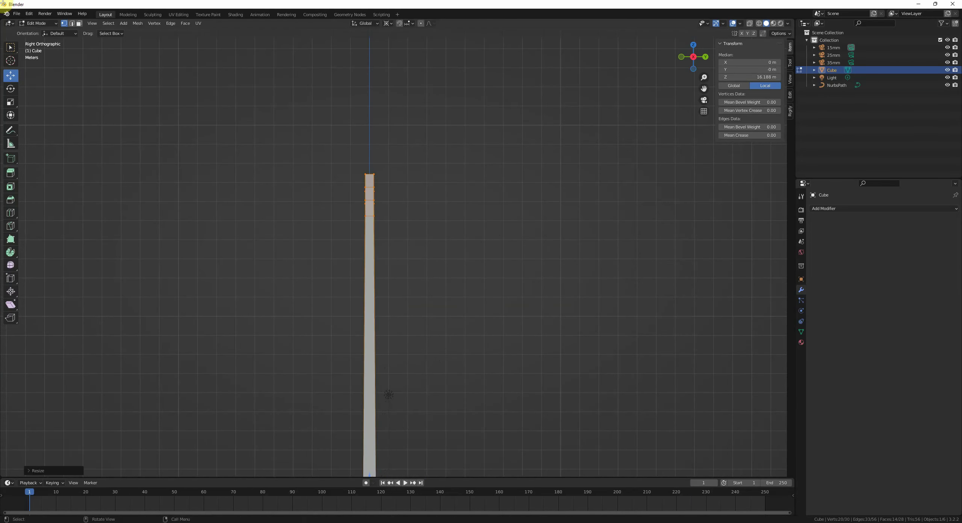
pyautogui.keyDown('shift'); pyautogui.moveTo(429, 334); pyautogui.dragTo(459, 239, button='middle'); pyautogui.keyUp('shift')
pyautogui.keyDown('shift'); pyautogui.moveTo(456, 178); pyautogui.dragTo(442, 292, button='middle'); pyautogui.keyUp('shift')
pyautogui.hotkey('alt', 'a')
pyautogui.press('KP_0')
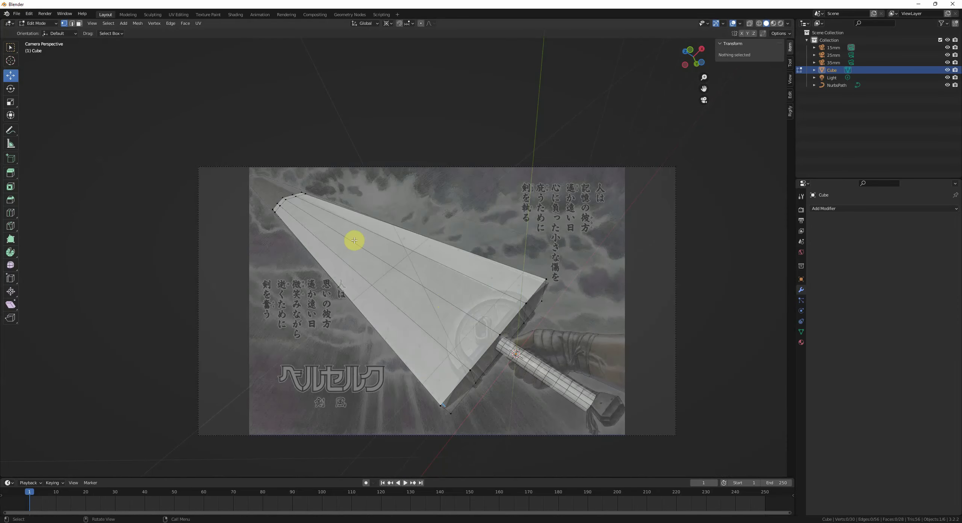
# - Add a centred loop cut through the blade's thickness, running around its sides and base, and clear the selection
pyautogui.press('2')
pyautogui.hotkey('ctrl', 'r')
pyautogui.click(515, 313)
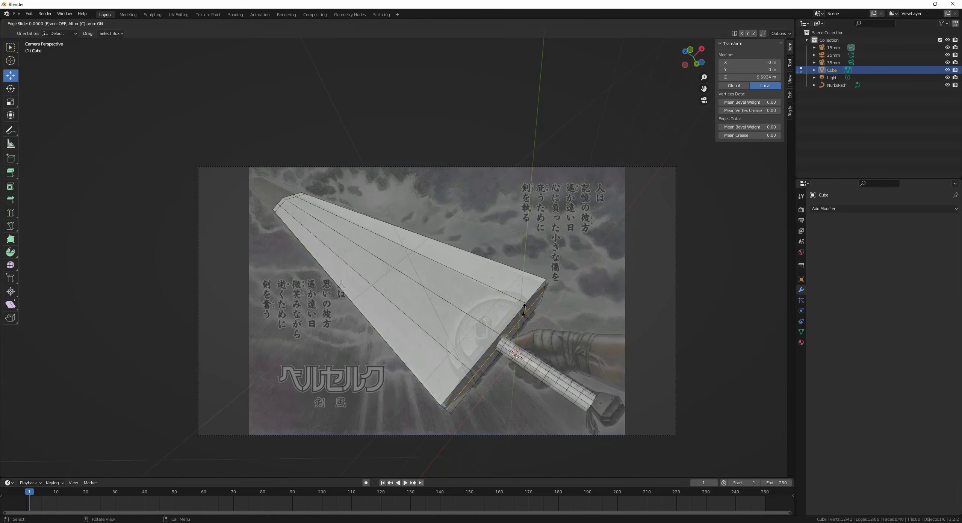
pyautogui.scroll(5, 569, 326)
pyautogui.hotkey('alt', 'a')
# - Select the mid-thickness vertices at both outer corners of the blade's base
pyautogui.keyDown('shift'); pyautogui.moveTo(597, 271); pyautogui.dragTo(605, 230, button='middle'); pyautogui.keyUp('shift')
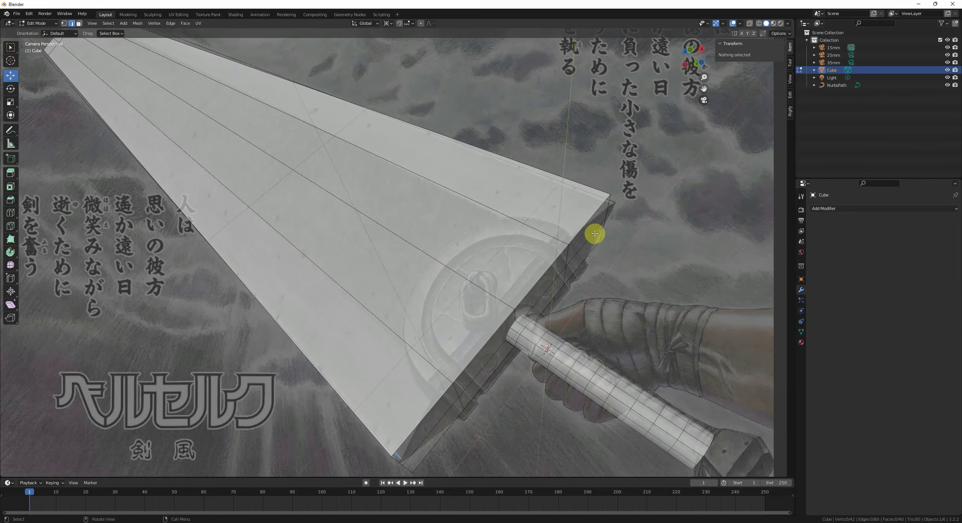
pyautogui.click(597, 222)
pyautogui.keyDown('shift'); pyautogui.click(406, 465); pyautogui.keyUp('shift')
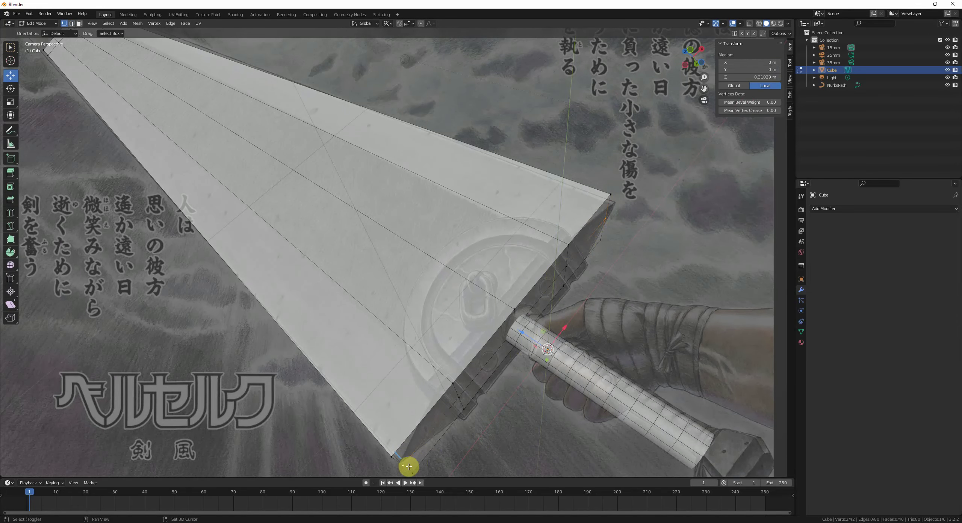
pyautogui.keyDown('shift'); pyautogui.moveTo(594, 368); pyautogui.dragTo(595, 352, button='middle'); pyautogui.keyUp('shift')
pyautogui.press('s')
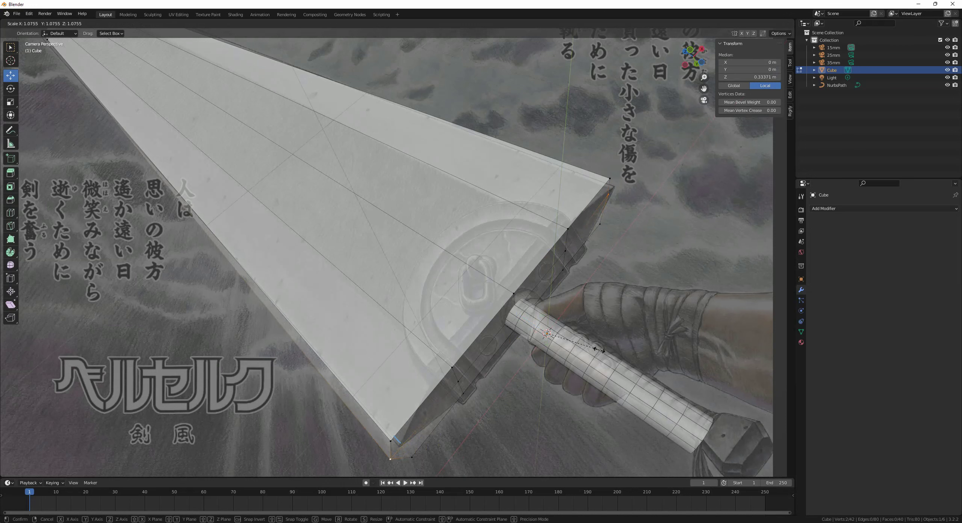
pyautogui.click(590, 348)
pyautogui.hotkey('ctrl', 'z')
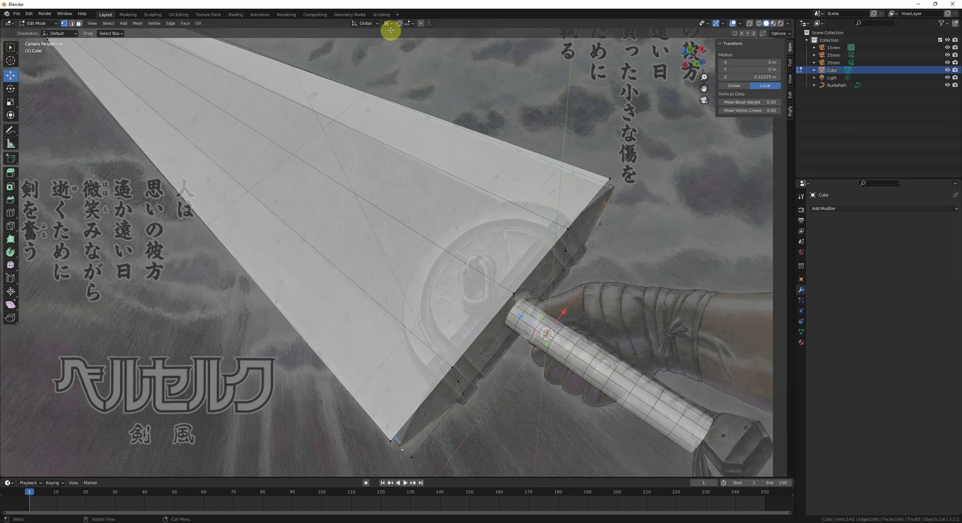
# - Change the transform pivot, scale the two mid-thickness base corner vertices outward by about 1.045, and switch to edge selection
pyautogui.click(389, 25)
pyautogui.click(402, 64)
pyautogui.press('s')
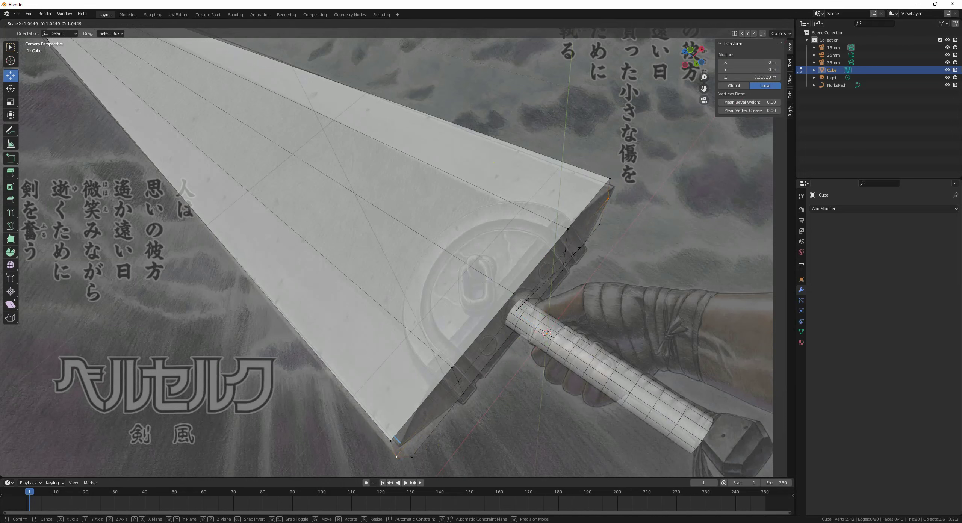
pyautogui.click(578, 251)
pyautogui.press('2')
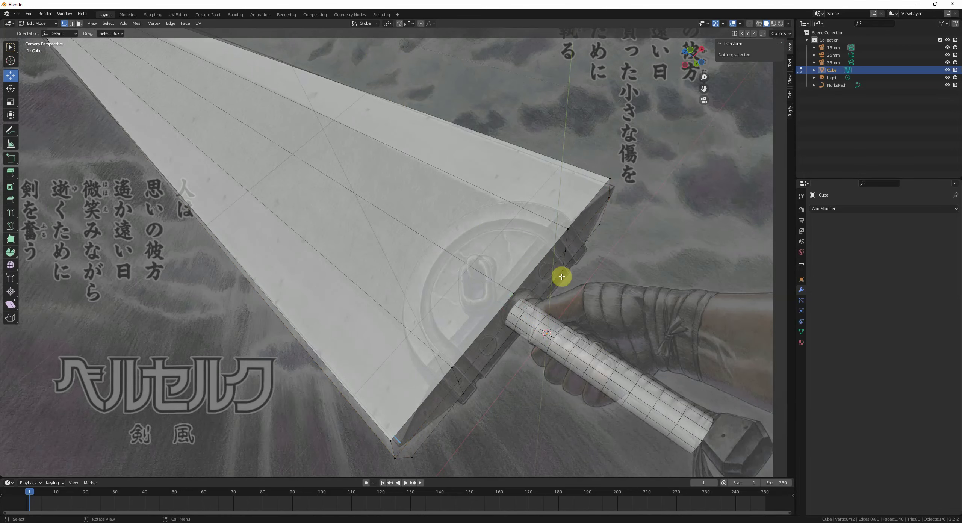
pyautogui.keyDown('alt'); pyautogui.click(581, 167); pyautogui.keyUp('alt')
pyautogui.scroll(4, 599, 219)
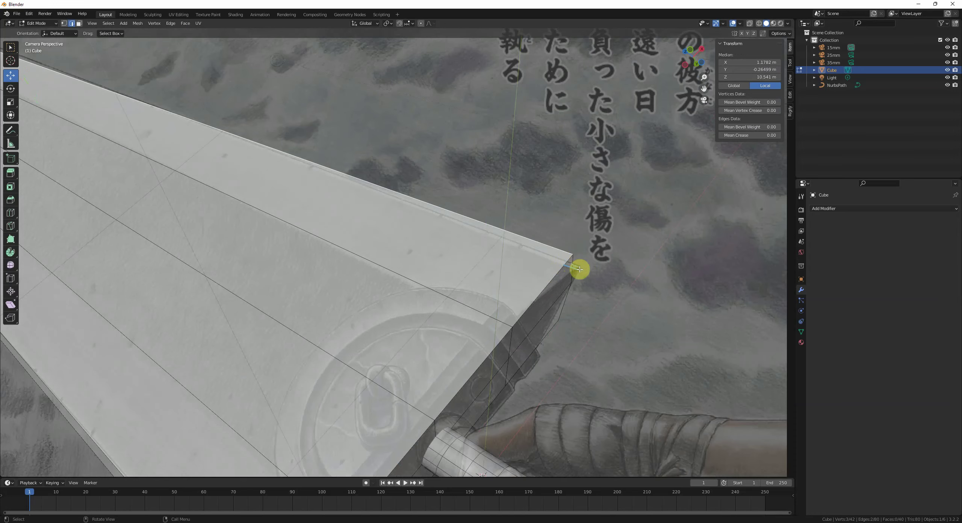
pyautogui.scroll(-3, 251, 178)
pyautogui.keyDown('shift'); pyautogui.moveTo(290, 190); pyautogui.dragTo(498, 262, button='middle'); pyautogui.keyUp('shift')
pyautogui.hotkey('alt', 'a')
# - Select the outline edges on both faces of the blade, along both long sides and around the tip
pyautogui.scroll(-6, 427, 284)
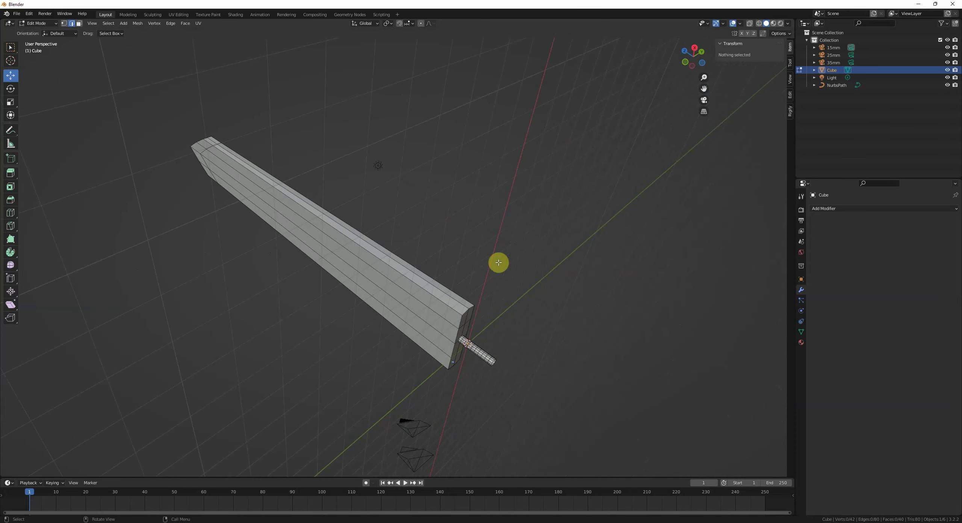
pyautogui.keyDown('alt'); pyautogui.click(402, 277); pyautogui.keyUp('alt')
pyautogui.keyDown('alt'); pyautogui.keyDown('shift'); pyautogui.click(373, 240); pyautogui.keyUp('shift'); pyautogui.keyUp('alt')
pyautogui.keyDown('shift'); pyautogui.moveTo(373, 239); pyautogui.dragTo(424, 249, button='middle'); pyautogui.keyUp('shift')
pyautogui.scroll(3, 352, 171)
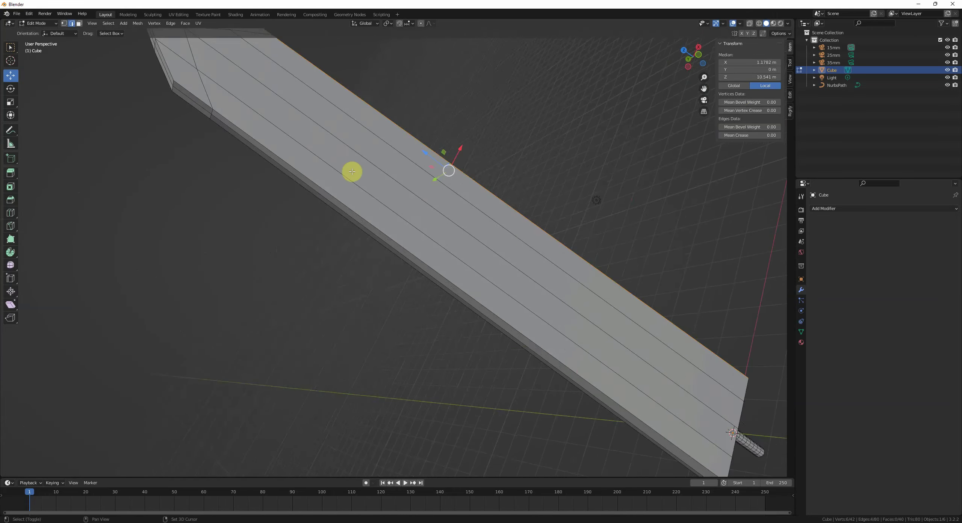
pyautogui.moveTo(352, 172); pyautogui.dragTo(412, 211, button='middle')
pyautogui.keyDown('alt'); pyautogui.keyDown('shift'); pyautogui.click(389, 168); pyautogui.keyUp('shift'); pyautogui.keyUp('alt')
pyautogui.keyDown('alt'); pyautogui.keyDown('shift'); pyautogui.click(402, 216); pyautogui.keyUp('shift'); pyautogui.keyUp('alt')
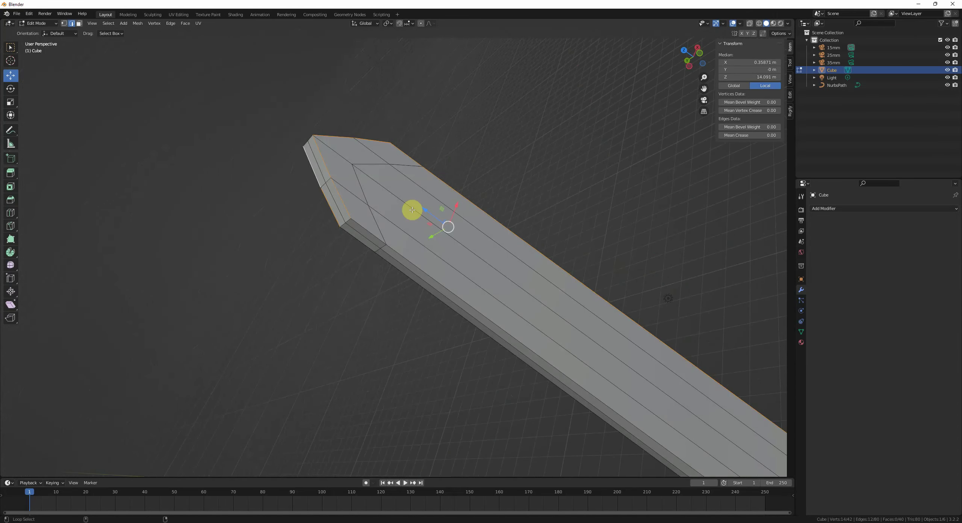
pyautogui.keyDown('alt'); pyautogui.keyDown('shift'); pyautogui.click(358, 224); pyautogui.keyUp('shift'); pyautogui.keyUp('alt')
pyautogui.keyDown('alt'); pyautogui.keyDown('shift'); pyautogui.click(354, 239); pyautogui.keyUp('shift'); pyautogui.keyUp('alt')
pyautogui.moveTo(354, 239); pyautogui.dragTo(462, 322, button='middle')
# - Scale the selected outline edges along global Y in the camera view, fitting their thickness to the reference
pyautogui.press('KP_0')
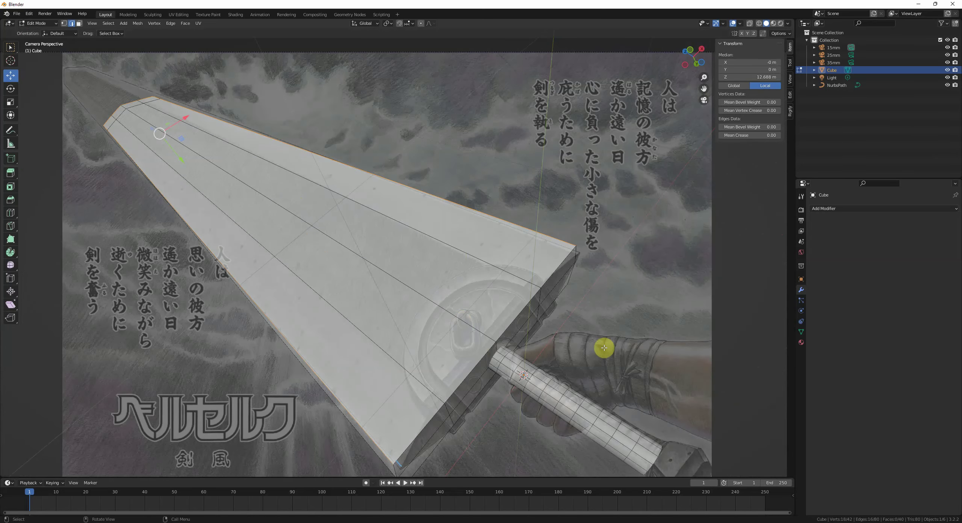
pyautogui.press('s')
pyautogui.press('y')
pyautogui.click(623, 348)
pyautogui.scroll(2, 585, 342)
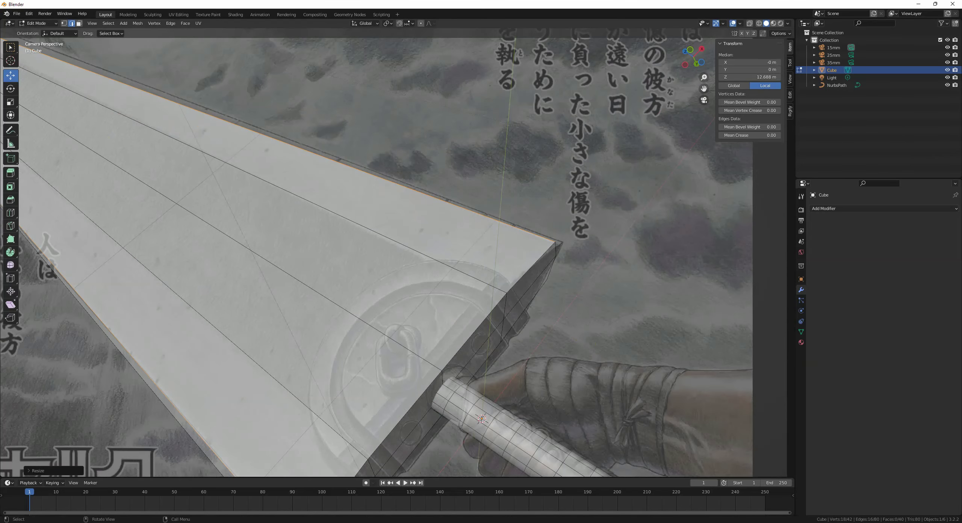
pyautogui.press('s')
pyautogui.press('y')
pyautogui.click(451, 270)
# - Scale the selected outline edges down further along Y until the blade's sides are nearly sharp
pyautogui.keyDown('shift'); pyautogui.moveTo(435, 266); pyautogui.dragTo(332, 265, button='middle'); pyautogui.keyUp('shift')
pyautogui.moveTo(563, 361); pyautogui.dragTo(563, 361, button='middle')
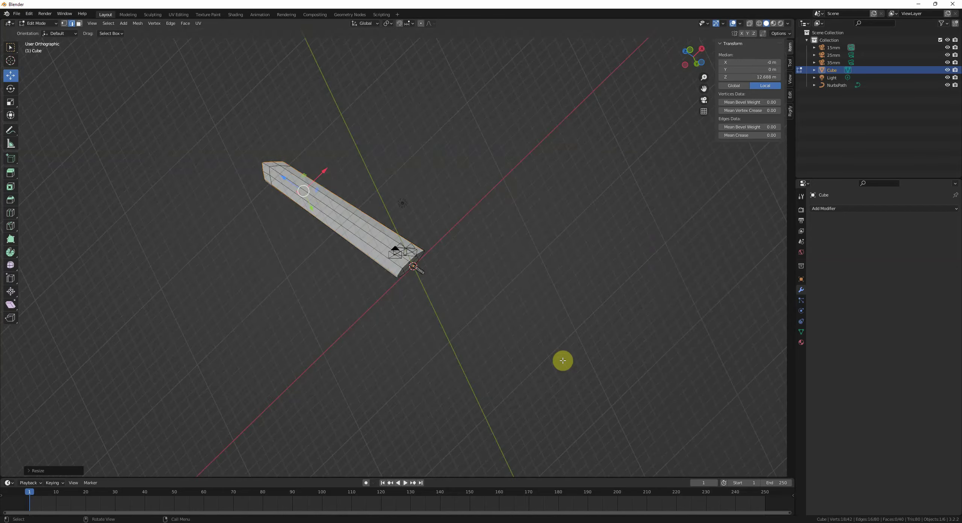
pyautogui.moveTo(457, 391); pyautogui.dragTo(475, 316, button='middle')
pyautogui.scroll(10, 462, 349)
pyautogui.press('s')
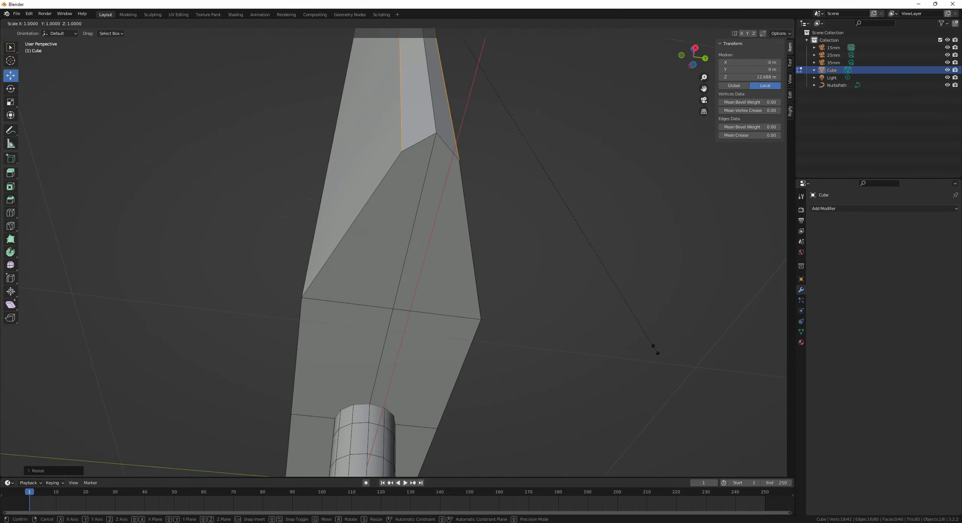
pyautogui.press('y')
pyautogui.click(425, 211)
pyautogui.moveTo(479, 395); pyautogui.dragTo(485, 350, button='middle')
pyautogui.press('s')
pyautogui.press('y')
pyautogui.click(453, 309)
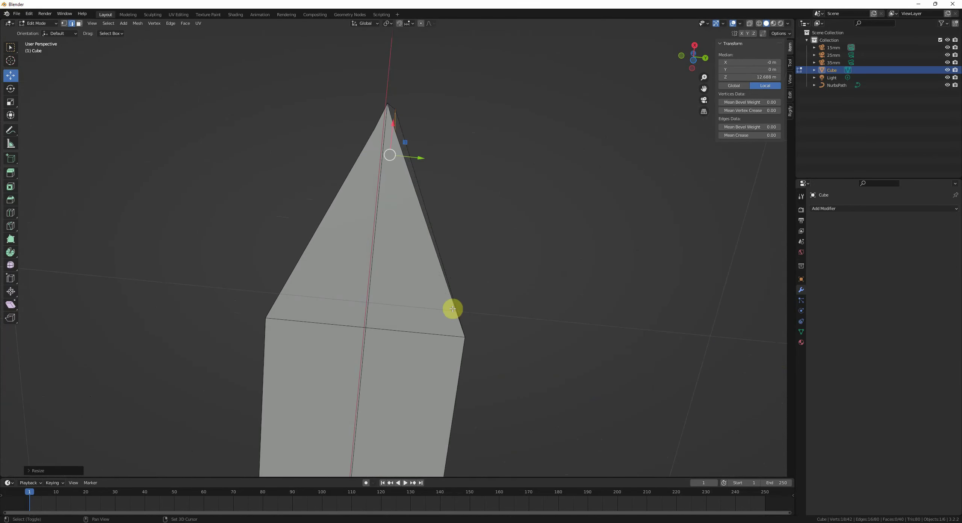
# - Move the mid-thickness vertex at the blade's base corner out along X to 1.544 m and change the snapping setting
pyautogui.moveTo(453, 309); pyautogui.dragTo(475, 369, button='middle')
pyautogui.press('1')
pyautogui.click(440, 364)
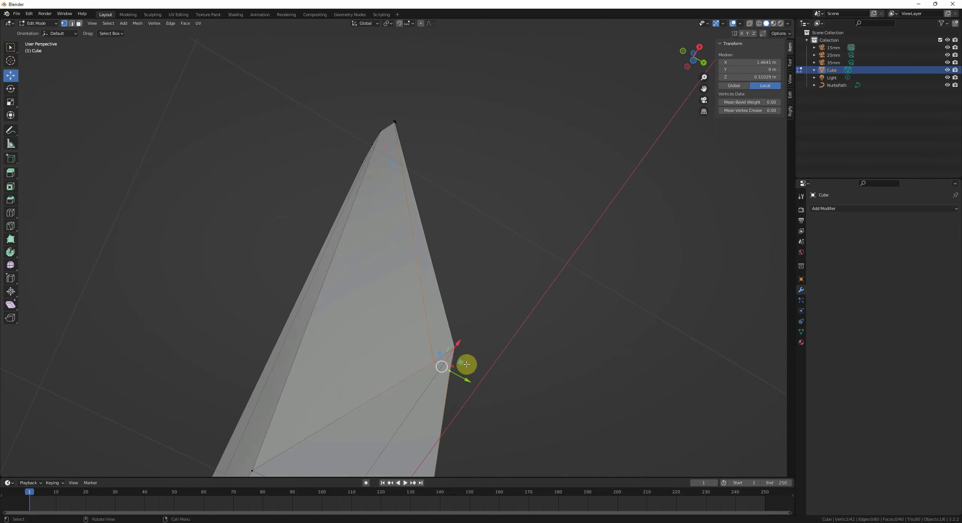
pyautogui.moveTo(457, 340); pyautogui.dragTo(453, 341)
pyautogui.click(409, 19)
pyautogui.click(399, 57)
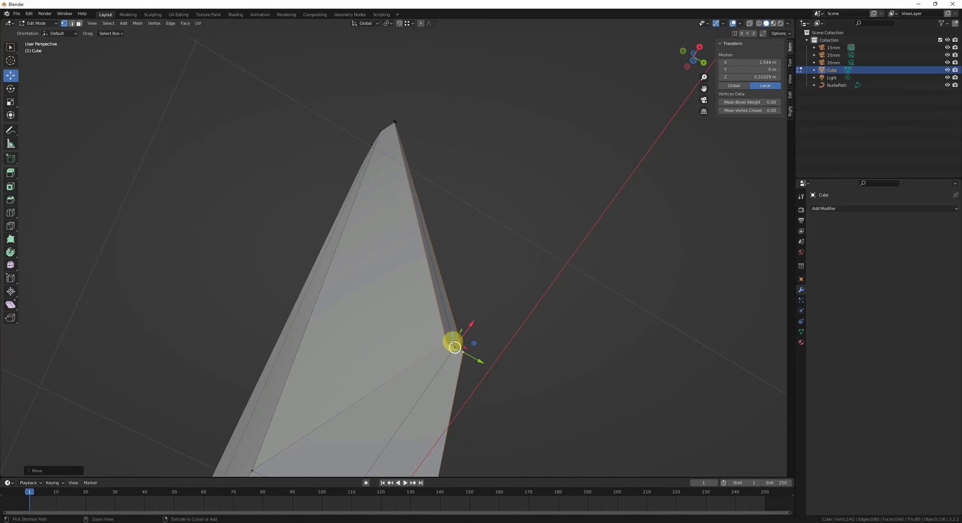
# - Delete all faces of the blade's negative-X half, on the front, back and base
pyautogui.scroll(-4, 452, 341)
pyautogui.moveTo(453, 341); pyautogui.dragTo(460, 331, button='middle')
pyautogui.moveTo(455, 263); pyautogui.dragTo(460, 341, button='middle')
pyautogui.press('3')
pyautogui.moveTo(460, 340); pyautogui.dragTo(433, 328, button='middle')
pyautogui.scroll(-3, 432, 328)
pyautogui.hotkey('alt', 'z')
pyautogui.keyDown('shift'); pyautogui.moveTo(392, 131); pyautogui.dragTo(400, 252, button='middle'); pyautogui.keyUp('shift')
pyautogui.keyDown('alt'); pyautogui.click(388, 176); pyautogui.keyUp('alt')
pyautogui.scroll(-1, 387, 213)
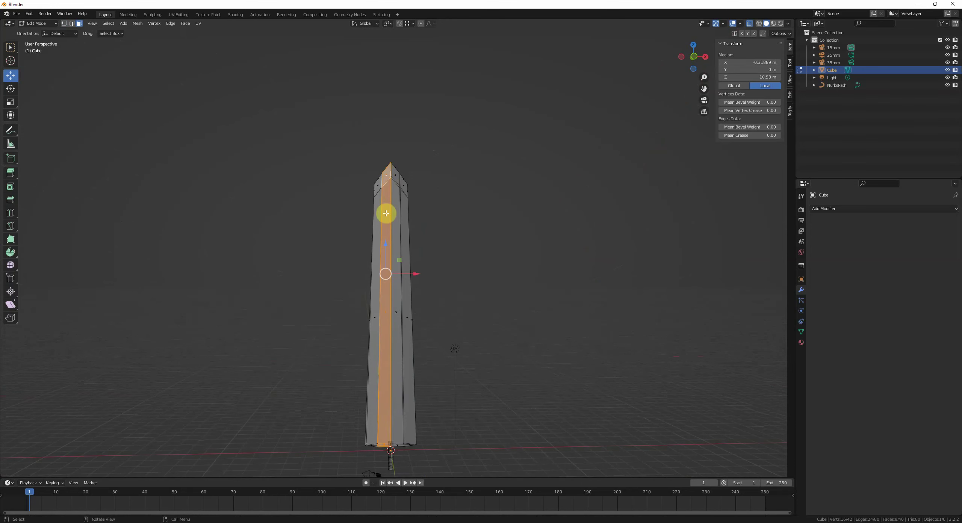
pyautogui.press('c')
pyautogui.scroll(3, 370, 182)
pyautogui.moveTo(368, 180); pyautogui.dragTo(364, 446)
pyautogui.press('Escape')
pyautogui.press('x')
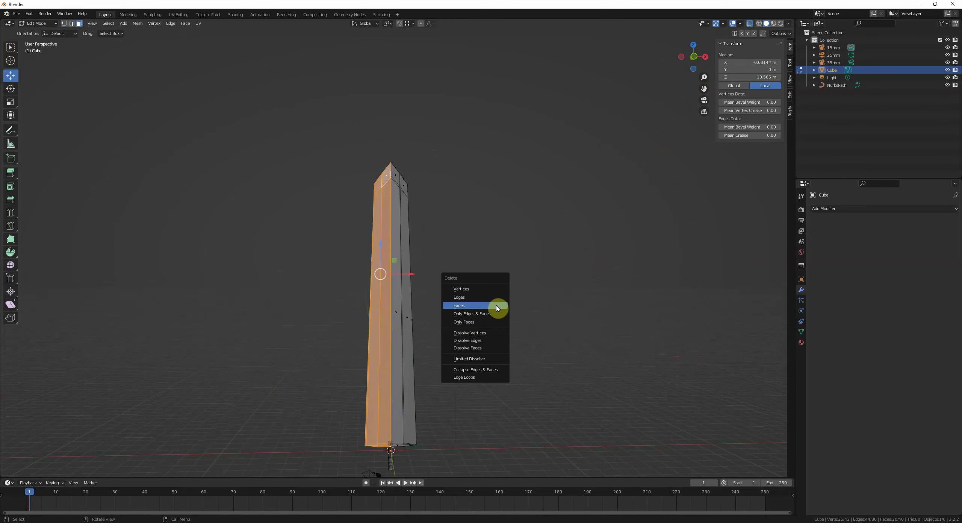
pyautogui.click(497, 307)
pyautogui.hotkey('alt', 'z')
# - Add a Mirror modifier on the X axis to the remaining half of the blade
pyautogui.press('Tab')
pyautogui.press('q')
pyautogui.click(505, 308)
pyautogui.keyDown('shift'); pyautogui.moveTo(483, 346); pyautogui.dragTo(406, 378, button='middle'); pyautogui.keyUp('shift')
# - Select the narrow outer bevel edges along the blade's tip and its long side
pyautogui.press('Tab')
pyautogui.keyDown('alt'); pyautogui.click(406, 187); pyautogui.keyUp('alt')
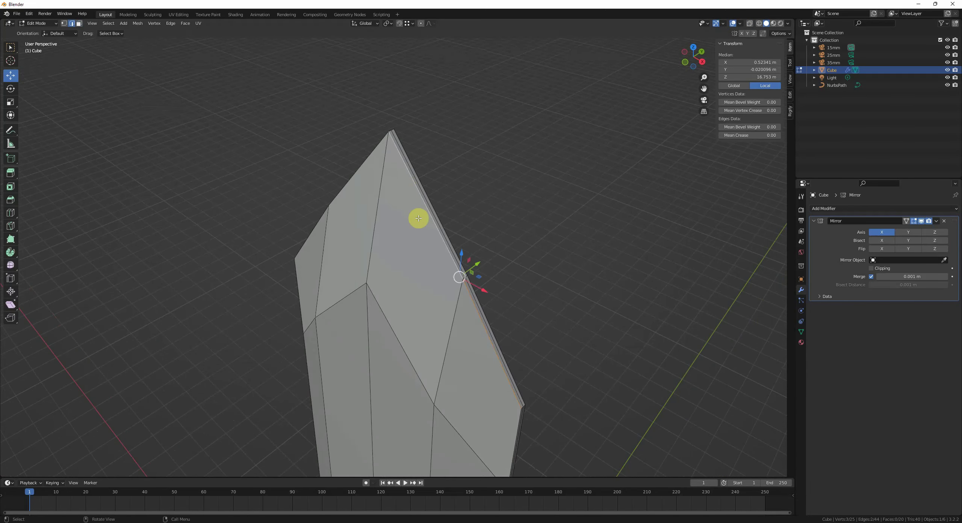
pyautogui.keyDown('alt'); pyautogui.keyDown('shift'); pyautogui.click(506, 419); pyautogui.keyUp('shift'); pyautogui.keyUp('alt')
pyautogui.moveTo(506, 420); pyautogui.dragTo(460, 168, button='middle')
pyautogui.press('Tab')
pyautogui.scroll(-5, 469, 169)
pyautogui.press('Tab')
pyautogui.keyDown('shift'); pyautogui.moveTo(508, 331); pyautogui.dragTo(490, 253, button='middle'); pyautogui.keyUp('shift')
pyautogui.scroll(4, 516, 238)
pyautogui.keyDown('shift'); pyautogui.moveTo(488, 221); pyautogui.dragTo(500, 271, button='middle'); pyautogui.keyUp('shift')
pyautogui.scroll(-3, 500, 271)
# - Edge-slide the selected bevel edges across the blade's side faces to sit close to its outer edge
pyautogui.press('g')
pyautogui.press('g')
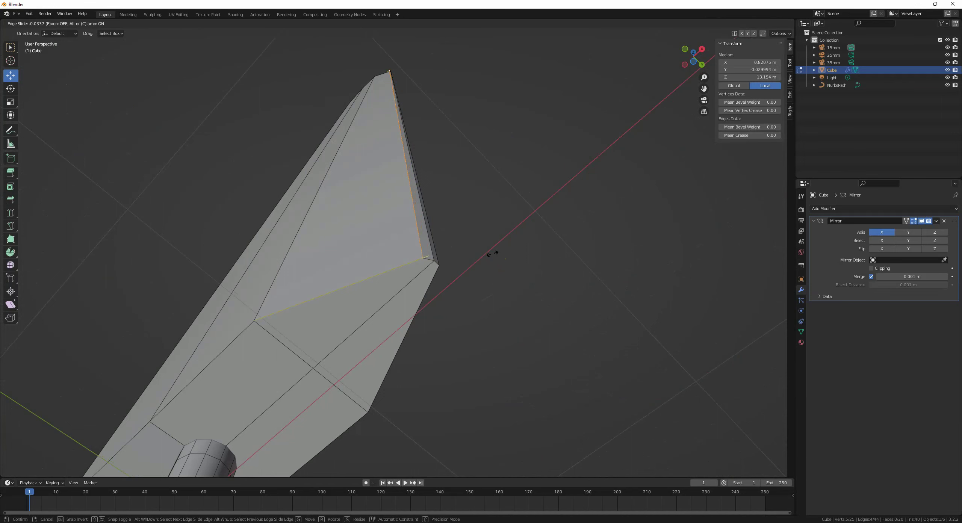
pyautogui.click(492, 254)
pyautogui.press('g')
pyautogui.press('g')
pyautogui.click(409, 283)
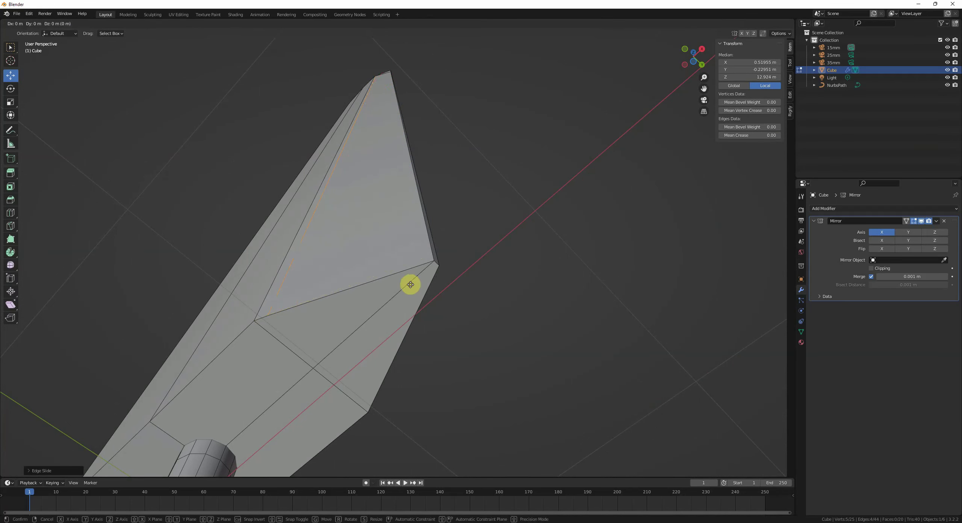
pyautogui.press('g')
pyautogui.press('g')
pyautogui.click(495, 262)
# - Delete the faces on one side of the blade's thickness, keeping only a quarter of the mesh
pyautogui.press('3')
pyautogui.moveTo(489, 267); pyautogui.dragTo(481, 267, button='middle')
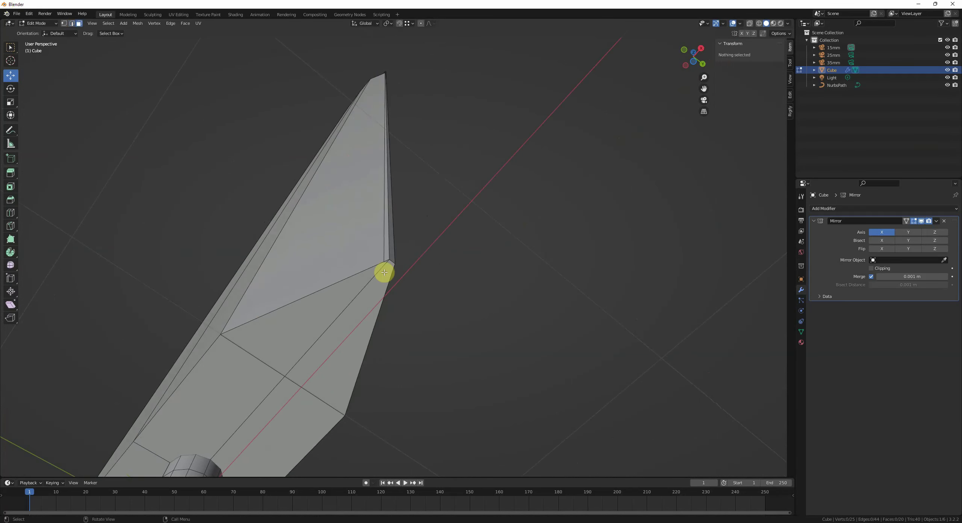
pyautogui.keyDown('alt'); pyautogui.click(390, 264); pyautogui.keyUp('alt')
pyautogui.moveTo(406, 263); pyautogui.dragTo(494, 182, button='middle')
pyautogui.hotkey('alt', 'a')
pyautogui.keyDown('alt'); pyautogui.click(504, 173); pyautogui.keyUp('alt')
pyautogui.press('x')
pyautogui.click(493, 182)
pyautogui.press('l')
pyautogui.press('x')
pyautogui.click(484, 241)
# - Enable the Y axis in the blade's Mirror modifier to rebuild the opposite side of its thickness
pyautogui.press('Tab')
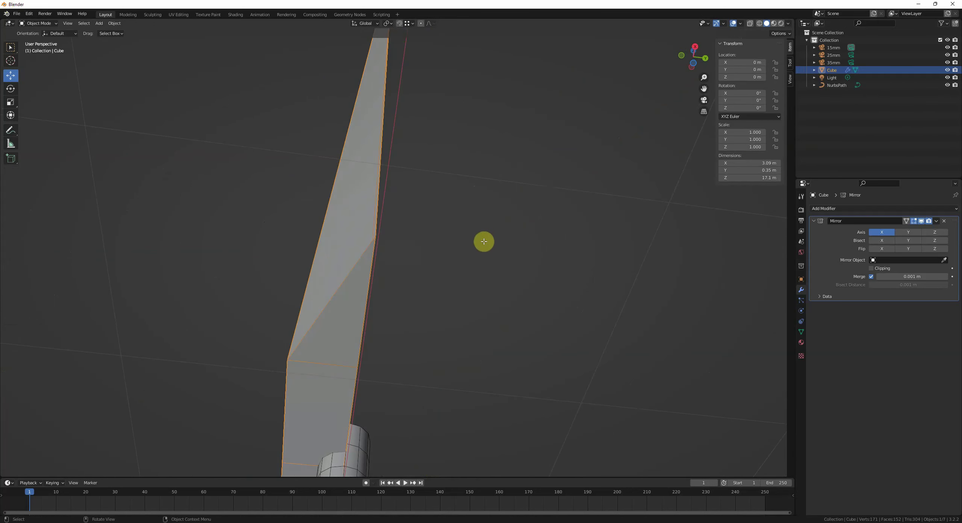
pyautogui.click(903, 234)
pyautogui.click(495, 276)
pyautogui.moveTo(496, 276); pyautogui.dragTo(605, 320, button='middle')
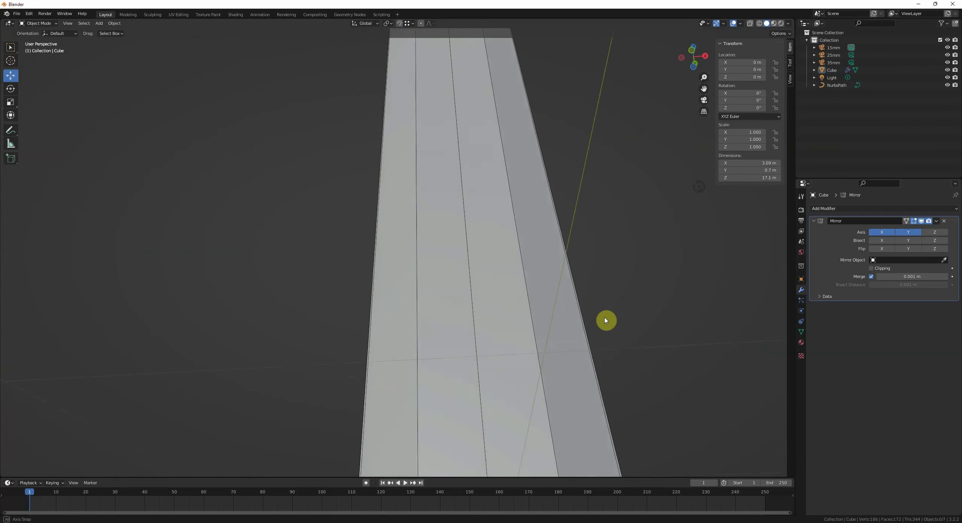
pyautogui.scroll(-6, 622, 365)
pyautogui.moveTo(524, 301); pyautogui.dragTo(474, 307, button='middle')
# - Select the vertices midway along the tip's slanted outer edge and slide them down to the tip's outer corner
pyautogui.press('Tab')
pyautogui.scroll(2, 475, 307)
pyautogui.scroll(1, 468, 287)
pyautogui.hotkey('alt', 'z')
pyautogui.moveTo(399, 173); pyautogui.dragTo(466, 287)
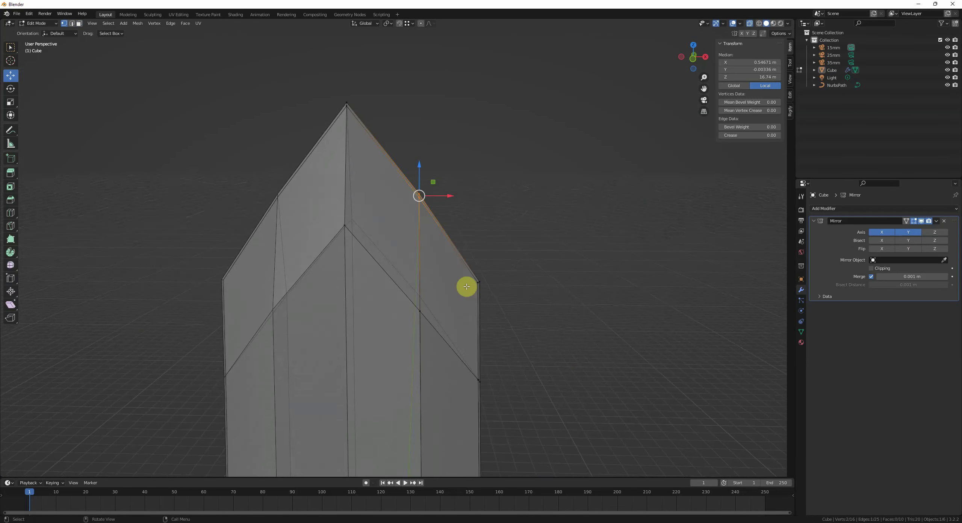
pyautogui.moveTo(466, 287); pyautogui.dragTo(447, 219, button='middle')
pyautogui.press('g')
pyautogui.press('g')
pyautogui.click(497, 324)
pyautogui.click(499, 331)
# - Enable Auto Merge Vertices and merge the overlapping vertices at the tip's outer corner by distance
pyautogui.press('q')
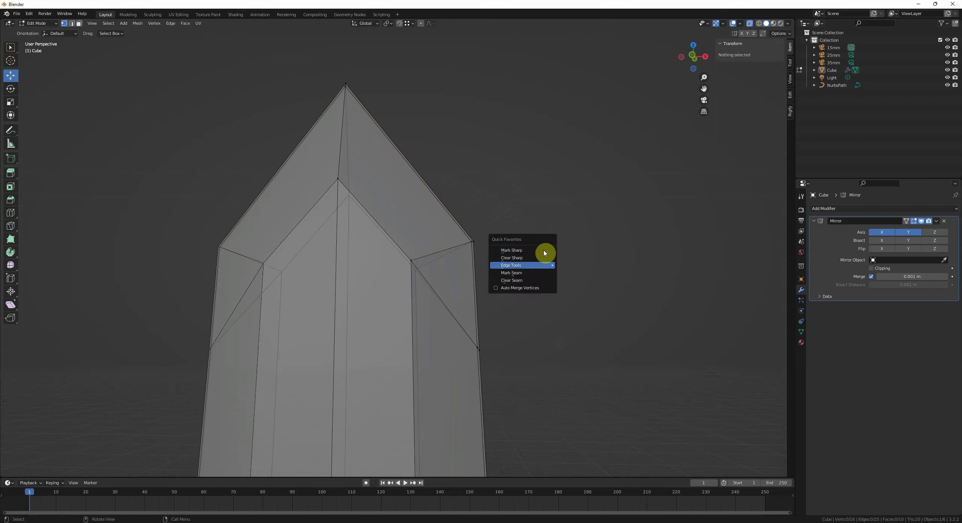
pyautogui.click(521, 288)
pyautogui.moveTo(492, 255); pyautogui.dragTo(459, 228)
pyautogui.press('m')
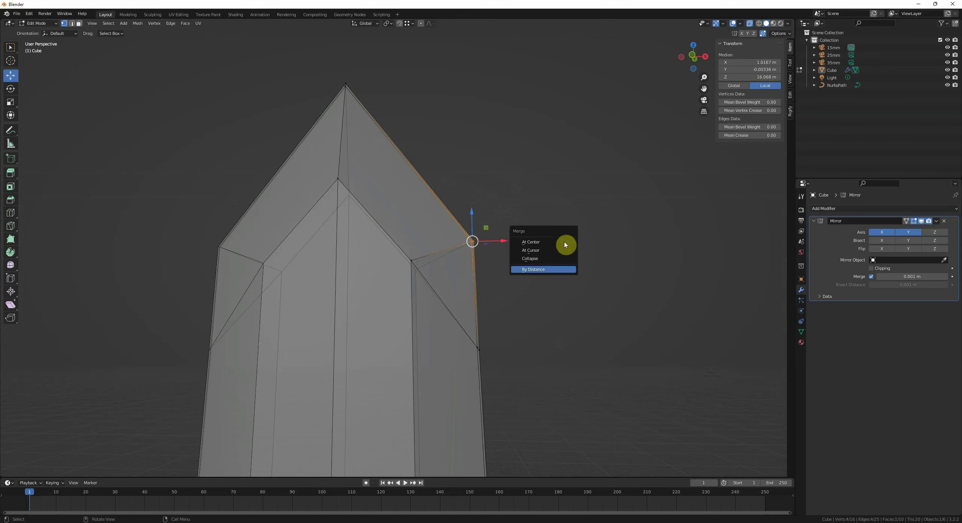
pyautogui.click(536, 269)
pyautogui.moveTo(501, 243); pyautogui.dragTo(494, 284, button='middle')
pyautogui.click(507, 243)
# - Select the vertices on the blade's long side just below the tip corner and slide them up into that corner
pyautogui.press('c')
pyautogui.click(491, 340)
pyautogui.rightClick(506, 341)
pyautogui.press('g')
pyautogui.press('g')
pyautogui.click(490, 101)
pyautogui.press('g')
pyautogui.press('g')
pyautogui.click(496, 67)
pyautogui.scroll(-5, 497, 263)
pyautogui.press('g')
pyautogui.press('g')
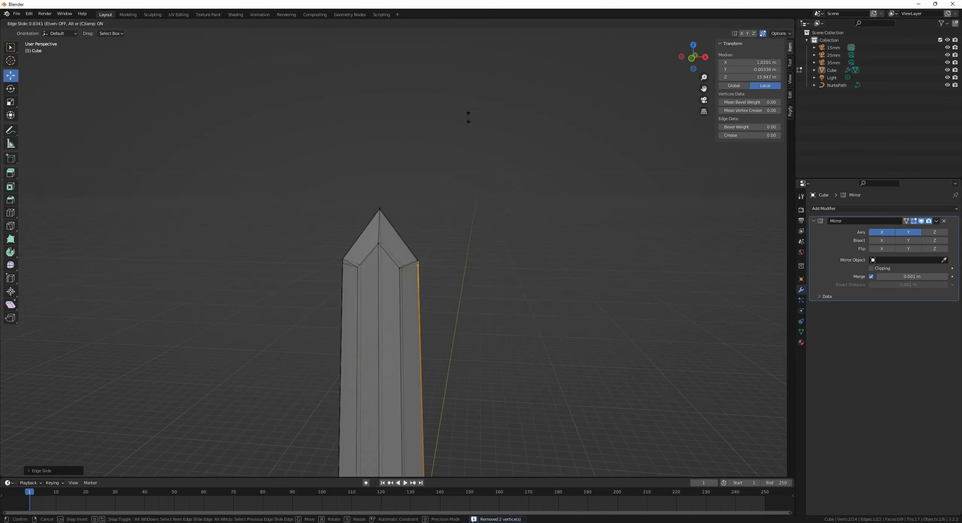
pyautogui.click(468, 117)
pyautogui.hotkey('alt', 'a')
pyautogui.moveTo(419, 269); pyautogui.dragTo(423, 269, button='middle')
pyautogui.scroll(3, 436, 272)
pyautogui.hotkey('alt', 'z')
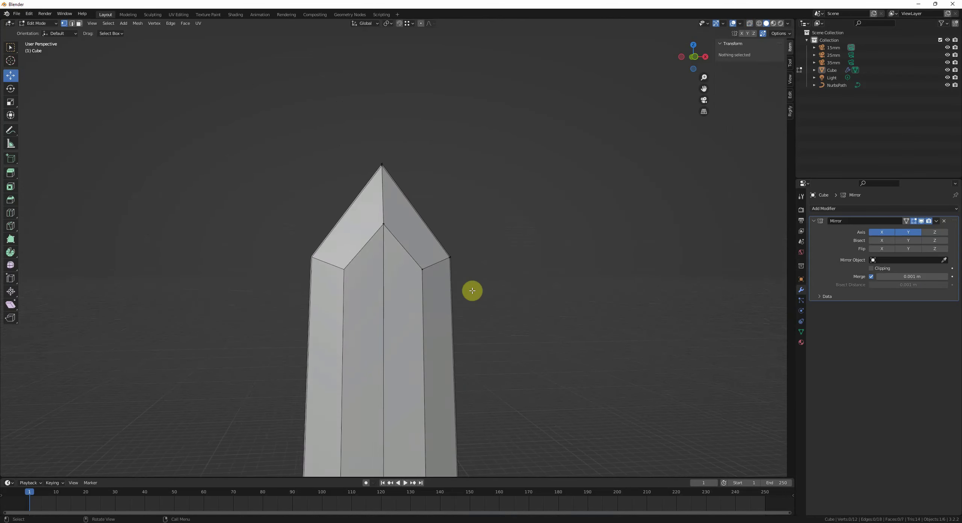
# - Return to object mode, turn off the wireframe overlay, and inspect the blade's tip and full length
pyautogui.press('Tab')
pyautogui.moveTo(473, 291)
pyautogui.mouseDown(button='middle')
pyautogui.moveTo(432, 294)
pyautogui.moveTo(468, 275)
pyautogui.mouseUp(button='middle')
pyautogui.moveTo(469, 275); pyautogui.dragTo(453, 280, button='middle')
pyautogui.click(740, 23)
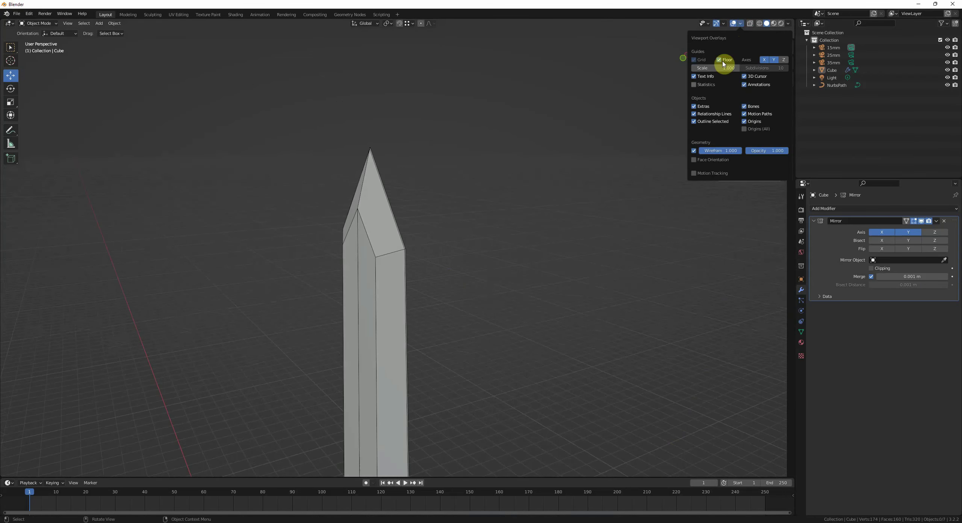
pyautogui.click(694, 150)
pyautogui.moveTo(383, 229); pyautogui.dragTo(427, 226, button='middle')
pyautogui.click(429, 226)
pyautogui.moveTo(453, 256); pyautogui.dragTo(462, 225, button='middle')
pyautogui.scroll(-6, 541, 300)
pyautogui.keyDown('shift'); pyautogui.moveTo(550, 311); pyautogui.dragTo(562, 196, button='middle'); pyautogui.keyUp('shift')
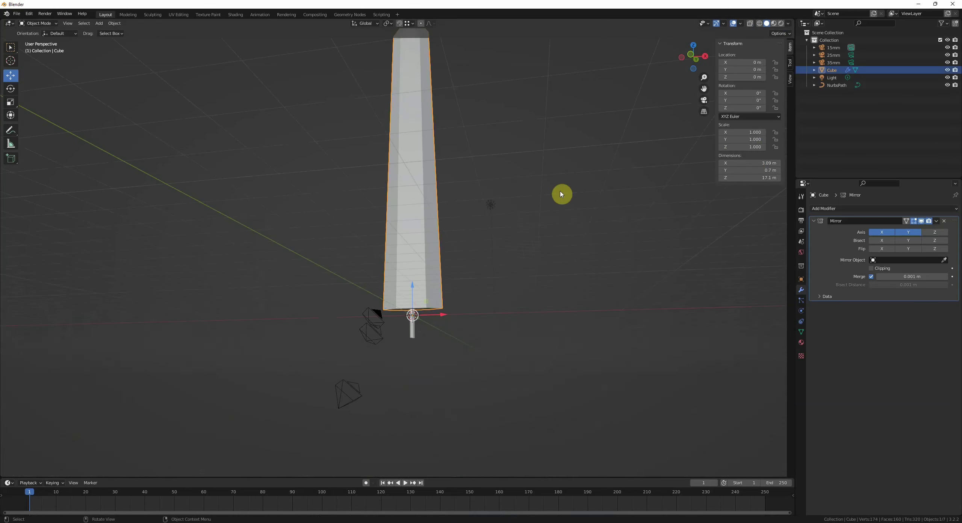
# - Scale the blade along X to about 1.018 in the camera view, matching its width to the reference
pyautogui.scroll(-3, 520, 206)
pyautogui.press('KP_0')
pyautogui.keyDown('shift'); pyautogui.moveTo(481, 289); pyautogui.dragTo(541, 254, button='middle'); pyautogui.keyUp('shift')
pyautogui.scroll(-1, 516, 248)
pyautogui.scroll(-2, 539, 241)
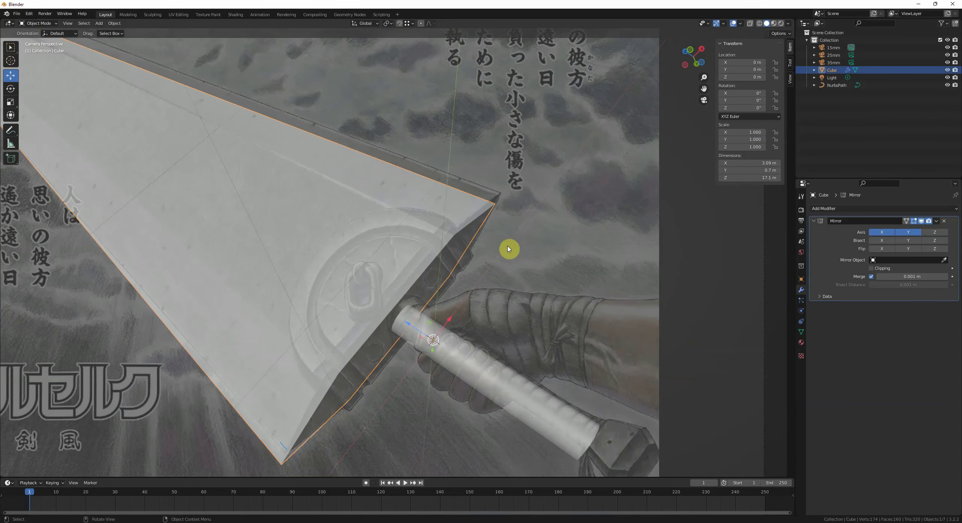
pyautogui.press('x')
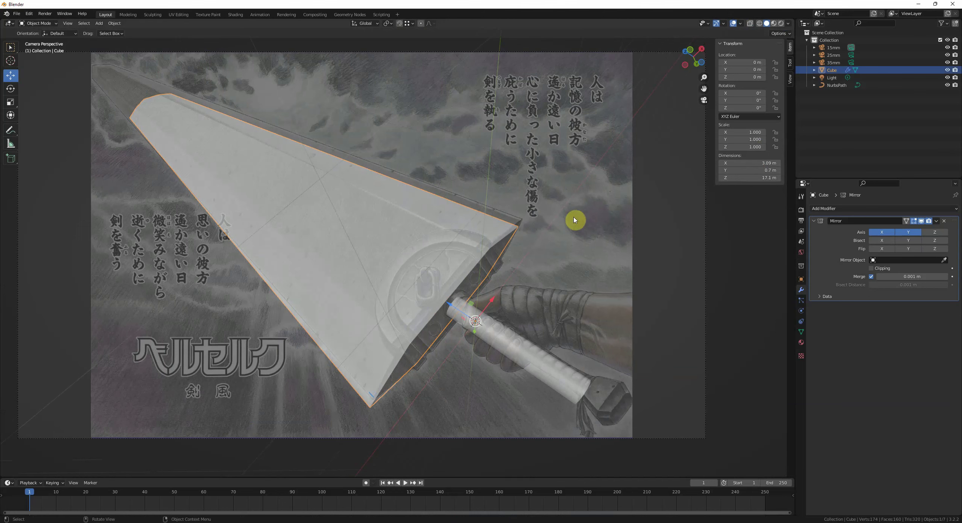
pyautogui.press('s')
pyautogui.press('x')
pyautogui.click(537, 236)
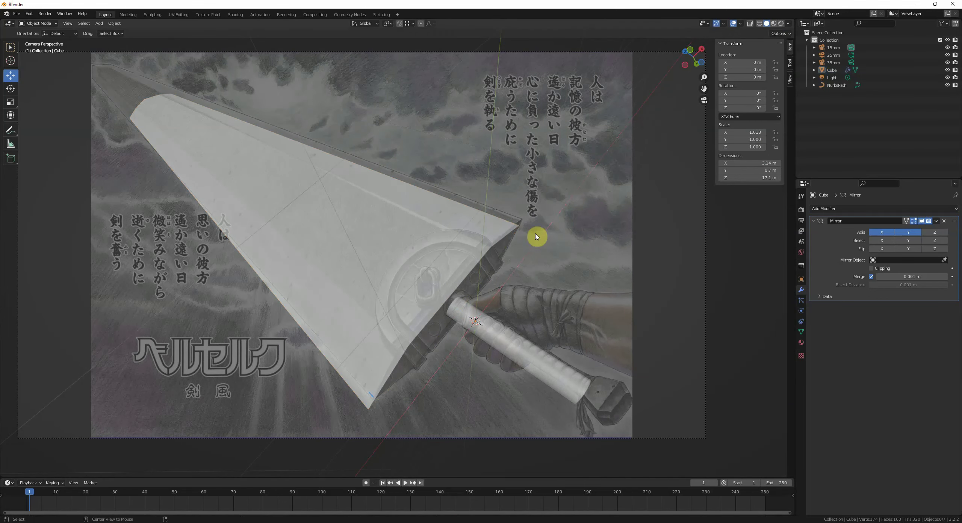
pyautogui.scroll(1, 555, 250)
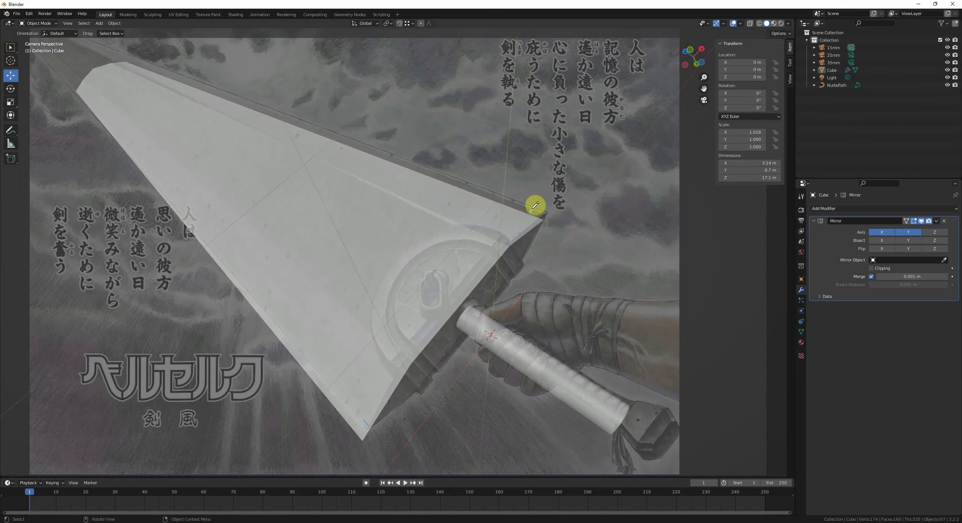
pyautogui.scroll(-1, 334, 364)
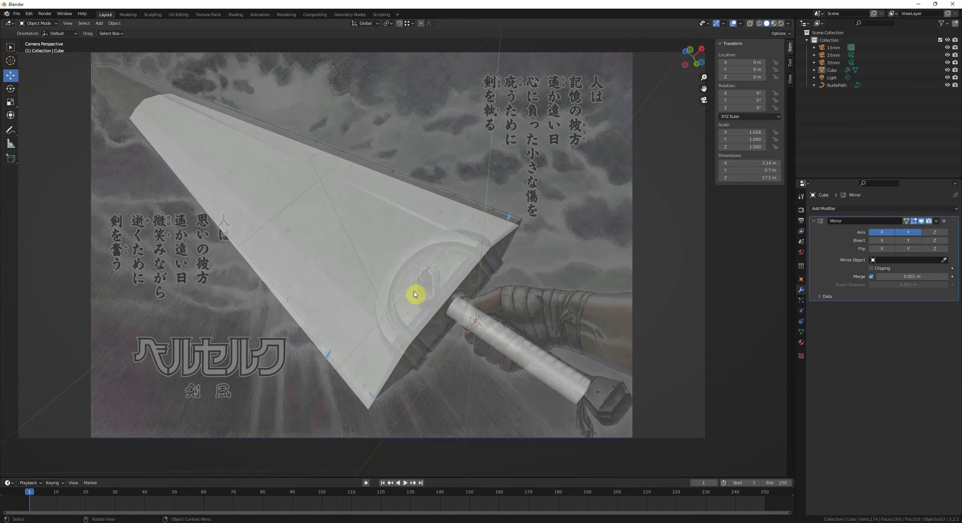
pyautogui.keyDown('shift'); pyautogui.moveTo(415, 294); pyautogui.dragTo(386, 297, button='middle'); pyautogui.keyUp('shift')
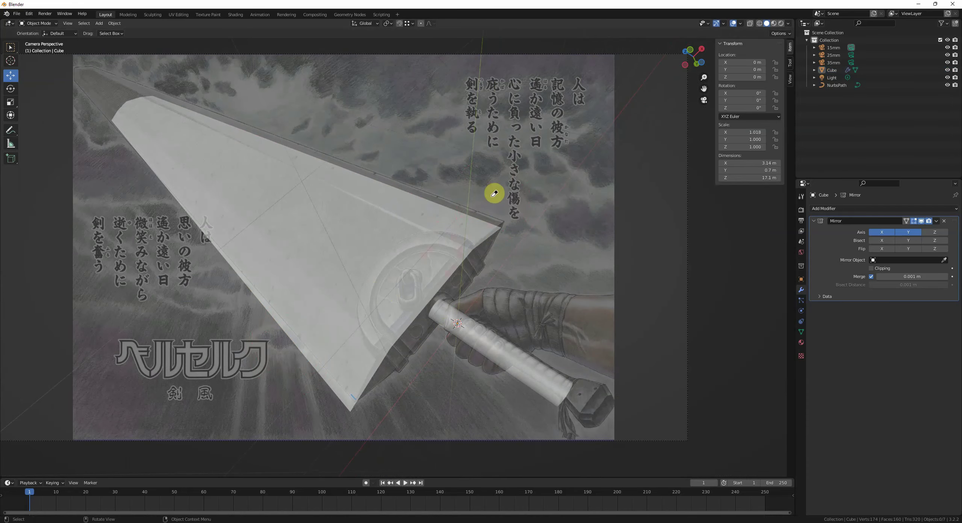
# - Select the 15mm camera and move it by about 0.1 m to realign the blade and handle with the reference
pyautogui.scroll(-1, 485, 218)
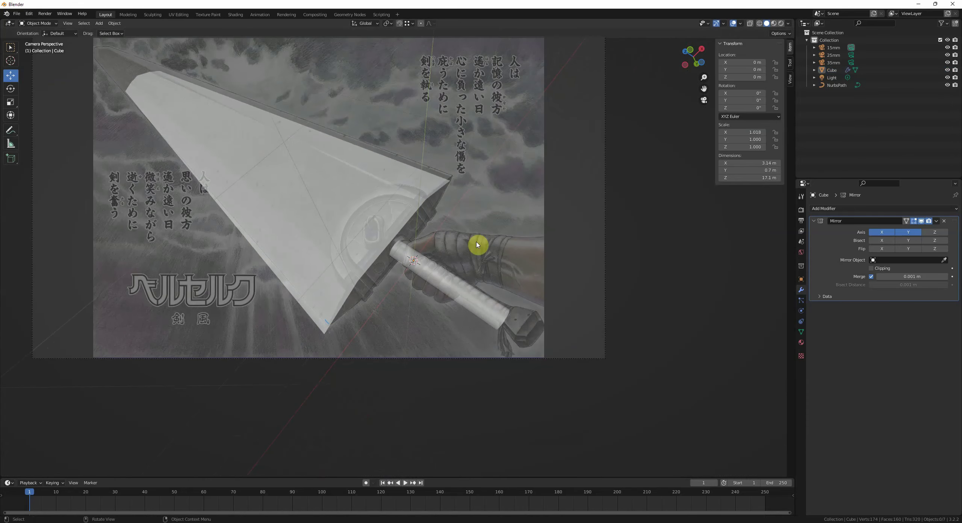
pyautogui.scroll(3, 409, 215)
pyautogui.click(456, 252)
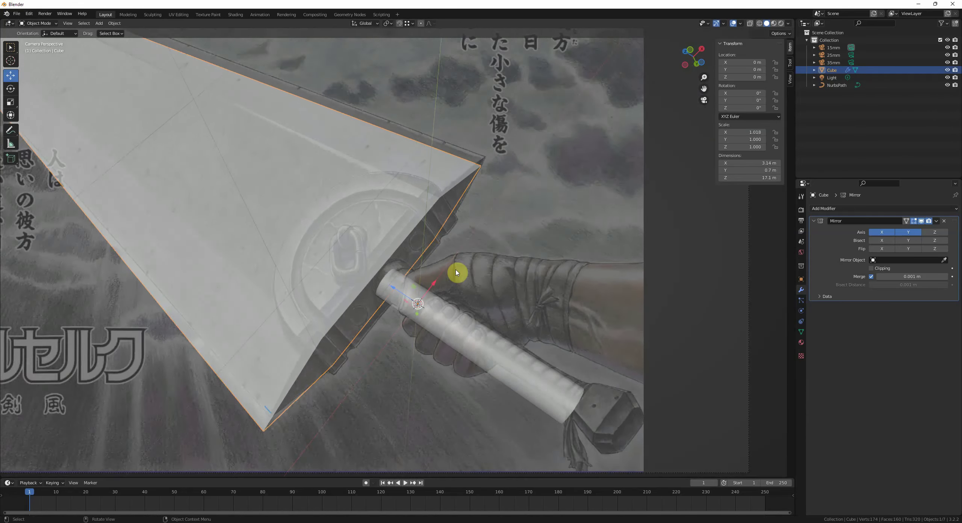
pyautogui.scroll(-2, 463, 273)
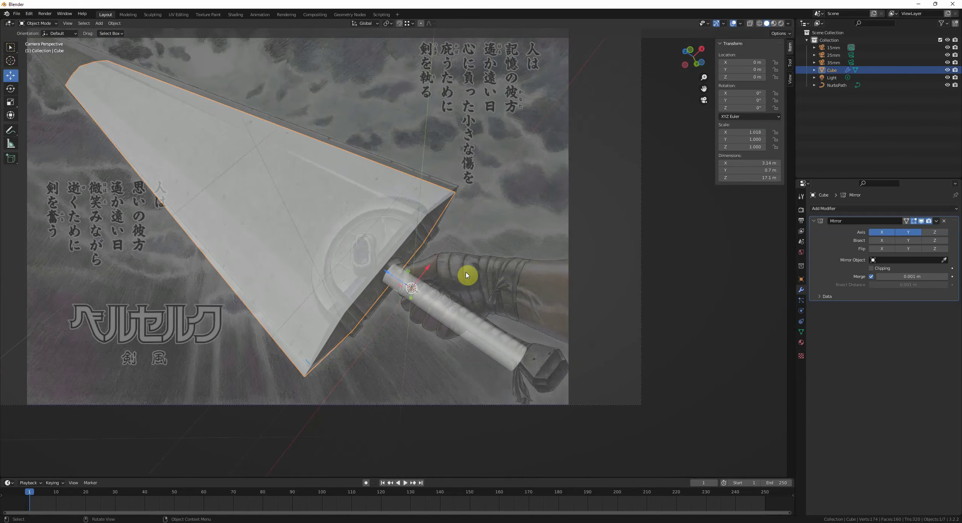
pyautogui.keyDown('shift'); pyautogui.moveTo(468, 272); pyautogui.dragTo(493, 284, button='middle'); pyautogui.keyUp('shift')
pyautogui.click(654, 250)
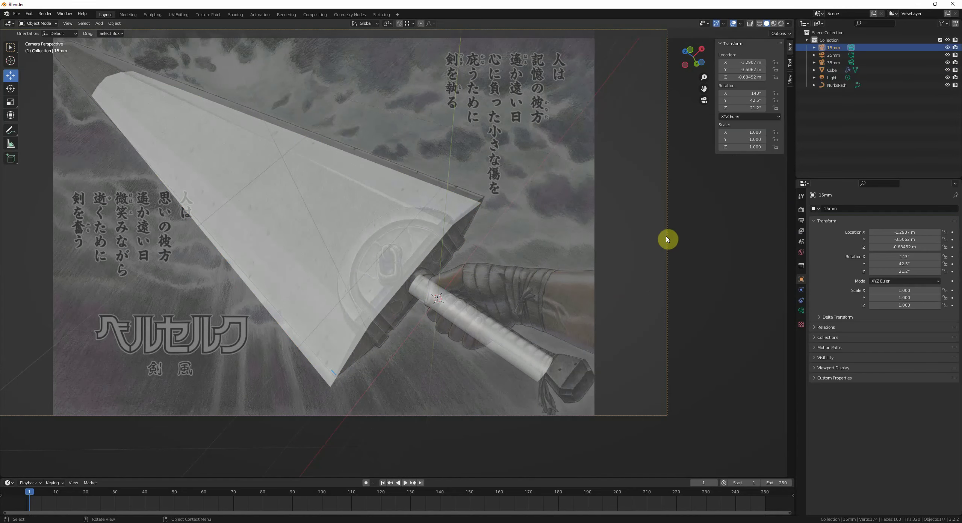
pyautogui.scroll(2, 501, 250)
pyautogui.press('g')
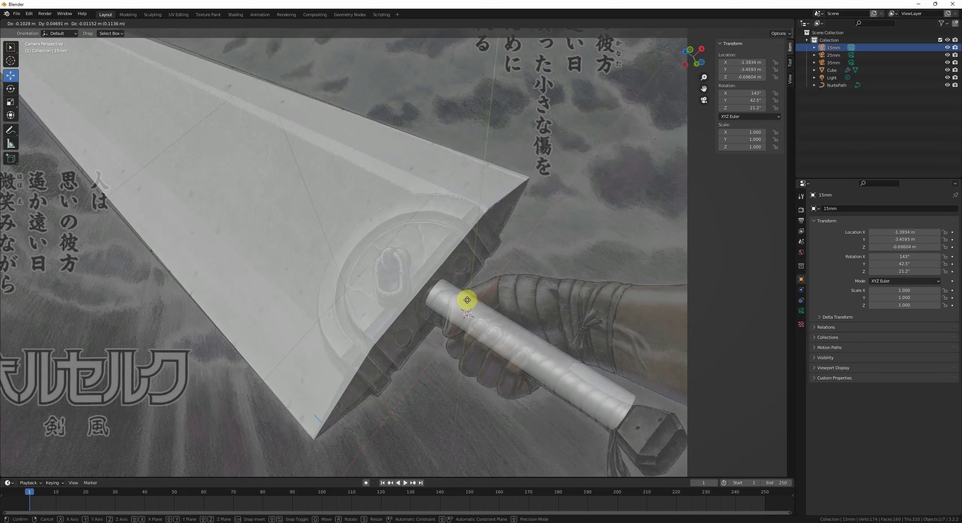
pyautogui.click(480, 301)
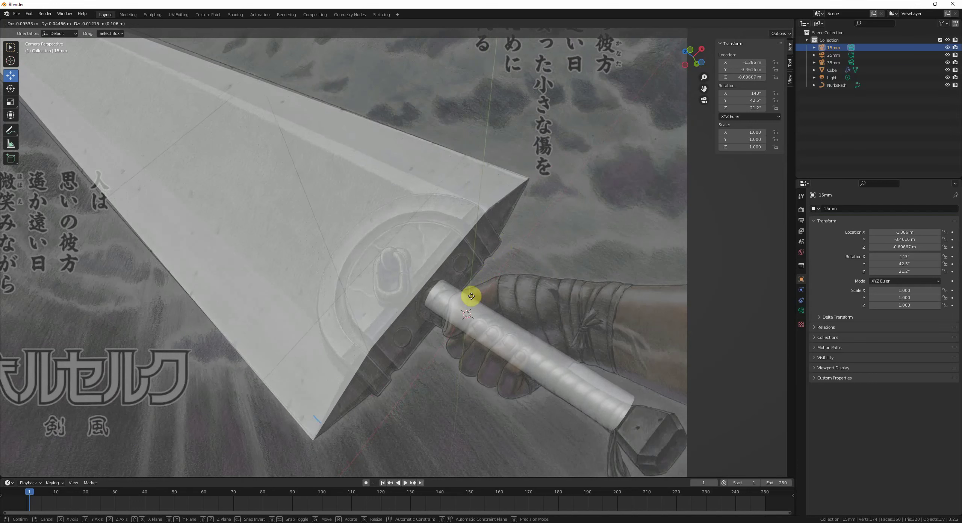
# - Examine how the blade's outline, base and handle line up with the reference image in the camera view
pyautogui.click(405, 331)
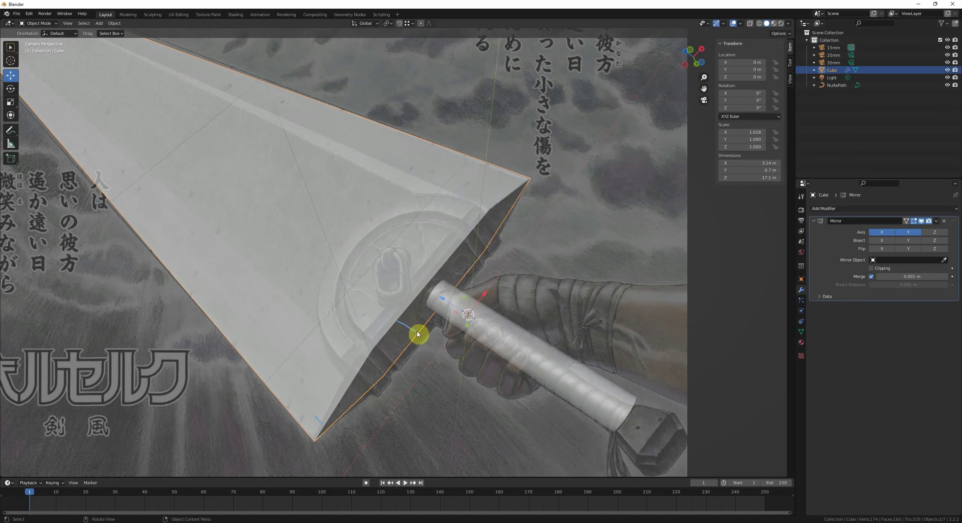
pyautogui.scroll(-3, 420, 322)
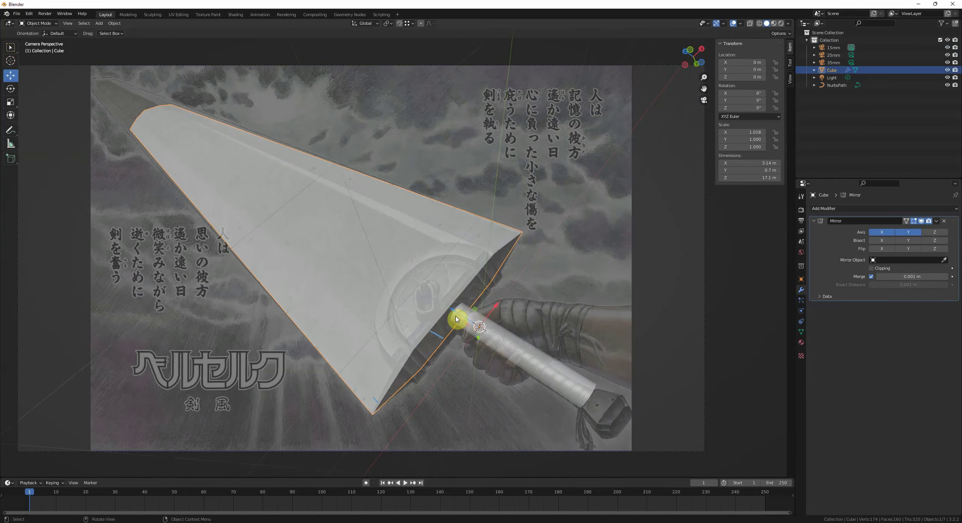
pyautogui.click(506, 271)
pyautogui.keyDown('shift'); pyautogui.moveTo(524, 327); pyautogui.dragTo(496, 292, button='middle'); pyautogui.keyUp('shift')
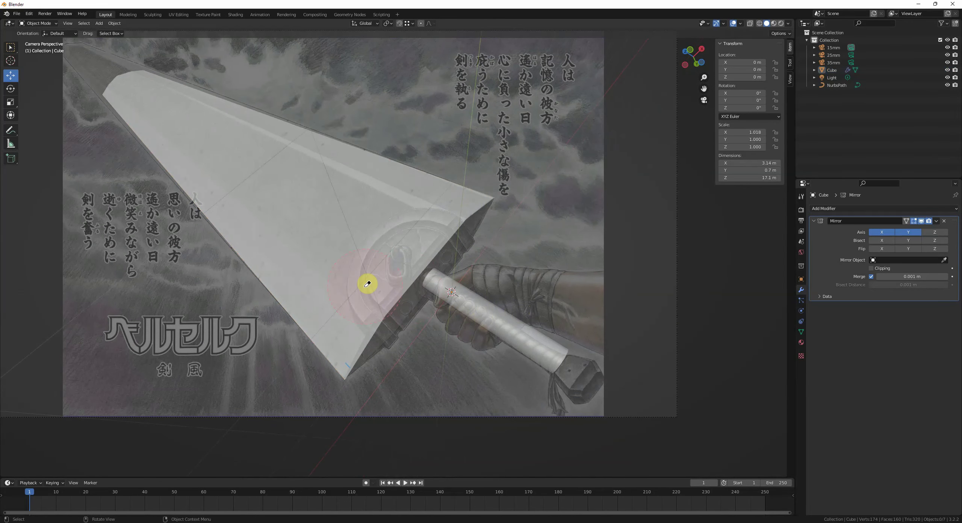
pyautogui.scroll(2, 367, 285)
pyautogui.scroll(-3, 367, 321)
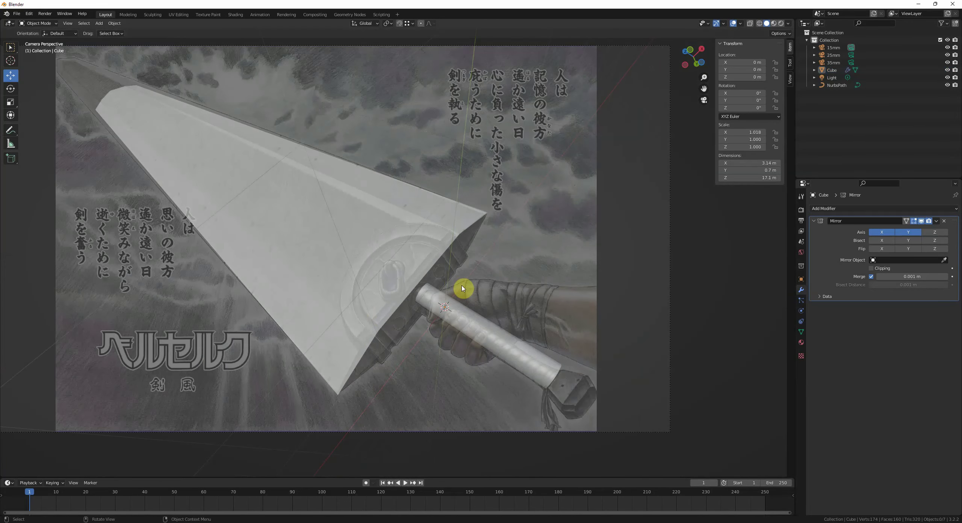
pyautogui.scroll(3, 391, 258)
# - Select the blade's central base edge in edit mode, place the 3D cursor on it, and return to object mode
pyautogui.keyDown('shift'); pyautogui.moveTo(314, 326); pyautogui.dragTo(322, 300, button='middle'); pyautogui.keyUp('shift')
pyautogui.click(322, 300)
pyautogui.press('Tab')
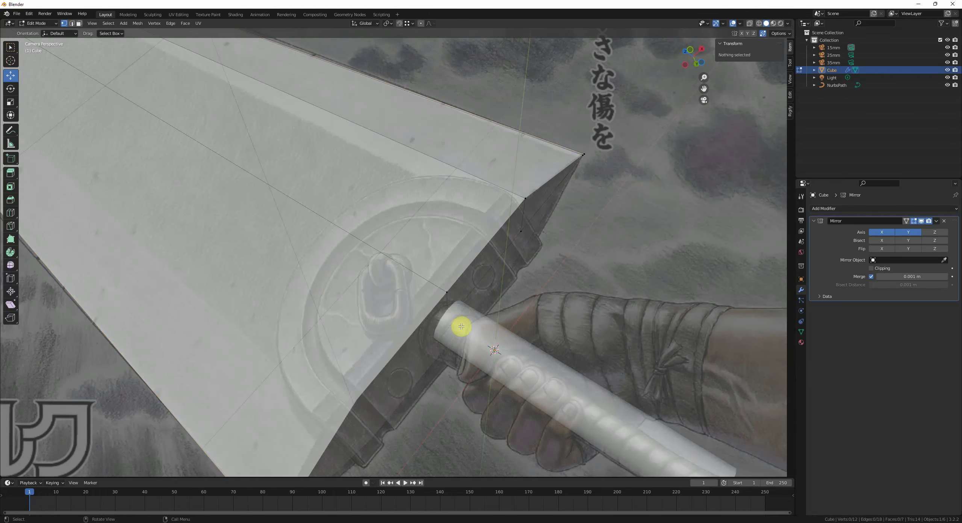
pyautogui.scroll(-1, 438, 321)
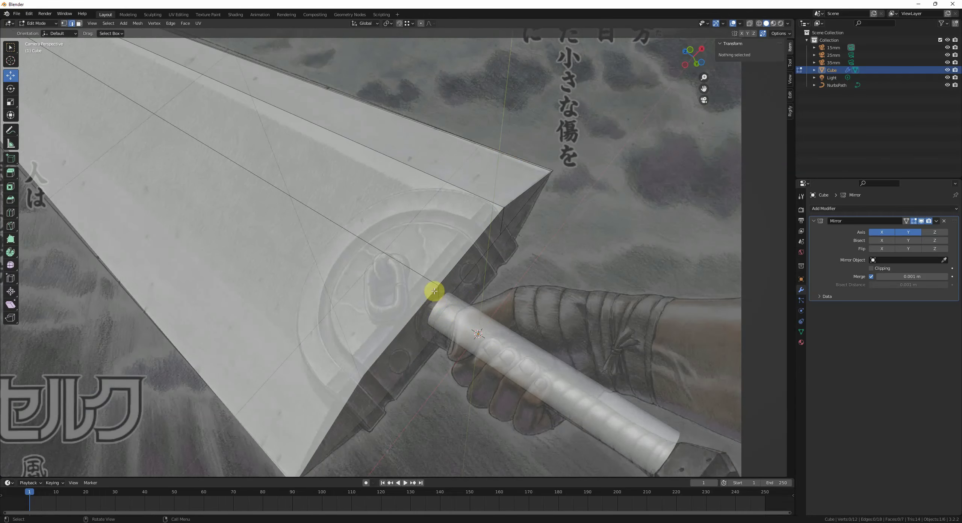
pyautogui.click(434, 291)
pyautogui.scroll(-1, 455, 308)
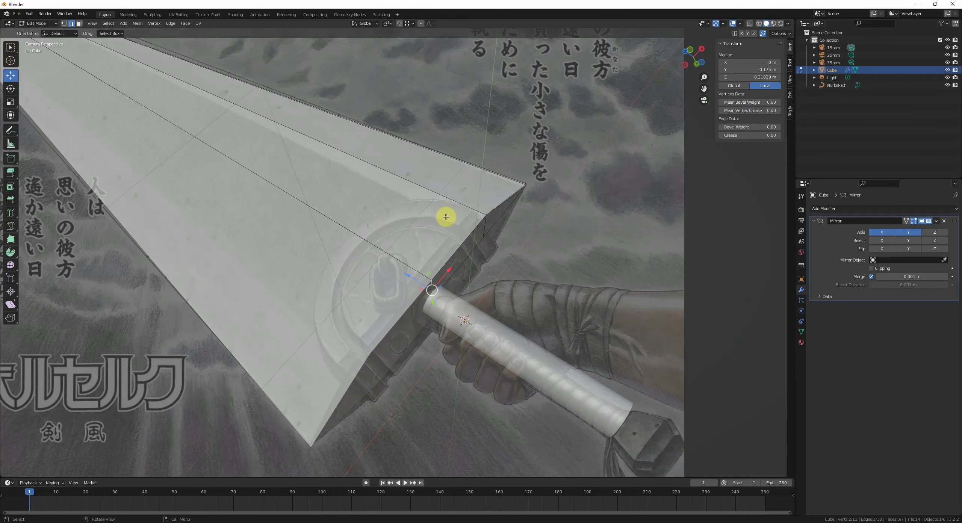
pyautogui.press('Tab')
# - Add a cylinder mesh at the 3D cursor and rotate it 90° about the X axis
pyautogui.hotkey('shift', 'a')
pyautogui.moveTo(514, 309)
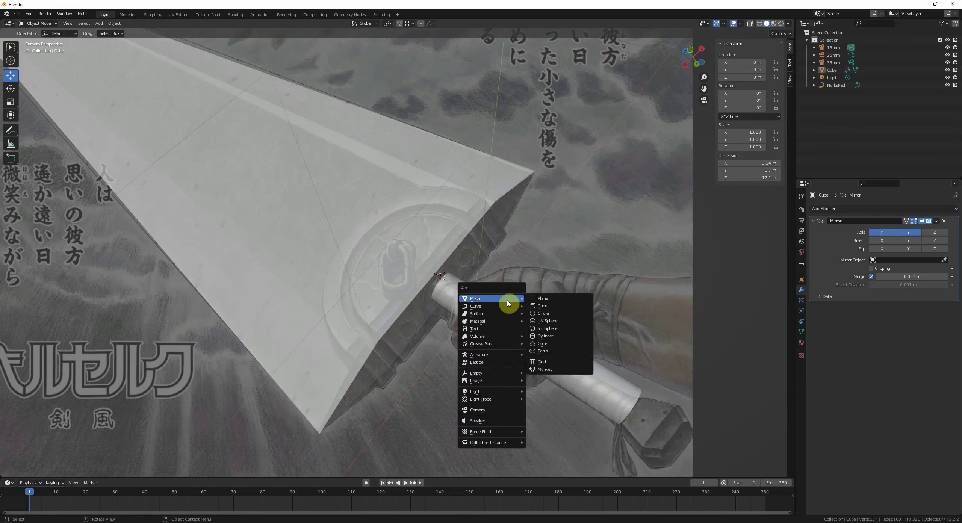
pyautogui.click(560, 335)
pyautogui.click(27, 471)
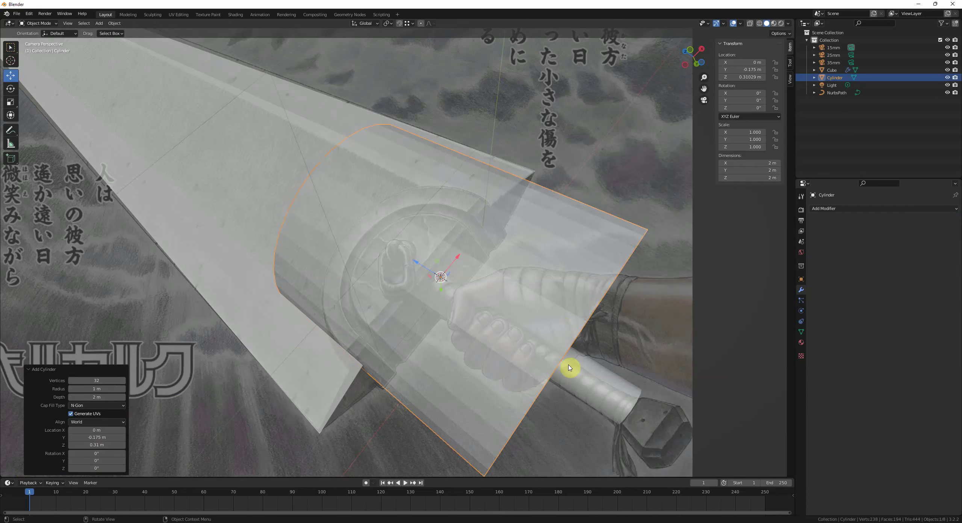
pyautogui.moveTo(598, 358); pyautogui.dragTo(536, 379, button='middle')
pyautogui.scroll(-3, 580, 374)
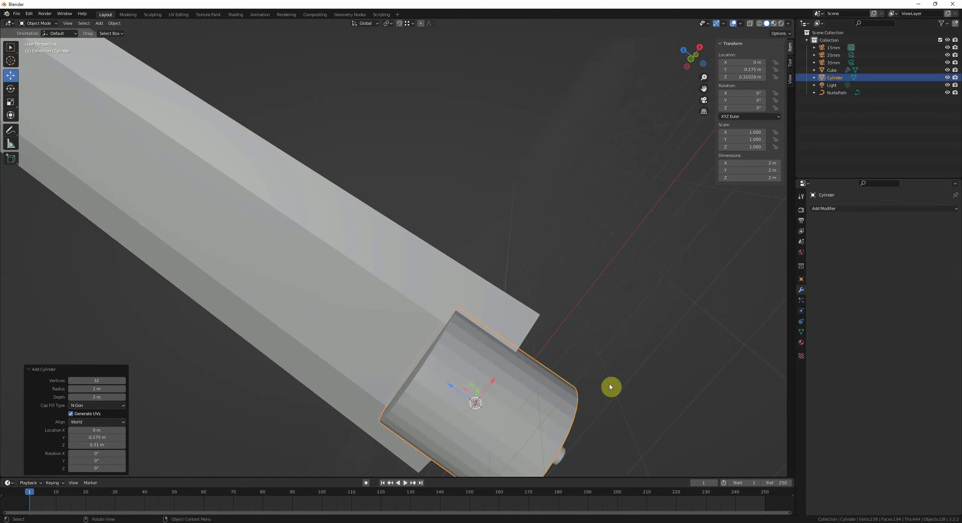
pyautogui.write('rx90')
pyautogui.press('Return')
pyautogui.moveTo(610, 387); pyautogui.dragTo(533, 346, button='middle')
# - Delete the cylinder's lower half and its end caps, leaving an open half-round arch
pyautogui.press('Tab')
pyautogui.press('KP_1')
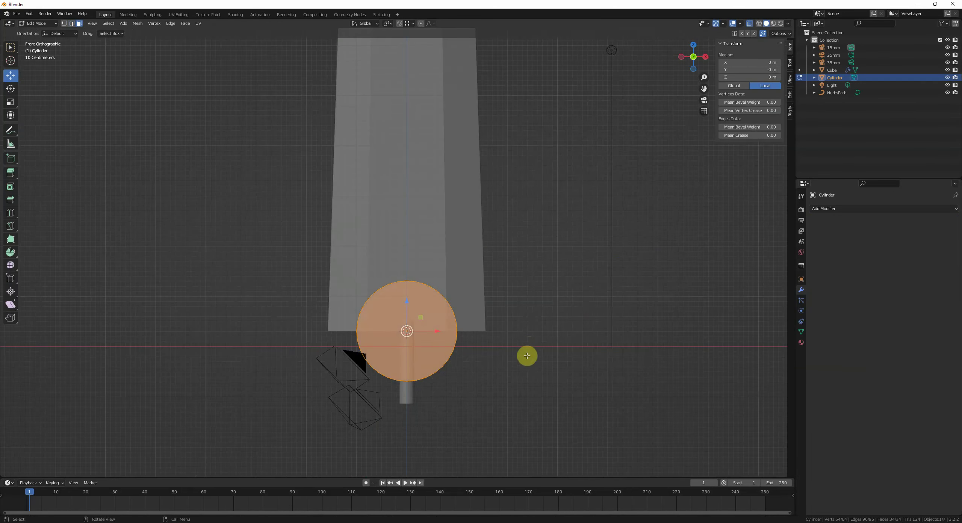
pyautogui.click(469, 345)
pyautogui.scroll(2, 472, 351)
pyautogui.hotkey('alt', 'z')
pyautogui.hotkey('alt', 'z')
pyautogui.moveTo(566, 386); pyautogui.dragTo(299, 263)
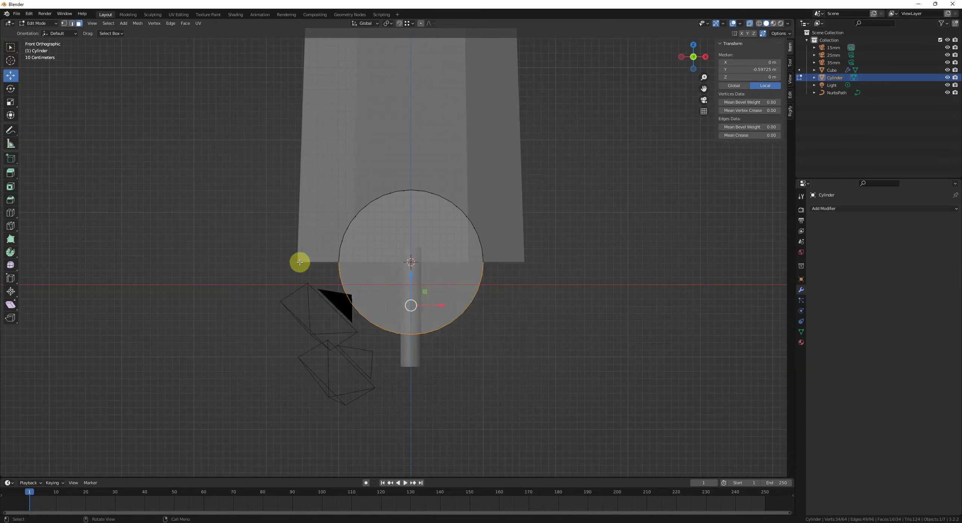
pyautogui.moveTo(363, 293); pyautogui.dragTo(380, 295, button='middle')
pyautogui.moveTo(479, 279); pyautogui.dragTo(397, 327, button='middle')
pyautogui.keyDown('shift'); pyautogui.click(397, 260); pyautogui.keyUp('shift')
pyautogui.keyDown('shift'); pyautogui.click(398, 259); pyautogui.keyUp('shift')
pyautogui.press('x')
pyautogui.click(484, 284)
# - Scale the arch along Y to about 0.291, reducing its depth
pyautogui.press('Tab')
pyautogui.press('s')
pyautogui.press('y')
pyautogui.click(502, 315)
# - Fill the arch's front opening with horizontal rows of faces and divide them with five vertical loop cuts
pyautogui.press('Tab')
pyautogui.click(337, 320)
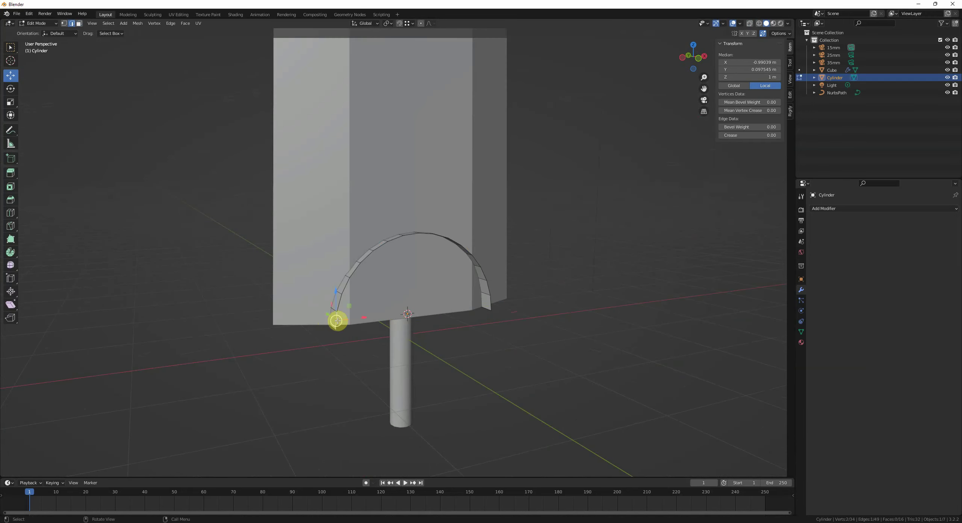
pyautogui.scroll(2, 417, 311)
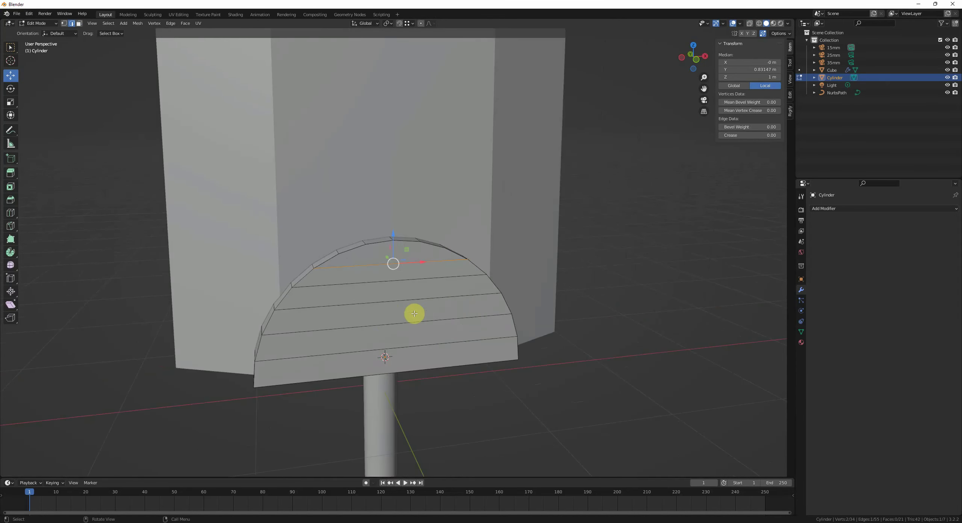
pyautogui.click(394, 263)
pyautogui.click(380, 267)
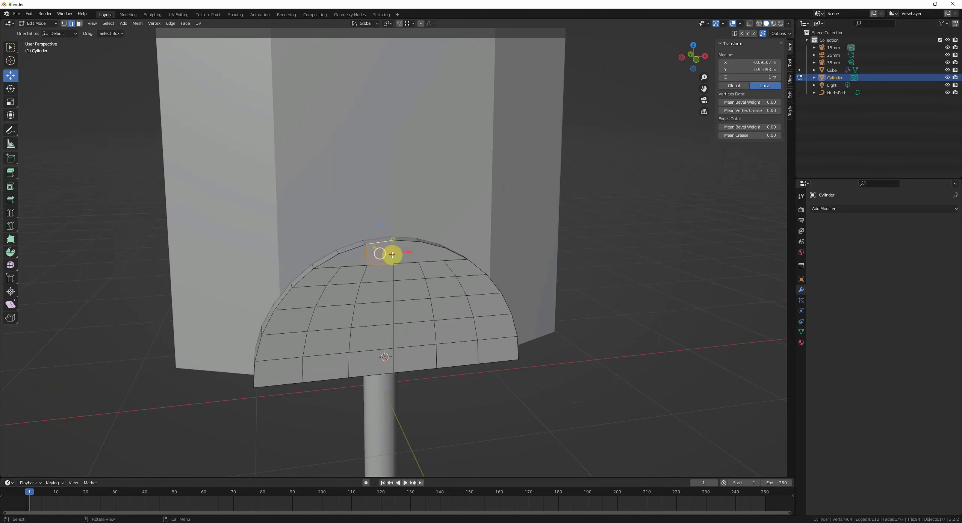
# - Fill the remaining gap beneath the arch's crown with faces and add a centred horizontal loop cut through them
pyautogui.click(392, 255)
pyautogui.press('f')
pyautogui.moveTo(410, 256); pyautogui.dragTo(399, 316, button='middle')
pyautogui.scroll(2, 400, 318)
pyautogui.press('f')
pyautogui.press('f')
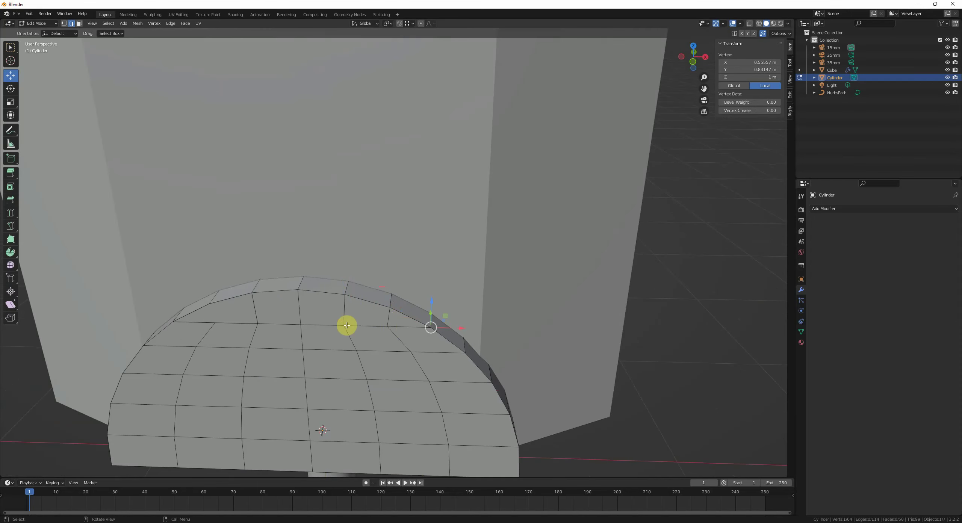
pyautogui.hotkey('ctrl', 'r')
pyautogui.click(252, 316)
pyautogui.rightClick(251, 316)
# - Slide the outer vertices at both ends of the new loop cut inward along their edges
pyautogui.press('1')
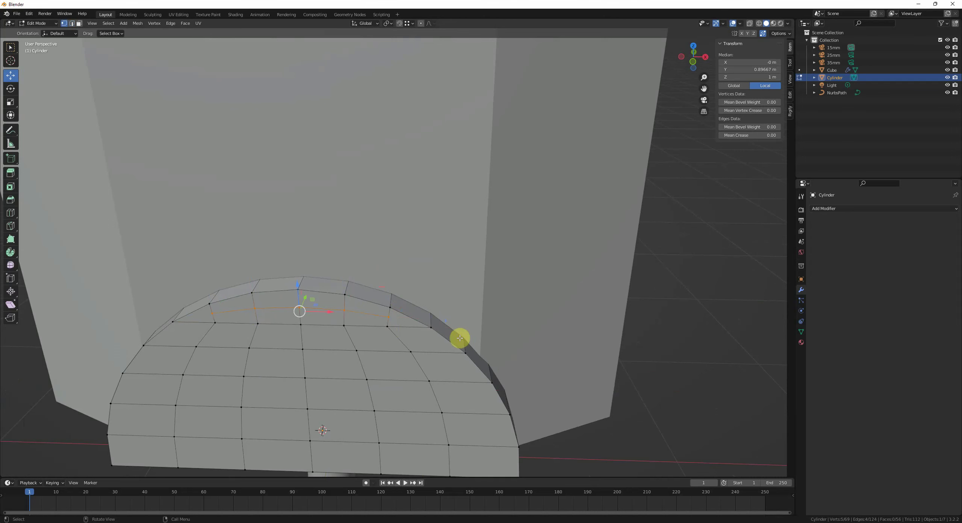
pyautogui.click(386, 318)
pyautogui.press('g')
pyautogui.press('g')
pyautogui.click(368, 317)
pyautogui.click(222, 317)
pyautogui.press('g')
pyautogui.press('g')
pyautogui.rightClick(221, 317)
pyautogui.click(214, 313)
pyautogui.press('g')
pyautogui.press('g')
pyautogui.click(225, 313)
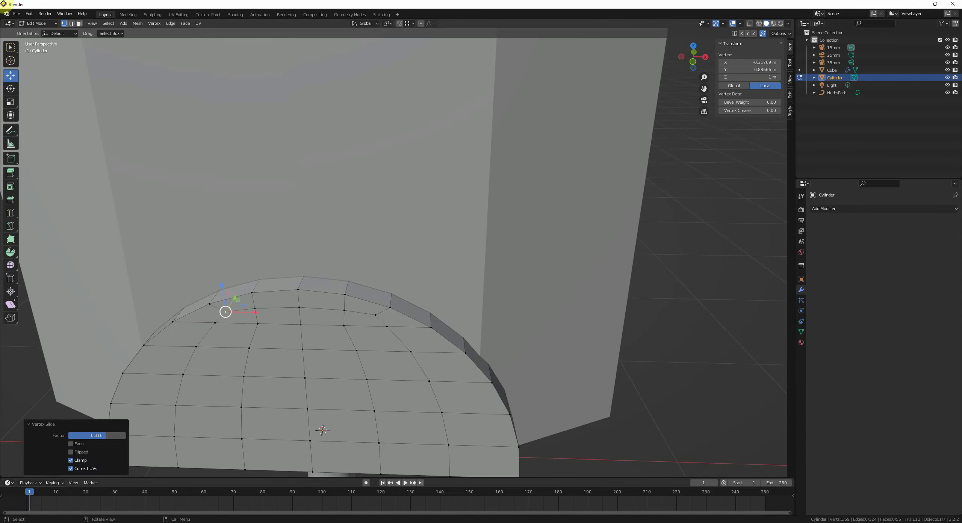
# - Select the arch's rear edge loop, then apply the object's location, rotation and scale in object mode
pyautogui.moveTo(292, 330); pyautogui.dragTo(364, 326, button='middle')
pyautogui.hotkey('alt', 'z')
pyautogui.moveTo(462, 323); pyautogui.dragTo(421, 333, button='middle')
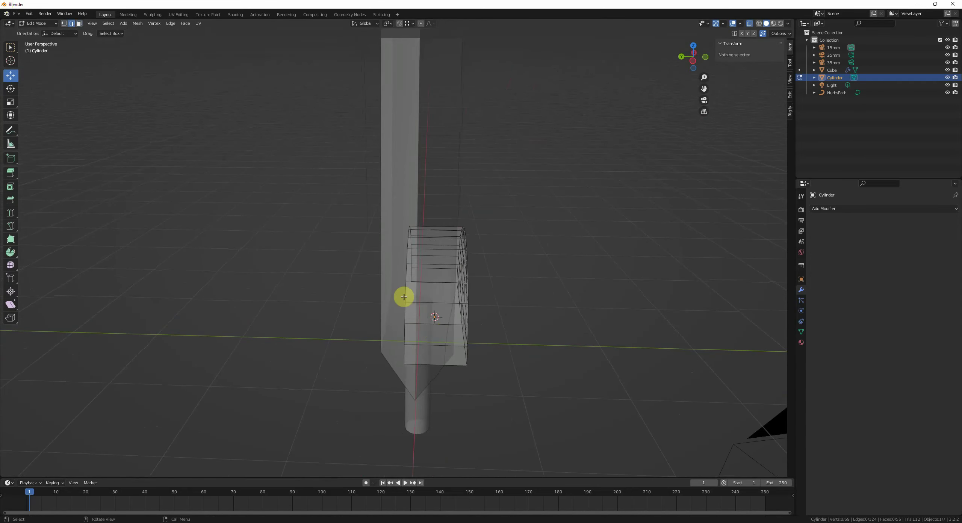
pyautogui.keyDown('alt'); pyautogui.click(403, 277); pyautogui.keyUp('alt')
pyautogui.press('Tab')
pyautogui.hotkey('ctrl', 'a')
pyautogui.click(514, 295)
pyautogui.hotkey('ctrl', 'a')
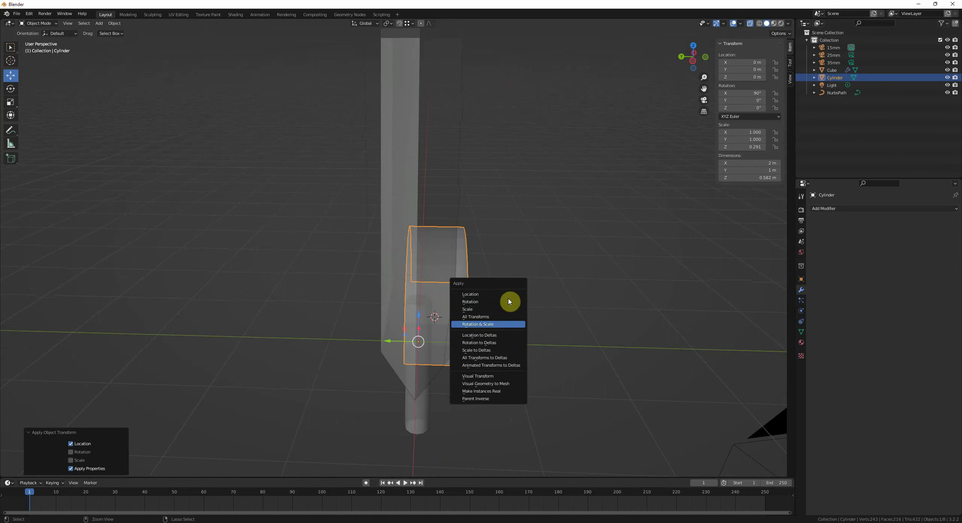
pyautogui.click(483, 327)
# - Set the Y position of the arch's selected rear edge loop to 0 m
pyautogui.press('Tab')
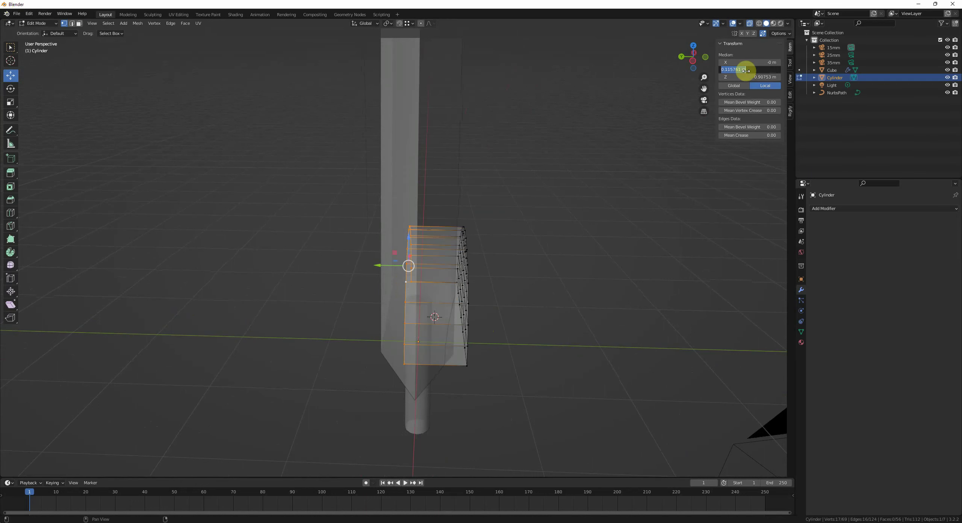
pyautogui.write('0')
pyautogui.press('Return')
# - Add a Mirror modifier to the arch, mirroring it along the Y axis only
pyautogui.press('Tab')
pyautogui.press('q')
pyautogui.click(696, 104)
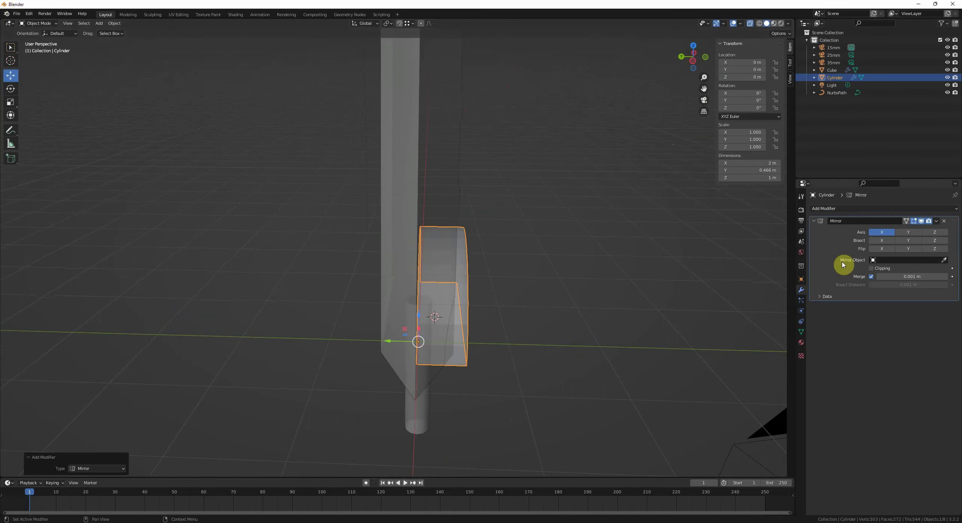
pyautogui.click(902, 234)
pyautogui.hotkey('alt', 'z')
pyautogui.moveTo(636, 295); pyautogui.dragTo(505, 297, button='middle')
pyautogui.click(505, 296)
pyautogui.moveTo(505, 297); pyautogui.dragTo(491, 221, button='middle')
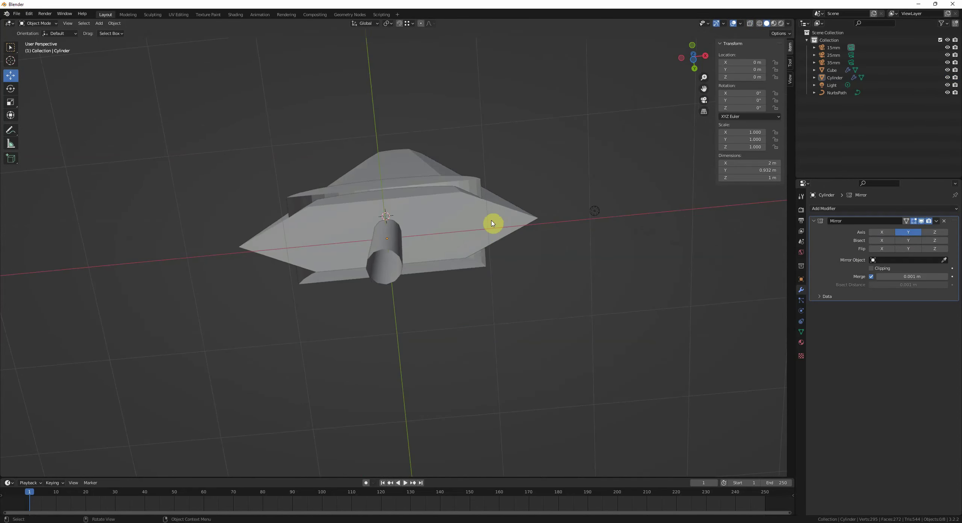
pyautogui.moveTo(490, 139); pyautogui.dragTo(432, 231, button='middle')
# - Extrude the bottom edges of the arch's front face about 0.26 m along Y toward the blade's centre
pyautogui.press('Tab')
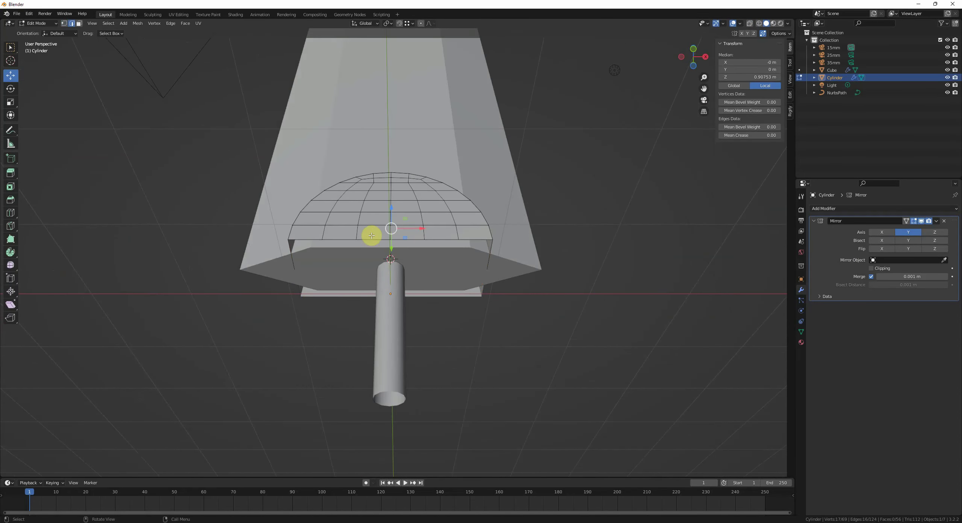
pyautogui.click(371, 237)
pyautogui.hotkey('alt', 'z')
pyautogui.scroll(5, 338, 248)
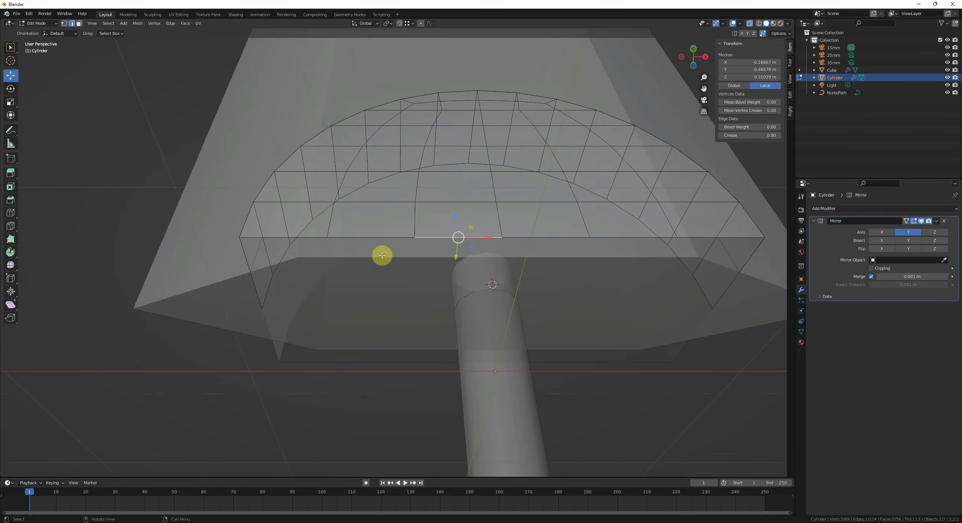
pyautogui.keyDown('ctrl'); pyautogui.click(711, 237); pyautogui.keyUp('ctrl')
pyautogui.hotkey('alt', 'z')
pyautogui.moveTo(405, 230); pyautogui.dragTo(456, 246, button='middle')
pyautogui.press('e')
pyautogui.press('Escape')
pyautogui.press('g')
pyautogui.press('y')
pyautogui.click(435, 256)
# - Enable Clipping on the arch's Mirror modifier and move the extruded edges along Y onto the mirror plane
pyautogui.hotkey('alt', 'z')
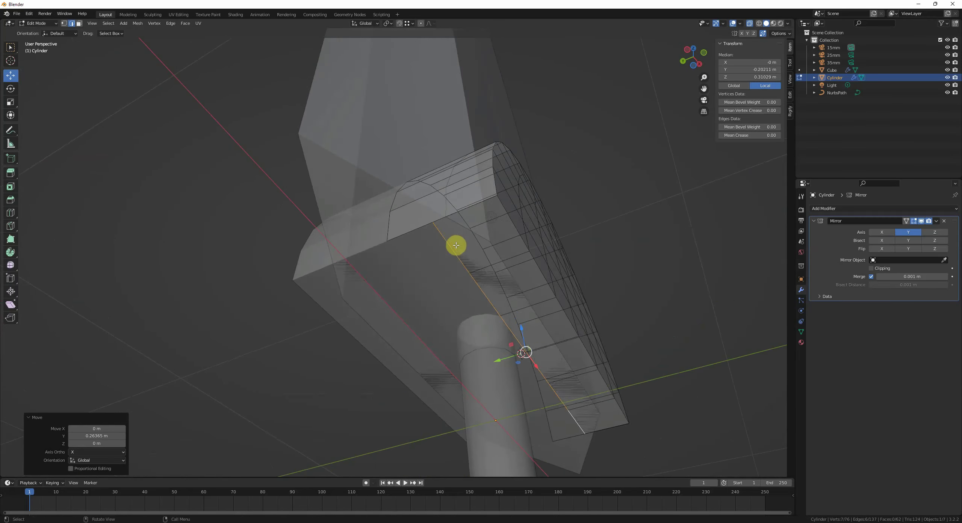
pyautogui.press('g')
pyautogui.press('y')
pyautogui.click(409, 271)
pyautogui.press('g')
pyautogui.press('y')
pyautogui.click(468, 167)
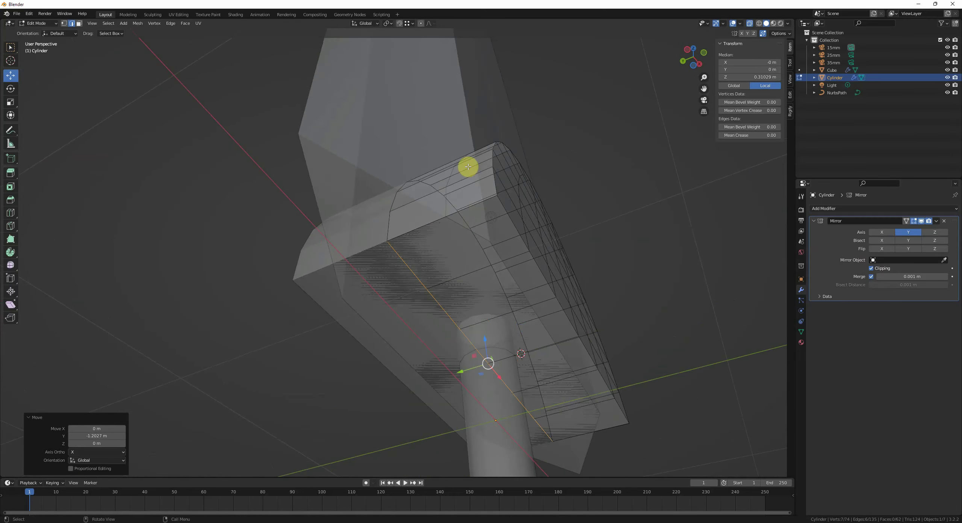
# - Inspect the closed half-round guard and its underside, comparing them with the reference in the camera view
pyautogui.hotkey('alt', 'a')
pyautogui.hotkey('alt', 'z')
pyautogui.press('Tab')
pyautogui.moveTo(452, 255); pyautogui.dragTo(452, 299, button='middle')
pyautogui.press('Tab')
pyautogui.moveTo(387, 272); pyautogui.dragTo(571, 316)
pyautogui.press('Escape')
pyautogui.moveTo(564, 301)
pyautogui.mouseDown(button='middle')
pyautogui.moveTo(517, 316)
pyautogui.moveTo(468, 298)
pyautogui.mouseUp(button='middle')
pyautogui.press('KP_0')
pyautogui.scroll(2, 468, 277)
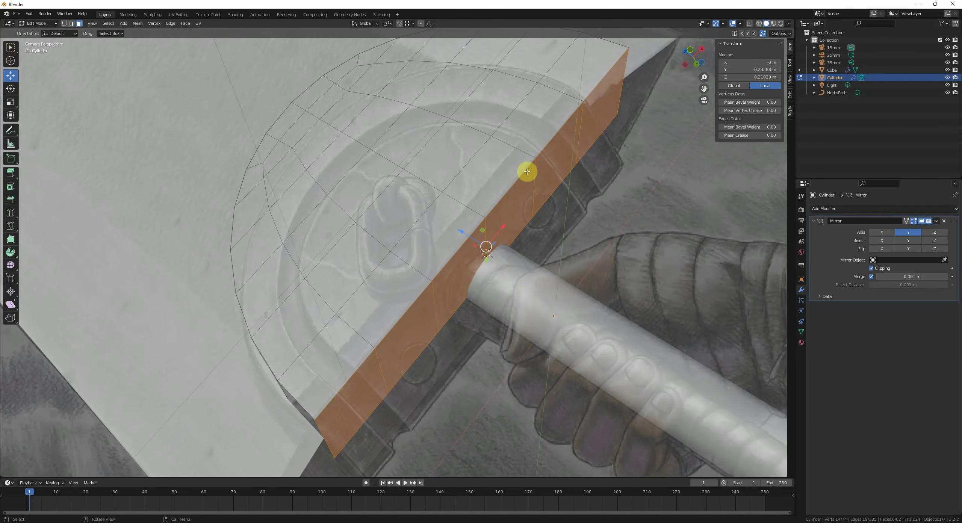
pyautogui.keyDown('shift'); pyautogui.moveTo(527, 172); pyautogui.dragTo(524, 195, button='middle'); pyautogui.keyUp('shift')
pyautogui.scroll(-2, 526, 165)
pyautogui.press('Tab')
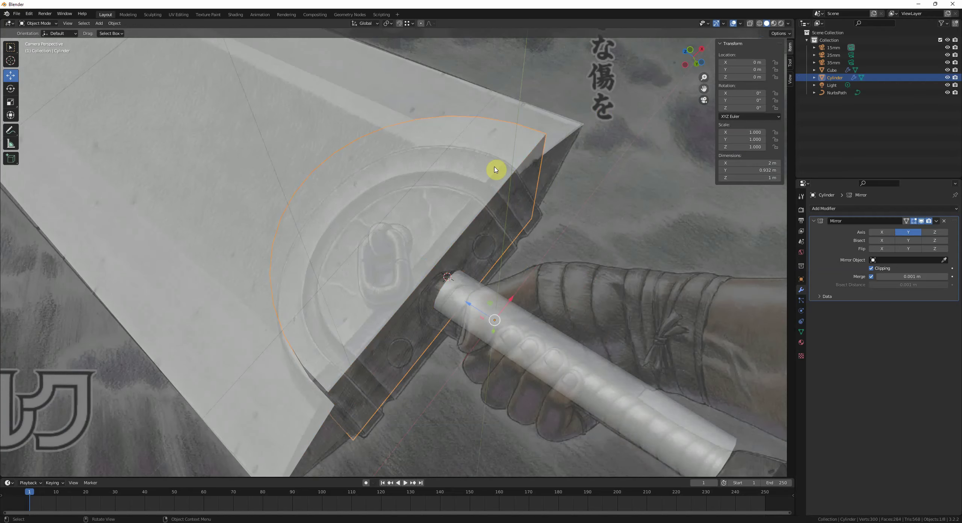
# - Scale the half-round guard uniformly by a factor of 0.861 to match the reference
pyautogui.press('s')
pyautogui.click(529, 178)
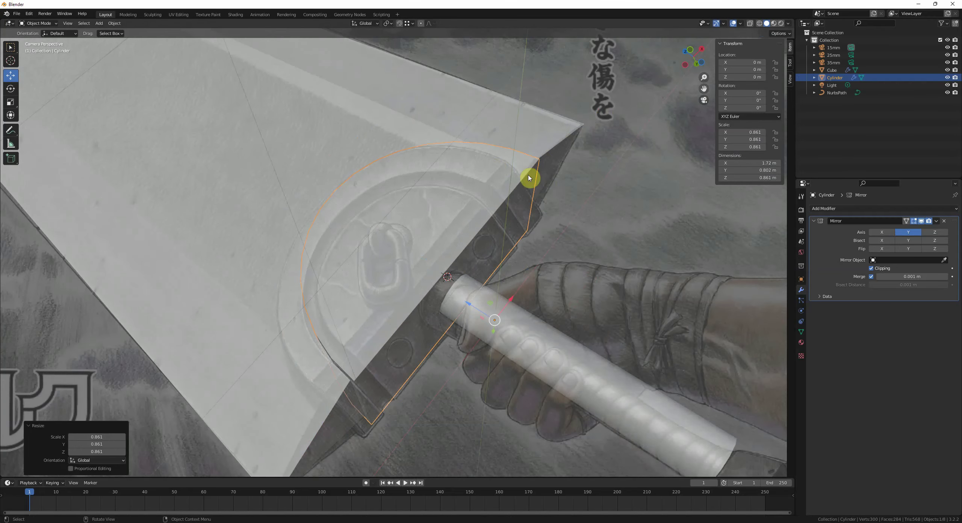
pyautogui.moveTo(522, 234); pyautogui.dragTo(507, 258, button='middle')
pyautogui.scroll(-3, 530, 251)
pyautogui.press('KP_0')
# - Try sliding the guard along X and stretching it along Z by a factor of 1.049
pyautogui.press('g')
pyautogui.press('x')
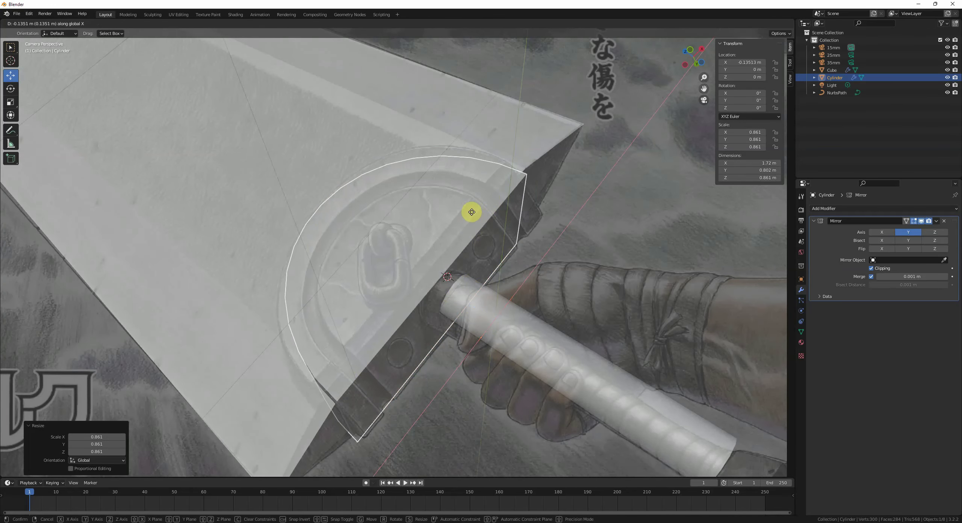
pyautogui.rightClick(471, 214)
pyautogui.press('s')
pyautogui.press('z')
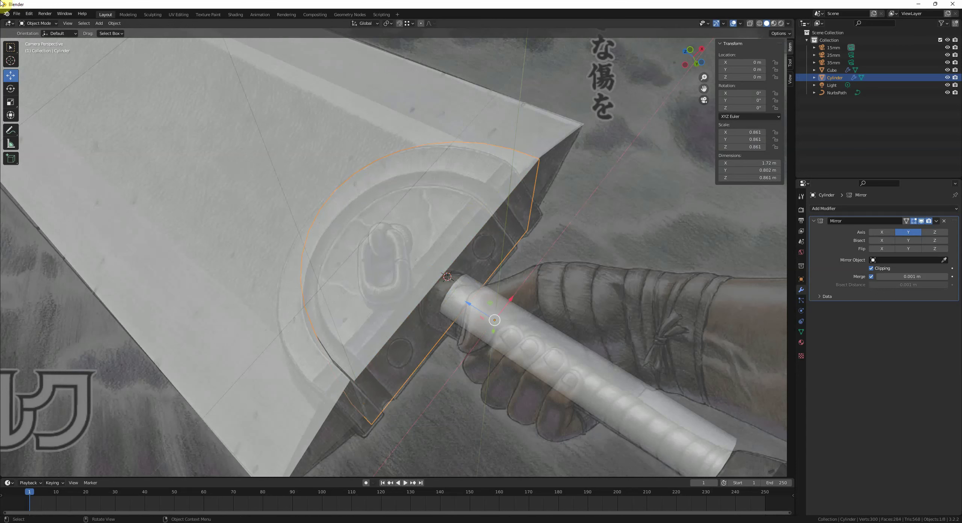
pyautogui.click(562, 265)
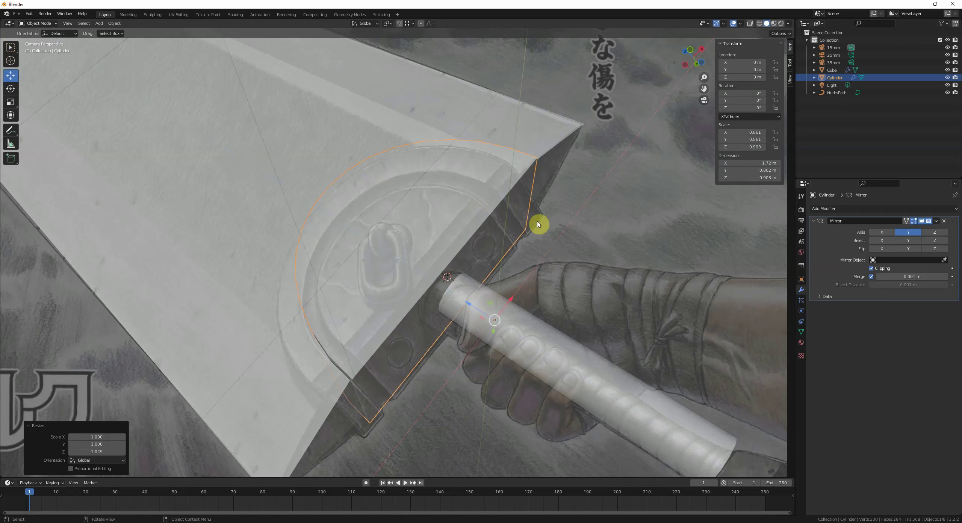
pyautogui.hotkey('ctrl', 'z')
# - Compare the scaled guard and the blade with the sword reference from the camera view and other angles
pyautogui.keyDown('shift'); pyautogui.moveTo(559, 196); pyautogui.dragTo(539, 204, button='middle'); pyautogui.keyUp('shift')
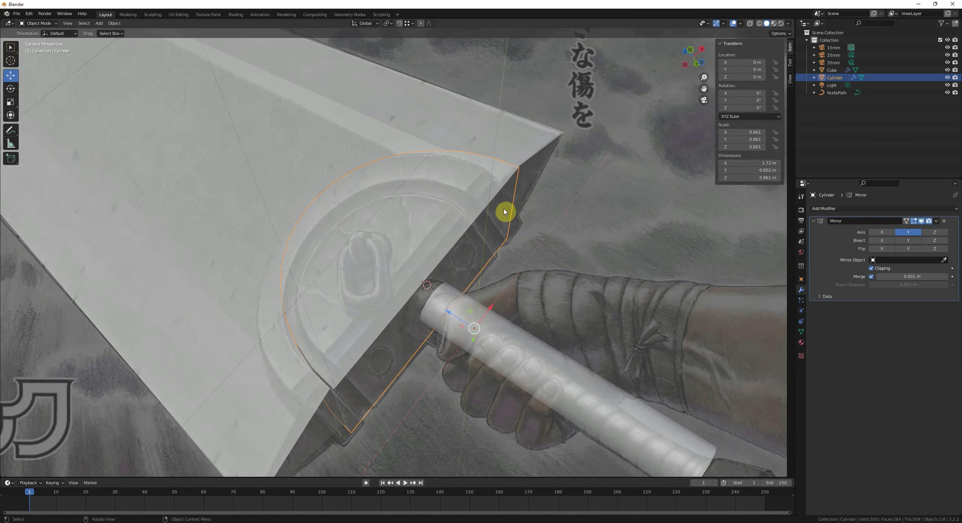
pyautogui.scroll(-1, 463, 209)
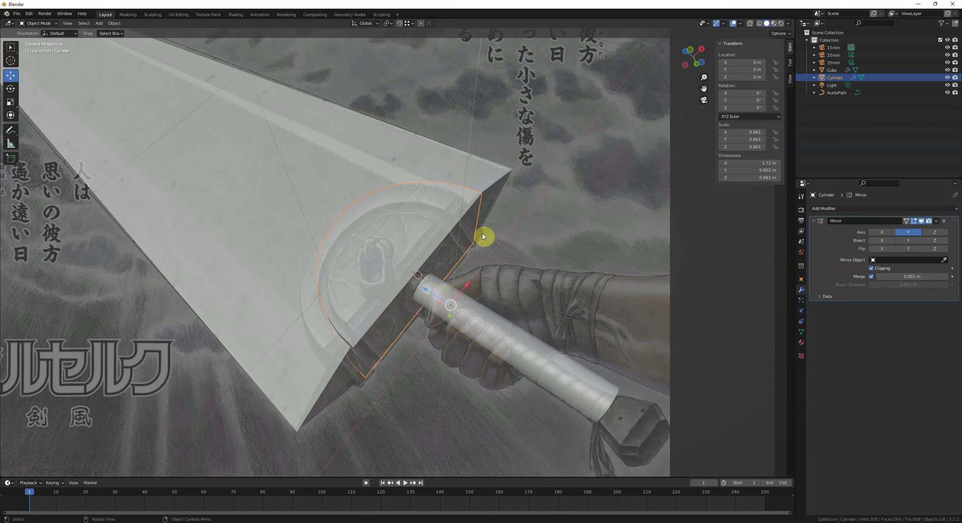
pyautogui.keyDown('shift'); pyautogui.moveTo(424, 250); pyautogui.dragTo(441, 242, button='middle'); pyautogui.keyUp('shift')
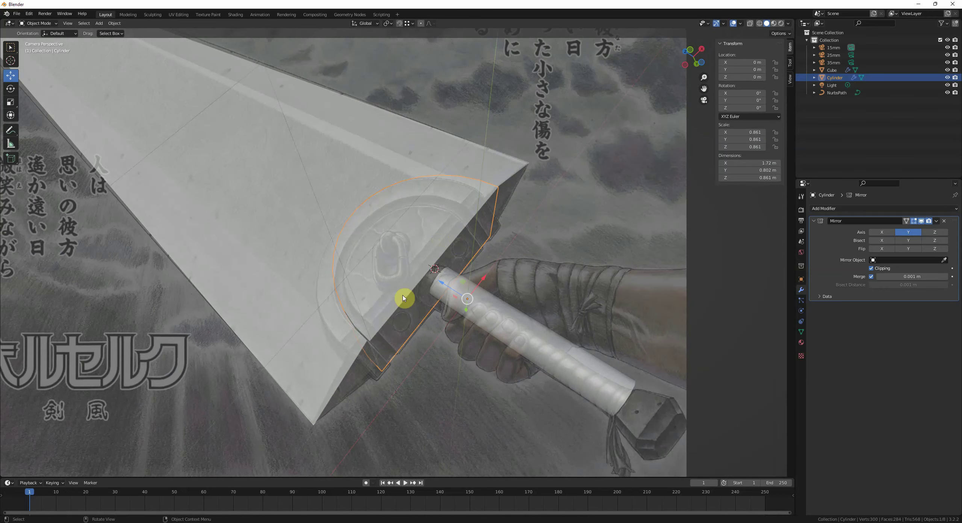
pyautogui.keyDown('shift'); pyautogui.moveTo(397, 273); pyautogui.dragTo(408, 260, button='middle'); pyautogui.keyUp('shift')
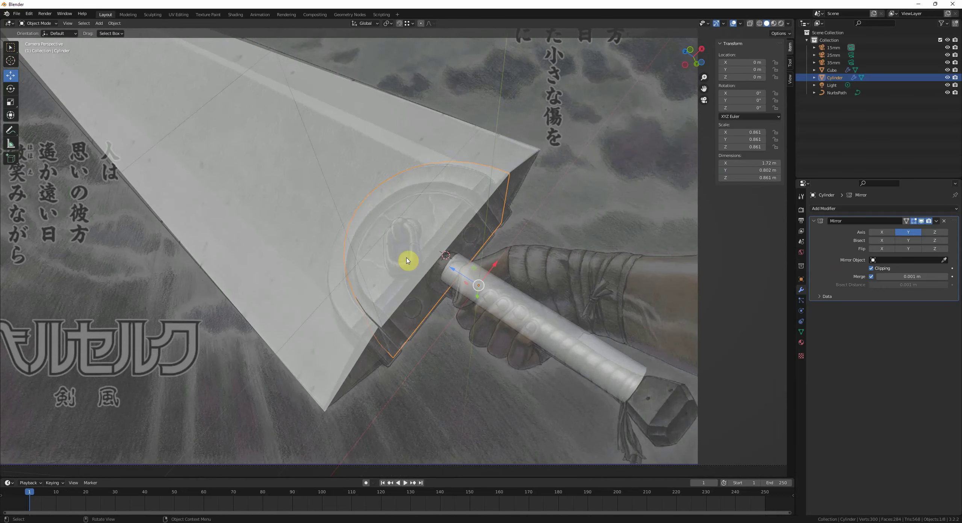
pyautogui.keyDown('shift'); pyautogui.click(476, 173); pyautogui.keyUp('shift')
pyautogui.scroll(2, 522, 209)
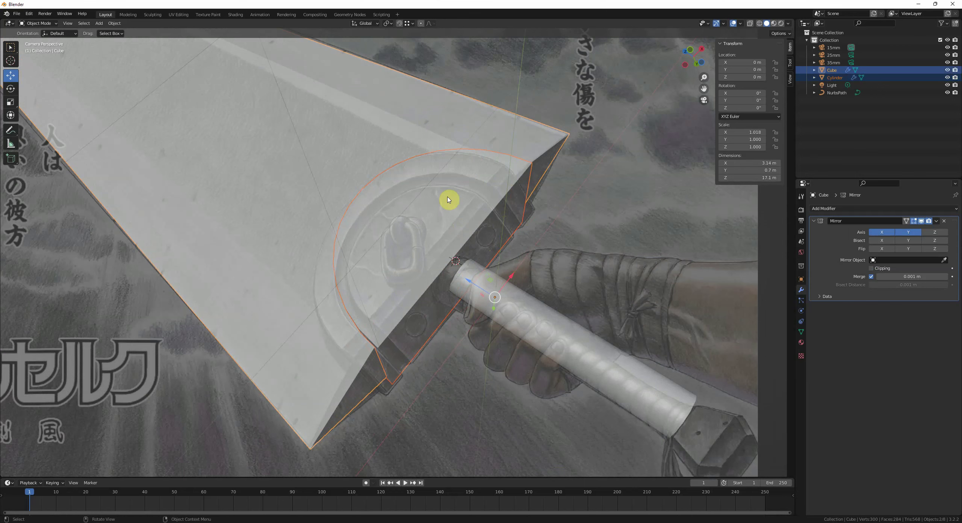
pyautogui.click(371, 323)
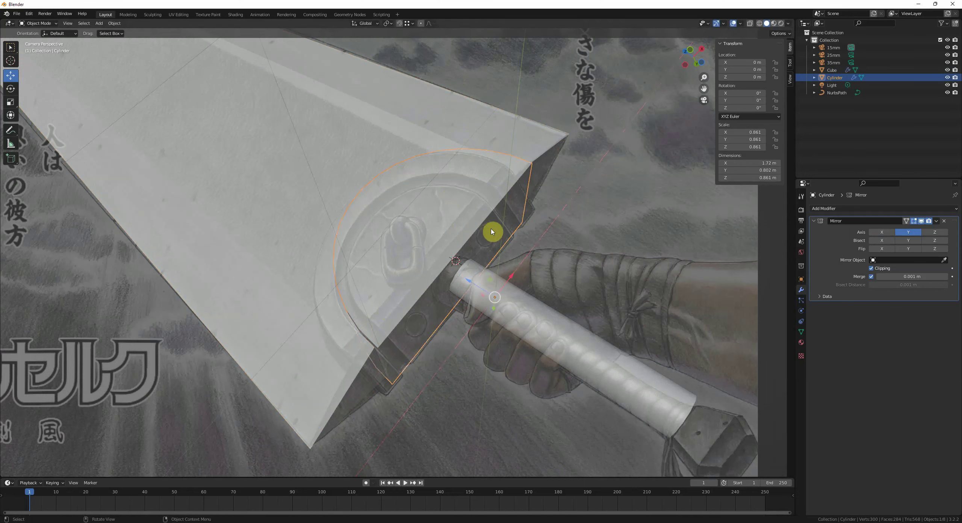
pyautogui.moveTo(499, 238); pyautogui.dragTo(466, 279, button='middle')
pyautogui.press('KP_1')
pyautogui.hotkey('alt', 'a')
pyautogui.scroll(-3, 516, 273)
pyautogui.click(415, 328)
pyautogui.press('KP_0')
pyautogui.scroll(1, 466, 280)
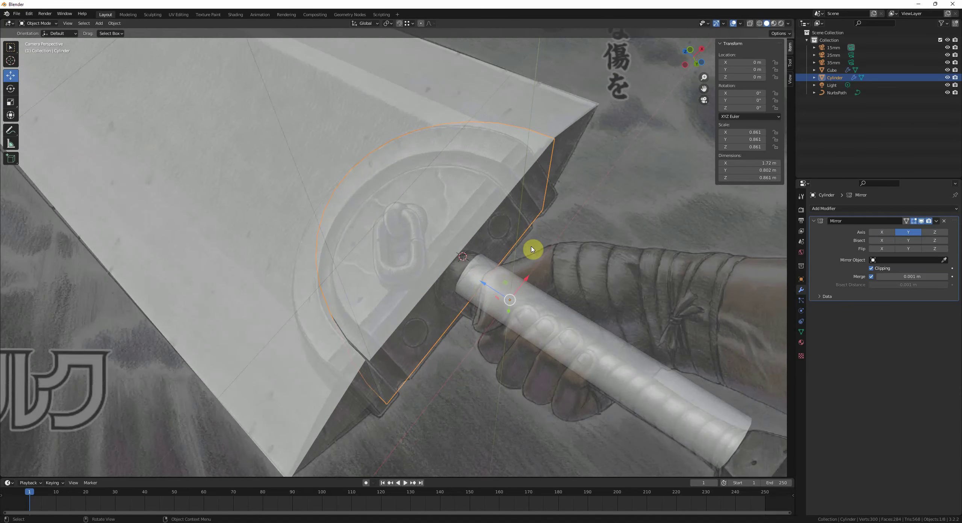
pyautogui.keyDown('shift'); pyautogui.moveTo(543, 182); pyautogui.dragTo(525, 204, button='middle'); pyautogui.keyUp('shift')
pyautogui.scroll(-2, 526, 238)
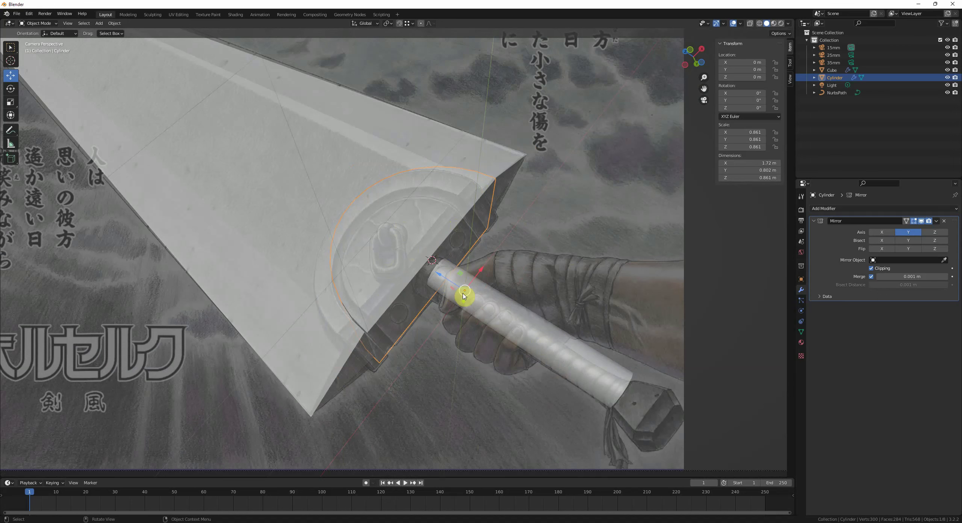
pyautogui.keyDown('shift'); pyautogui.moveTo(698, 188); pyautogui.dragTo(700, 176, button='middle'); pyautogui.keyUp('shift')
pyautogui.scroll(2, 500, 205)
pyautogui.keyDown('shift'); pyautogui.moveTo(500, 203); pyautogui.dragTo(503, 247, button='middle'); pyautogui.keyUp('shift')
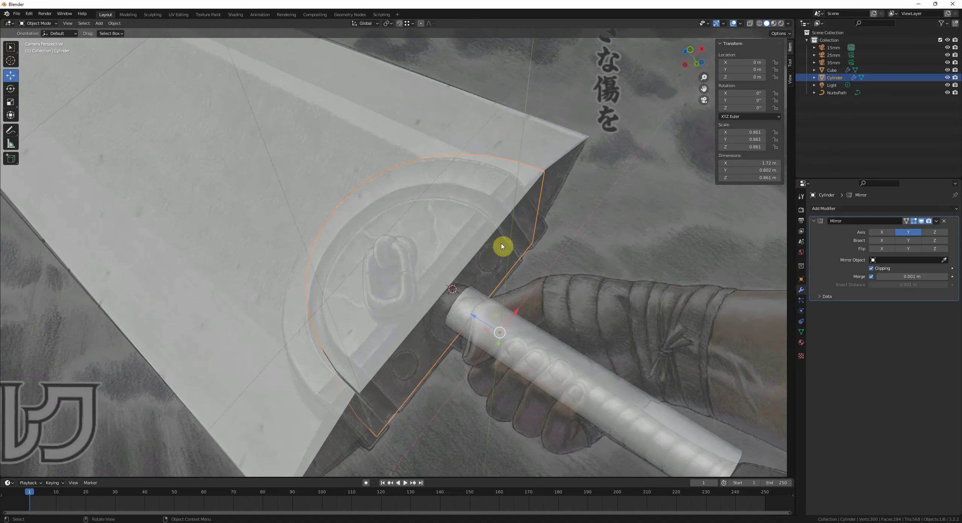
# - Annotate the reference guard's outer curve near the blade's lower edge with freehand strokes
pyautogui.click(502, 247)
pyautogui.keyDown('shift'); pyautogui.moveTo(393, 309); pyautogui.dragTo(441, 227, button='middle'); pyautogui.keyUp('shift')
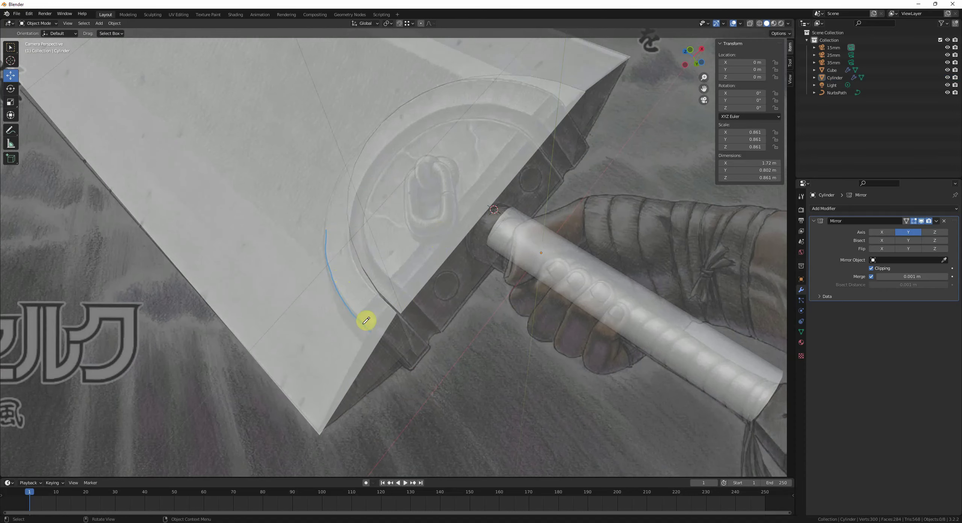
pyautogui.scroll(-2, 295, 246)
# - Inspect the blade and guard together from outside the camera, checking them against the annotated curve
pyautogui.click(303, 228)
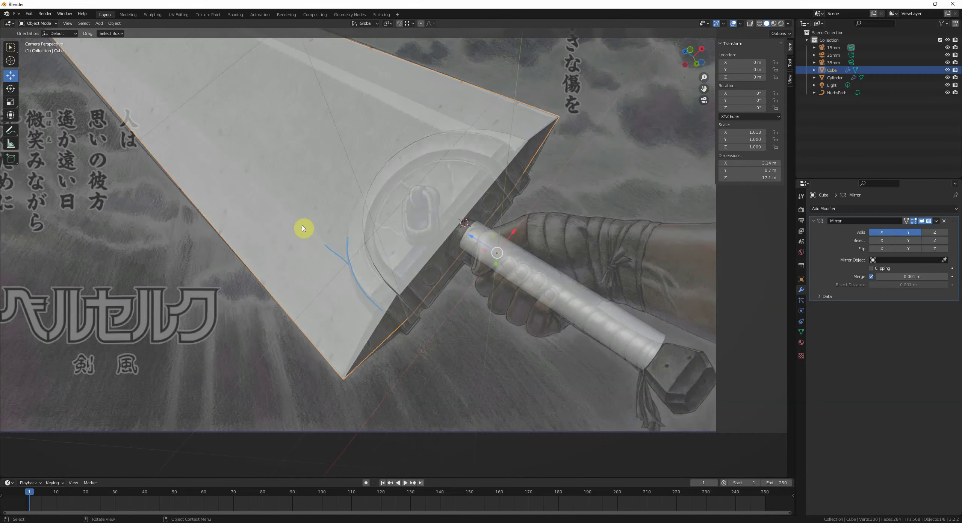
pyautogui.keyDown('shift'); pyautogui.click(410, 216); pyautogui.keyUp('shift')
pyautogui.moveTo(410, 216); pyautogui.dragTo(410, 218, button='middle')
pyautogui.scroll(-2, 416, 233)
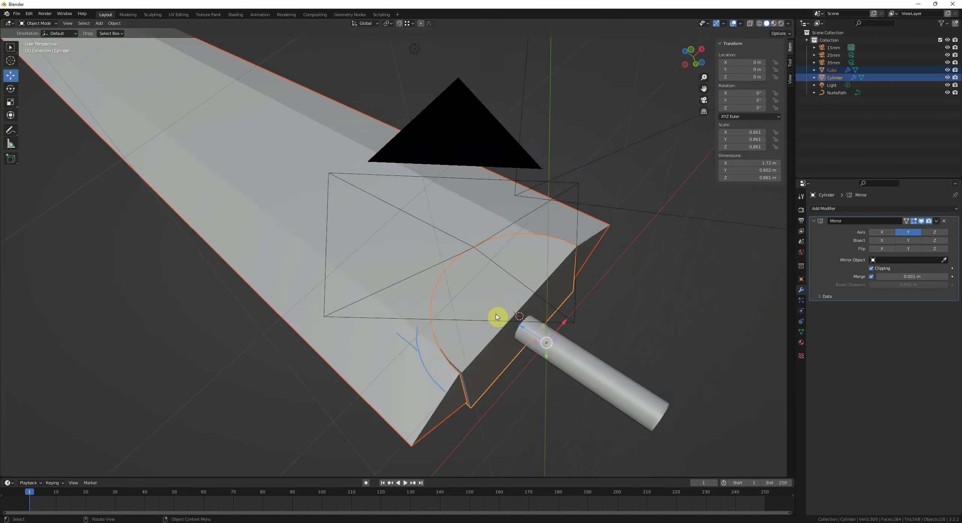
pyautogui.moveTo(496, 317); pyautogui.dragTo(452, 331, button='middle')
pyautogui.press('KP_0')
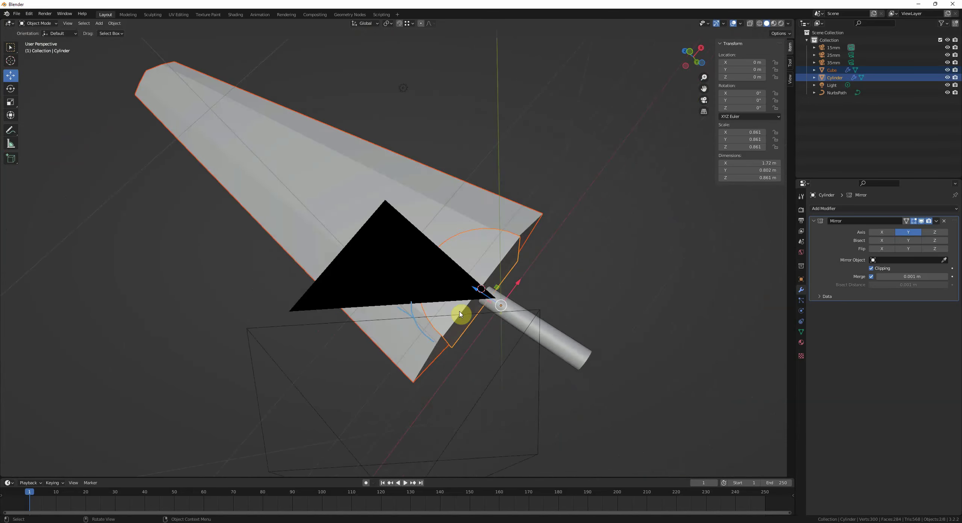
# - Move the guard about -0.15 m along its local X axis toward the annotated curve
pyautogui.click(438, 220)
pyautogui.keyDown('shift'); pyautogui.moveTo(440, 213); pyautogui.dragTo(446, 255, button='middle'); pyautogui.keyUp('shift')
pyautogui.scroll(3, 432, 230)
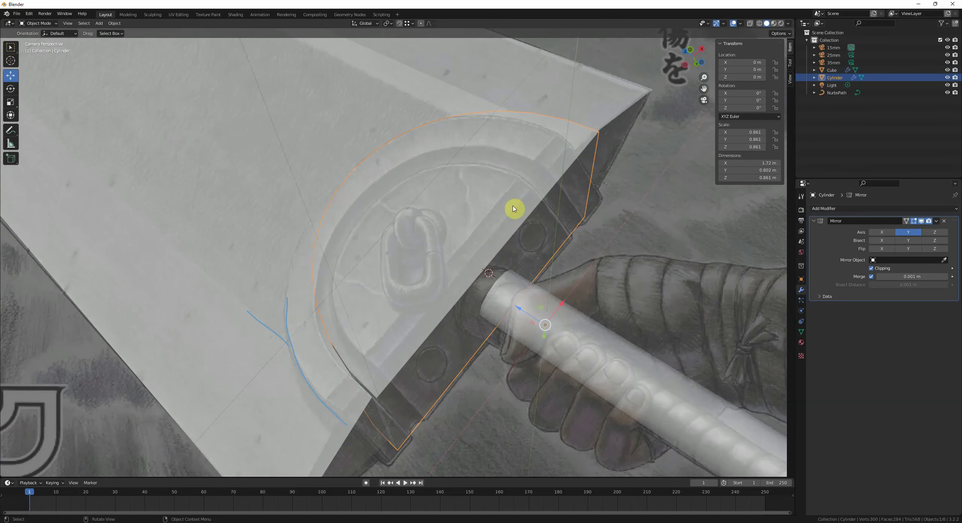
pyautogui.keyDown('shift'); pyautogui.moveTo(603, 263); pyautogui.dragTo(540, 258, button='middle'); pyautogui.keyUp('shift')
pyautogui.press(',')
pyautogui.click(524, 250)
pyautogui.press('g')
pyautogui.press('x')
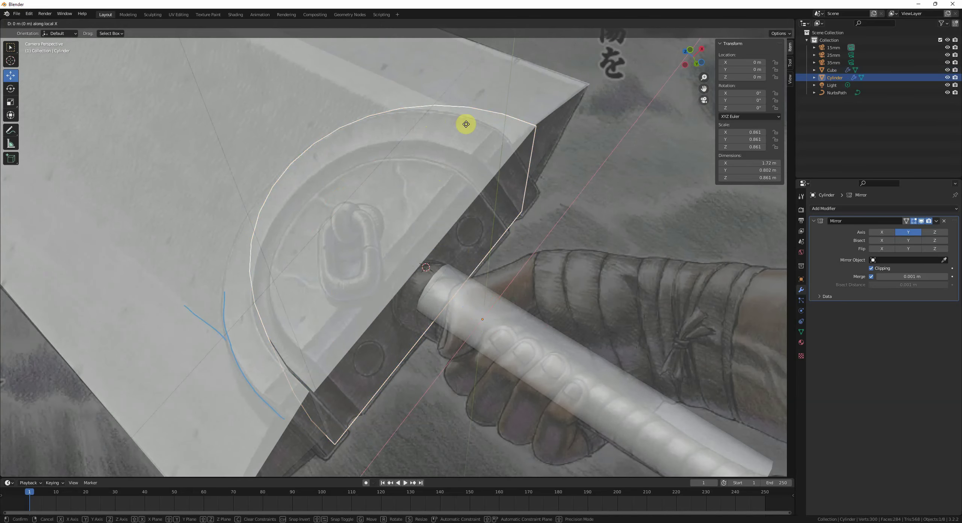
pyautogui.click(447, 146)
pyautogui.keyDown('shift'); pyautogui.moveTo(480, 145); pyautogui.dragTo(464, 180, button='middle'); pyautogui.keyUp('shift')
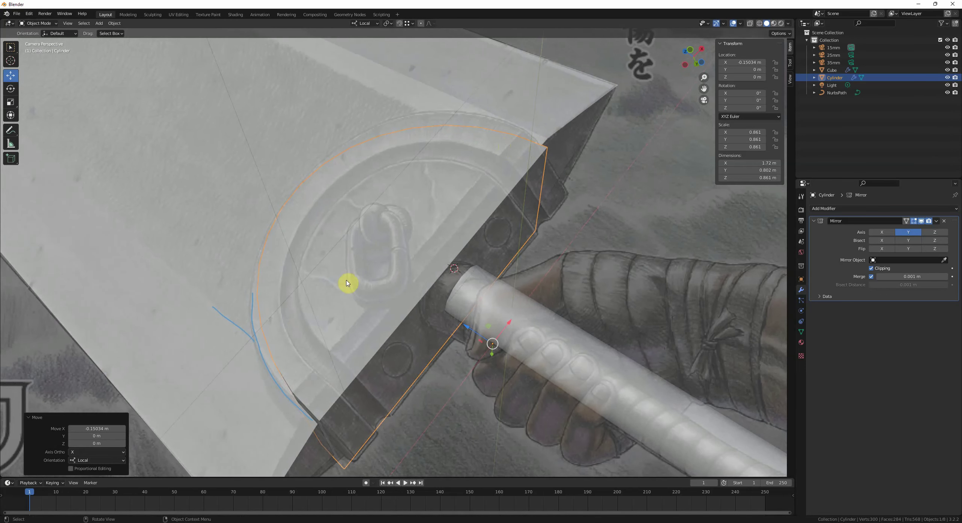
# - Switch to Normal orientation with proportional editing enabled and try moving an edge on the guard's upper curve
pyautogui.press('Tab')
pyautogui.press('Tab')
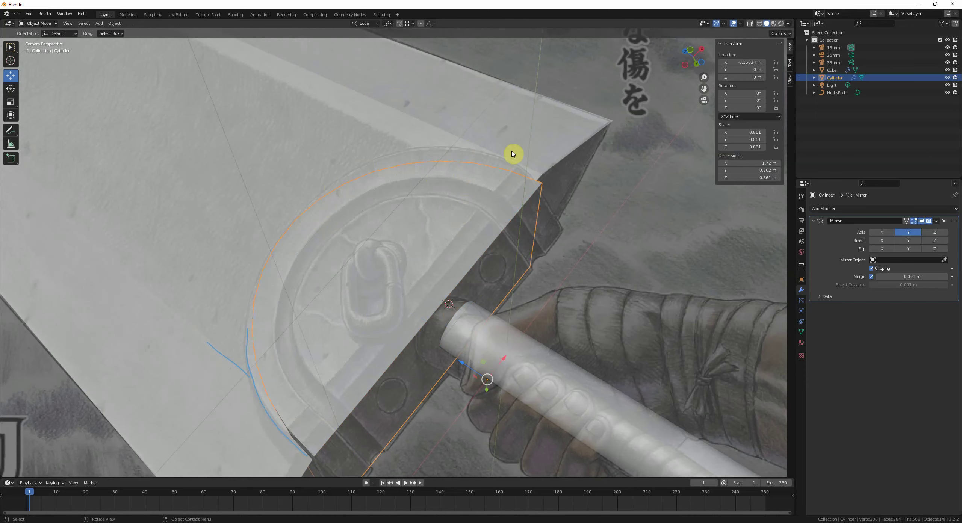
pyautogui.press('Tab')
pyautogui.scroll(4, 395, 208)
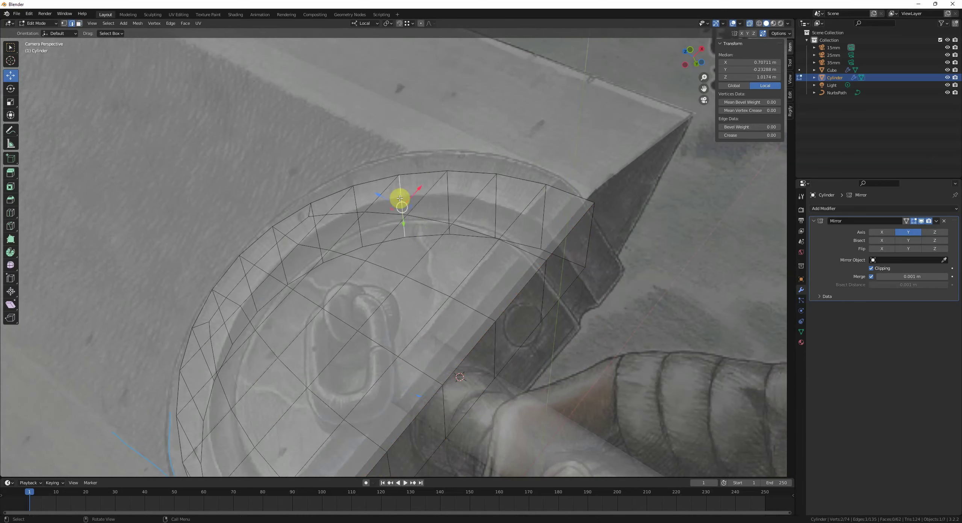
pyautogui.click(421, 195)
pyautogui.click(435, 221)
pyautogui.keyDown('shift'); pyautogui.scroll(2, 435, 221); pyautogui.keyUp('shift')
pyautogui.scroll(-2, 449, 262)
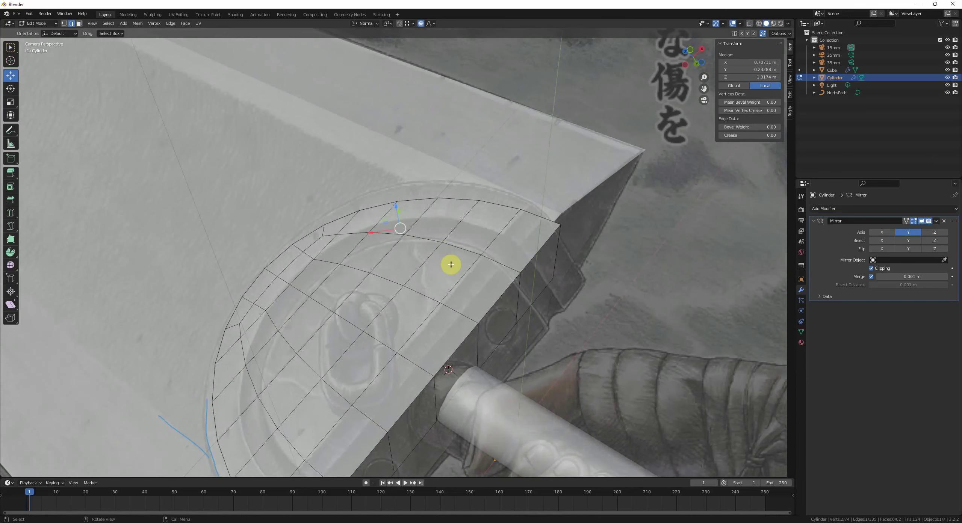
pyautogui.press('g')
pyautogui.scroll(2, 451, 263)
pyautogui.rightClick(451, 262)
# - Delete the guard's central face loop and the half on the annotated side, and add the X axis to its Mirror modifier
pyautogui.press('3')
pyautogui.keyDown('alt'); pyautogui.click(336, 288); pyautogui.keyUp('alt')
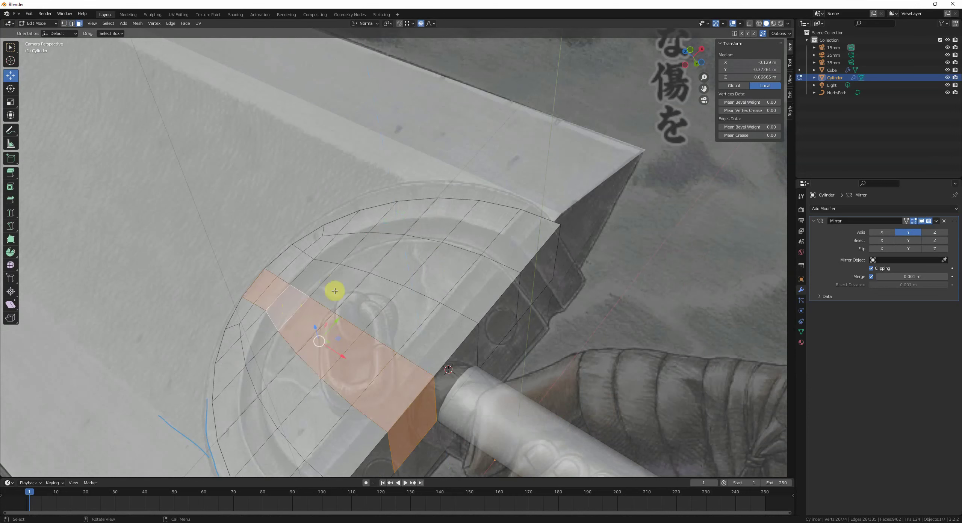
pyautogui.press('x')
pyautogui.click(347, 301)
pyautogui.press('l')
pyautogui.press('l')
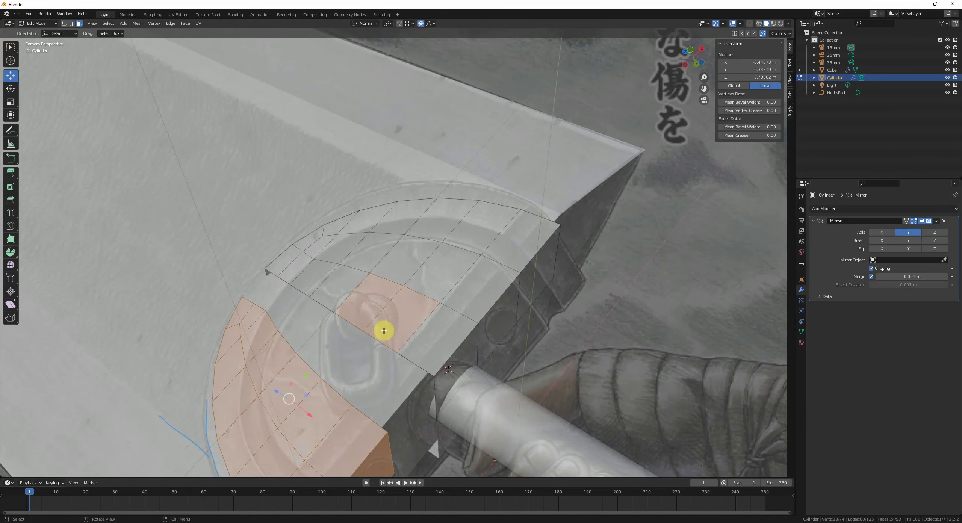
pyautogui.press('x')
pyautogui.click(451, 317)
pyautogui.press('Tab')
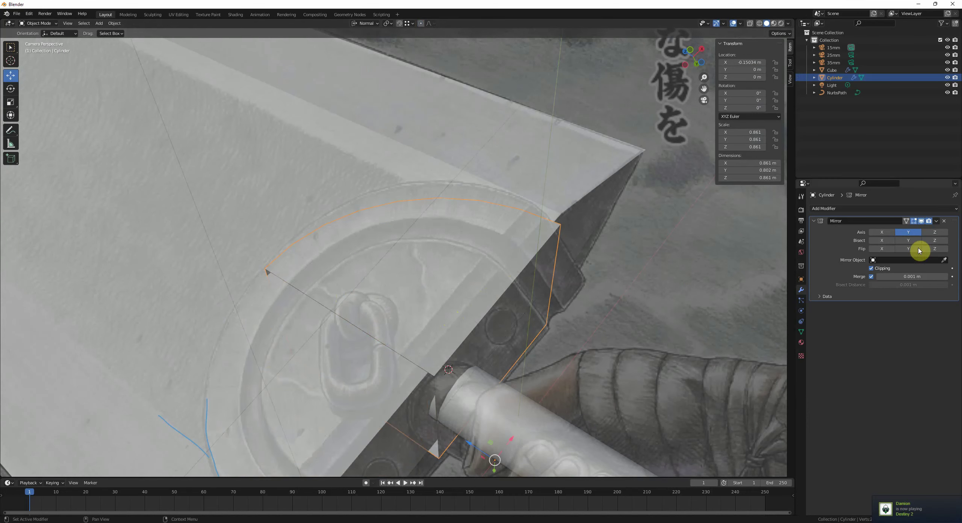
pyautogui.click(881, 231)
# - Move an edge on the guard's upper curve outward about 0.05 m along its normal Z with proportional editing
pyautogui.press('Tab')
pyautogui.press('2')
pyautogui.click(433, 235)
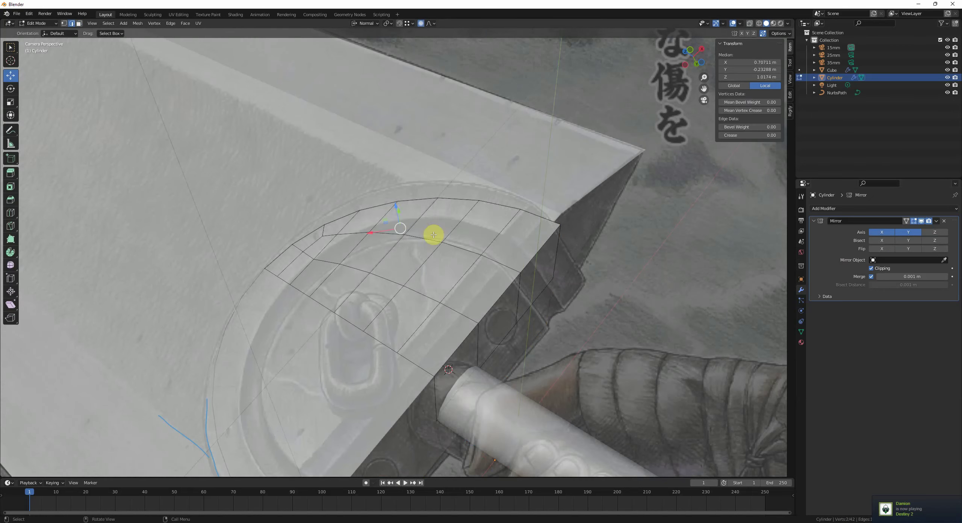
pyautogui.scroll(1, 451, 288)
pyautogui.press('g')
pyautogui.press('z')
pyautogui.scroll(1, 450, 288)
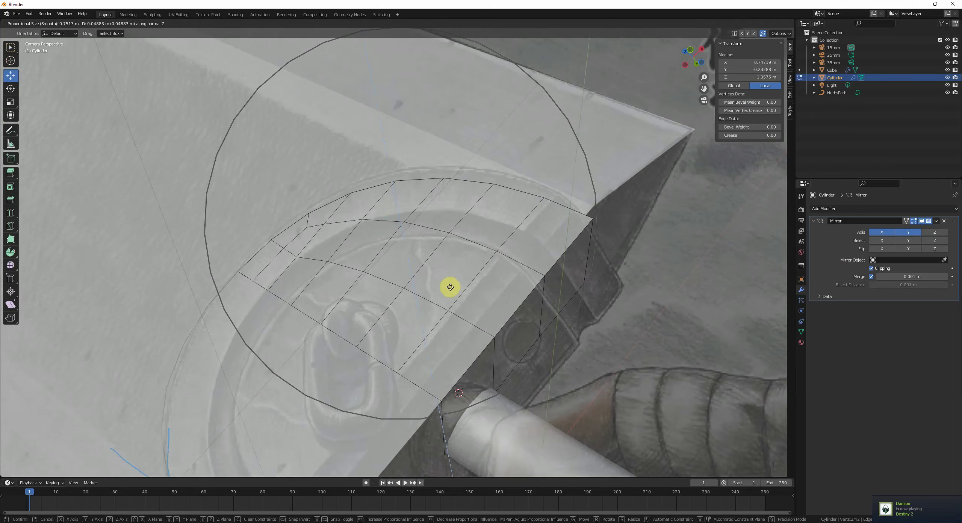
pyautogui.click(447, 281)
# - Move the edge nearer the guard's corner outward about 0.02 m along its normal Z with proportional editing
pyautogui.click(507, 230)
pyautogui.press('g')
pyautogui.press('z')
pyautogui.scroll(2, 518, 233)
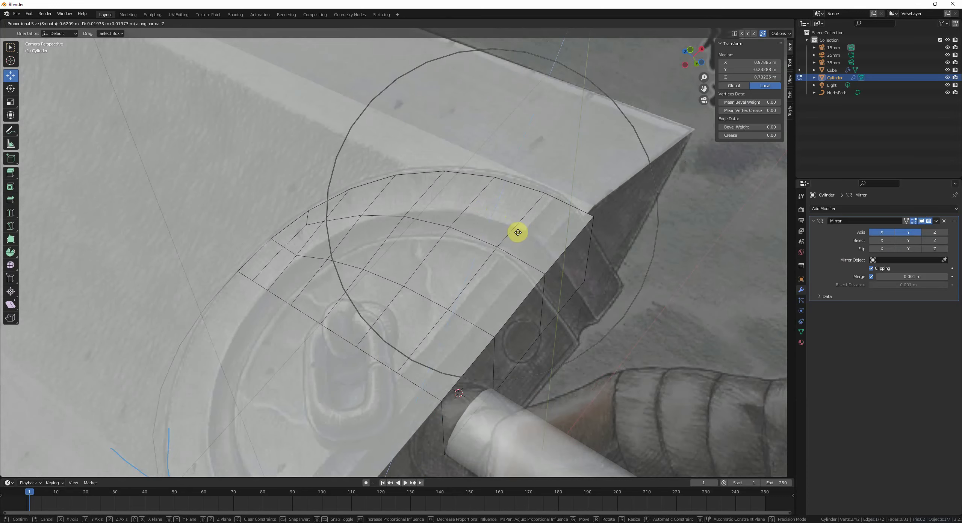
pyautogui.click(518, 230)
# - Examine how the reshaped guard outline follows the reference and the annotated curve, including with X-ray display
pyautogui.press('Tab')
pyautogui.scroll(-1, 517, 231)
pyautogui.keyDown('shift'); pyautogui.moveTo(379, 358); pyautogui.dragTo(402, 305, button='middle'); pyautogui.keyUp('shift')
pyautogui.scroll(-2, 255, 384)
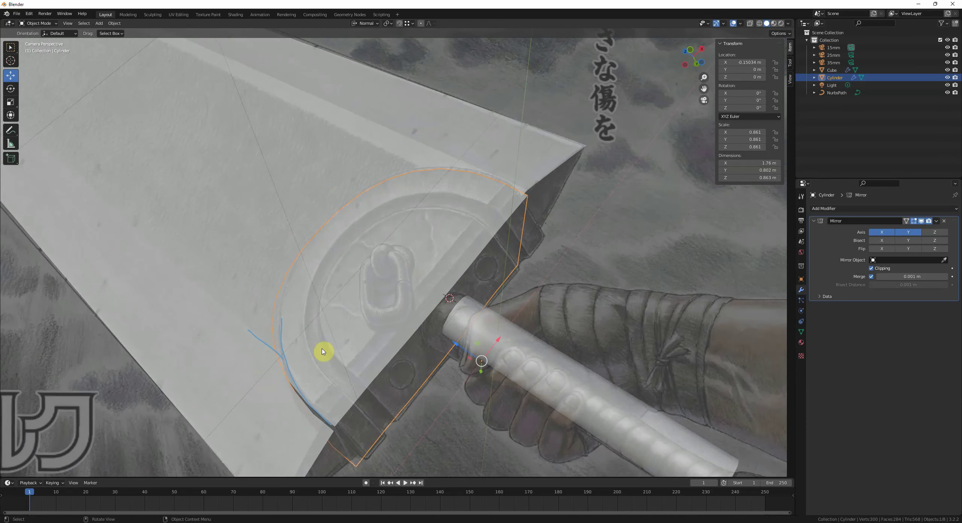
pyautogui.keyDown('shift'); pyautogui.moveTo(338, 381); pyautogui.dragTo(350, 347, button='middle'); pyautogui.keyUp('shift')
pyautogui.scroll(2, 349, 346)
pyautogui.press('Tab')
pyautogui.keyDown('shift'); pyautogui.moveTo(375, 230); pyautogui.dragTo(336, 335, button='middle'); pyautogui.keyUp('shift')
pyautogui.hotkey('alt', 'z')
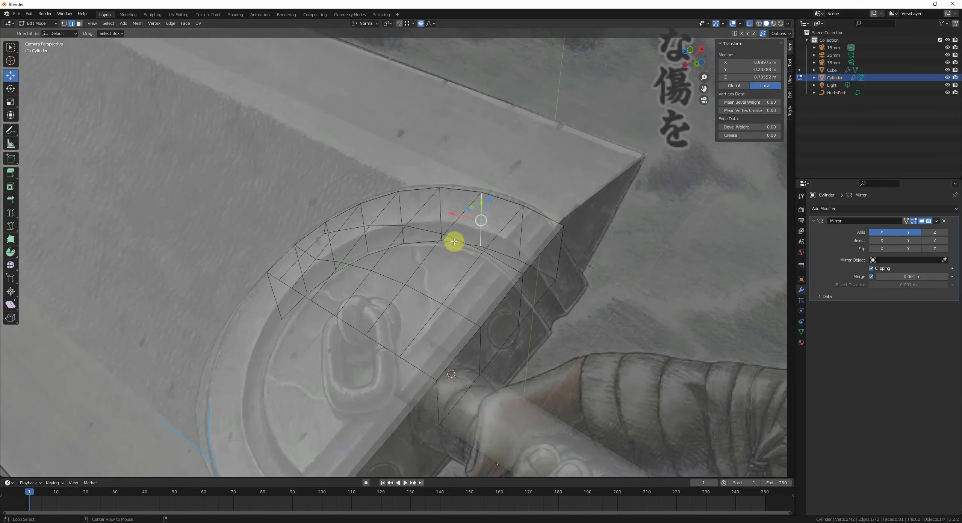
pyautogui.hotkey('alt', 'z')
pyautogui.scroll(-3, 421, 263)
pyautogui.press('Tab')
pyautogui.scroll(2, 434, 297)
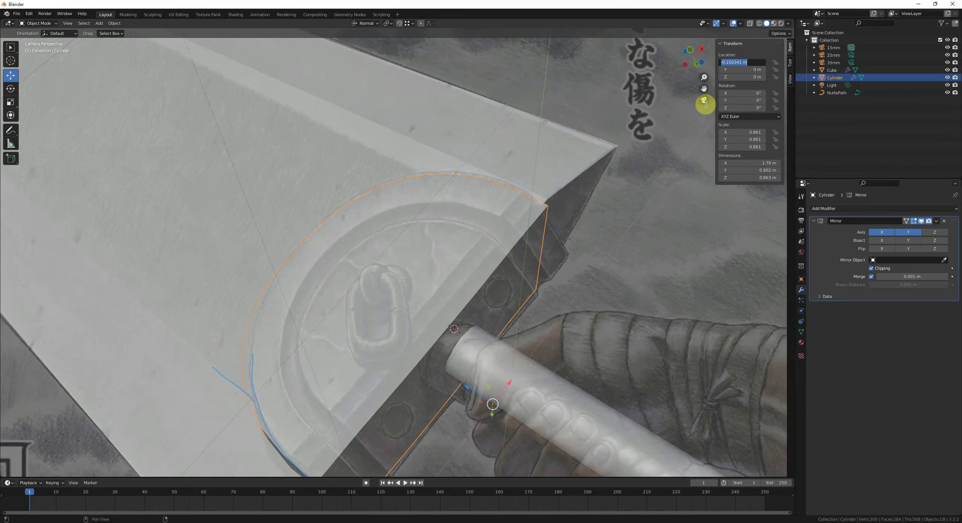
# - Set the guard's X location to 0 m, deselect it and check its fit on the blade
pyautogui.write('0')
pyautogui.press('Return')
pyautogui.keyDown('shift'); pyautogui.moveTo(376, 336); pyautogui.dragTo(390, 287, button='middle'); pyautogui.keyUp('shift')
pyautogui.hotkey('alt', 'a')
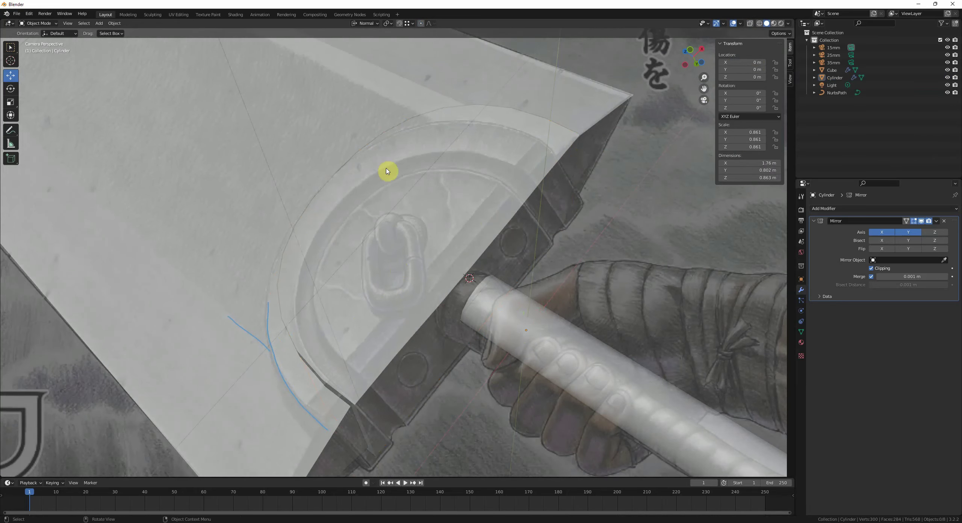
pyautogui.scroll(-1, 417, 203)
pyautogui.moveTo(441, 228); pyautogui.dragTo(444, 230, button='middle')
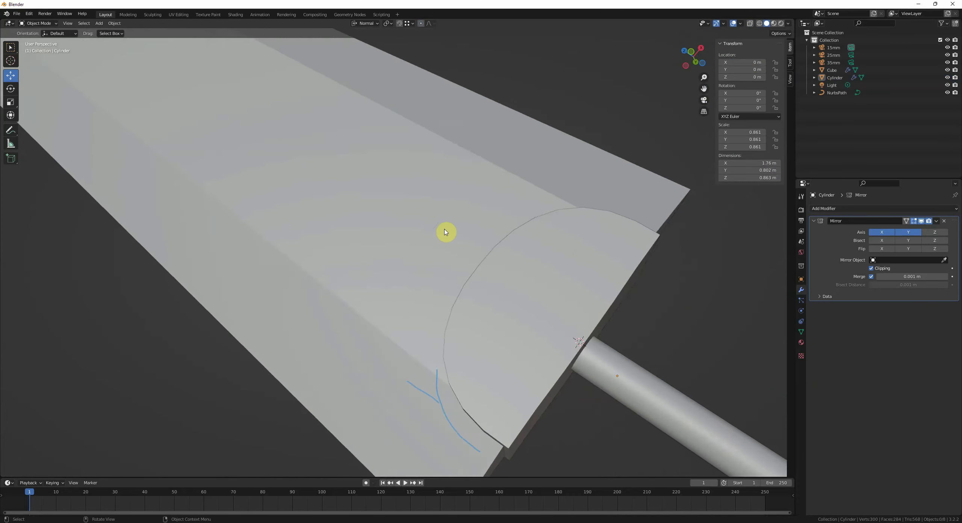
pyautogui.scroll(-5, 445, 232)
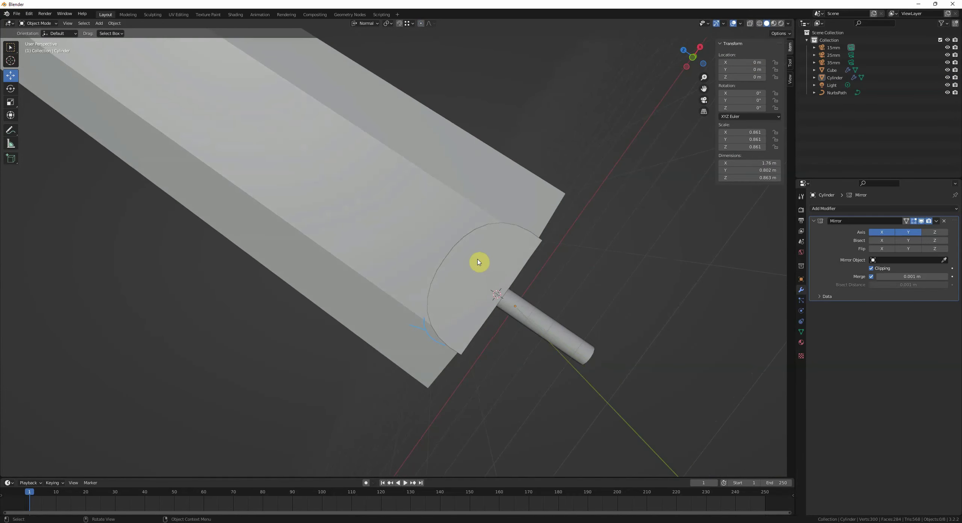
# - Open the guard's mesh for editing and select an edge on its upper curve
pyautogui.press('KP_0')
pyautogui.click(429, 233)
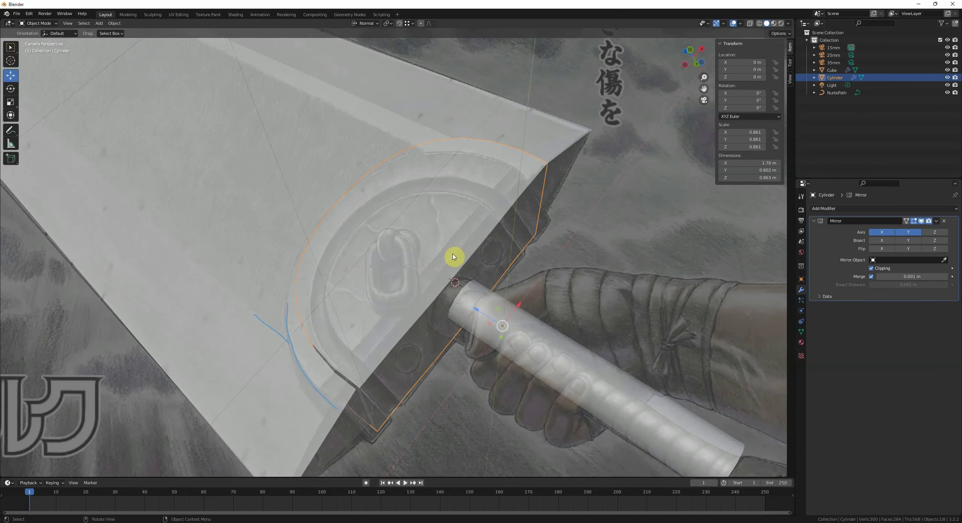
pyautogui.press('Tab')
pyautogui.moveTo(456, 253); pyautogui.dragTo(466, 190, button='middle')
pyautogui.click(421, 206)
pyautogui.hotkey('alt', 'z')
pyautogui.press('g')
pyautogui.press('z')
pyautogui.rightClick(464, 182)
pyautogui.hotkey('alt', 'a')
pyautogui.scroll(2, 465, 199)
pyautogui.hotkey('ctrl', 'z')
# - Move the selected edge on the guard's upper curve about 0.015 m along its normal X with proportional editing and finish mesh editing
pyautogui.press('g')
pyautogui.press('x')
pyautogui.click(462, 204)
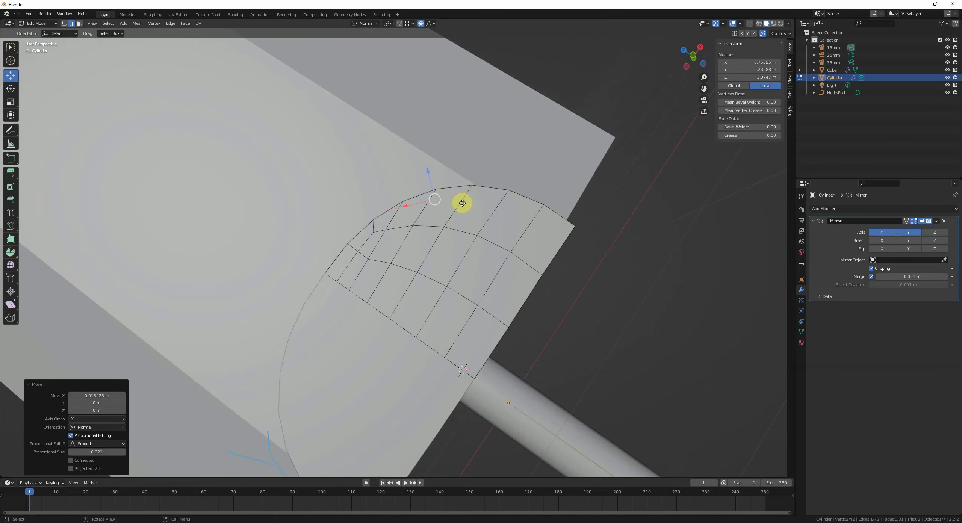
pyautogui.press('Tab')
# - Examine the guard's outline against the sword reference in camera view, around its upper corner, and from an orbited view
pyautogui.scroll(-4, 457, 230)
pyautogui.hotkey('alt', 'a')
pyautogui.moveTo(455, 236); pyautogui.dragTo(453, 242, button='middle')
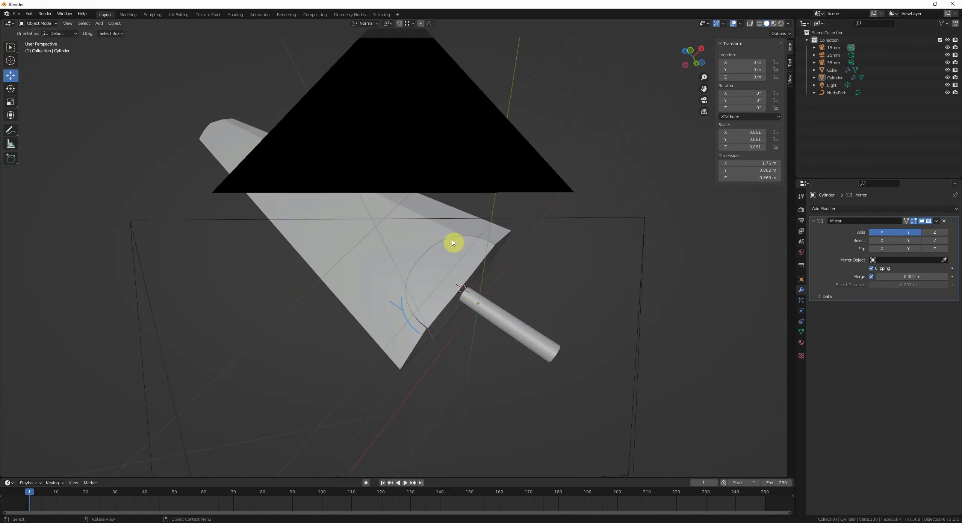
pyautogui.press('KP_0')
pyautogui.click(433, 229)
pyautogui.scroll(2, 464, 245)
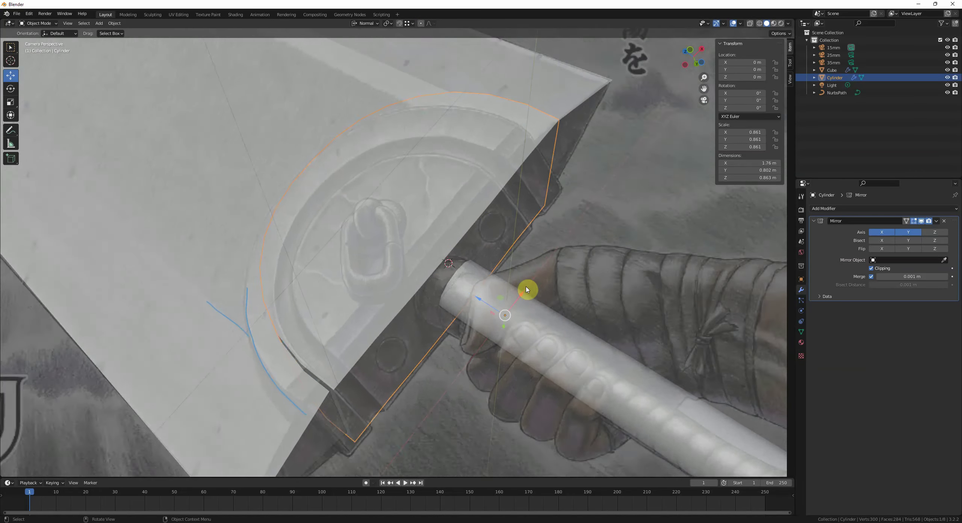
pyautogui.keyDown('shift'); pyautogui.moveTo(556, 107); pyautogui.dragTo(539, 148, button='middle'); pyautogui.keyUp('shift')
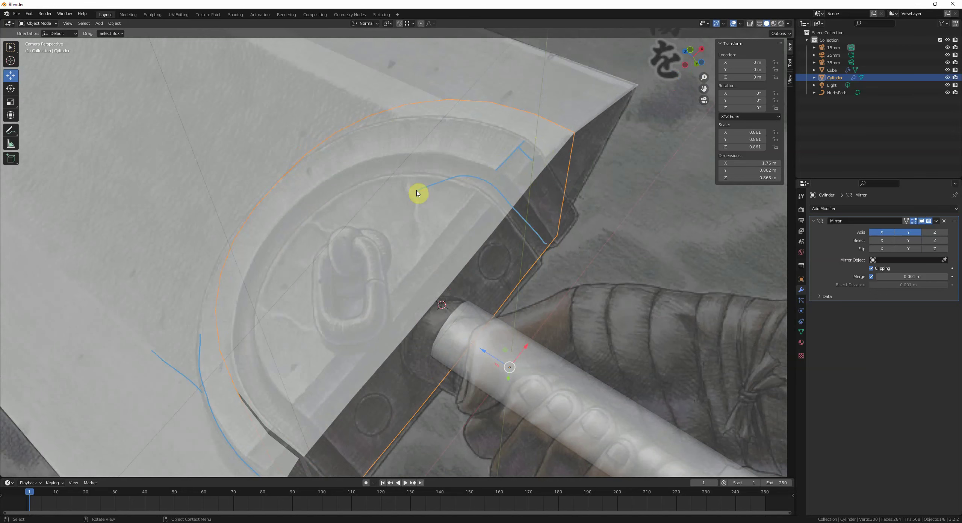
pyautogui.scroll(-1, 417, 193)
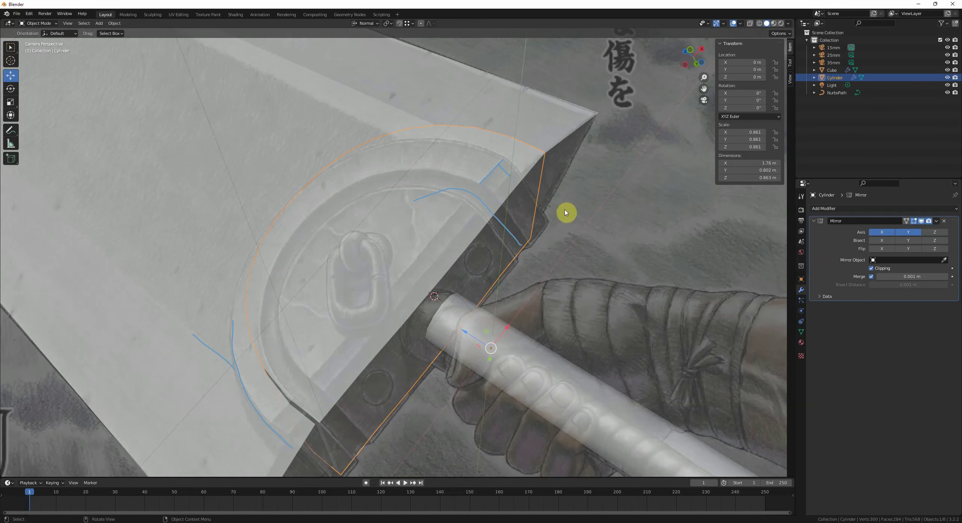
pyautogui.moveTo(565, 212); pyautogui.dragTo(504, 231, button='middle')
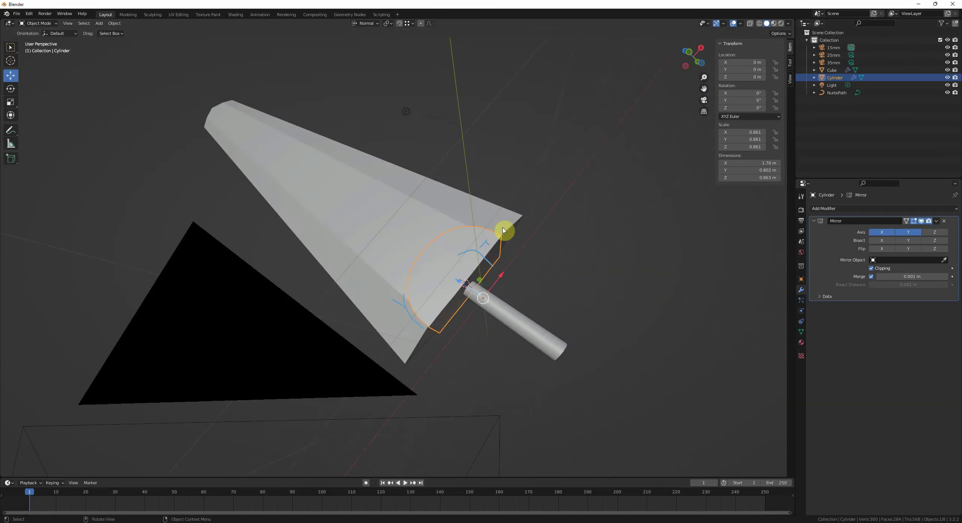
# - Scale the half-cylinder by 1.031 along Z and move it about -0.024 m along Z to fit the camera reference
pyautogui.press('KP_0')
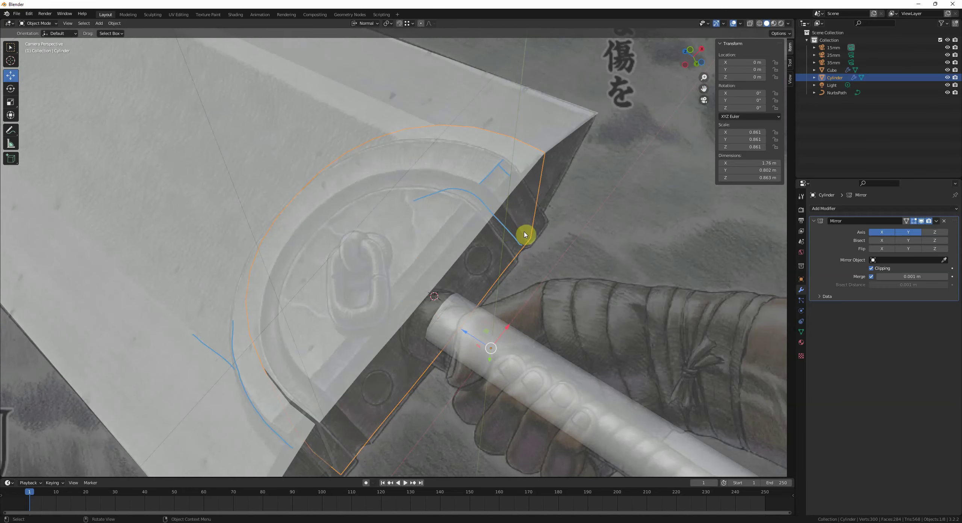
pyautogui.press('s')
pyautogui.press('z')
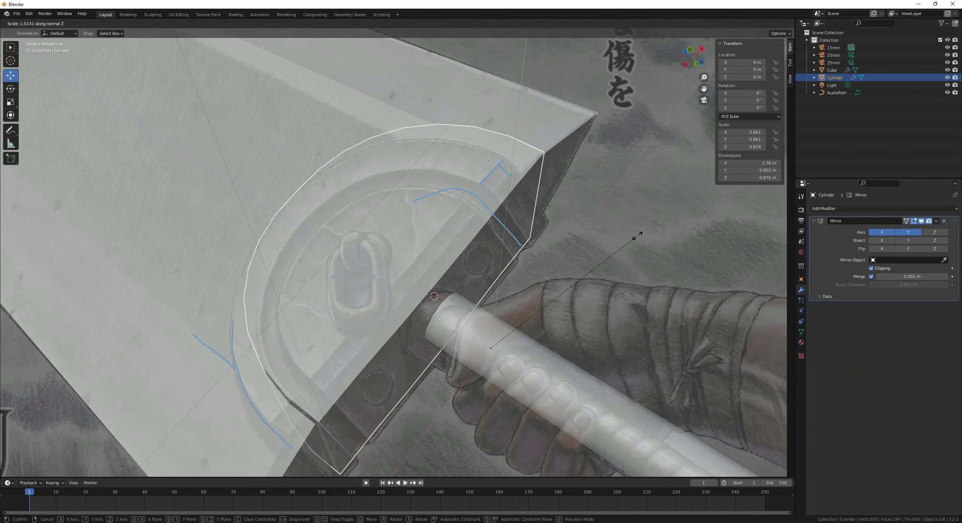
pyautogui.click(595, 230)
pyautogui.press('g')
pyautogui.press('z')
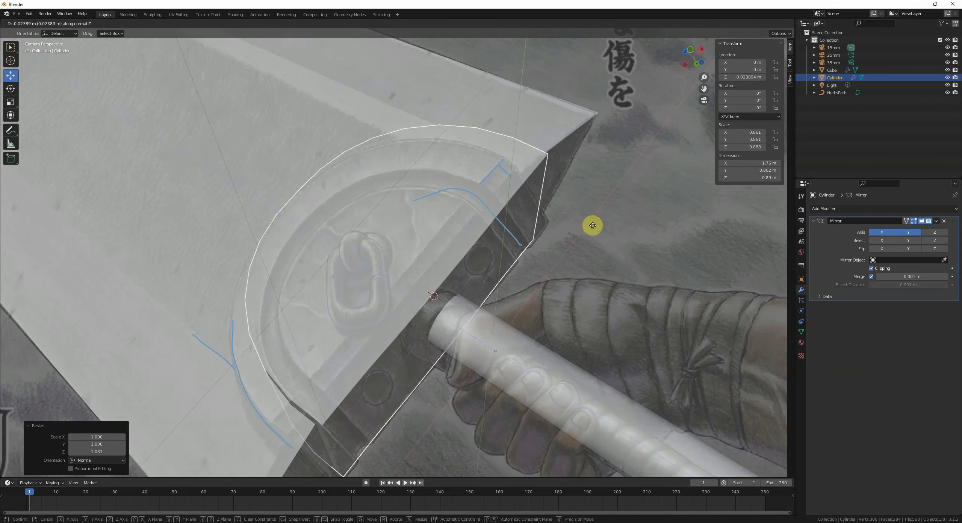
pyautogui.click(594, 227)
# - Select the edge loop along the straight edge of the half-cylinder's front face, between the face and the flat side
pyautogui.keyDown('shift'); pyautogui.moveTo(502, 223); pyautogui.dragTo(515, 195, button='middle'); pyautogui.keyUp('shift')
pyautogui.press('Tab')
pyautogui.scroll(-2, 484, 250)
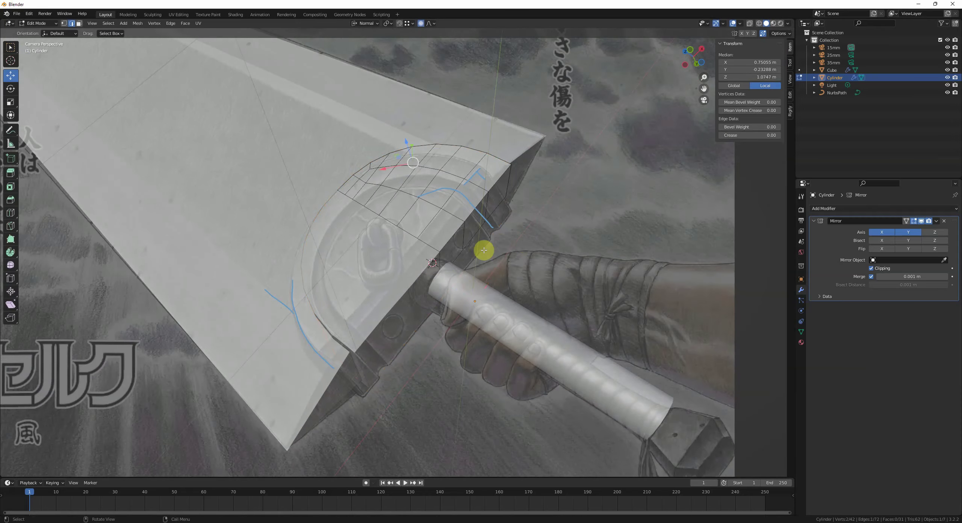
pyautogui.keyDown('shift'); pyautogui.click(458, 250); pyautogui.keyUp('shift')
pyautogui.scroll(4, 457, 244)
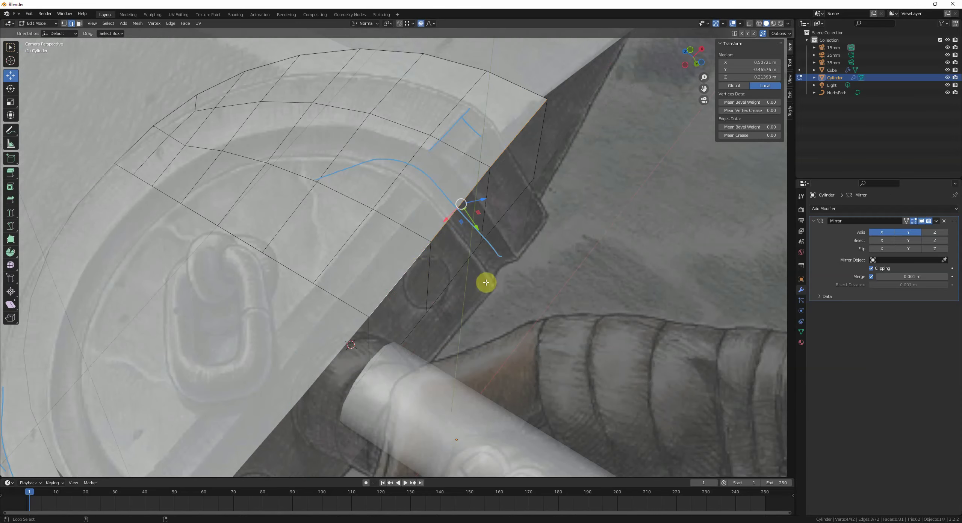
pyautogui.keyDown('alt'); pyautogui.keyDown('shift'); pyautogui.click(465, 276); pyautogui.keyUp('shift'); pyautogui.keyUp('alt')
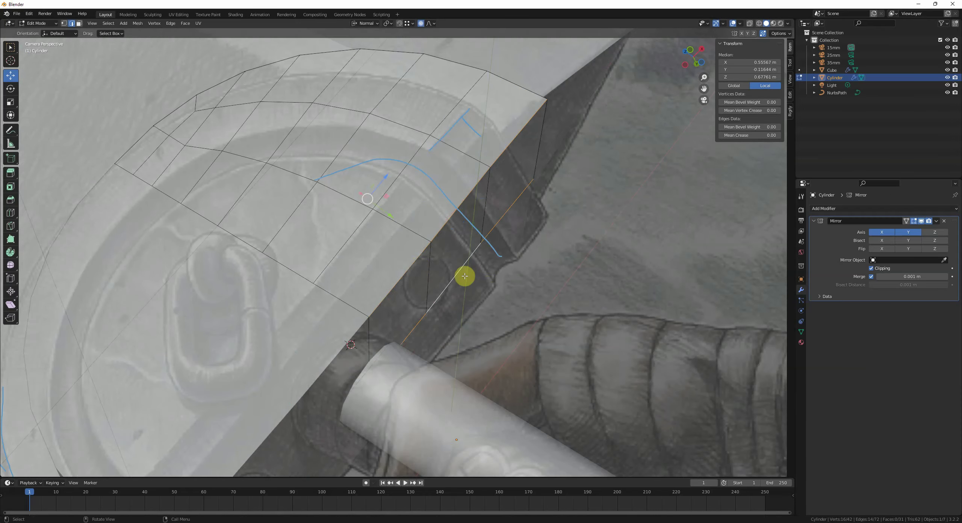
pyautogui.moveTo(465, 276); pyautogui.dragTo(442, 262, button='middle')
pyautogui.keyDown('alt'); pyautogui.click(444, 262); pyautogui.keyUp('alt')
pyautogui.keyDown('alt'); pyautogui.click(444, 221); pyautogui.keyUp('alt')
pyautogui.moveTo(444, 221); pyautogui.dragTo(441, 228, button='middle')
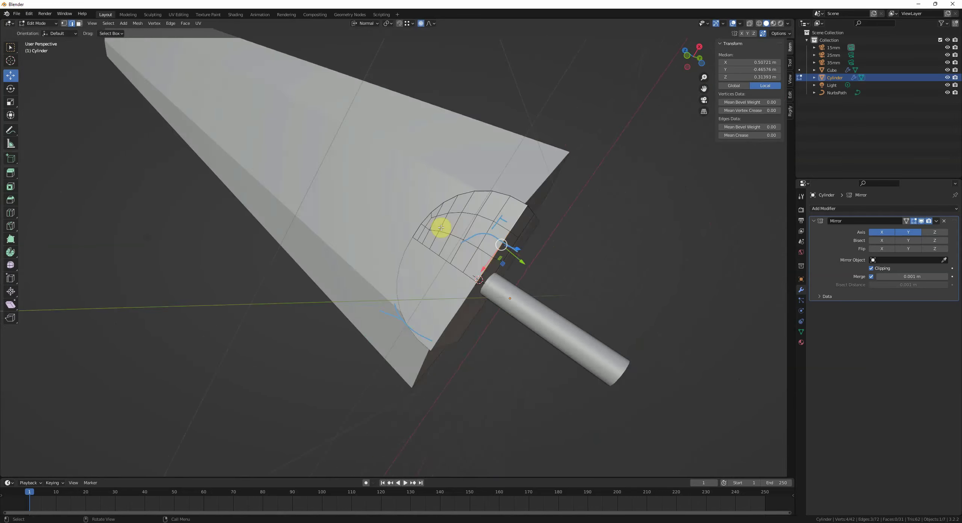
pyautogui.press('KP_0')
# - Duplicate the half-cylinder in place and disable the copy in viewports, enabling that restriction toggle in the outliner
pyautogui.press('Tab')
pyautogui.scroll(-3, 549, 158)
pyautogui.hotkey('shift', 'd')
pyautogui.rightClick(522, 230)
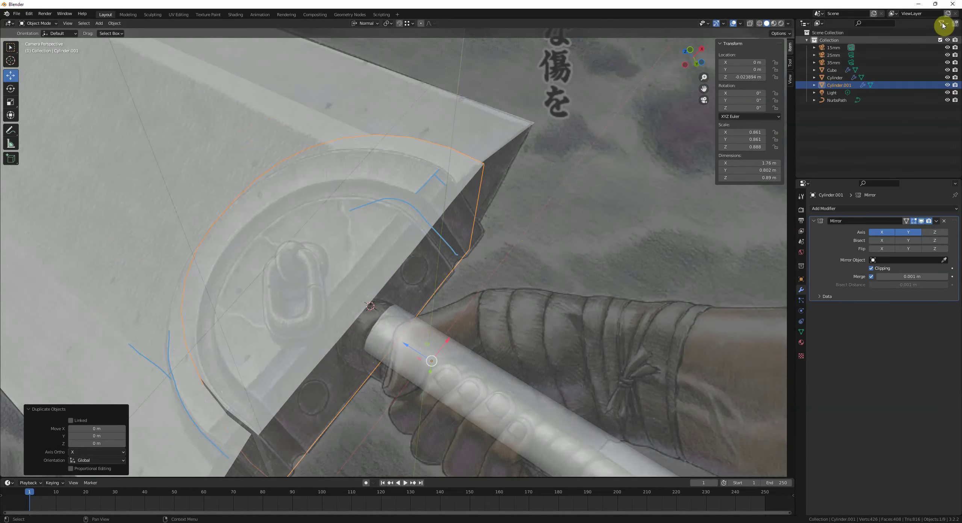
pyautogui.click(942, 24)
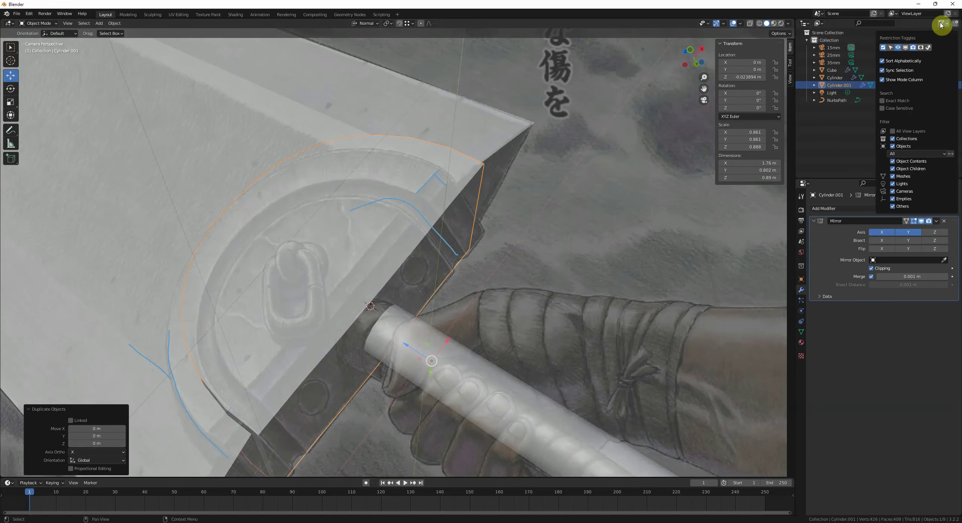
pyautogui.click(905, 48)
pyautogui.click(948, 85)
# - Bevel the selected straight edge loop of the original half-cylinder with a width of about 0.0814 m and 2 segments
pyautogui.click(391, 197)
pyautogui.press('Tab')
pyautogui.keyDown('shift'); pyautogui.moveTo(444, 232); pyautogui.dragTo(485, 228, button='middle'); pyautogui.keyUp('shift')
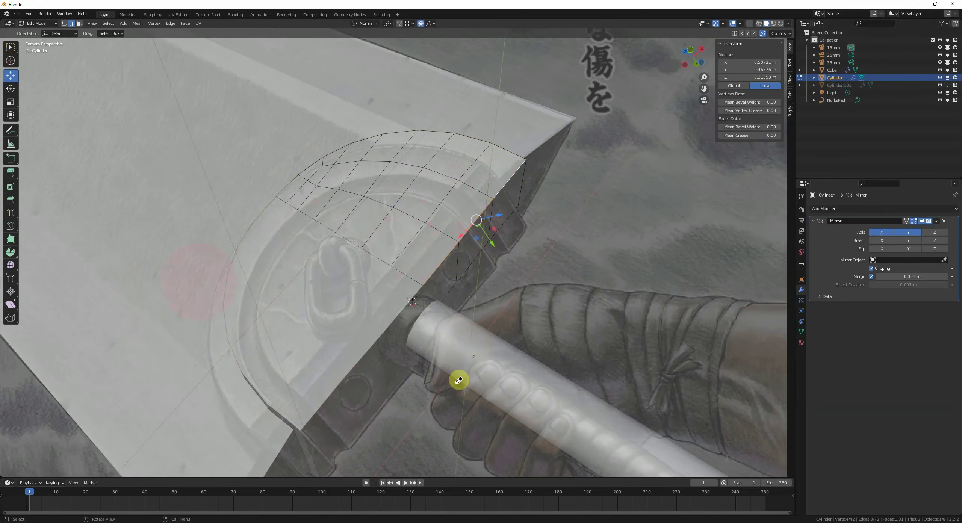
pyautogui.scroll(1, 480, 260)
pyautogui.keyDown('shift'); pyautogui.moveTo(499, 215); pyautogui.dragTo(431, 235, button='middle'); pyautogui.keyUp('shift')
pyautogui.scroll(3, 431, 235)
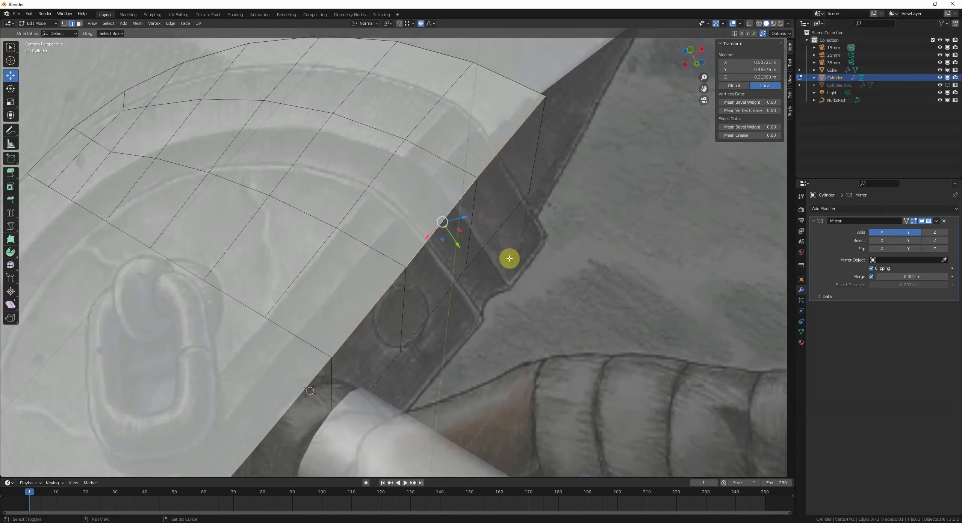
pyautogui.keyDown('shift'); pyautogui.moveTo(509, 258); pyautogui.dragTo(535, 266, button='middle'); pyautogui.keyUp('shift')
pyautogui.scroll(-2, 569, 262)
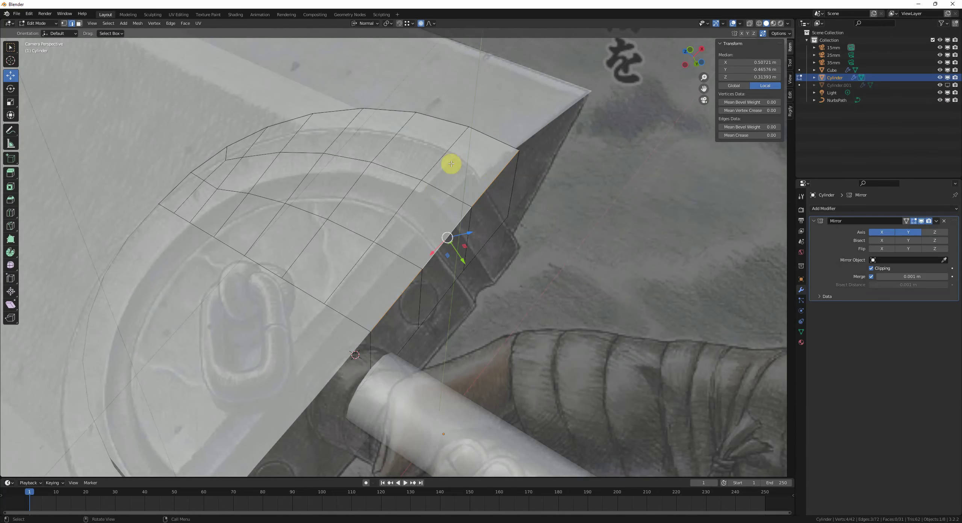
pyautogui.scroll(1, 590, 243)
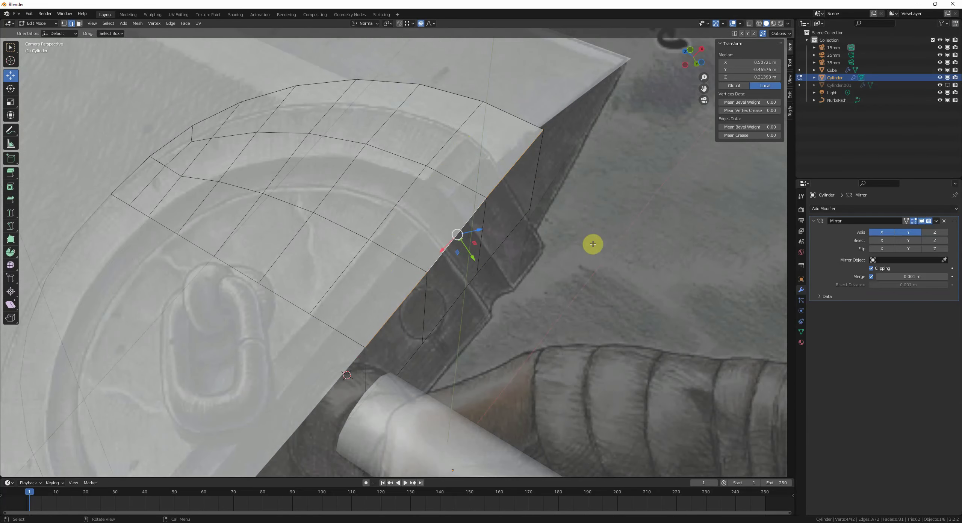
pyautogui.hotkey('ctrl', 'b')
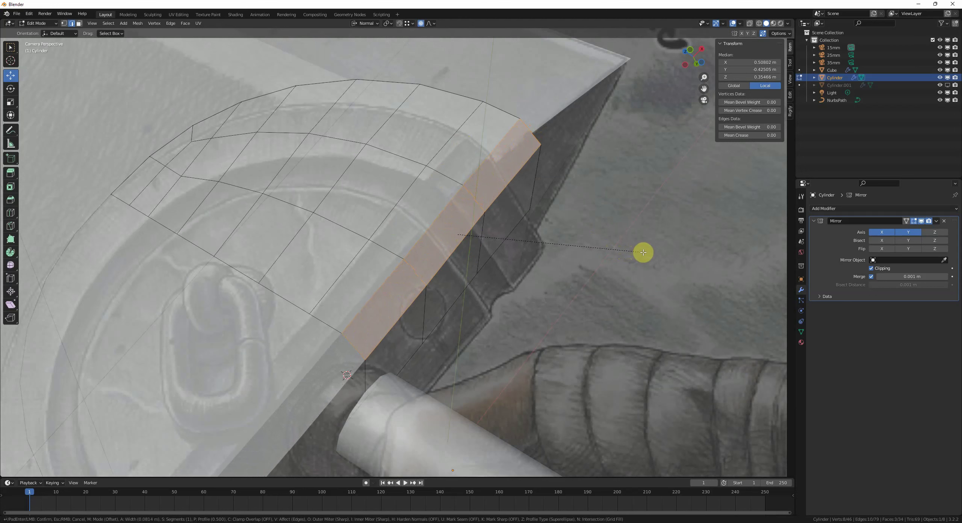
pyautogui.scroll(1, 643, 252)
pyautogui.click(643, 252)
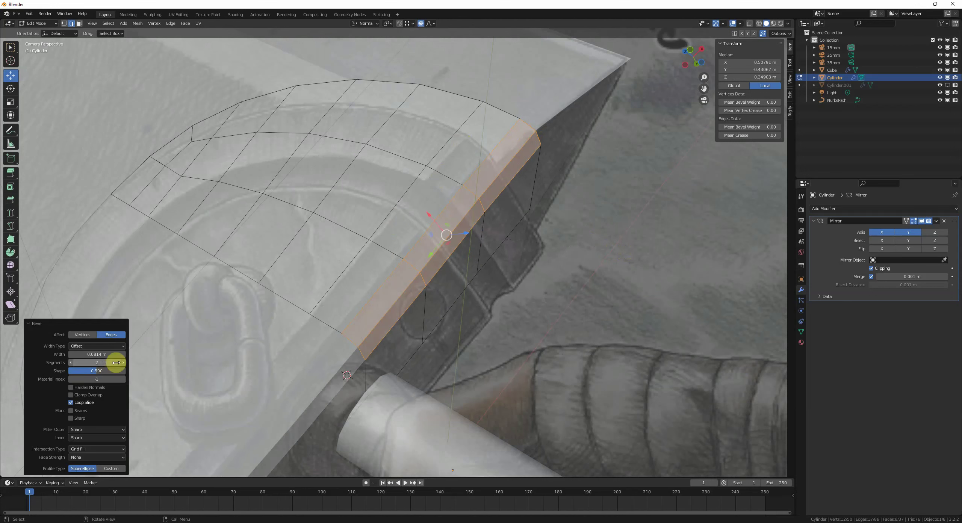
# - Set the bevel to 3 segments with a shape of 0.195, and clear the selection
pyautogui.click(124, 363)
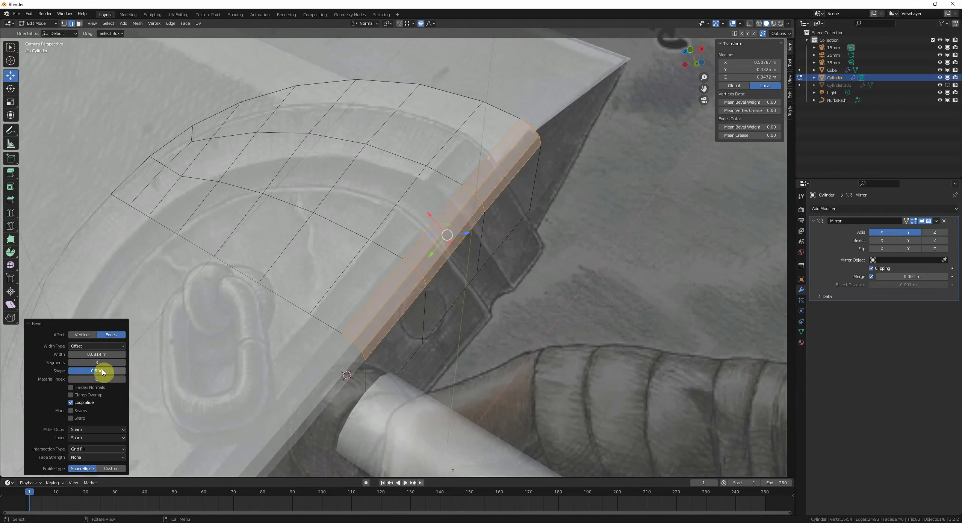
pyautogui.moveTo(92, 371); pyautogui.dragTo(80, 371)
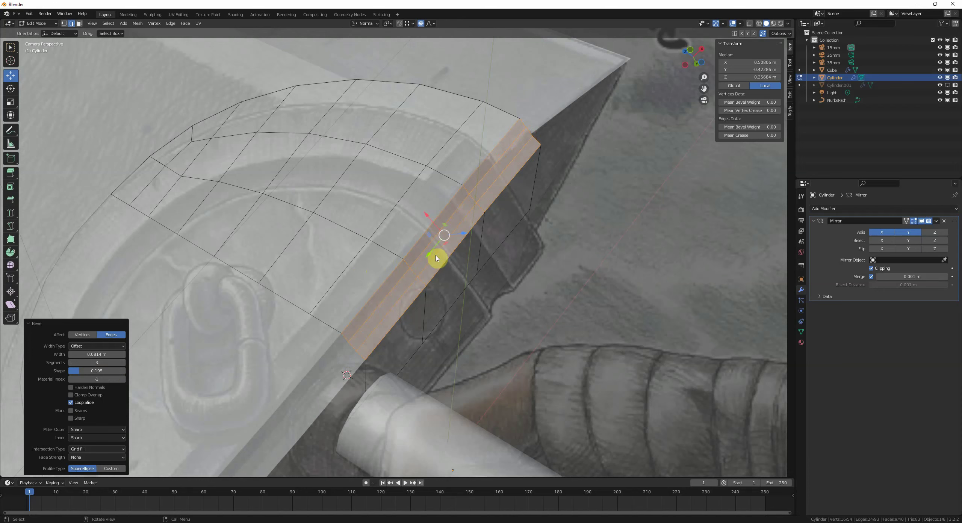
pyautogui.scroll(-2, 391, 244)
pyautogui.keyDown('shift'); pyautogui.moveTo(391, 245); pyautogui.dragTo(496, 213, button='middle'); pyautogui.keyUp('shift')
pyautogui.hotkey('alt', 'a')
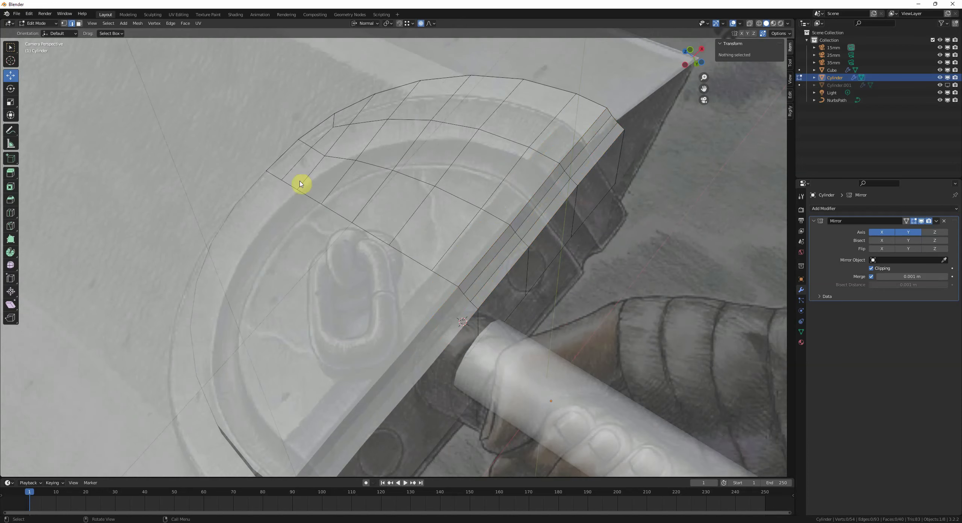
# - Move the half-cylinder object about -0.155 m along X to line it up with the reference drawing
pyautogui.keyDown('shift'); pyautogui.moveTo(489, 138); pyautogui.dragTo(483, 165, button='middle'); pyautogui.keyUp('shift')
pyautogui.press('Tab')
pyautogui.scroll(-3, 528, 208)
pyautogui.press('g')
pyautogui.press('x')
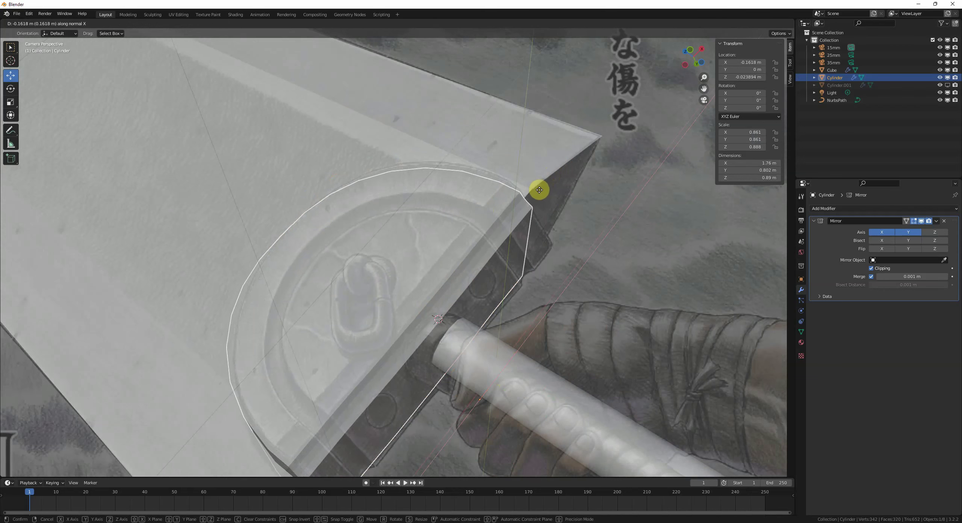
pyautogui.click(526, 193)
pyautogui.scroll(1, 488, 206)
# - Try to knife-cut an arc across the half-cylinder's front face along the reference's inner ring
pyautogui.press('Tab')
pyautogui.scroll(3, 432, 222)
pyautogui.press('k')
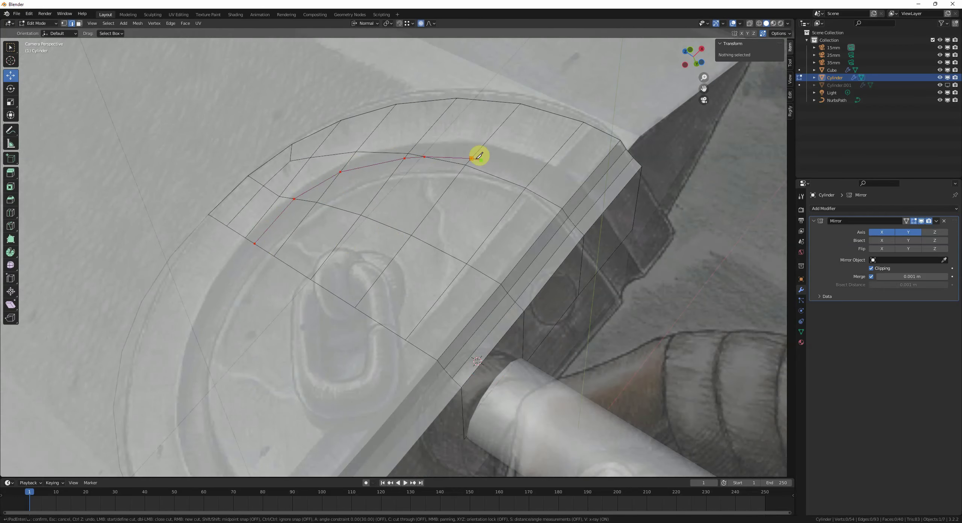
pyautogui.press('Return')
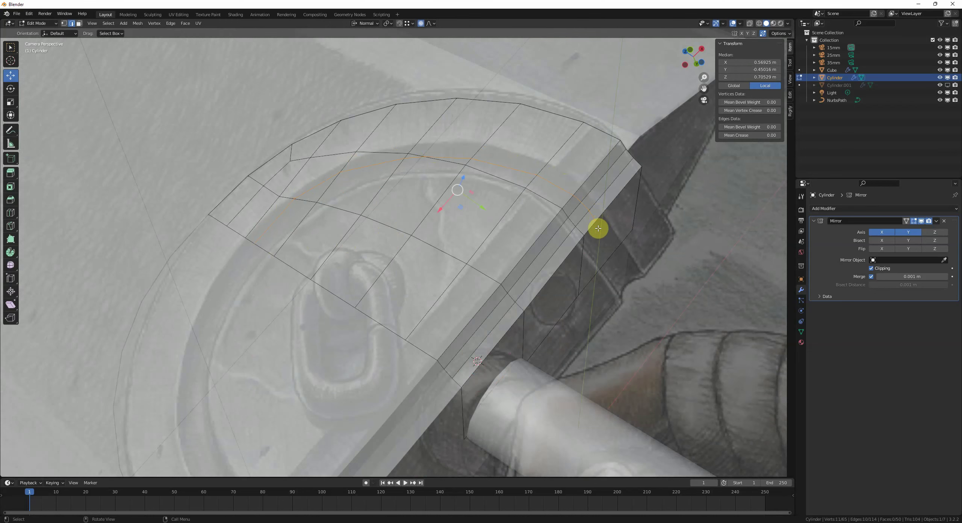
pyautogui.scroll(-3, 545, 221)
pyautogui.press('Tab')
pyautogui.press('g')
pyautogui.rightClick(251, 161)
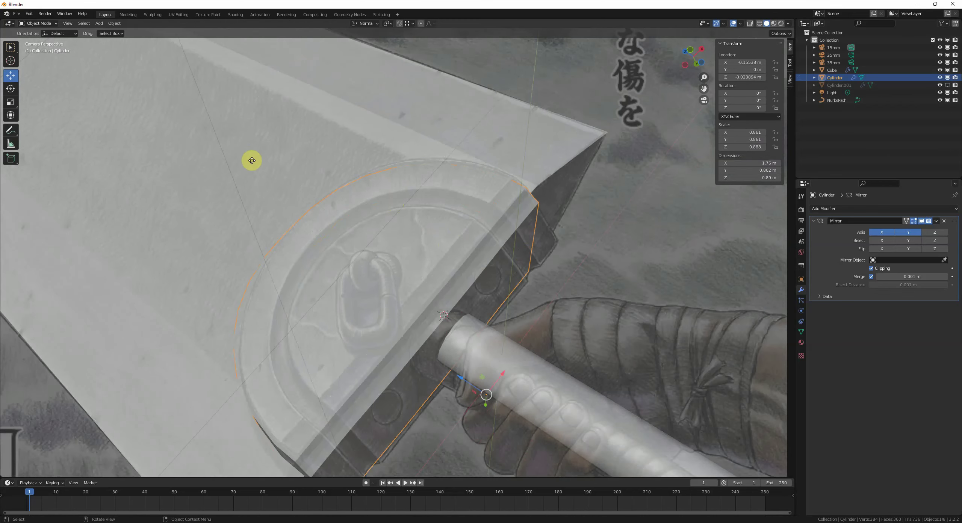
# - Undo the arc cut on the half-cylinder's front face
pyautogui.scroll(-1, 515, 277)
pyautogui.press('Tab')
pyautogui.press('KP_Decimal')
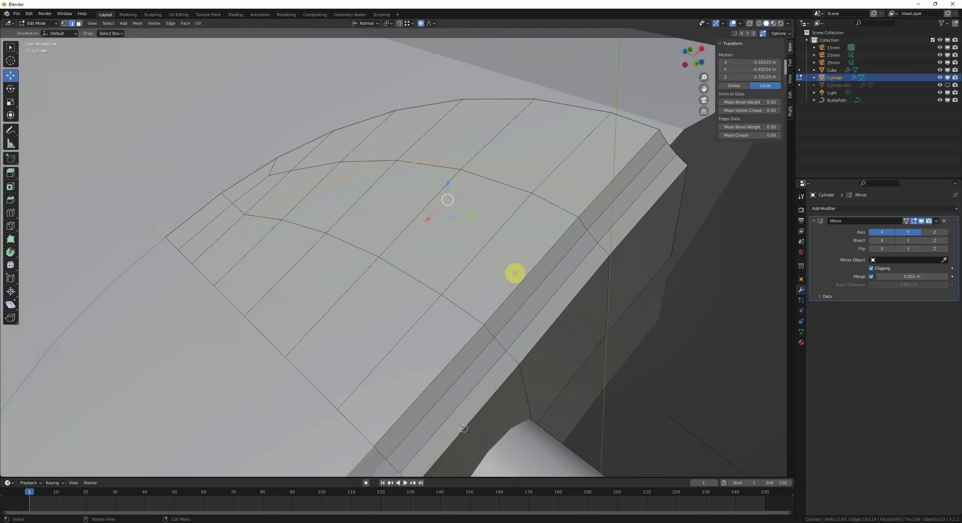
pyautogui.scroll(-3, 515, 274)
pyautogui.moveTo(515, 275); pyautogui.dragTo(408, 208, button='middle')
pyautogui.hotkey('ctrl', 'z')
pyautogui.hotkey('ctrl', 'z')
pyautogui.hotkey('ctrl', 'z')
# - Apply the Mirror modifier on the half-cylinder
pyautogui.press('c')
pyautogui.press('Tab')
pyautogui.click(936, 221)
pyautogui.click(926, 231)
# - Try to deselect a loop around the curved side from the fully selected mesh in edge selection mode
pyautogui.press('Tab')
pyautogui.hotkey('alt', 'z')
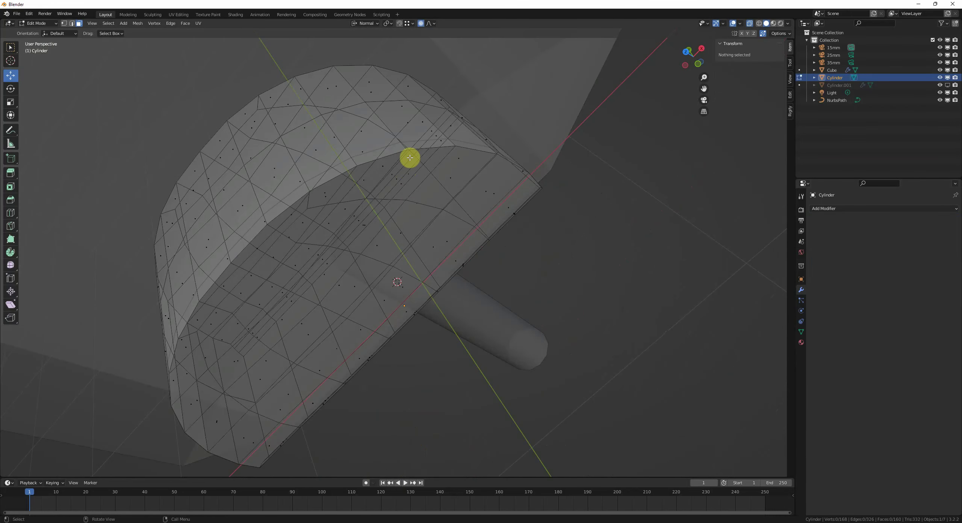
pyautogui.press('a')
pyautogui.moveTo(406, 161); pyautogui.dragTo(376, 185, button='middle')
pyautogui.press('2')
pyautogui.keyDown('alt'); pyautogui.keyDown('shift'); pyautogui.click(396, 102); pyautogui.keyUp('shift'); pyautogui.keyUp('alt')
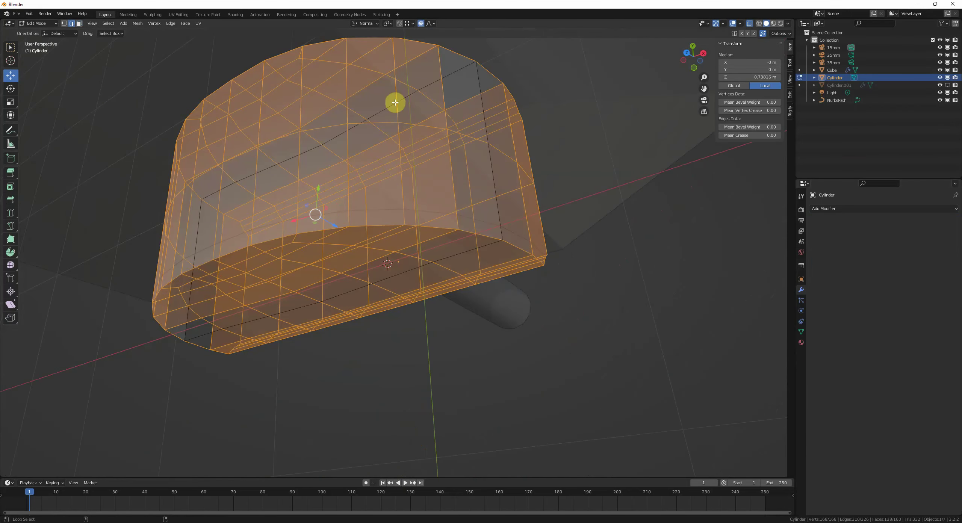
pyautogui.hotkey('ctrl', 'z')
pyautogui.moveTo(403, 120); pyautogui.dragTo(400, 110, button='middle')
pyautogui.hotkey('alt', 'z')
pyautogui.keyDown('alt'); pyautogui.keyDown('shift'); pyautogui.click(380, 187); pyautogui.keyUp('shift'); pyautogui.keyUp('alt')
pyautogui.hotkey('ctrl', 'z')
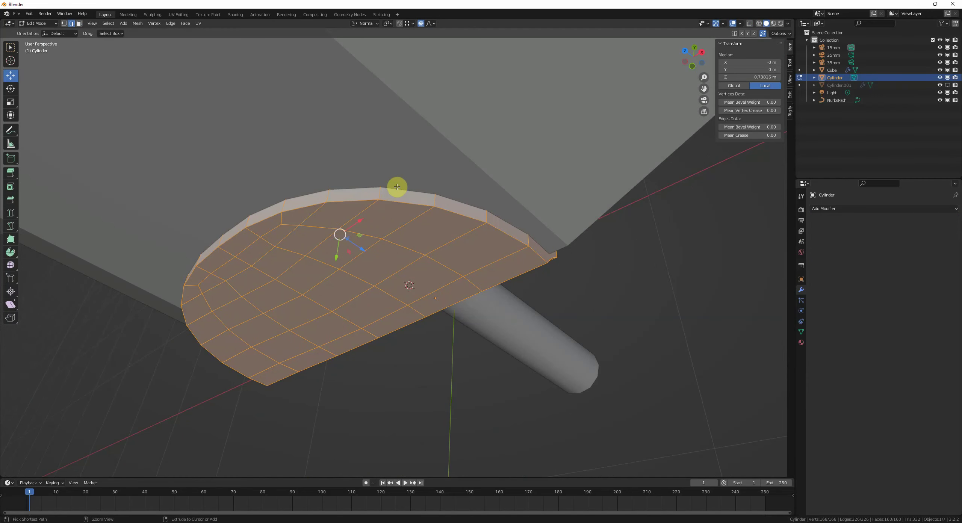
# - Try to deselect the curved side's face loops from the fully selected mesh in face selection mode
pyautogui.press('3')
pyautogui.hotkey('alt', 'z')
pyautogui.moveTo(400, 147); pyautogui.dragTo(400, 150, button='middle')
pyautogui.keyDown('alt'); pyautogui.keyDown('shift'); pyautogui.click(382, 166); pyautogui.keyUp('shift'); pyautogui.keyUp('alt')
pyautogui.hotkey('alt', 'z')
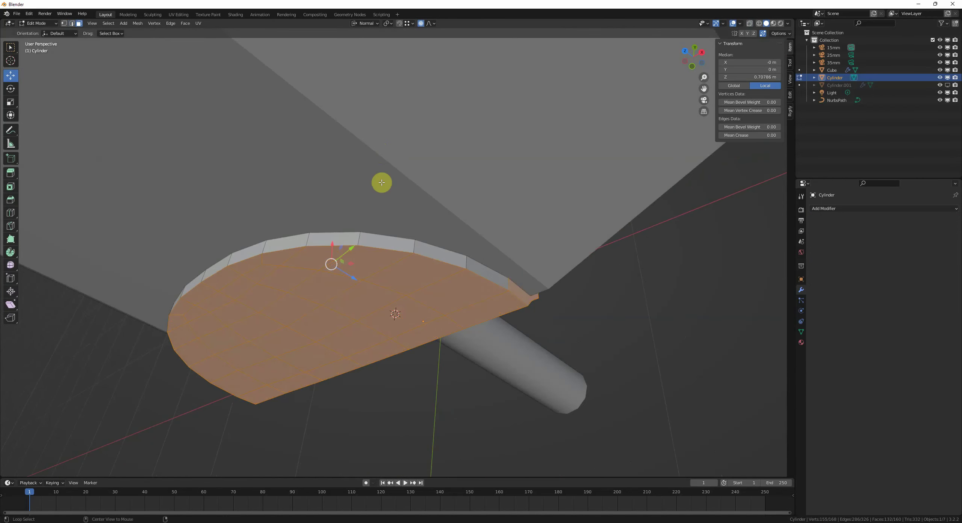
pyautogui.hotkey('alt', 'z')
pyautogui.moveTo(381, 182); pyautogui.dragTo(526, 290, button='middle')
pyautogui.rightClick(434, 230)
pyautogui.hotkey('alt', 'z')
pyautogui.moveTo(434, 230); pyautogui.dragTo(410, 282, button='middle')
# - Hide every object except the half-cylinder and return to editing its mesh
pyautogui.press('Tab')
pyautogui.hotkey('shift', 'h')
pyautogui.press('Tab')
# - Connect the first pair of front and back bevel corner vertices with an edge across one end of the half-cylinder
pyautogui.hotkey('alt', 'a')
pyautogui.press('1')
pyautogui.click(392, 293)
pyautogui.moveTo(490, 188); pyautogui.dragTo(480, 181, button='middle')
pyautogui.press('j')
pyautogui.hotkey('alt', 'a')
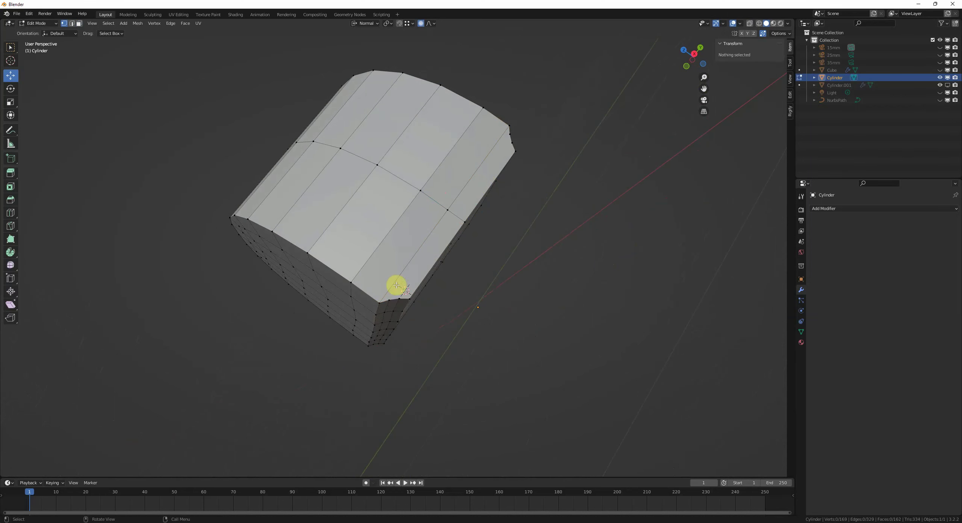
# - Connect the two remaining pairs of front and back bevel vertices across the same end, and clear the selection
pyautogui.click(391, 293)
pyautogui.scroll(2, 534, 162)
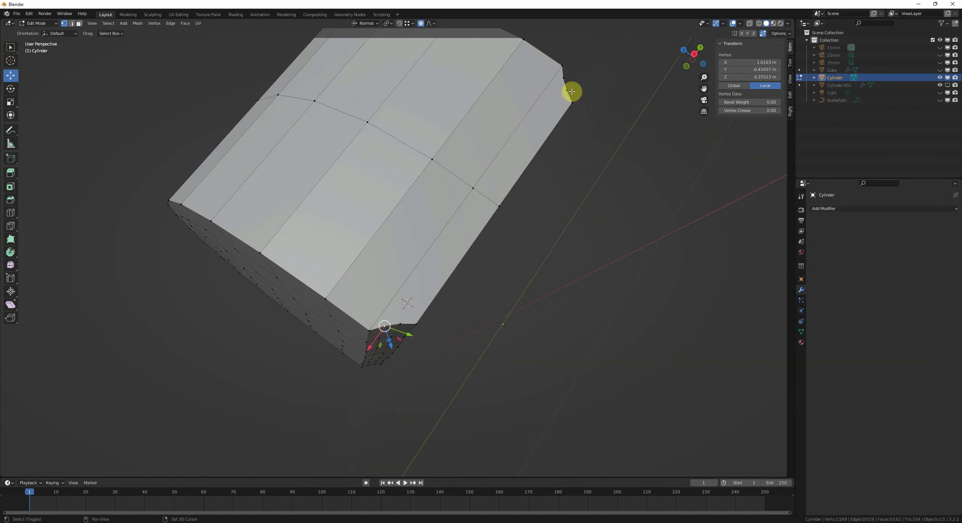
pyautogui.press('j')
pyautogui.click(401, 323)
pyautogui.keyDown('shift'); pyautogui.click(568, 90); pyautogui.keyUp('shift')
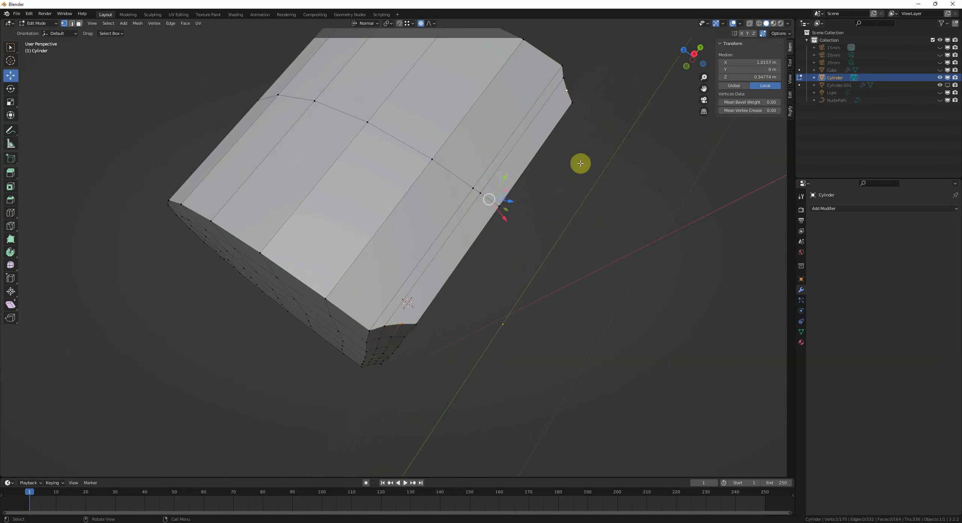
pyautogui.press('j')
pyautogui.scroll(-3, 541, 273)
pyautogui.hotkey('alt', 'a')
# - Connect the three matching pairs of front and back bevel vertices with edges across the half-cylinder's opposite end
pyautogui.moveTo(474, 338); pyautogui.dragTo(549, 236, button='middle')
pyautogui.click(573, 180)
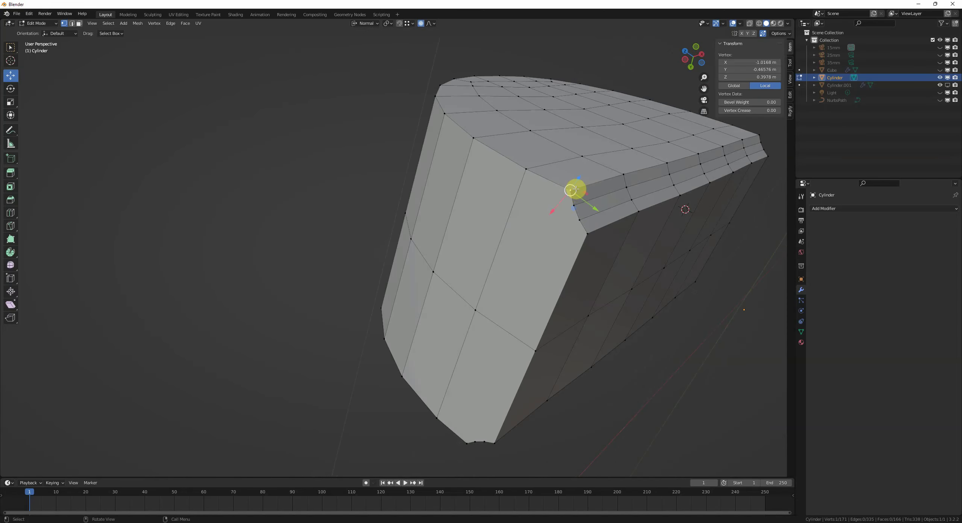
pyautogui.keyDown('shift'); pyautogui.click(465, 432); pyautogui.keyUp('shift')
pyautogui.press('j')
pyautogui.click(470, 412)
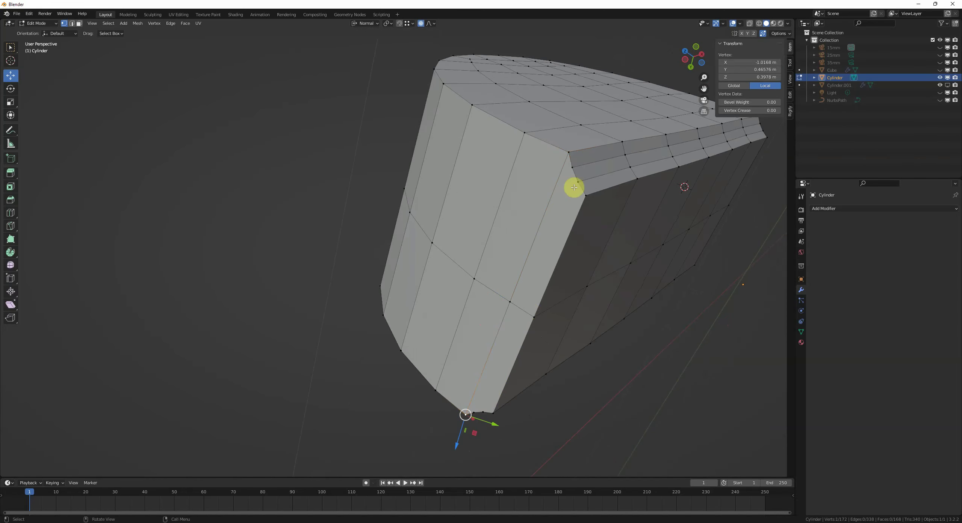
pyautogui.press('j')
pyautogui.click(483, 412)
pyautogui.keyDown('shift'); pyautogui.click(578, 177); pyautogui.keyUp('shift')
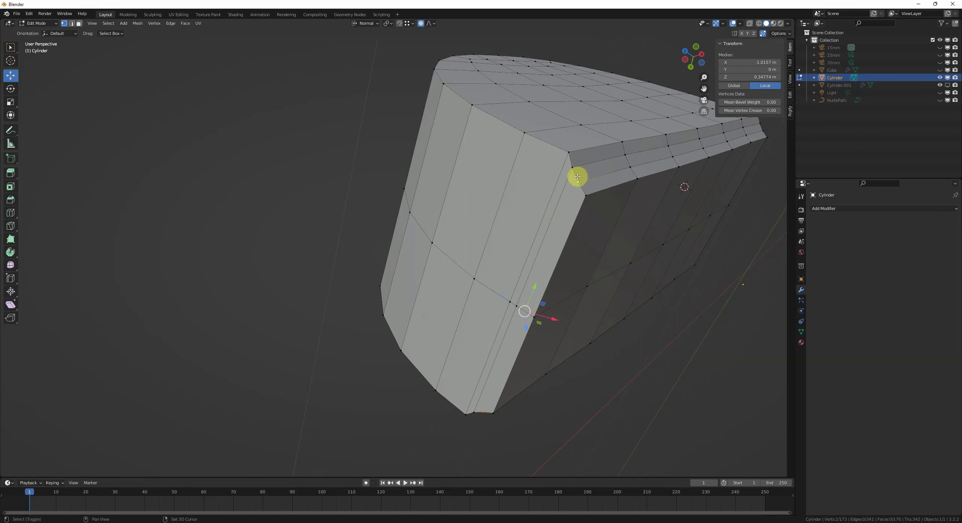
pyautogui.press('j')
# - Clear the selection and select all faces of the half-cylinder's mesh
pyautogui.hotkey('alt', 'a')
pyautogui.keyDown('alt'); pyautogui.click(523, 266); pyautogui.keyUp('alt')
pyautogui.keyDown('alt'); pyautogui.keyDown('shift'); pyautogui.click(518, 320); pyautogui.keyUp('shift'); pyautogui.keyUp('alt')
pyautogui.scroll(-4, 518, 319)
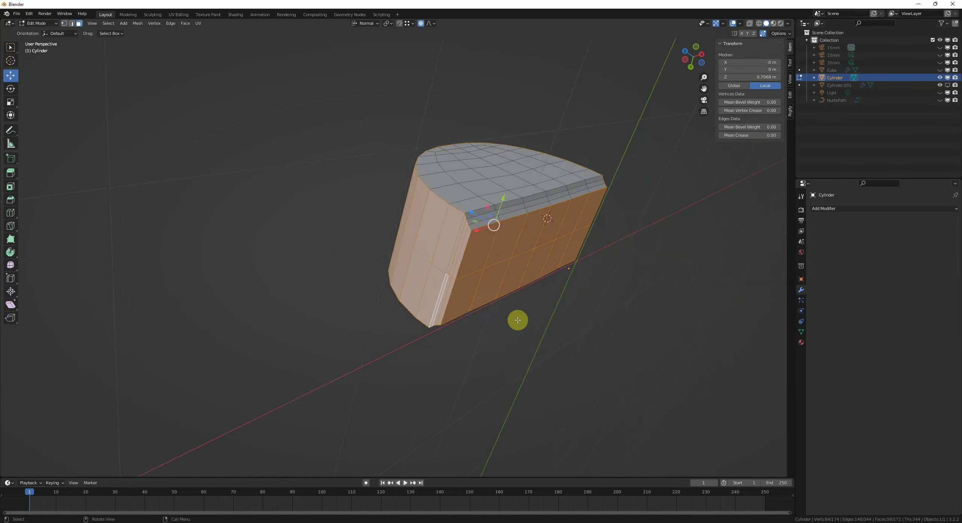
pyautogui.moveTo(517, 319); pyautogui.dragTo(516, 271, button='middle')
pyautogui.press('a')
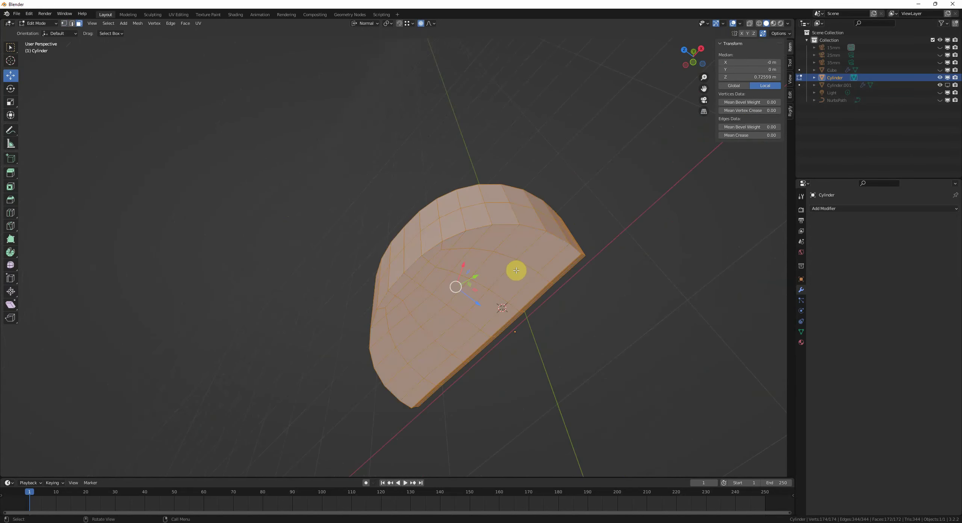
# - Bring back the hidden objects and return to editing the half-cylinder's mesh in the camera view
pyautogui.moveTo(471, 216); pyautogui.dragTo(567, 273, button='middle')
pyautogui.press('Tab')
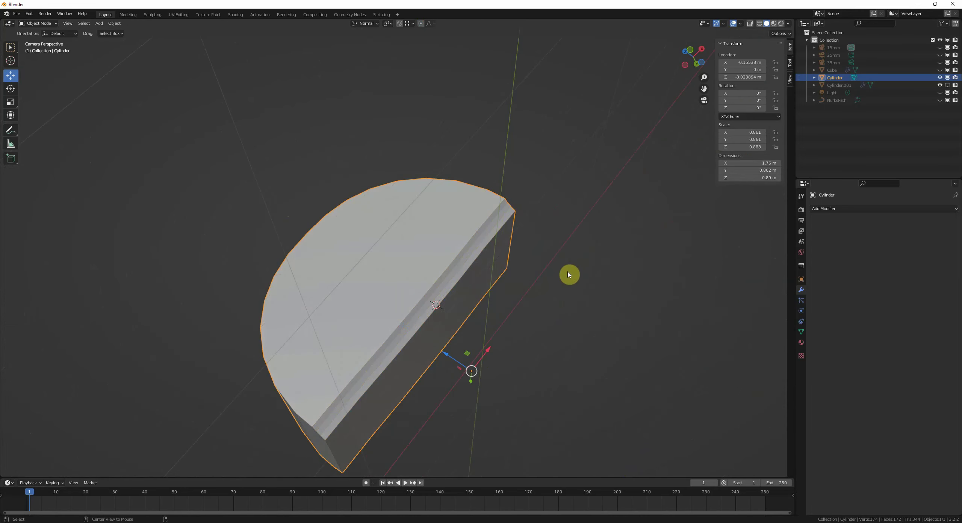
pyautogui.press('KP_0')
pyautogui.press('Tab')
pyautogui.scroll(2, 533, 287)
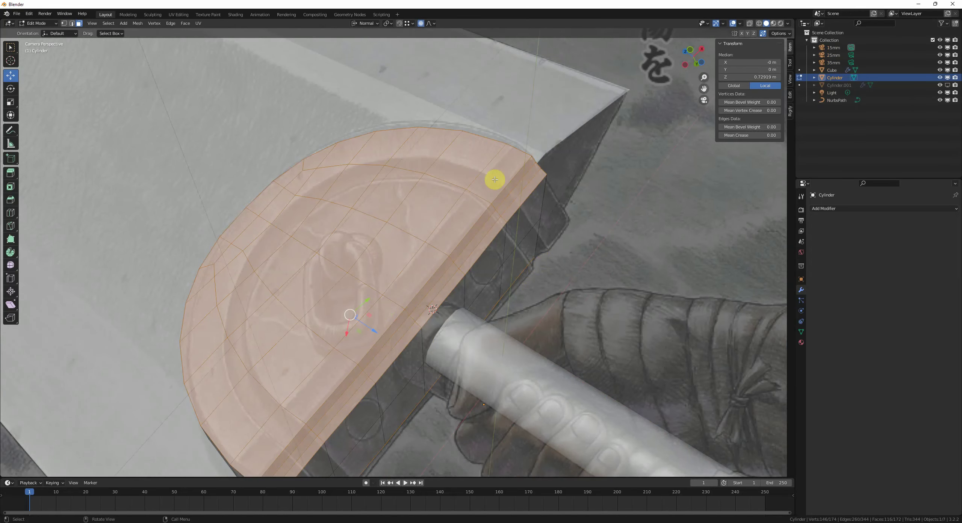
# - Circle-select the missing faces along the bevel strips and the straight side, adding them to the front and back face selection
pyautogui.press('c')
pyautogui.scroll(4, 506, 261)
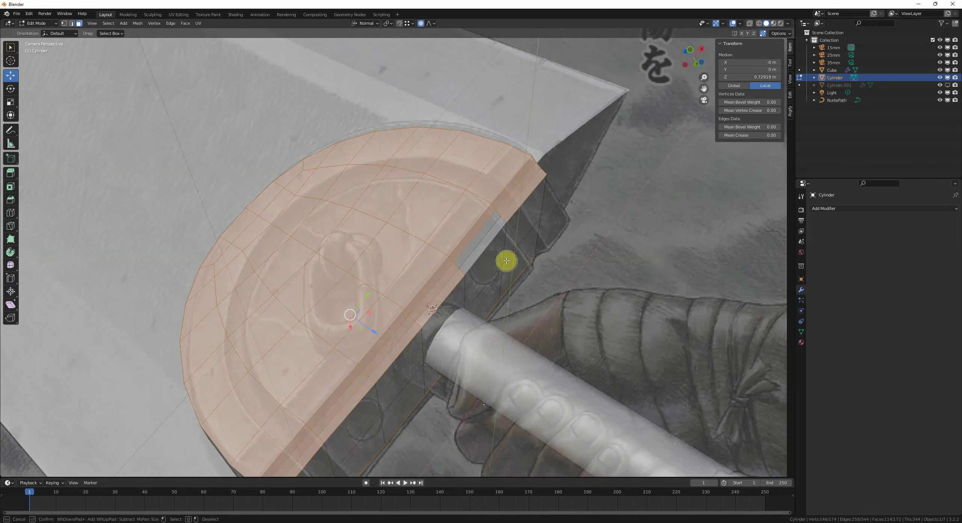
pyautogui.click(508, 260)
pyautogui.rightClick(483, 241)
pyautogui.keyDown('shift'); pyautogui.moveTo(477, 254); pyautogui.dragTo(493, 187, button='middle'); pyautogui.keyUp('shift')
pyautogui.press('c')
pyautogui.click(472, 237)
pyautogui.moveTo(472, 236); pyautogui.dragTo(367, 366)
pyautogui.rightClick(363, 404)
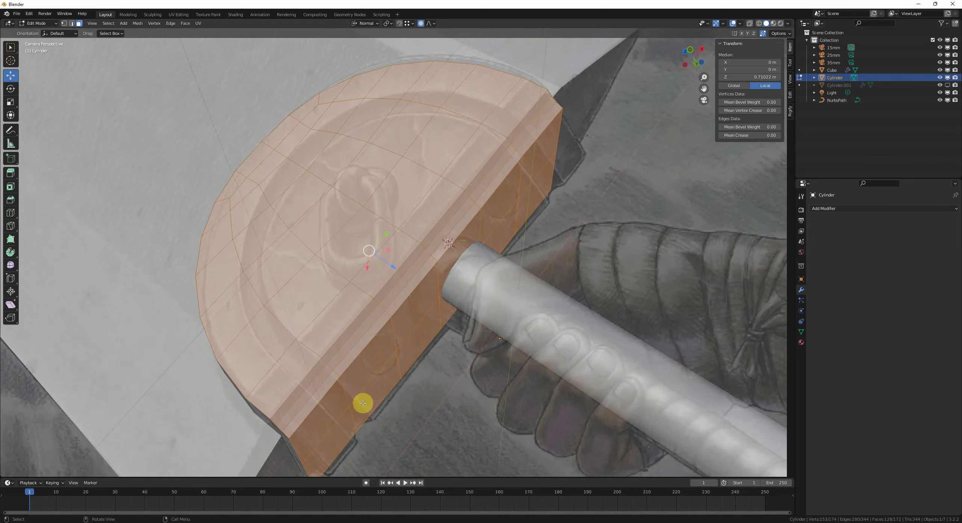
# - Inset the selected faces by about 0.184 m to match the inner ring of the reference drawing
pyautogui.keyDown('shift'); pyautogui.moveTo(493, 221); pyautogui.dragTo(469, 272, button='middle'); pyautogui.keyUp('shift')
pyautogui.keyDown('shift'); pyautogui.moveTo(538, 201); pyautogui.dragTo(552, 242, button='middle'); pyautogui.keyUp('shift')
pyautogui.scroll(2, 552, 241)
pyautogui.press('i')
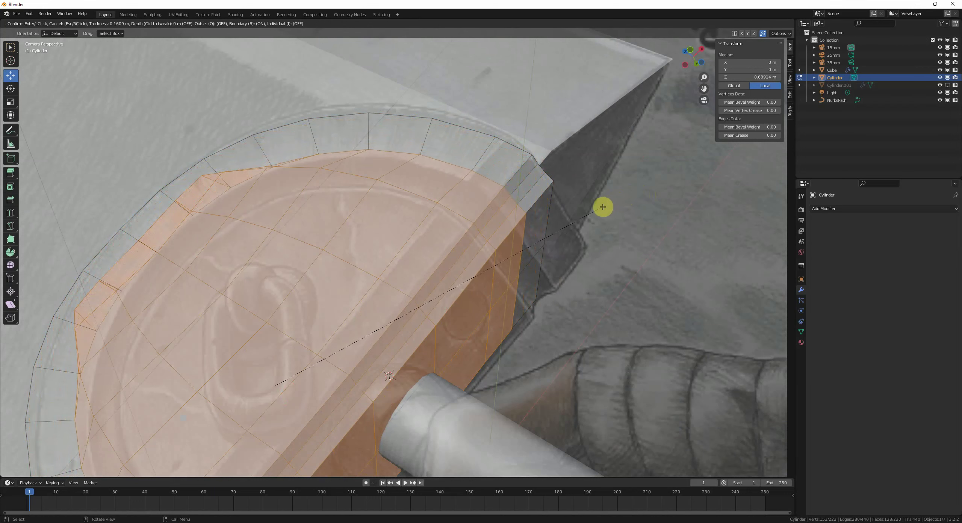
pyautogui.click(592, 213)
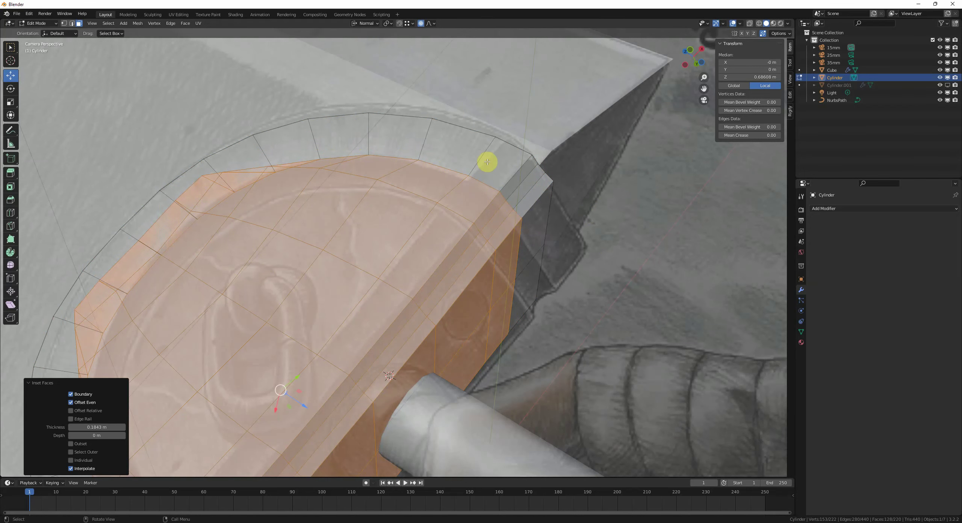
pyautogui.keyDown('shift'); pyautogui.moveTo(387, 219); pyautogui.dragTo(457, 203, button='middle'); pyautogui.keyUp('shift')
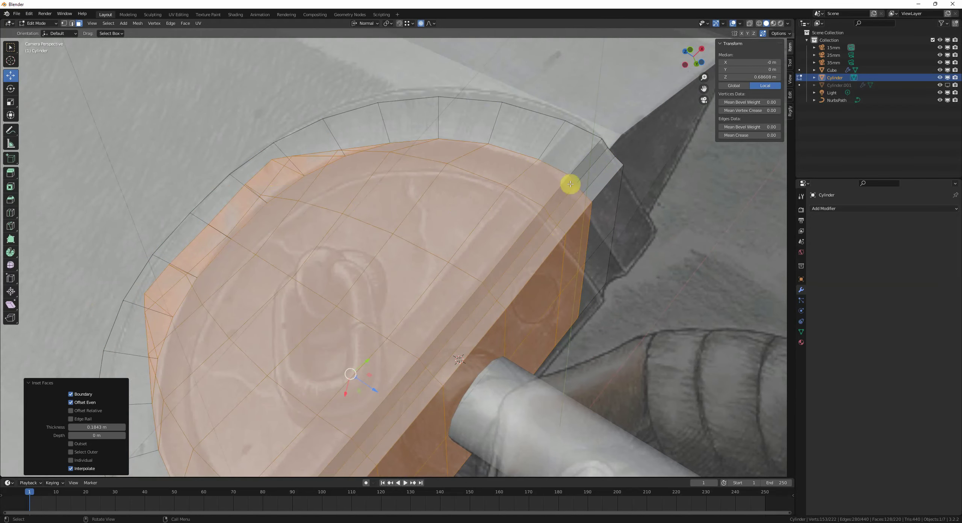
pyautogui.keyDown('shift'); pyautogui.moveTo(500, 181); pyautogui.dragTo(454, 201, button='middle'); pyautogui.keyUp('shift')
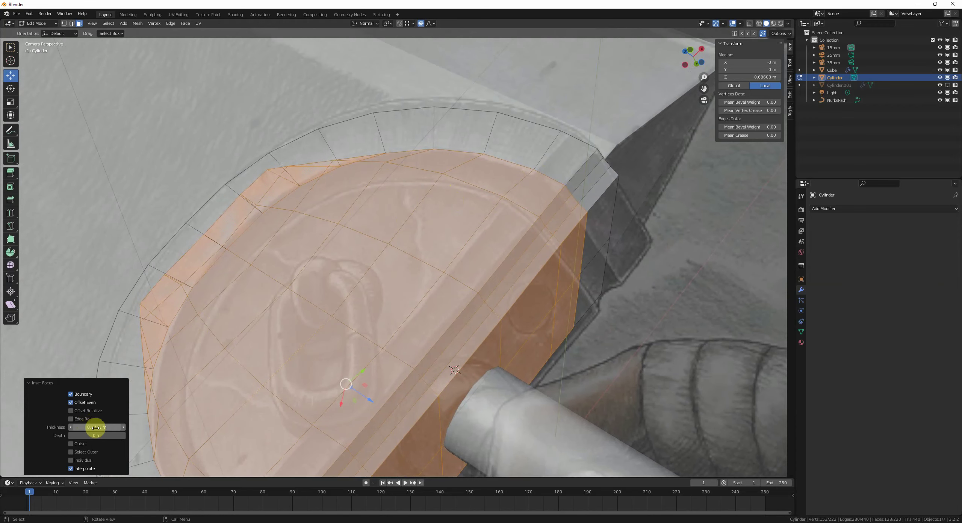
pyautogui.scroll(-2, 301, 332)
pyautogui.keyDown('shift'); pyautogui.moveTo(380, 312); pyautogui.dragTo(367, 298, button='middle'); pyautogui.keyUp('shift')
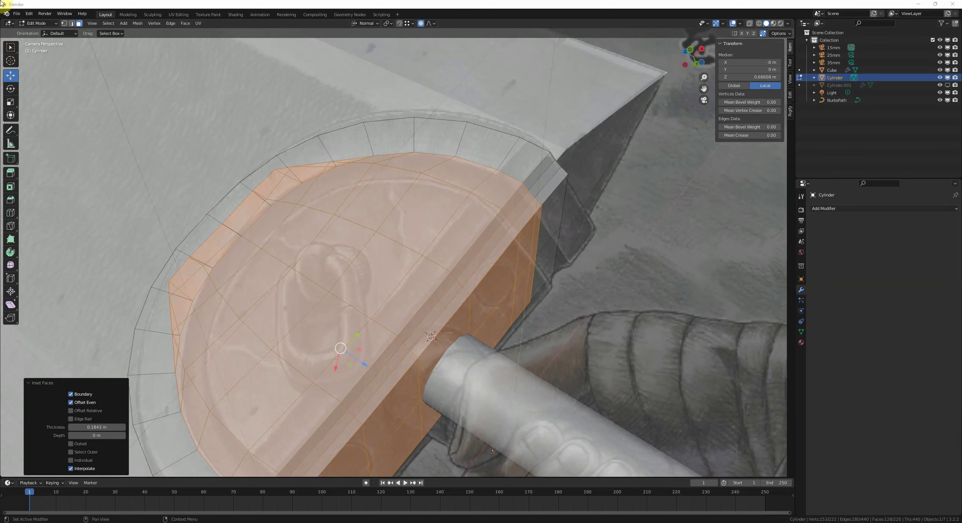
# - Select the inset's inner edge loop around the half-cylinder and mark it as a seam
pyautogui.moveTo(570, 364); pyautogui.dragTo(504, 327, button='middle')
pyautogui.scroll(1, 556, 367)
pyautogui.scroll(3, 504, 326)
pyautogui.press('2')
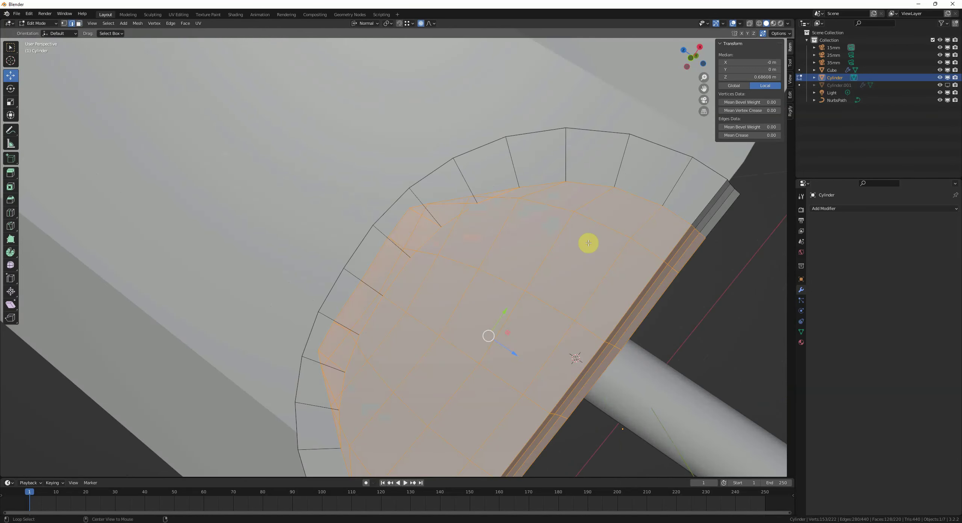
pyautogui.keyDown('alt'); pyautogui.click(535, 184); pyautogui.keyUp('alt')
pyautogui.keyDown('shift'); pyautogui.moveTo(586, 244); pyautogui.dragTo(533, 240, button='middle'); pyautogui.keyUp('shift')
pyautogui.press('q')
pyautogui.click(578, 200)
# - Dissolve the stray edges that overlap the rim outside the seam on both sides of the centre line
pyautogui.click(394, 186)
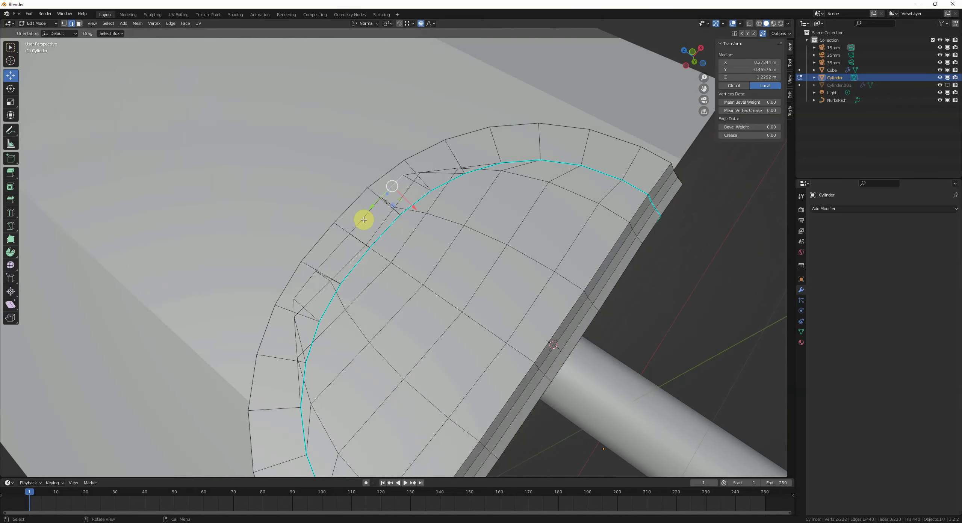
pyautogui.keyDown('ctrl'); pyautogui.keyDown('shift'); pyautogui.click(306, 278); pyautogui.keyUp('shift'); pyautogui.keyUp('ctrl')
pyautogui.hotkey('ctrl', 'x')
pyautogui.moveTo(406, 203); pyautogui.dragTo(436, 223, button='middle')
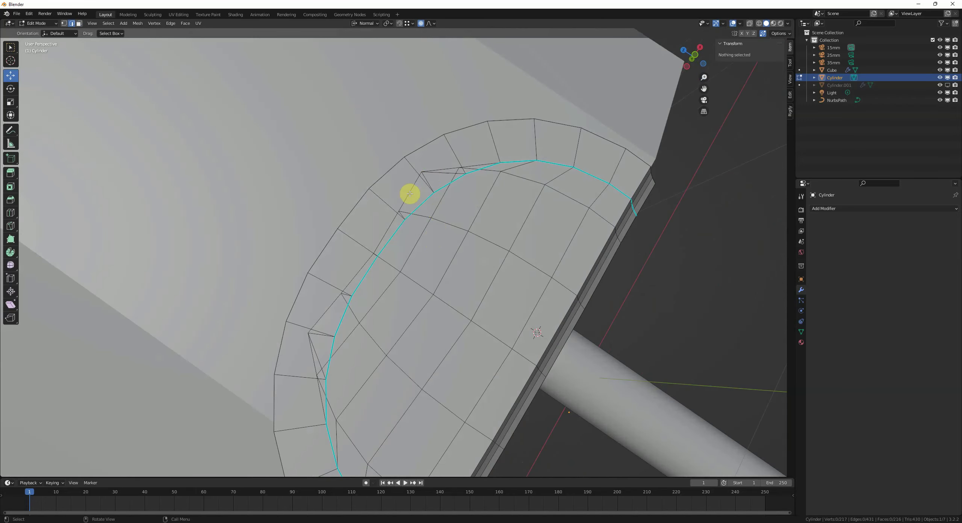
pyautogui.click(409, 193)
pyautogui.keyDown('ctrl'); pyautogui.keyDown('shift'); pyautogui.click(328, 300); pyautogui.keyUp('shift'); pyautogui.keyUp('ctrl')
pyautogui.hotkey('ctrl', 'x')
# - Slide the leftover vertex outside the seam along its edge onto the seam's corner
pyautogui.moveTo(431, 259); pyautogui.dragTo(406, 281, button='middle')
pyautogui.press('1')
pyautogui.click(426, 189)
pyautogui.press('g')
pyautogui.press('g')
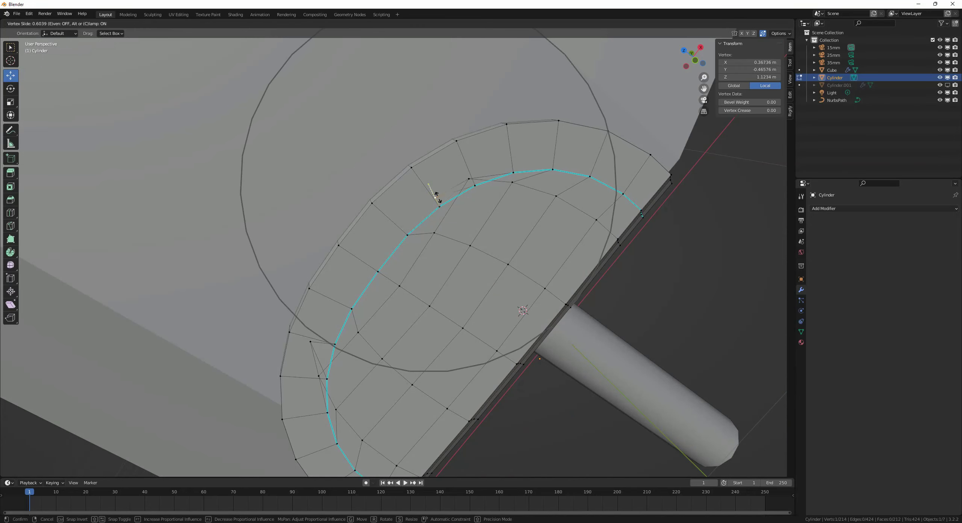
pyautogui.click(439, 198)
# - Turn off proportional editing and delete all faces on one side of the half-cylinder's centre line
pyautogui.moveTo(455, 237); pyautogui.dragTo(471, 251, button='middle')
pyautogui.press('3')
pyautogui.scroll(-2, 454, 311)
pyautogui.moveTo(453, 312); pyautogui.dragTo(457, 274, button='middle')
pyautogui.scroll(-2, 457, 275)
pyautogui.press('o')
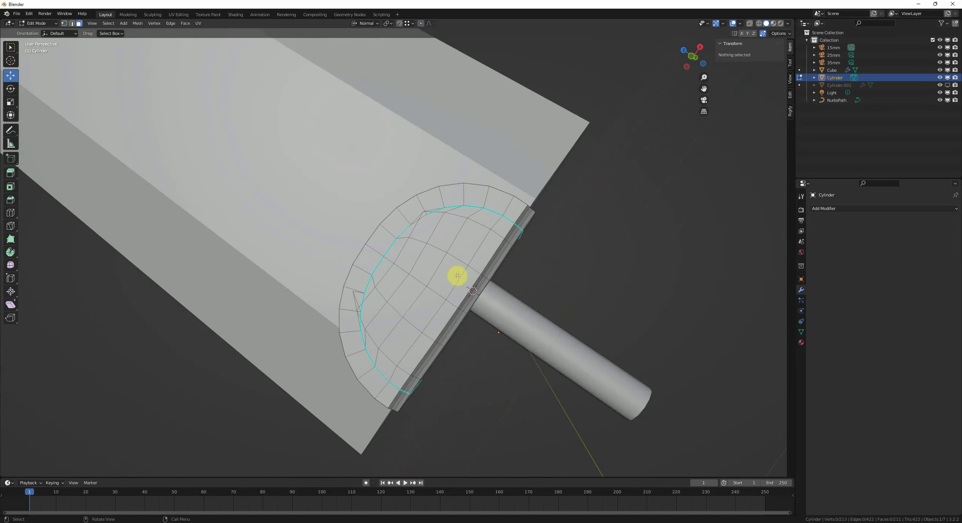
pyautogui.keyDown('alt'); pyautogui.click(386, 296); pyautogui.keyUp('alt')
pyautogui.moveTo(386, 295); pyautogui.dragTo(389, 278, button='middle')
pyautogui.press('x')
pyautogui.click(414, 270)
pyautogui.press('l')
pyautogui.press('x')
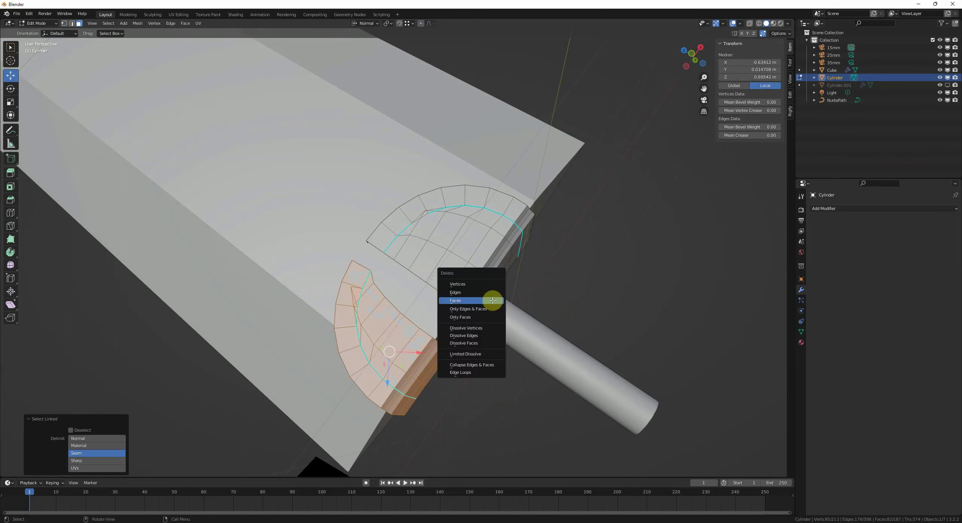
pyautogui.click(491, 301)
# - Add a Mirror modifier on the X axis to the half-cylinder and return to editing its mesh
pyautogui.press('Tab')
pyautogui.press('q')
pyautogui.click(515, 320)
pyautogui.press('Tab')
# - Slide the stray vertex that crosses the seam along its edges until it lies inside the seam
pyautogui.scroll(5, 451, 294)
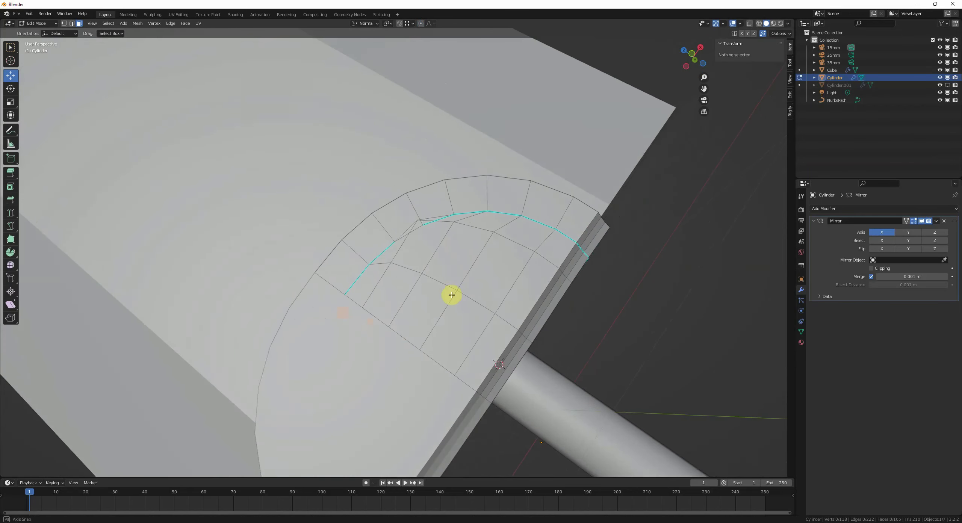
pyautogui.click(449, 170)
pyautogui.press('g')
pyautogui.press('g')
pyautogui.click(421, 232)
pyautogui.press('g')
pyautogui.press('g')
pyautogui.click(451, 238)
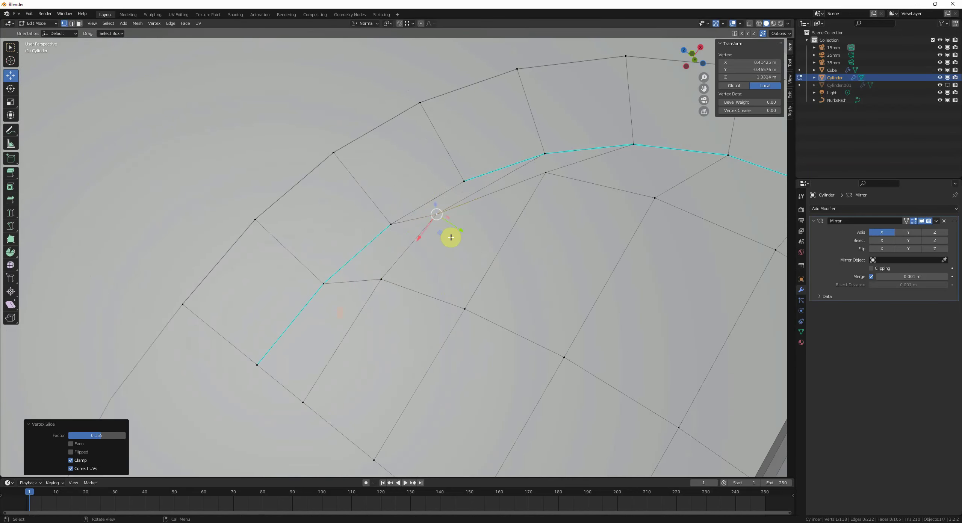
# - Mark the edge bridging the gap in the inset loop as a seam, and clear the selection
pyautogui.press('2')
pyautogui.click(433, 201)
pyautogui.press('q')
pyautogui.click(528, 223)
pyautogui.hotkey('alt', 'a')
# - Dissolve the two short edges just inside the seam near the centre line
pyautogui.scroll(-3, 526, 230)
pyautogui.moveTo(519, 248); pyautogui.dragTo(515, 256, button='middle')
pyautogui.click(430, 245)
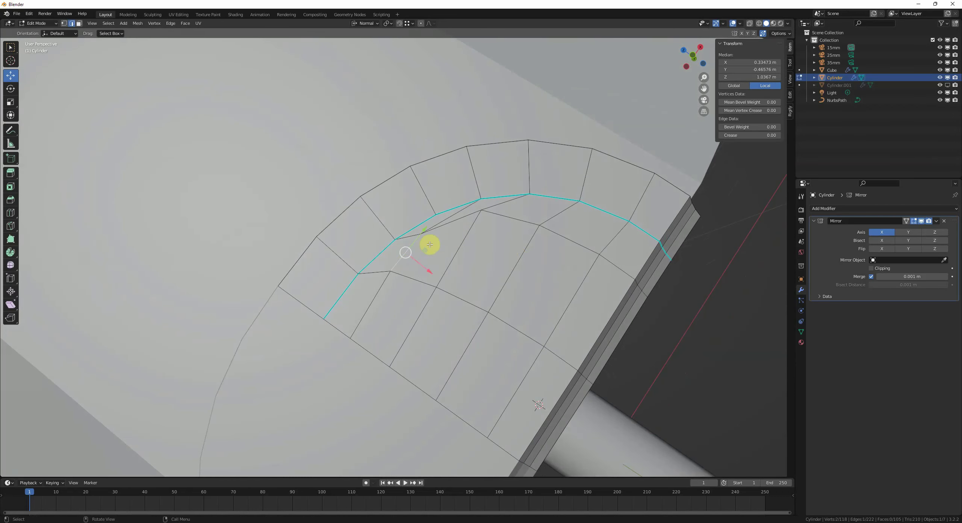
pyautogui.keyDown('shift'); pyautogui.click(393, 299); pyautogui.keyUp('shift')
pyautogui.hotkey('ctrl', 'x')
pyautogui.hotkey('alt', 'a')
# - Dissolve the narrow sliver edges running close along the inside of the seam's upper curve
pyautogui.moveTo(454, 257); pyautogui.dragTo(457, 269, button='middle')
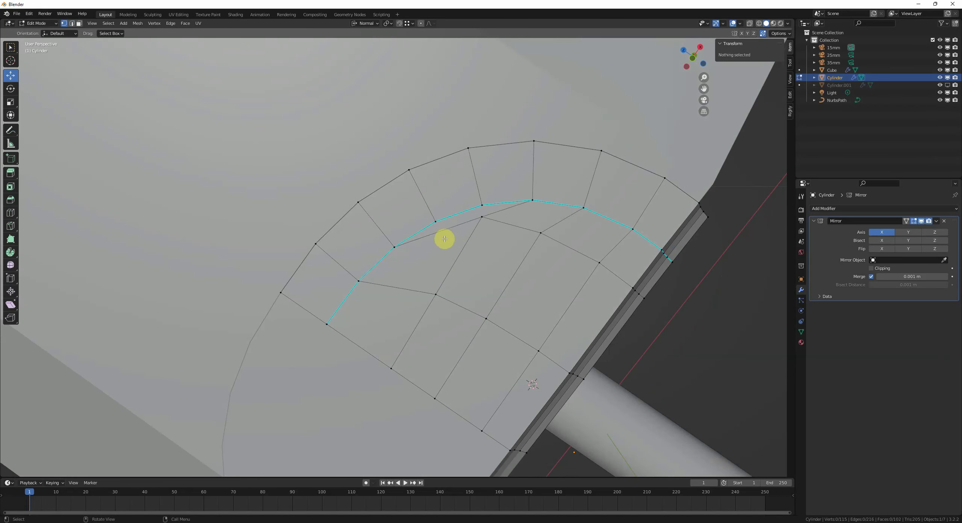
pyautogui.click(444, 230)
pyautogui.press('2')
pyautogui.click(493, 212)
pyautogui.hotkey('ctrl', 'x')
pyautogui.click(444, 227)
pyautogui.hotkey('ctrl', 'x')
pyautogui.hotkey('alt', 'a')
pyautogui.keyDown('alt'); pyautogui.scroll(-1, 489, 289); pyautogui.keyUp('alt')
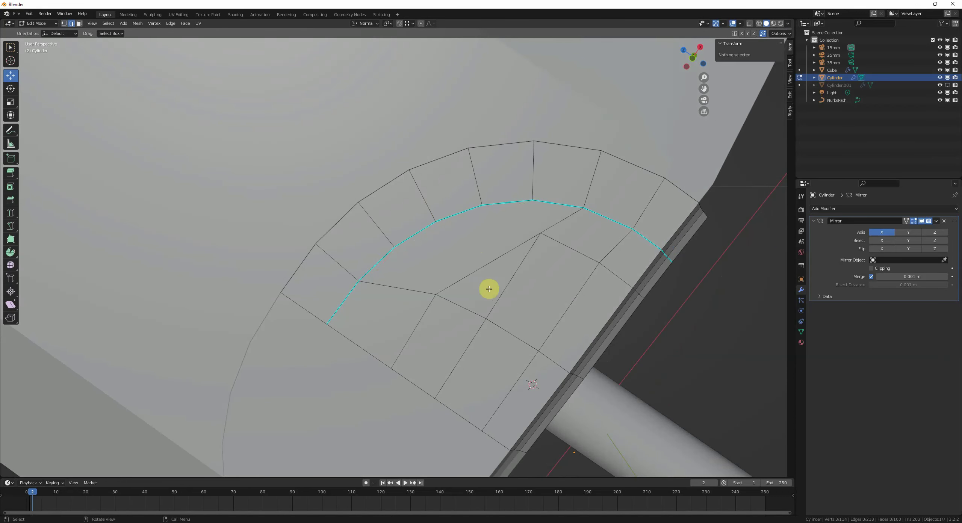
# - Dissolve the remaining diagonal edges on the front face and the lengthwise edge nearest the seam
pyautogui.click(475, 262)
pyautogui.moveTo(489, 289); pyautogui.dragTo(468, 285, button='middle')
pyautogui.keyDown('shift'); pyautogui.click(557, 254); pyautogui.keyUp('shift')
pyautogui.hotkey('ctrl', 'x')
pyautogui.scroll(-3, 527, 266)
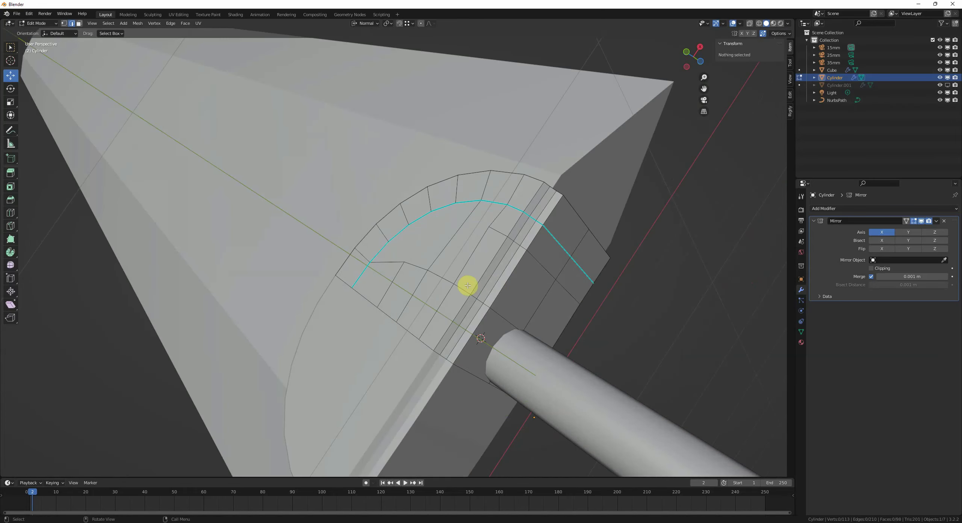
pyautogui.scroll(2, 494, 290)
pyautogui.click(398, 297)
pyautogui.hotkey('ctrl', 'x')
# - Dissolve the short leftover edge loop on the front face beside the bevelled straight edge
pyautogui.moveTo(466, 182); pyautogui.dragTo(513, 234, button='middle')
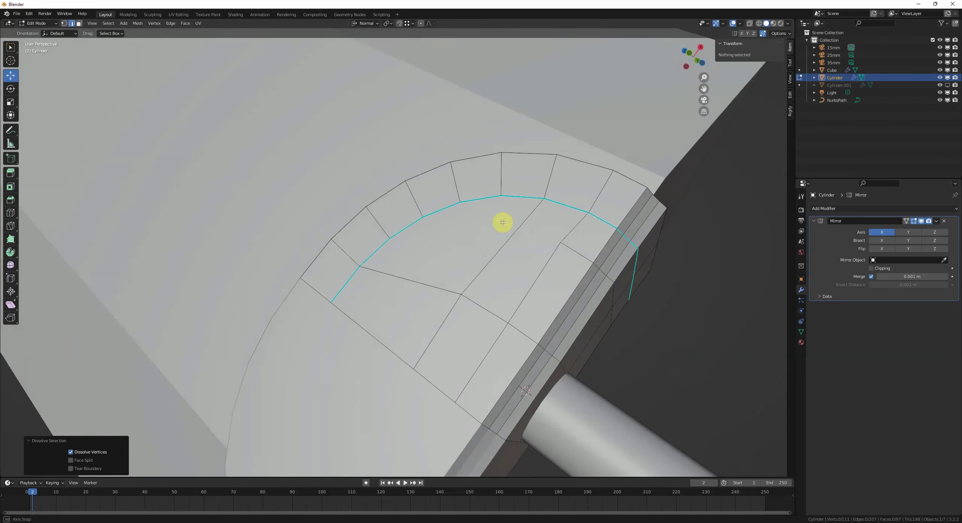
pyautogui.keyDown('alt'); pyautogui.click(580, 265); pyautogui.keyUp('alt')
pyautogui.hotkey('ctrl', 'x')
pyautogui.scroll(-2, 563, 269)
# - Turn on X-ray and dissolve the edge loop running parallel to the centre line around the guard
pyautogui.press('1')
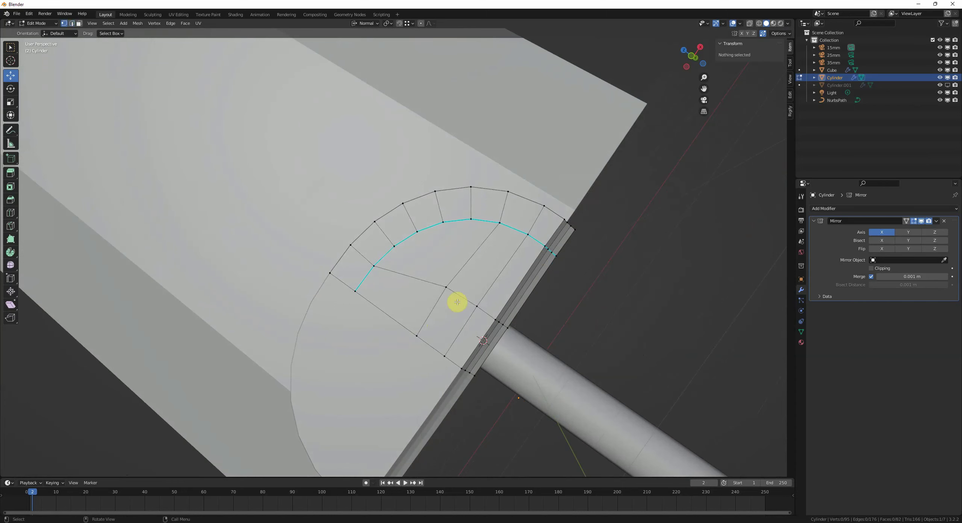
pyautogui.press('2')
pyautogui.click(465, 298)
pyautogui.hotkey('alt', 'z')
pyautogui.moveTo(358, 245); pyautogui.dragTo(380, 260, button='middle')
pyautogui.hotkey('ctrl', 'x')
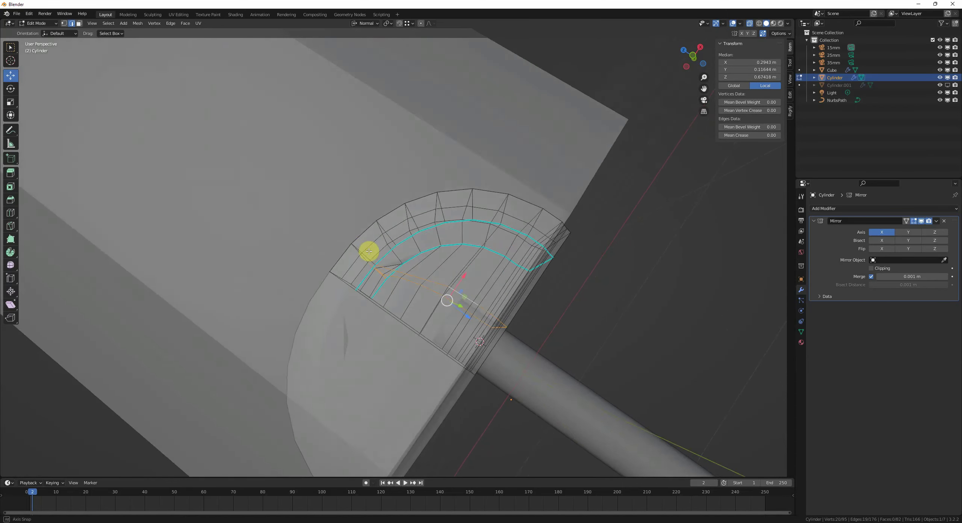
# - Circle-select the faces on the guard's back half through the mesh and delete them
pyautogui.scroll(-4, 414, 270)
pyautogui.moveTo(466, 275); pyautogui.dragTo(451, 281, button='middle')
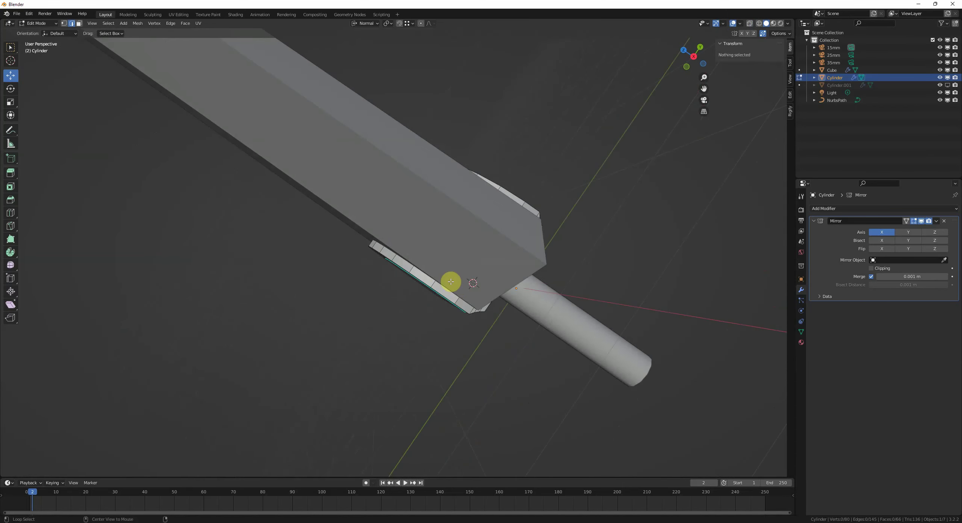
pyautogui.press('3')
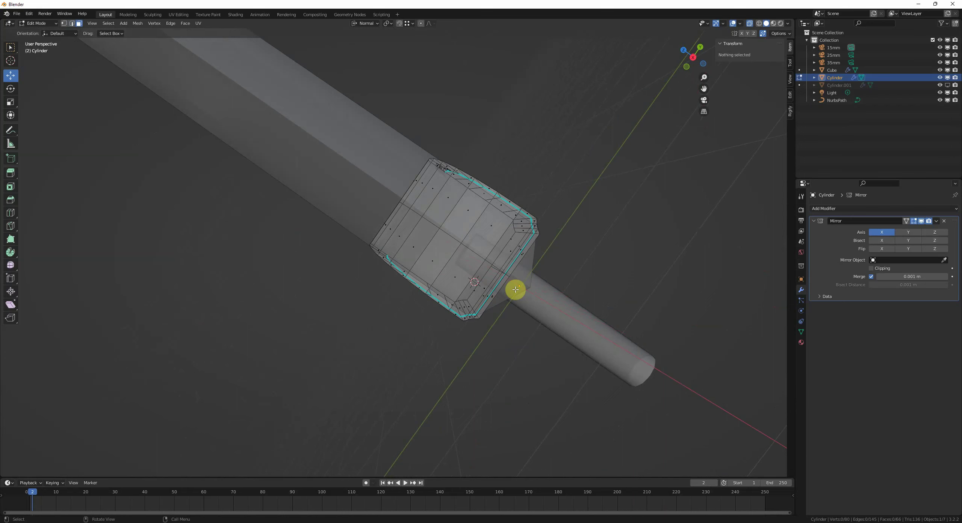
pyautogui.press('c')
pyautogui.moveTo(551, 252); pyautogui.dragTo(445, 190)
pyautogui.rightClick(445, 190)
pyautogui.press('x')
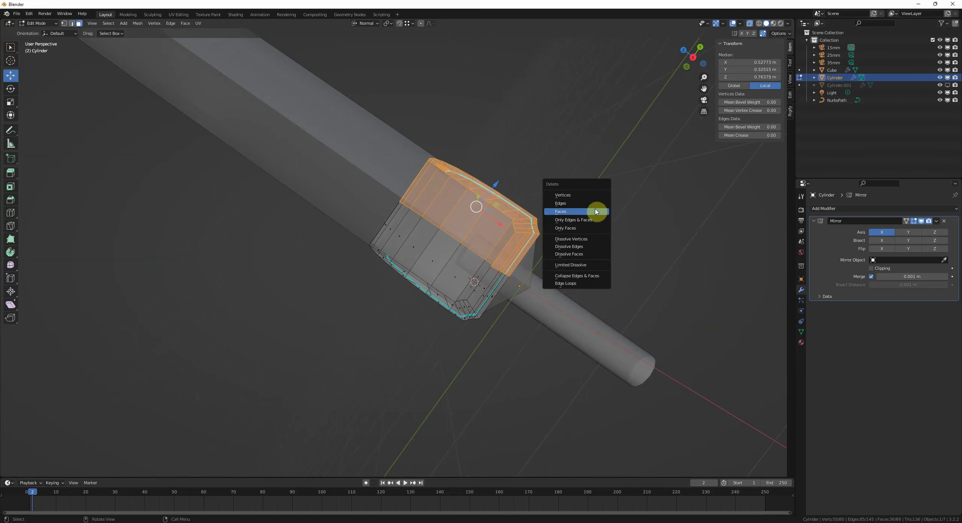
pyautogui.click(597, 212)
# - Turn off X-ray, enable the Y axis in the Mirror modifier, and return to the camera view
pyautogui.press('Tab')
pyautogui.hotkey('alt', 'z')
pyautogui.click(907, 232)
pyautogui.press('KP_0')
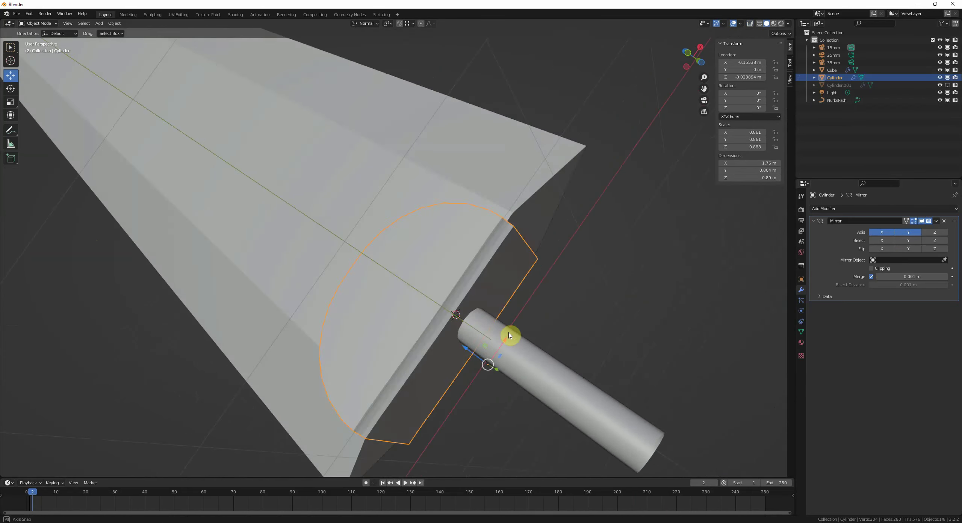
pyautogui.scroll(1, 556, 267)
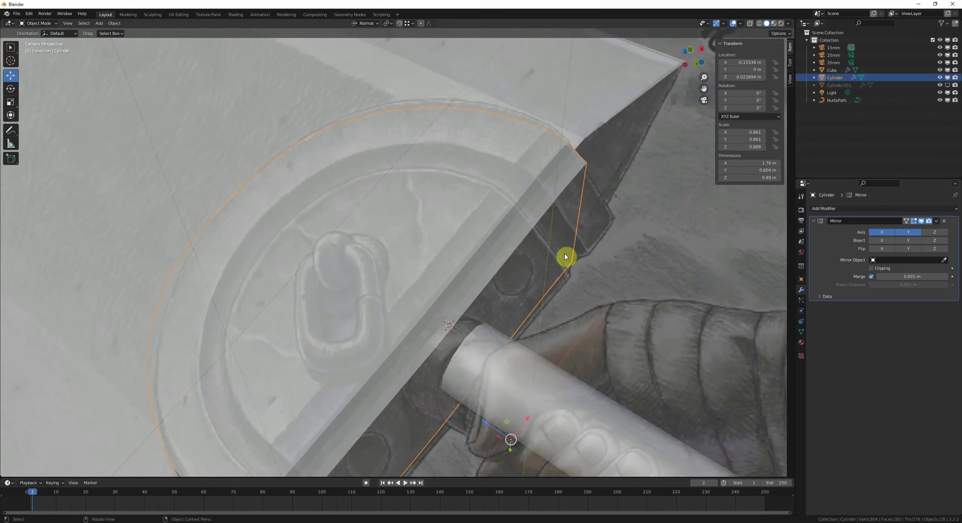
# - Enter edit mode on the guard, cut an edge loop across its front and bevelled straight edge, and slide it outward toward the rim
pyautogui.press('Tab')
pyautogui.scroll(1, 515, 227)
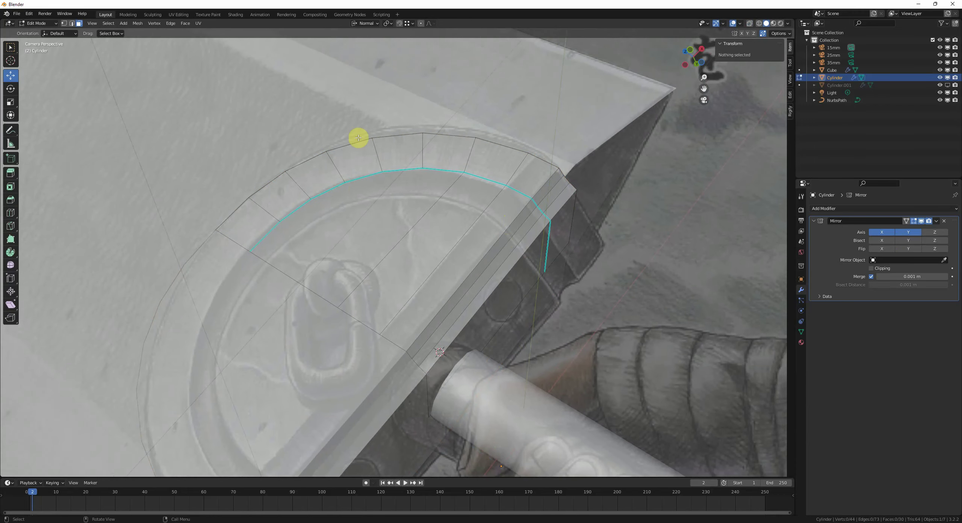
pyautogui.keyDown('shift'); pyautogui.moveTo(358, 137); pyautogui.dragTo(325, 146, button='middle'); pyautogui.keyUp('shift')
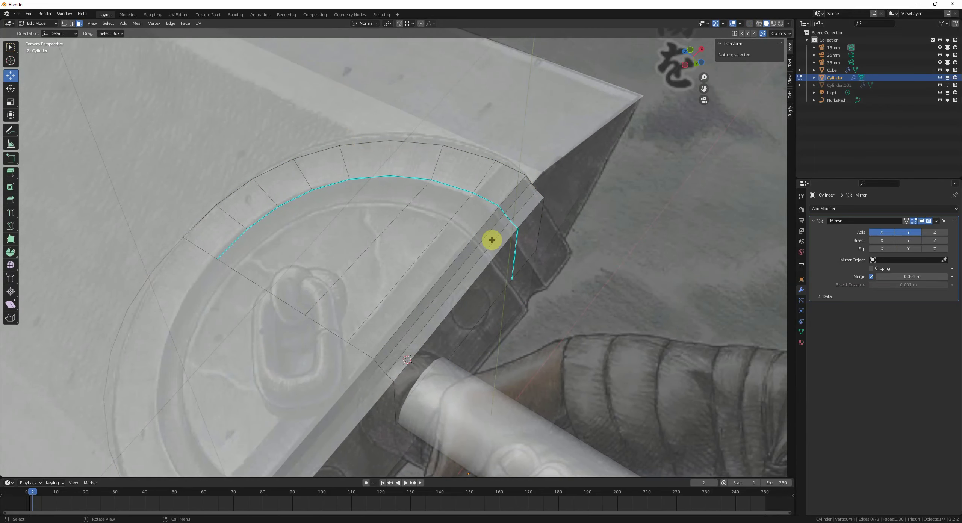
pyautogui.scroll(1, 492, 240)
pyautogui.hotkey('ctrl', 'r')
pyautogui.click(396, 217)
pyautogui.rightClick(401, 218)
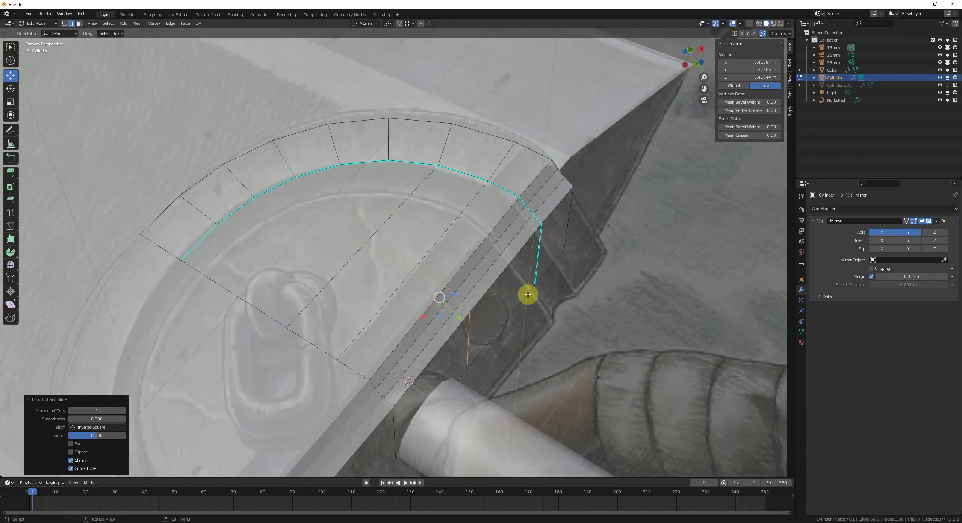
pyautogui.press('g')
pyautogui.press('g')
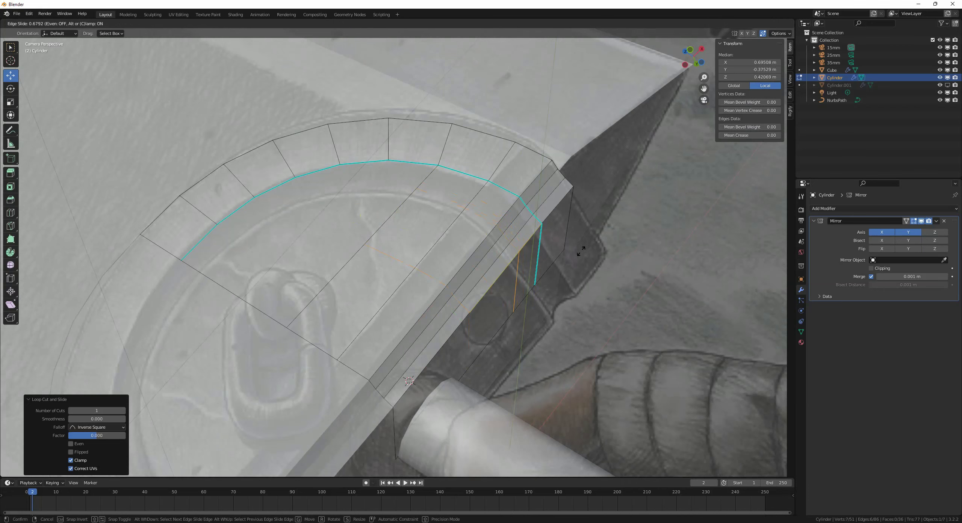
pyautogui.click(579, 252)
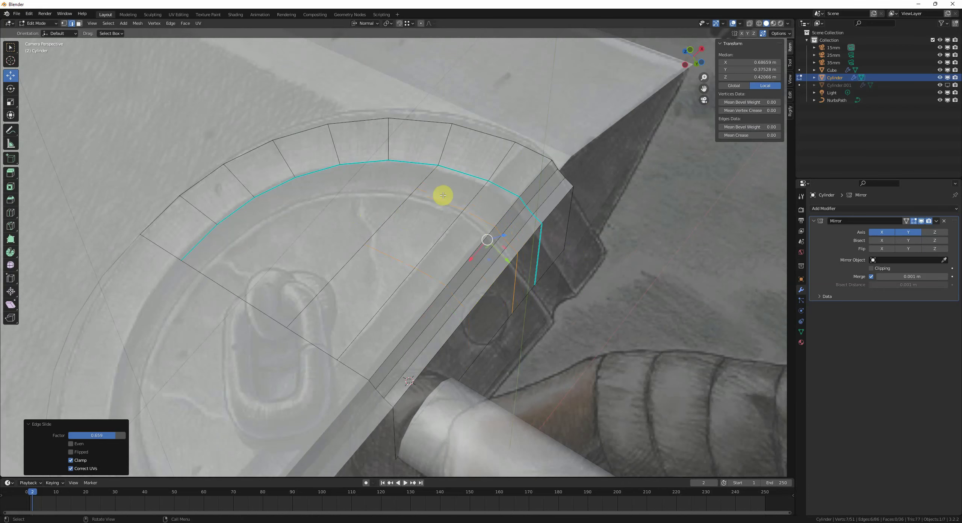
# - Add two edge loops between the new cut and the centre line, and connect their open ends to the facing rim vertices
pyautogui.moveTo(461, 222); pyautogui.dragTo(457, 303, button='middle')
pyautogui.hotkey('alt', 'a')
pyautogui.hotkey('ctrl', 'r')
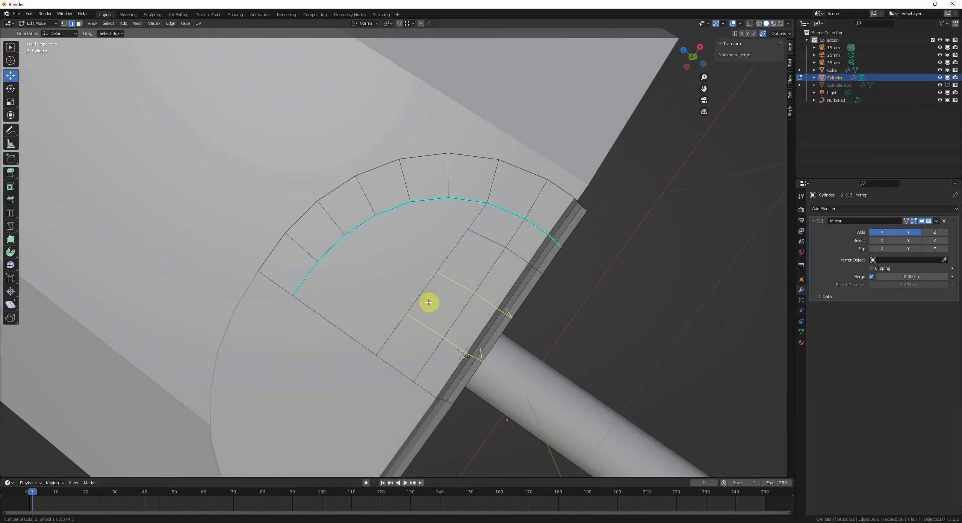
pyautogui.keyDown('shift'); pyautogui.click(317, 261); pyautogui.keyUp('shift')
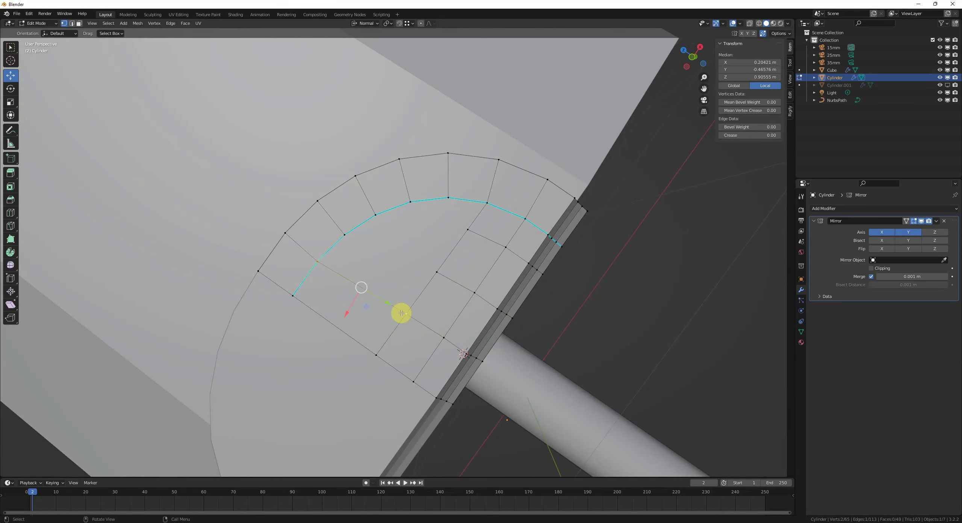
pyautogui.click(361, 242)
pyautogui.click(413, 253)
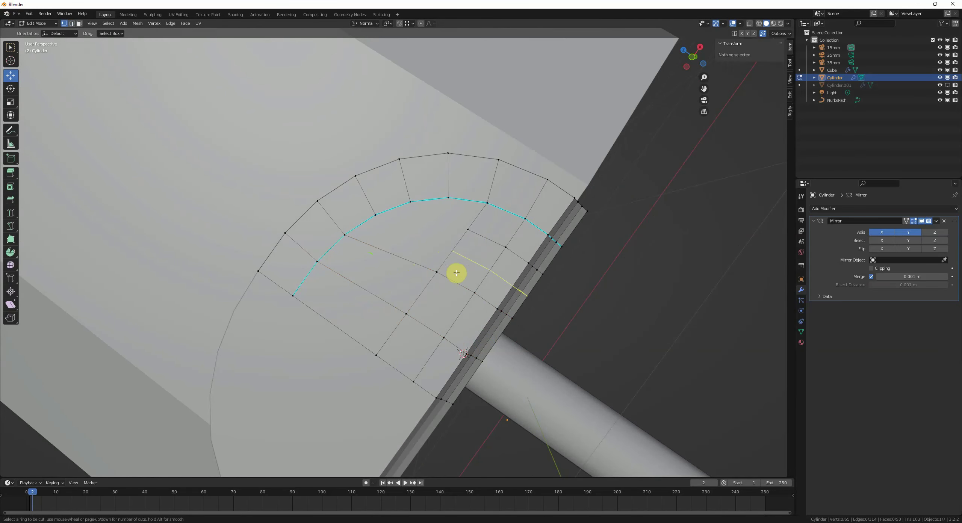
# - Knife the outermost cross cut around to the curved loop inside the rim, and add edge loops following the arc through the front grid
pyautogui.press('k')
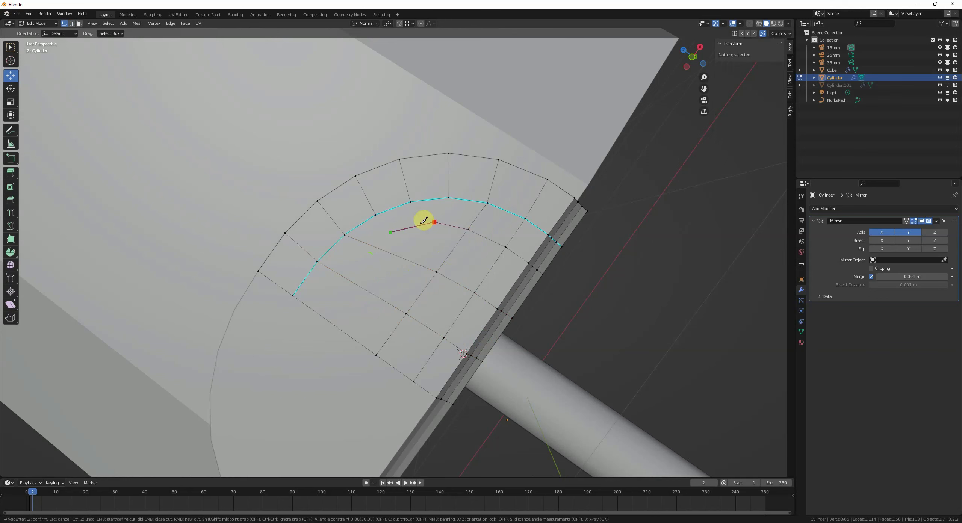
pyautogui.press('Return')
pyautogui.hotkey('alt', 'a')
pyautogui.hotkey('ctrl', 'r')
pyautogui.click(379, 262)
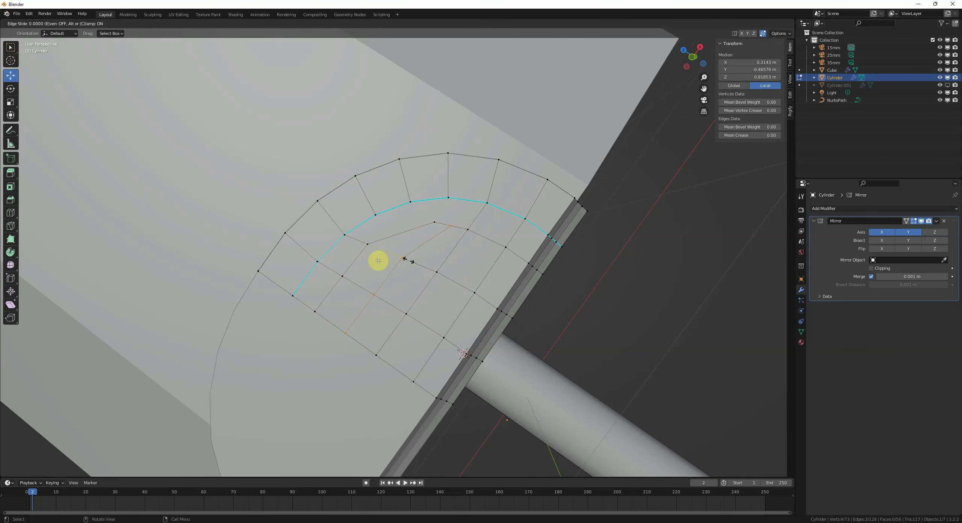
pyautogui.rightClick(379, 262)
# - Connect two inner-curve vertices to the rim vertices at the top of the arc, sliding the second vertex along its edge first
pyautogui.click(443, 209)
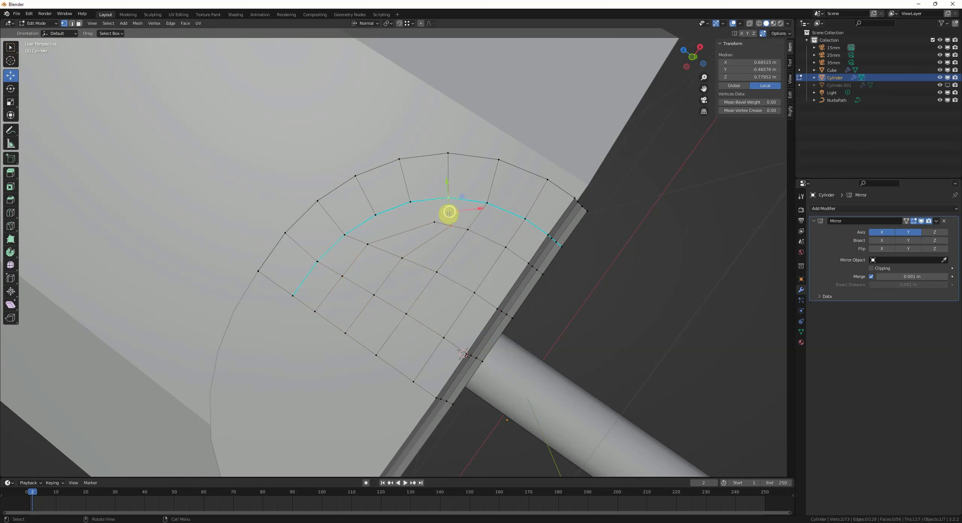
pyautogui.press('j')
pyautogui.click(428, 225)
pyautogui.press('g')
pyautogui.press('g')
pyautogui.click(409, 220)
pyautogui.keyDown('shift'); pyautogui.click(414, 213); pyautogui.keyUp('shift')
pyautogui.press('j')
pyautogui.hotkey('alt', 'a')
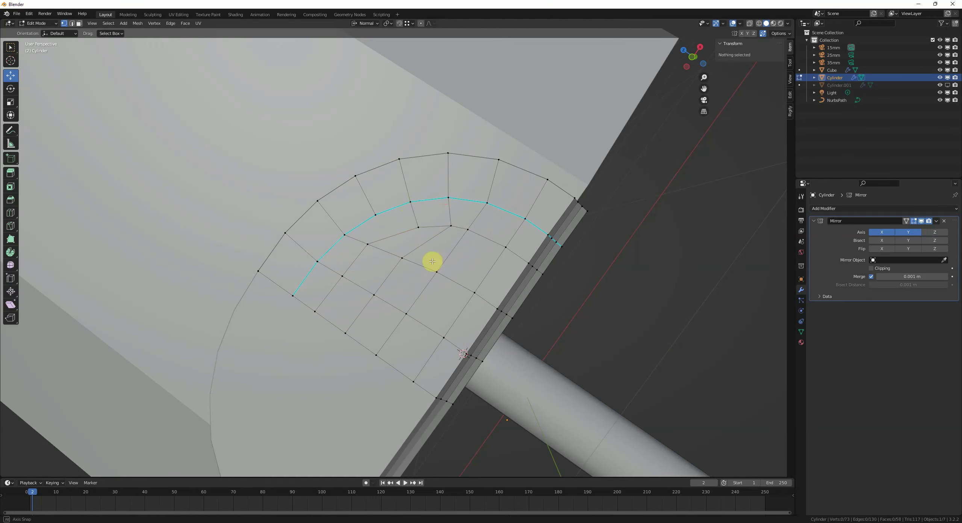
# - Cut another edge loop through the faces below the inner curve and connect its end vertex to the nearest rim vertex
pyautogui.hotkey('ctrl', 'r')
pyautogui.click(406, 246)
pyautogui.rightClick(413, 247)
pyautogui.click(391, 235)
pyautogui.press('j')
pyautogui.keyDown('shift'); pyautogui.click(368, 211); pyautogui.keyUp('shift')
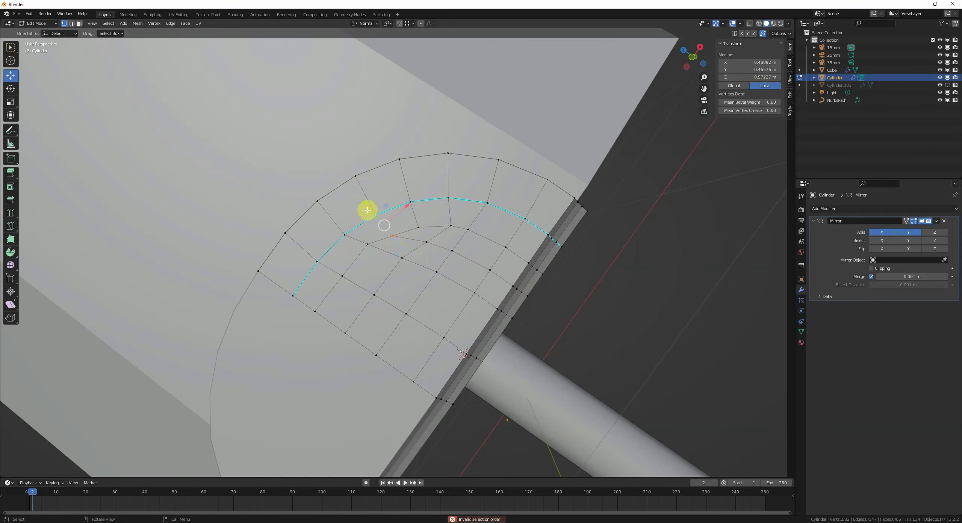
pyautogui.press('j')
pyautogui.hotkey('alt', 'a')
# - Select the curved edge loop inside the sharp rim loop and slide it with Even spacing close to the rim
pyautogui.press('2')
pyautogui.moveTo(353, 265); pyautogui.dragTo(509, 289, button='middle')
pyautogui.keyDown('alt'); pyautogui.click(405, 228); pyautogui.keyUp('alt')
pyautogui.press('g')
pyautogui.press('g')
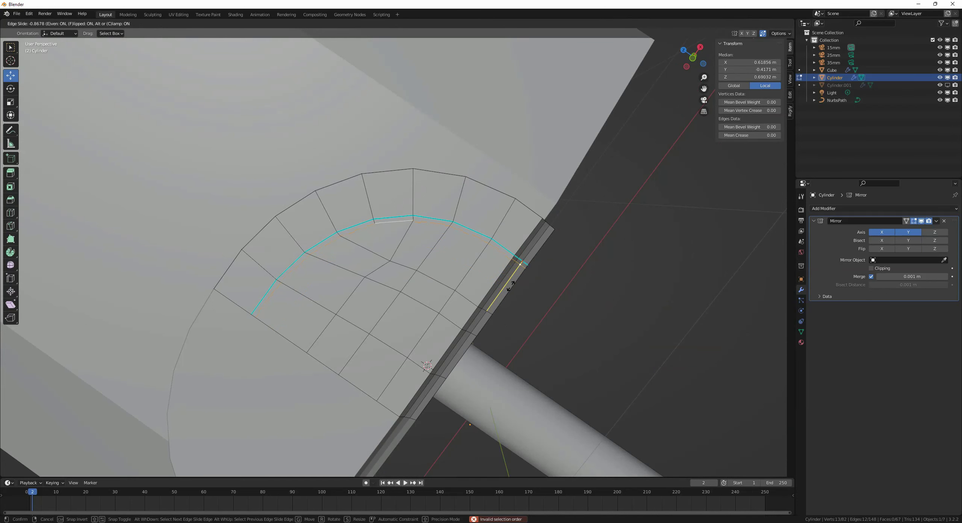
pyautogui.click(510, 287)
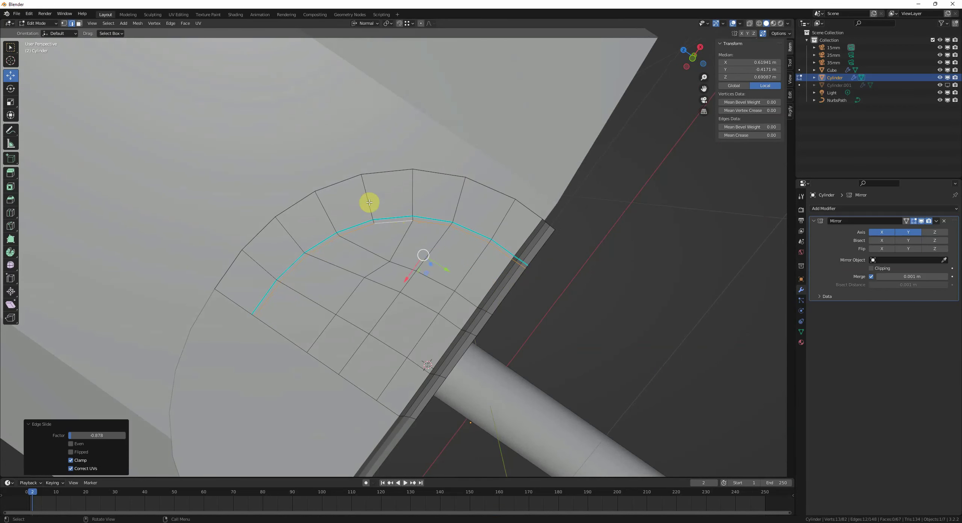
# - Slide the curved inner loop back inward until it follows the inner ring of the reference illustration in the camera view
pyautogui.moveTo(369, 202); pyautogui.dragTo(457, 249, button='middle')
pyautogui.press('g')
pyautogui.press('g')
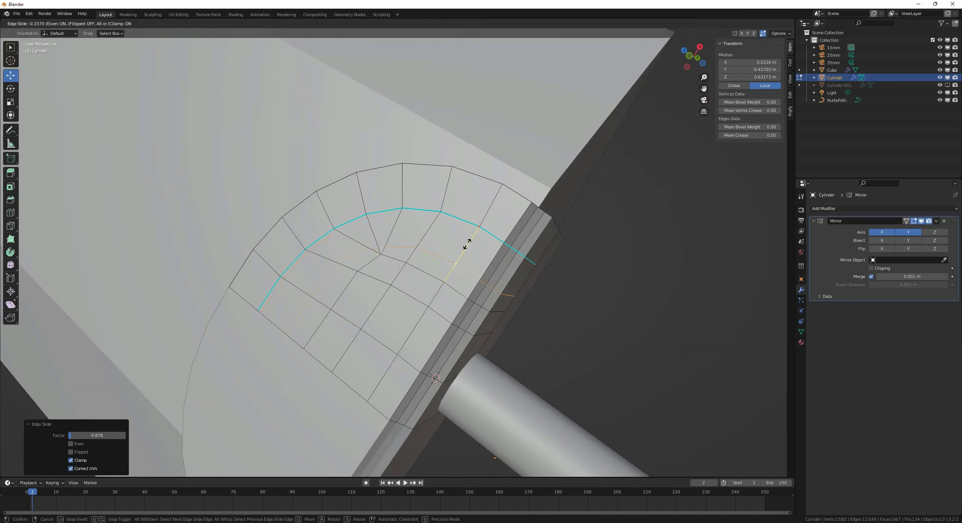
pyautogui.click(478, 236)
pyautogui.press('KP_0')
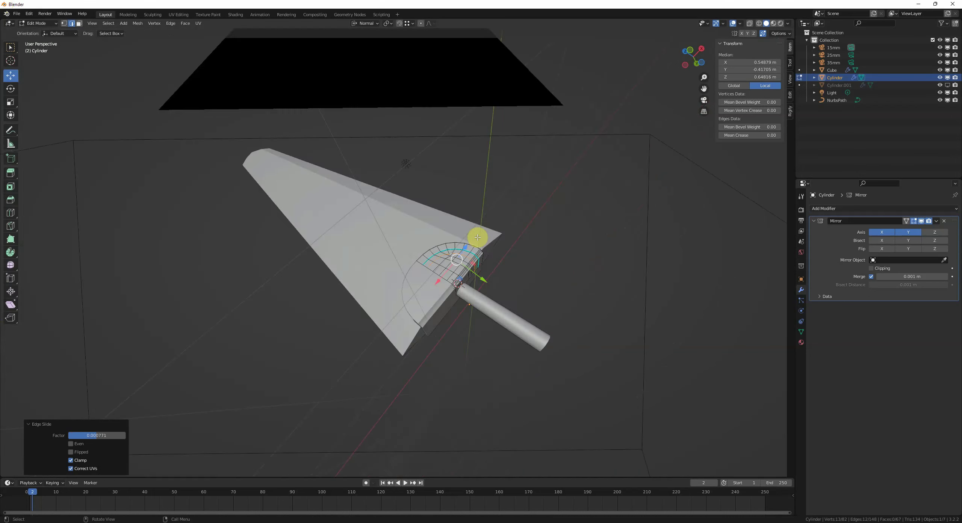
pyautogui.press('g')
pyautogui.press('g')
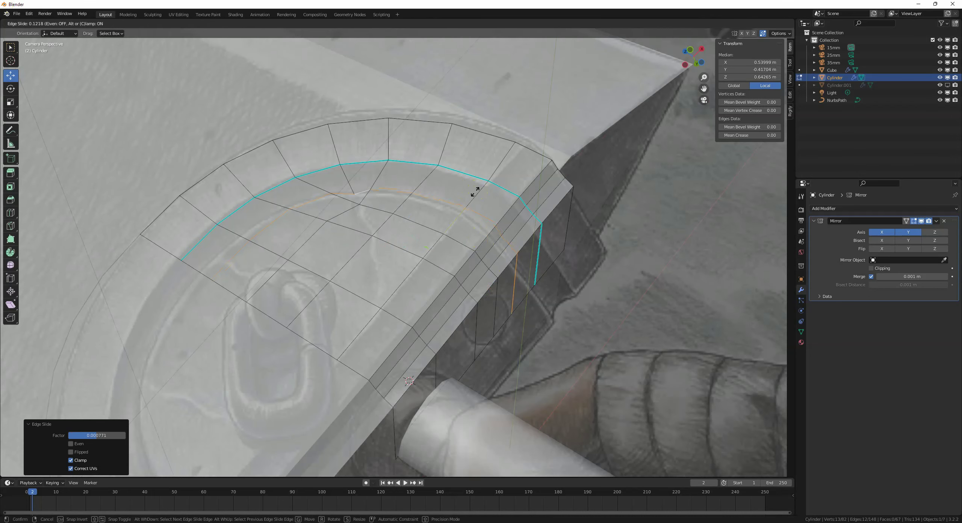
pyautogui.click(475, 192)
# - Slide the corner vertex of the curved inner loop along its edge to smooth the arc against the reference ring
pyautogui.press('1')
pyautogui.click(354, 203)
pyautogui.press('g')
pyautogui.press('g')
pyautogui.click(352, 199)
# - Connect the inner loop's vertex beside the arc's top to the pole vertex directly beneath it in the front grid
pyautogui.press('KP_Decimal')
pyautogui.click(339, 187)
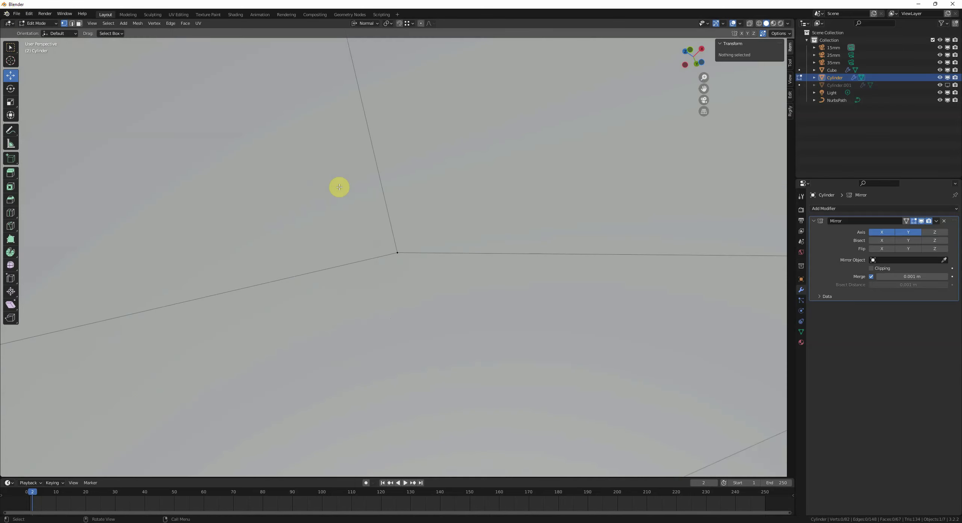
pyautogui.scroll(-14, 415, 242)
pyautogui.moveTo(396, 248); pyautogui.dragTo(440, 277, button='middle')
pyautogui.click(397, 255)
pyautogui.keyDown('shift'); pyautogui.click(410, 282); pyautogui.keyUp('shift')
pyautogui.press('j')
pyautogui.hotkey('alt', 'a')
# - Slide the two neighbouring vertices of the curved inner loop along their edges to even out the arc's spacing
pyautogui.click(354, 267)
pyautogui.press('g')
pyautogui.press('g')
pyautogui.click(431, 250)
pyautogui.press('g')
pyautogui.press('g')
pyautogui.click(450, 258)
# - Dissolve the two slanted edges between the curved inner loop and the pole vertex below the arc's top
pyautogui.hotkey('alt', 'a')
pyautogui.press('2')
pyautogui.press('1')
pyautogui.click(452, 257)
pyautogui.press('2')
pyautogui.click(393, 282)
pyautogui.keyDown('shift'); pyautogui.click(429, 272); pyautogui.keyUp('shift')
pyautogui.hotkey('ctrl', 'x')
pyautogui.hotkey('alt', 'a')
pyautogui.press('1')
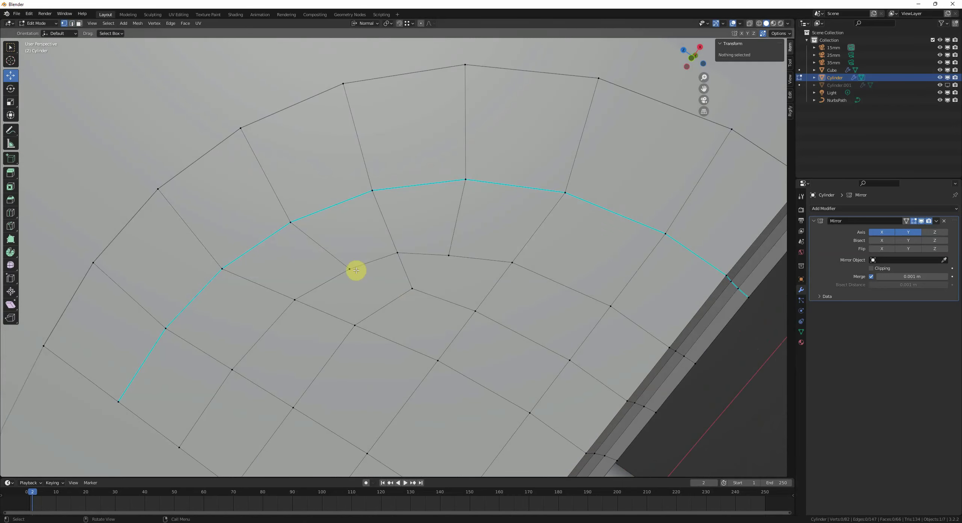
# - Knife a path between two inner-loop vertices around the pole, and connect its lower corner to the grid vertex beneath it
pyautogui.press('k')
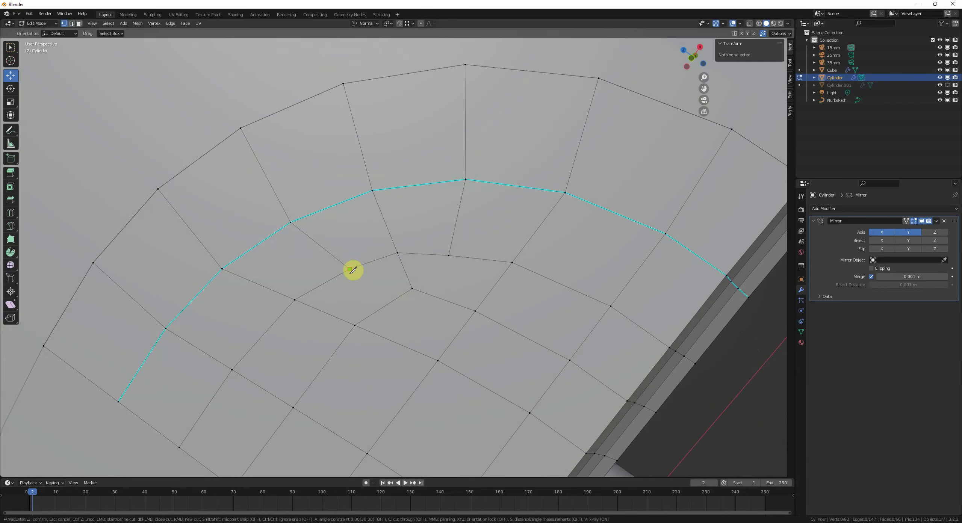
pyautogui.click(452, 256)
pyautogui.press('space')
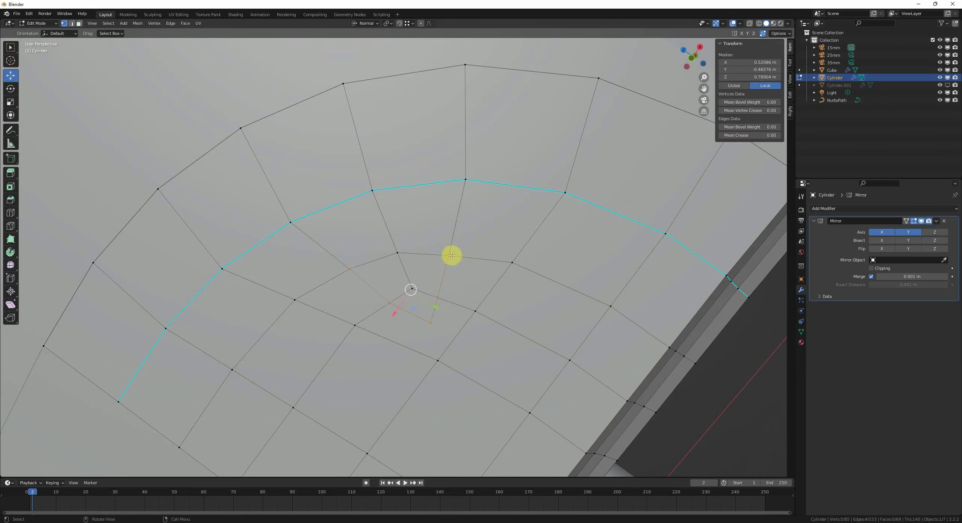
pyautogui.hotkey('alt', 'a')
pyautogui.click(430, 326)
pyautogui.keyDown('shift'); pyautogui.click(432, 357); pyautogui.keyUp('shift')
pyautogui.press('j')
pyautogui.hotkey('alt', 'a')
# - Select the curved inner edge loop and mark it as sharp
pyautogui.press('2')
pyautogui.keyDown('alt'); pyautogui.click(376, 260); pyautogui.keyUp('alt')
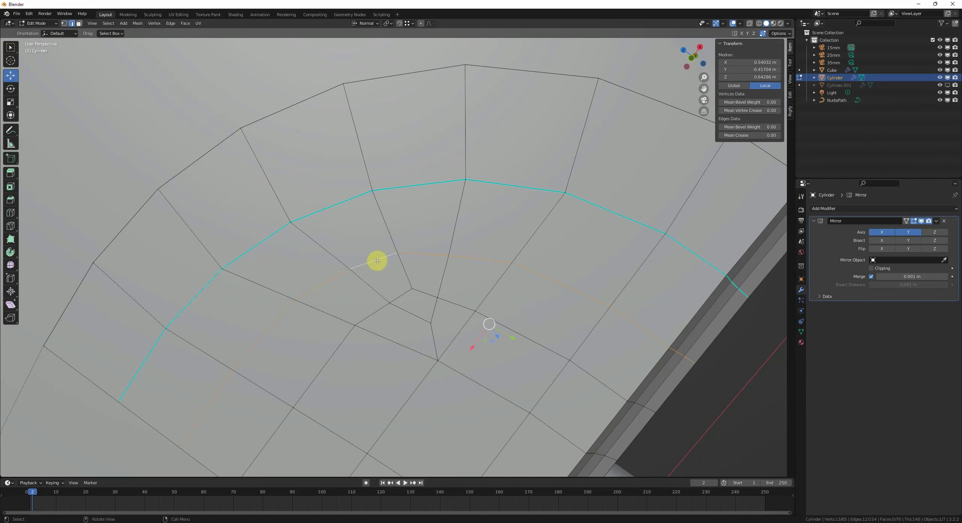
pyautogui.scroll(-5, 376, 260)
pyautogui.press('q')
pyautogui.click(574, 307)
pyautogui.hotkey('alt', 'a')
# - Slide the sharp inner edge loop slightly outward toward the rim loop
pyautogui.keyDown('alt'); pyautogui.click(418, 254); pyautogui.keyUp('alt')
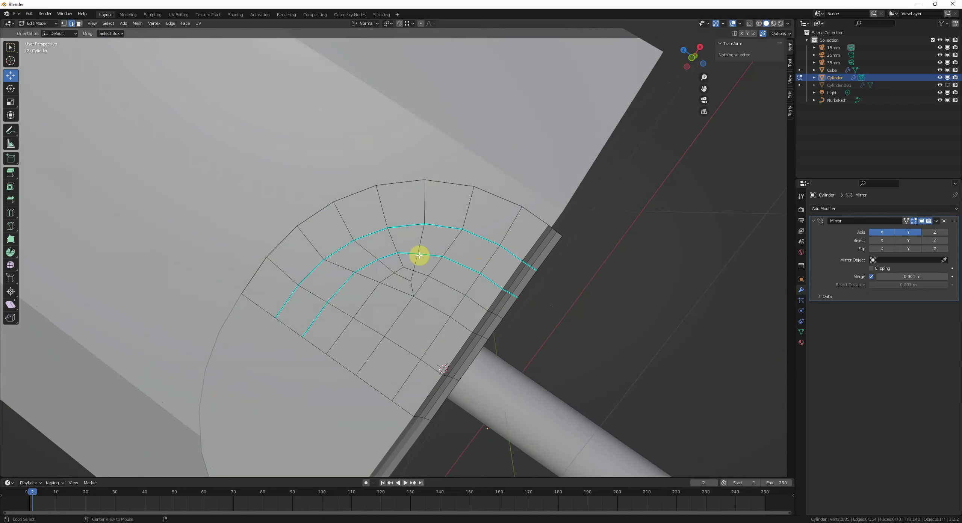
pyautogui.press('g')
pyautogui.press('g')
pyautogui.click(439, 262)
pyautogui.click(440, 262)
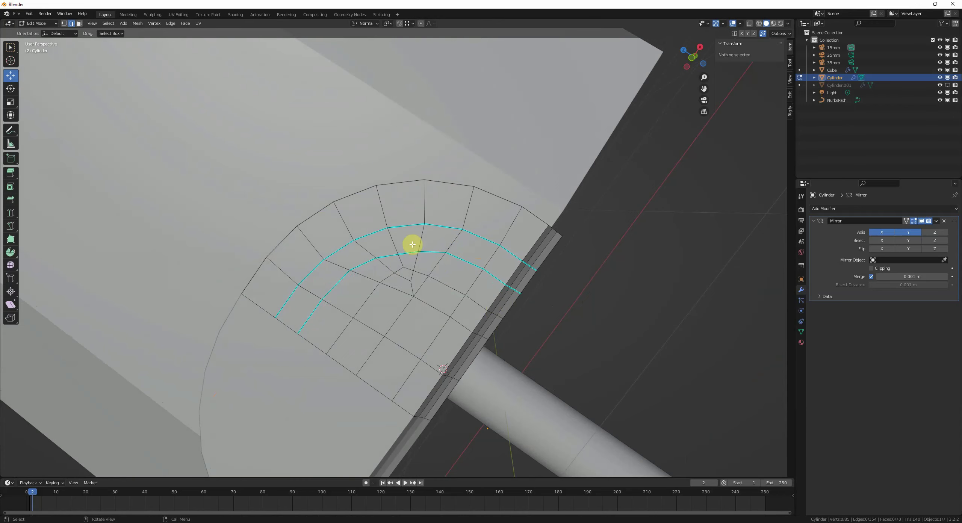
# - In the camera view, select the inner sharp loop's vertices along the front face and smooth them with LoopTools Relax
pyautogui.press('KP_0')
pyautogui.keyDown('shift'); pyautogui.moveTo(417, 241); pyautogui.dragTo(417, 247, button='middle'); pyautogui.keyUp('shift')
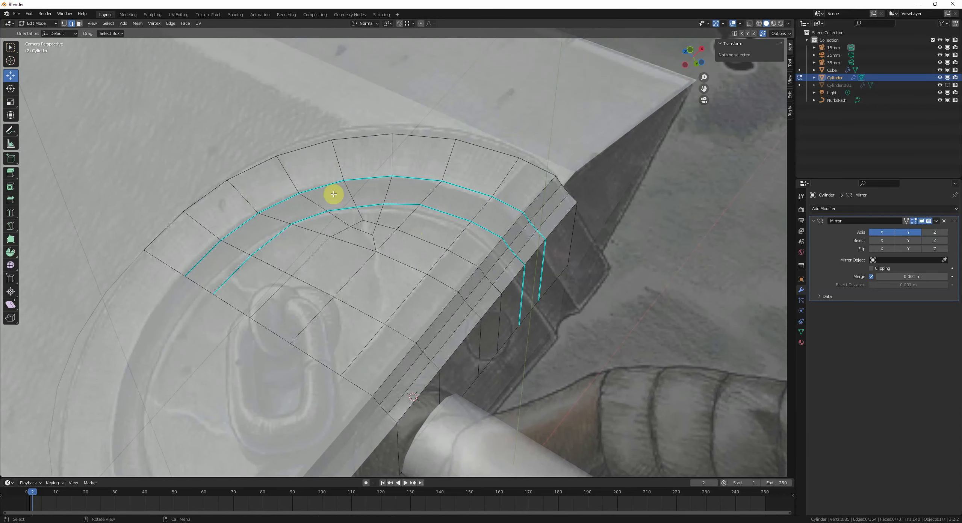
pyautogui.press('1')
pyautogui.click(225, 287)
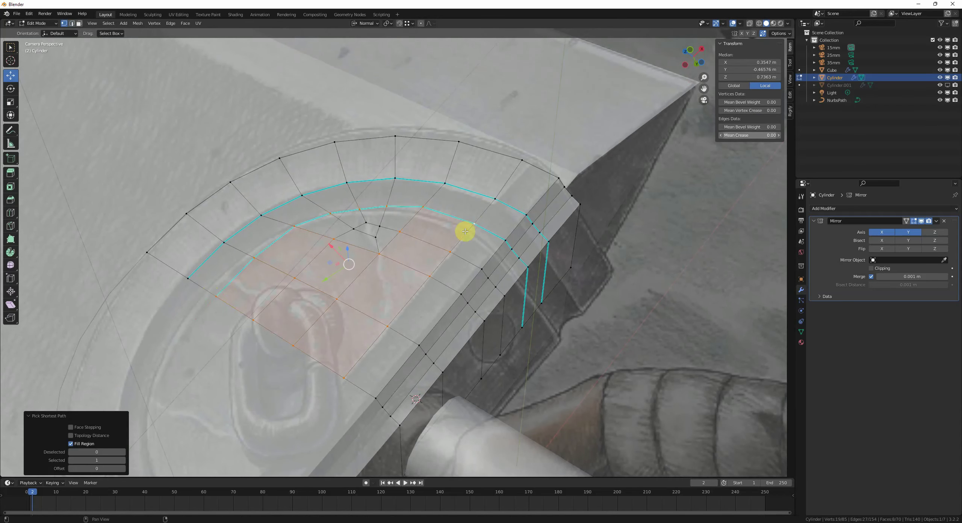
pyautogui.keyDown('shift'); pyautogui.click(255, 258); pyautogui.keyUp('shift')
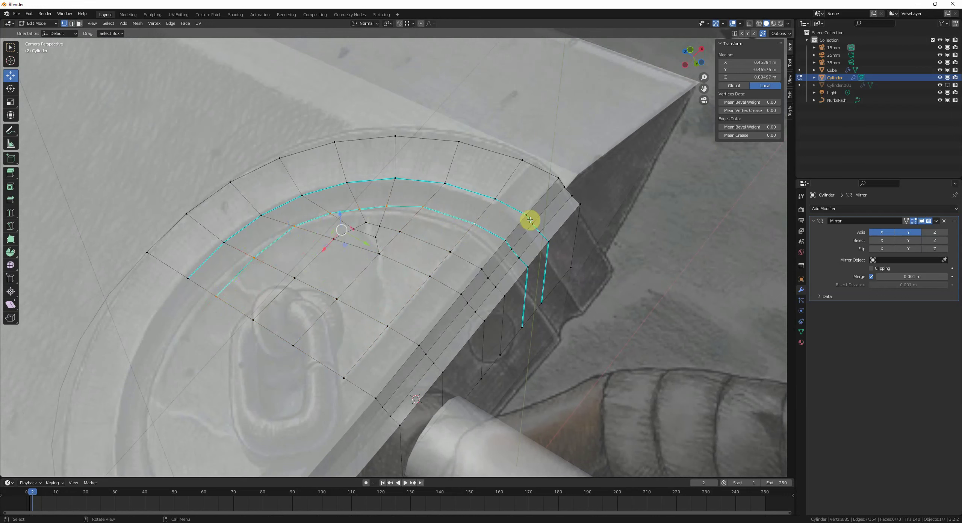
pyautogui.click(791, 94)
pyautogui.click(750, 54)
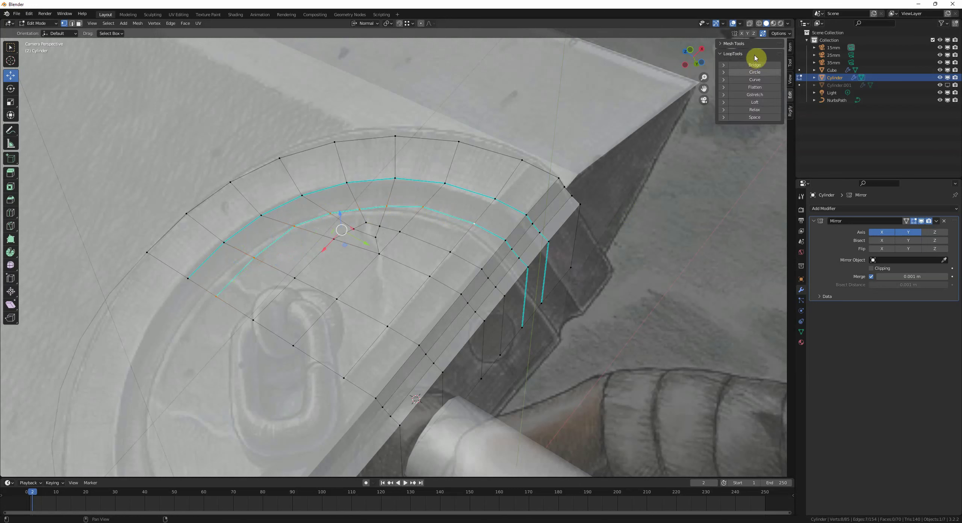
pyautogui.click(723, 110)
pyautogui.click(752, 110)
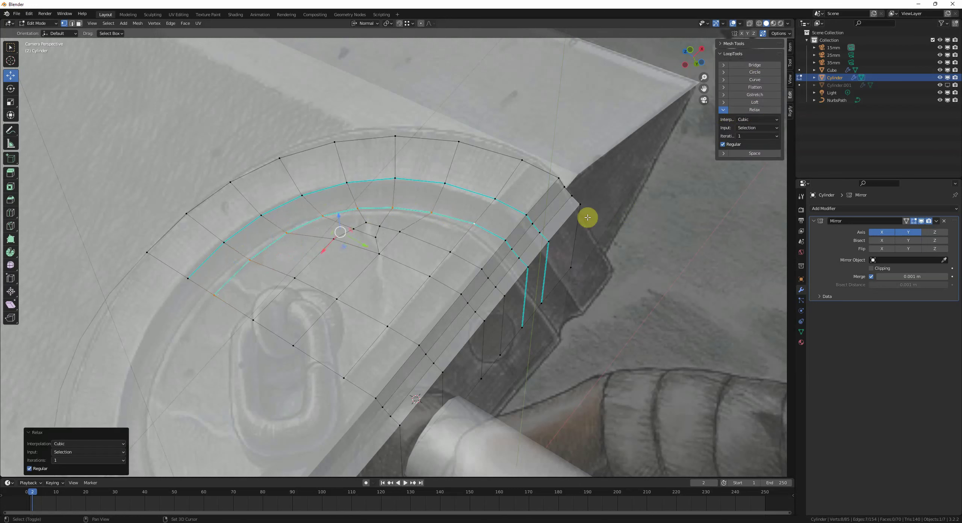
pyautogui.keyDown('shift'); pyautogui.click(525, 233); pyautogui.keyUp('shift')
pyautogui.click(738, 110)
# - Select the outer sharp loop's vertices from the bevelled edge to the centre line and smooth them with LoopTools Relax
pyautogui.click(526, 214)
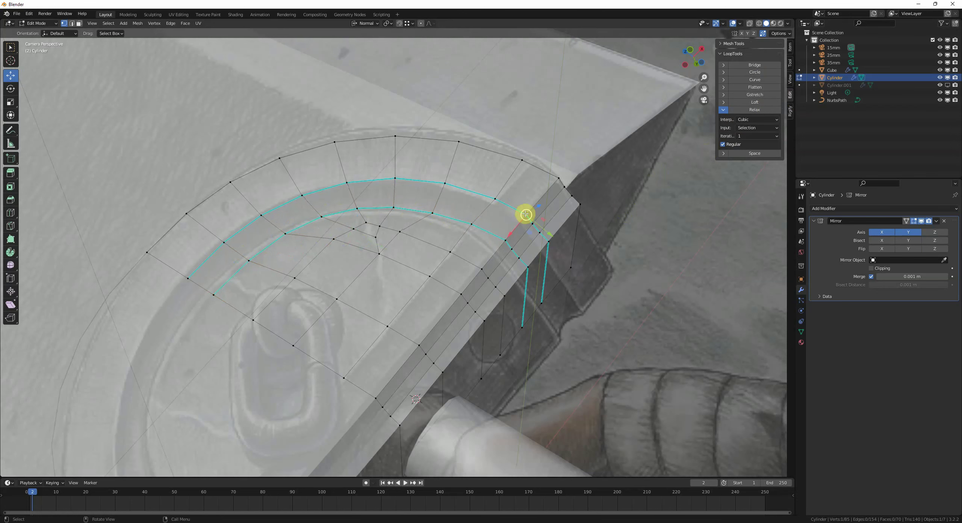
pyautogui.keyDown('ctrl'); pyautogui.click(199, 276); pyautogui.keyUp('ctrl')
pyautogui.click(764, 110)
pyautogui.press('a')
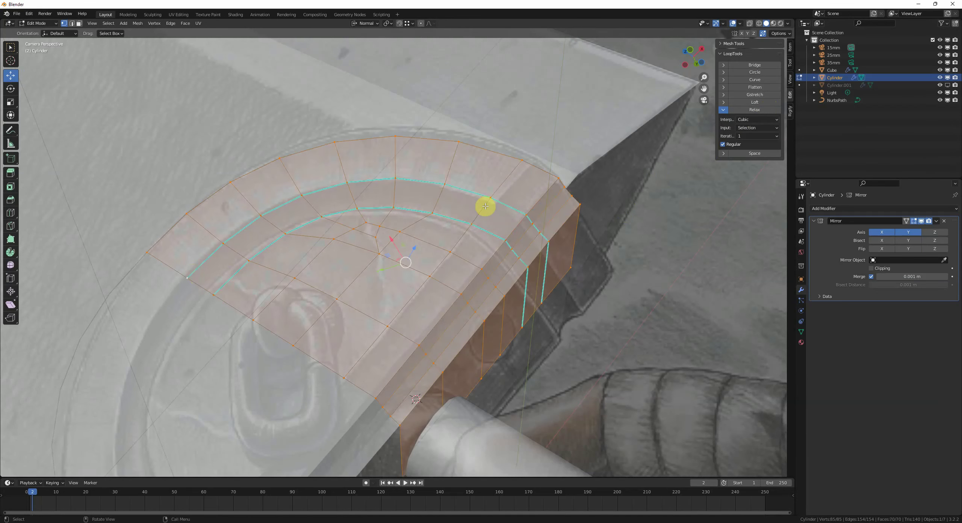
pyautogui.keyDown('shift'); pyautogui.moveTo(476, 232); pyautogui.dragTo(514, 238, button='middle'); pyautogui.keyUp('shift')
pyautogui.press('a')
# - Select the edge path running from the inner loop through the pole to the centre line and slide it toward the straight edge
pyautogui.keyDown('shift'); pyautogui.moveTo(444, 275); pyautogui.dragTo(440, 258, button='middle'); pyautogui.keyUp('shift')
pyautogui.scroll(3, 436, 256)
pyautogui.press('2')
pyautogui.click(441, 231)
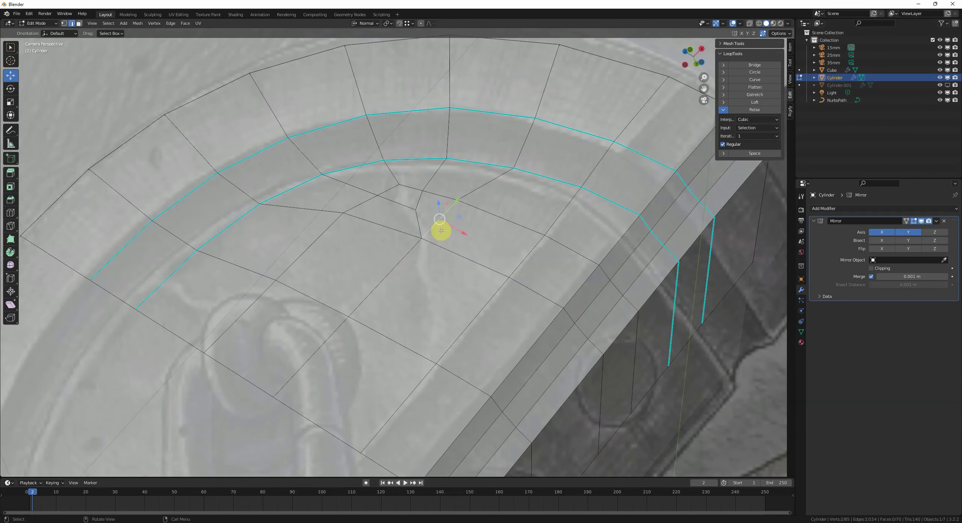
pyautogui.keyDown('ctrl'); pyautogui.click(323, 341); pyautogui.keyUp('ctrl')
pyautogui.press('g')
pyautogui.press('g')
pyautogui.click(436, 274)
pyautogui.hotkey('alt', 'a')
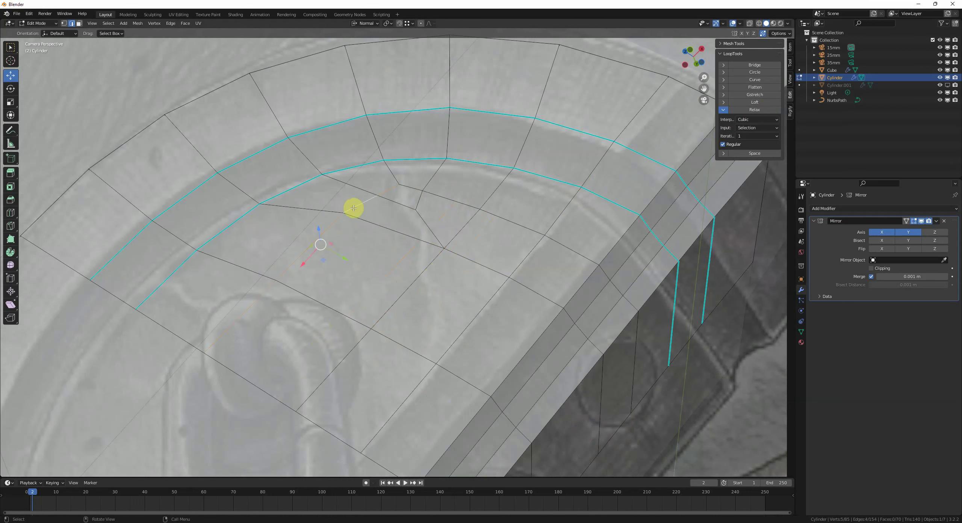
# - Dissolve the neighbouring edge path that runs from the pole to the centre line on the curved side of the front grid
pyautogui.scroll(-4, 353, 208)
pyautogui.hotkey('ctrl', 'x')
pyautogui.hotkey('alt', 'a')
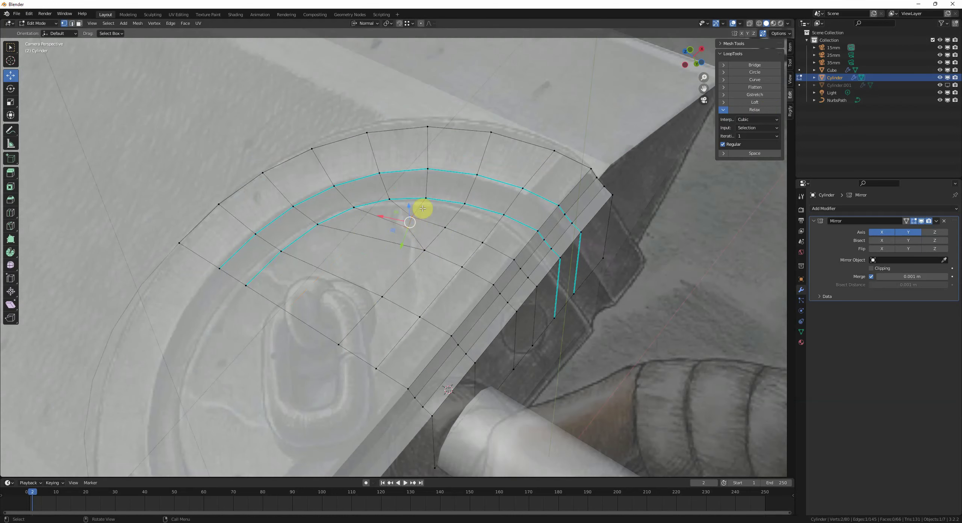
# - Select the faces around the pole in the front grid and apply Smooth Vertices to them twice
pyautogui.hotkey('alt', 'a')
pyautogui.scroll(-3, 462, 252)
pyautogui.keyDown('shift'); pyautogui.moveTo(441, 290); pyautogui.dragTo(428, 262, button='middle'); pyautogui.keyUp('shift')
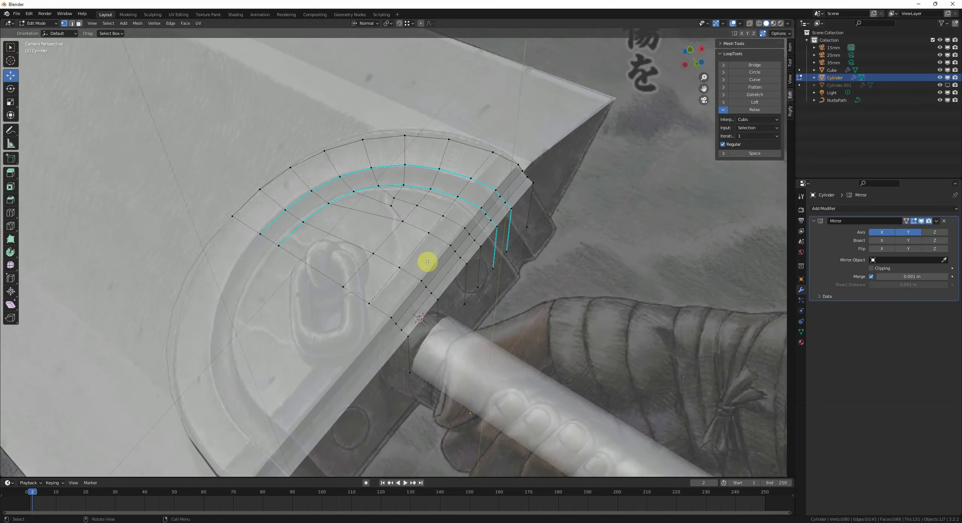
pyautogui.scroll(2, 361, 260)
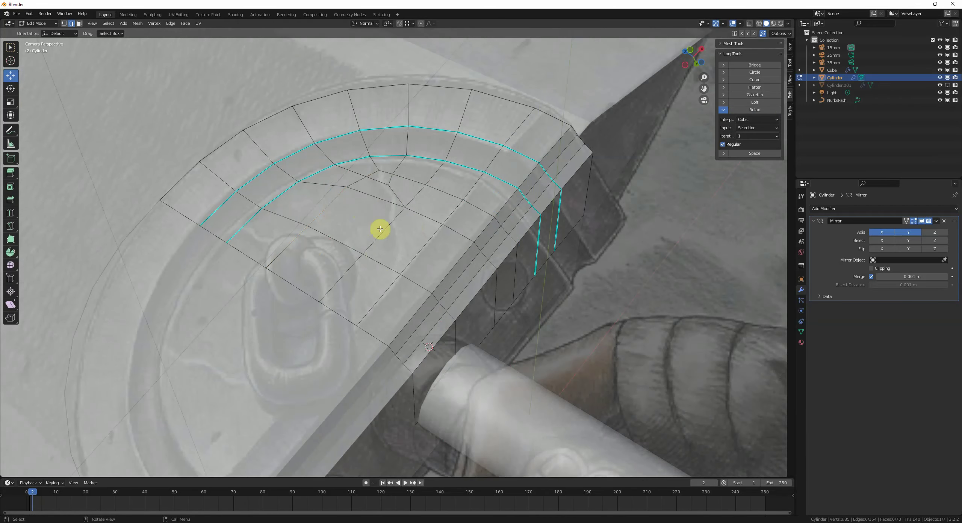
pyautogui.hotkey('alt', 'a')
pyautogui.press('c')
pyautogui.hotkey('ctrl', 'v')
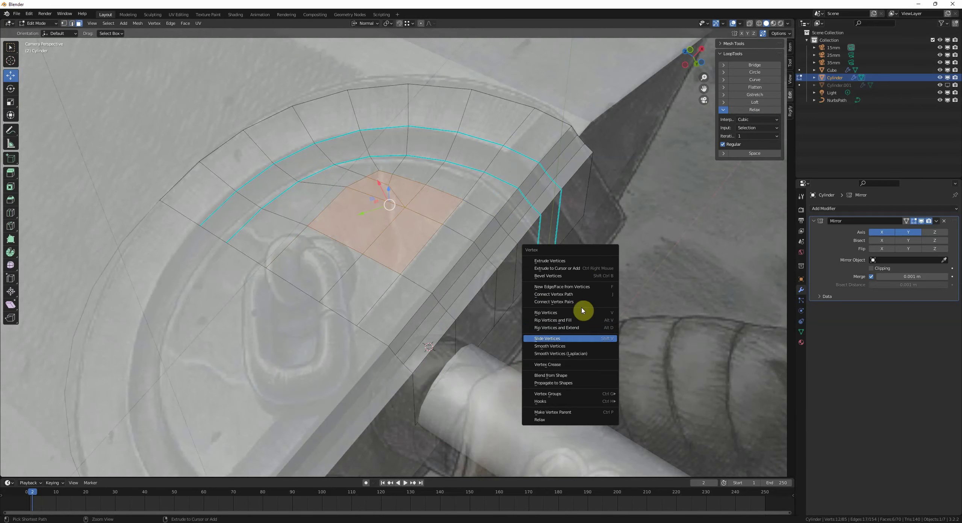
pyautogui.click(577, 346)
pyautogui.hotkey('ctrl', 'v')
pyautogui.click(574, 346)
pyautogui.hotkey('alt', 'a')
pyautogui.press('1')
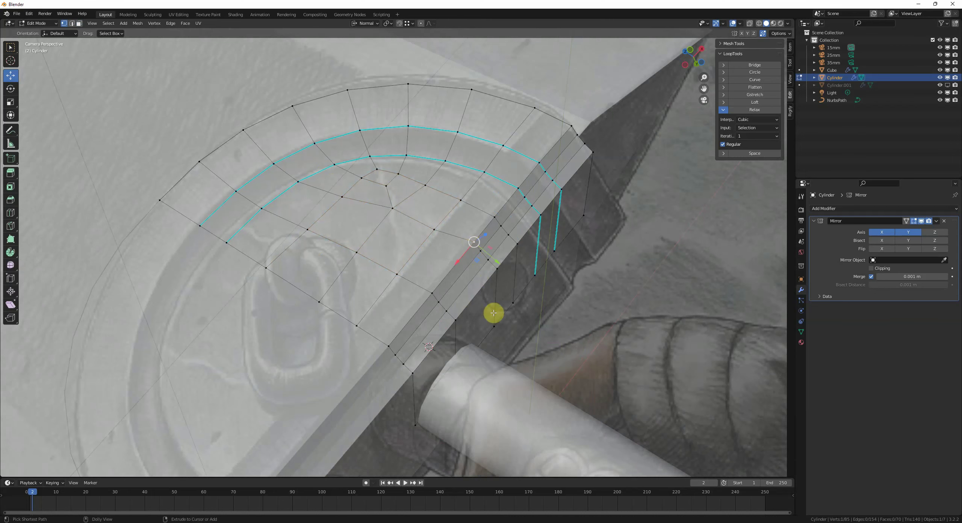
# - Select the edge path crossing the bevelled edge down to the flat side's centre line and slide it along the side
pyautogui.keyDown('ctrl'); pyautogui.click(494, 326); pyautogui.keyUp('ctrl')
pyautogui.press('g')
pyautogui.press('g')
pyautogui.click(513, 300)
pyautogui.press('g')
pyautogui.press('g')
pyautogui.click(517, 294)
pyautogui.hotkey('alt', 'a')
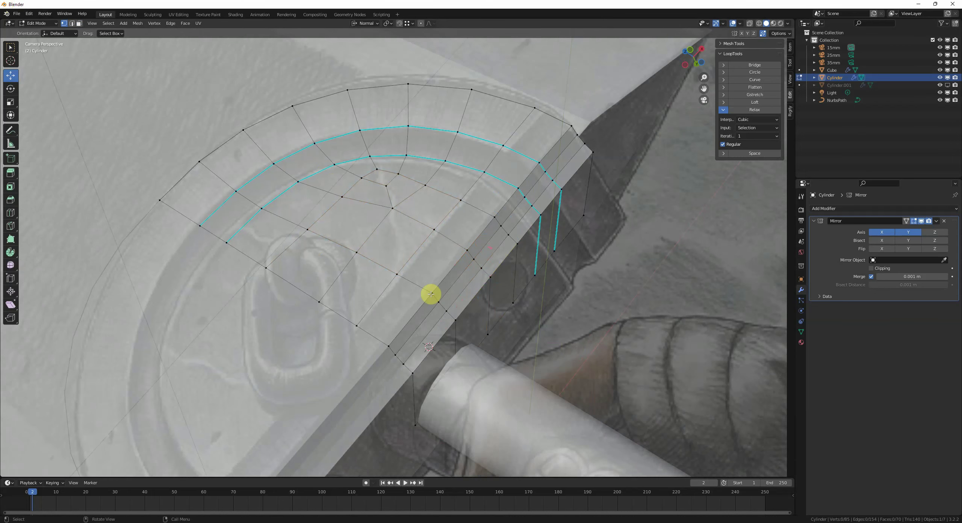
# - Select the face band between the two sharp loops and annotate the rounded notch in the reference with a curve
pyautogui.moveTo(430, 293); pyautogui.dragTo(460, 264, button='middle')
pyautogui.press('KP_0')
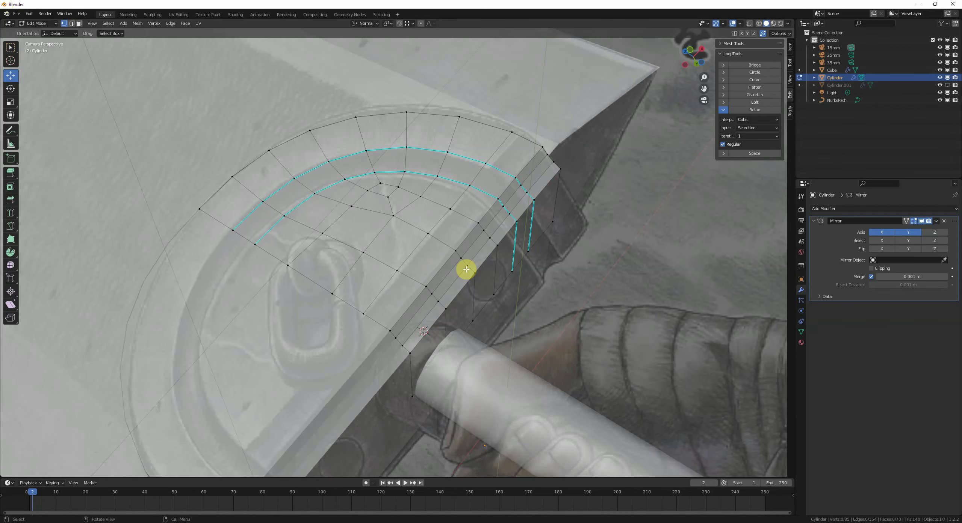
pyautogui.keyDown('alt'); pyautogui.click(502, 202); pyautogui.keyUp('alt')
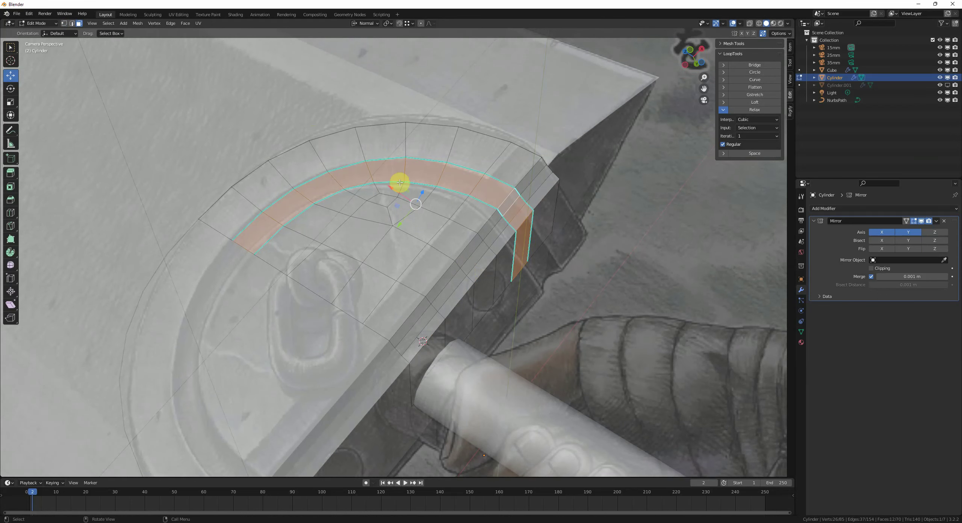
pyautogui.keyDown('shift'); pyautogui.moveTo(451, 270); pyautogui.dragTo(380, 296, button='middle'); pyautogui.keyUp('shift')
pyautogui.scroll(4, 382, 297)
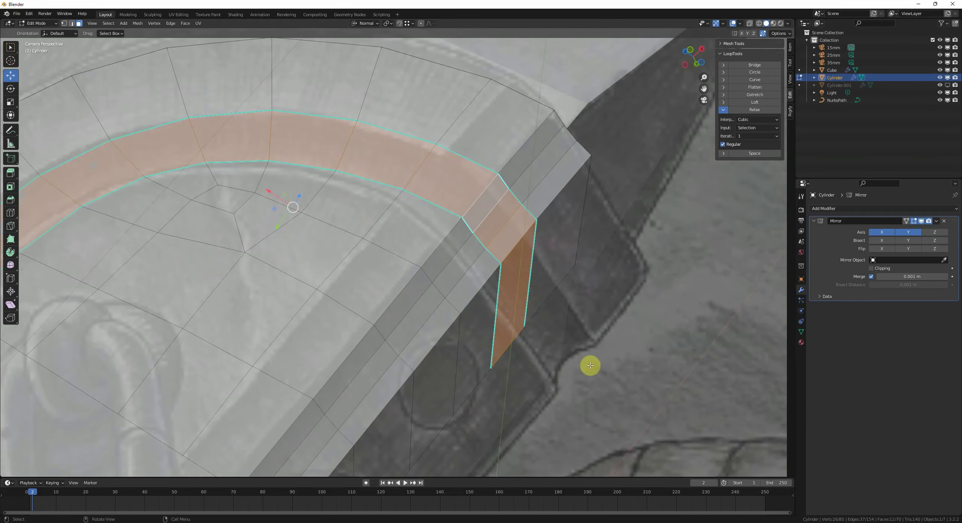
pyautogui.keyDown('shift'); pyautogui.moveTo(598, 339); pyautogui.dragTo(557, 326, button='middle'); pyautogui.keyUp('shift')
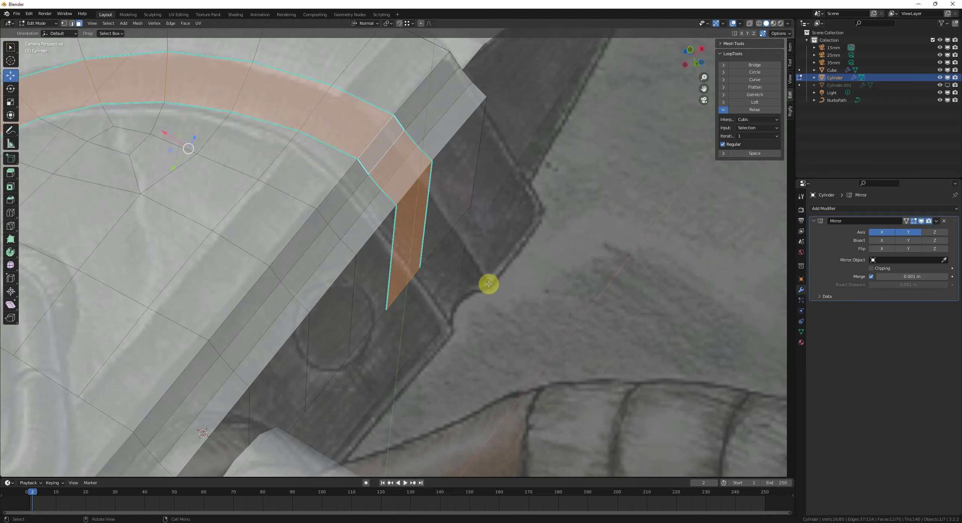
pyautogui.scroll(-2, 409, 280)
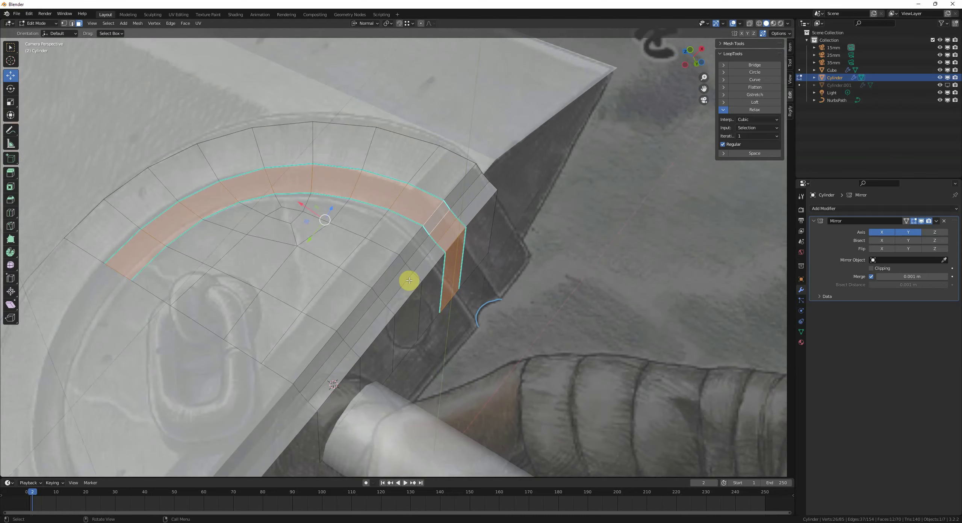
pyautogui.moveTo(439, 296); pyautogui.dragTo(471, 274, button='middle')
pyautogui.moveTo(319, 296); pyautogui.dragTo(195, 243, button='middle')
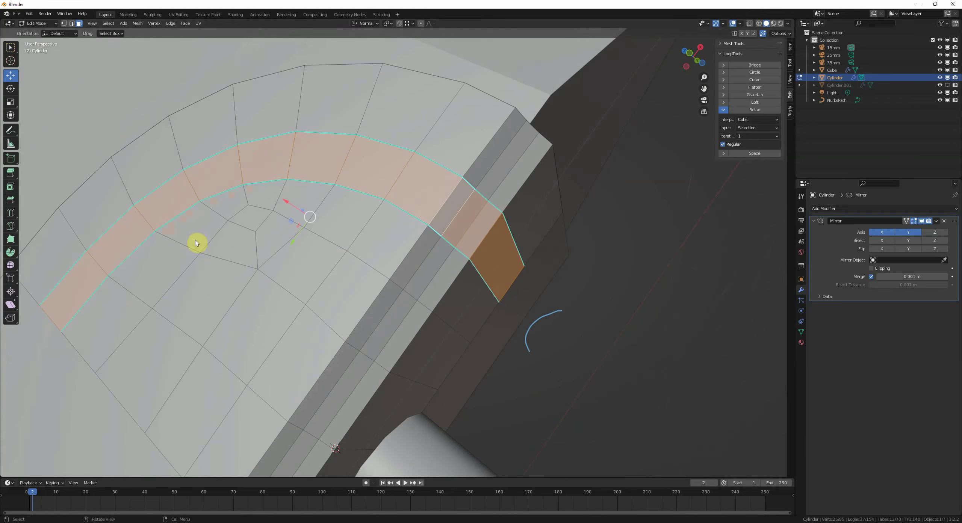
# - Activate Extrude Along Normals, then apply the guard's Mirror modifier in Object Mode
pyautogui.moveTo(8, 179); pyautogui.dragTo(54, 204)
pyautogui.moveTo(290, 224); pyautogui.dragTo(326, 299, button='middle')
pyautogui.moveTo(326, 297); pyautogui.dragTo(327, 295)
pyautogui.press('Tab')
pyautogui.scroll(-3, 378, 252)
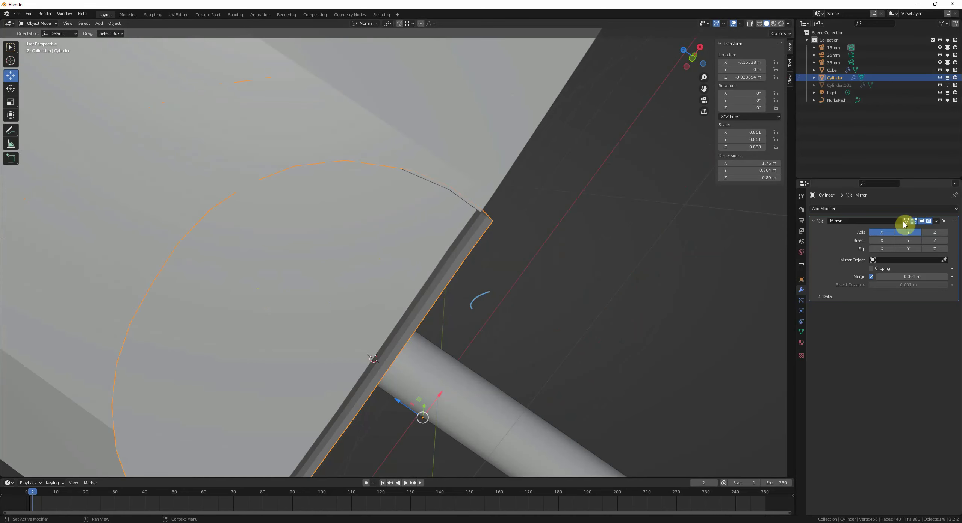
pyautogui.click(936, 221)
pyautogui.click(904, 229)
# - Back in Edit Mode, extrude the selected face band inward along its normals and set the offset to -0.0295 m
pyautogui.press('Tab')
pyautogui.scroll(5, 490, 286)
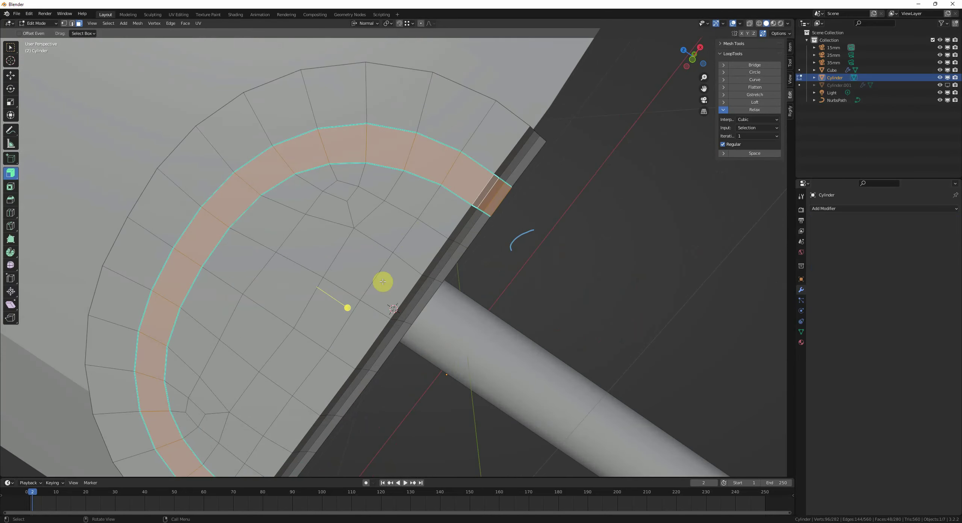
pyautogui.moveTo(347, 306)
pyautogui.mouseDown()
pyautogui.moveTo(337, 301)
pyautogui.moveTo(344, 315)
pyautogui.mouseUp()
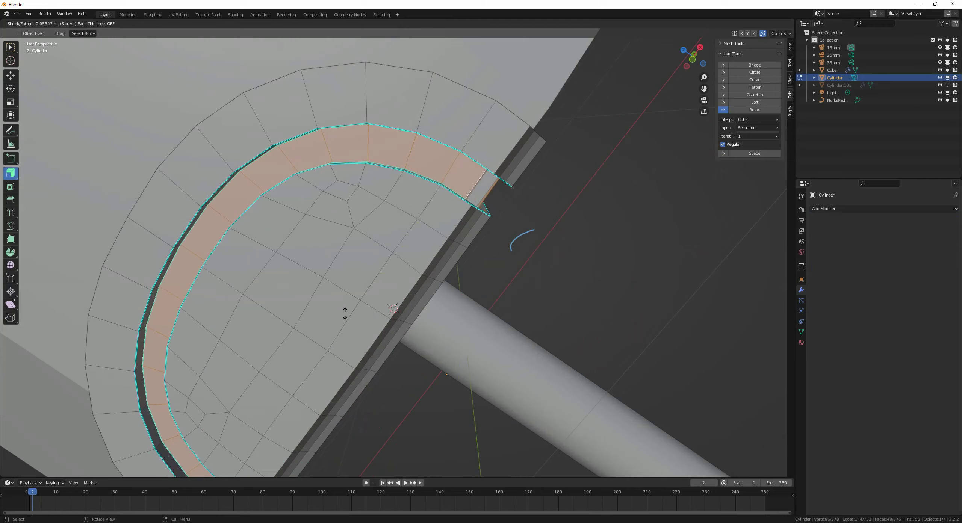
pyautogui.moveTo(344, 315); pyautogui.dragTo(143, 390, button='middle')
pyautogui.scroll(1, 383, 329)
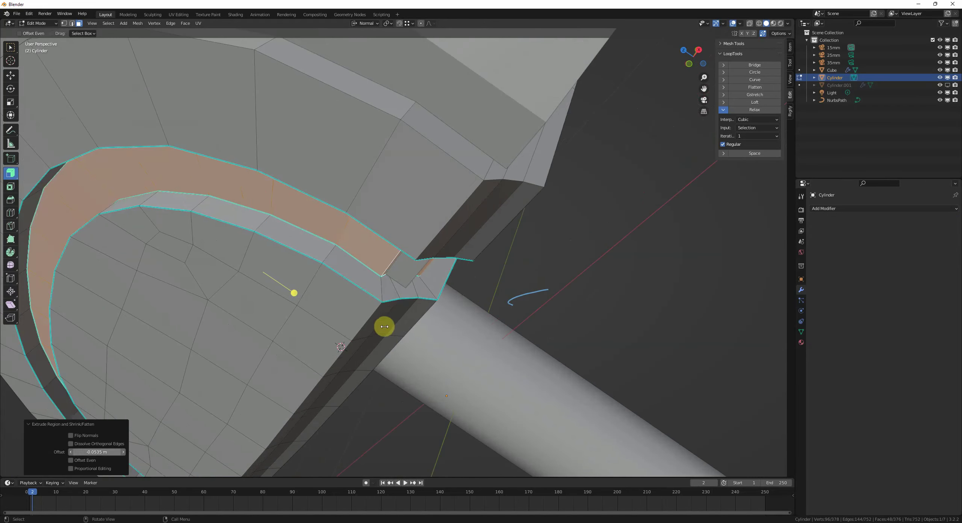
pyautogui.moveTo(95, 452); pyautogui.dragTo(118, 452)
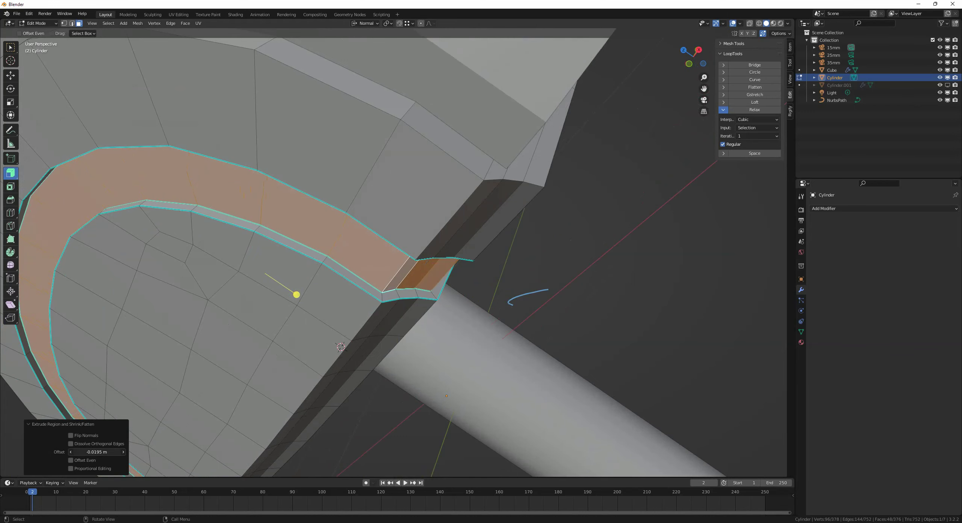
pyautogui.moveTo(117, 452); pyautogui.dragTo(243, 393, button='middle')
pyautogui.press('KP_0')
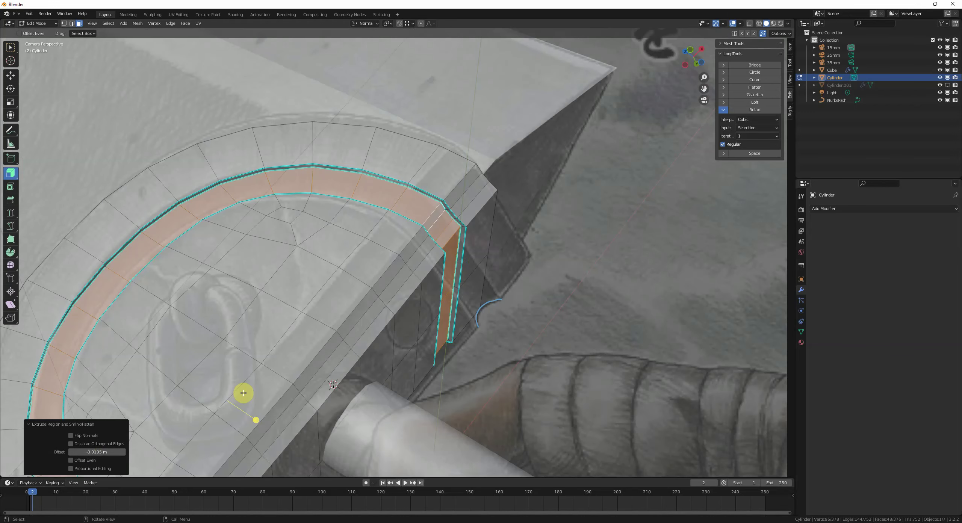
pyautogui.moveTo(483, 319); pyautogui.dragTo(157, 426, button='middle')
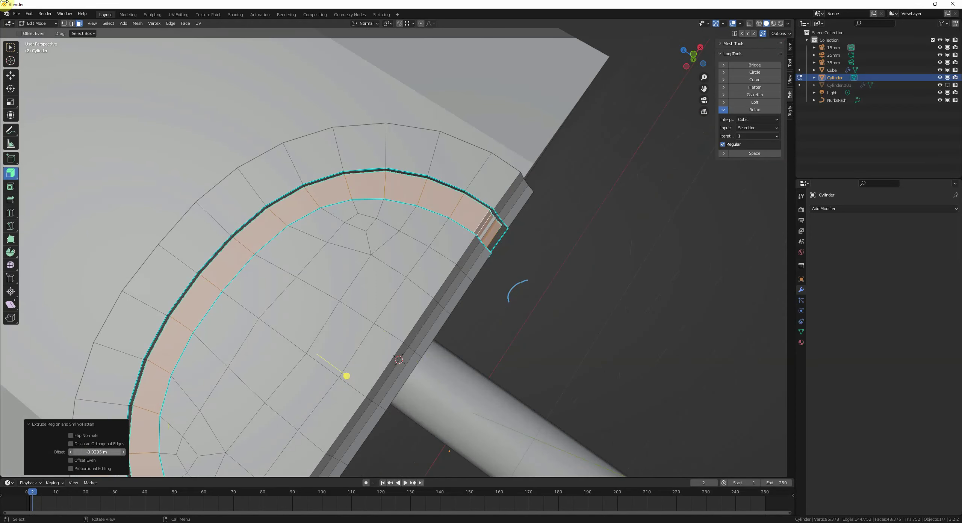
pyautogui.scroll(8, 459, 222)
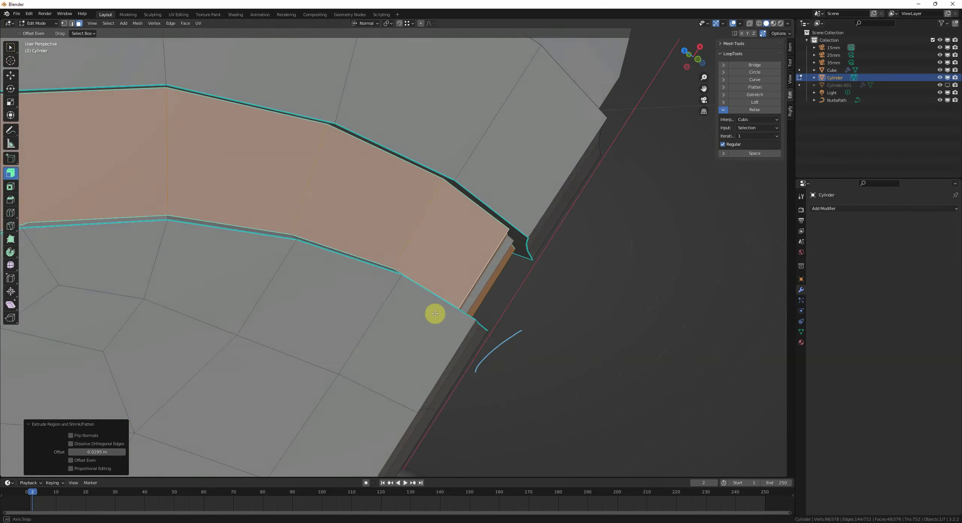
# - Add three evenly spaced loop cuts running lengthwise along the recessed groove floor
pyautogui.scroll(-2, 390, 293)
pyautogui.hotkey('ctrl', 'r')
pyautogui.moveTo(376, 289); pyautogui.dragTo(395, 287, button='middle')
pyautogui.click(319, 280)
pyautogui.rightClick(319, 279)
pyautogui.hotkey('ctrl', 'r')
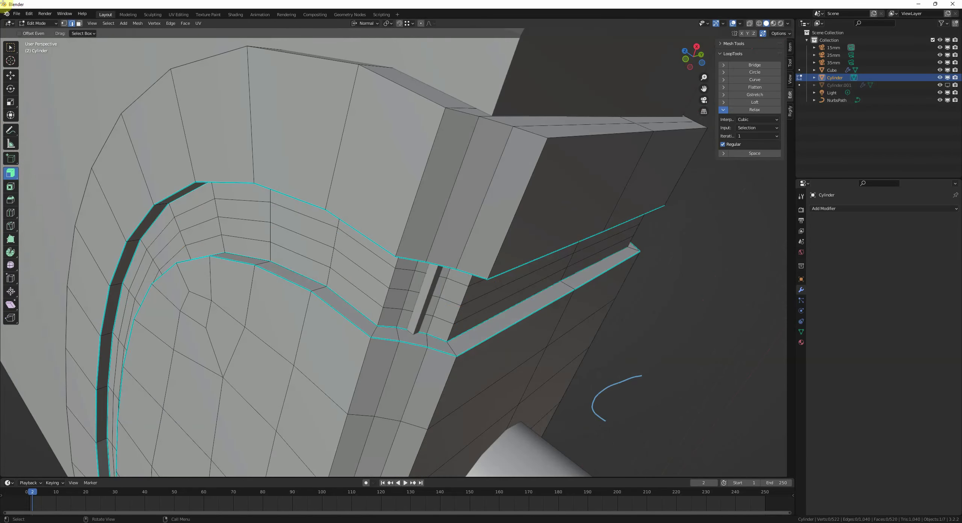
# - Select edge loops along the groove floor and offset them with Shrink/Fatten to round the groove's cross-section
pyautogui.keyDown('alt'); pyautogui.click(312, 277); pyautogui.keyUp('alt')
pyautogui.scroll(3, 318, 273)
pyautogui.moveTo(318, 273); pyautogui.dragTo(330, 255, button='middle')
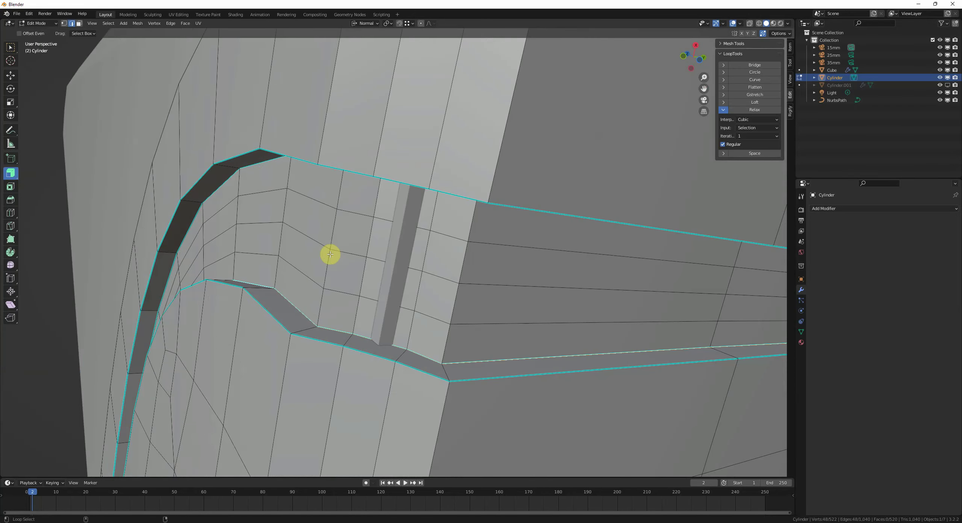
pyautogui.moveTo(257, 176); pyautogui.dragTo(359, 223, button='middle')
pyautogui.hotkey('alt', 's')
pyautogui.click(359, 226)
pyautogui.moveTo(323, 305); pyautogui.dragTo(365, 274, button='middle')
pyautogui.click(347, 317)
# - Slide the groove's upper and lower corner loops, where its walls meet the floor, to adjust the curved profile
pyautogui.keyDown('alt'); pyautogui.click(367, 238); pyautogui.keyUp('alt')
pyautogui.press('g')
pyautogui.press('g')
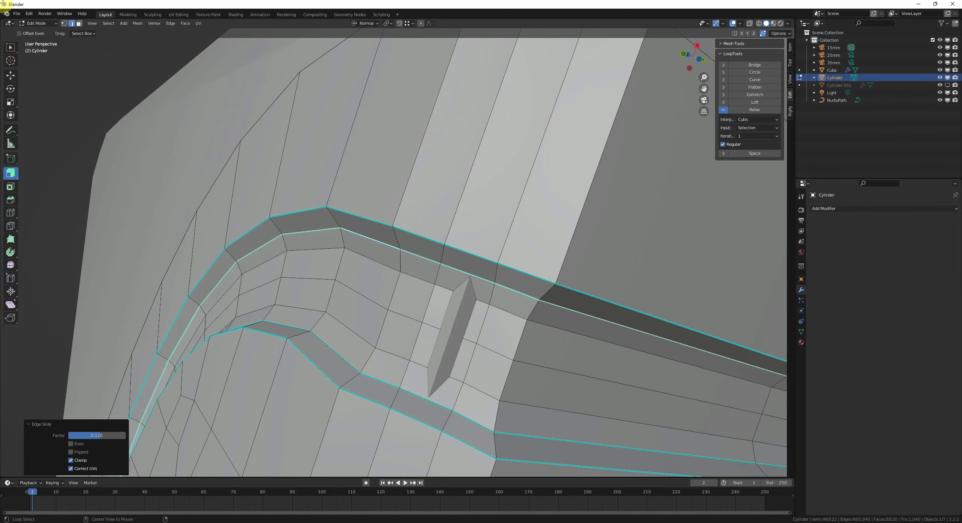
pyautogui.click(370, 281)
pyautogui.keyDown('alt'); pyautogui.click(320, 360); pyautogui.keyUp('alt')
pyautogui.press('g')
pyautogui.press('g')
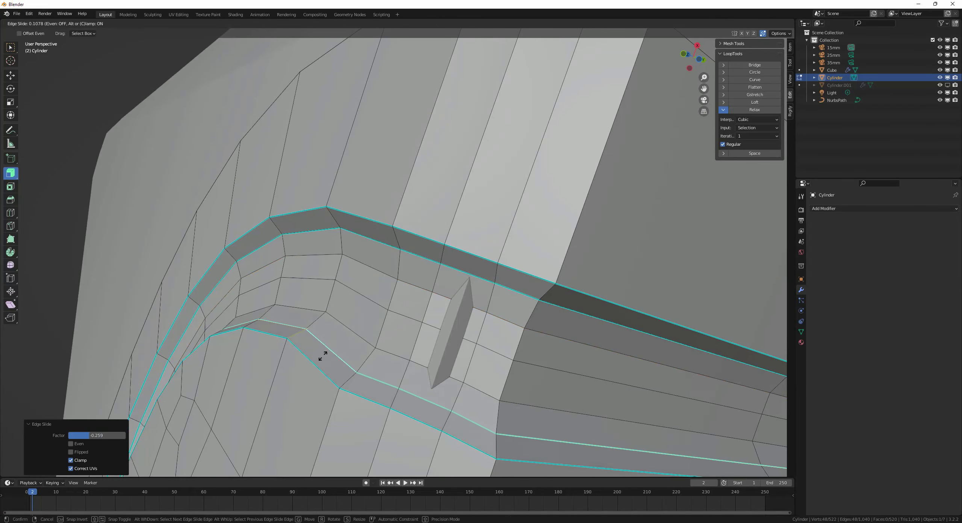
pyautogui.click(344, 337)
# - Slide the floor loop just below the groove's upper corner loop to even out the spacing
pyautogui.keyDown('alt'); pyautogui.click(376, 271); pyautogui.keyUp('alt')
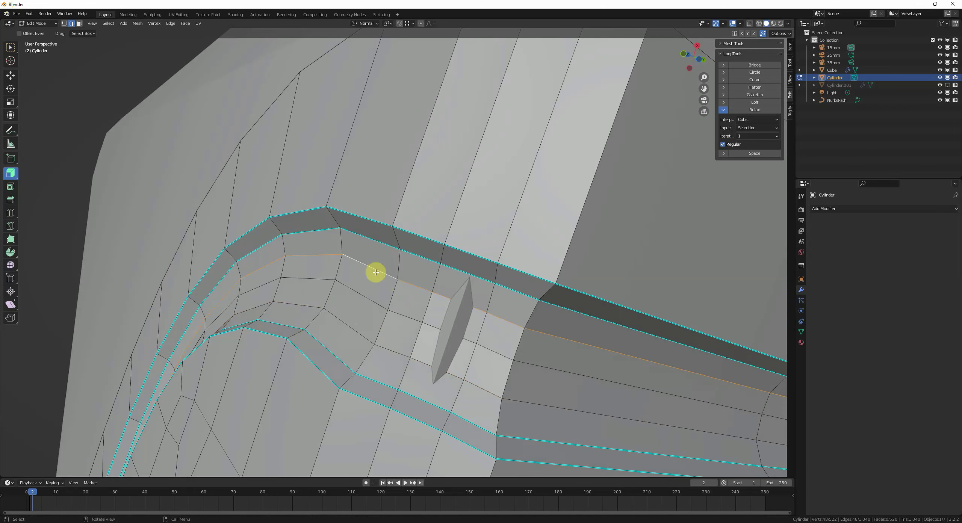
pyautogui.press('g')
pyautogui.press('g')
pyautogui.click(376, 269)
# - Select both inner corner loops of the groove and clear their sharp marking
pyautogui.keyDown('alt'); pyautogui.click(378, 251); pyautogui.keyUp('alt')
pyautogui.press('q')
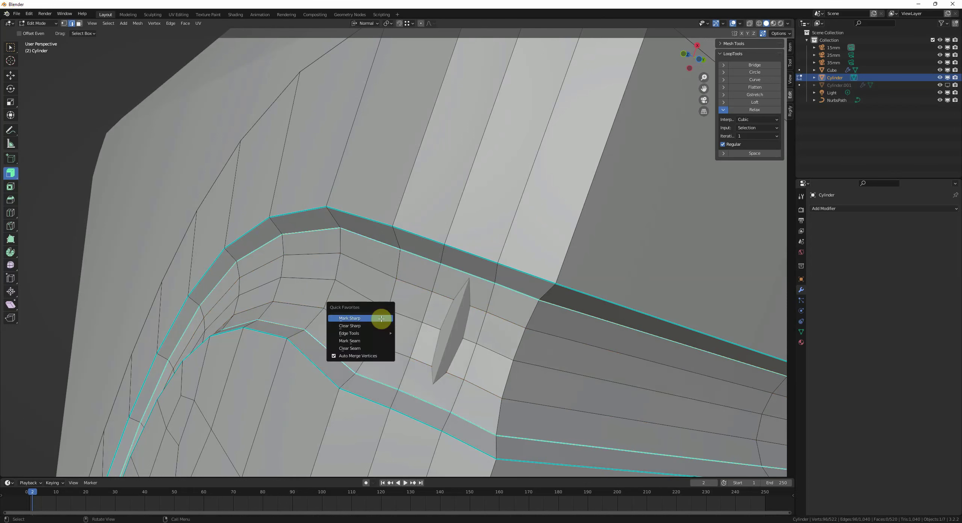
pyautogui.click(380, 327)
# - Slide the upper and lower wall loops inside the groove again to refine its rounded profile
pyautogui.keyDown('alt'); pyautogui.click(369, 241); pyautogui.keyUp('alt')
pyautogui.press('g')
pyautogui.press('g')
pyautogui.click(367, 245)
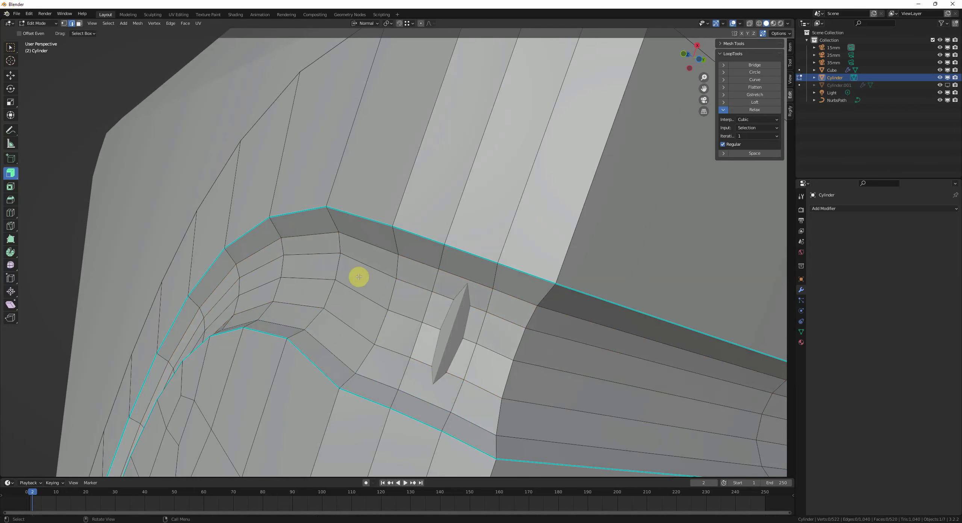
pyautogui.keyDown('alt'); pyautogui.click(330, 351); pyautogui.keyUp('alt')
pyautogui.press('g')
pyautogui.press('g')
pyautogui.click(330, 353)
pyautogui.hotkey('alt', 'a')
# - Compare the finished groove with the reference through the camera in Object Mode
pyautogui.moveTo(328, 352); pyautogui.dragTo(379, 345, button='middle')
pyautogui.press('Tab')
pyautogui.moveTo(380, 345); pyautogui.dragTo(404, 367, button='middle')
pyautogui.press('KP_0')
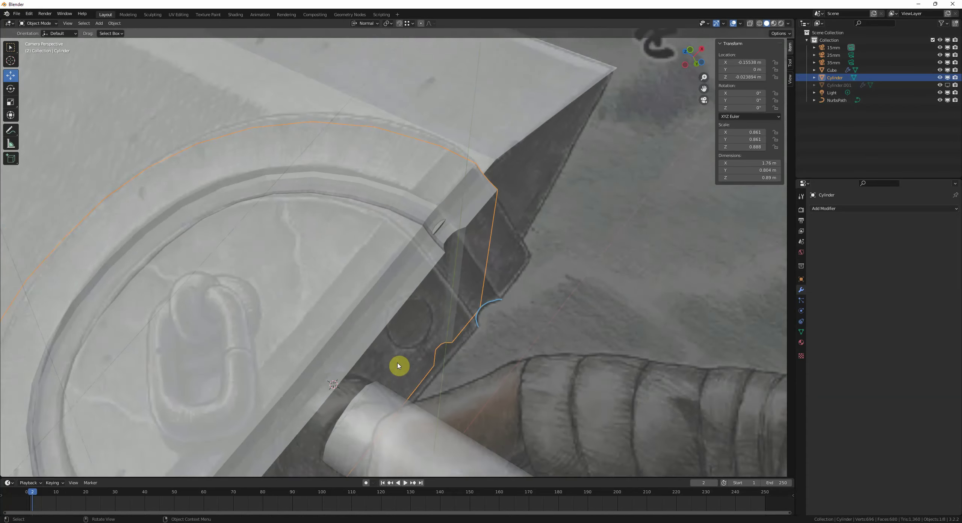
pyautogui.press('g')
pyautogui.press('Escape')
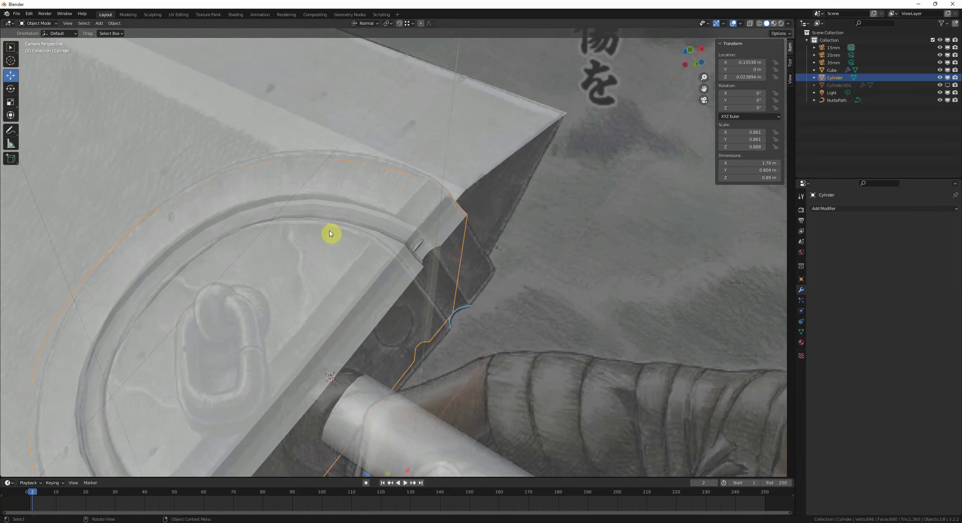
# - In Edit Mode with the Move tool, select a range of groove vertices near the bevelled edge and move it along Z
pyautogui.press('Tab')
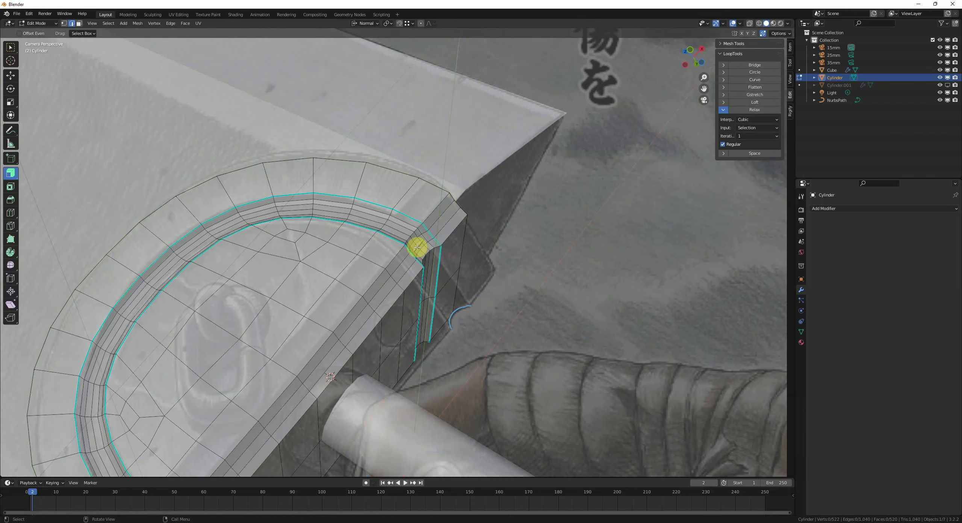
pyautogui.press('KP_Decimal')
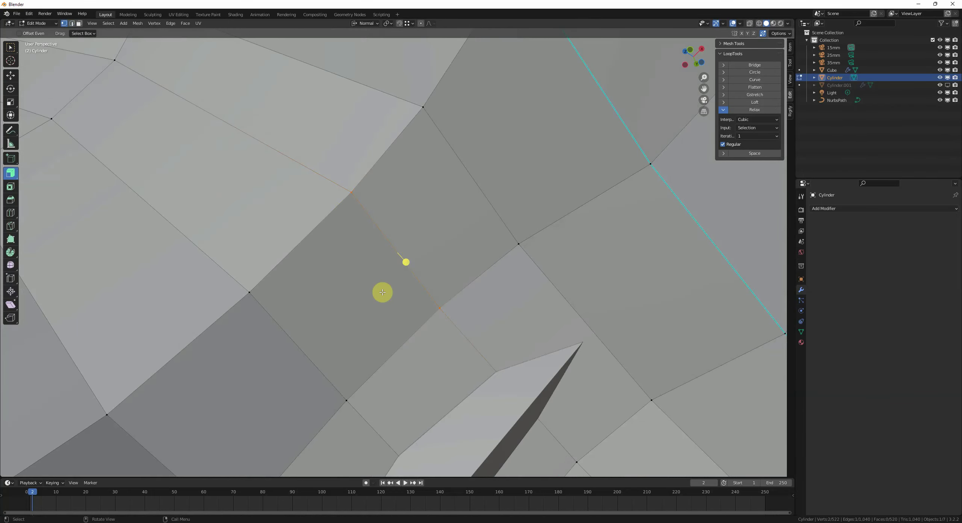
pyautogui.scroll(-6, 383, 292)
pyautogui.click(12, 78)
pyautogui.scroll(-2, 333, 309)
pyautogui.moveTo(333, 309); pyautogui.dragTo(365, 243, button='middle')
pyautogui.click(475, 387)
pyautogui.keyDown('ctrl'); pyautogui.keyDown('shift'); pyautogui.click(311, 278); pyautogui.keyUp('shift'); pyautogui.keyUp('ctrl')
pyautogui.moveTo(311, 279); pyautogui.dragTo(428, 328, button='middle')
pyautogui.hotkey('ctrl', 'z')
pyautogui.keyDown('ctrl'); pyautogui.keyDown('shift'); pyautogui.click(315, 288); pyautogui.keyUp('shift'); pyautogui.keyUp('ctrl')
pyautogui.press('g')
pyautogui.press('z')
pyautogui.click(334, 317)
# - Select a second range of groove vertices beside the bevel and move it along the Z axis
pyautogui.click(439, 336)
pyautogui.keyDown('ctrl'); pyautogui.keyDown('shift'); pyautogui.click(427, 269); pyautogui.keyUp('shift'); pyautogui.keyUp('ctrl')
pyautogui.moveTo(427, 269); pyautogui.dragTo(455, 311, button='middle')
pyautogui.press('g')
pyautogui.press('z')
pyautogui.click(457, 321)
pyautogui.click(457, 321)
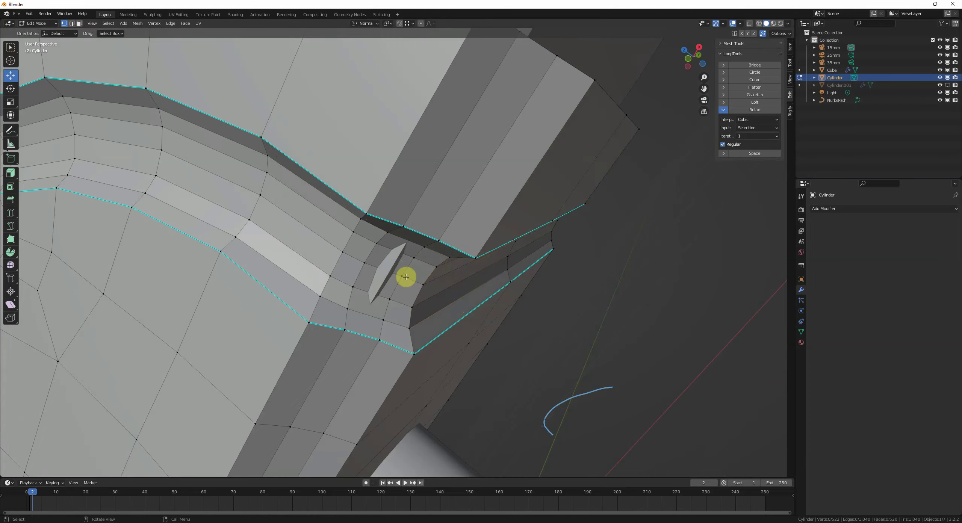
# - Select the edge path crossing the groove on the front side of the bevel and slide it along the groove
pyautogui.moveTo(406, 277)
pyautogui.mouseDown(button='middle')
pyautogui.moveTo(396, 258)
pyautogui.moveTo(402, 276)
pyautogui.mouseUp(button='middle')
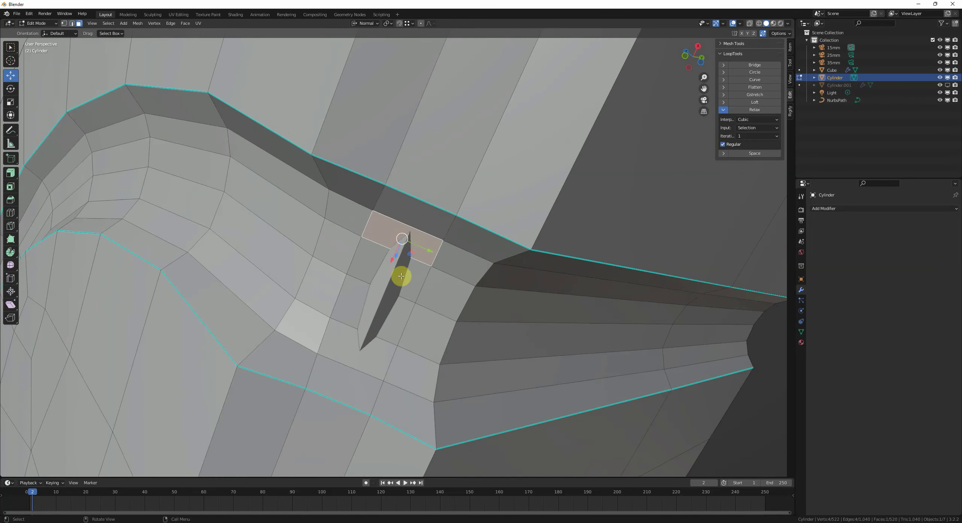
pyautogui.keyDown('ctrl'); pyautogui.click(319, 352); pyautogui.keyUp('ctrl')
pyautogui.press('g')
pyautogui.press('g')
pyautogui.click(321, 353)
pyautogui.press('g')
pyautogui.press('g')
pyautogui.click(327, 354)
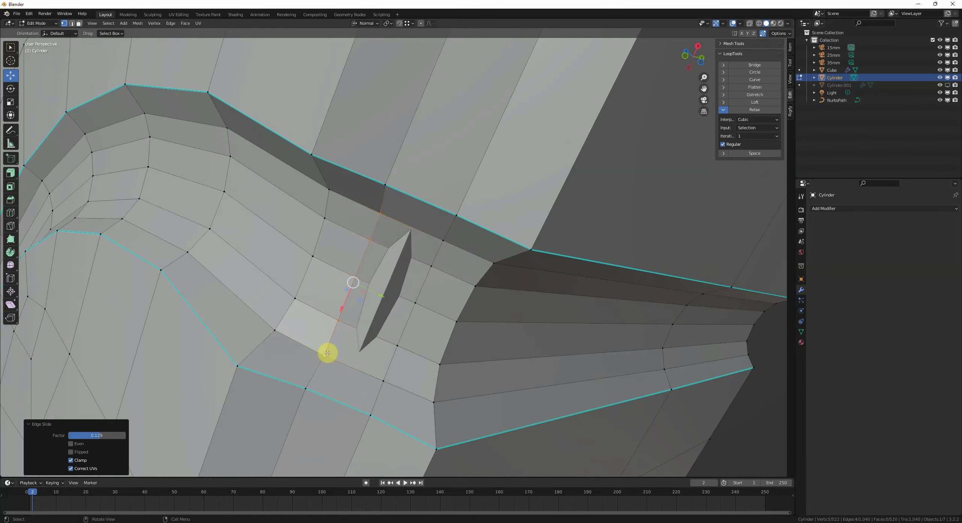
# - Select the row of faces crossing the groove at the corner bevel and move it along the Z axis
pyautogui.click(444, 241)
pyautogui.keyDown('ctrl'); pyautogui.click(384, 383); pyautogui.keyUp('ctrl')
pyautogui.hotkey('alt', 'a')
pyautogui.moveTo(385, 383); pyautogui.dragTo(398, 342, button='middle')
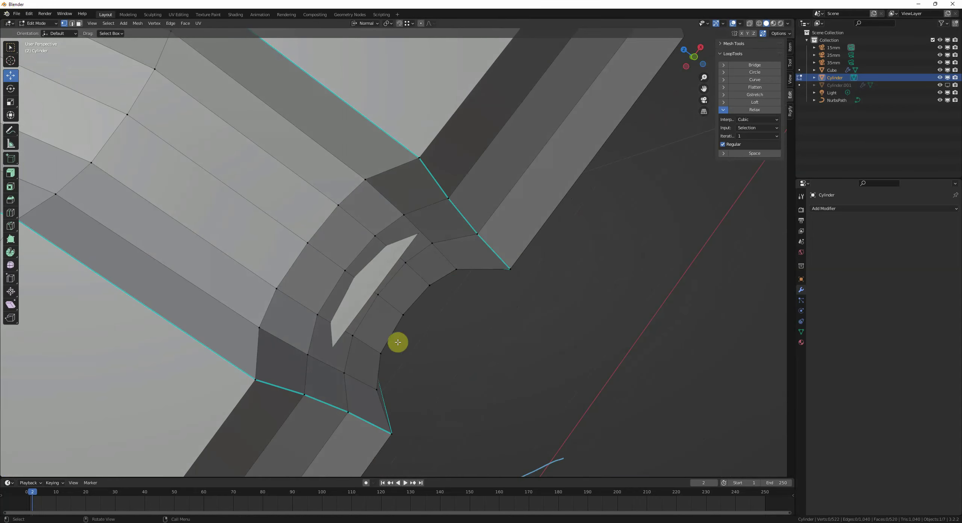
pyautogui.moveTo(382, 297); pyautogui.dragTo(397, 277, button='middle')
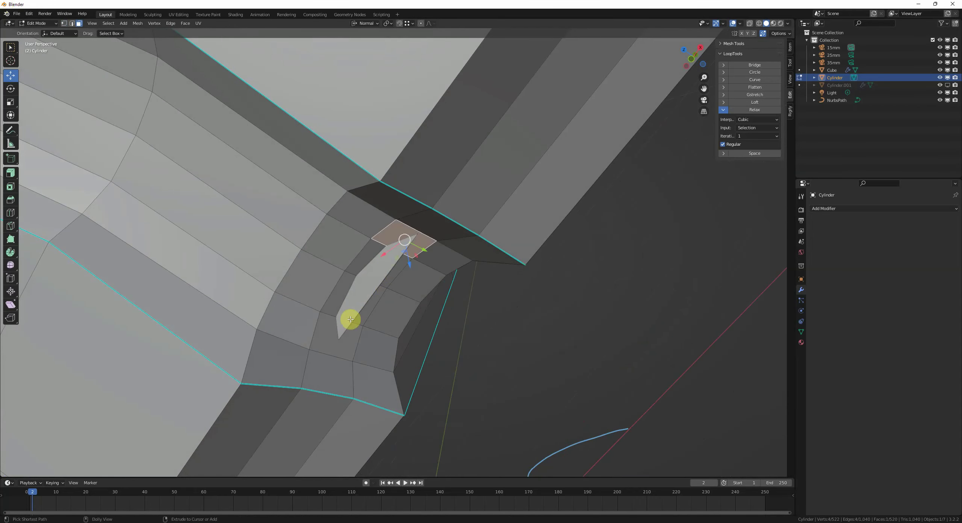
pyautogui.keyDown('ctrl'); pyautogui.click(346, 332); pyautogui.keyUp('ctrl')
pyautogui.press('g')
pyautogui.moveTo(346, 332); pyautogui.dragTo(394, 331, button='middle')
pyautogui.press('z')
pyautogui.click(373, 346)
pyautogui.hotkey('alt', 'a')
# - Return to Object Mode, shade the guard smooth and enable Auto Smooth for its normals
pyautogui.press('Tab')
pyautogui.rightClick(393, 331)
pyautogui.click(408, 299)
pyautogui.moveTo(409, 298); pyautogui.dragTo(470, 350, button='middle')
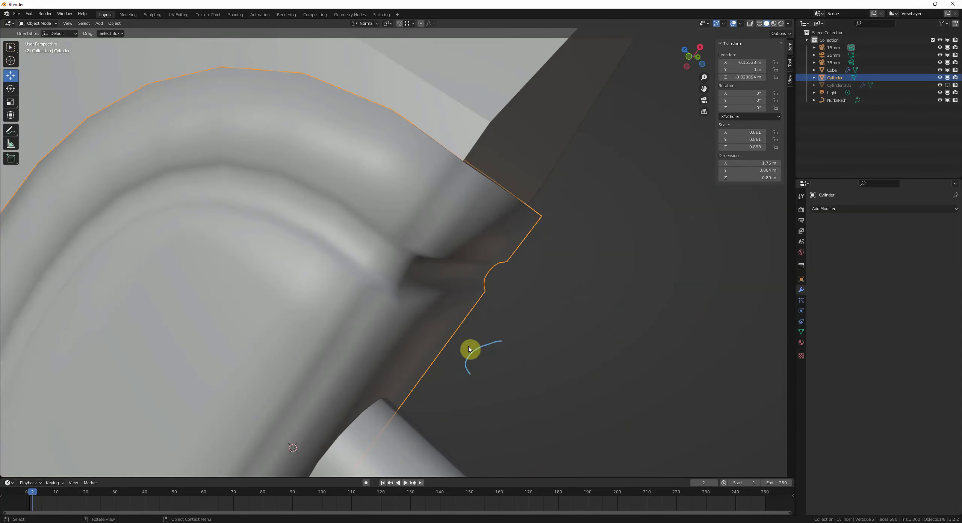
pyautogui.click(802, 333)
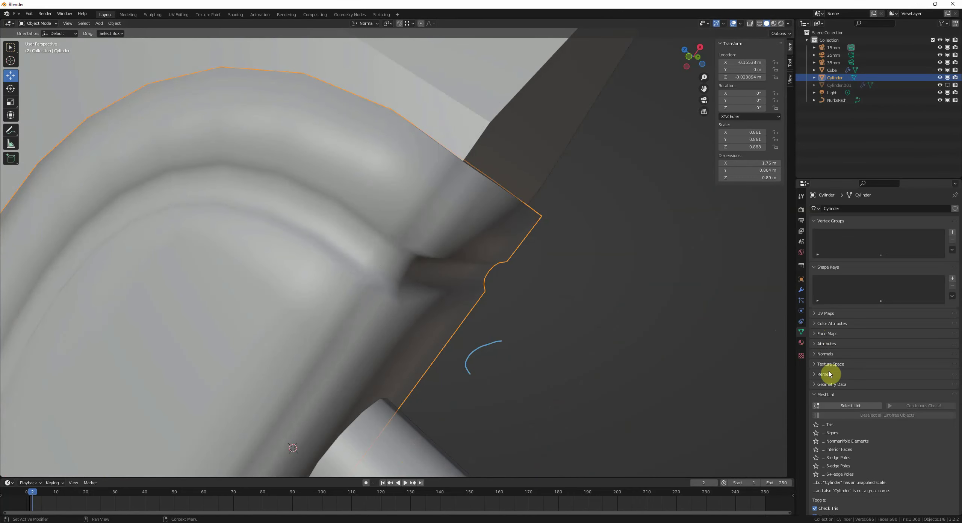
pyautogui.click(827, 354)
pyautogui.click(871, 366)
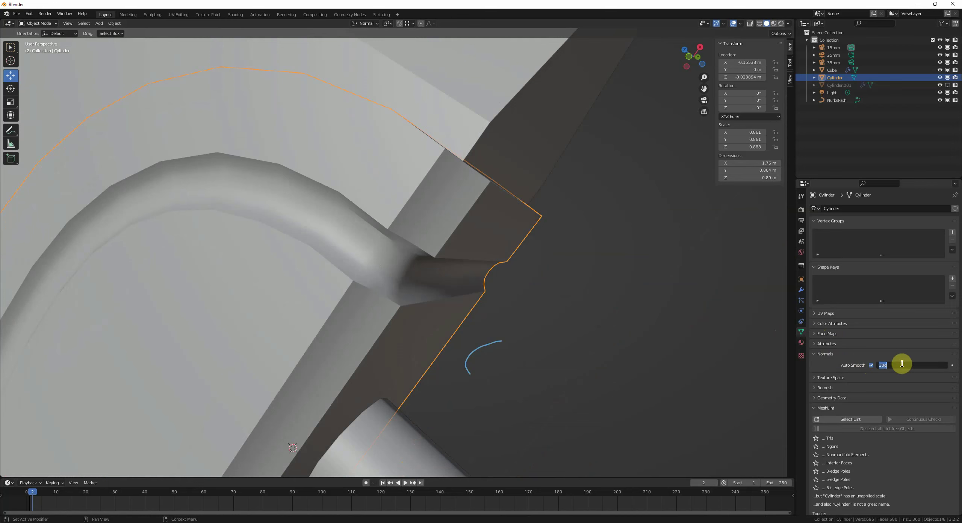
# - Try an Auto Smooth angle of 60° on the guard and settle on 50°
pyautogui.write('60')
pyautogui.press('Return')
pyautogui.moveTo(511, 363); pyautogui.dragTo(517, 389, button='middle')
pyautogui.write('50')
pyautogui.press('Return')
pyautogui.click(535, 330)
# - Compare the smoothed guard with the reference through the camera, both in Object Mode and with its edges shown in Edit Mode
pyautogui.press('KP_0')
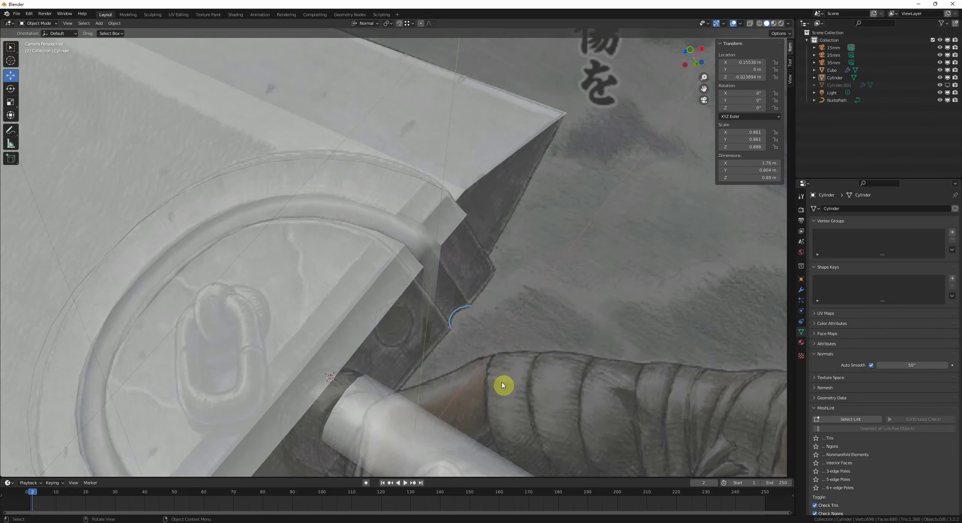
pyautogui.click(470, 300)
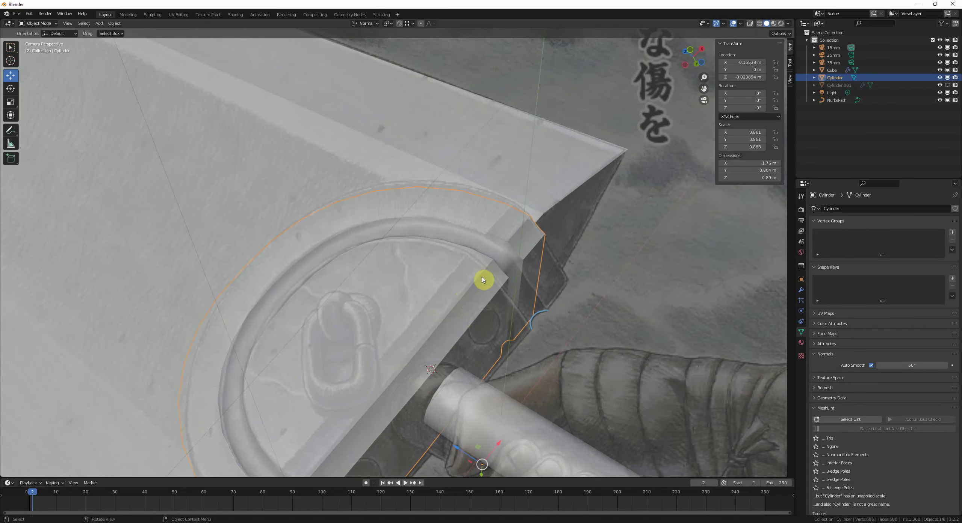
pyautogui.scroll(-2, 483, 280)
pyautogui.keyDown('shift'); pyautogui.moveTo(491, 366); pyautogui.dragTo(463, 295, button='middle'); pyautogui.keyUp('shift')
pyautogui.scroll(3, 462, 277)
pyautogui.keyDown('shift'); pyautogui.moveTo(447, 245); pyautogui.dragTo(420, 265, button='middle'); pyautogui.keyUp('shift')
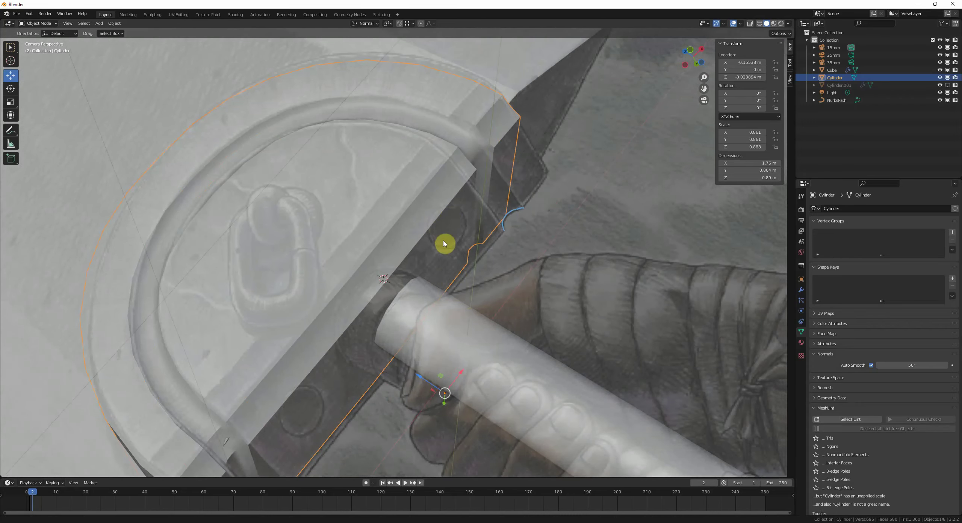
pyautogui.press('Tab')
pyautogui.scroll(2, 440, 259)
pyautogui.scroll(-1, 406, 257)
pyautogui.hotkey('alt', 'a')
pyautogui.press('2')
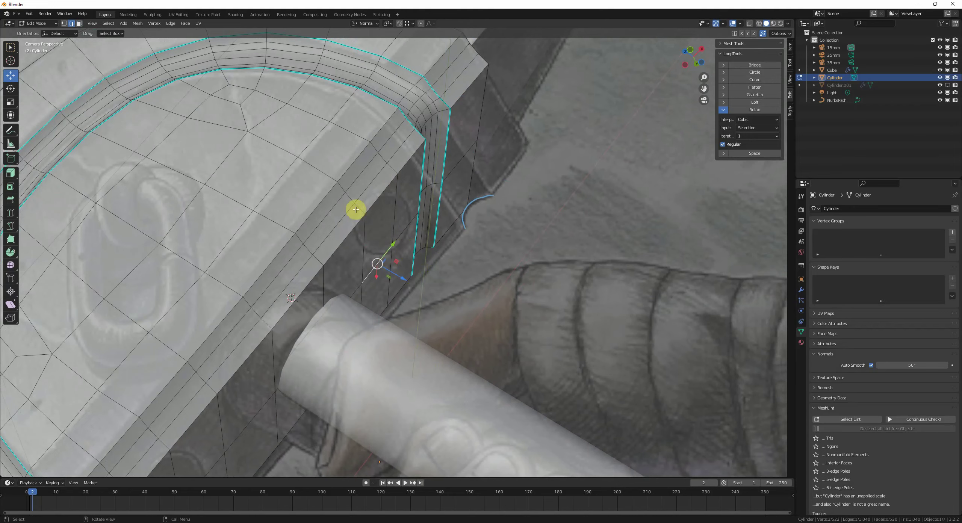
pyautogui.keyDown('shift'); pyautogui.moveTo(400, 211); pyautogui.dragTo(388, 226, button='middle'); pyautogui.keyUp('shift')
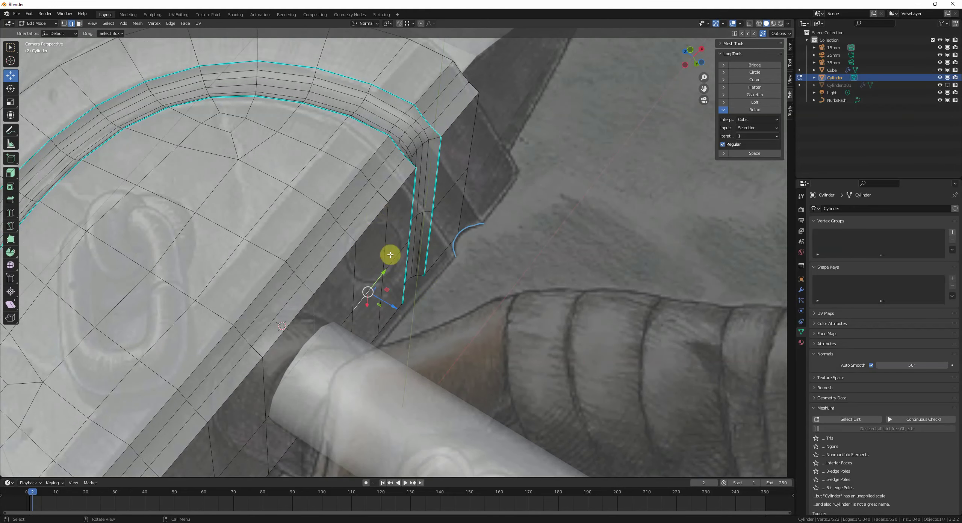
pyautogui.keyDown('shift'); pyautogui.moveTo(380, 301); pyautogui.dragTo(414, 243, button='middle'); pyautogui.keyUp('shift')
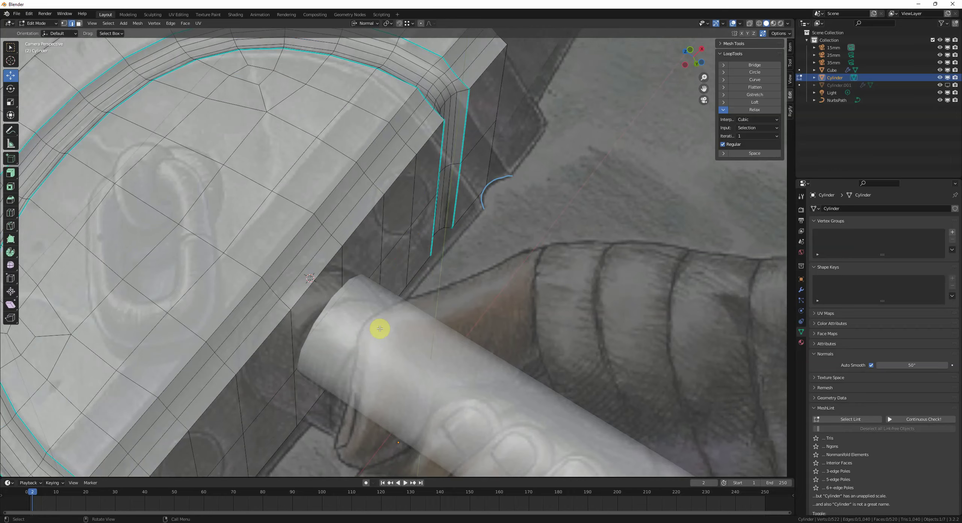
pyautogui.press('Tab')
# - Examine how the handle and guard fit together, from a free viewpoint and against the reference through the camera
pyautogui.click(381, 328)
pyautogui.scroll(-5, 408, 300)
pyautogui.keyDown('shift'); pyautogui.moveTo(493, 332); pyautogui.dragTo(451, 302, button='middle'); pyautogui.keyUp('shift')
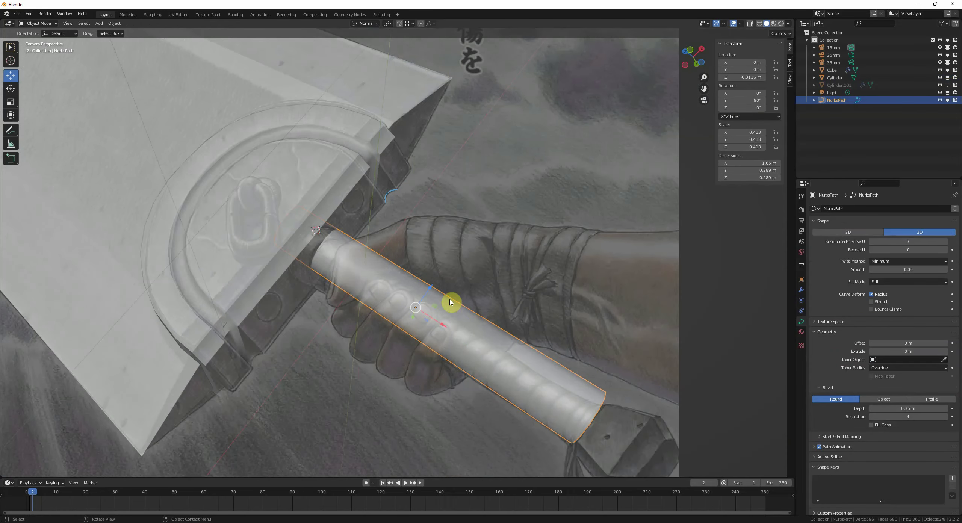
pyautogui.moveTo(564, 169); pyautogui.dragTo(424, 383, button='middle')
pyautogui.click(425, 198)
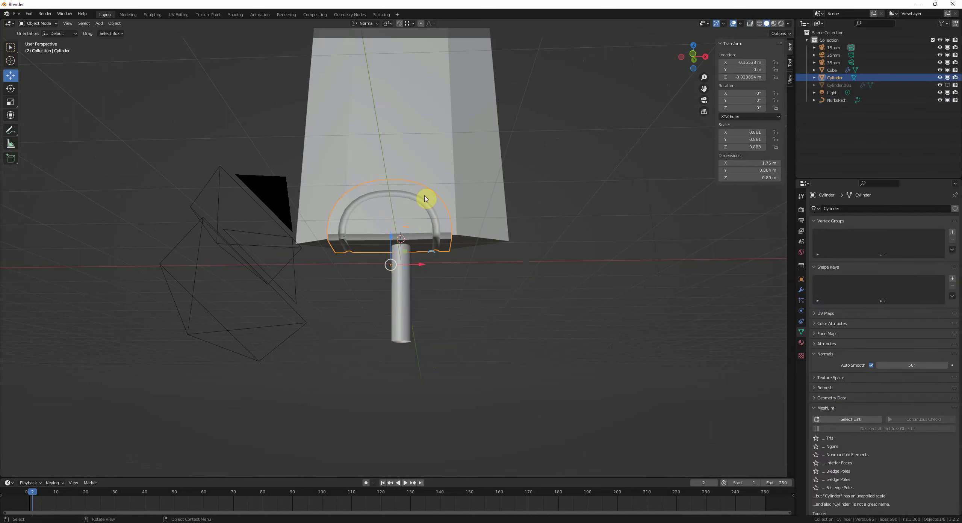
pyautogui.click(431, 279)
pyautogui.moveTo(432, 279); pyautogui.dragTo(419, 294, button='middle')
pyautogui.press('KP_0')
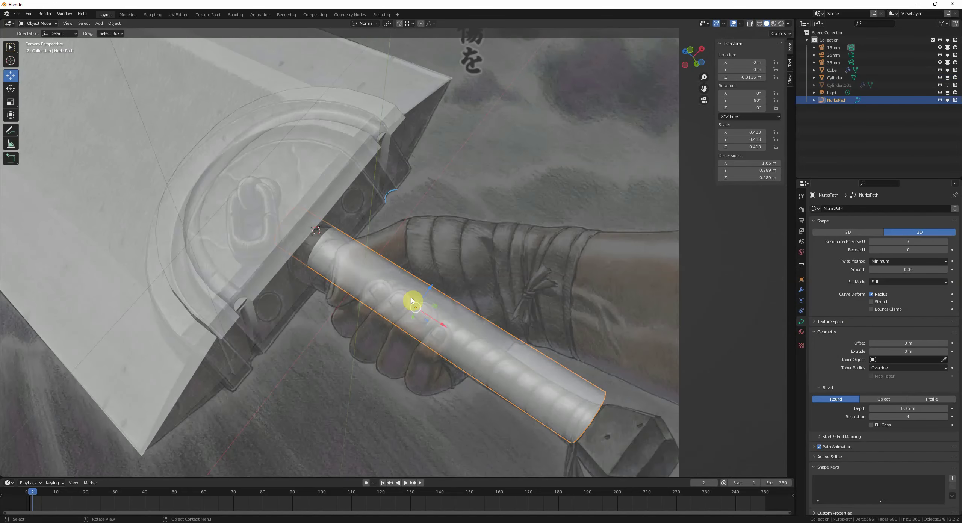
pyautogui.keyDown('shift'); pyautogui.moveTo(384, 234); pyautogui.dragTo(408, 307, button='middle'); pyautogui.keyUp('shift')
pyautogui.scroll(4, 408, 307)
pyautogui.scroll(-3, 408, 307)
pyautogui.keyDown('shift'); pyautogui.moveTo(300, 245); pyautogui.dragTo(373, 232, button='middle'); pyautogui.keyUp('shift')
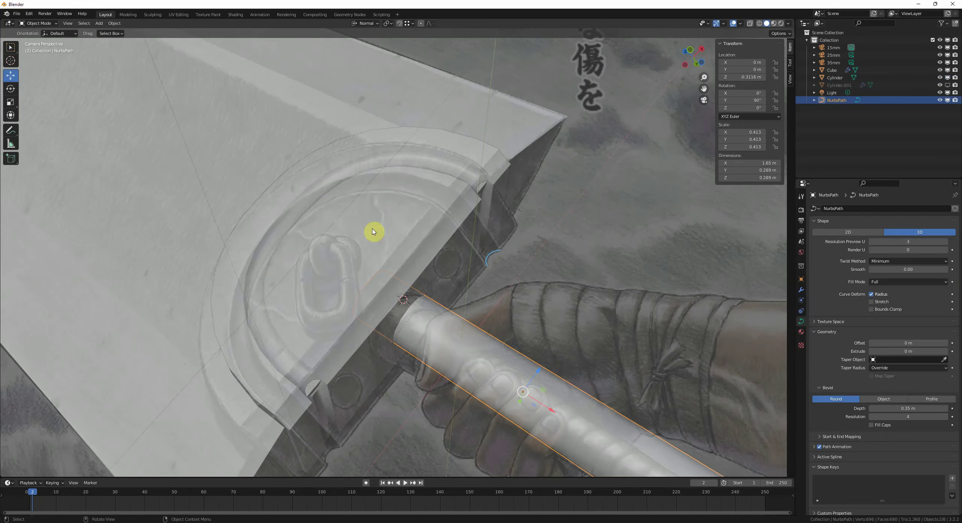
# - Try to extrude the two end faces at the base of the blade beside the guard
pyautogui.click(484, 185)
pyautogui.moveTo(480, 187); pyautogui.dragTo(379, 316, button='middle')
pyautogui.scroll(2, 379, 317)
pyautogui.press('Tab')
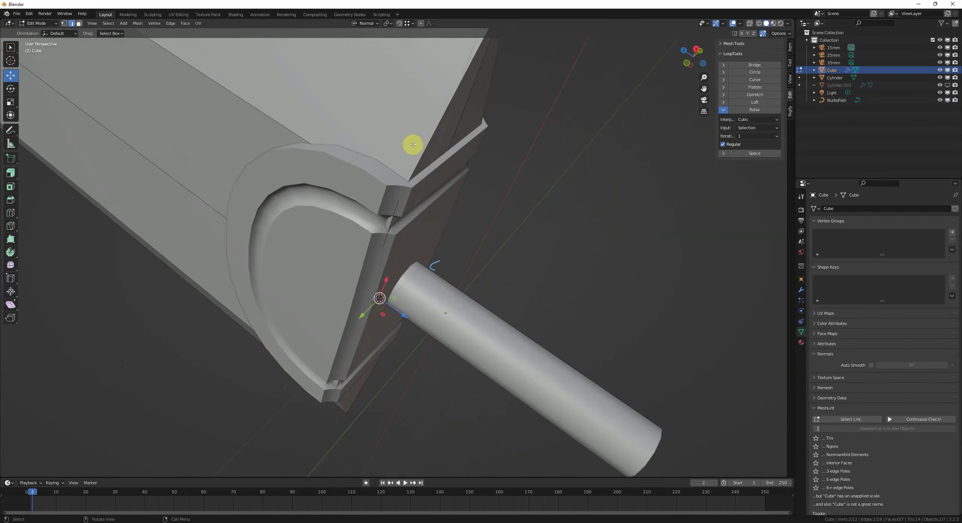
pyautogui.moveTo(433, 188); pyautogui.dragTo(443, 183, button='middle')
pyautogui.click(436, 167)
pyautogui.hotkey('alt', 'z')
pyautogui.hotkey('alt', 'z')
pyautogui.moveTo(422, 228); pyautogui.dragTo(456, 259, button='middle')
pyautogui.press('e')
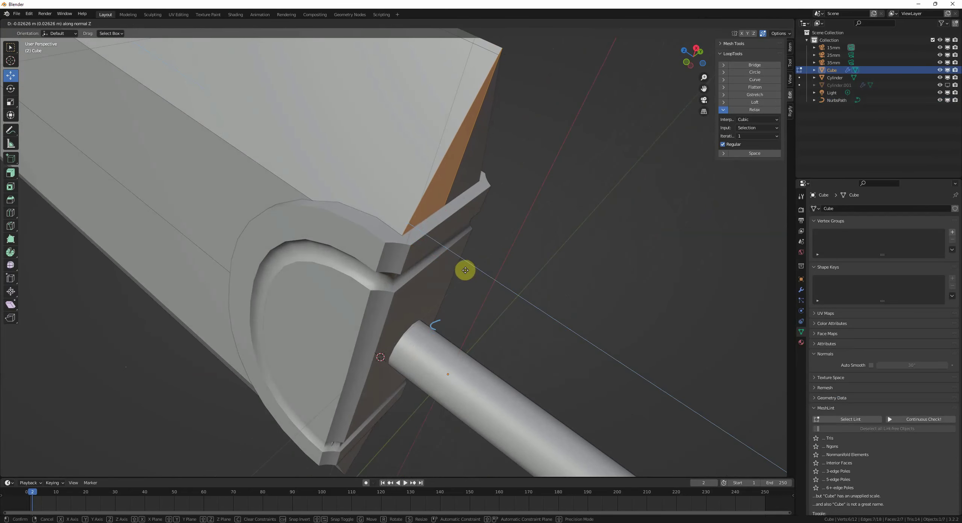
pyautogui.click(464, 271)
pyautogui.hotkey('ctrl', 'z')
pyautogui.hotkey('ctrl', 'z')
pyautogui.scroll(-2, 464, 270)
pyautogui.press('Tab')
# - Reselect the blade's two base end faces, try extruding them again and check the blade through the camera
pyautogui.moveTo(463, 271); pyautogui.dragTo(444, 289, button='middle')
pyautogui.press('Tab')
pyautogui.click(402, 178)
pyautogui.hotkey('alt', 'z')
pyautogui.keyDown('shift'); pyautogui.click(447, 290); pyautogui.keyUp('shift')
pyautogui.hotkey('alt', 'z')
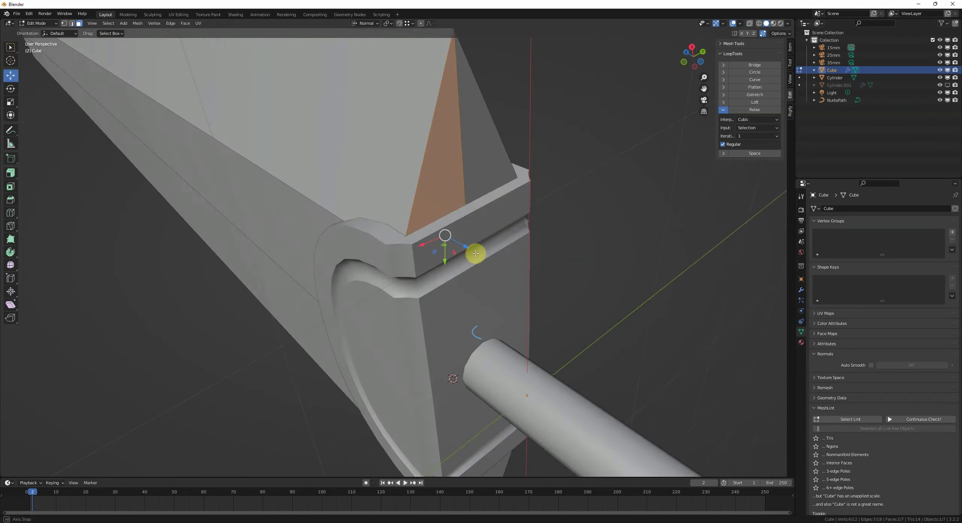
pyautogui.press('e')
pyautogui.moveTo(475, 254); pyautogui.dragTo(494, 262, button='middle')
pyautogui.click(506, 281)
pyautogui.press('Tab')
pyautogui.press('KP_0')
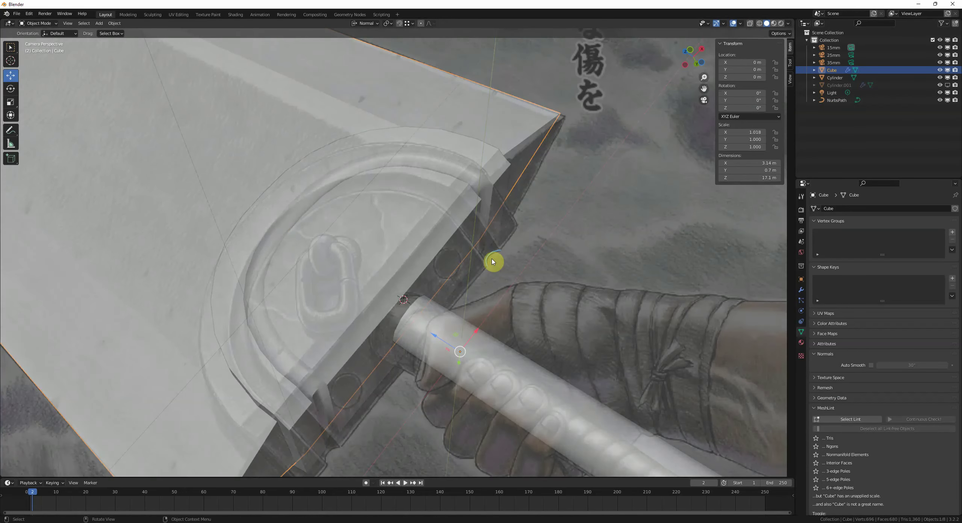
# - Select the handle and compare its length and thickness with the grip in the reference
pyautogui.scroll(-1, 493, 262)
pyautogui.scroll(-2, 494, 260)
pyautogui.keyDown('shift'); pyautogui.moveTo(496, 219); pyautogui.dragTo(495, 185, button='middle'); pyautogui.keyUp('shift')
pyautogui.scroll(3, 460, 225)
pyautogui.click(458, 286)
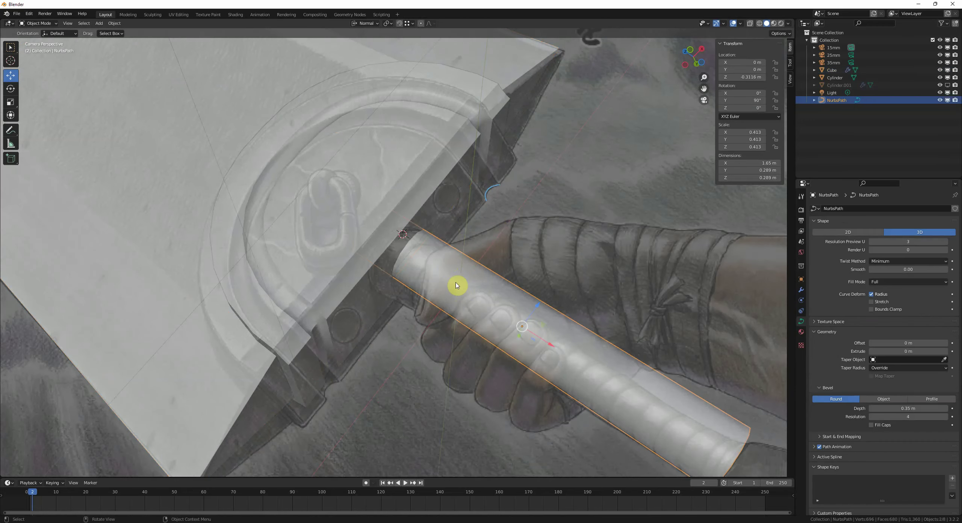
pyautogui.scroll(-1, 457, 285)
pyautogui.keyDown('shift'); pyautogui.moveTo(497, 305); pyautogui.dragTo(460, 284, button='middle'); pyautogui.keyUp('shift')
pyautogui.scroll(3, 534, 295)
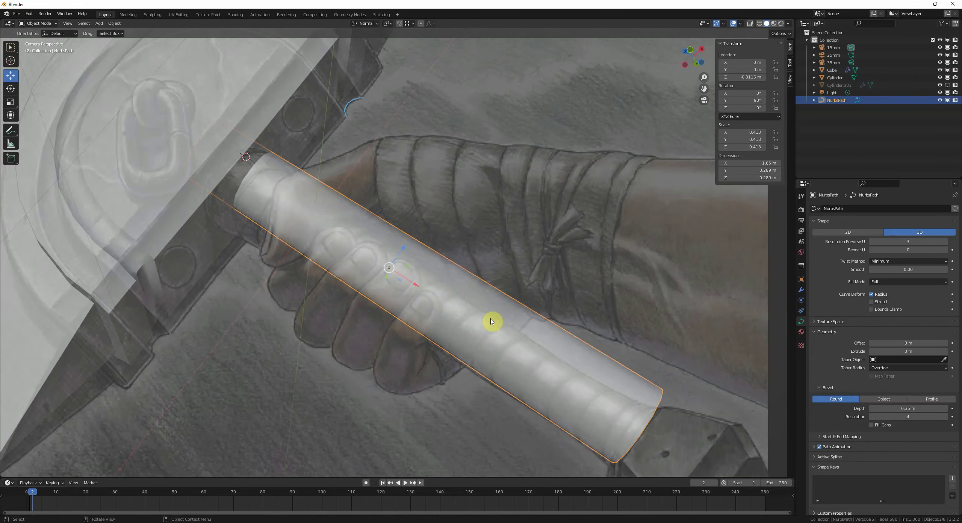
pyautogui.keyDown('shift'); pyautogui.moveTo(492, 322); pyautogui.dragTo(503, 295, button='middle'); pyautogui.keyUp('shift')
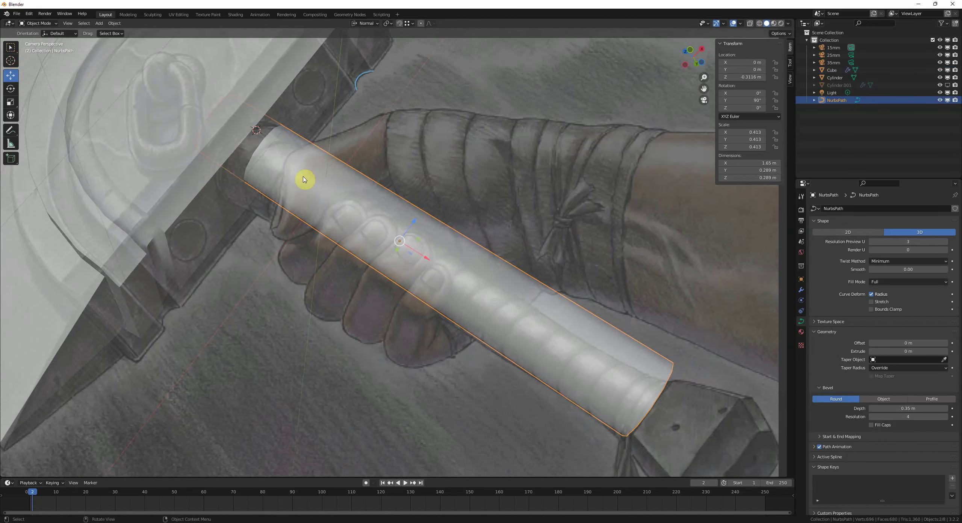
pyautogui.scroll(-2, 320, 186)
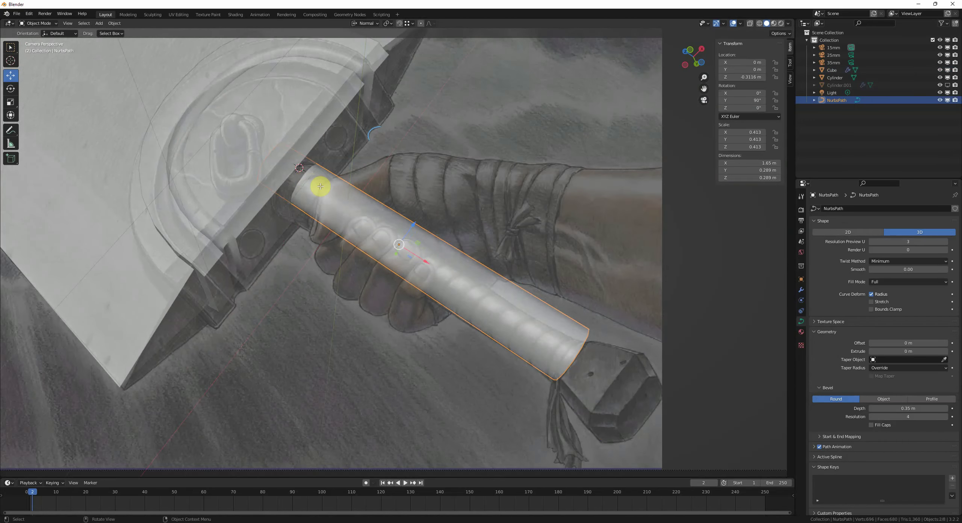
# - Move the handle curve's guard-side end control point back out of the guard along Z and adjust that point's radius
pyautogui.press('Tab')
pyautogui.click(13, 76)
pyautogui.scroll(2, 313, 156)
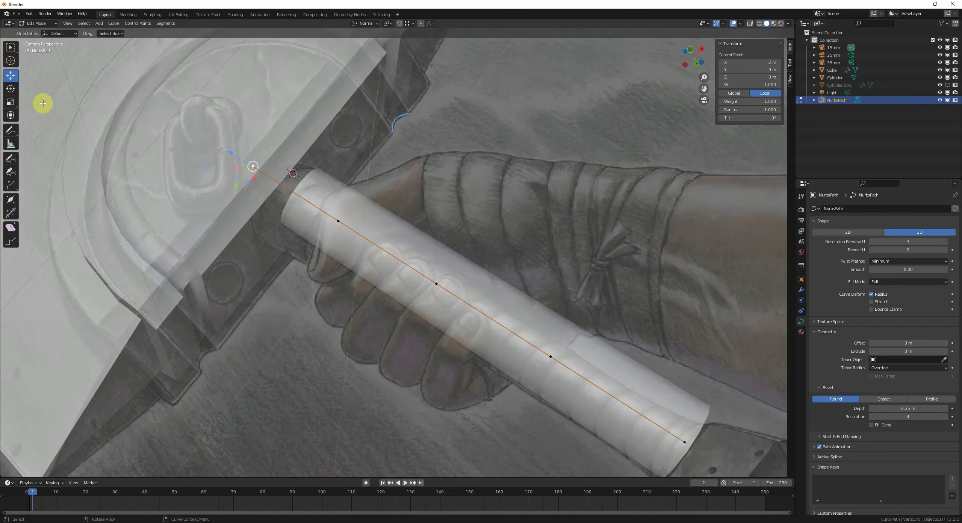
pyautogui.press('g')
pyautogui.press('z')
pyautogui.click(350, 208)
pyautogui.hotkey('alt', 's')
pyautogui.click(393, 229)
# - Enlarge the radius of the handle curve's second control point from the guard and return to Object Mode
pyautogui.click(338, 221)
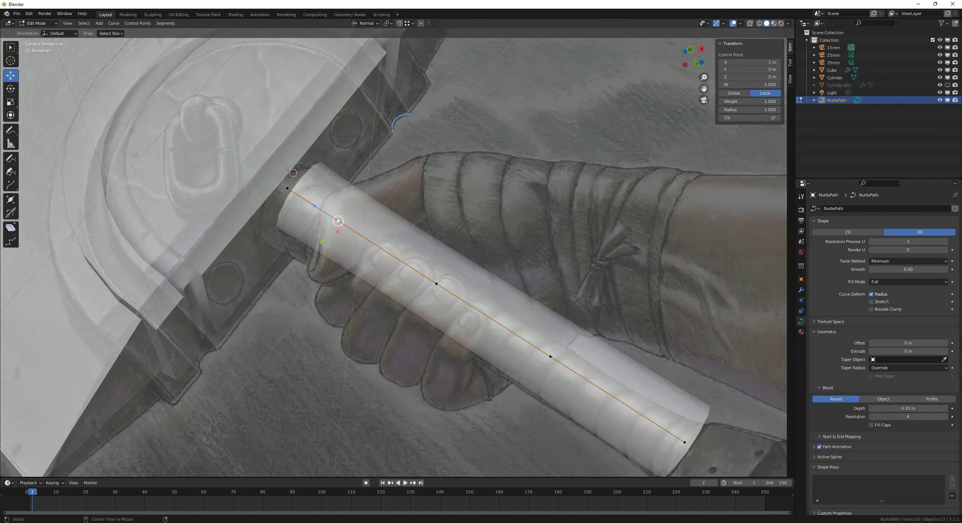
pyautogui.hotkey('alt', 's')
pyautogui.click(344, 225)
pyautogui.press('Tab')
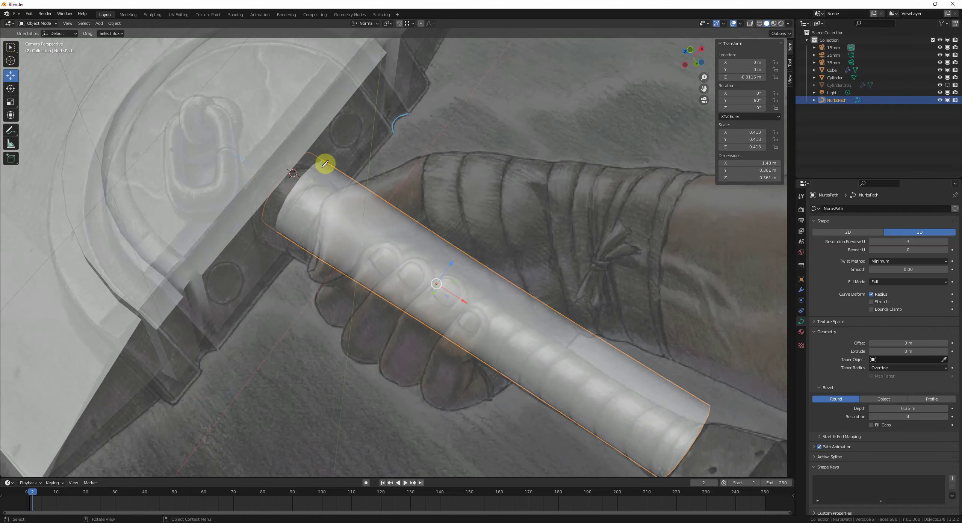
pyautogui.scroll(-2, 287, 260)
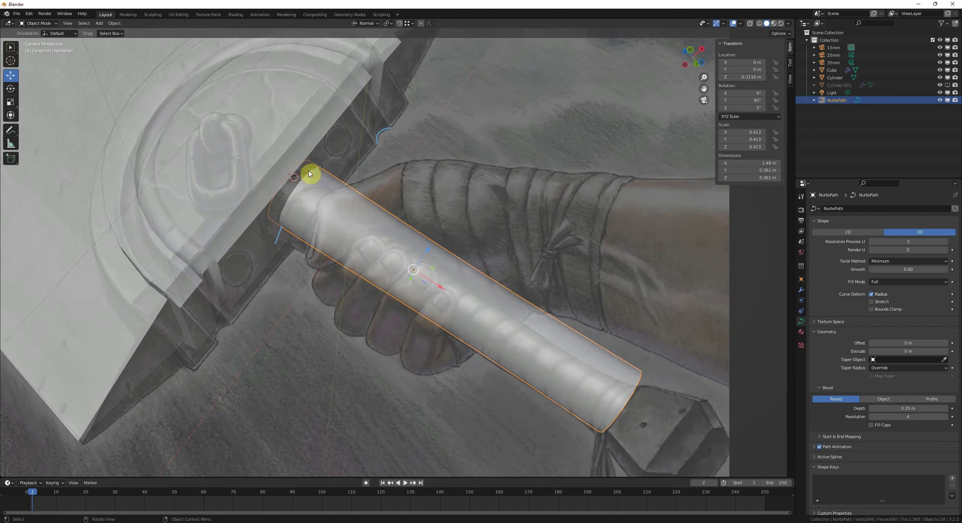
# - Move the handle about -0.06 m along the global X axis
pyautogui.press('g')
pyautogui.press('x')
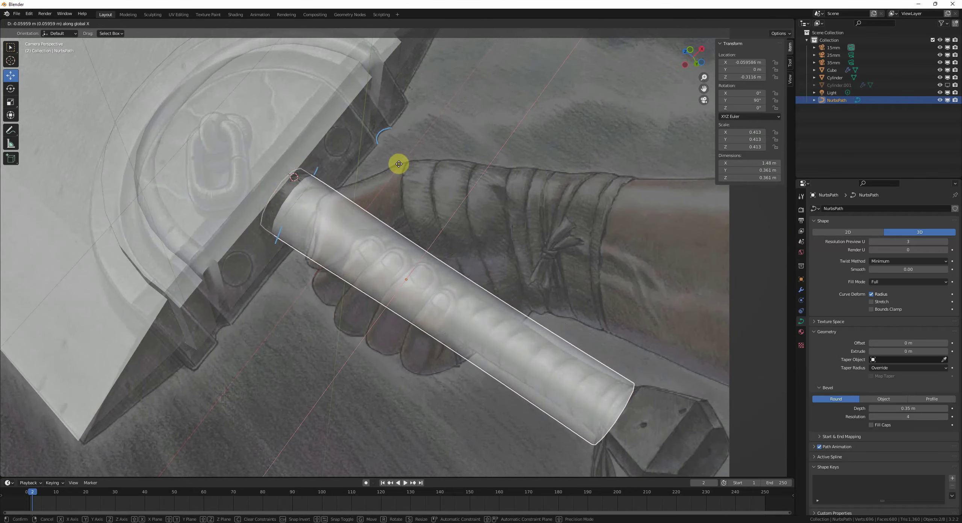
pyautogui.click(398, 169)
# - Reduce the radius of the handle curve's fourth control point from the guard and adjust the middle one to start the taper
pyautogui.press('Tab')
pyautogui.click(496, 314)
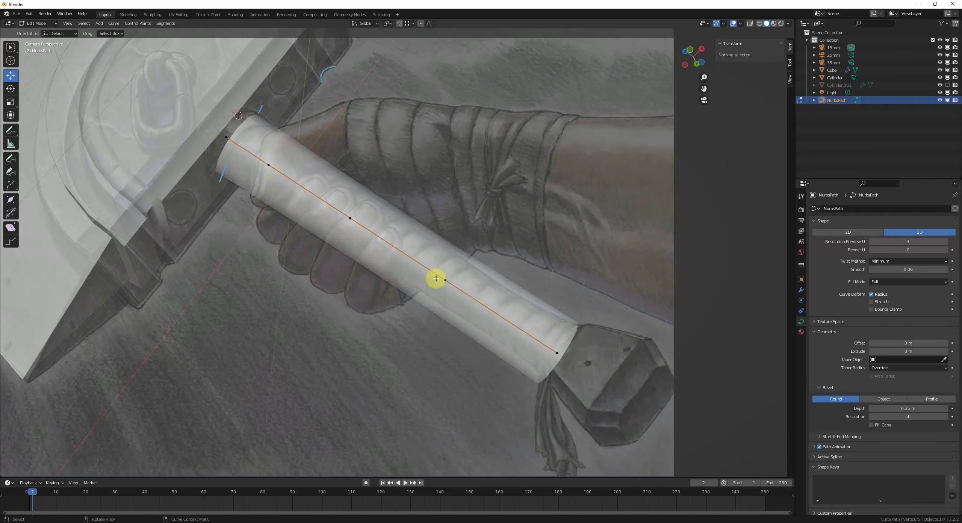
pyautogui.click(437, 277)
pyautogui.hotkey('alt', 's')
pyautogui.click(485, 283)
pyautogui.click(342, 223)
pyautogui.hotkey('alt', 's')
pyautogui.click(387, 228)
# - Narrow the radius at the handle's pommel end and slightly reduce the radius of the neighbouring control point
pyautogui.click(554, 348)
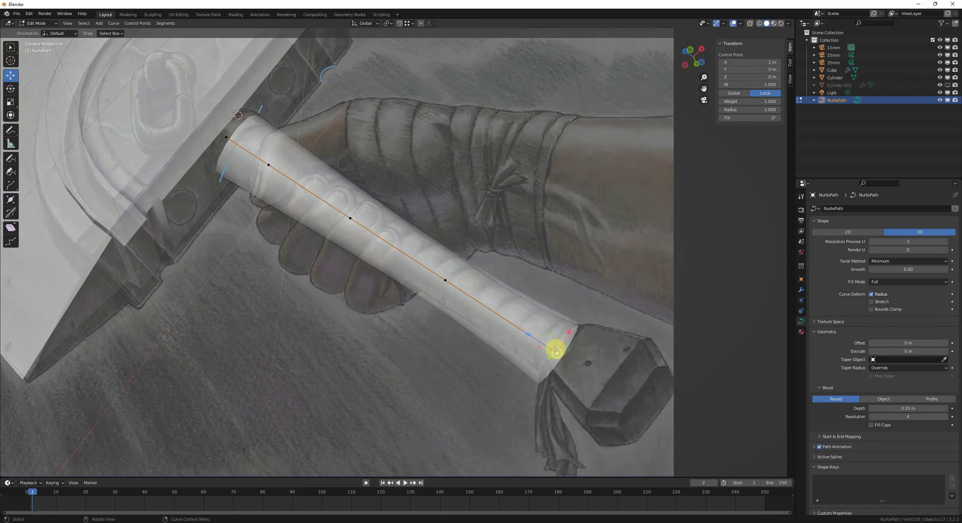
pyautogui.hotkey('alt', 's')
pyautogui.click(579, 343)
pyautogui.click(467, 293)
pyautogui.hotkey('alt', 's')
pyautogui.click(475, 288)
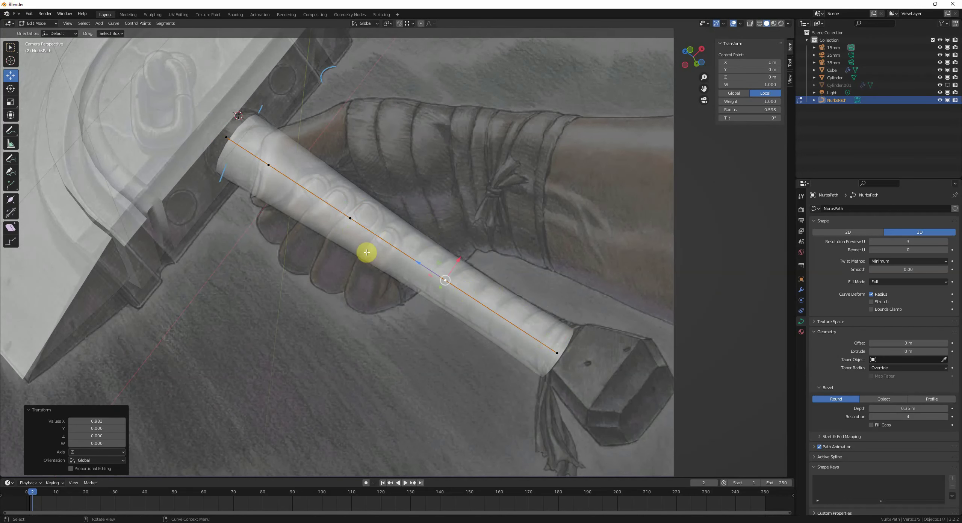
# - Readjust the radius of the handle curve's middle control point to fit the reference grip, and return to Object Mode
pyautogui.click(326, 228)
pyautogui.click(374, 222)
pyautogui.hotkey('alt', 's')
pyautogui.click(394, 223)
pyautogui.press('Tab')
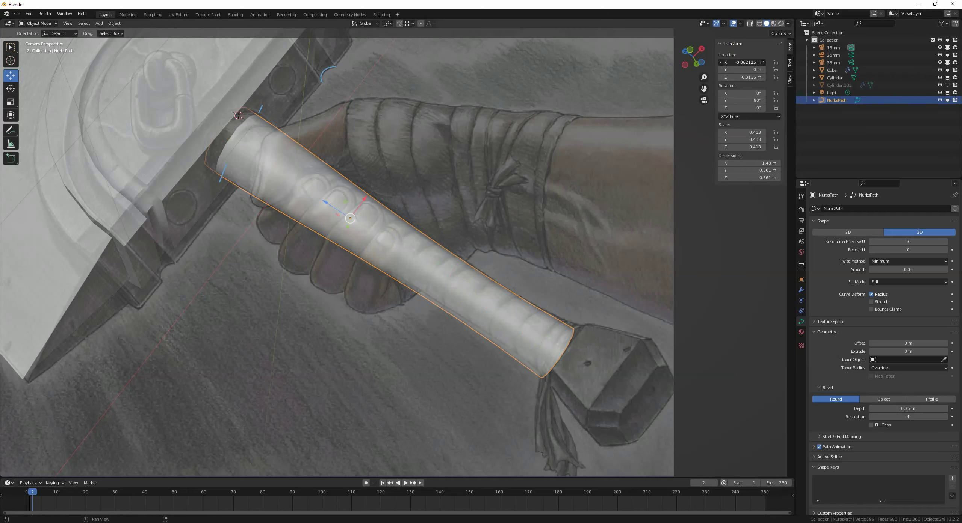
# - Set the handle's X location to 0 m and deselect it
pyautogui.press('Return')
pyautogui.scroll(-3, 468, 270)
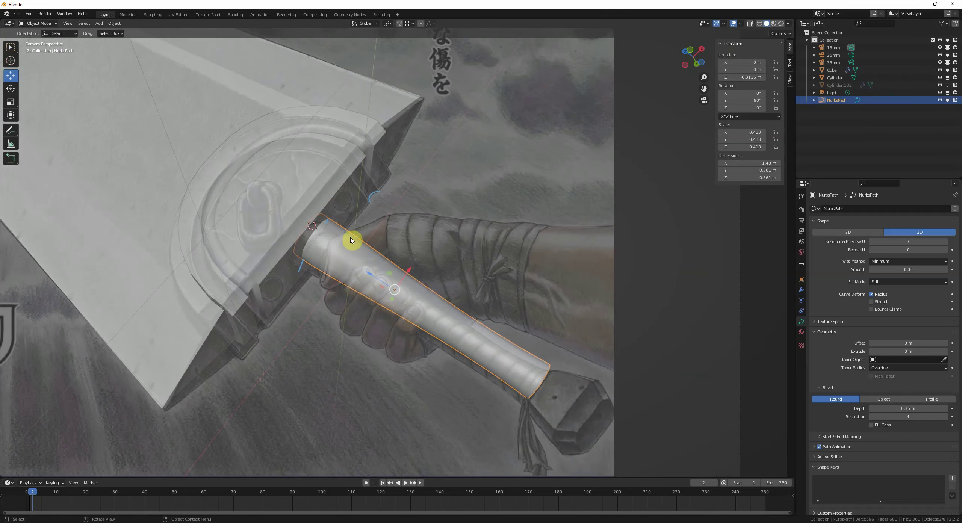
pyautogui.click(321, 243)
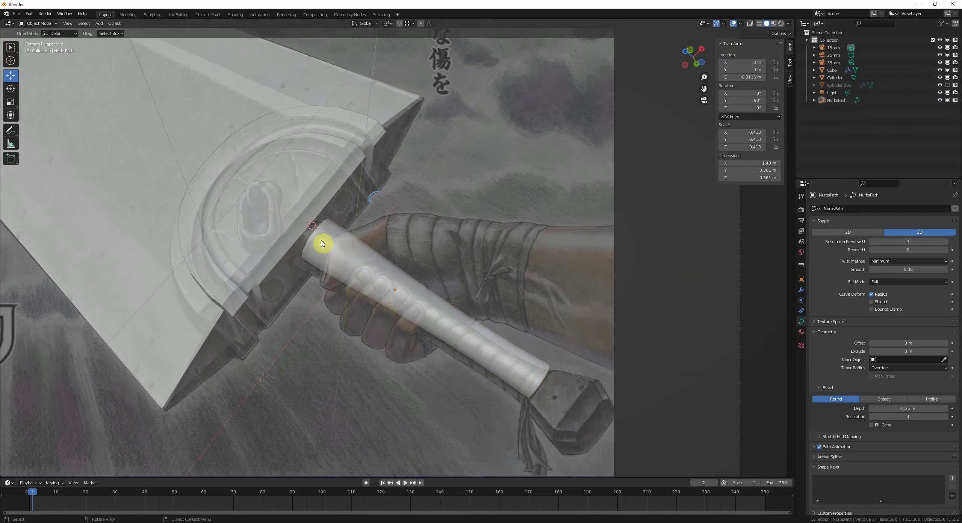
# - In the guard's mesh, add two edge loops across the flat handle-side face, one on each side of its middle loop
pyautogui.keyDown('shift'); pyautogui.moveTo(356, 241); pyautogui.dragTo(363, 275, button='middle'); pyautogui.keyUp('shift')
pyautogui.scroll(5, 361, 271)
pyautogui.click(343, 239)
pyautogui.press('Tab')
pyautogui.keyDown('shift'); pyautogui.moveTo(271, 182); pyautogui.dragTo(327, 223, button='middle'); pyautogui.keyUp('shift')
pyautogui.scroll(4, 330, 226)
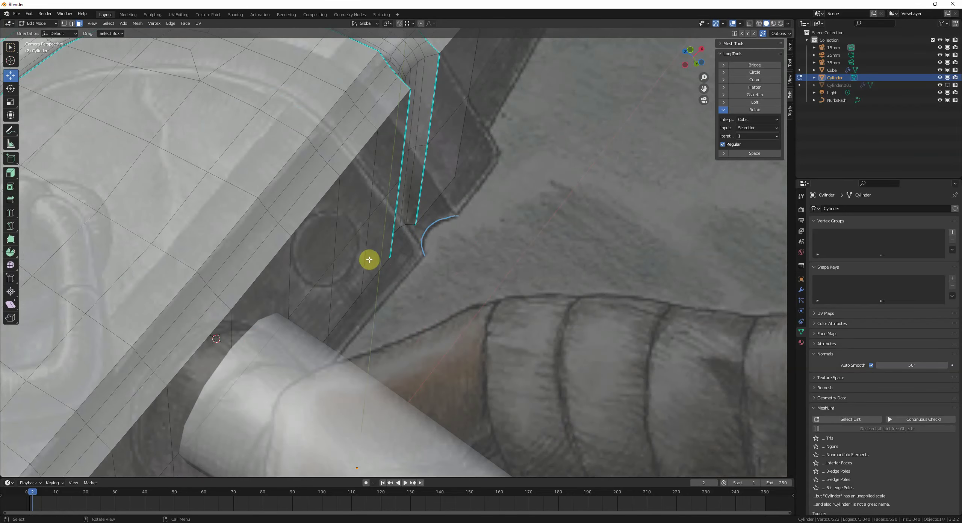
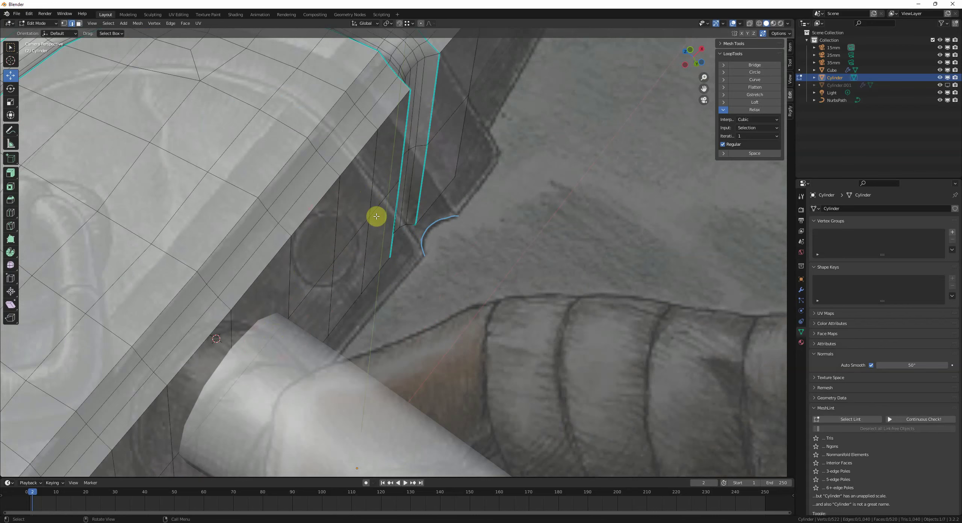
pyautogui.moveTo(383, 201); pyautogui.dragTo(425, 225, button='middle')
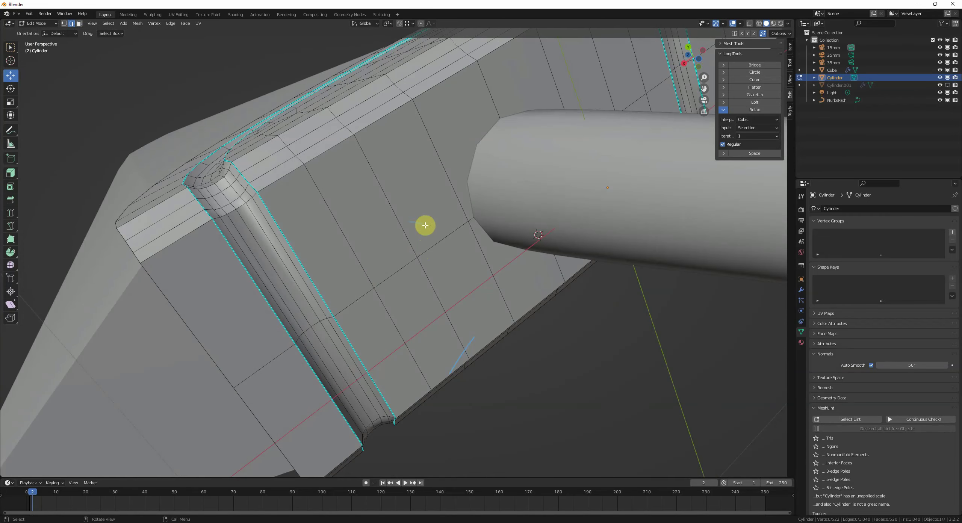
pyautogui.moveTo(406, 299); pyautogui.dragTo(443, 275, button='middle')
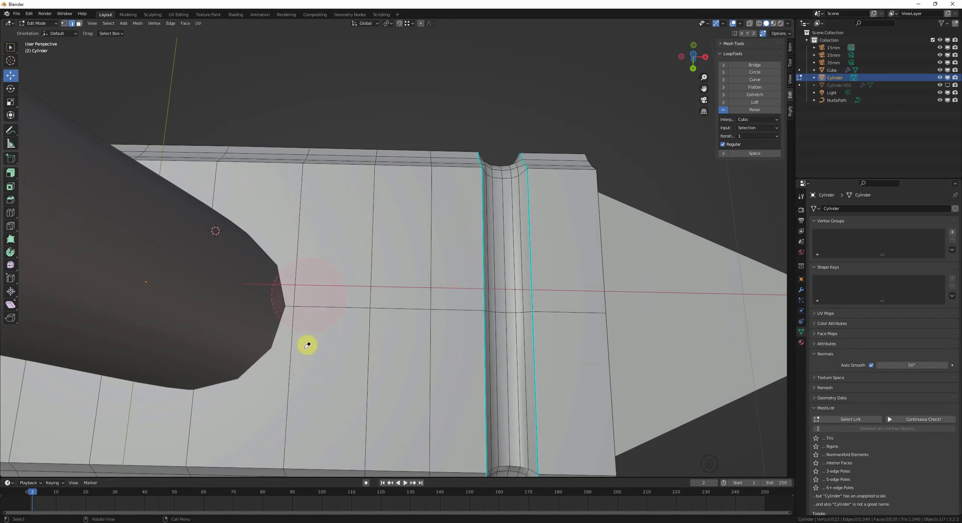
pyautogui.moveTo(371, 311); pyautogui.dragTo(407, 318, button='middle')
pyautogui.scroll(-3, 408, 342)
pyautogui.hotkey('ctrl', 'r')
pyautogui.doubleClick(424, 270)
pyautogui.hotkey('ctrl', 'r')
pyautogui.doubleClick(409, 312)
# - Slide one new edge loop by a factor of about 0.29 and its counterpart slightly toward the face's outer edge
pyautogui.hotkey('alt', 'a')
pyautogui.press('g')
pyautogui.press('g')
pyautogui.click(396, 235)
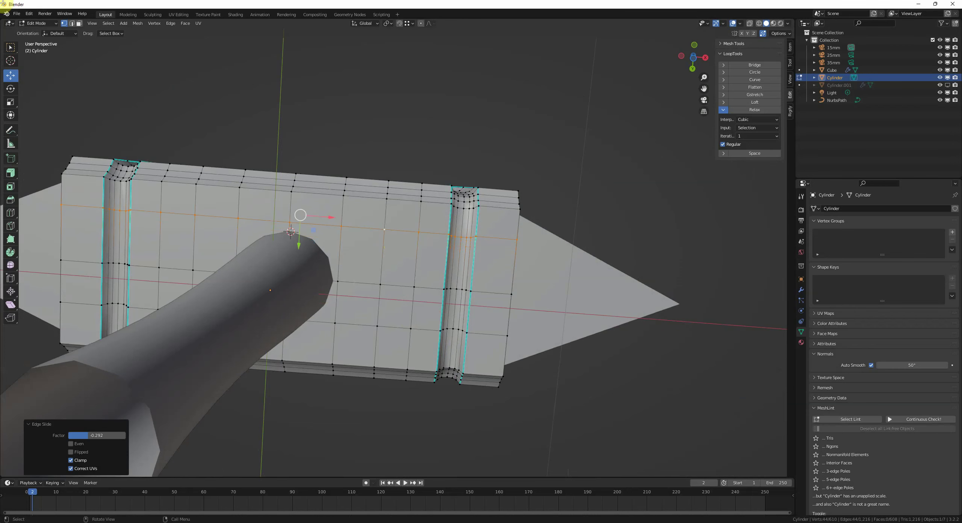
pyautogui.keyDown('alt'); pyautogui.click(393, 326); pyautogui.keyUp('alt')
pyautogui.press('g')
pyautogui.press('g')
pyautogui.click(392, 337)
# - Slide the crosswise edge loop next to the guard's groove to even out the grid spacing, redoing the first placement
pyautogui.hotkey('alt', 'a')
pyautogui.keyDown('alt'); pyautogui.click(410, 313); pyautogui.keyUp('alt')
pyautogui.press('g')
pyautogui.press('g')
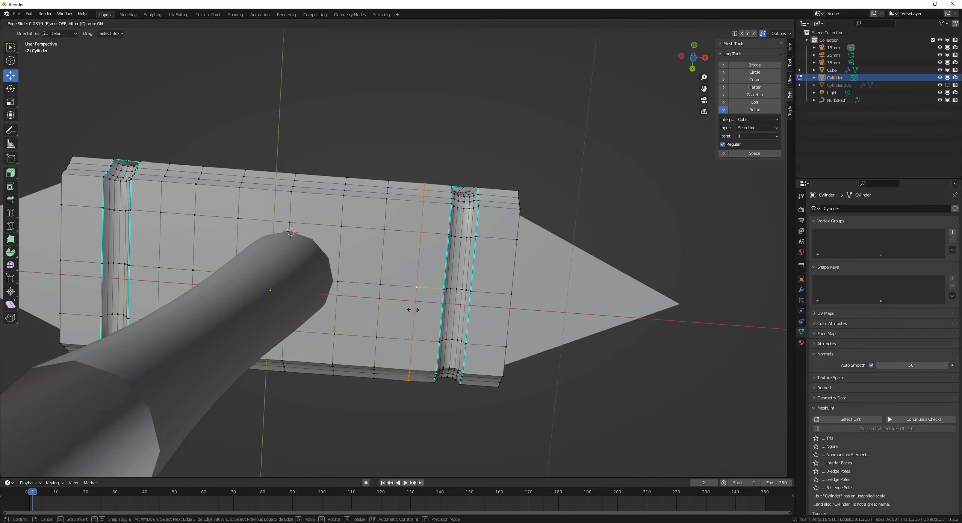
pyautogui.click(415, 309)
pyautogui.moveTo(415, 309); pyautogui.dragTo(406, 267, button='middle')
pyautogui.hotkey('ctrl', 'z')
pyautogui.press('g')
pyautogui.press('g')
pyautogui.click(430, 268)
# - Bevel the single vertex midway between the handle and the groove on the guard's flat face, using two segments
pyautogui.scroll(4, 427, 275)
pyautogui.click(370, 322)
pyautogui.keyDown('shift'); pyautogui.moveTo(373, 324); pyautogui.dragTo(415, 280, button='middle'); pyautogui.keyUp('shift')
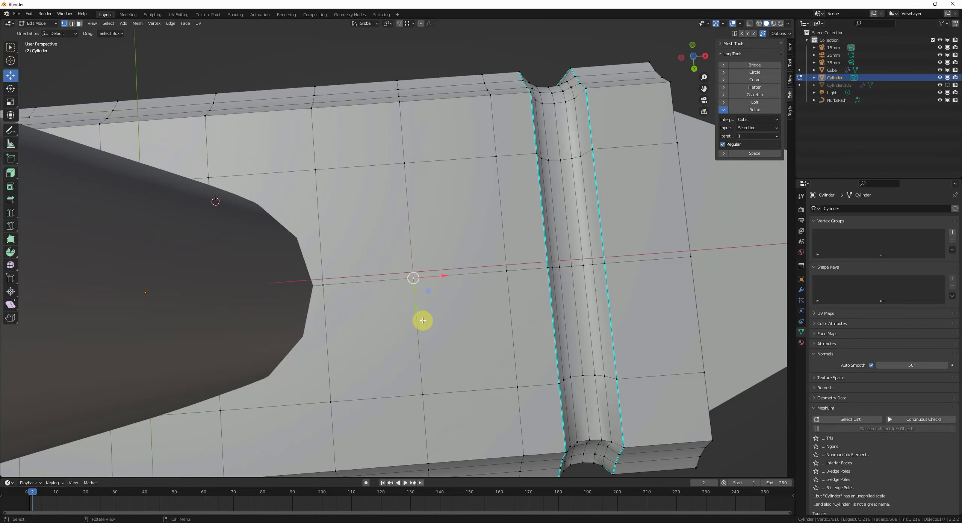
pyautogui.rightClick(494, 291)
pyautogui.press('Escape')
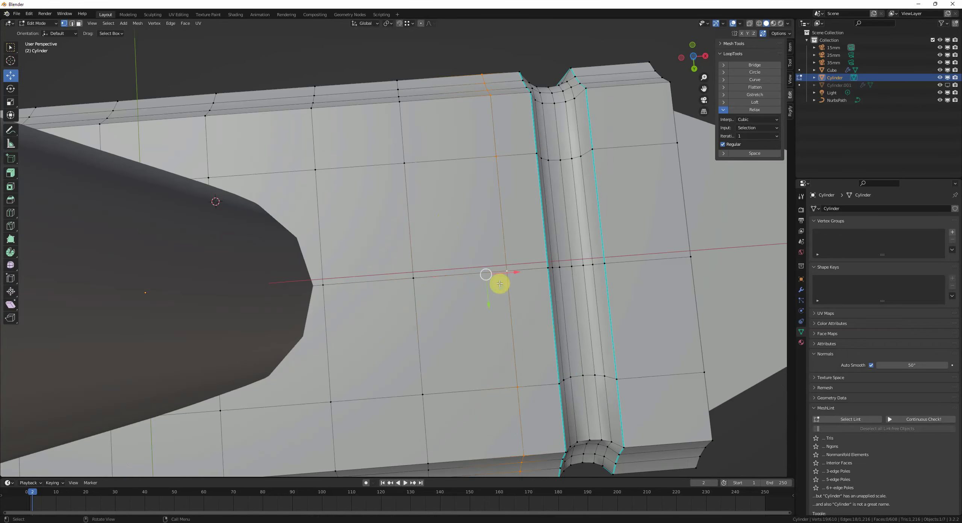
pyautogui.rightClick(419, 276)
pyautogui.click(400, 272)
pyautogui.hotkey('ctrl', 'v')
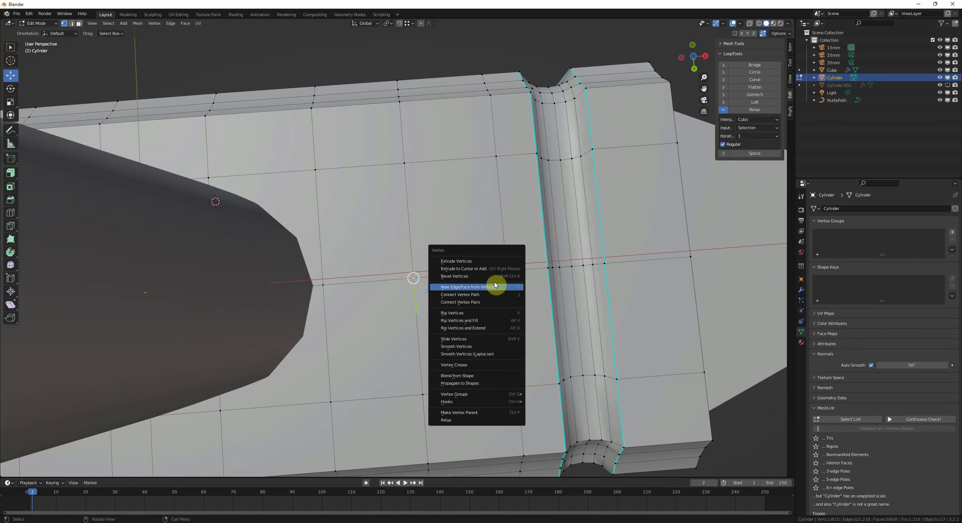
pyautogui.click(489, 276)
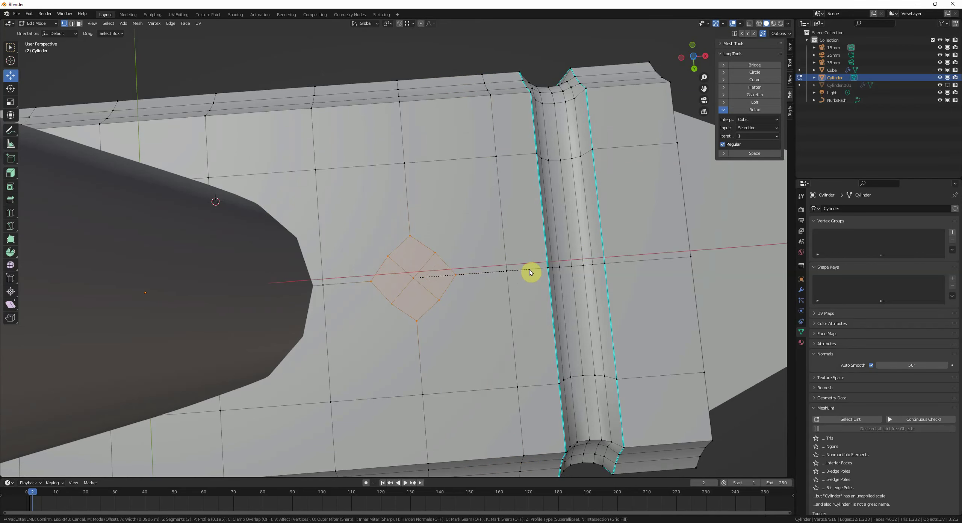
pyautogui.click(543, 265)
# - Delete the faces inside the beveled outline to open a hole, and connect its vertices to the surrounding grid corners
pyautogui.press('x')
pyautogui.click(490, 272)
pyautogui.press('2')
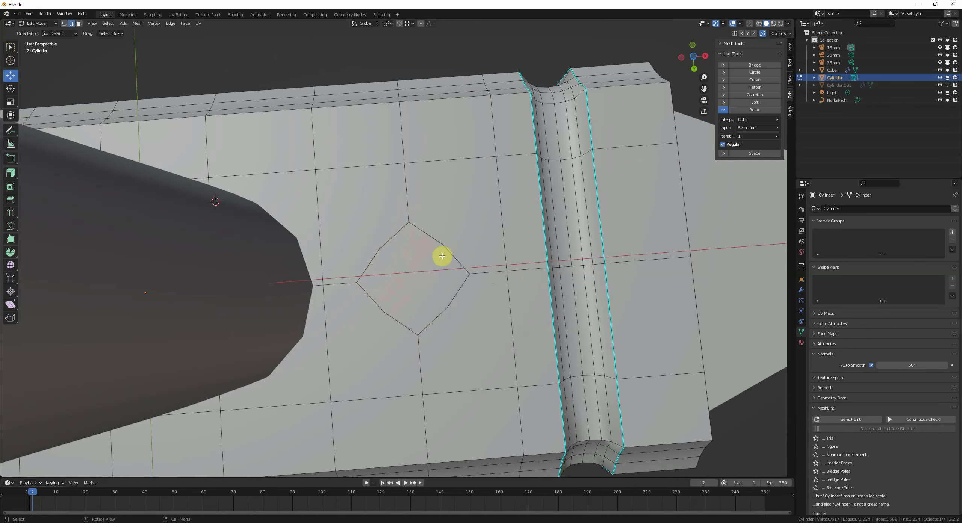
pyautogui.moveTo(443, 258)
pyautogui.mouseDown(button='middle')
pyautogui.moveTo(455, 288)
pyautogui.moveTo(442, 264)
pyautogui.mouseUp(button='middle')
pyautogui.rightClick(441, 273)
pyautogui.click(447, 273)
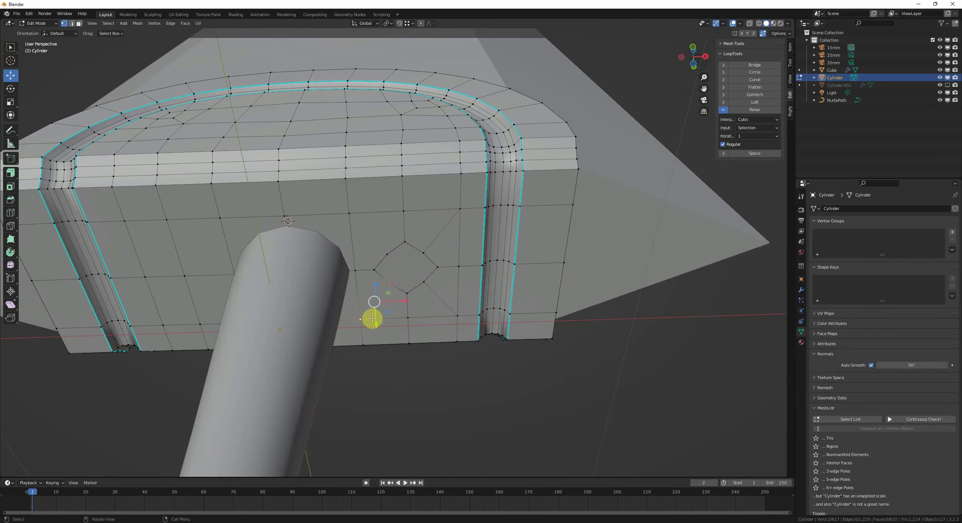
# - Select the hole's boundary edge loop and round it with LoopTools Relax
pyautogui.keyDown('alt'); pyautogui.click(396, 248); pyautogui.keyUp('alt')
pyautogui.moveTo(396, 248); pyautogui.dragTo(398, 240, button='middle')
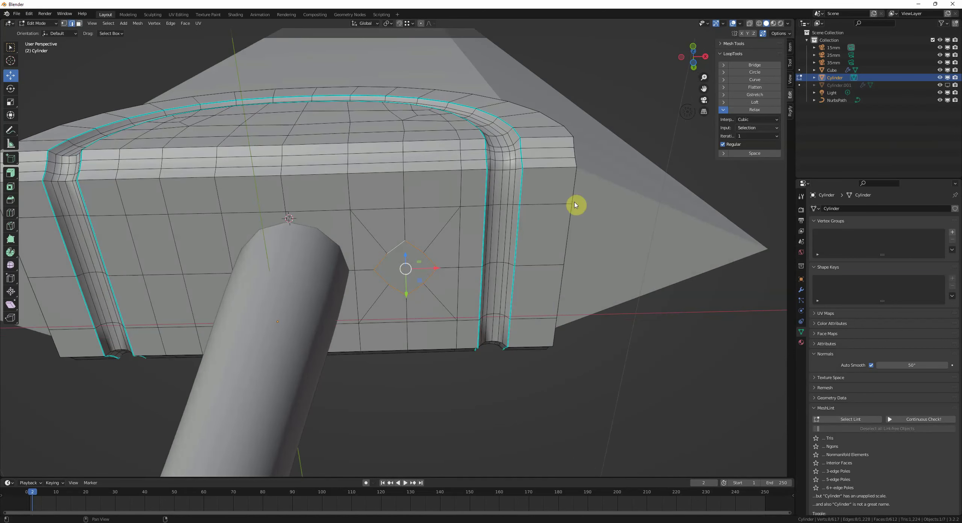
pyautogui.click(758, 112)
pyautogui.moveTo(410, 372); pyautogui.dragTo(406, 337, button='middle')
# - Scale the hole's boundary loop to 1.05, move it about 0.029 m along X, and fine-tune its position against the reference circle
pyautogui.press('KP_0')
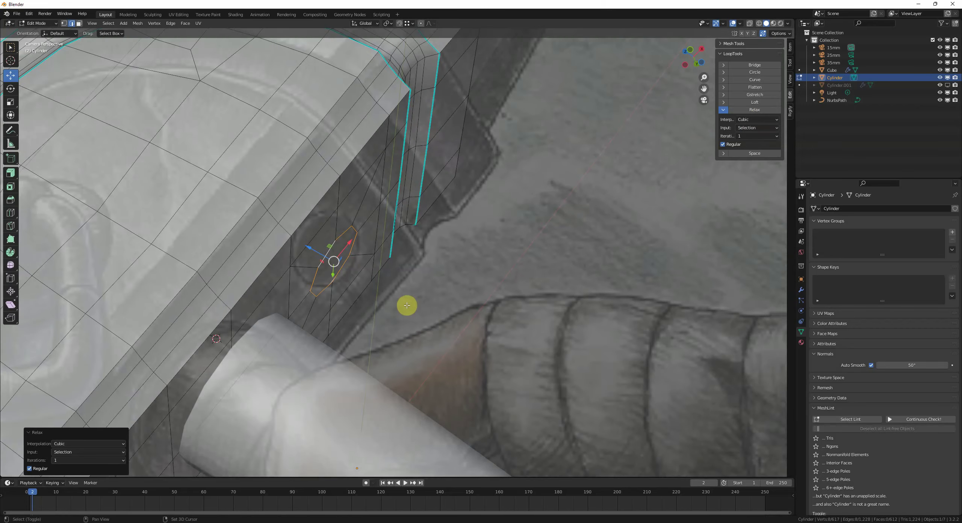
pyautogui.press('s')
pyautogui.click(412, 299)
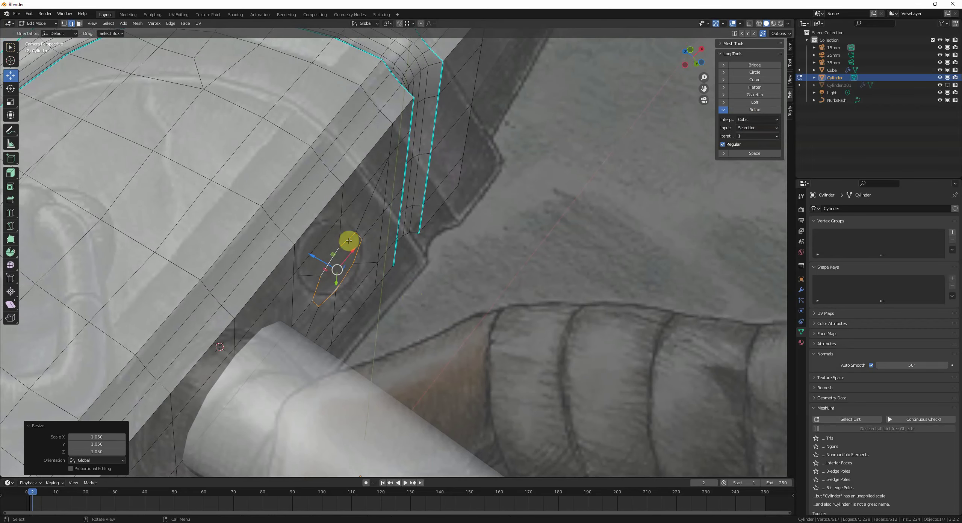
pyautogui.moveTo(396, 219); pyautogui.dragTo(391, 270, button='middle')
pyautogui.moveTo(391, 270); pyautogui.dragTo(390, 279)
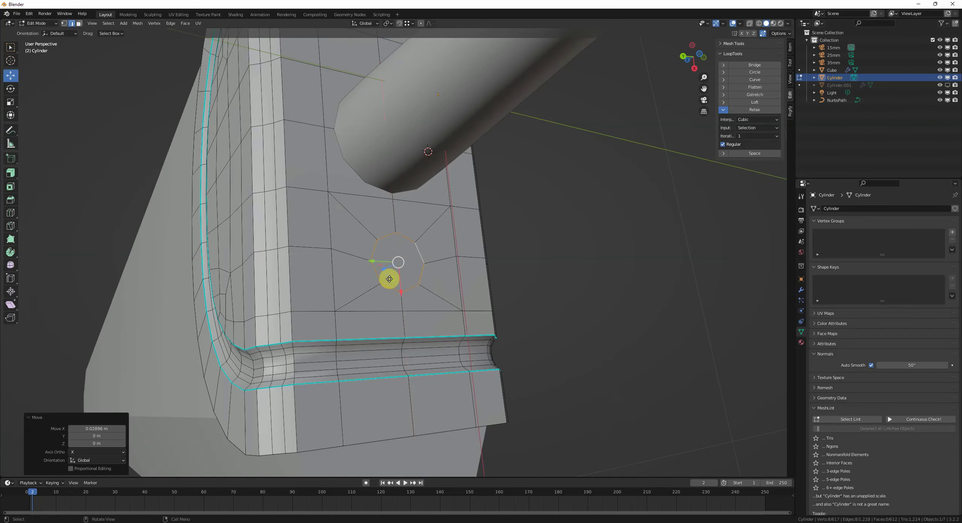
pyautogui.press('g')
pyautogui.click(404, 316)
# - Extrude the hole's boundary loop and move the new edges along Z into the guard to form a recess
pyautogui.moveTo(404, 316); pyautogui.dragTo(451, 253, button='middle')
pyautogui.scroll(2, 420, 313)
pyautogui.press('e')
pyautogui.press('y')
pyautogui.rightClick(421, 312)
pyautogui.press('g')
pyautogui.press('z')
pyautogui.click(441, 310)
# - Duplicate the hole's outer edge loop in place and separate the copy into its own object
pyautogui.keyDown('alt'); pyautogui.click(467, 209); pyautogui.keyUp('alt')
pyautogui.moveTo(467, 209); pyautogui.dragTo(509, 277, button='middle')
pyautogui.hotkey('shift', 'd')
pyautogui.rightClick(476, 296)
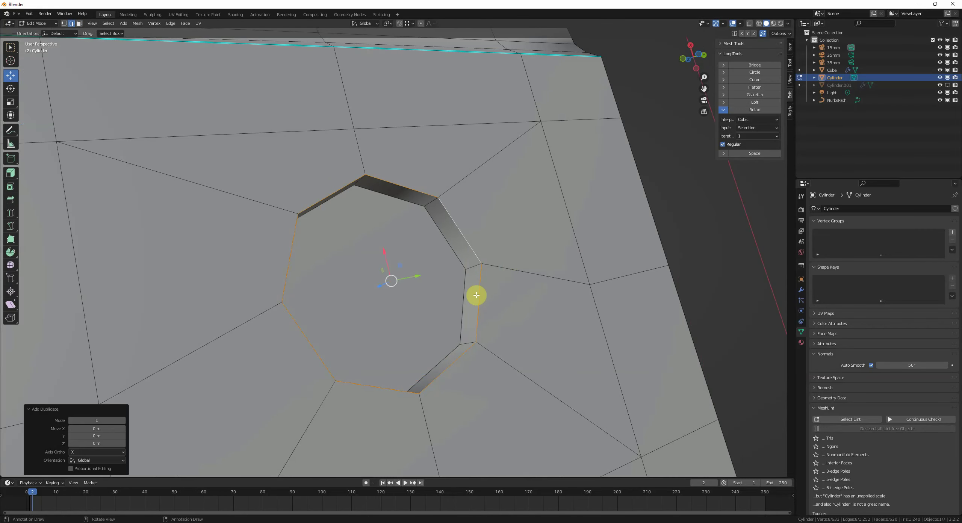
pyautogui.press('p')
pyautogui.click(480, 299)
# - Fill the separated loop with a face, inset and extrude it into a rivet, and connect opposite vertices across its cap
pyautogui.press('Tab')
pyautogui.click(465, 233)
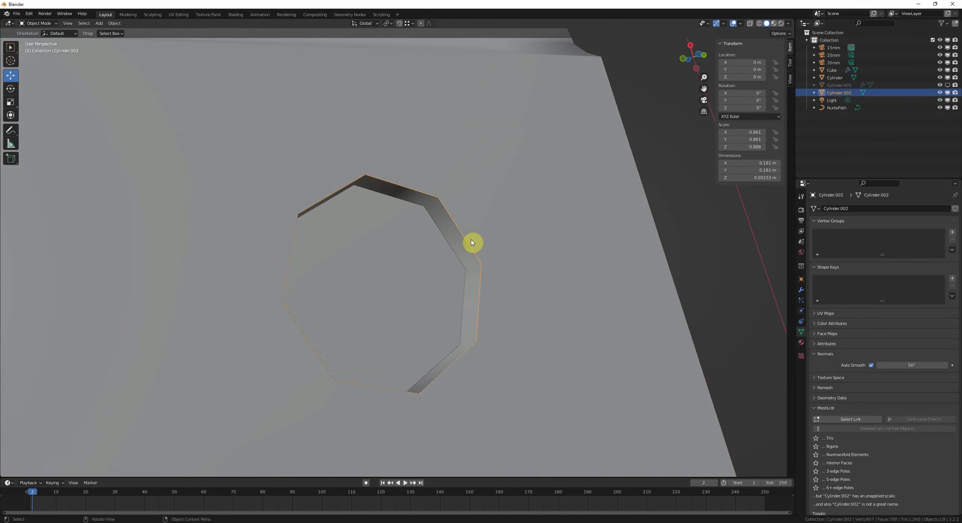
pyautogui.press('Tab')
pyautogui.press('f')
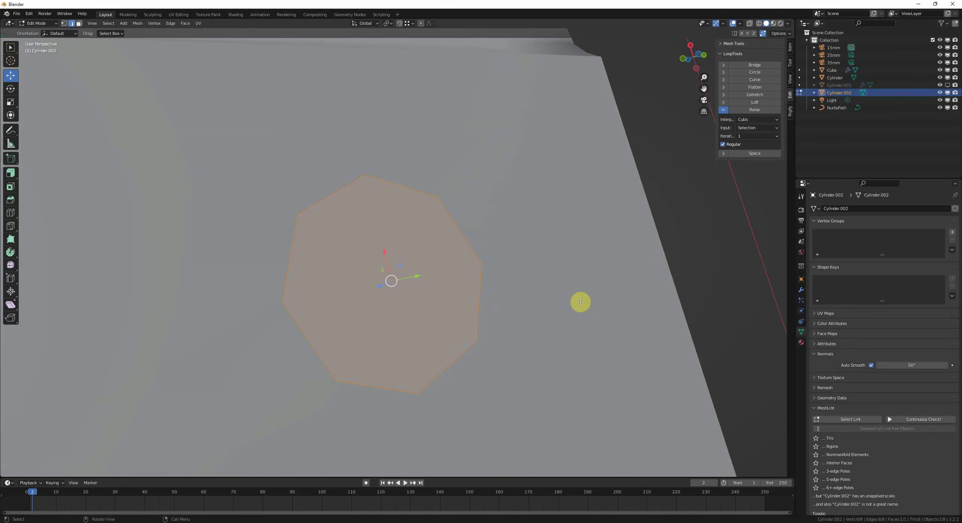
pyautogui.press('i')
pyautogui.click(576, 314)
pyautogui.moveTo(482, 243); pyautogui.dragTo(489, 271, button='middle')
pyautogui.press('e')
pyautogui.click(479, 298)
pyautogui.moveTo(377, 190); pyautogui.dragTo(415, 284, button='middle')
pyautogui.press('Tab')
pyautogui.press('Tab')
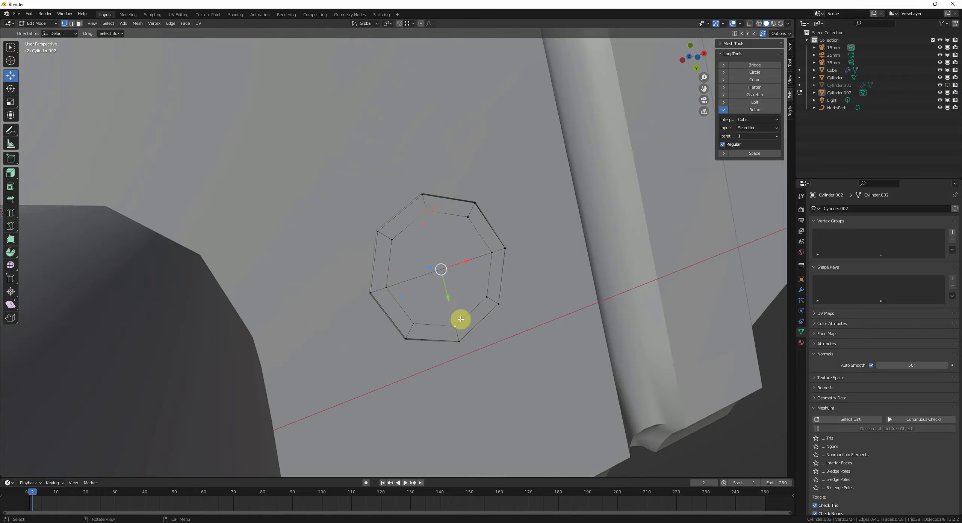
pyautogui.press('Tab')
# - In the guard's mesh, delete the face loop beside its centre and select the entire detached half without the hole
pyautogui.scroll(-10, 461, 324)
pyautogui.moveTo(475, 300); pyautogui.dragTo(391, 233, button='middle')
pyautogui.click(390, 230)
pyautogui.press('Tab')
pyautogui.scroll(3, 390, 230)
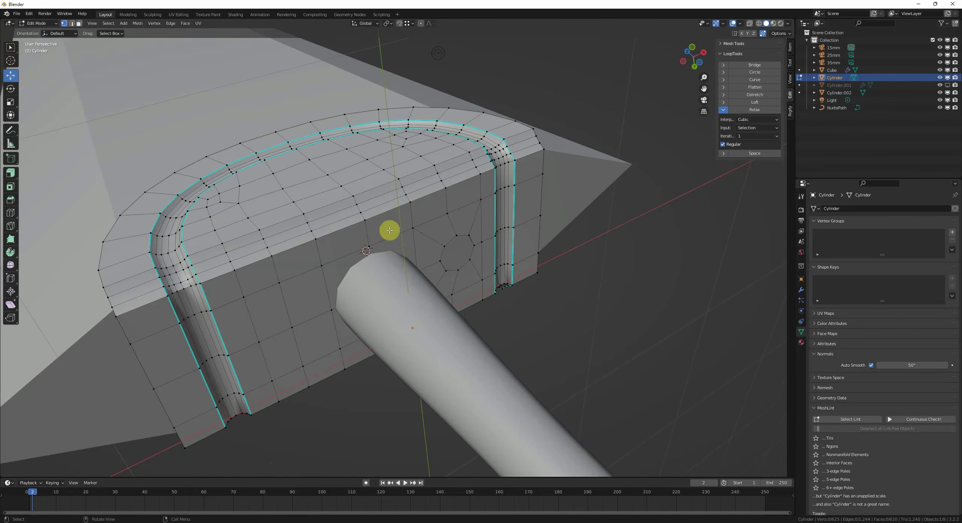
pyautogui.press('3')
pyautogui.keyDown('alt'); pyautogui.click(345, 230); pyautogui.keyUp('alt')
pyautogui.press('x')
pyautogui.click(366, 232)
pyautogui.press('l')
pyautogui.press('c')
pyautogui.click(446, 259)
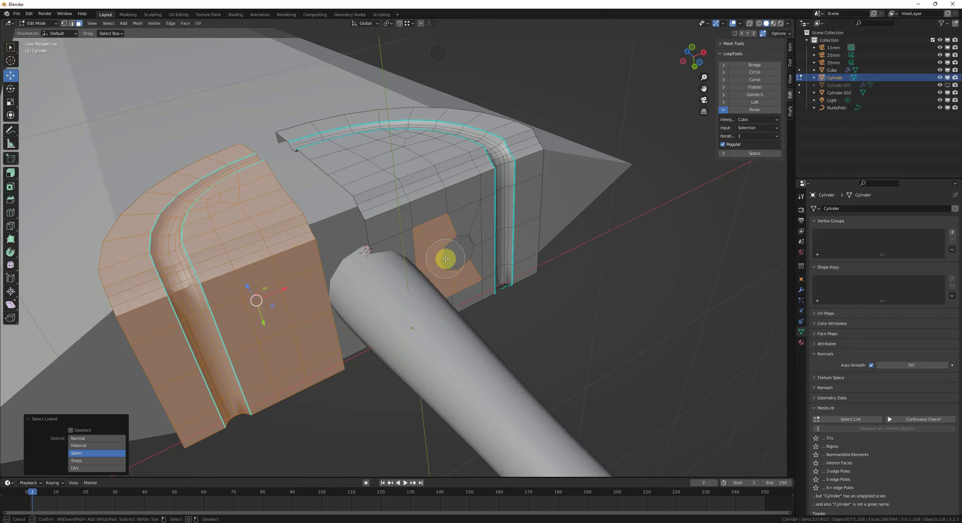
pyautogui.moveTo(445, 259); pyautogui.dragTo(444, 242)
pyautogui.press('Escape')
pyautogui.hotkey('ctrl', 'x')
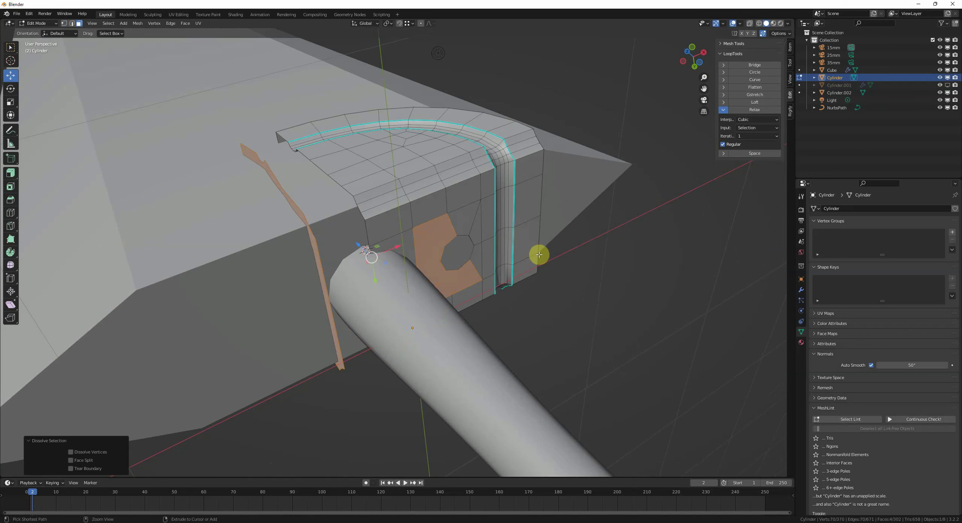
pyautogui.hotkey('ctrl', 'z')
pyautogui.hotkey('ctrl', 'z')
pyautogui.hotkey('ctrl', 'z')
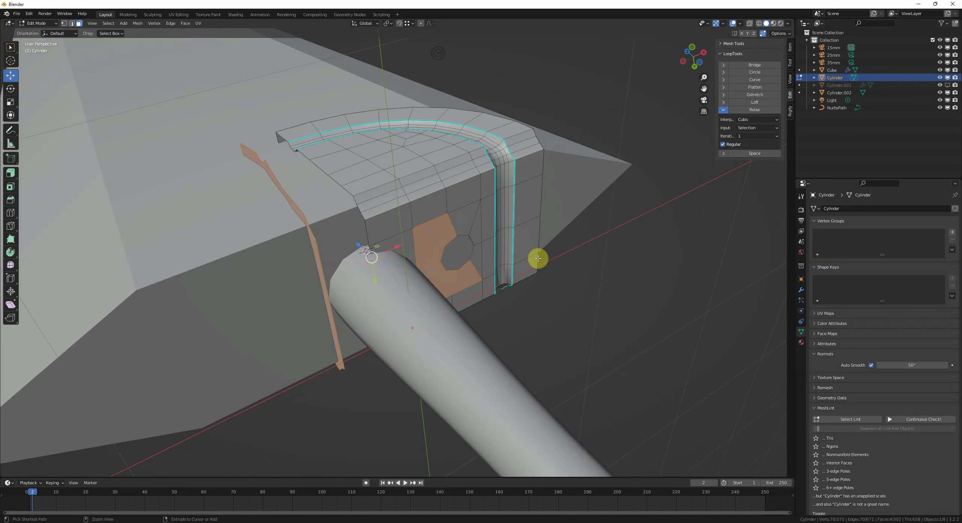
# - Delete the guard half without the hole and add a Mirror modifier to the remaining half
pyautogui.press('x')
pyautogui.click(464, 234)
pyautogui.press('q')
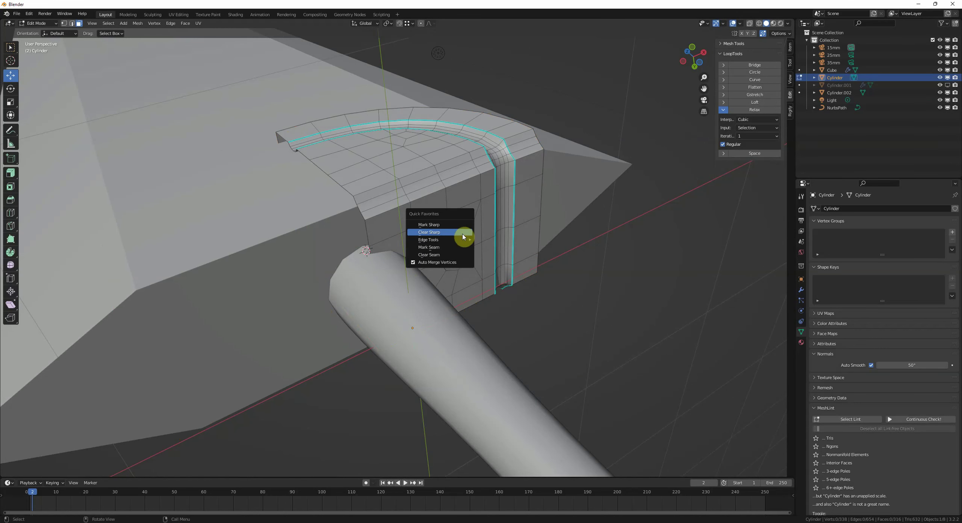
pyautogui.click(462, 232)
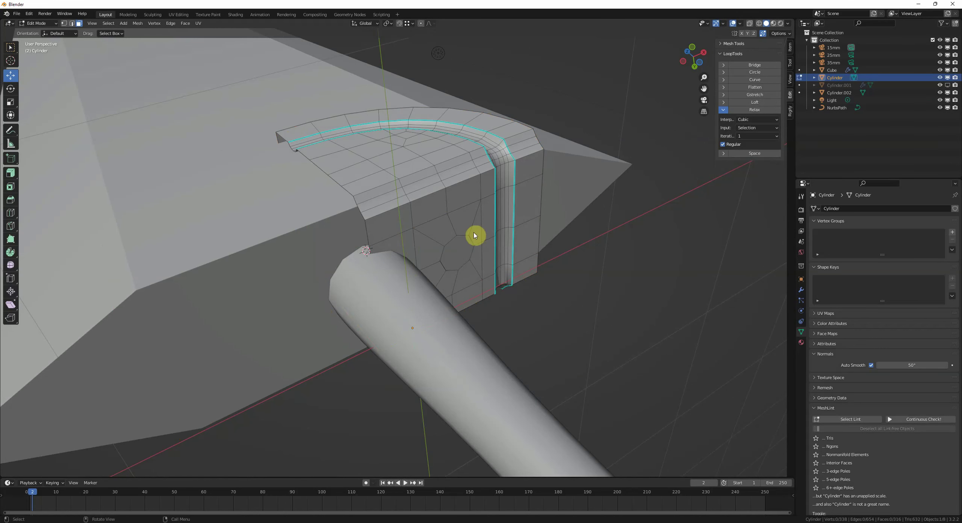
pyautogui.press('Tab')
pyautogui.press('q')
pyautogui.click(563, 279)
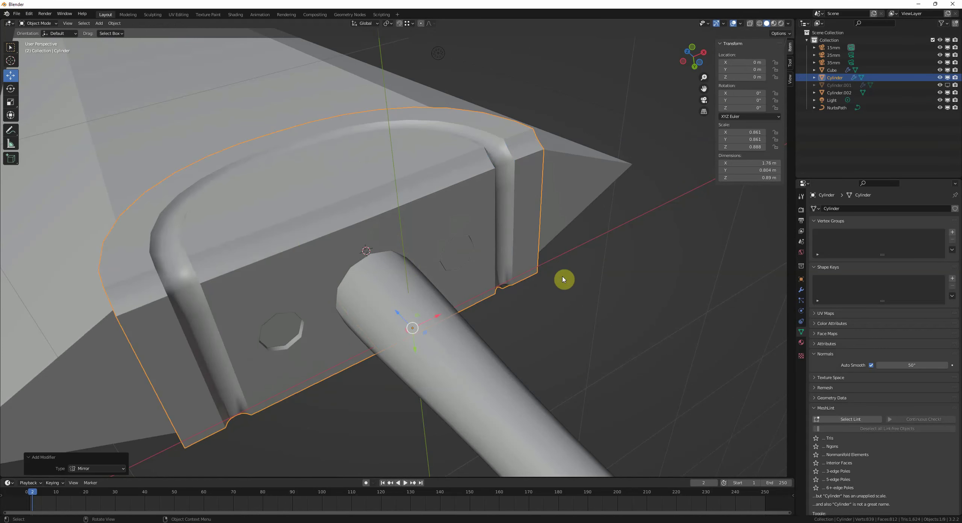
# - Add a Mirror modifier to the rivet object so that the opposite hole gets one too
pyautogui.click(457, 252)
pyautogui.moveTo(565, 305); pyautogui.dragTo(531, 278, button='middle')
pyautogui.click(553, 285)
pyautogui.click(465, 249)
pyautogui.press('q')
pyautogui.click(557, 258)
pyautogui.click(556, 260)
# - Try a level 2 Subdivision Surface on the selected guard parts
pyautogui.click(449, 244)
pyautogui.keyDown('shift'); pyautogui.click(449, 233); pyautogui.keyUp('shift')
pyautogui.hotkey('ctrl', '2')
pyautogui.moveTo(441, 270); pyautogui.dragTo(370, 211, button='middle')
pyautogui.hotkey('ctrl', 'z')
pyautogui.hotkey('ctrl', 'z')
pyautogui.hotkey('ctrl', 'z')
# - Compare the mirrored guard and rivets with the reference drawing through the camera view
pyautogui.moveTo(460, 226)
pyautogui.mouseDown(button='middle')
pyautogui.moveTo(453, 211)
pyautogui.moveTo(449, 240)
pyautogui.mouseUp(button='middle')
pyautogui.click(469, 190)
pyautogui.press('KP_0')
pyautogui.click(406, 268)
pyautogui.scroll(-2, 403, 271)
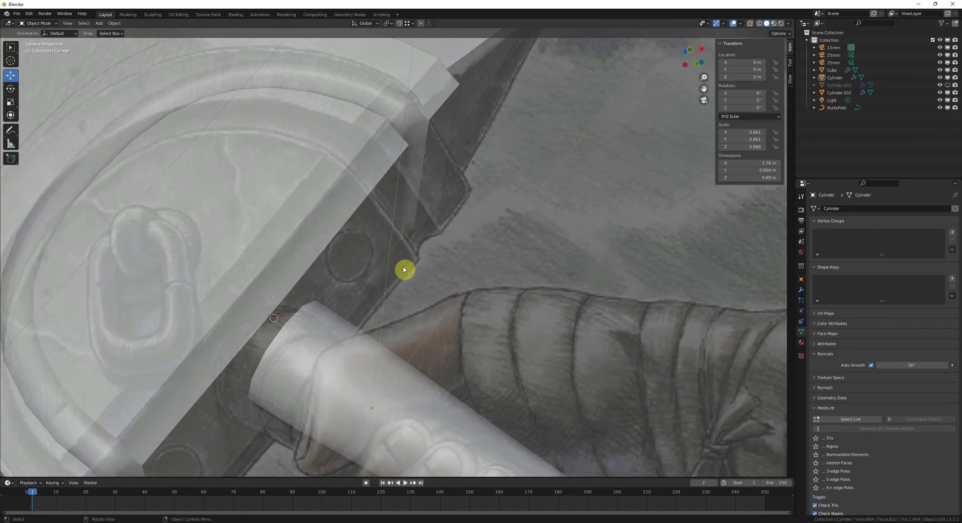
pyautogui.keyDown('shift'); pyautogui.moveTo(246, 252); pyautogui.dragTo(391, 260, button='middle'); pyautogui.keyUp('shift')
pyautogui.click(515, 255)
pyautogui.scroll(-1, 524, 247)
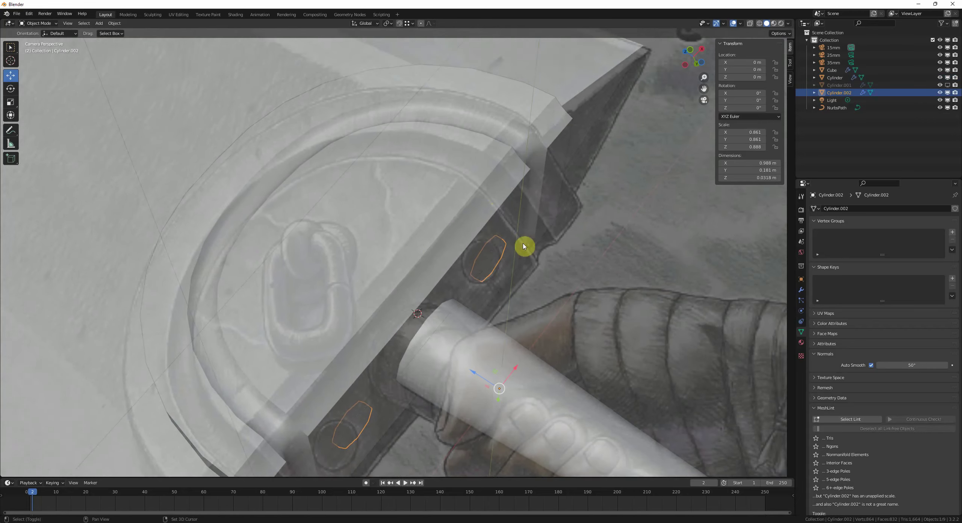
pyautogui.scroll(-4, 525, 246)
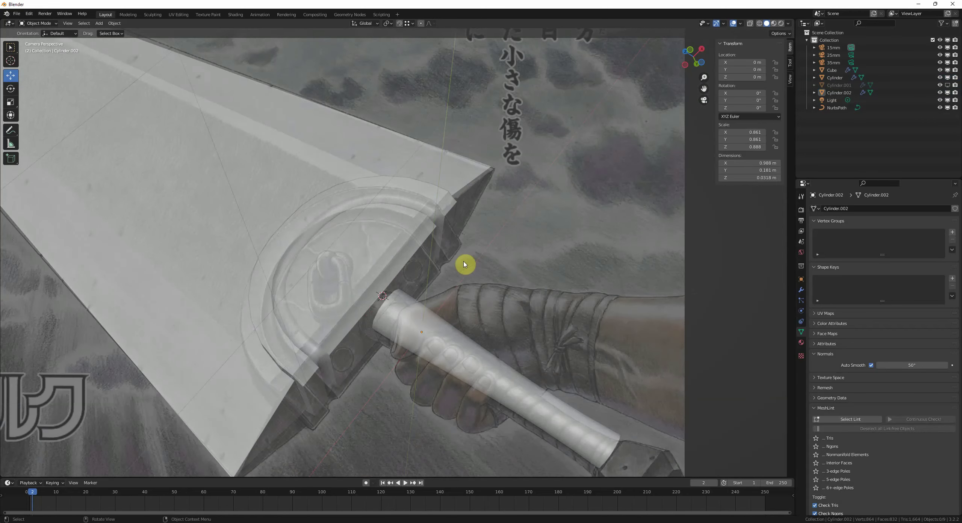
pyautogui.click(472, 263)
# - Select the blade and examine its full length and outline against the reference drawing in the camera view
pyautogui.click(267, 129)
pyautogui.keyDown('shift'); pyautogui.moveTo(264, 127); pyautogui.dragTo(488, 318, button='middle'); pyautogui.keyUp('shift')
pyautogui.scroll(-3, 436, 243)
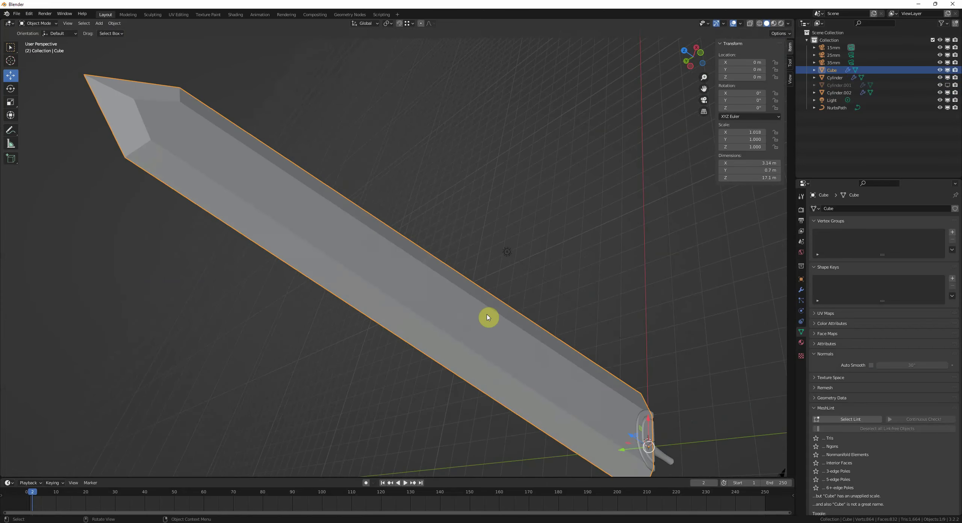
pyautogui.press('KP_0')
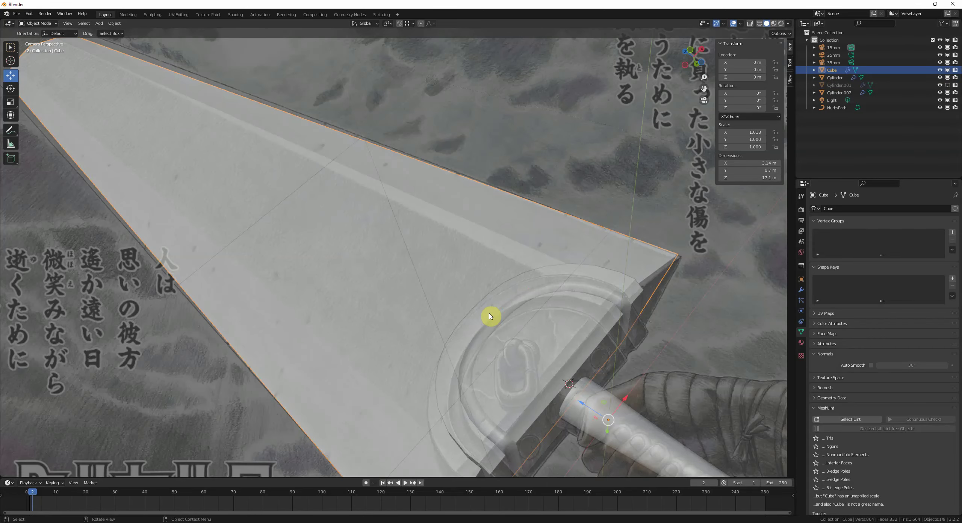
pyautogui.keyDown('shift'); pyautogui.moveTo(657, 350); pyautogui.dragTo(451, 269, button='middle'); pyautogui.keyUp('shift')
pyautogui.scroll(2, 465, 278)
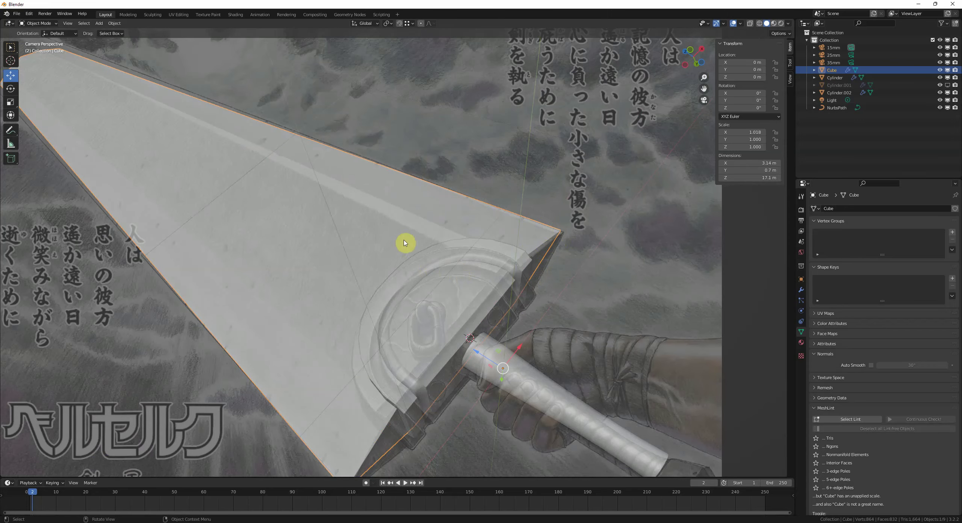
pyautogui.scroll(-1, 375, 274)
pyautogui.keyDown('shift'); pyautogui.moveTo(376, 275); pyautogui.dragTo(360, 243, button='middle'); pyautogui.keyUp('shift')
pyautogui.scroll(4, 393, 282)
pyautogui.keyDown('shift'); pyautogui.moveTo(393, 214); pyautogui.dragTo(410, 263, button='middle'); pyautogui.keyUp('shift')
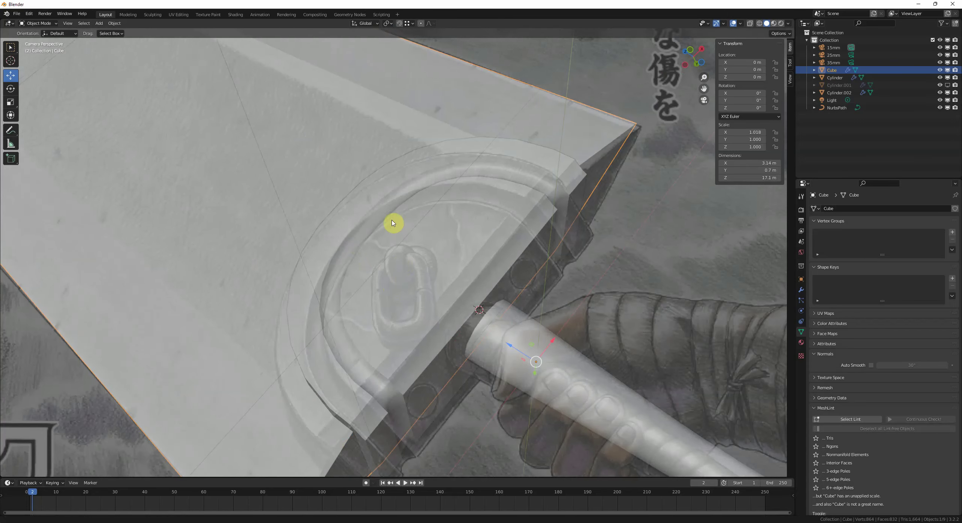
pyautogui.scroll(-3, 340, 215)
pyautogui.scroll(1, 384, 316)
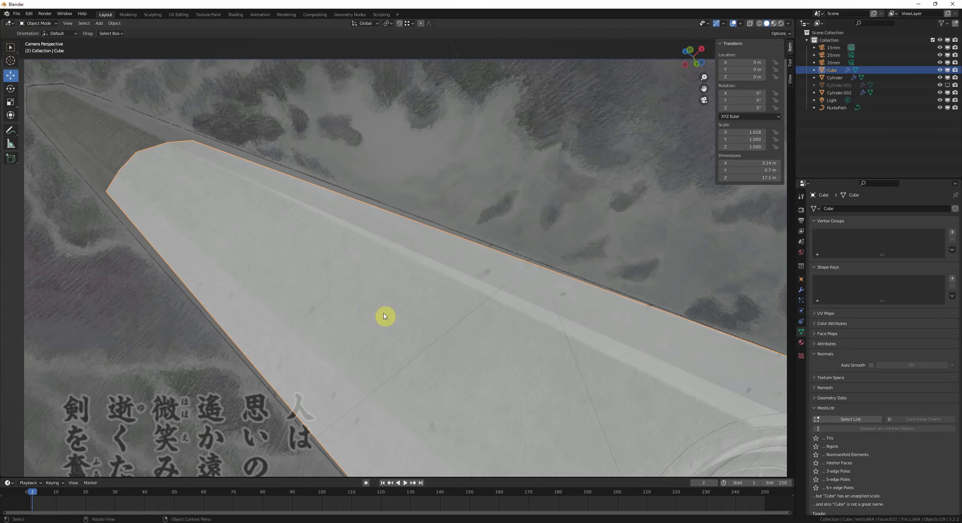
# - Compare the blade, guard and handle with the reference drawing through the camera view
pyautogui.scroll(-1, 387, 315)
pyautogui.scroll(-1, 507, 350)
pyautogui.scroll(-1, 322, 279)
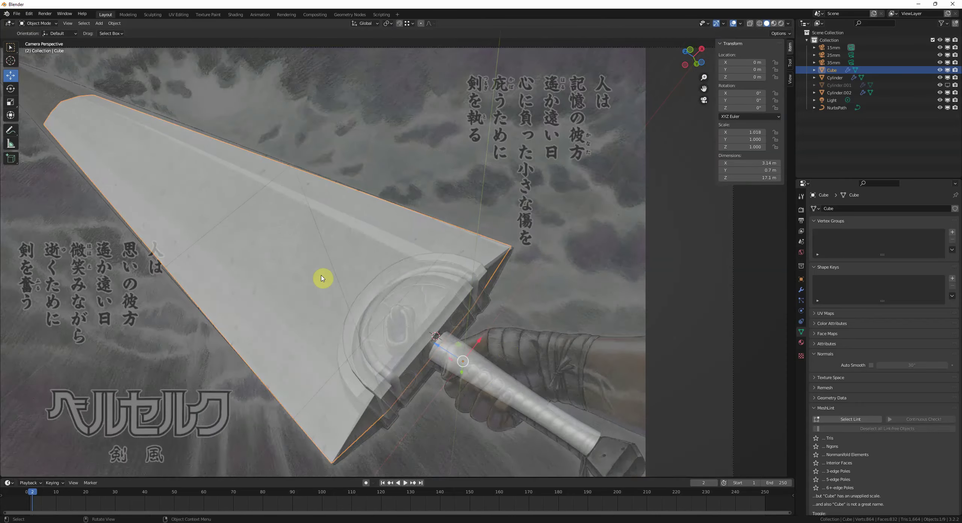
pyautogui.scroll(-1, 335, 258)
pyautogui.scroll(1, 336, 257)
pyautogui.scroll(1, 226, 232)
pyautogui.scroll(1, 358, 281)
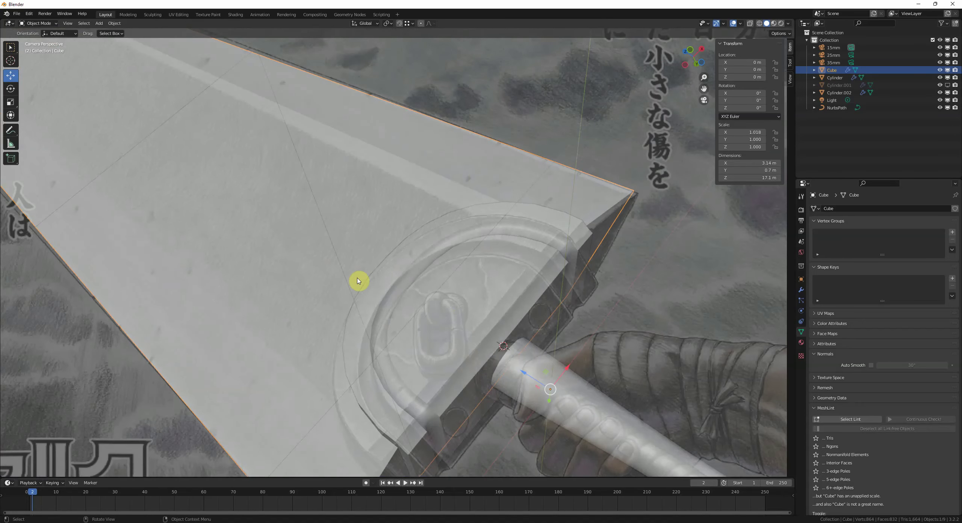
pyautogui.scroll(-1, 153, 139)
pyautogui.scroll(-1, 350, 294)
pyautogui.scroll(2, 313, 288)
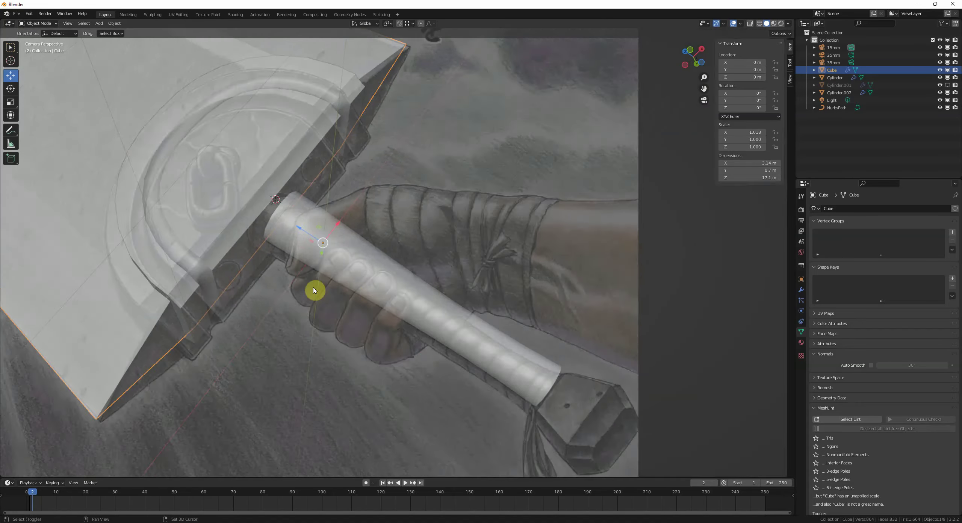
pyautogui.scroll(1, 377, 320)
# - Select the handle curve and examine its outline and control points against the drawn grip
pyautogui.click(442, 267)
pyautogui.scroll(-3, 505, 337)
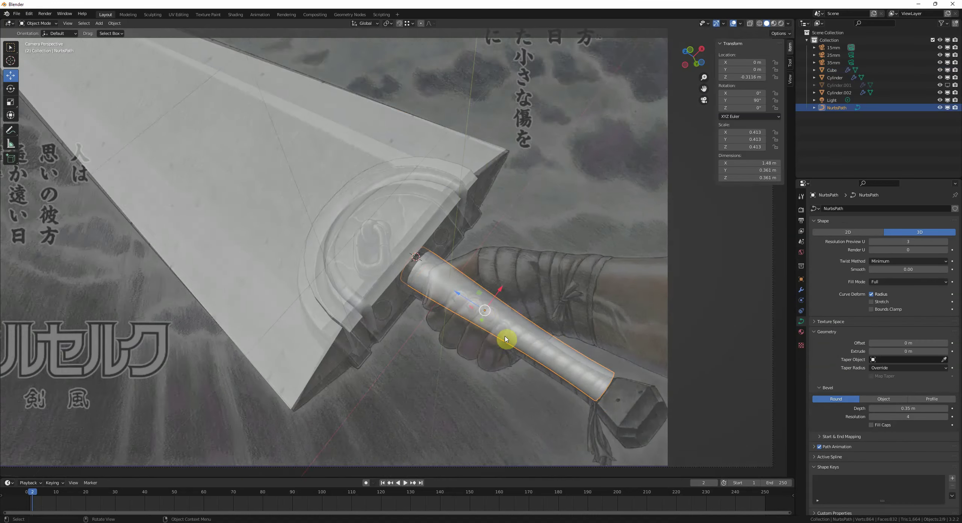
pyautogui.scroll(3, 343, 253)
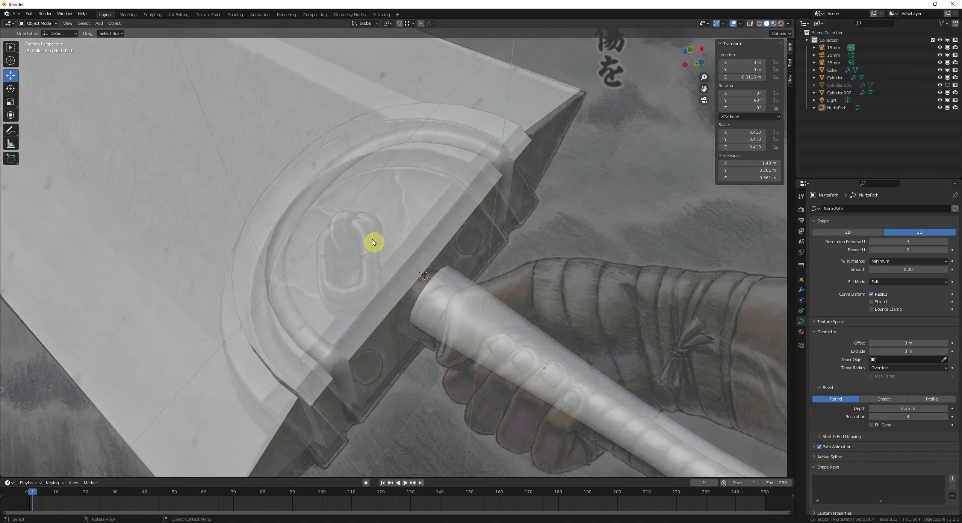
pyautogui.keyDown('shift'); pyautogui.moveTo(540, 361); pyautogui.dragTo(475, 268, button='middle'); pyautogui.keyUp('shift')
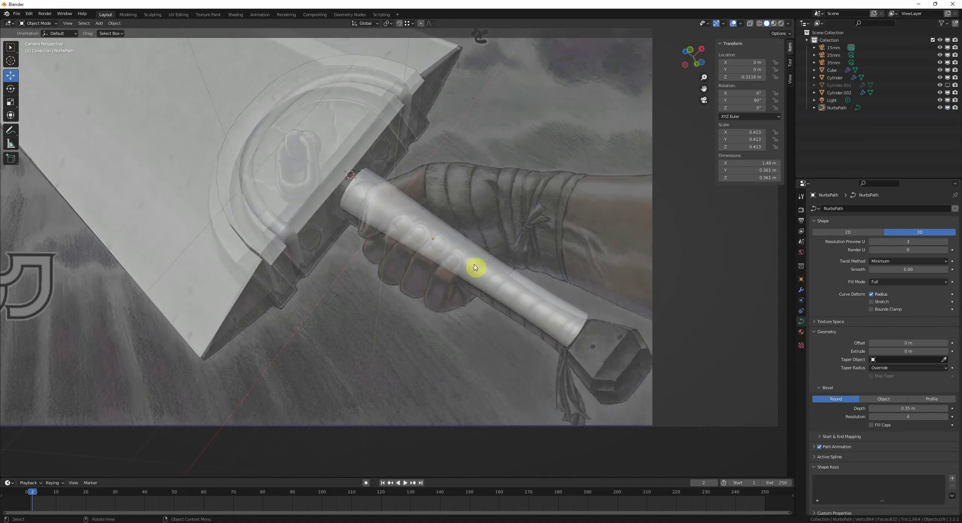
pyautogui.scroll(3, 545, 332)
pyautogui.click(490, 261)
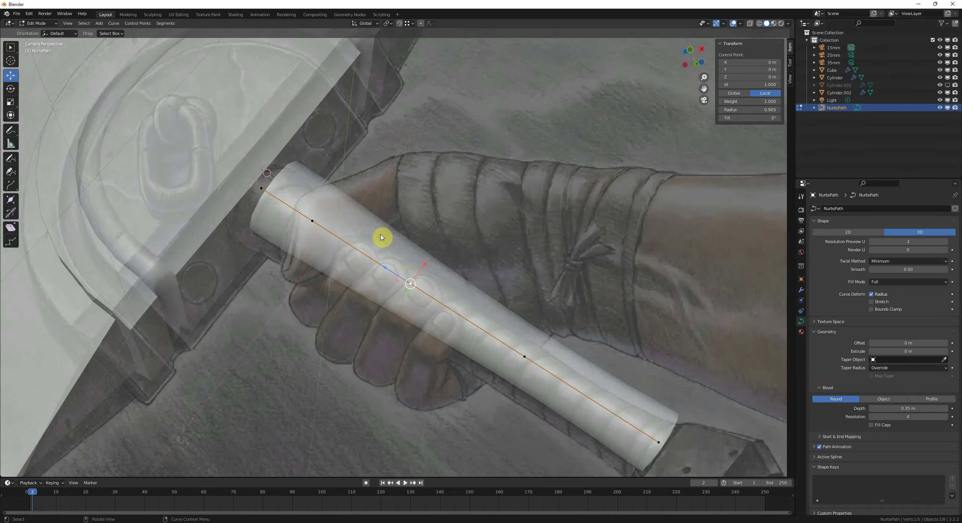
pyautogui.press('Tab')
pyautogui.keyDown('shift'); pyautogui.moveTo(498, 343); pyautogui.dragTo(408, 273, button='middle'); pyautogui.keyUp('shift')
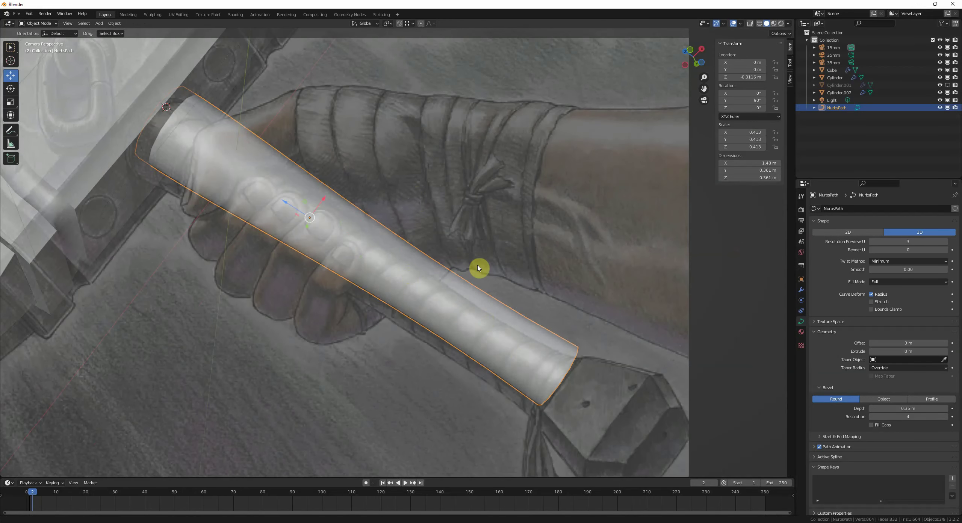
pyautogui.keyDown('shift'); pyautogui.moveTo(478, 269); pyautogui.dragTo(496, 285, button='middle'); pyautogui.keyUp('shift')
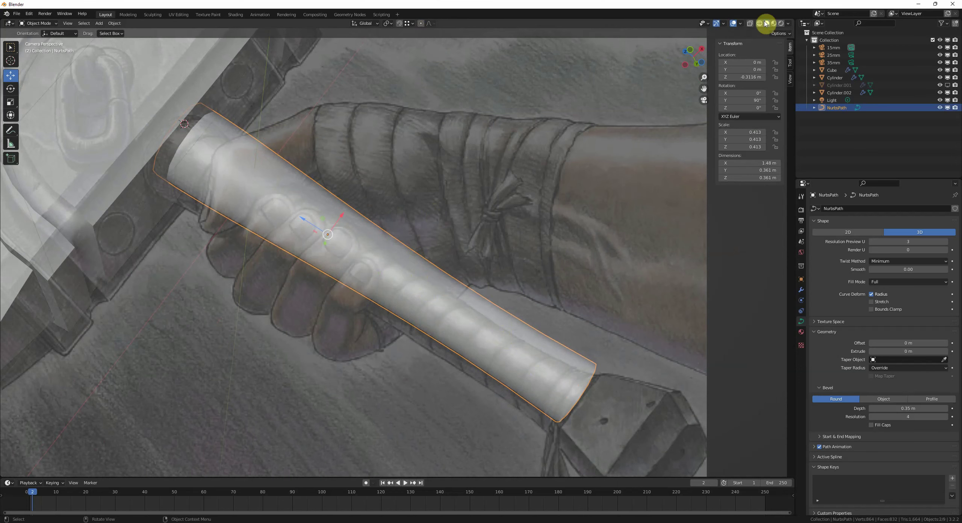
# - Turn on the wireframe overlay for the whole model
pyautogui.click(741, 23)
pyautogui.click(694, 150)
pyautogui.scroll(-1, 559, 210)
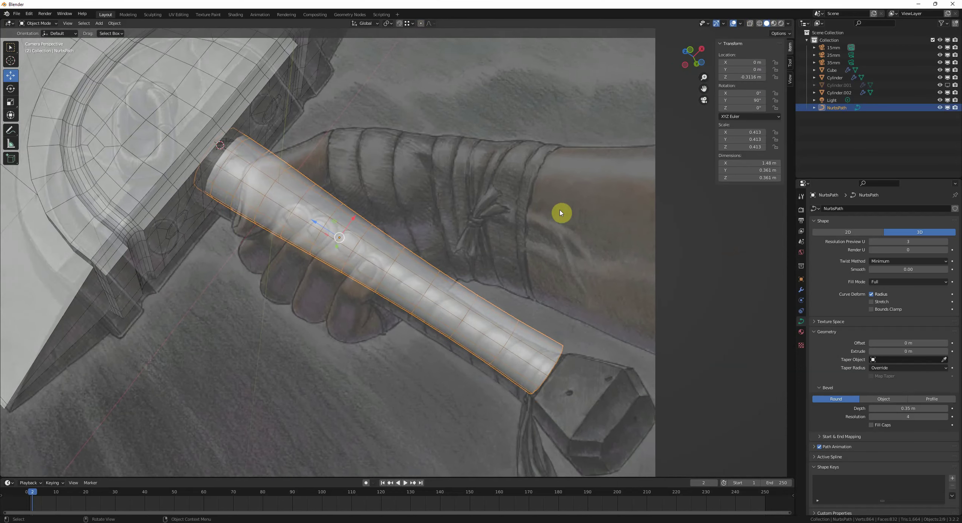
# - Examine the handle's wireframe density from several angles and compare it with the drawing in the camera view
pyautogui.keyDown('shift'); pyautogui.moveTo(558, 210); pyautogui.dragTo(548, 235, button='middle'); pyautogui.keyUp('shift')
pyautogui.press('KP_Decimal')
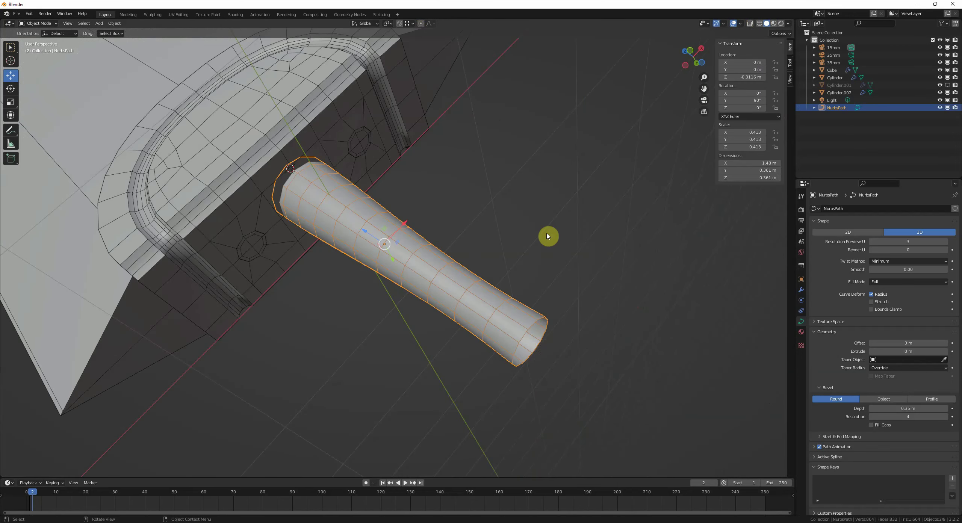
pyautogui.moveTo(434, 221); pyautogui.dragTo(526, 221, button='middle')
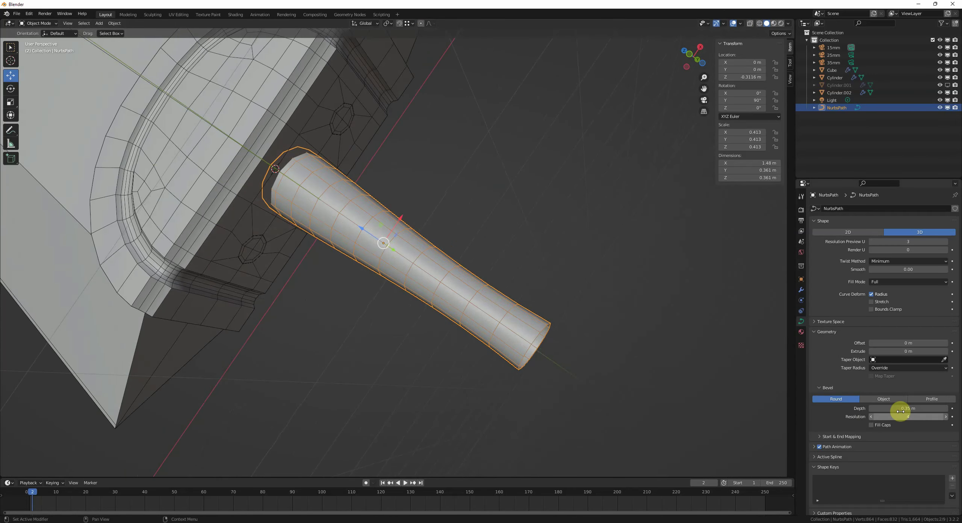
pyautogui.moveTo(647, 353); pyautogui.dragTo(453, 255, button='middle')
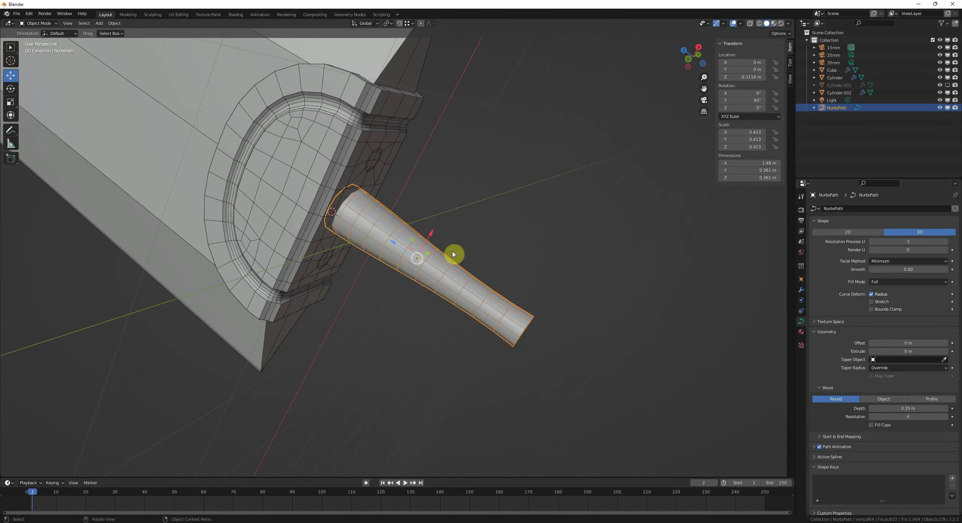
pyautogui.moveTo(491, 222); pyautogui.dragTo(510, 228, button='middle')
pyautogui.moveTo(599, 270); pyautogui.dragTo(626, 287, button='middle')
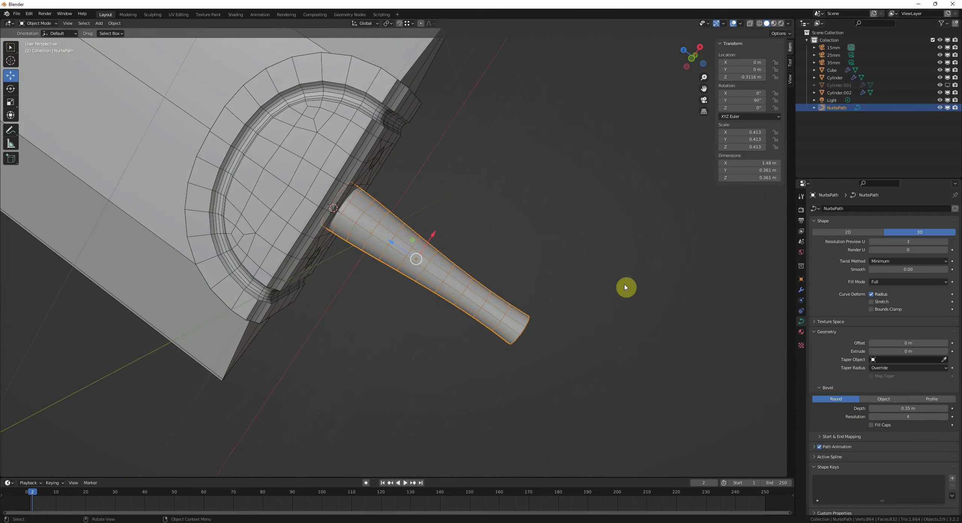
pyautogui.moveTo(466, 280)
pyautogui.mouseDown(button='middle')
pyautogui.moveTo(439, 299)
pyautogui.moveTo(436, 289)
pyautogui.mouseUp(button='middle')
pyautogui.press('KP_0')
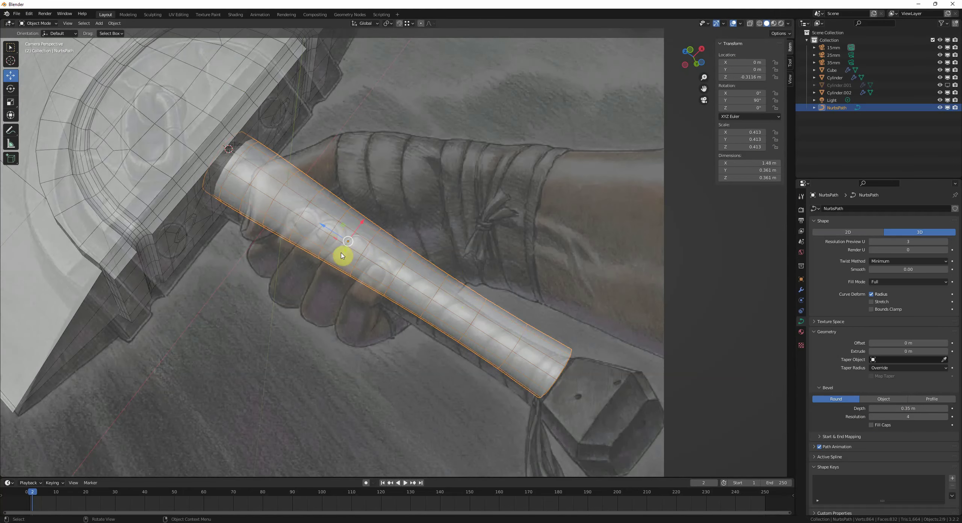
# - Duplicate the handle curve in place and move the copy into a new collection named archive
pyautogui.scroll(-2, 283, 176)
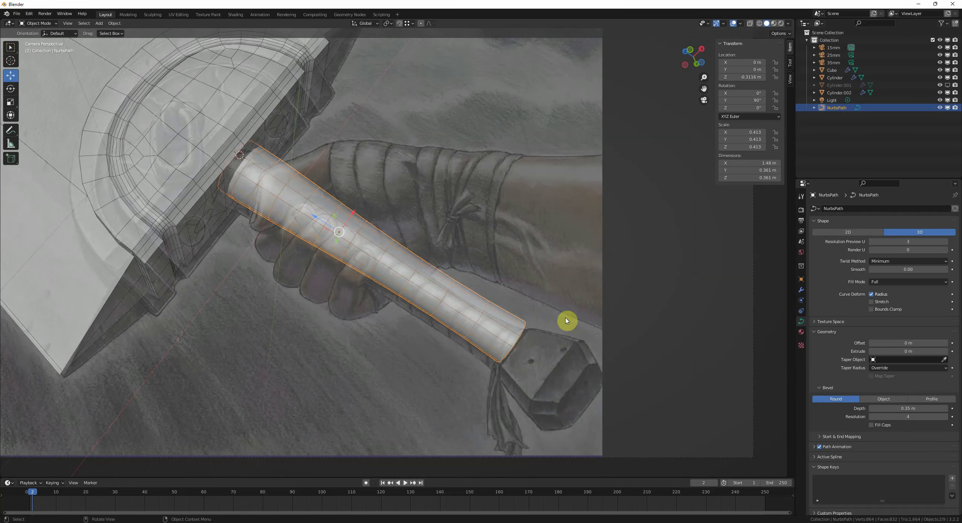
pyautogui.hotkey('shift', 'd')
pyautogui.rightClick(518, 224)
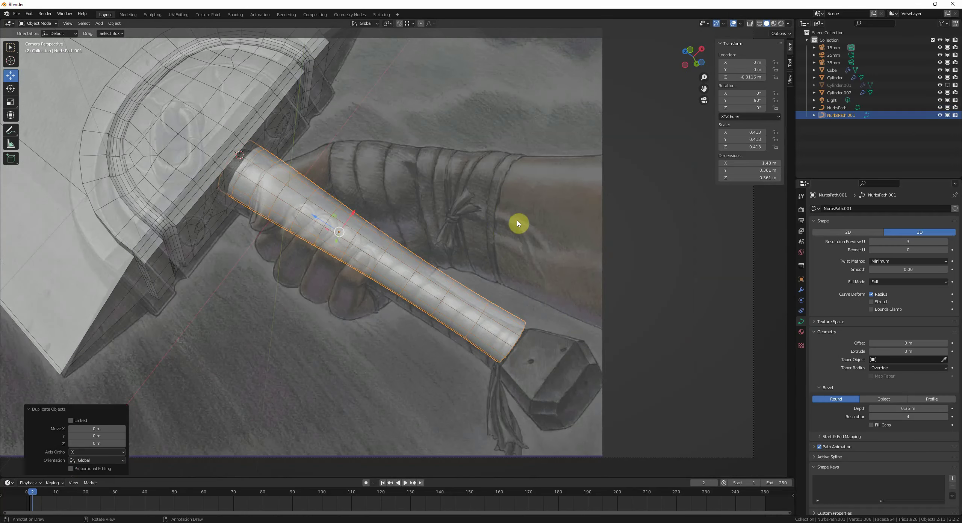
pyautogui.press('m')
pyautogui.click(498, 223)
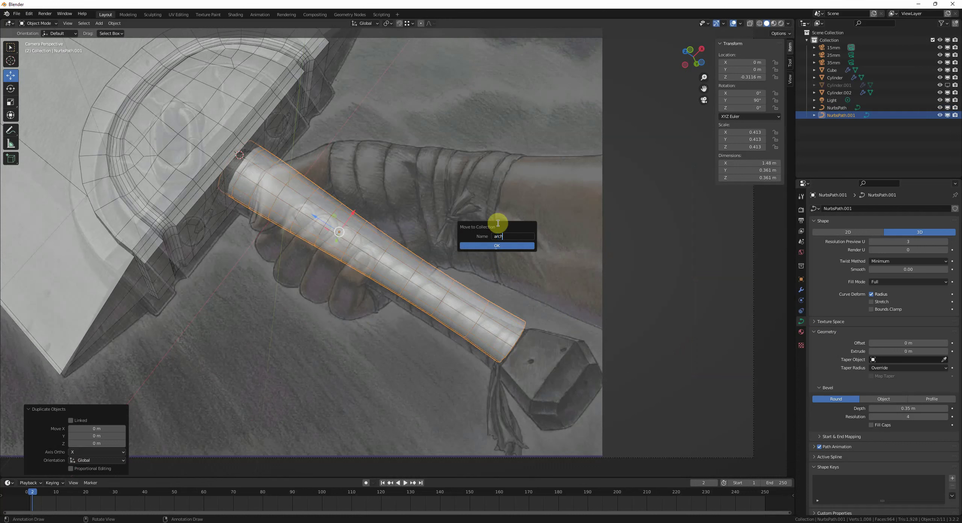
pyautogui.click(467, 246)
# - Exclude the archive collection from the view layer and move the hidden Cylinder.001 into it
pyautogui.click(932, 115)
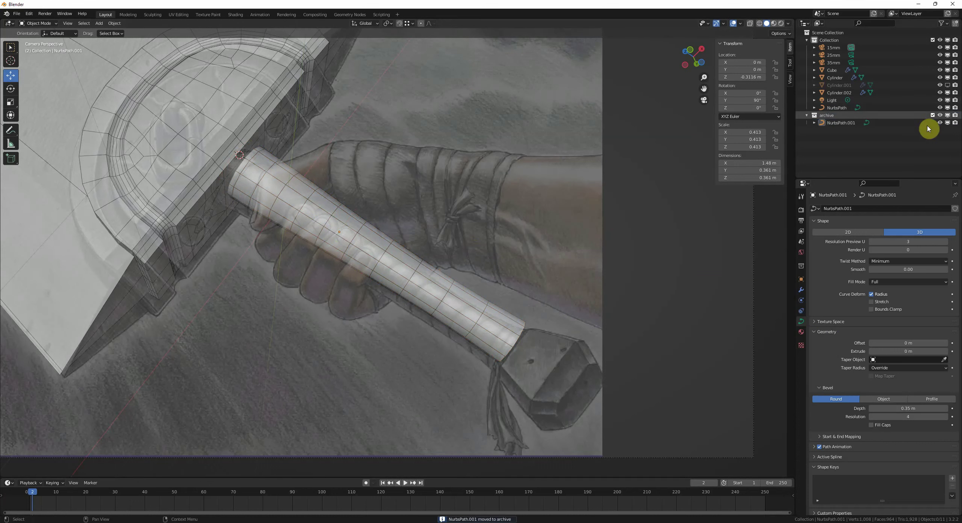
pyautogui.click(838, 88)
pyautogui.moveTo(838, 87); pyautogui.dragTo(840, 118)
# - Convert the original handle curve to a mesh and enter Edit Mode on it
pyautogui.click(377, 260)
pyautogui.keyDown('shift'); pyautogui.moveTo(378, 259); pyautogui.dragTo(373, 231, button='middle'); pyautogui.keyUp('shift')
pyautogui.scroll(2, 385, 265)
pyautogui.press('q')
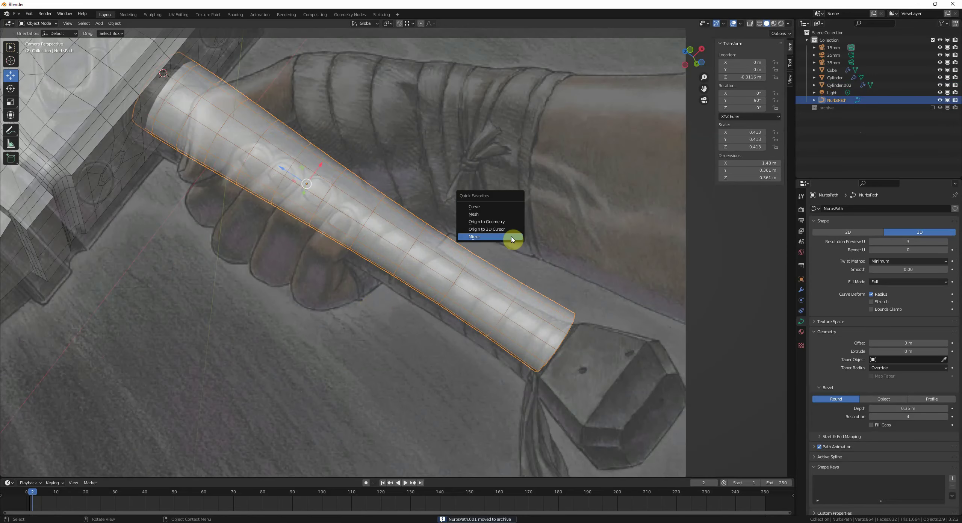
pyautogui.click(512, 237)
pyautogui.hotkey('ctrl', 'z')
pyautogui.press('q')
pyautogui.click(503, 223)
pyautogui.press('Tab')
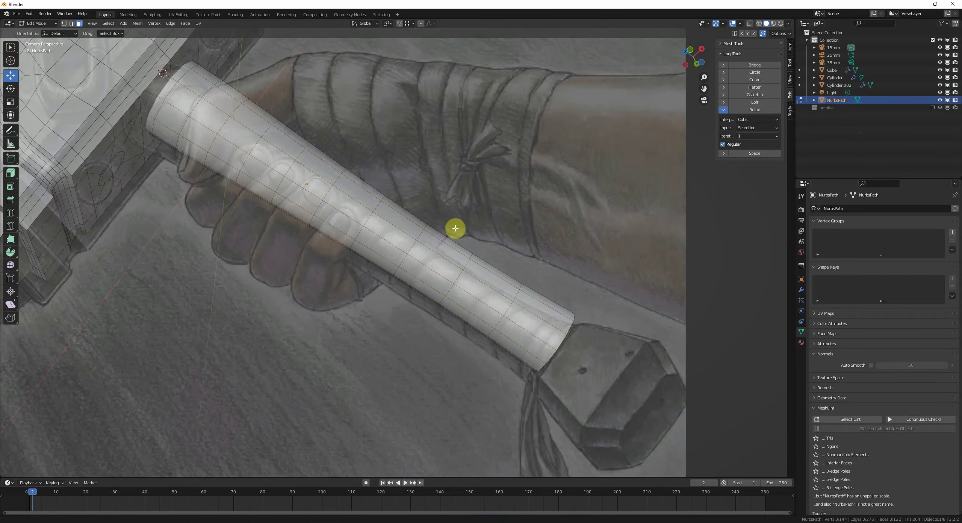
# - Add an edge loop around the handle close to the pommel end, following the drawn wrap line, and mark it sharp
pyautogui.keyDown('shift'); pyautogui.moveTo(455, 228); pyautogui.dragTo(505, 317, button='middle'); pyautogui.keyUp('shift')
pyautogui.scroll(3, 412, 281)
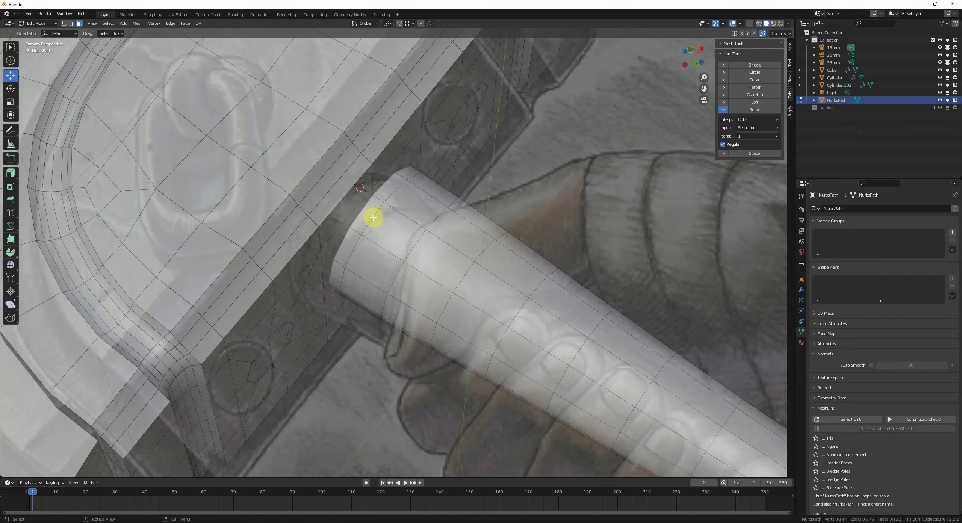
pyautogui.scroll(-2, 379, 293)
pyautogui.keyDown('shift'); pyautogui.moveTo(421, 249); pyautogui.dragTo(328, 174, button='middle'); pyautogui.keyUp('shift')
pyautogui.scroll(-1, 328, 174)
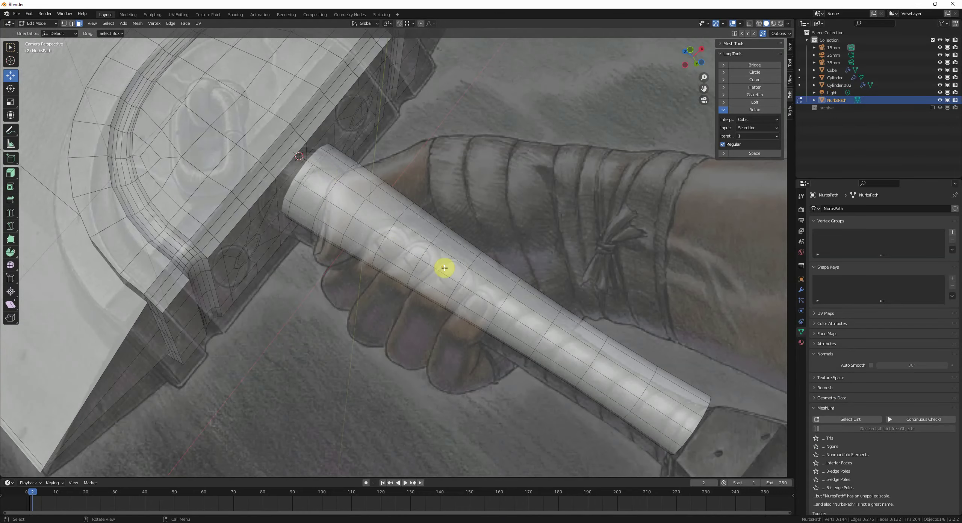
pyautogui.keyDown('shift'); pyautogui.moveTo(756, 466); pyautogui.dragTo(645, 386, button='middle'); pyautogui.keyUp('shift')
pyautogui.scroll(2, 574, 359)
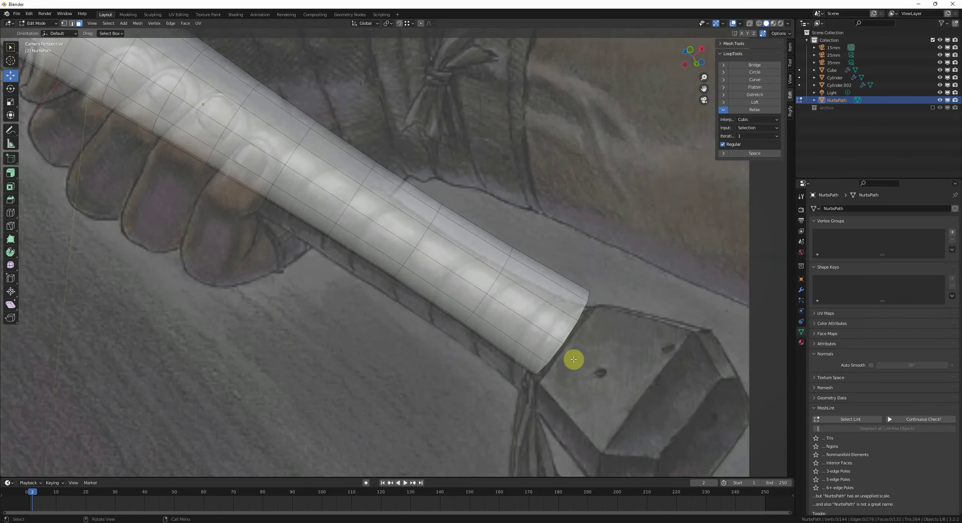
pyautogui.click(555, 296)
pyautogui.click(544, 315)
pyautogui.press('q')
pyautogui.click(553, 319)
# - Slide the neighbouring existing edge loop onto the second wrap line from the pommel and mark it sharp
pyautogui.keyDown('alt'); pyautogui.click(480, 302); pyautogui.keyUp('alt')
pyautogui.press('g')
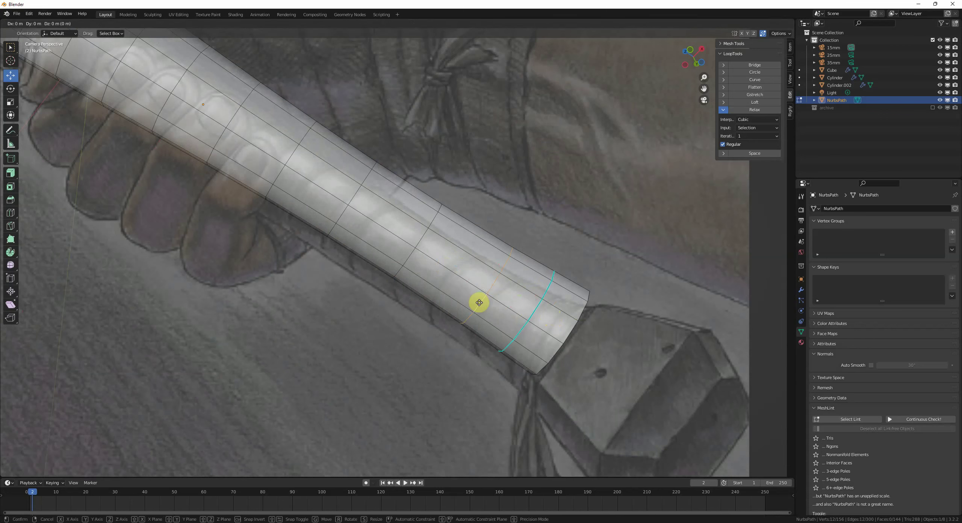
pyautogui.click(484, 309)
pyautogui.press('q')
pyautogui.click(486, 311)
# - Cut a new edge loop at the third wrap line from the pommel and mark it sharp
pyautogui.hotkey('ctrl', 'r')
pyautogui.click(462, 285)
pyautogui.click(457, 283)
pyautogui.press('q')
pyautogui.click(456, 282)
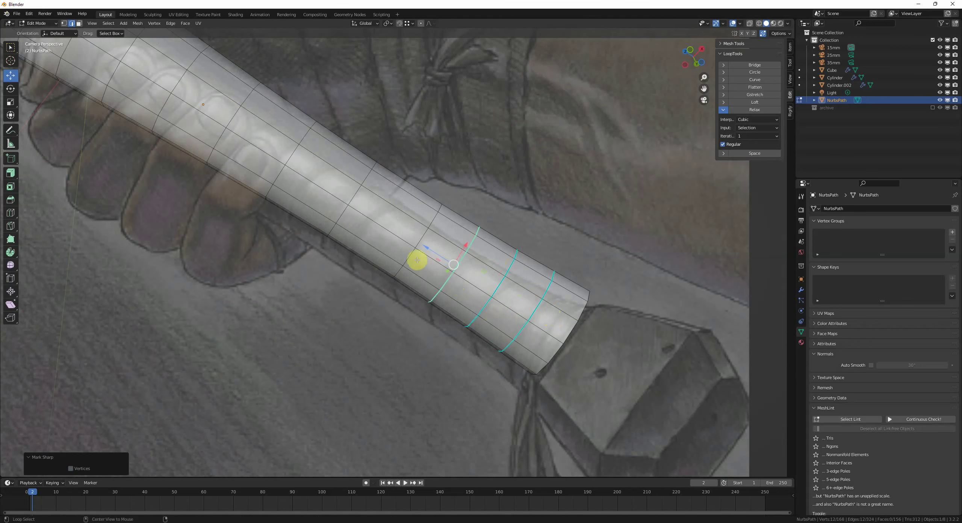
# - Mark the existing edge loop at the fourth wrap line sharp and clear the selection
pyautogui.keyDown('alt'); pyautogui.click(416, 260); pyautogui.keyUp('alt')
pyautogui.press('q')
pyautogui.click(438, 268)
pyautogui.keyDown('shift'); pyautogui.moveTo(396, 245); pyautogui.dragTo(414, 272, button='middle'); pyautogui.keyUp('shift')
pyautogui.hotkey('alt', 'a')
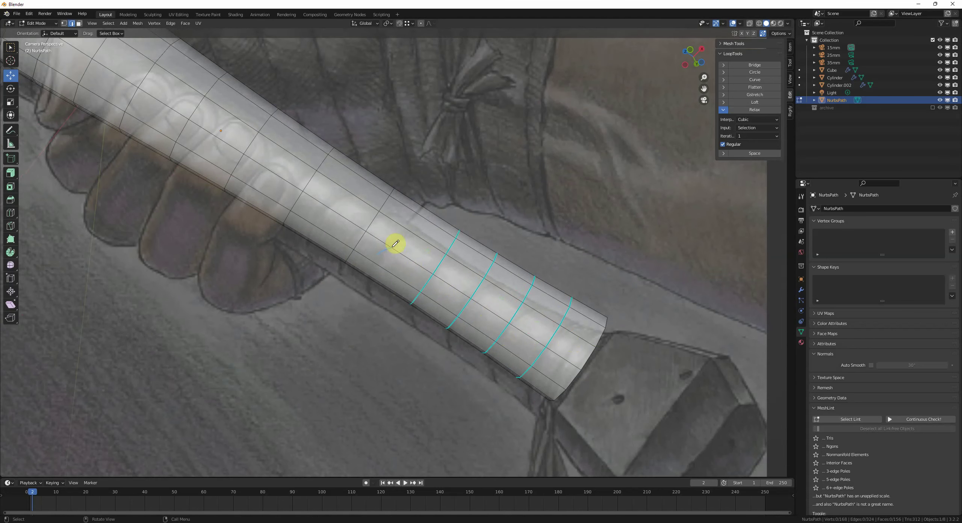
# - Add an edge loop at the fifth wrap line, undo its accidental move, and mark it sharp
pyautogui.scroll(-4, 372, 240)
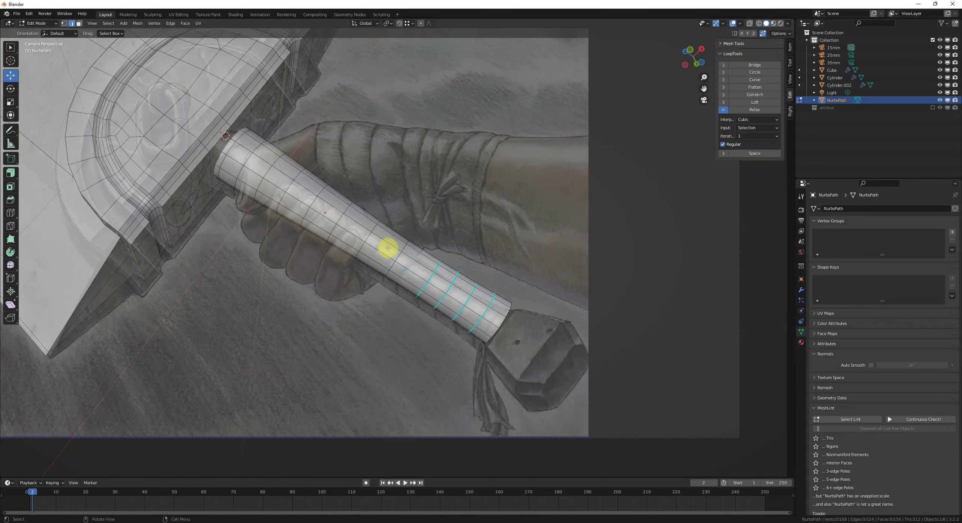
pyautogui.scroll(-3, 344, 208)
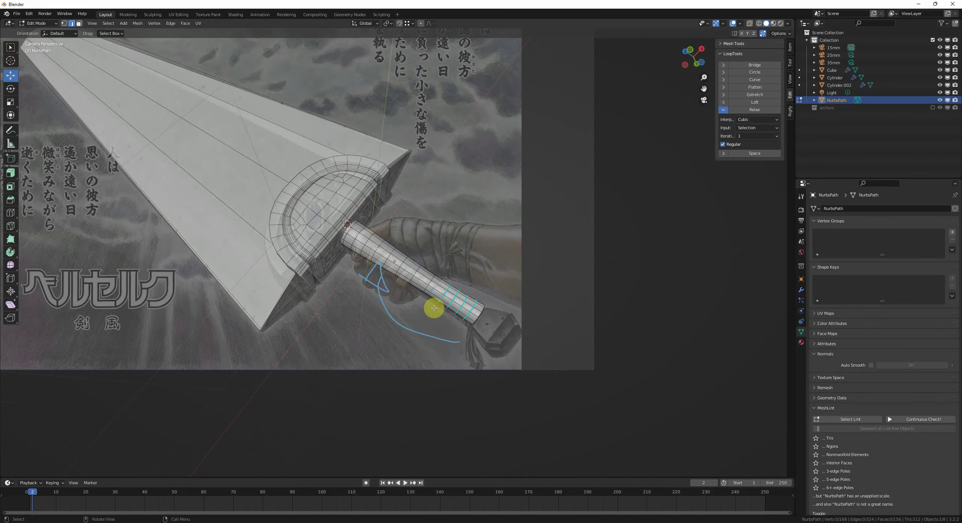
pyautogui.scroll(-1, 456, 344)
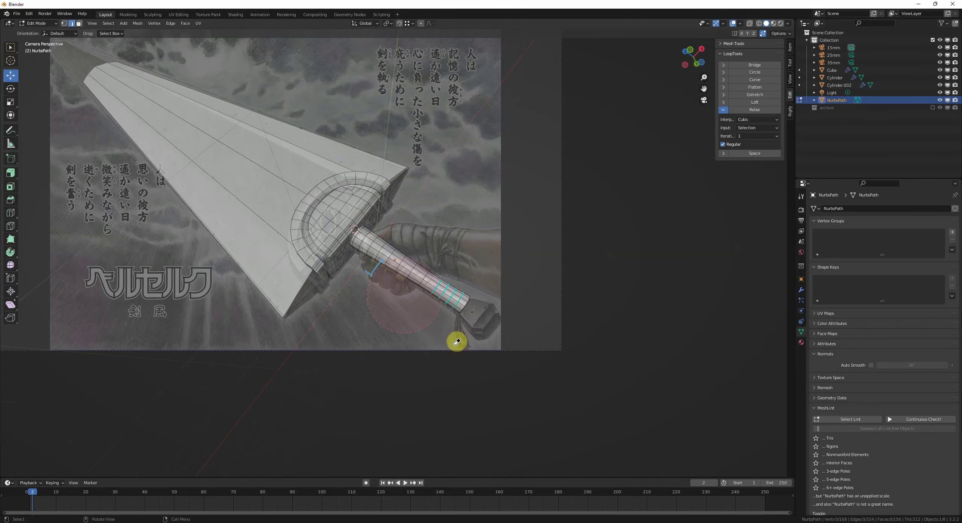
pyautogui.scroll(7, 457, 342)
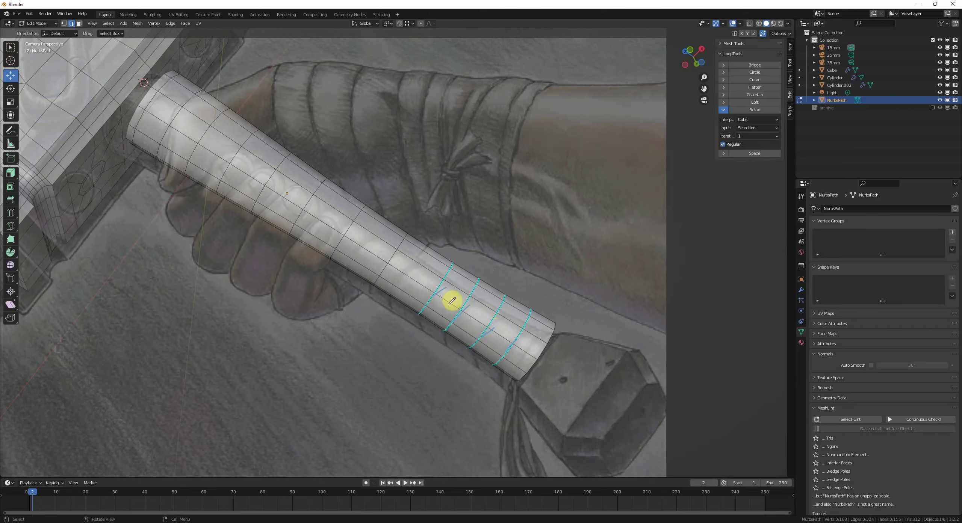
pyautogui.scroll(3, 440, 307)
pyautogui.hotkey('ctrl', 'r')
pyautogui.click(420, 305)
pyautogui.click(415, 303)
pyautogui.moveTo(432, 306); pyautogui.dragTo(406, 318)
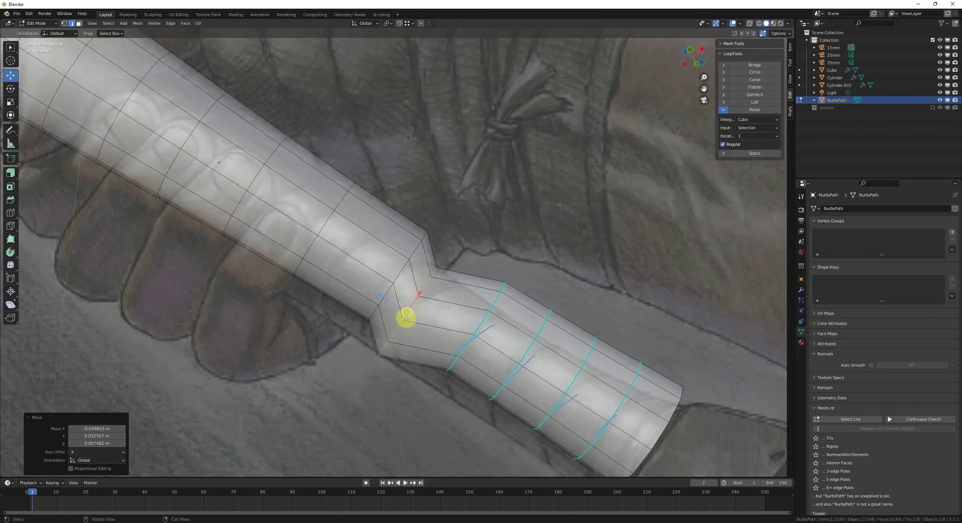
pyautogui.hotkey('ctrl', 'z')
pyautogui.press('w')
pyautogui.press('q')
pyautogui.click(453, 322)
# - Slide the next existing edge loop onto the sixth wrap line from the pommel and mark it sharp
pyautogui.keyDown('alt'); pyautogui.click(390, 290); pyautogui.keyUp('alt')
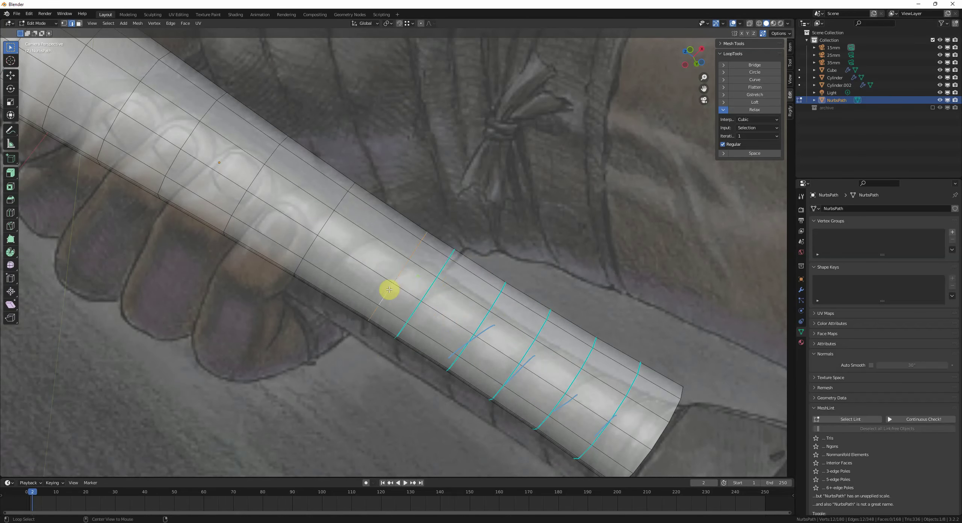
pyautogui.press('g')
pyautogui.press('g')
pyautogui.click(387, 293)
pyautogui.press('g')
pyautogui.press('g')
pyautogui.click(390, 298)
pyautogui.press('q')
pyautogui.click(444, 309)
# - Cut an edge loop on the guard side of the last sharp loop and mark it sharp
pyautogui.keyDown('shift'); pyautogui.moveTo(374, 277); pyautogui.dragTo(432, 302, button='middle'); pyautogui.keyUp('shift')
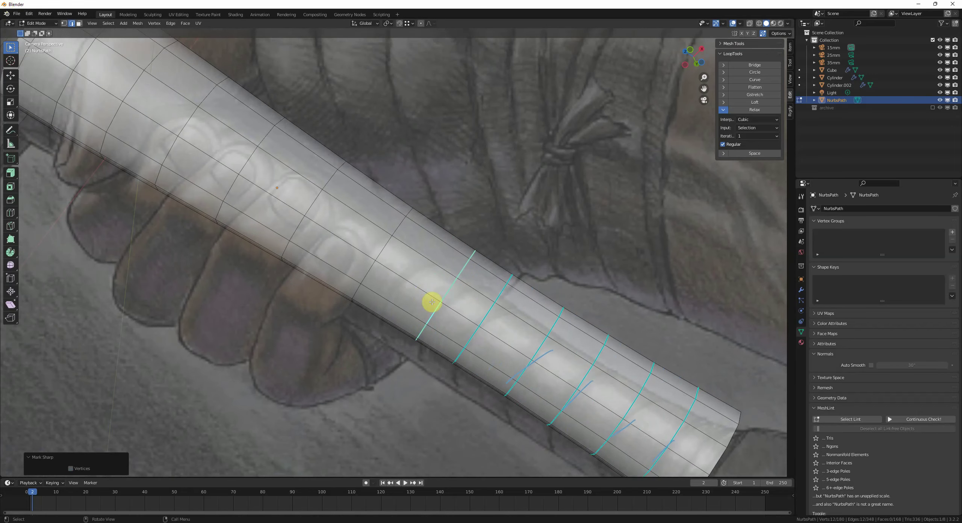
pyautogui.hotkey('ctrl', 'r')
pyautogui.click(378, 282)
pyautogui.click(398, 278)
pyautogui.press('q')
pyautogui.click(448, 286)
# - Slide the next existing edge loop toward the guard by a factor of about 0.163
pyautogui.keyDown('alt'); pyautogui.click(370, 273); pyautogui.keyUp('alt')
pyautogui.press('g')
pyautogui.press('g')
pyautogui.click(359, 268)
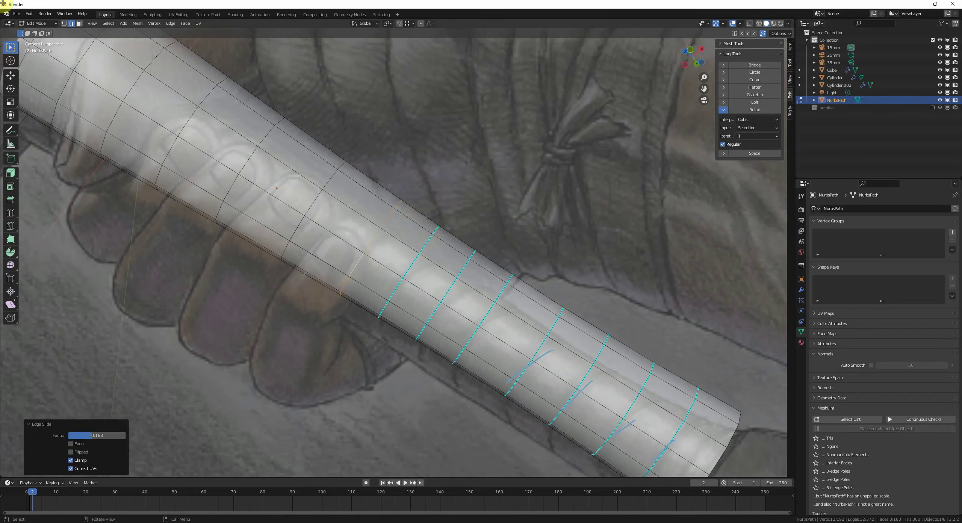
# - Mark the slid handle loop sharp, cut another edge loop on its guard side, and mark that one sharp
pyautogui.press('q')
pyautogui.click(402, 267)
pyautogui.keyDown('shift'); pyautogui.moveTo(402, 267); pyautogui.dragTo(457, 315, button='middle'); pyautogui.keyUp('shift')
pyautogui.hotkey('ctrl', 'r')
pyautogui.click(393, 282)
pyautogui.click(392, 282)
pyautogui.press('q')
pyautogui.click(391, 281)
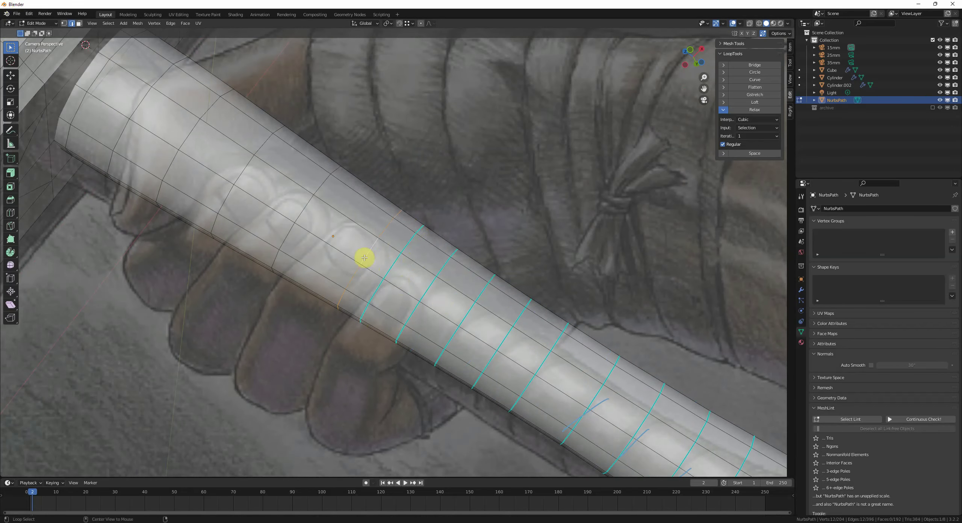
# - Slide the existing edge loop beside the newly cut one onto its wrap line and mark it sharp
pyautogui.keyDown('shift'); pyautogui.moveTo(427, 280); pyautogui.dragTo(454, 303, button='middle'); pyautogui.keyUp('shift')
pyautogui.press('g')
pyautogui.press('g')
pyautogui.click(451, 299)
pyautogui.press('q')
pyautogui.click(443, 298)
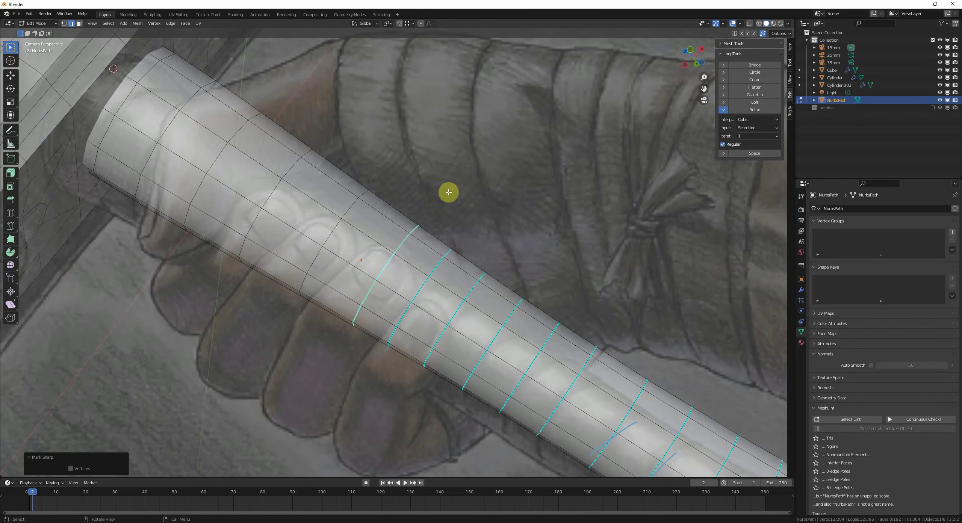
# - Align the following unmarked handle loop to the next wrap line toward the guard by edge sliding, and mark it sharp
pyautogui.keyDown('shift'); pyautogui.moveTo(367, 157); pyautogui.dragTo(410, 215, button='middle'); pyautogui.keyUp('shift')
pyautogui.keyDown('alt'); pyautogui.click(348, 292); pyautogui.keyUp('alt')
pyautogui.keyDown('alt'); pyautogui.click(370, 291); pyautogui.keyUp('alt')
pyautogui.press('g')
pyautogui.press('g')
pyautogui.click(374, 293)
pyautogui.press('q')
pyautogui.click(376, 293)
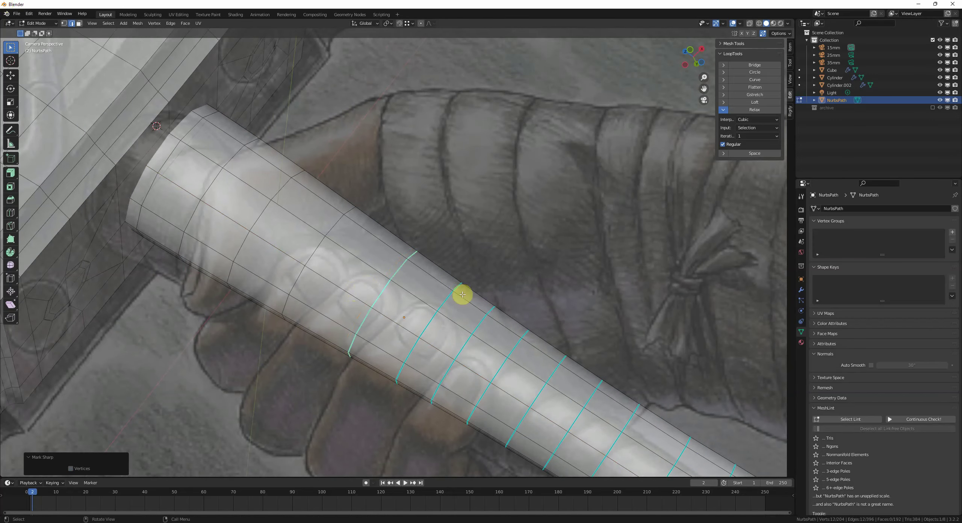
# - Cut an edge loop just past the last sharp loop on the guard side and mark it sharp
pyautogui.hotkey('ctrl', 'r')
pyautogui.click(359, 250)
pyautogui.click(354, 247)
pyautogui.press('q')
pyautogui.click(356, 249)
# - Slide the next unmarked edge loop toward the last sharp loop to even the wrap spacing, and mark it sharp
pyautogui.keyDown('alt'); pyautogui.click(311, 245); pyautogui.keyUp('alt')
pyautogui.press('g')
pyautogui.press('g')
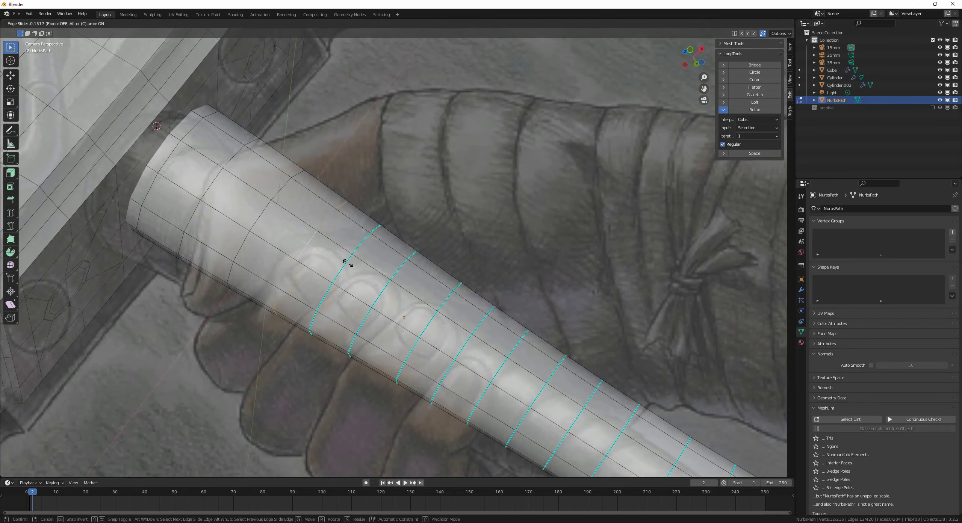
pyautogui.click(346, 262)
pyautogui.keyDown('shift'); pyautogui.moveTo(361, 269); pyautogui.dragTo(448, 309, button='middle'); pyautogui.keyUp('shift')
pyautogui.press('q')
pyautogui.click(448, 309)
# - Select the next two existing edge loops toward the guard together and mark them sharp
pyautogui.click(343, 259)
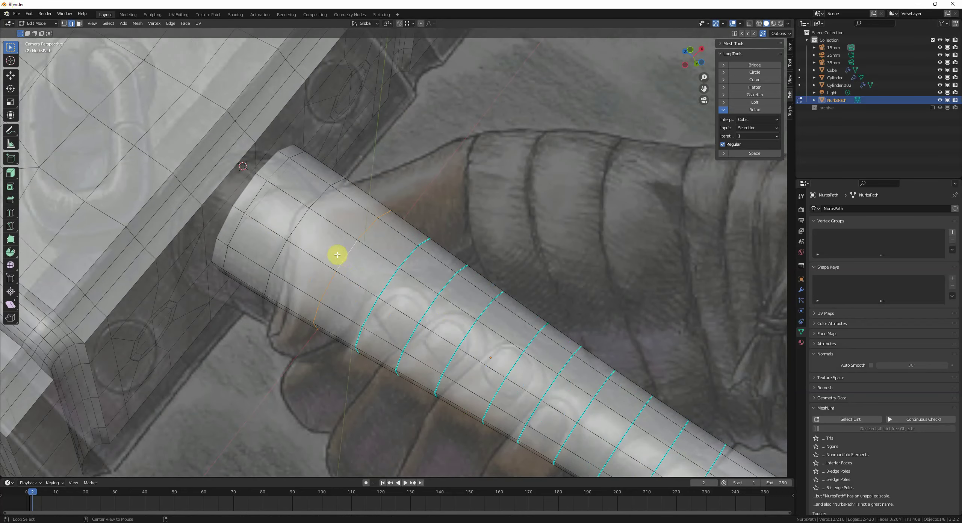
pyautogui.keyDown('alt'); pyautogui.keyDown('shift'); pyautogui.click(296, 228); pyautogui.keyUp('shift'); pyautogui.keyUp('alt')
pyautogui.press('q')
pyautogui.click(359, 245)
pyautogui.click(330, 279)
# - Dissolve the extra unmarked edge loop nearest the guard end of the handle
pyautogui.keyDown('alt'); pyautogui.click(239, 234); pyautogui.keyUp('alt')
pyautogui.press('g')
pyautogui.press('g')
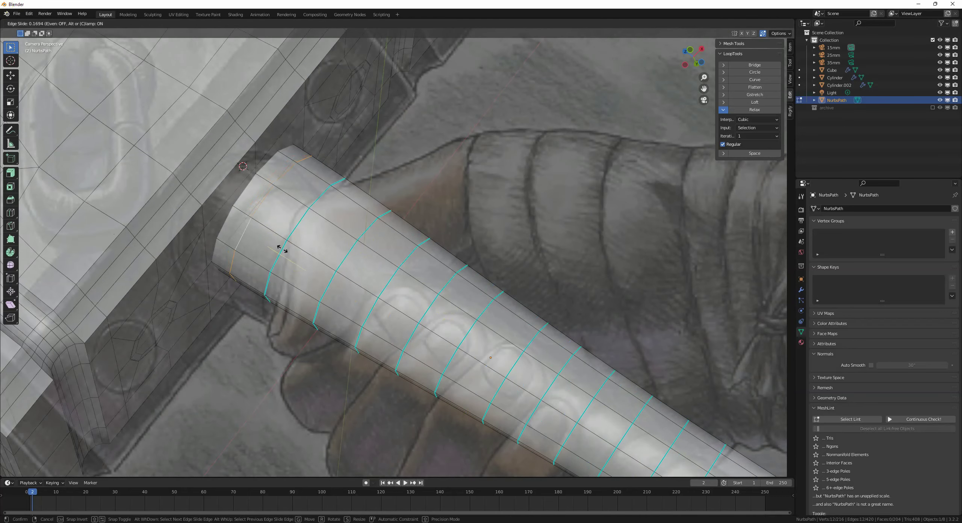
pyautogui.click(284, 250)
pyautogui.keyDown('shift'); pyautogui.moveTo(309, 256); pyautogui.dragTo(362, 275, button='middle'); pyautogui.keyUp('shift')
pyautogui.scroll(-3, 361, 274)
pyautogui.press('g')
pyautogui.press('g')
pyautogui.click(365, 276)
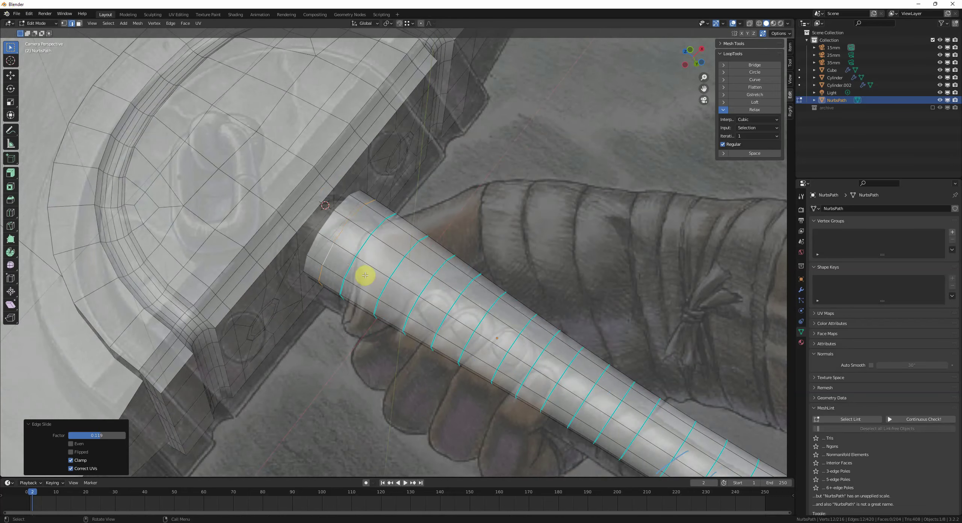
pyautogui.hotkey('ctrl', 'x')
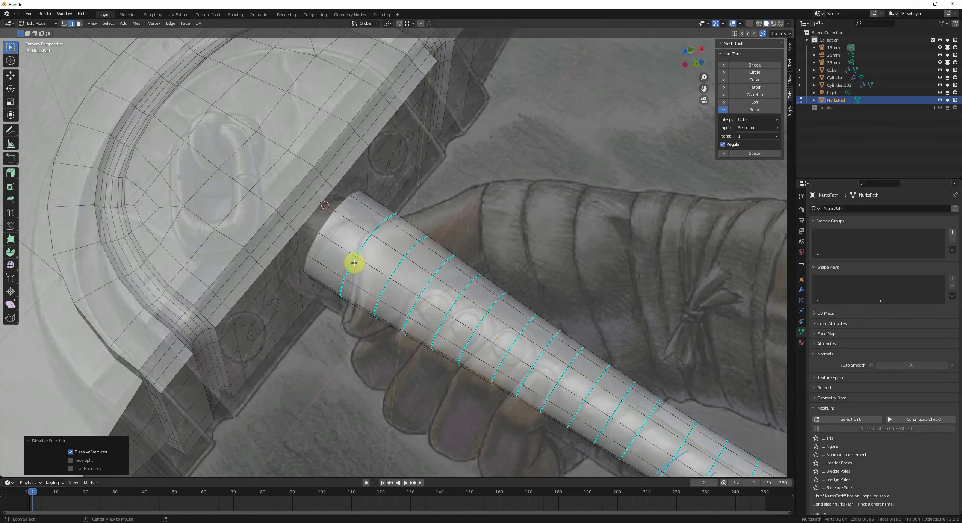
# - Slide the two sharp loops nearest the guard toward it and cut one edge loop in the gap behind them
pyautogui.keyDown('alt'); pyautogui.click(378, 282); pyautogui.keyUp('alt')
pyautogui.press('g')
pyautogui.press('g')
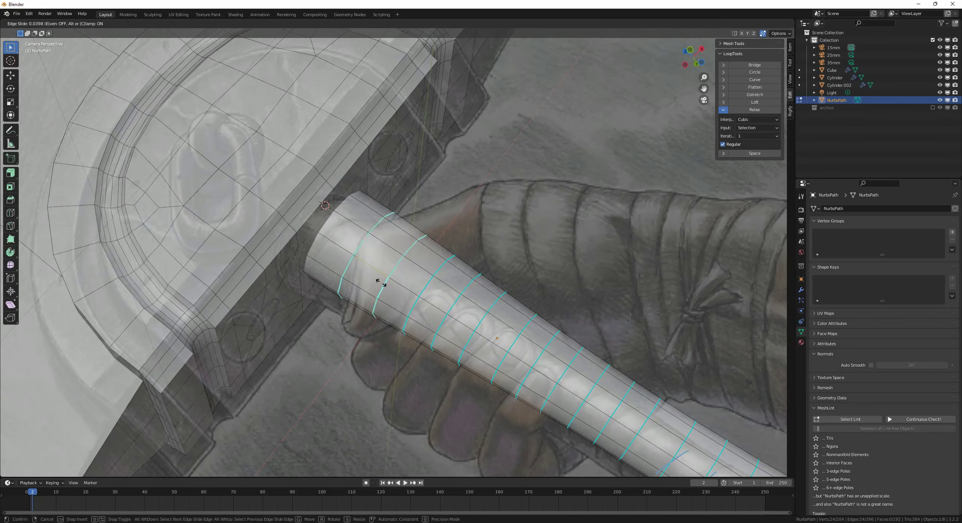
pyautogui.click(376, 277)
pyautogui.keyDown('alt'); pyautogui.click(375, 282); pyautogui.keyUp('alt')
pyautogui.press('g')
pyautogui.press('g')
pyautogui.click(370, 277)
pyautogui.hotkey('ctrl', 'r')
pyautogui.click(384, 284)
pyautogui.click(391, 282)
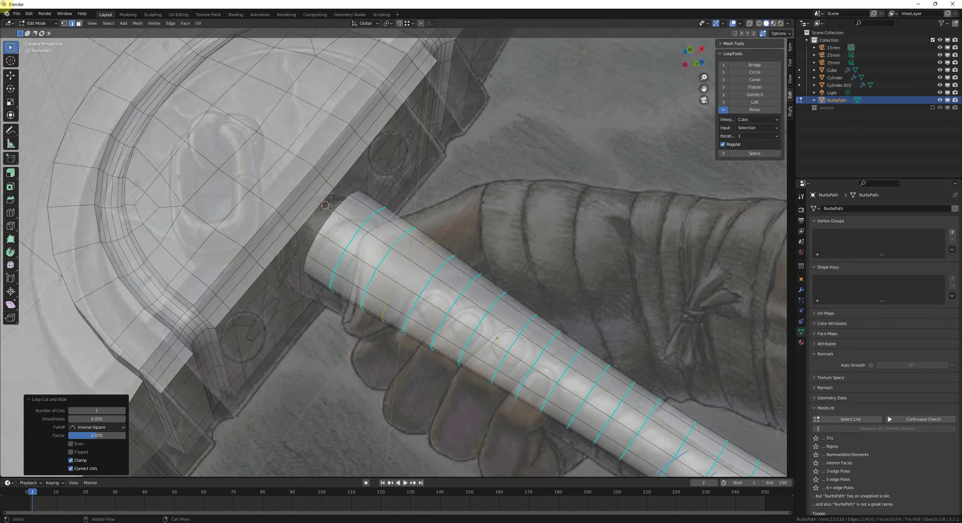
# - Slide the two guard-side sharp loops further toward the guard and adjust the spacing between them
pyautogui.keyDown('alt'); pyautogui.click(381, 263); pyautogui.keyUp('alt')
pyautogui.keyDown('alt'); pyautogui.keyDown('shift'); pyautogui.click(349, 249); pyautogui.keyUp('shift'); pyautogui.keyUp('alt')
pyautogui.press('g')
pyautogui.press('g')
pyautogui.click(369, 255)
pyautogui.keyDown('alt'); pyautogui.click(373, 254); pyautogui.keyUp('alt')
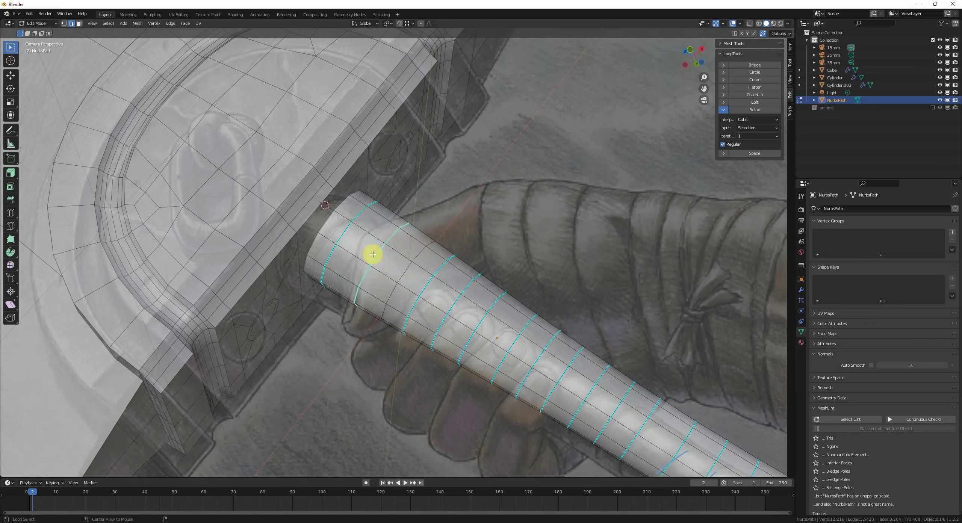
pyautogui.press('g')
pyautogui.press('g')
pyautogui.click(350, 241)
pyautogui.keyDown('alt'); pyautogui.keyDown('shift'); pyautogui.click(344, 239); pyautogui.keyUp('shift'); pyautogui.keyUp('alt')
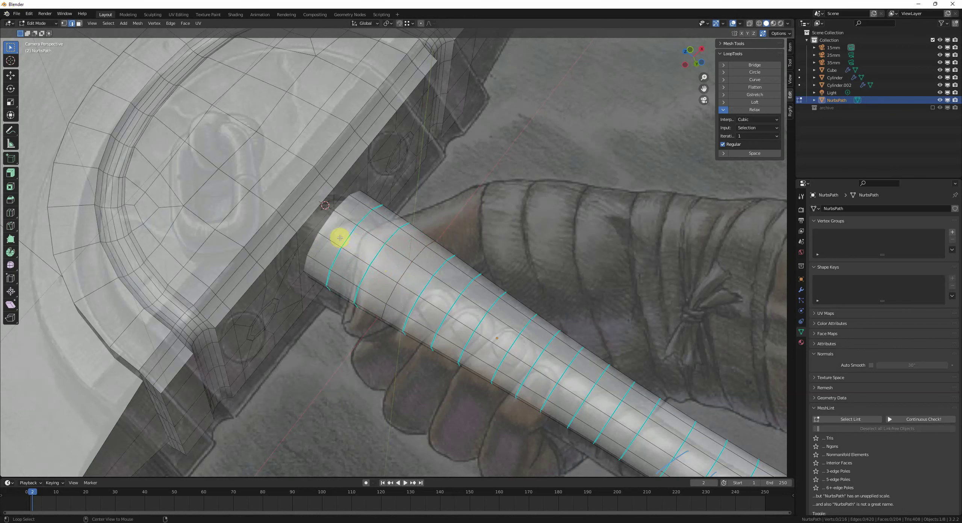
# - Slide the sharp loop nearest the guard slightly back toward the pommel, and nudge the second one the same way
pyautogui.keyDown('alt'); pyautogui.click(341, 238); pyautogui.keyUp('alt')
pyautogui.press('g')
pyautogui.press('g')
pyautogui.click(352, 242)
pyautogui.hotkey('alt', 'a')
pyautogui.keyDown('alt'); pyautogui.click(378, 256); pyautogui.keyUp('alt')
pyautogui.press('g')
pyautogui.press('g')
pyautogui.click(384, 260)
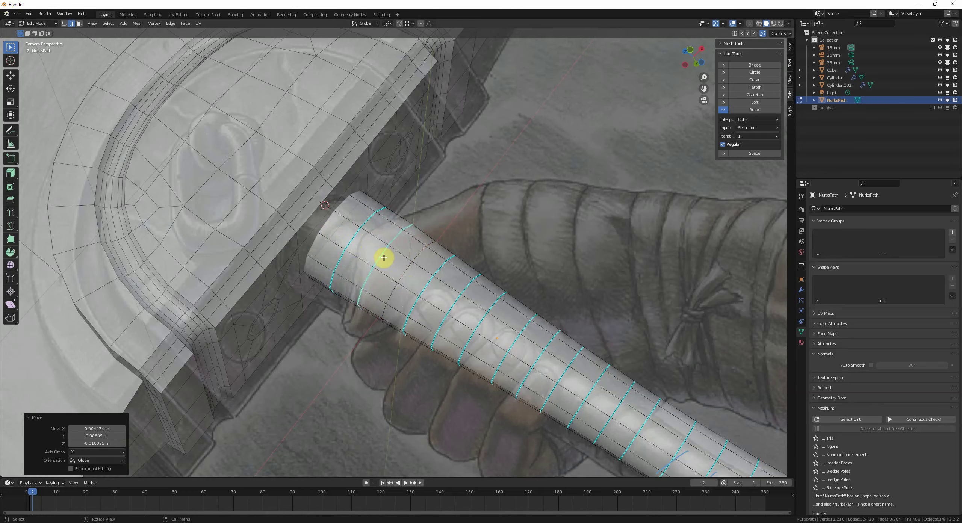
# - Slide the selected handle loops to even their spacing and mark the newly cut unmarked loop sharp
pyautogui.scroll(-2, 399, 264)
pyautogui.keyDown('shift'); pyautogui.moveTo(451, 298); pyautogui.dragTo(411, 264, button='middle'); pyautogui.keyUp('shift')
pyautogui.hotkey('alt', 'a')
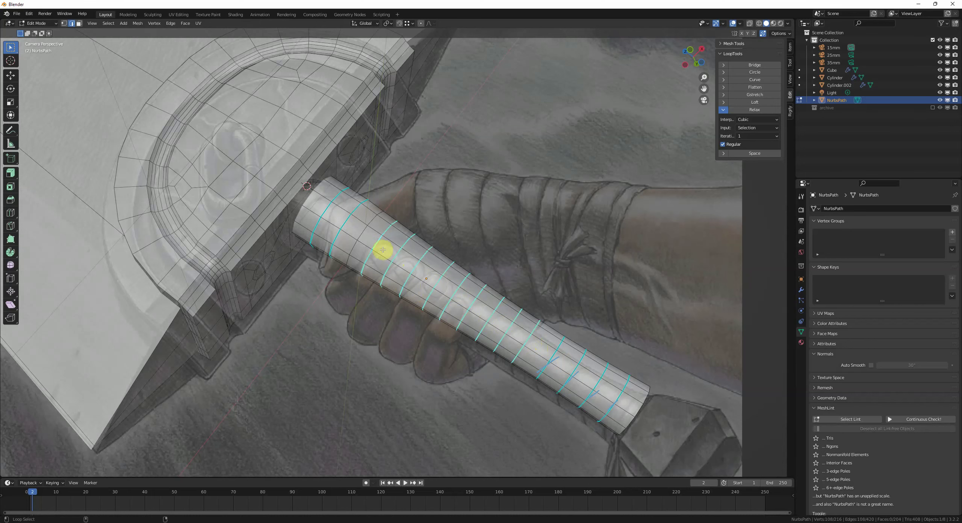
pyautogui.press('g')
pyautogui.press('g')
pyautogui.click(396, 252)
pyautogui.hotkey('alt', 'a')
pyautogui.keyDown('alt'); pyautogui.click(362, 239); pyautogui.keyUp('alt')
pyautogui.press('q')
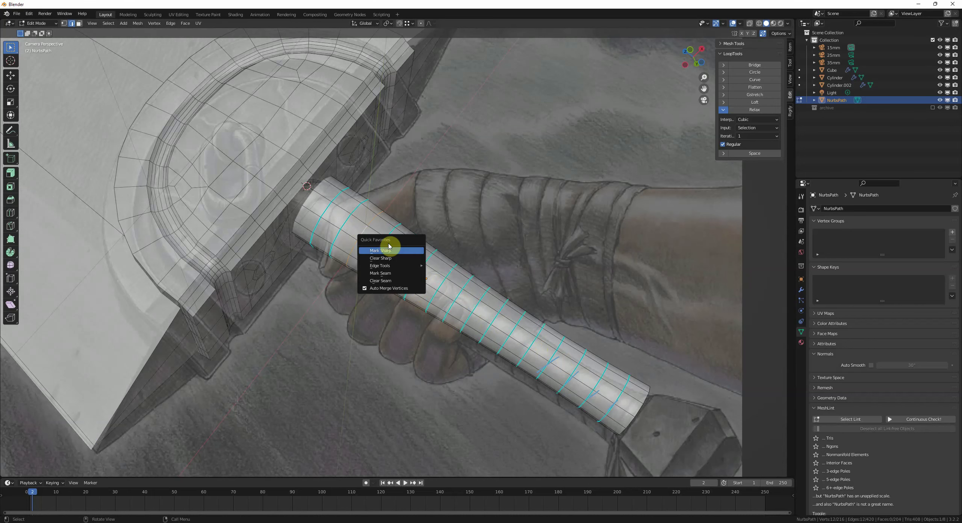
pyautogui.click(413, 251)
pyautogui.hotkey('alt', 'a')
# - Examine the sharp loops along the whole handle in a see-through view and return to the opaque display
pyautogui.scroll(-2, 431, 271)
pyautogui.keyDown('shift'); pyautogui.moveTo(462, 290); pyautogui.dragTo(379, 262, button='middle'); pyautogui.keyUp('shift')
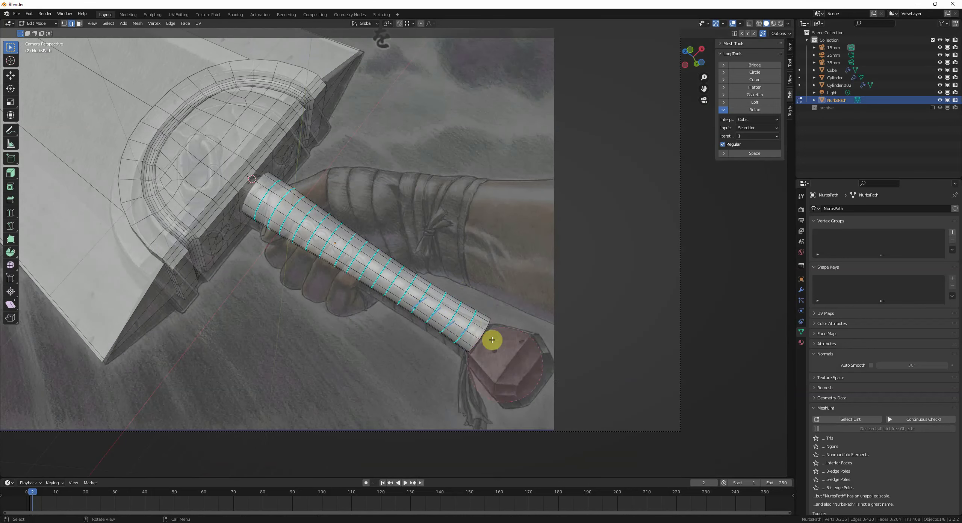
pyautogui.scroll(3, 380, 279)
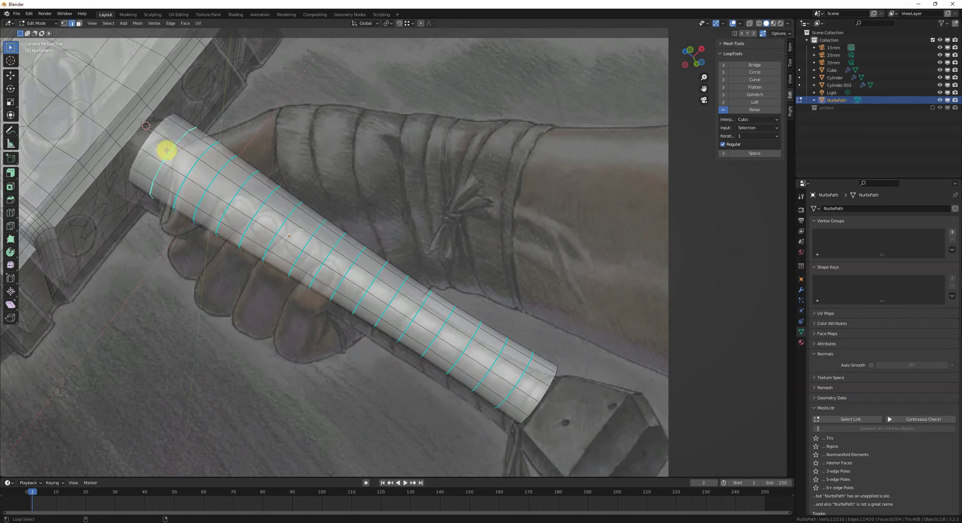
pyautogui.keyDown('alt'); pyautogui.keyDown('shift'); pyautogui.click(175, 167); pyautogui.keyUp('shift'); pyautogui.keyUp('alt')
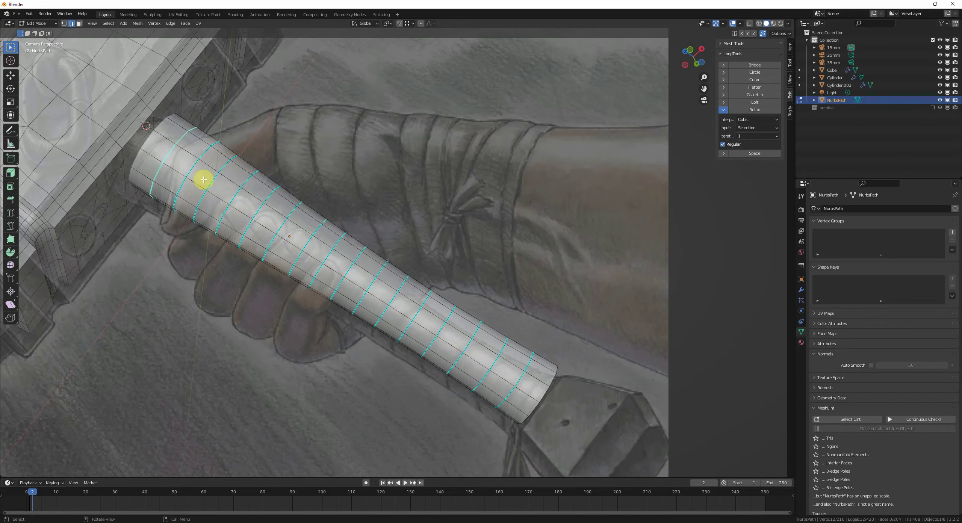
pyautogui.press('z')
pyautogui.press('4')
pyautogui.press('z')
pyautogui.click(326, 199)
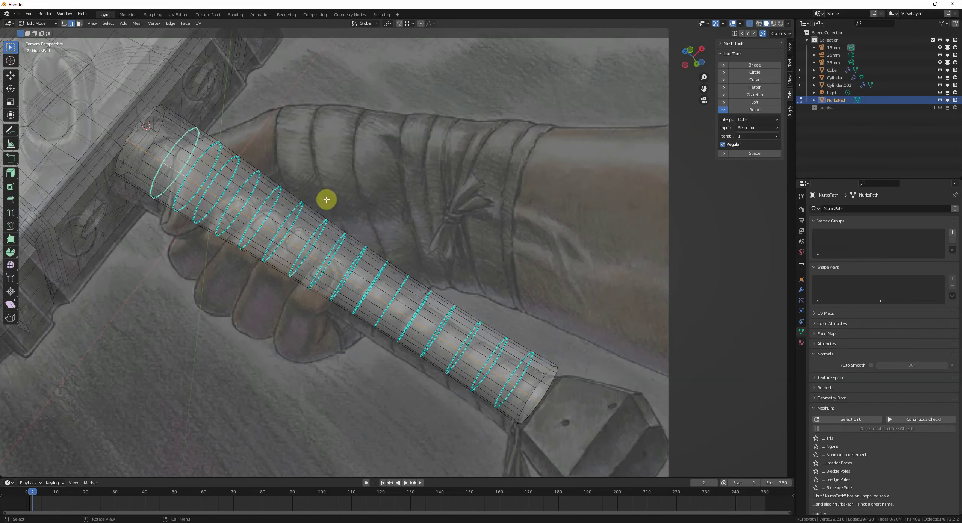
pyautogui.hotkey('alt', 'z')
# - Select all sharp handle edges by similar sharpness and bevel them 0.0177 m wide with 2 segments and a 0.195 shape
pyautogui.click(245, 185)
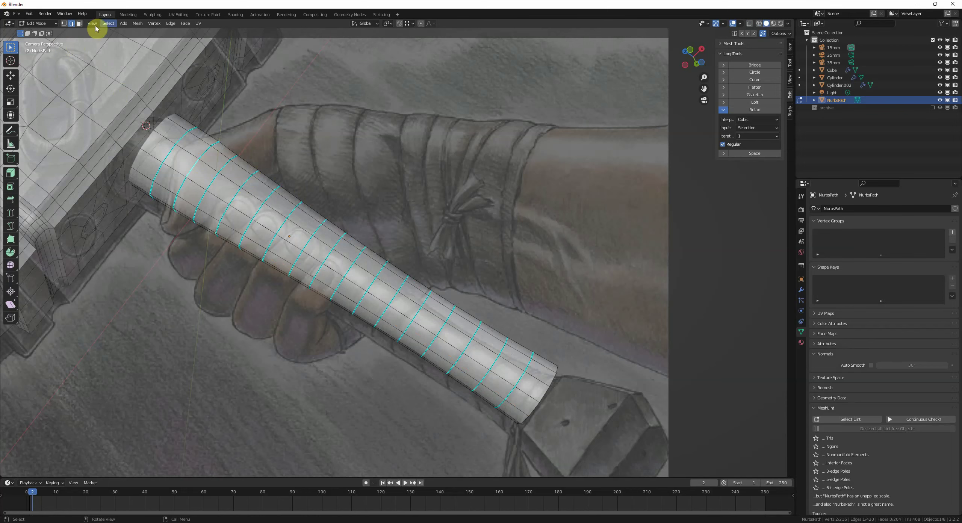
pyautogui.click(108, 22)
pyautogui.moveTo(128, 113)
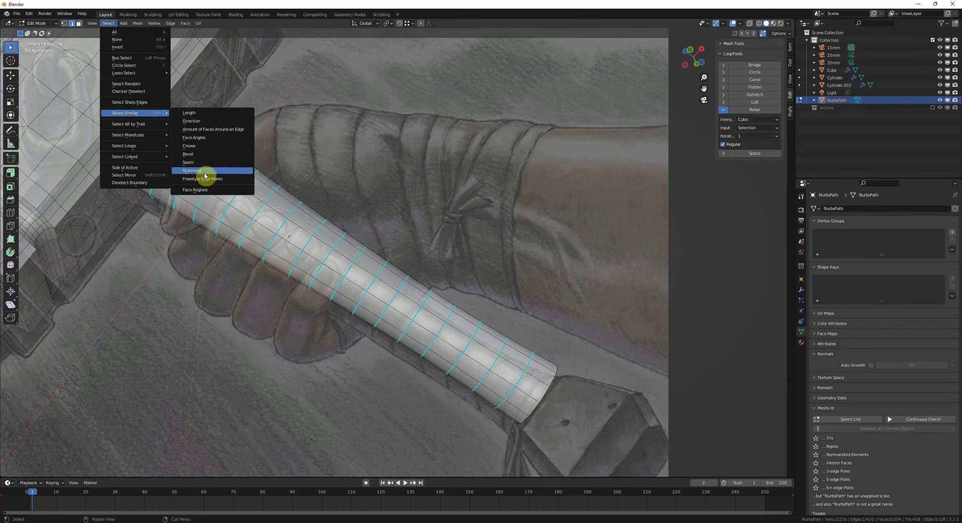
pyautogui.click(192, 171)
pyautogui.keyDown('shift'); pyautogui.moveTo(528, 344); pyautogui.dragTo(473, 293, button='middle'); pyautogui.keyUp('shift')
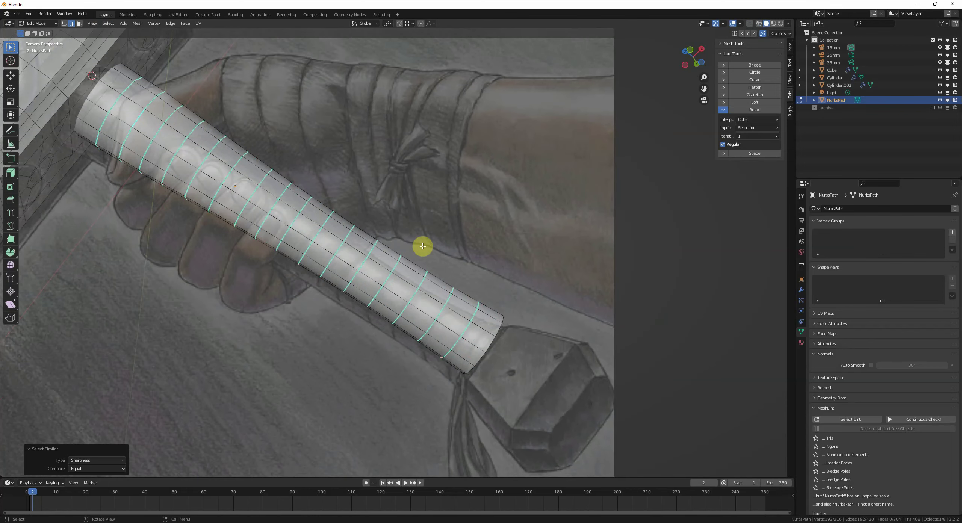
pyautogui.moveTo(423, 246); pyautogui.dragTo(422, 245, button='middle')
pyautogui.scroll(5, 558, 288)
pyautogui.keyDown('shift'); pyautogui.moveTo(593, 283); pyautogui.dragTo(453, 232, button='middle'); pyautogui.keyUp('shift')
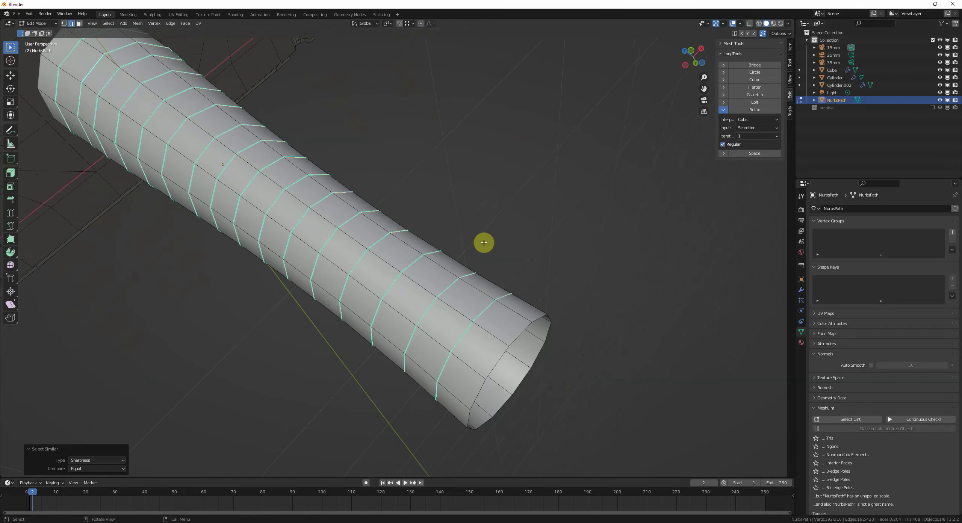
pyautogui.hotkey('ctrl', 'b')
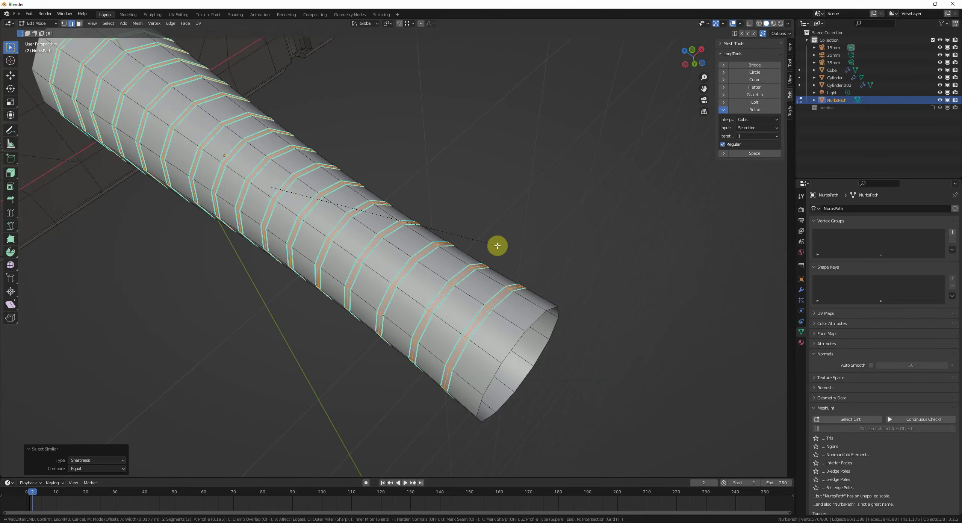
pyautogui.click(497, 245)
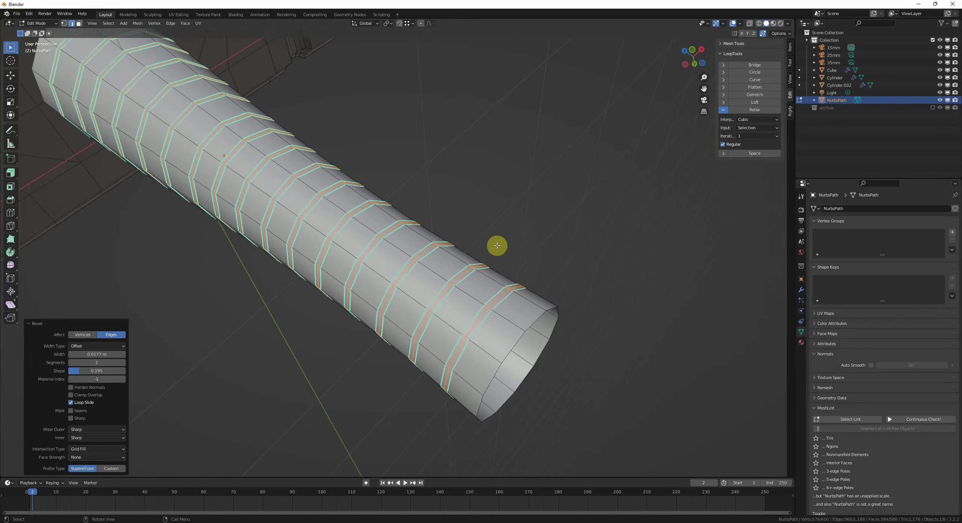
# - Scale down the middle loops of the first three bevelled bands from the pommel, the first to 0.918 and the third to 0.916
pyautogui.scroll(1, 496, 245)
pyautogui.keyDown('alt'); pyautogui.click(501, 333); pyautogui.keyUp('alt')
pyautogui.press('s')
pyautogui.click(593, 352)
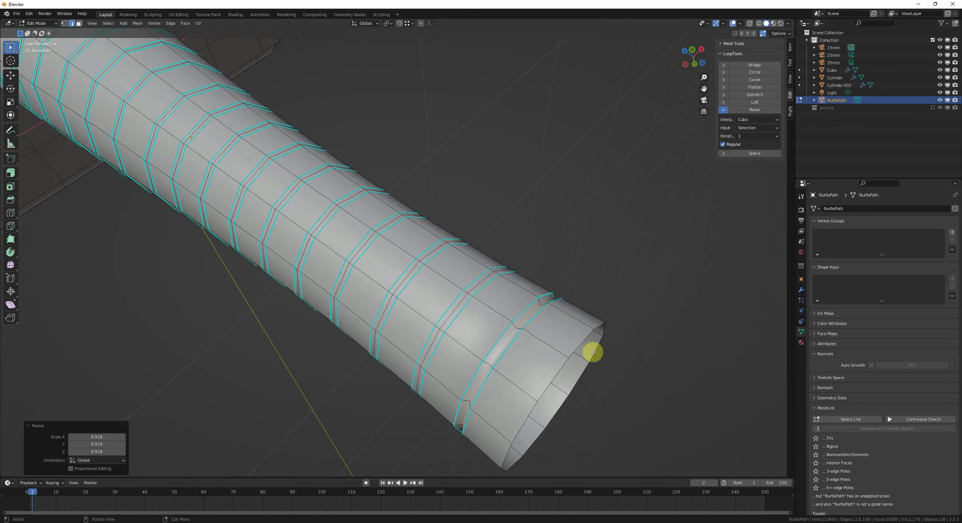
pyautogui.keyDown('alt'); pyautogui.click(454, 310); pyautogui.keyUp('alt')
pyautogui.press('s')
pyautogui.click(511, 315)
pyautogui.keyDown('alt'); pyautogui.click(406, 283); pyautogui.keyUp('alt')
pyautogui.press('s')
pyautogui.click(464, 295)
pyautogui.keyDown('shift'); pyautogui.moveTo(421, 268); pyautogui.dragTo(480, 306, button='middle'); pyautogui.keyUp('shift')
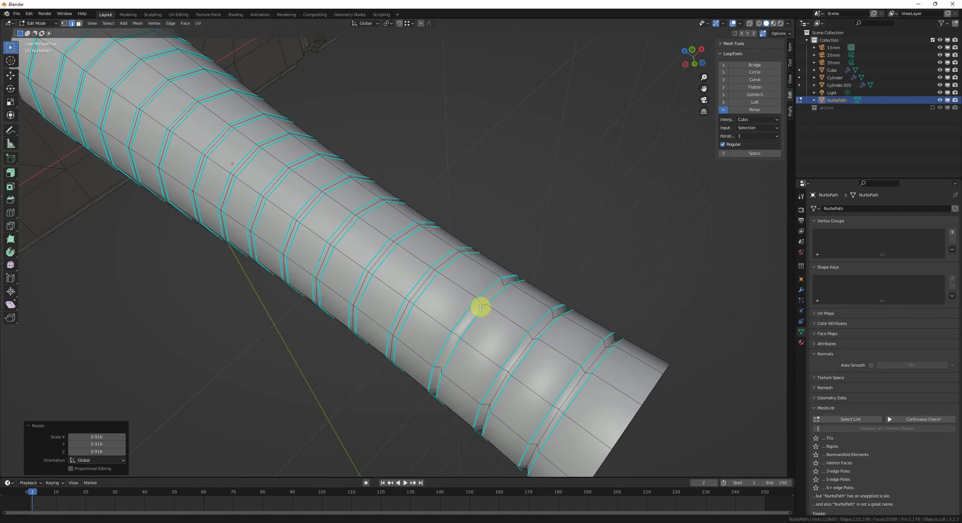
# - Scale down the middle loops of the fourth and fifth bevelled bands from the pommel into grooves
pyautogui.hscroll(-2, 481, 307)
pyautogui.keyDown('alt'); pyautogui.click(450, 292); pyautogui.keyUp('alt')
pyautogui.hotkey('shift', 'r')
pyautogui.keyDown('alt'); pyautogui.click(414, 260); pyautogui.keyUp('alt')
pyautogui.press('s')
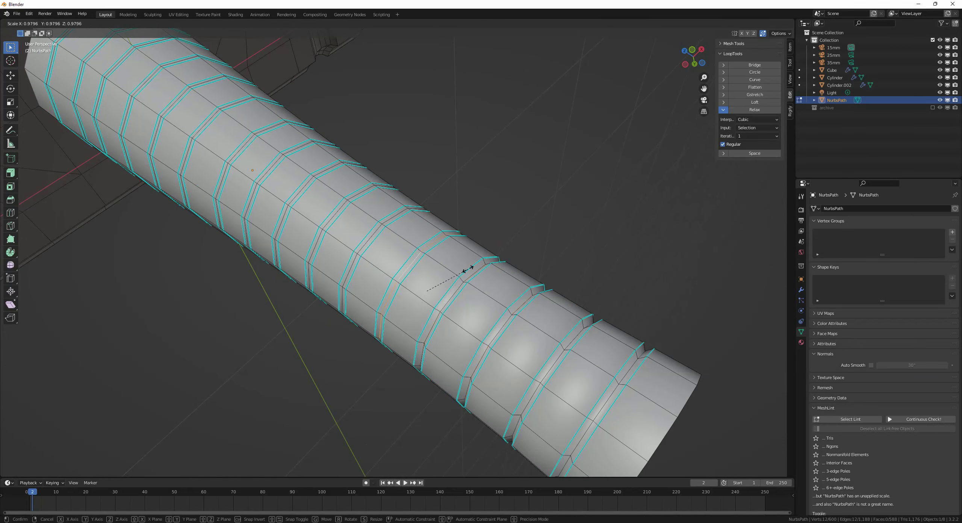
pyautogui.click(465, 271)
# - Scale down the middle loops of the sixth and seventh bevelled bands, the seventh to 0.905
pyautogui.keyDown('shift'); pyautogui.moveTo(444, 267); pyautogui.dragTo(560, 314, button='middle'); pyautogui.keyUp('shift')
pyautogui.keyDown('alt'); pyautogui.click(458, 275); pyautogui.keyUp('alt')
pyautogui.press('s')
pyautogui.click(512, 285)
pyautogui.keyDown('alt'); pyautogui.click(470, 284); pyautogui.keyUp('alt')
pyautogui.press('s')
pyautogui.click(501, 286)
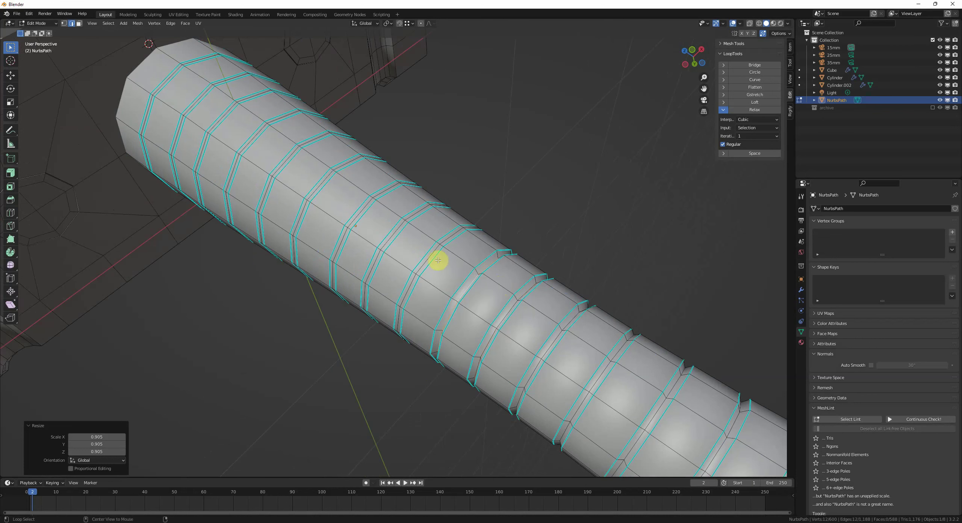
# - Scale down the middle loops of the eighth and ninth bevelled bands, the ninth to 0.899
pyautogui.keyDown('alt'); pyautogui.click(429, 270); pyautogui.keyUp('alt')
pyautogui.press('s')
pyautogui.click(469, 263)
pyautogui.keyDown('shift'); pyautogui.moveTo(468, 263); pyautogui.dragTo(539, 302, button='middle'); pyautogui.keyUp('shift')
pyautogui.keyDown('alt'); pyautogui.click(473, 280); pyautogui.keyUp('alt')
pyautogui.press('s')
pyautogui.click(516, 285)
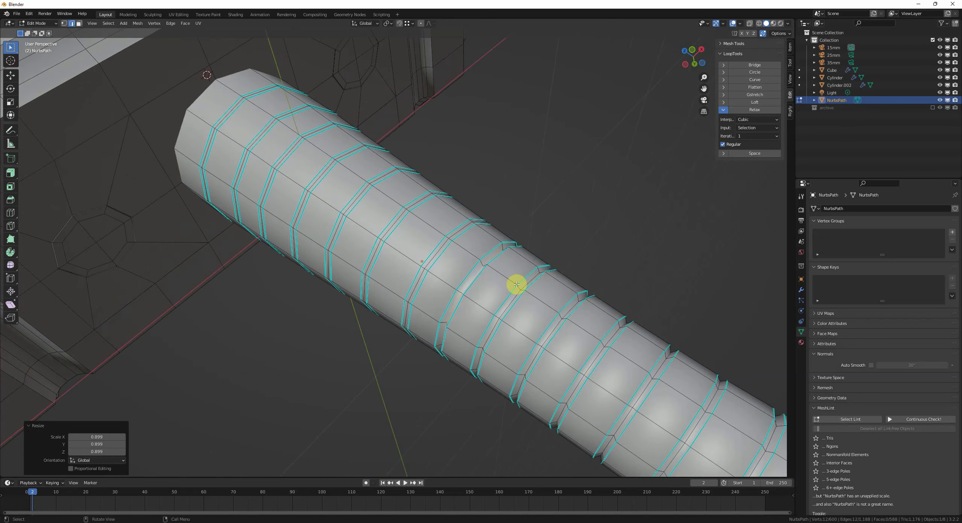
# - Scale down the middle loops of the tenth and eleventh bevelled bands to form grooves
pyautogui.keyDown('alt'); pyautogui.click(440, 249); pyautogui.keyUp('alt')
pyautogui.press('s')
pyautogui.click(477, 260)
pyautogui.keyDown('shift'); pyautogui.moveTo(477, 260); pyautogui.dragTo(529, 307, button='middle'); pyautogui.keyUp('shift')
pyautogui.keyDown('alt'); pyautogui.click(462, 280); pyautogui.keyUp('alt')
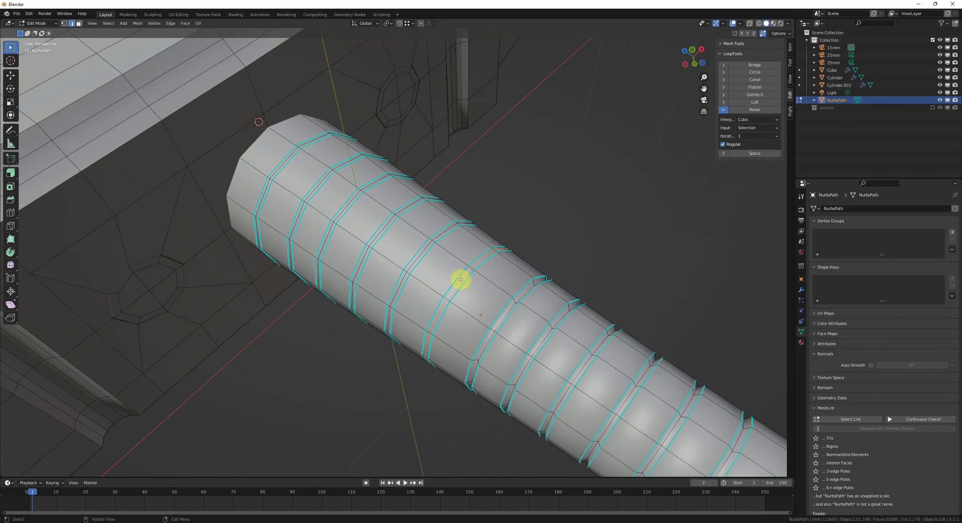
pyautogui.press('s')
pyautogui.click(511, 287)
# - Scale down the middle loops of the twelfth and thirteenth bevelled bands, the thirteenth to 0.917
pyautogui.keyDown('alt'); pyautogui.click(424, 252); pyautogui.keyUp('alt')
pyautogui.press('s')
pyautogui.click(457, 260)
pyautogui.press('s')
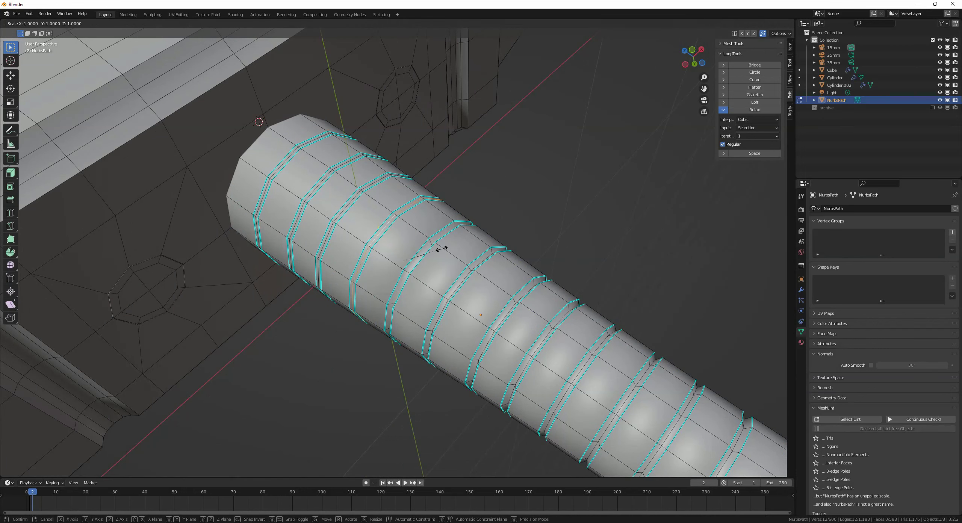
pyautogui.click(436, 249)
pyautogui.keyDown('shift'); pyautogui.moveTo(435, 249); pyautogui.dragTo(522, 318, button='middle'); pyautogui.keyUp('shift')
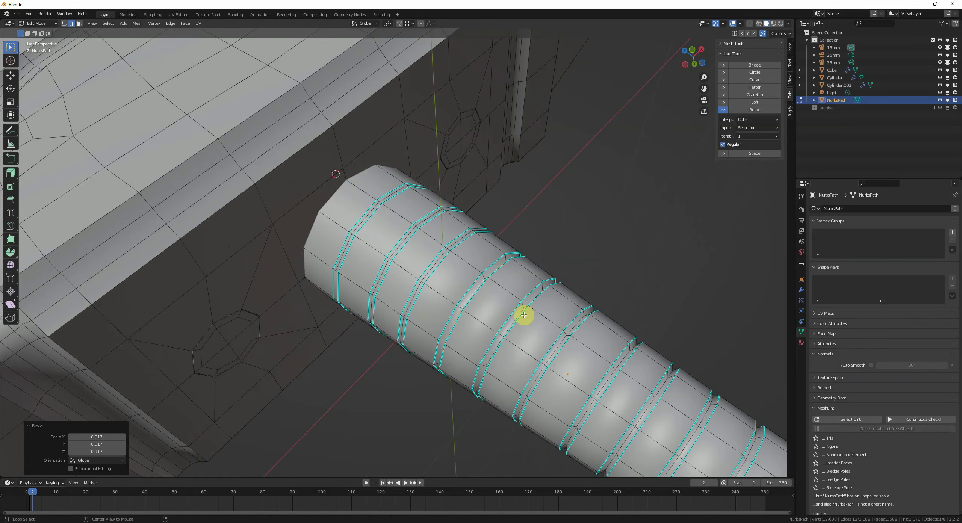
# - Scale down the middle loops of the remaining bevelled bands nearest the guard, the last to about 0.95
pyautogui.keyDown('alt'); pyautogui.click(422, 247); pyautogui.keyUp('alt')
pyautogui.press('s')
pyautogui.click(459, 251)
pyautogui.keyDown('alt'); pyautogui.click(373, 208); pyautogui.keyUp('alt')
pyautogui.press('s')
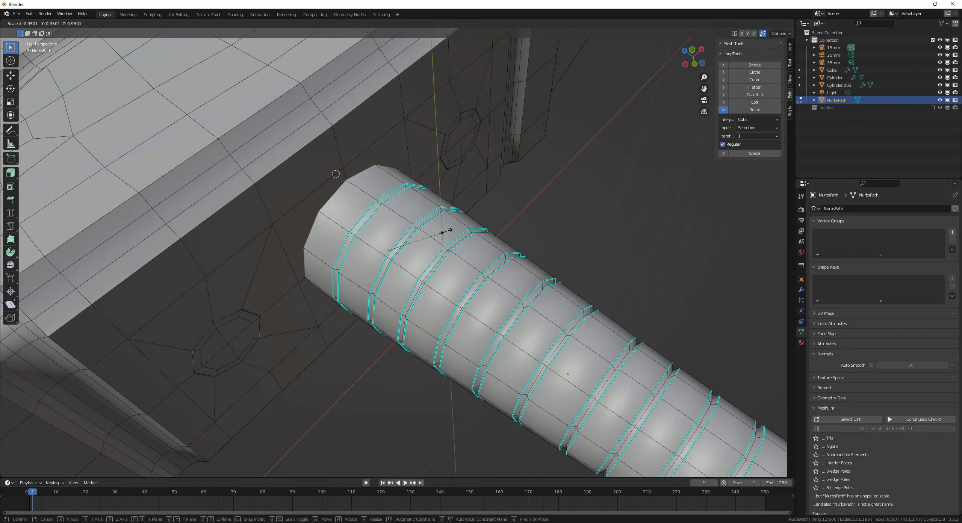
pyautogui.click(447, 231)
pyautogui.scroll(-2, 472, 288)
pyautogui.moveTo(473, 288); pyautogui.dragTo(400, 255, button='middle')
pyautogui.hotkey('alt', 'a')
pyautogui.press('Tab')
pyautogui.press('Tab')
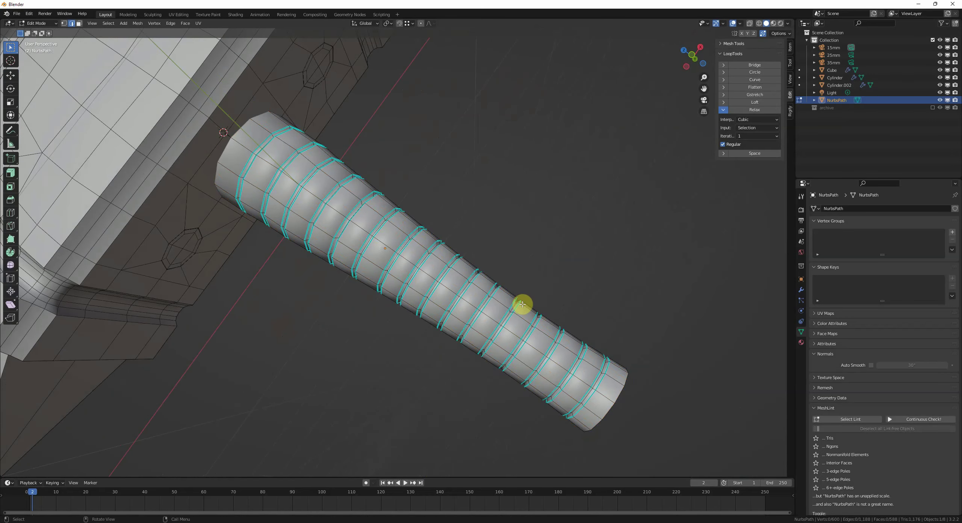
# - Clear the sharp marks from all edges of the handle
pyautogui.press('a')
pyautogui.press('q')
pyautogui.click(553, 302)
# - Examine the handle's groove shapes along its whole length, both as an object and as an editable mesh
pyautogui.hotkey('alt', 'a')
pyautogui.scroll(2, 498, 295)
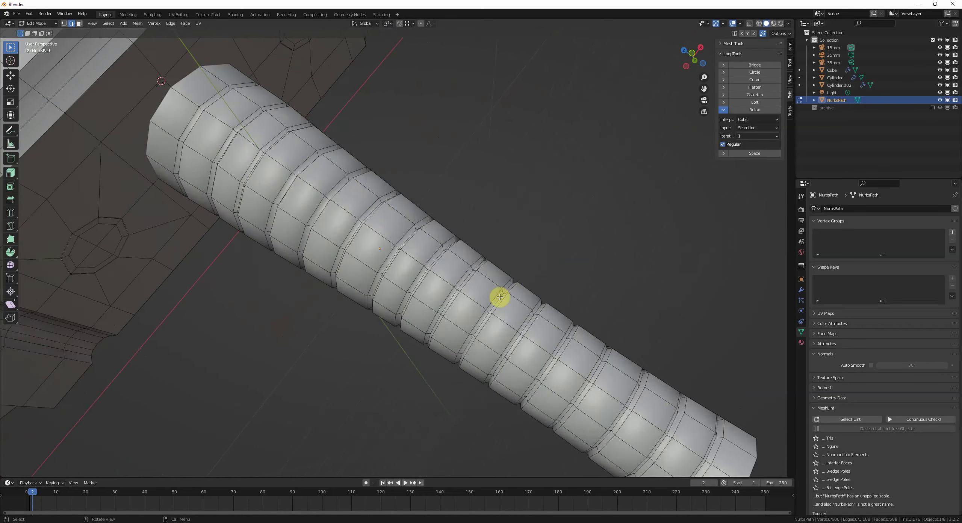
pyautogui.press('Tab')
pyautogui.scroll(-4, 498, 302)
pyautogui.moveTo(497, 303); pyautogui.dragTo(497, 304, button='middle')
pyautogui.scroll(6, 457, 250)
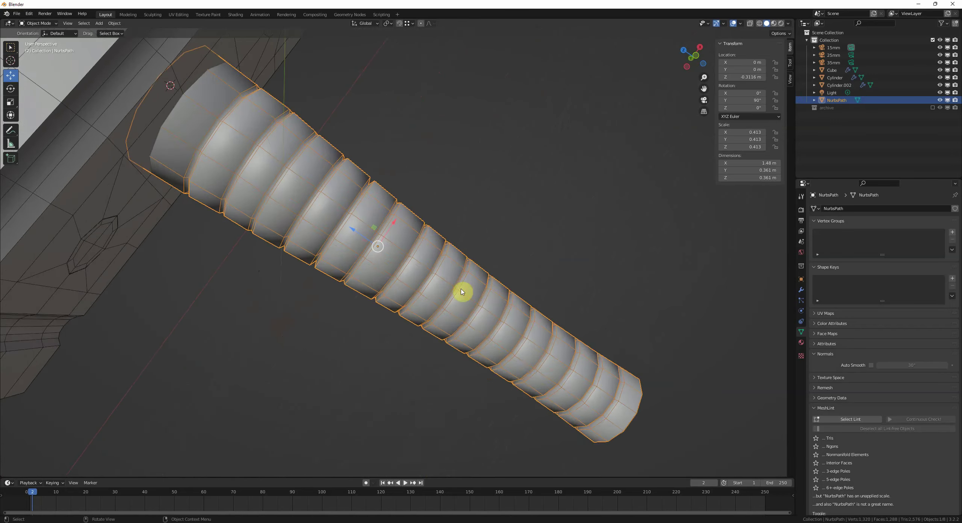
pyautogui.press('Tab')
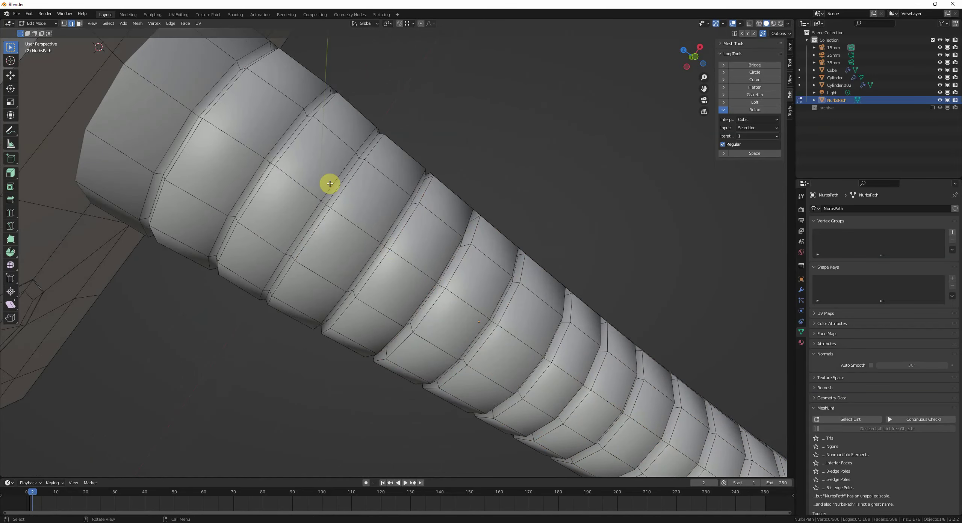
pyautogui.scroll(-5, 479, 286)
pyautogui.press('Tab')
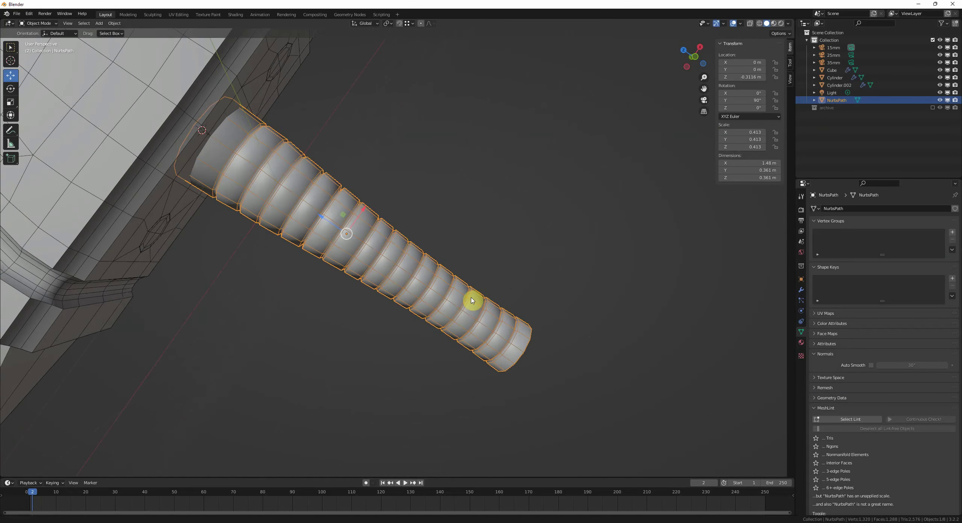
# - Snap the 3D cursor to the edge loop at the handle's pommel end, working in the camera view
pyautogui.hotkey('alt', 'a')
pyautogui.press('KP_0')
pyautogui.scroll(-1, 507, 291)
pyautogui.click(463, 312)
pyautogui.keyDown('shift'); pyautogui.moveTo(483, 328); pyautogui.dragTo(427, 285, button='middle'); pyautogui.keyUp('shift')
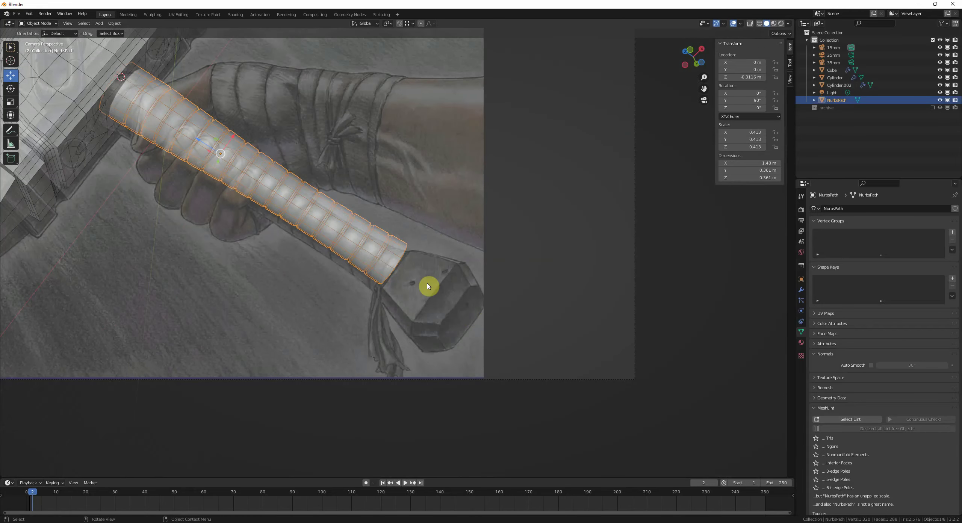
pyautogui.press('Tab')
pyautogui.keyDown('alt'); pyautogui.click(408, 270); pyautogui.keyUp('alt')
pyautogui.hotkey('shift', 's')
pyautogui.click(456, 316)
pyautogui.press('Tab')
pyautogui.keyDown('shift'); pyautogui.moveTo(533, 373); pyautogui.dragTo(478, 314, button='middle'); pyautogui.keyUp('shift')
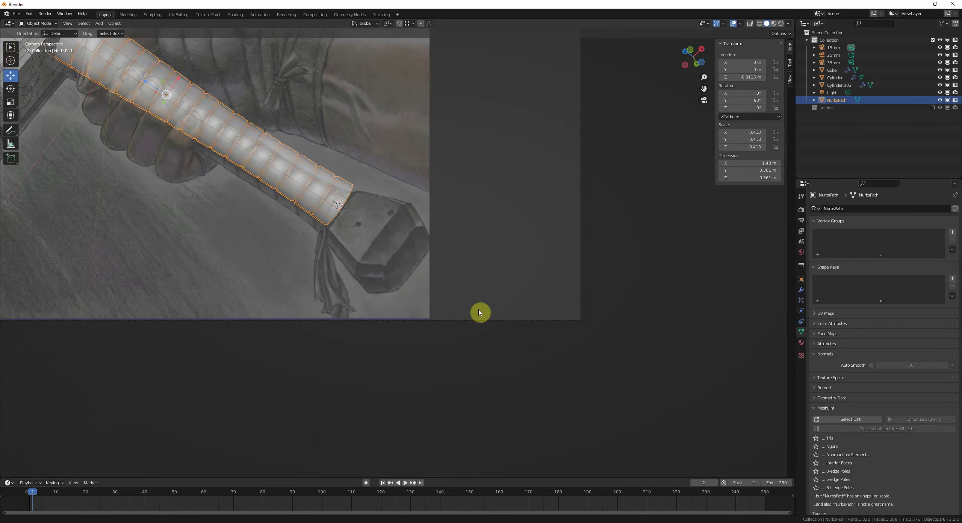
# - Add a cube at the 3D cursor for the pommel and scale it down to 0.108
pyautogui.hotkey('alt', 'a')
pyautogui.scroll(4, 456, 293)
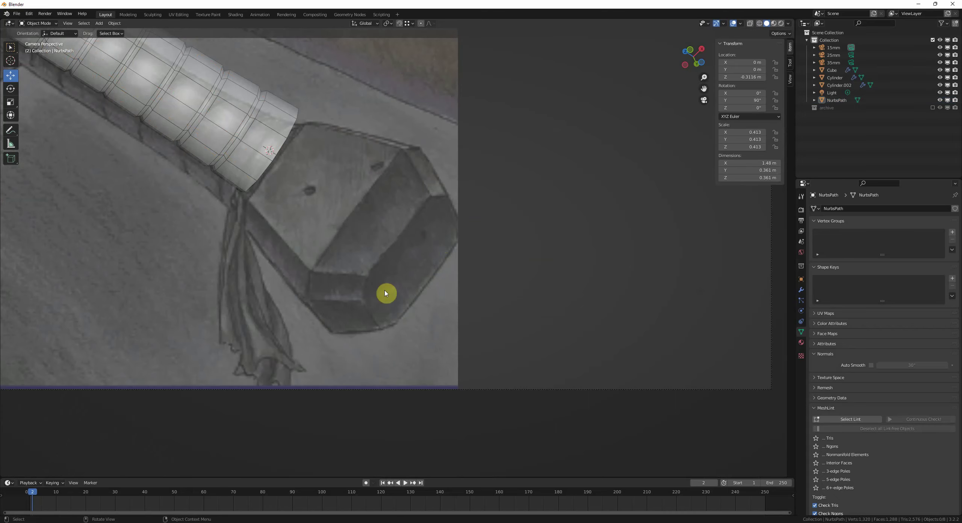
pyautogui.scroll(-3, 342, 266)
pyautogui.scroll(3, 361, 268)
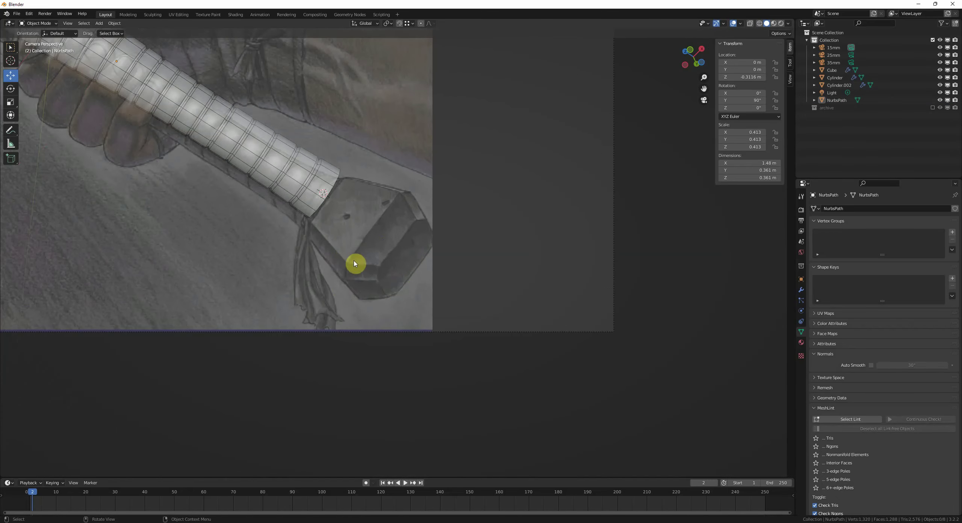
pyautogui.hotkey('shift', 'a')
pyautogui.moveTo(421, 256)
pyautogui.click(453, 259)
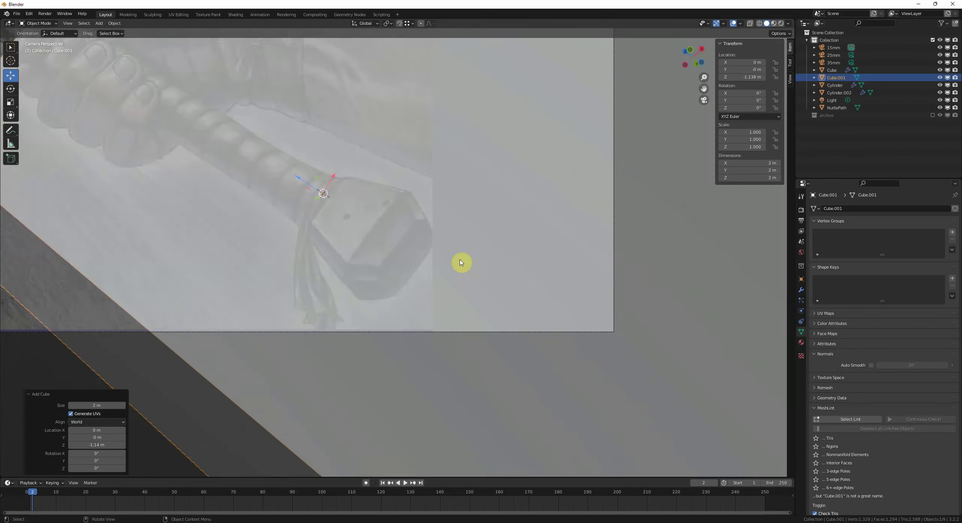
pyautogui.scroll(-3, 462, 262)
pyautogui.press('s')
pyautogui.click(394, 248)
pyautogui.scroll(3, 393, 248)
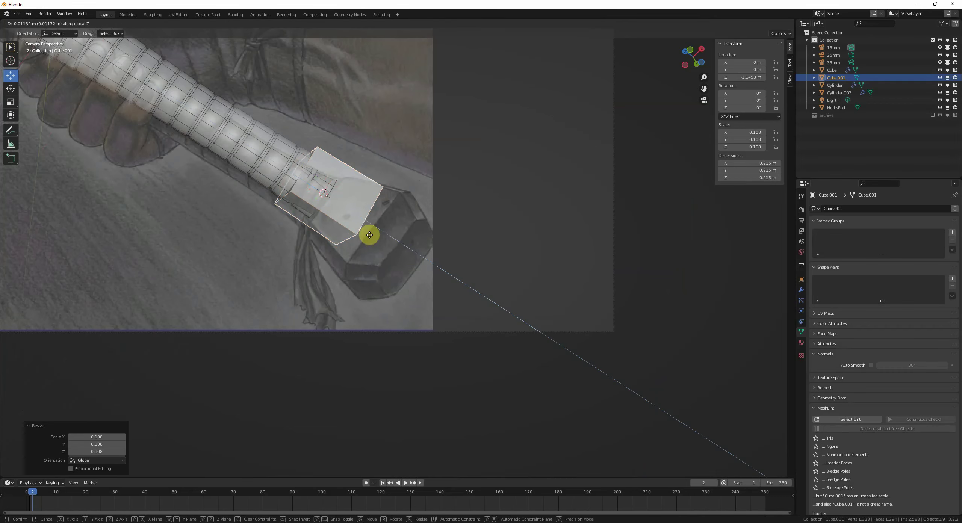
# - Move the pommel cube down the Z axis by about 0.105 m and enlarge it to an object scale of 0.121
pyautogui.press('g')
pyautogui.press('z')
pyautogui.click(397, 266)
pyautogui.scroll(3, 413, 286)
pyautogui.press('s')
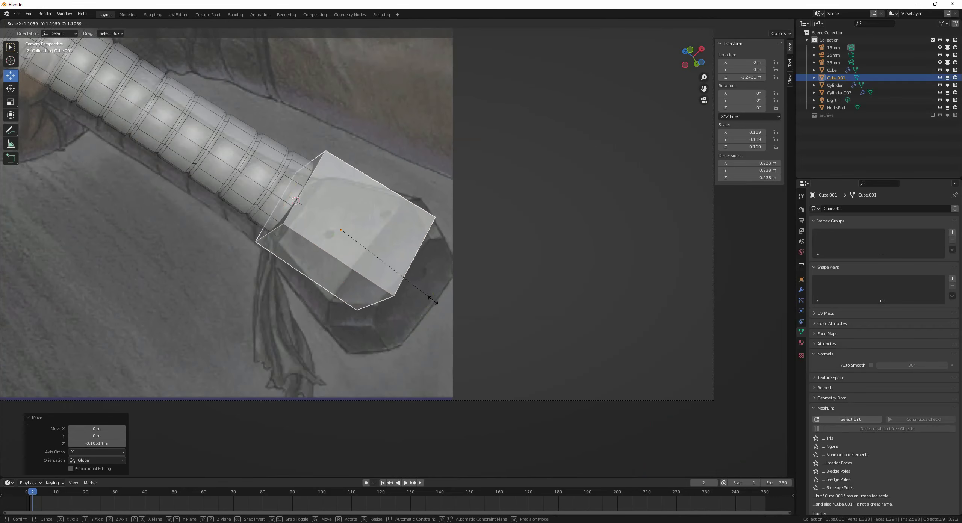
pyautogui.click(437, 301)
# - Scale the cube's handle-side face to 0.968 to fit the reference pommel
pyautogui.press('Tab')
pyautogui.press('3')
pyautogui.click(304, 199)
pyautogui.press('s')
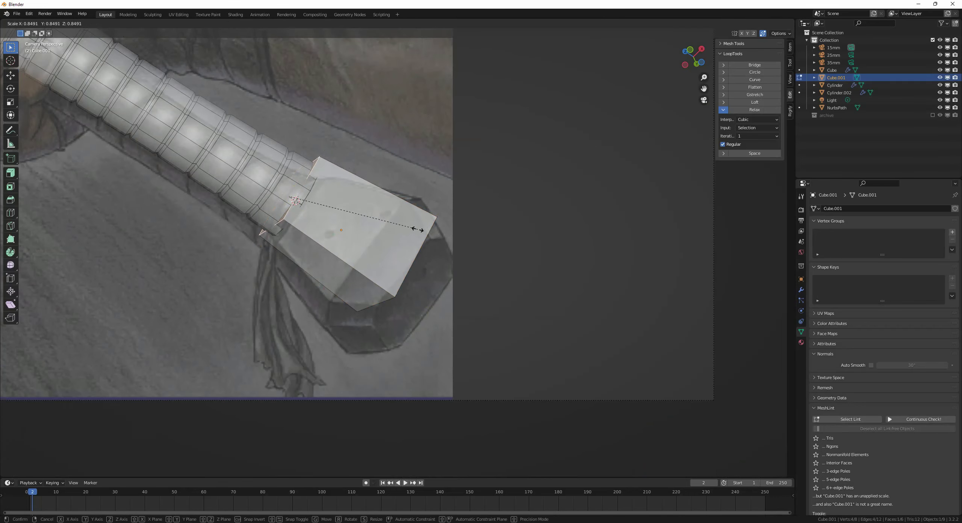
pyautogui.click(438, 230)
# - Scale up the cube's outer end face by 1.444 so the pommel flares away from the handle
pyautogui.click(308, 200)
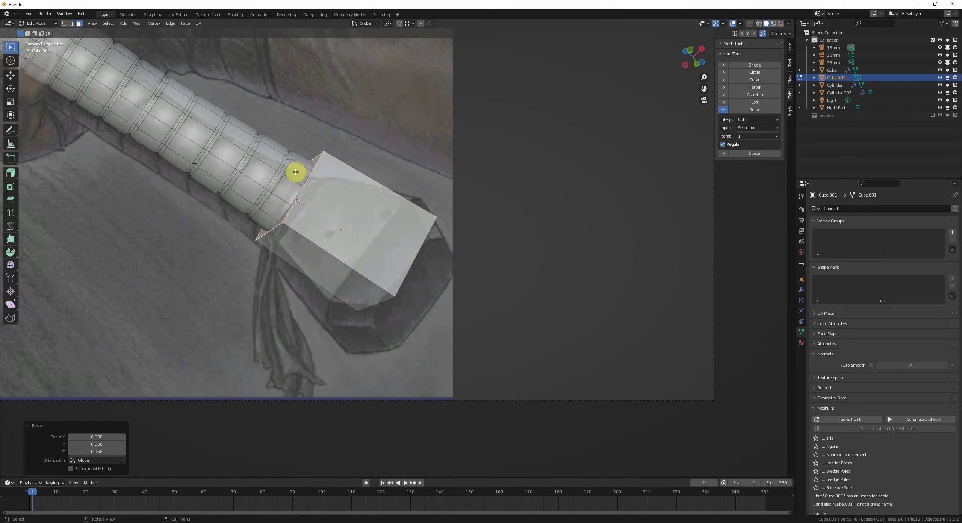
pyautogui.click(402, 263)
pyautogui.press('s')
pyautogui.click(425, 275)
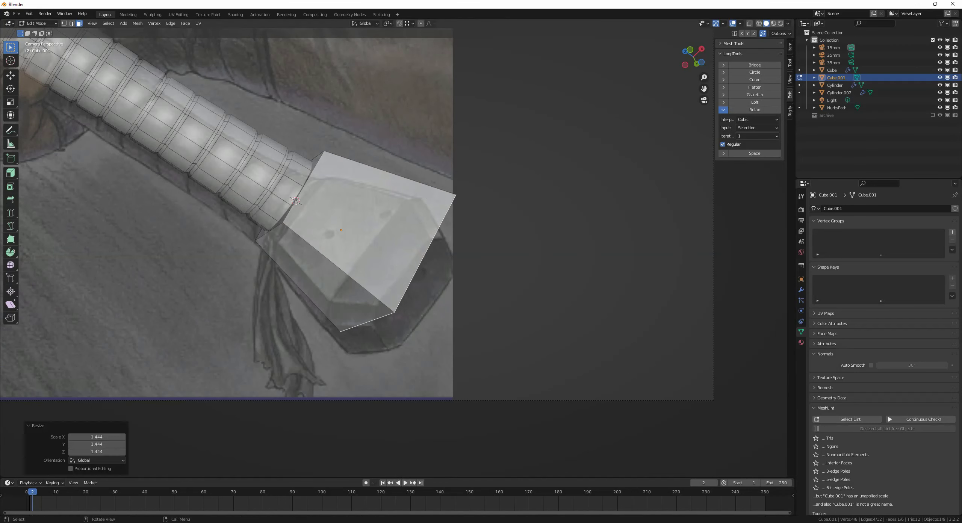
# - Move the outer end face down the Z axis by about 0.042 m, plus a further 0.0035 m
pyautogui.press('g')
pyautogui.press('z')
pyautogui.click(415, 277)
pyautogui.scroll(-1, 313, 268)
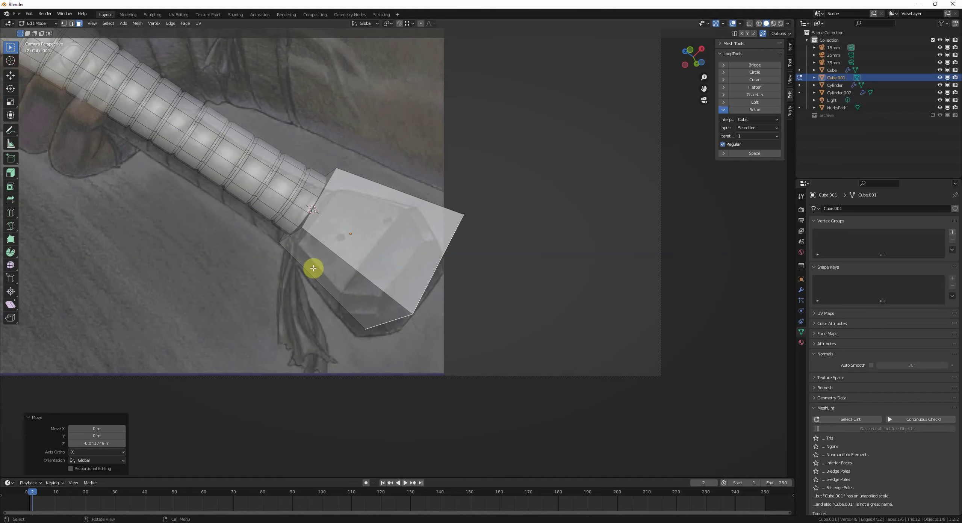
pyautogui.keyDown('shift'); pyautogui.moveTo(390, 227); pyautogui.dragTo(399, 244, button='middle'); pyautogui.keyUp('shift')
pyautogui.press('g')
pyautogui.press('z')
pyautogui.click(455, 296)
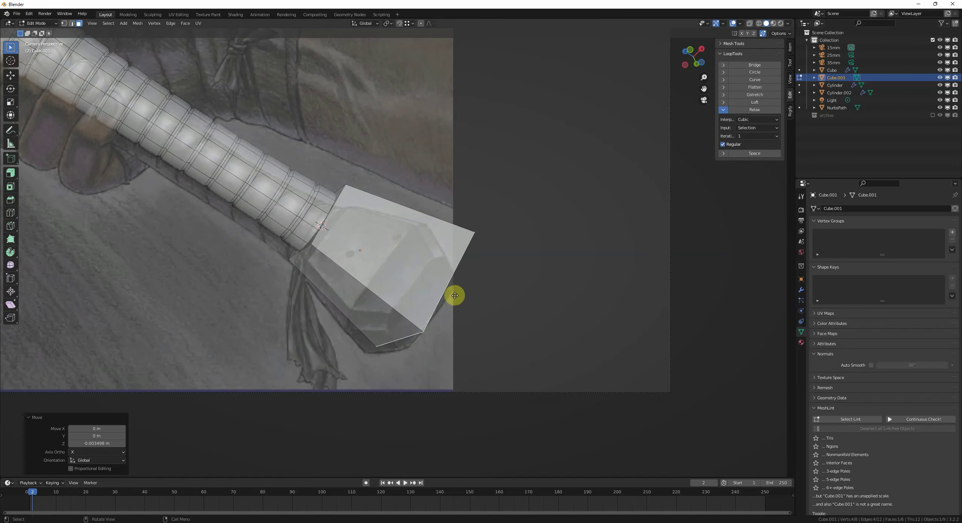
# - Scale up the pommel's handle-side face by about 1.03 so it surrounds the handle's end, and return to the camera view
pyautogui.click(389, 250)
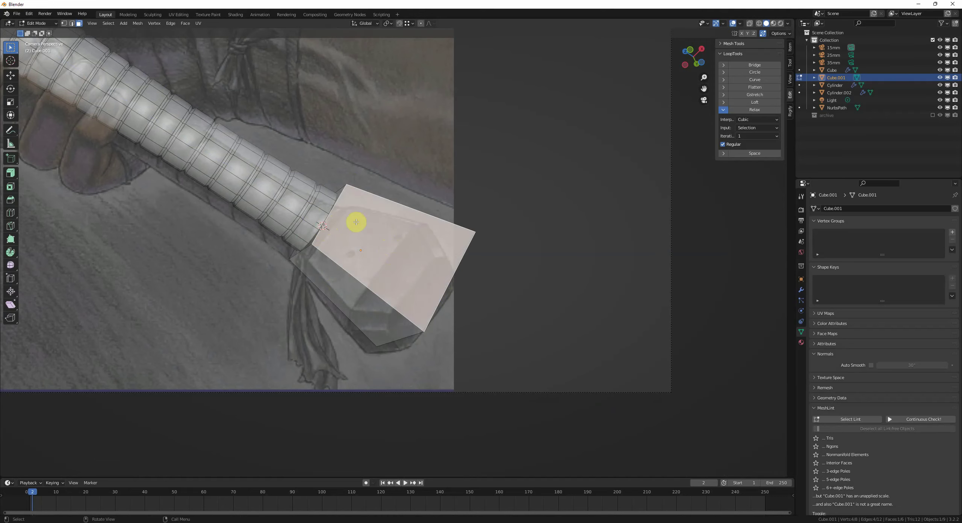
pyautogui.keyDown('shift'); pyautogui.moveTo(383, 267); pyautogui.dragTo(440, 345, button='middle'); pyautogui.keyUp('shift')
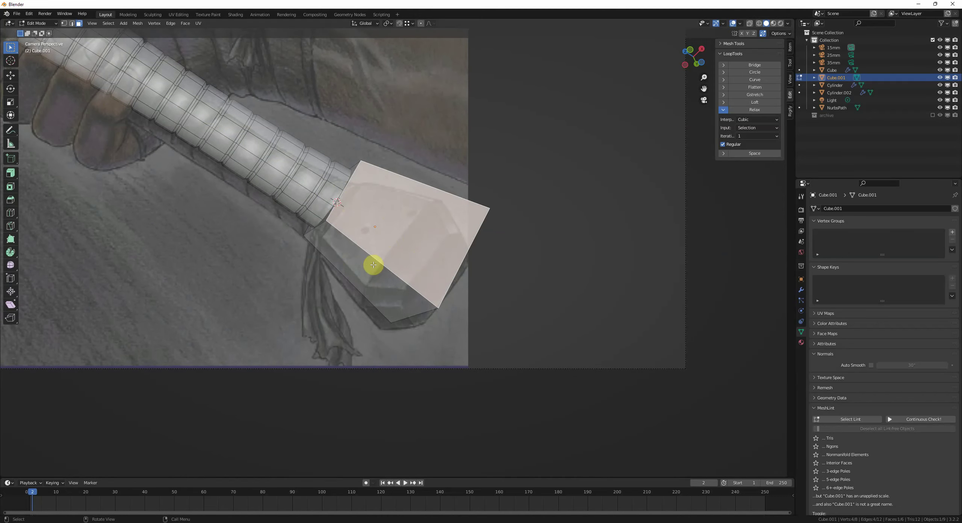
pyautogui.scroll(-2, 373, 265)
pyautogui.hotkey('alt', 'a')
pyautogui.click(424, 326)
pyautogui.press('s')
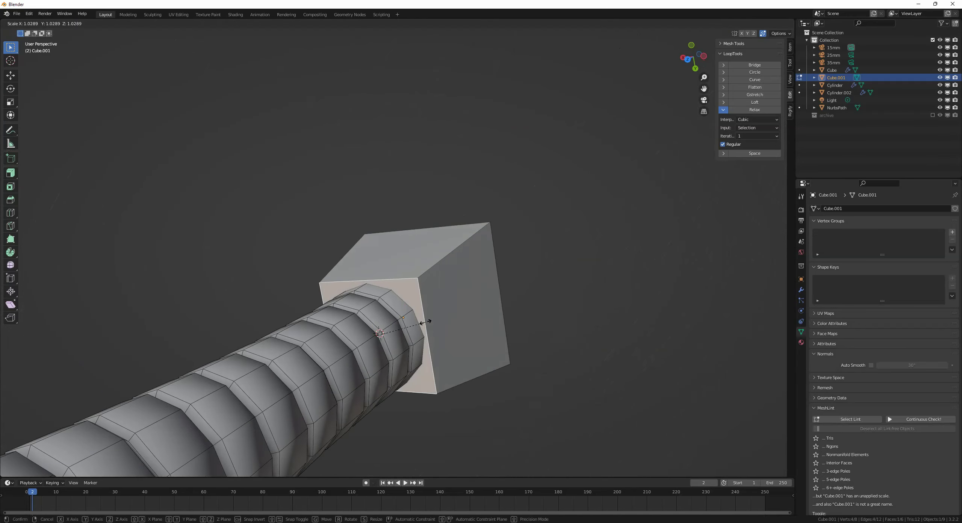
pyautogui.click(427, 322)
pyautogui.press('Tab')
pyautogui.press('KP_0')
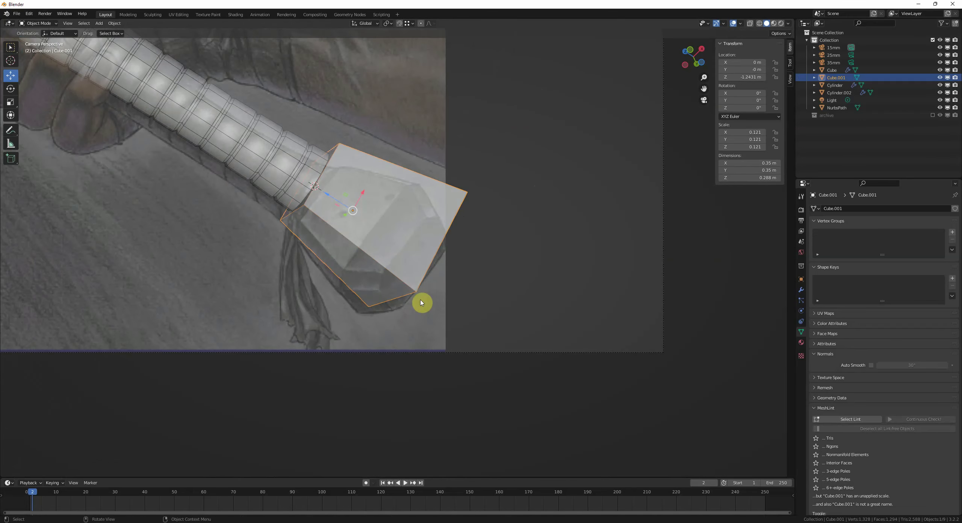
# - Add one loop cut around the pommel, slid towards its outer end with a factor of 0.448
pyautogui.press('Tab')
pyautogui.hotkey('ctrl', 'r')
pyautogui.click(383, 265)
pyautogui.click(406, 280)
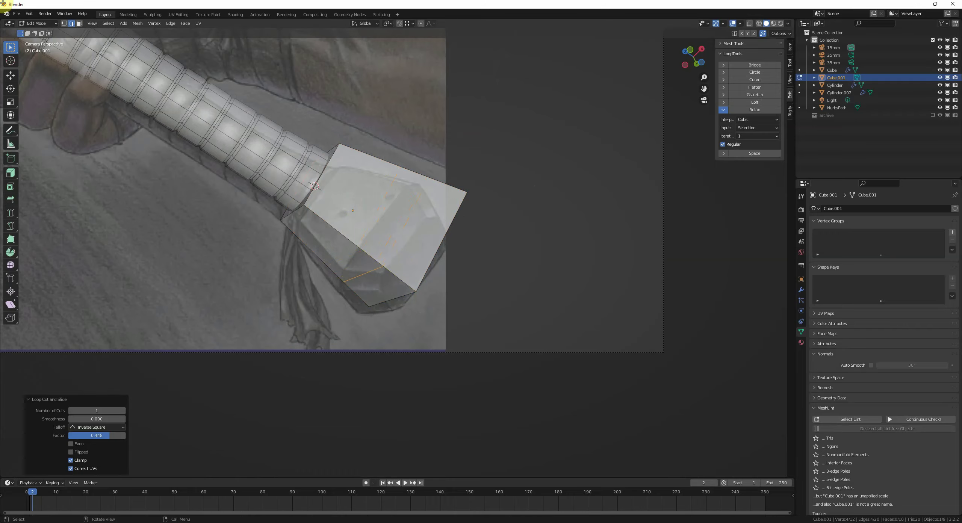
# - Scale down the pommel's outer end face to about 0.6 to form a tapered end
pyautogui.moveTo(410, 282); pyautogui.dragTo(485, 271, button='middle')
pyautogui.scroll(-5, 541, 260)
pyautogui.press('3')
pyautogui.click(538, 240)
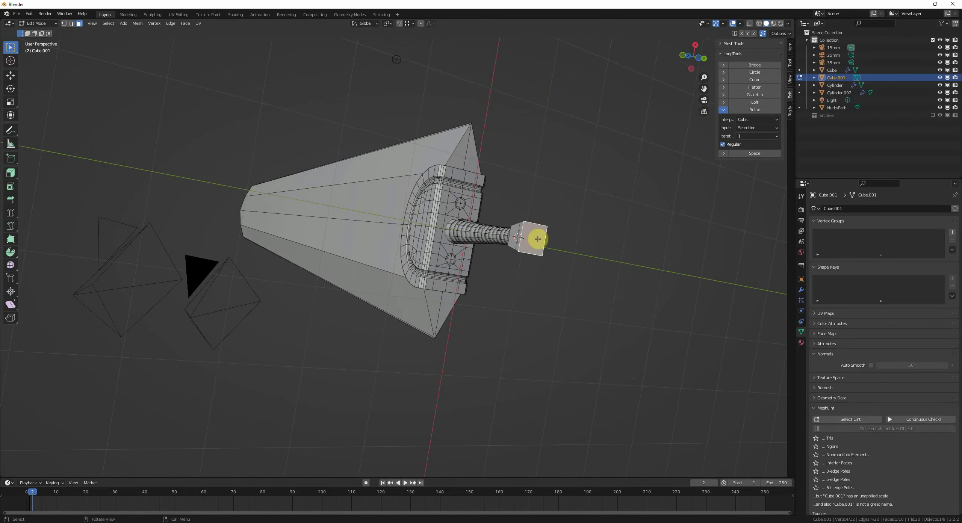
pyautogui.press('KP_0')
pyautogui.press('s')
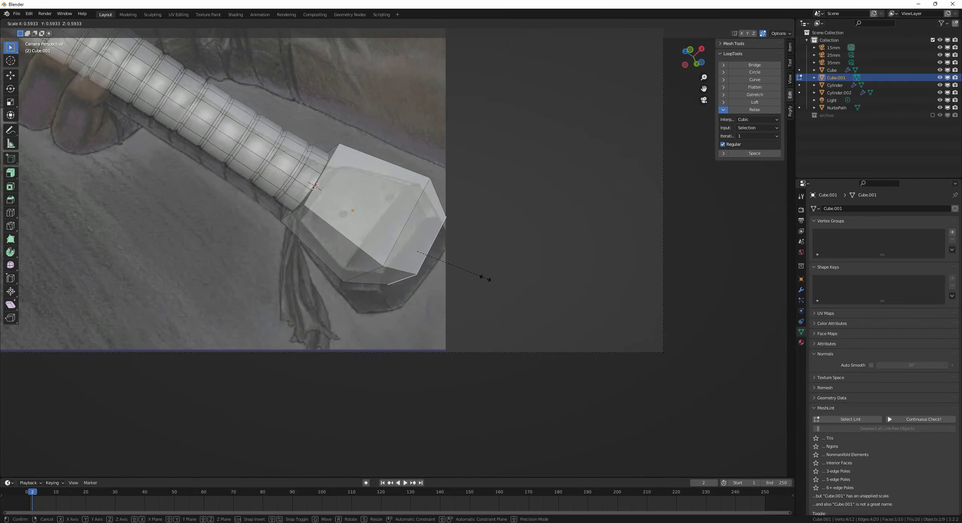
pyautogui.click(489, 279)
# - Fine-tune the pommel's widest edge loop by sliding it slightly and enlarging it by about 1.02 to match the reference
pyautogui.scroll(1, 487, 273)
pyautogui.keyDown('alt'); pyautogui.click(386, 266); pyautogui.keyUp('alt')
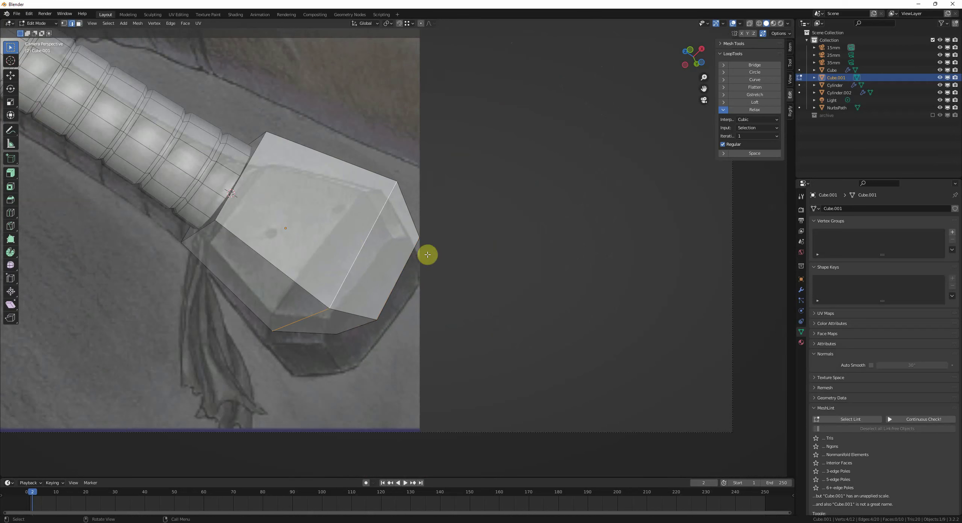
pyautogui.press('g')
pyautogui.press('g')
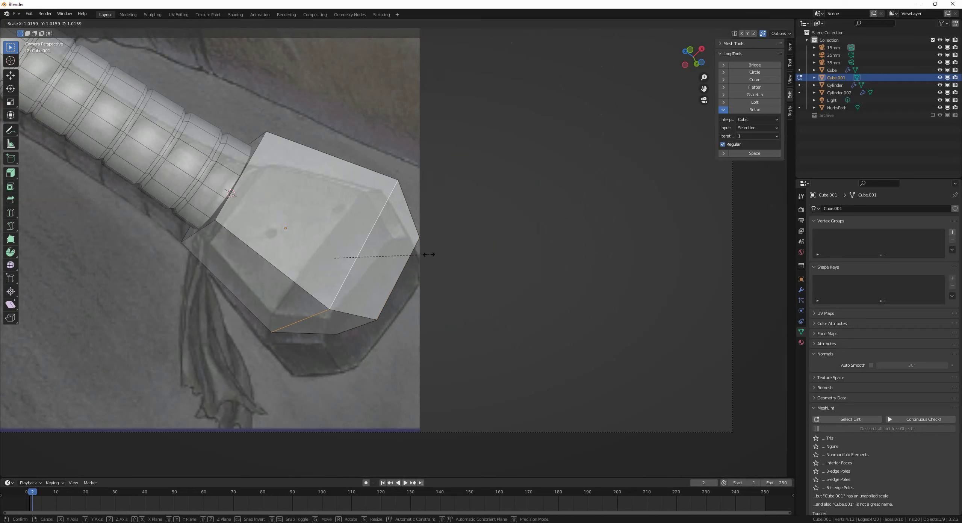
pyautogui.click(428, 254)
# - Select the pommel's lengthwise corner edges and apply the object's scale
pyautogui.hotkey('alt', 'z')
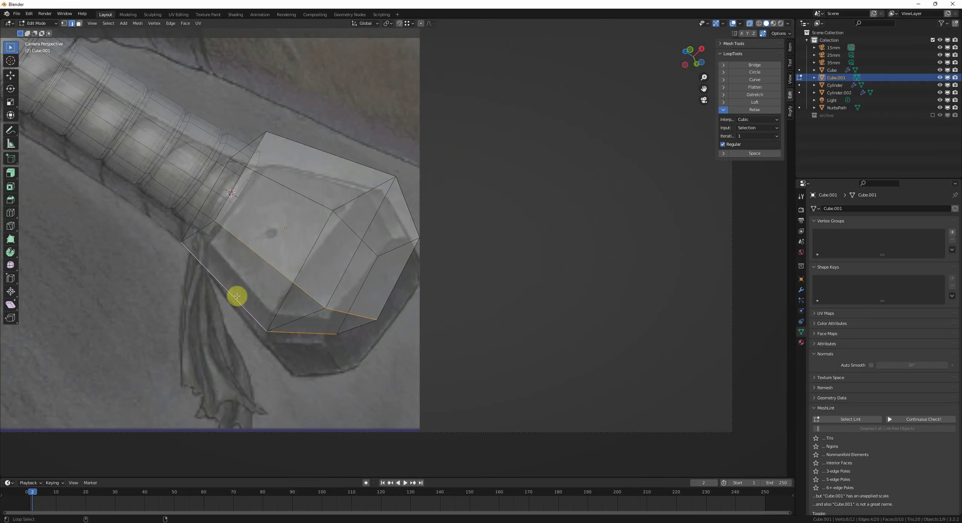
pyautogui.press('Tab')
pyautogui.hotkey('ctrl', 'a')
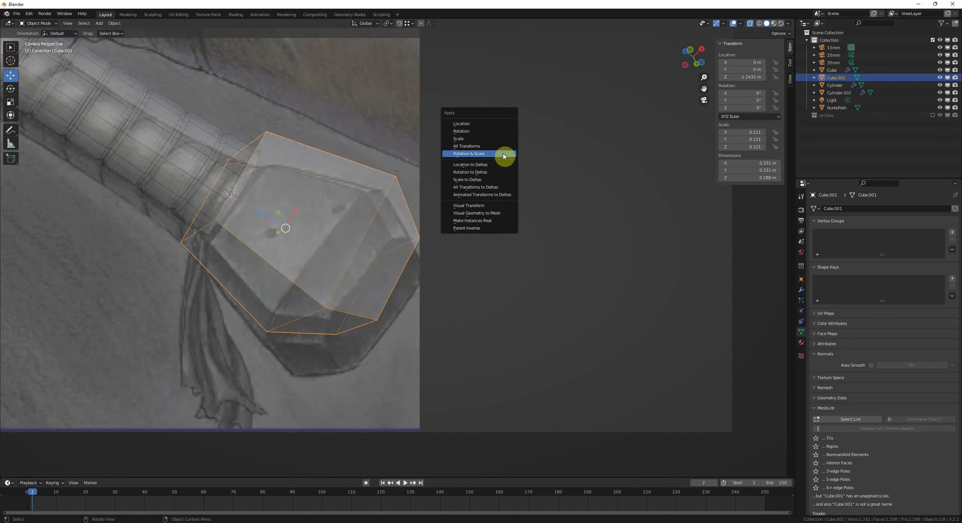
pyautogui.click(501, 141)
pyautogui.keyDown('shift'); pyautogui.moveTo(536, 164); pyautogui.dragTo(575, 165, button='middle'); pyautogui.keyUp('shift')
# - Bevel the pommel's lengthwise corner edges with two segments and a width of about 0.037 m
pyautogui.press('Tab')
pyautogui.hotkey('alt', 'z')
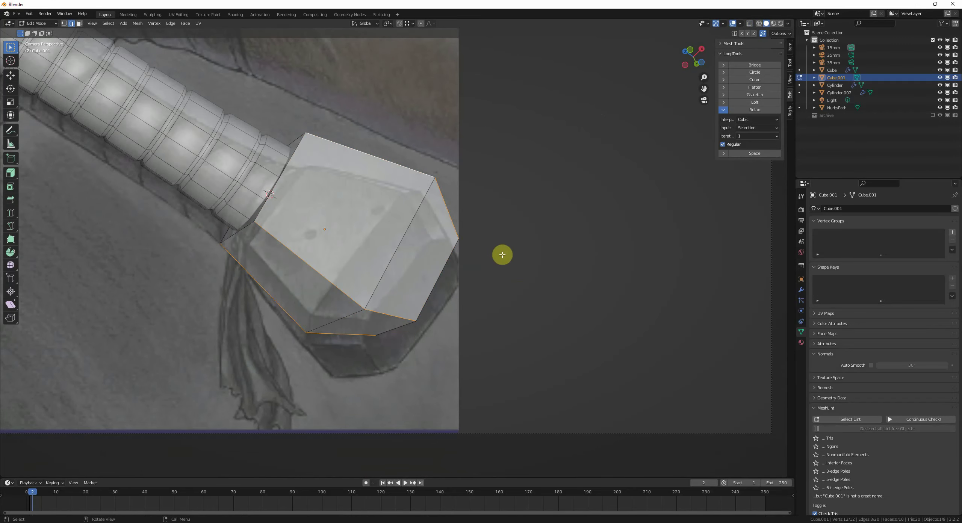
pyautogui.keyDown('ctrl'); pyautogui.moveTo(503, 255); pyautogui.dragTo(520, 259, button='middle'); pyautogui.keyUp('ctrl')
pyautogui.hotkey('ctrl', 'b')
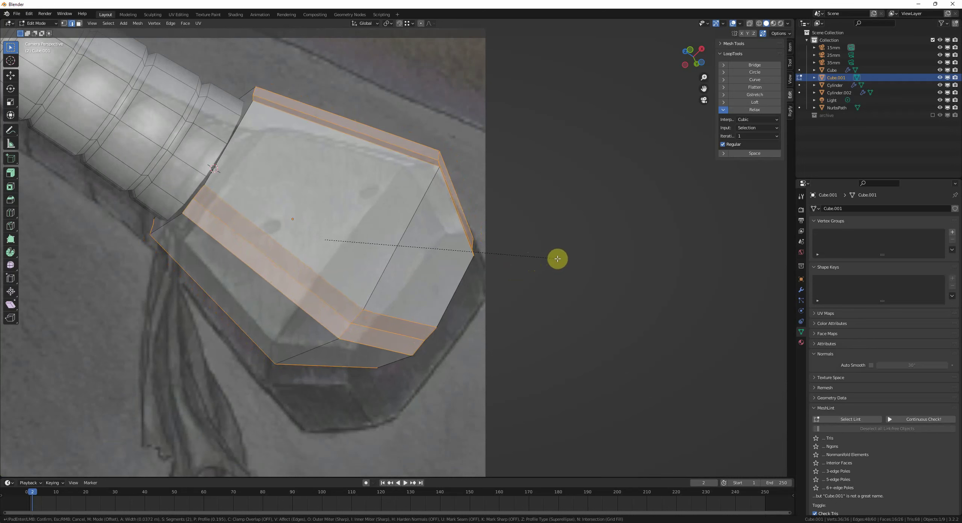
pyautogui.click(557, 259)
pyautogui.press('Tab')
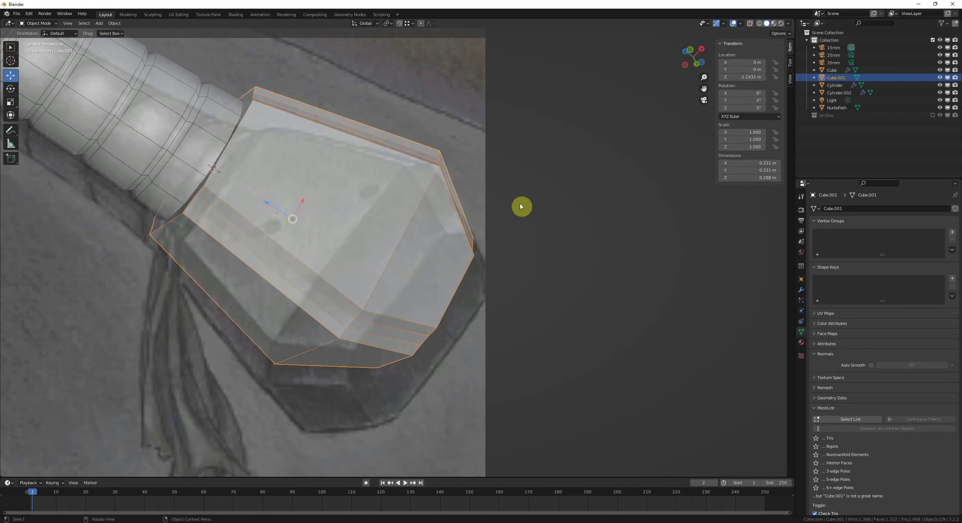
# - Shift the pommel aside temporarily to examine the corner facets of the reference pommel behind it
pyautogui.press('g')
pyautogui.rightClick(206, 253)
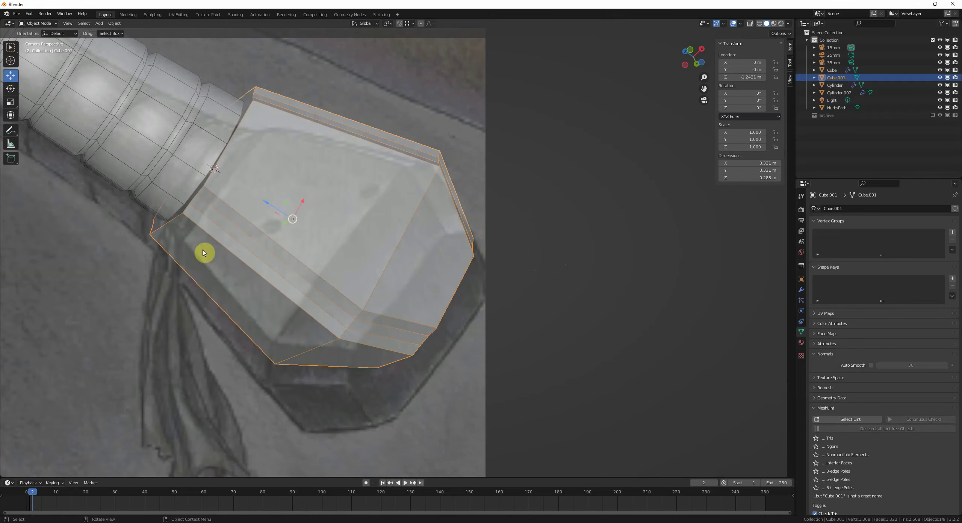
pyautogui.press('g')
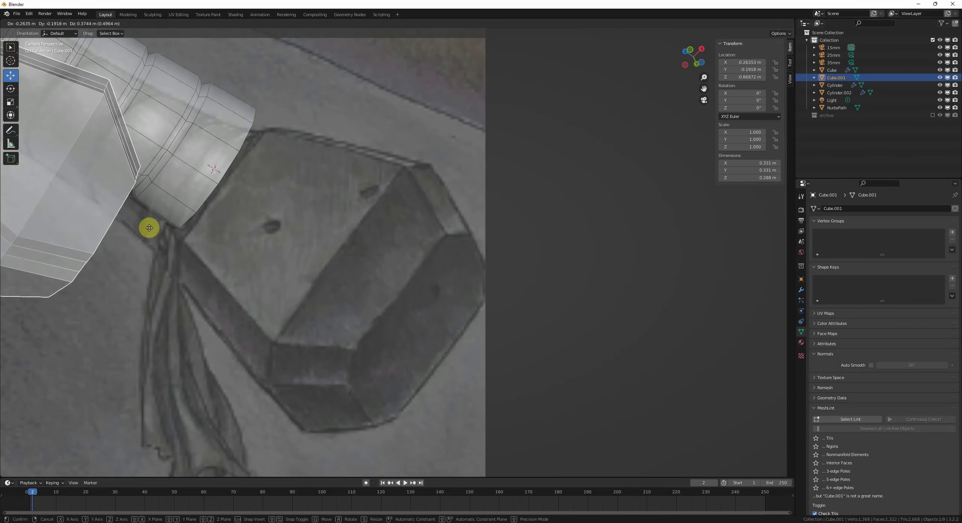
pyautogui.rightClick(98, 220)
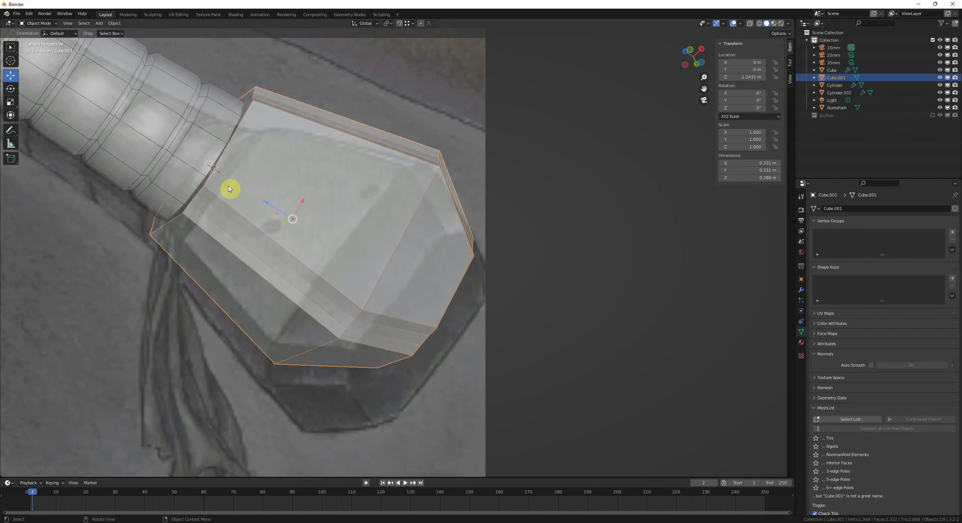
# - Inset the pommel's handle-side face by about 0.017 m and move it along Z toward the handle
pyautogui.scroll(5, 240, 139)
pyautogui.press('Tab')
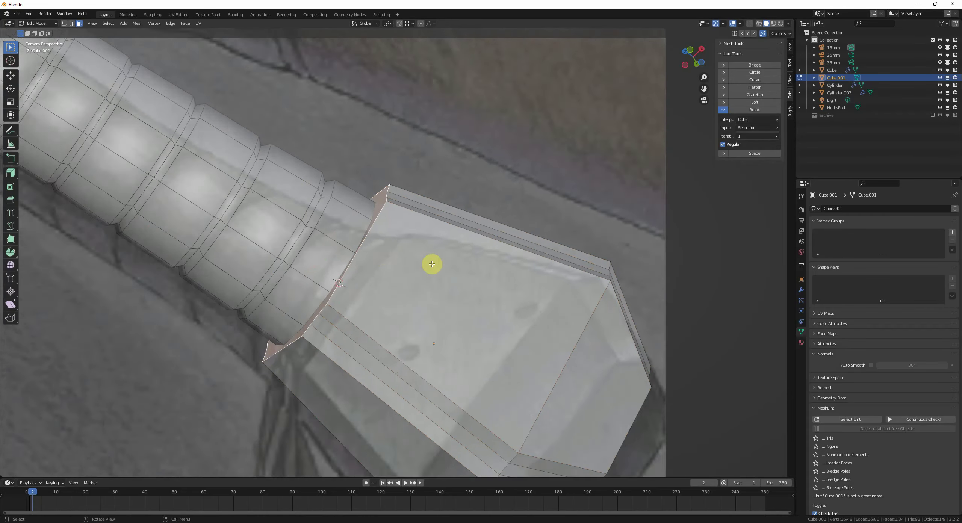
pyautogui.scroll(3, 433, 264)
pyautogui.press('i')
pyautogui.click(504, 289)
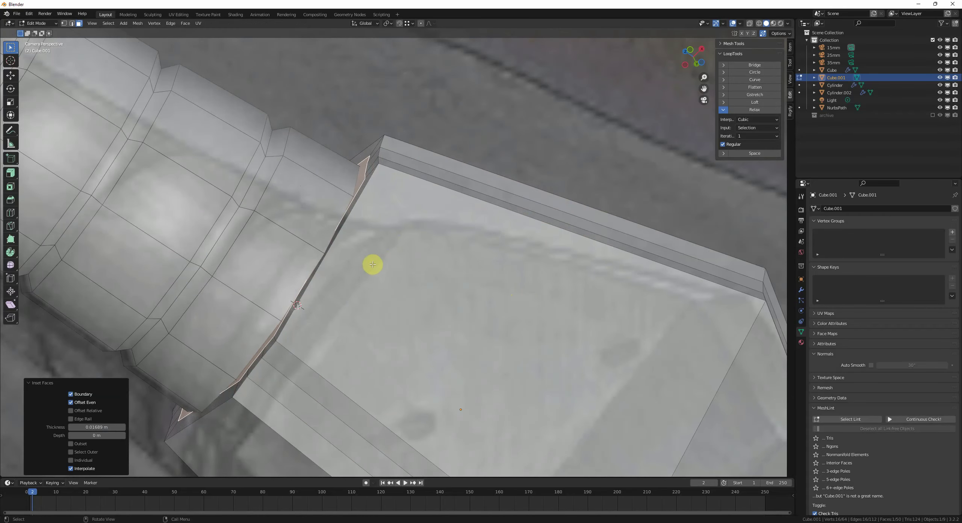
pyautogui.press('g')
pyautogui.press('z')
pyautogui.click(360, 260)
# - Rescale the raised inset face to form the pommel's collar, and leave the pommel deselected in Object Mode
pyautogui.press('Tab')
pyautogui.scroll(-3, 384, 277)
pyautogui.scroll(1, 388, 282)
pyautogui.press('Tab')
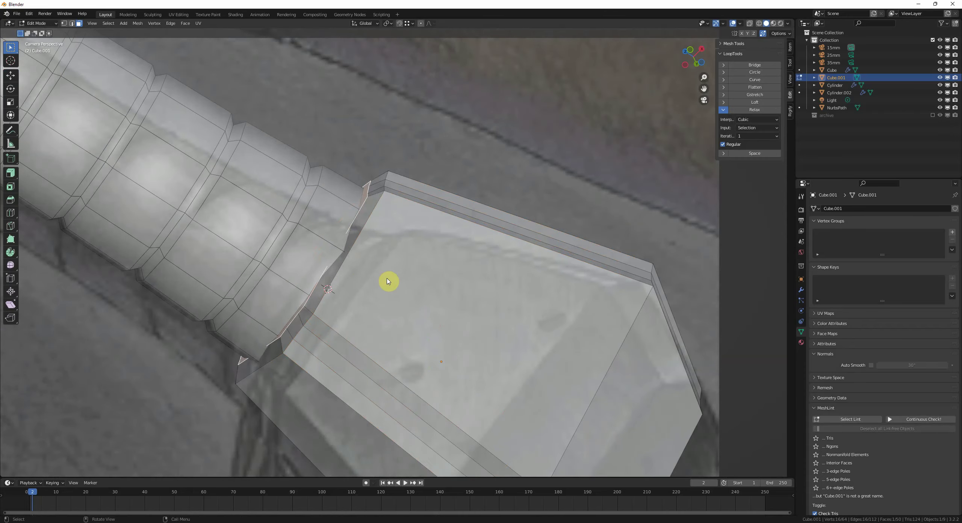
pyautogui.press('s')
pyautogui.click(427, 296)
pyautogui.press('Tab')
pyautogui.hotkey('alt', 'a')
pyautogui.scroll(-3, 355, 213)
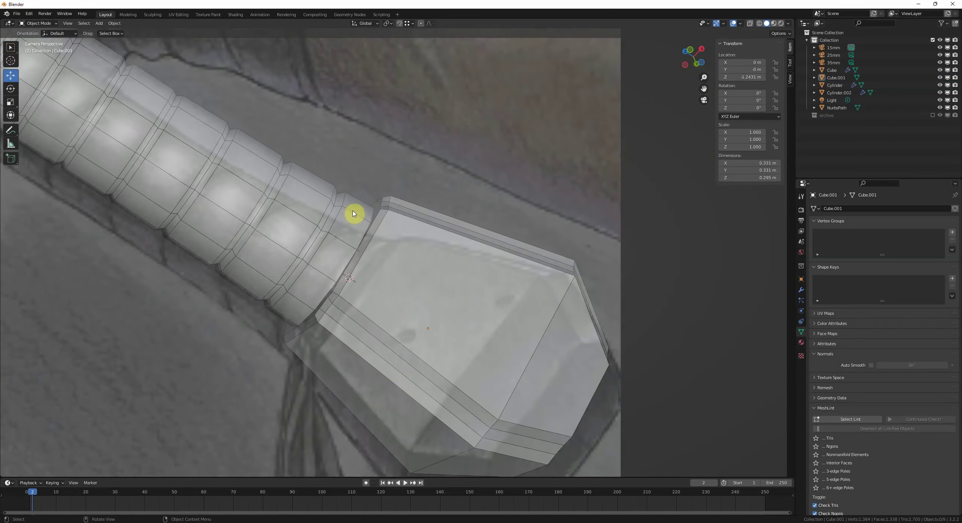
# - Examine how the pommel, handle and guard line up with the reference sketch
pyautogui.keyDown('shift'); pyautogui.moveTo(355, 212); pyautogui.dragTo(306, 188, button='middle'); pyautogui.keyUp('shift')
pyautogui.scroll(-5, 334, 233)
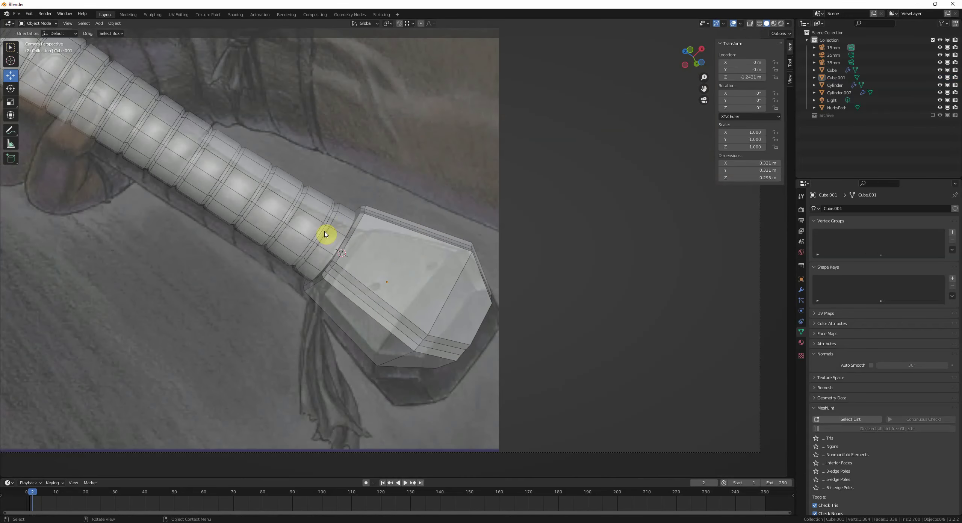
pyautogui.scroll(2, 326, 236)
pyautogui.keyDown('shift'); pyautogui.moveTo(331, 237); pyautogui.dragTo(371, 200, button='middle'); pyautogui.keyUp('shift')
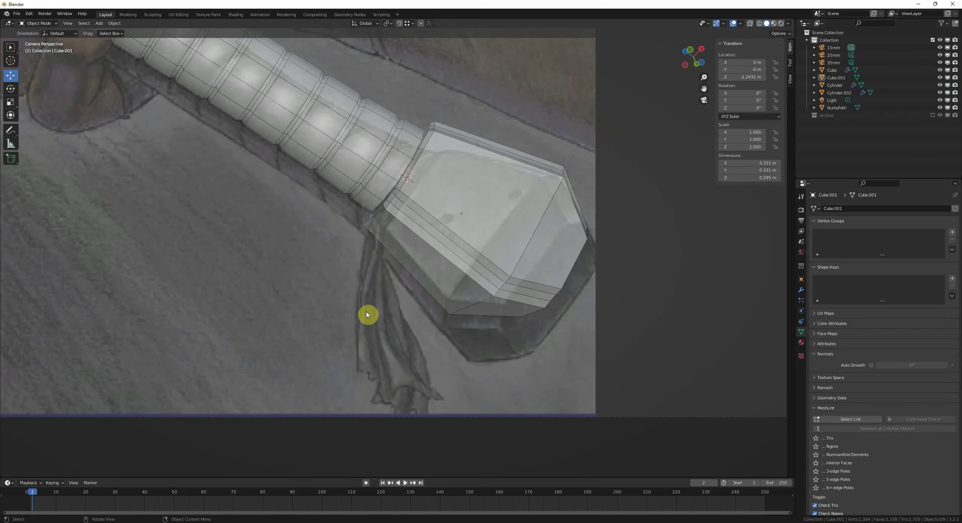
pyautogui.scroll(-1, 399, 265)
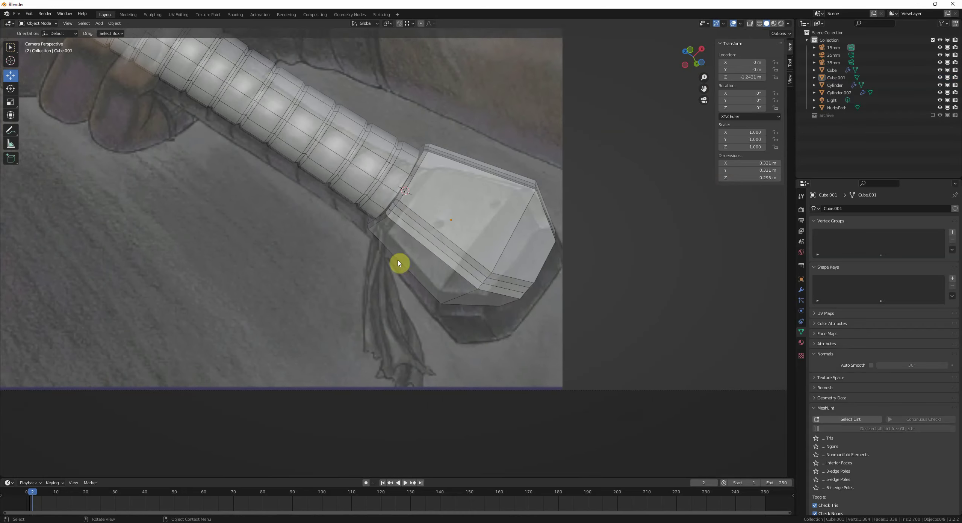
pyautogui.keyDown('shift'); pyautogui.moveTo(397, 251); pyautogui.dragTo(347, 333, button='middle'); pyautogui.keyUp('shift')
pyautogui.click(377, 302)
pyautogui.keyDown('shift'); pyautogui.rightClick(283, 332); pyautogui.keyUp('shift')
pyautogui.keyDown('shift'); pyautogui.moveTo(283, 331); pyautogui.dragTo(297, 314, button='middle'); pyautogui.keyUp('shift')
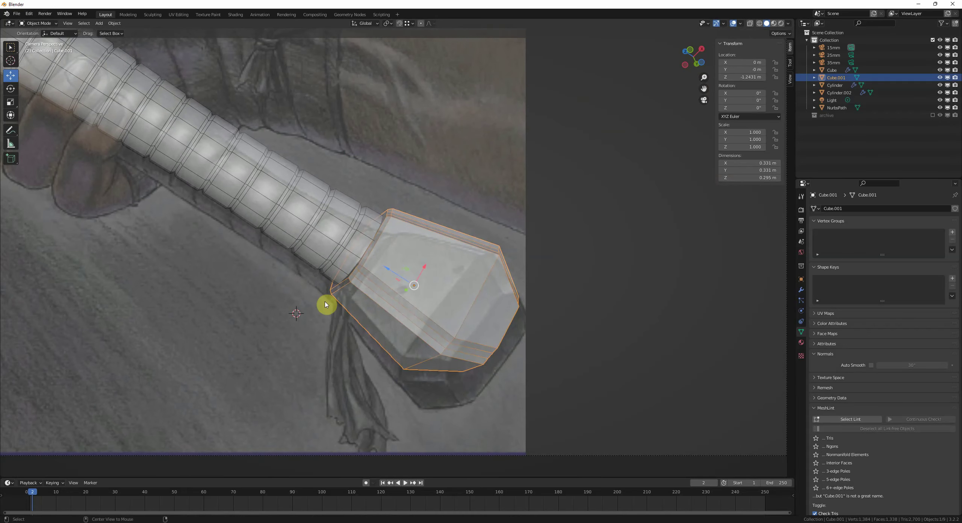
pyautogui.click(337, 299)
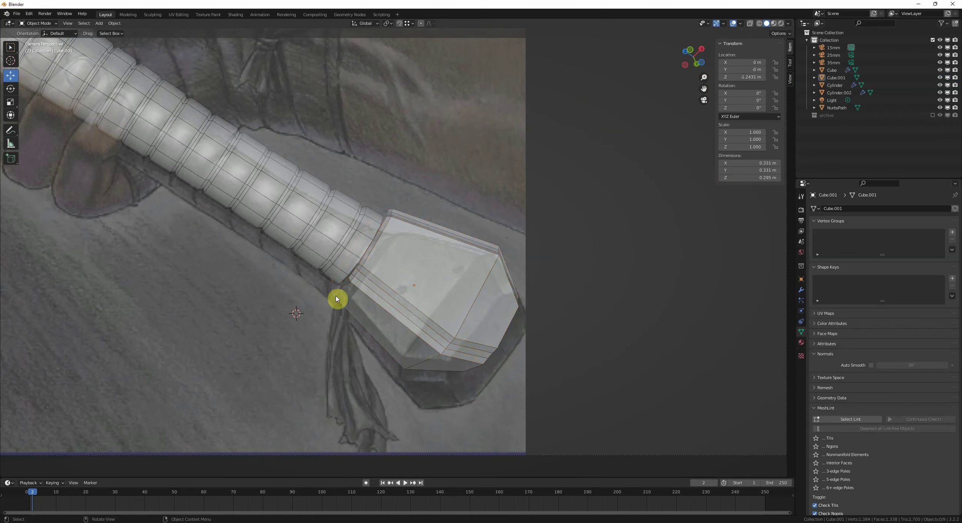
pyautogui.scroll(-2, 337, 299)
pyautogui.scroll(2, 361, 270)
pyautogui.scroll(-2, 365, 286)
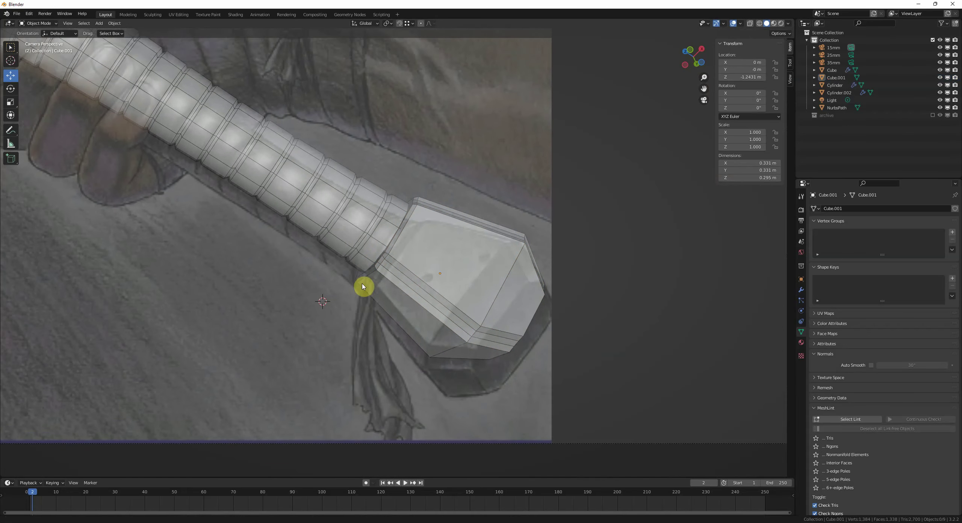
pyautogui.scroll(2, 364, 280)
pyautogui.click(365, 279)
pyautogui.keyDown('shift'); pyautogui.click(365, 279); pyautogui.keyUp('shift')
pyautogui.scroll(-2, 343, 289)
pyautogui.scroll(-2, 556, 383)
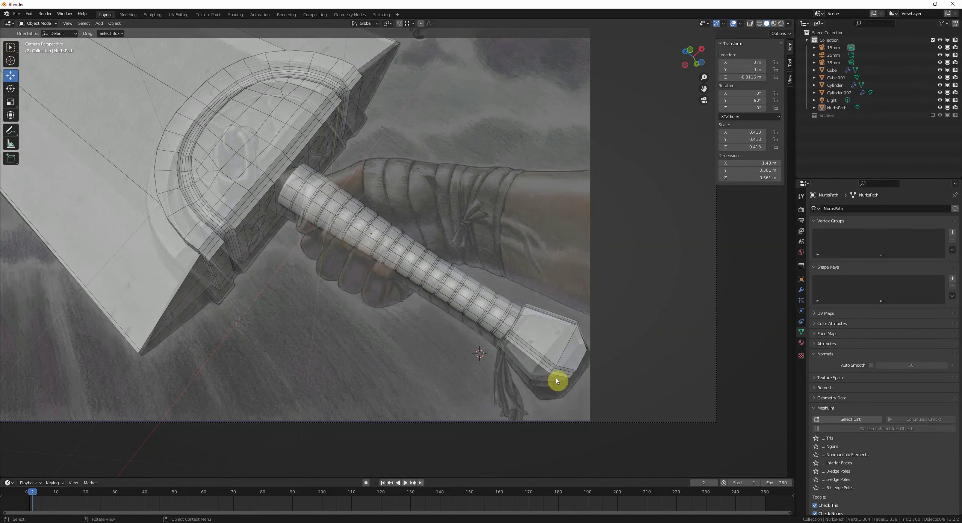
pyautogui.scroll(-2, 541, 376)
pyautogui.scroll(2, 420, 338)
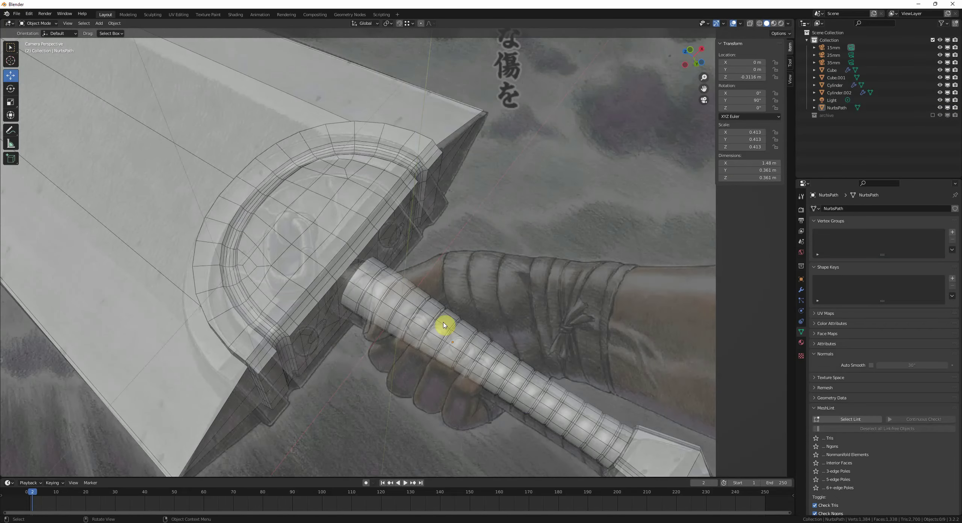
# - Add a cube at the middle of the guard's flat face and give it a level 2 subdivision
pyautogui.scroll(2, 345, 358)
pyautogui.keyDown('shift'); pyautogui.moveTo(245, 211); pyautogui.dragTo(384, 320, button='middle'); pyautogui.keyUp('shift')
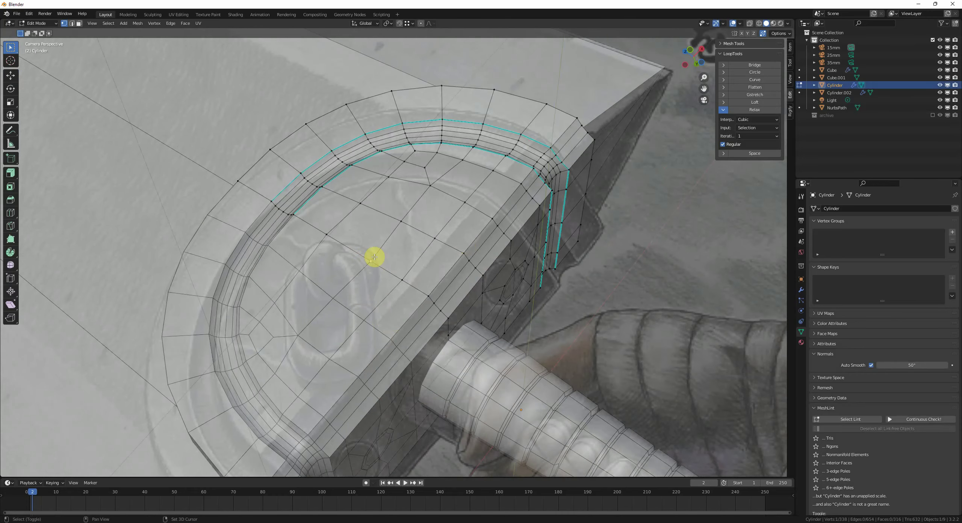
pyautogui.press('Tab')
pyautogui.hotkey('shift', 'a')
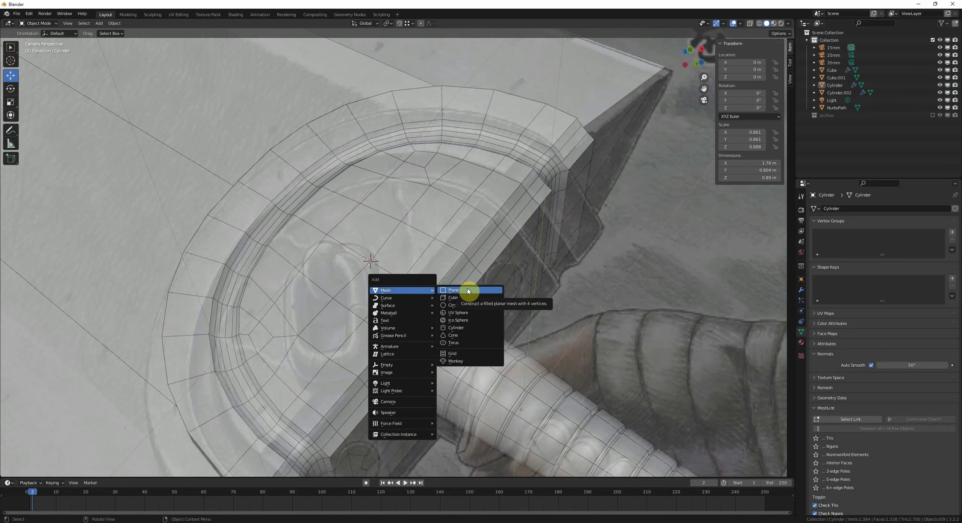
pyautogui.click(466, 298)
pyautogui.hotkey('ctrl', '2')
# - Scale the subdivided cube to about 0.163 and convert it to a mesh
pyautogui.press('s')
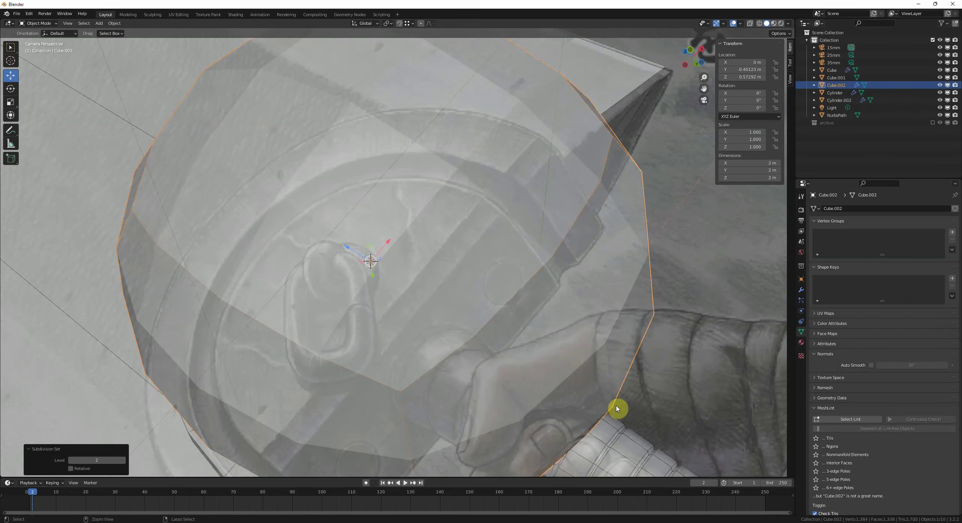
pyautogui.click(418, 307)
pyautogui.press('q')
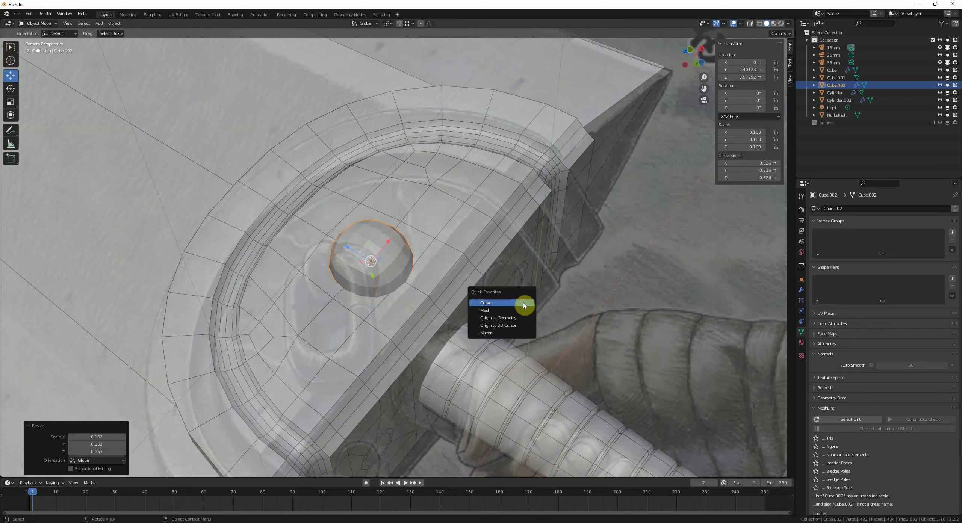
pyautogui.click(522, 306)
# - Round the converted cube with To Sphere at a factor of about 0.617
pyautogui.scroll(3, 470, 289)
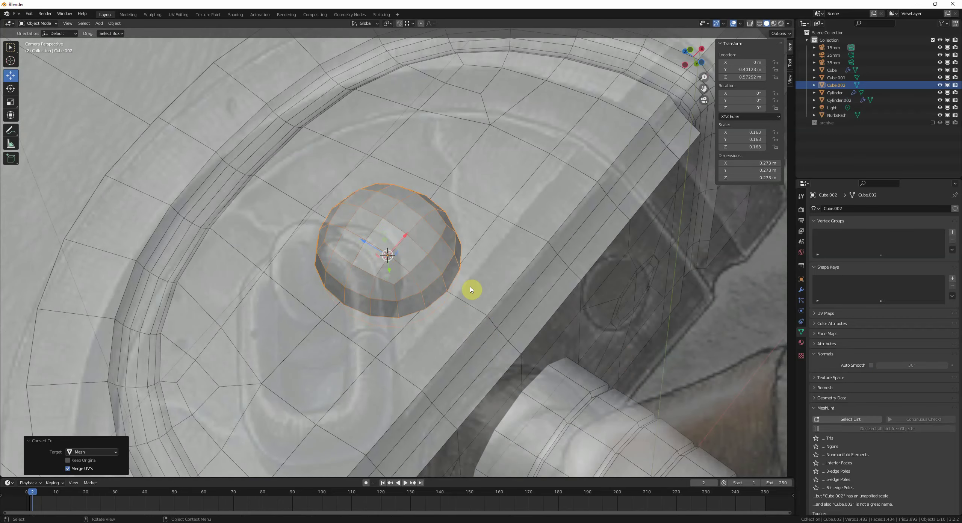
pyautogui.press('Tab')
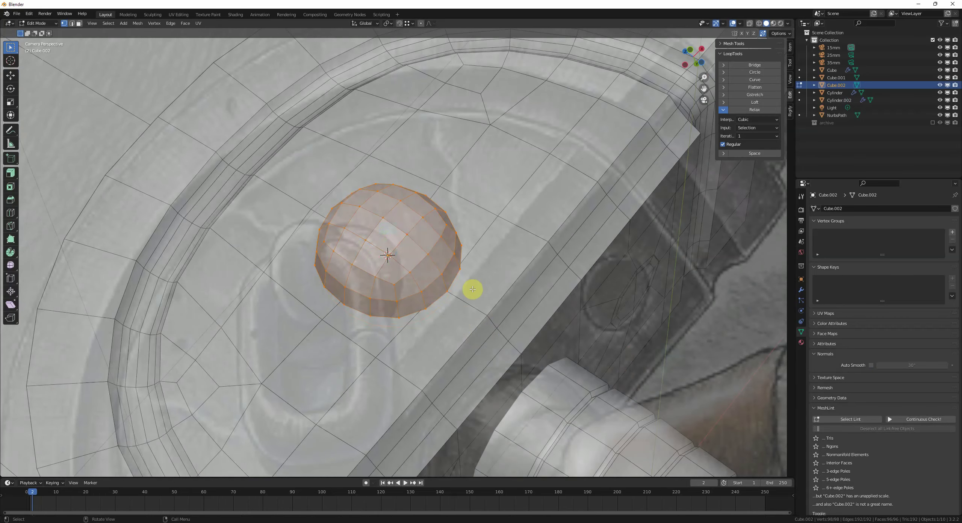
pyautogui.press('F3')
pyautogui.write('to sp')
pyautogui.press('Return')
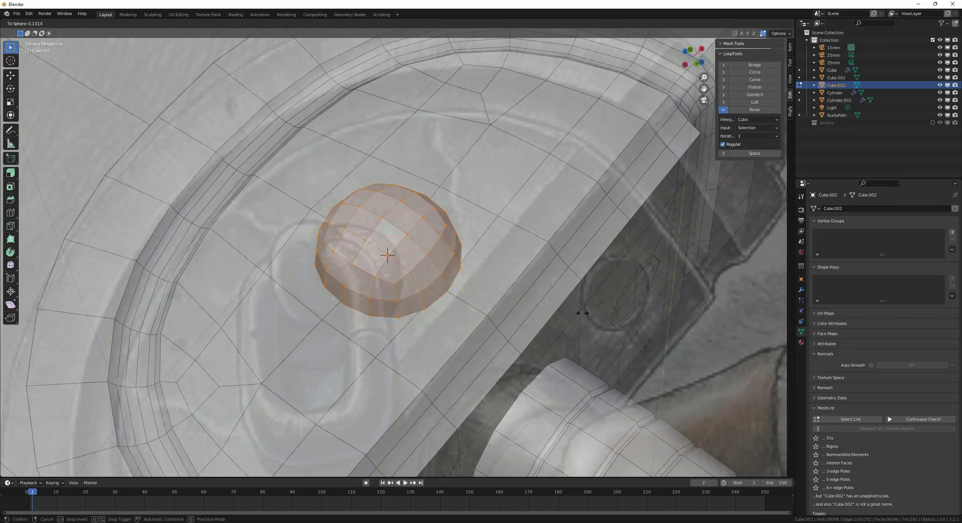
pyautogui.click(760, 342)
# - Delete the half of the sphere embedded in the guard, leaving an outward-facing dome
pyautogui.press('KP_Decimal')
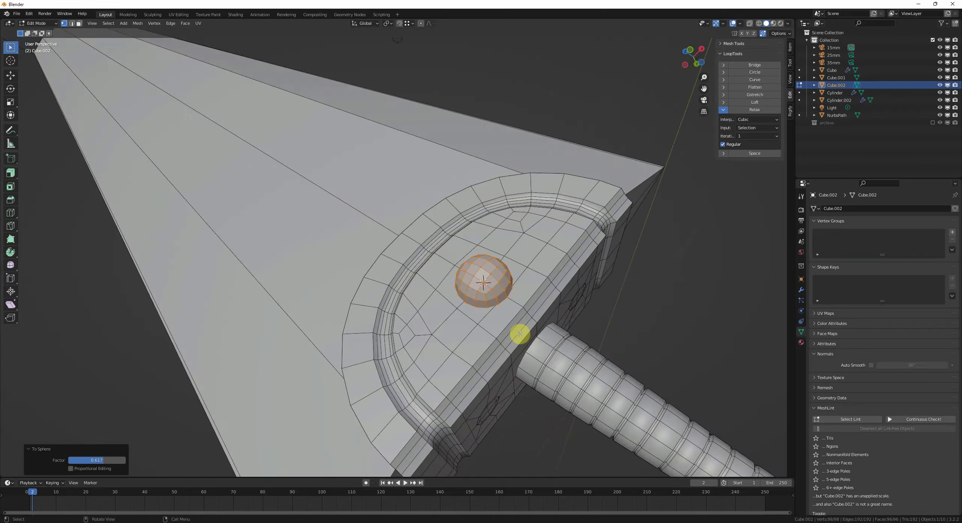
pyautogui.press('3')
pyautogui.moveTo(519, 335); pyautogui.dragTo(446, 321, button='middle')
pyautogui.hotkey('alt', 'z')
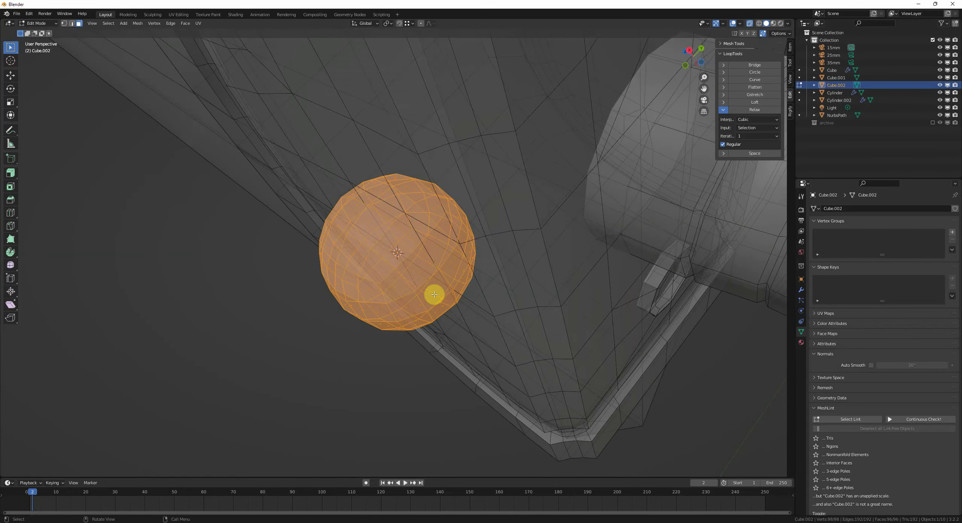
pyautogui.press('KP_1')
pyautogui.press('KP_7')
pyautogui.hotkey('alt', 'a')
pyautogui.press('b')
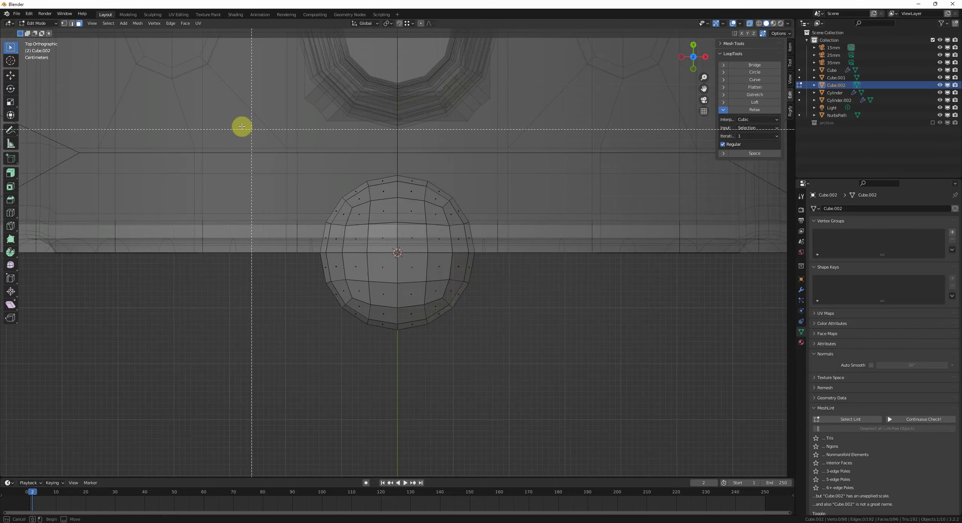
pyautogui.moveTo(230, 124); pyautogui.dragTo(524, 261)
pyautogui.press('x')
pyautogui.click(597, 276)
pyautogui.press('Tab')
pyautogui.hotkey('alt', 'z')
pyautogui.moveTo(574, 370); pyautogui.dragTo(515, 285, button='middle')
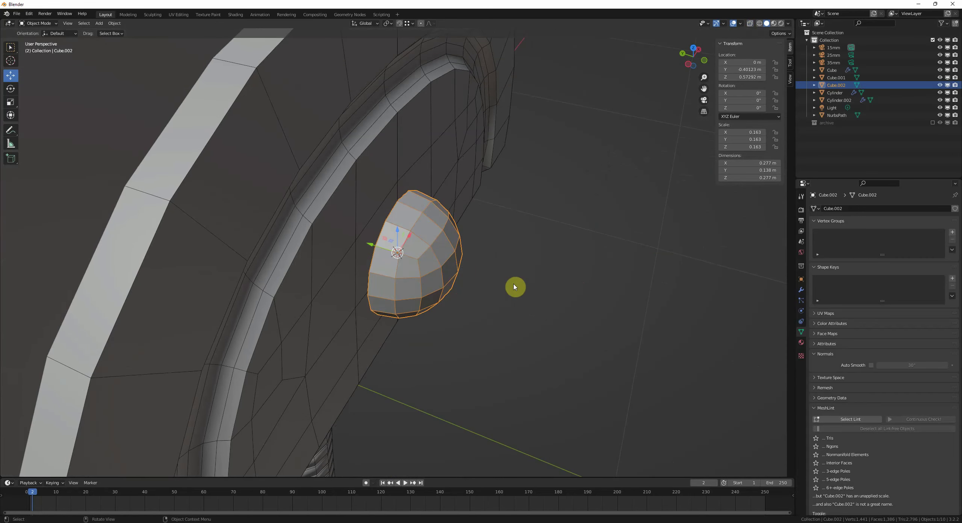
pyautogui.hotkey('shift', 'a')
pyautogui.moveTo(543, 295)
pyautogui.click(566, 315)
pyautogui.scroll(-6, 556, 303)
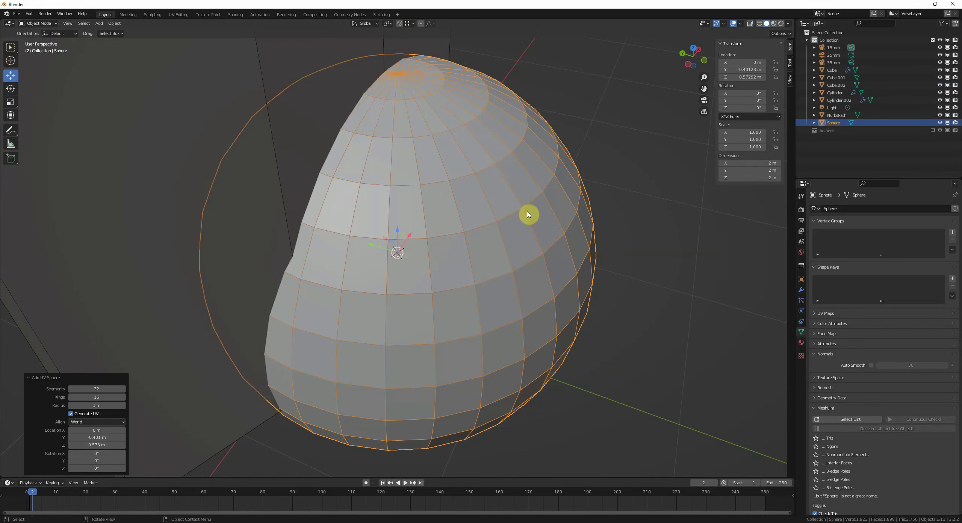
pyautogui.press('x')
pyautogui.click(529, 215)
# - Flatten the dome along Y to a scale of about 0.114 and shift it about 0.009 m along Y
pyautogui.scroll(4, 469, 243)
pyautogui.click(395, 266)
pyautogui.scroll(2, 428, 272)
pyautogui.press('s')
pyautogui.press('y')
pyautogui.moveTo(459, 275)
pyautogui.mouseDown(button='middle')
pyautogui.moveTo(472, 260)
pyautogui.moveTo(453, 263)
pyautogui.moveTo(461, 268)
pyautogui.mouseUp(button='middle')
pyautogui.click(450, 258)
pyautogui.press('g')
pyautogui.press('y')
pyautogui.click(445, 258)
pyautogui.press('KP_0')
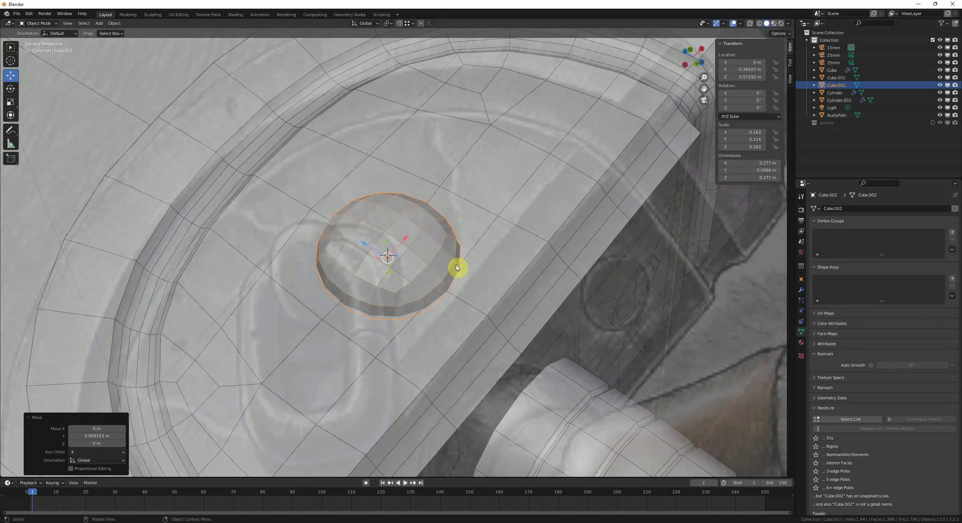
# - Shrink the dome uniformly to an X and Z scale of about 0.158 and shade it smooth
pyautogui.press('s')
pyautogui.click(455, 266)
pyautogui.rightClick(451, 221)
pyautogui.click(453, 221)
pyautogui.scroll(-3, 456, 222)
pyautogui.keyDown('shift'); pyautogui.moveTo(472, 234); pyautogui.dragTo(467, 231, button='middle'); pyautogui.keyUp('shift')
pyautogui.hotkey('alt', 'a')
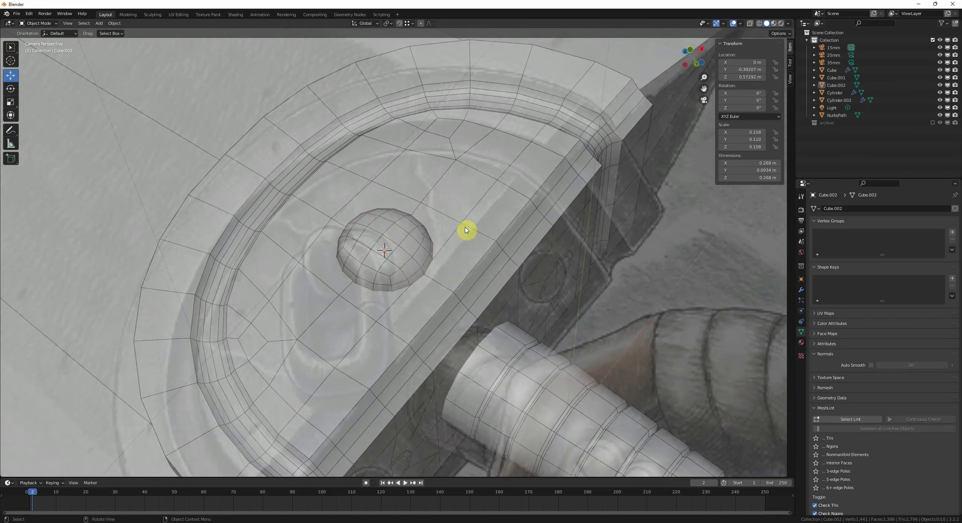
pyautogui.keyDown('shift'); pyautogui.moveTo(382, 265); pyautogui.dragTo(363, 265, button='middle'); pyautogui.keyUp('shift')
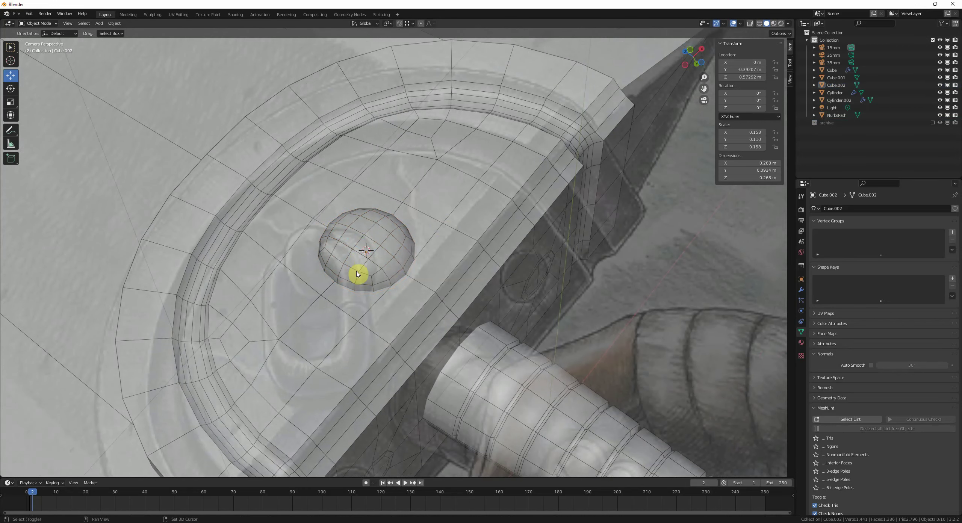
# - Snap the 3D cursor to the dome's central vertex and add a Bezier circle there
pyautogui.press('Tab')
pyautogui.click(370, 237)
pyautogui.hotkey('shift', 's')
pyautogui.click(396, 256)
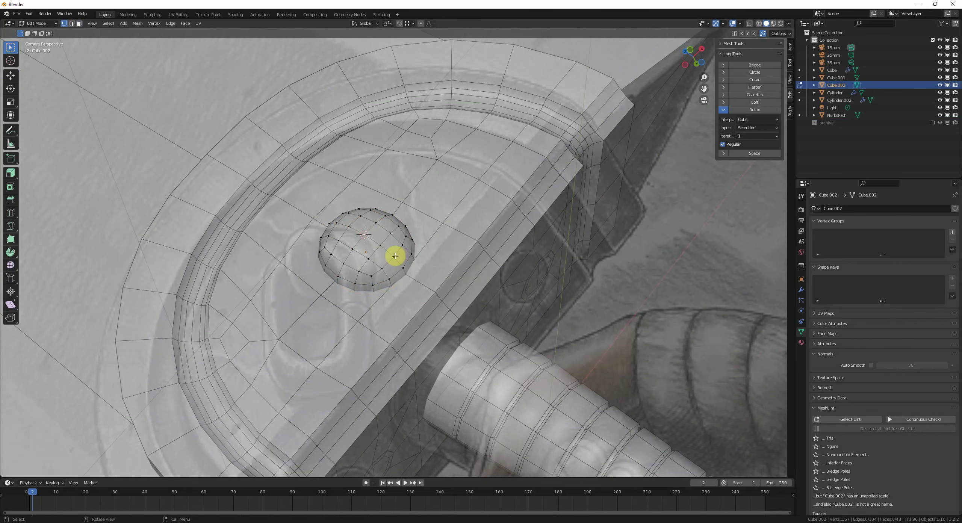
pyautogui.press('Tab')
pyautogui.hotkey('alt', 'a')
pyautogui.hotkey('shift', 'a')
pyautogui.moveTo(443, 267)
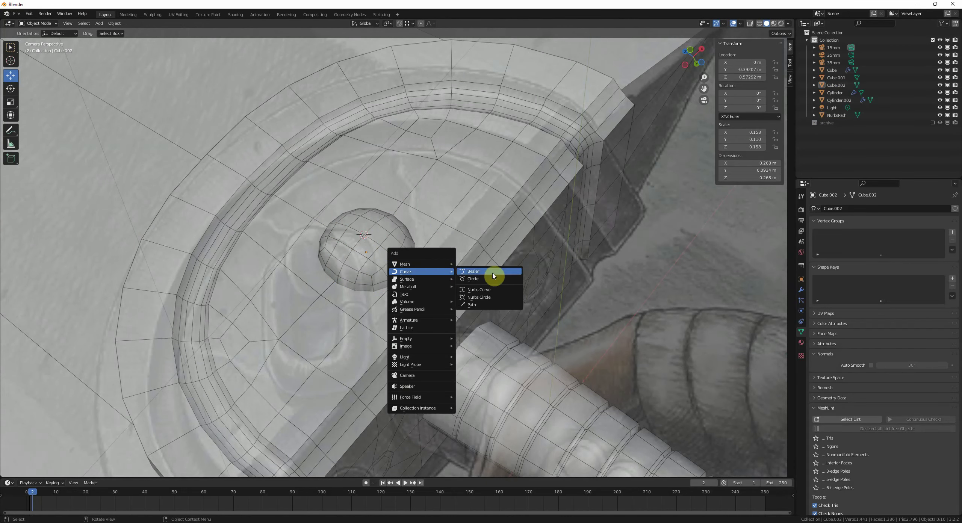
pyautogui.click(492, 279)
# - Rotate the Bezier circle 90 degrees about X and scale it to about 0.315
pyautogui.scroll(-5, 494, 280)
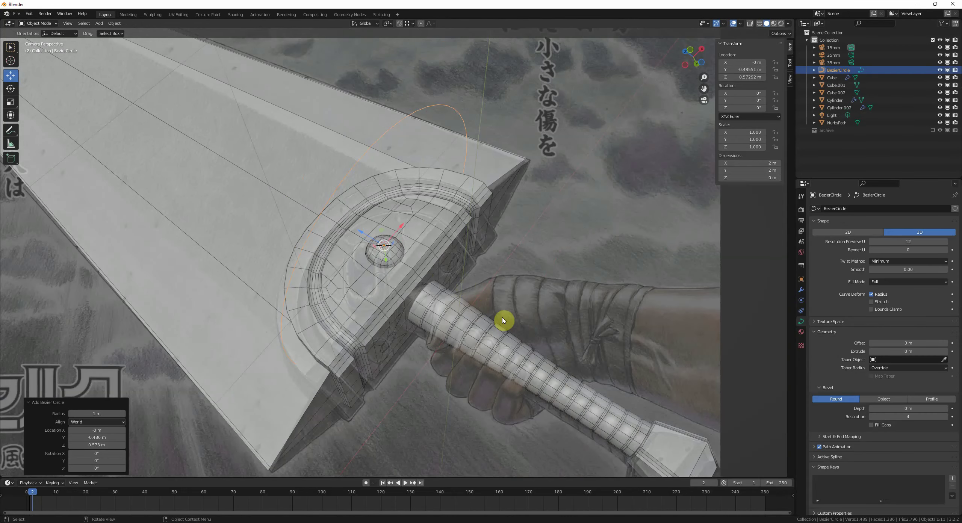
pyautogui.scroll(2, 504, 320)
pyautogui.write('rx90')
pyautogui.press('Return')
pyautogui.press('s')
pyautogui.click(406, 246)
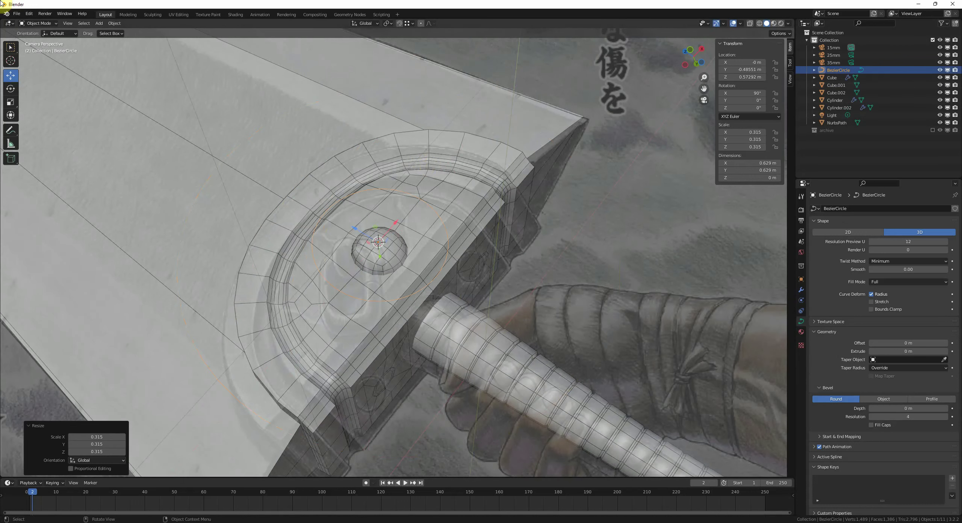
# - Set the transform orientation to Normal and move the Bezier circle along its Z axis, outward from the guard's face
pyautogui.press(',')
pyautogui.click(416, 274)
pyautogui.scroll(3, 417, 273)
pyautogui.press('g')
pyautogui.press('z')
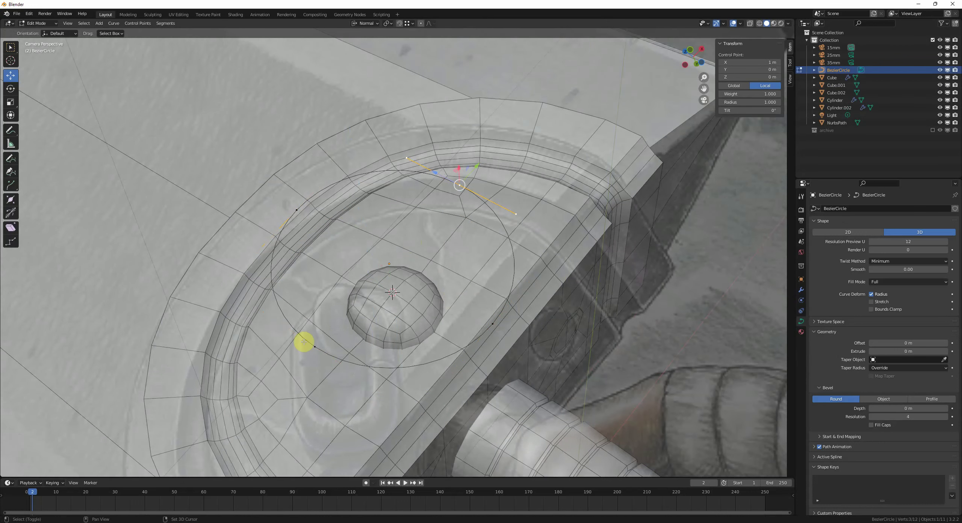
# - Scale the Bezier circle's two opposite X-side control points by about 0.588 along the normal X axis
pyautogui.keyDown('shift'); pyautogui.click(304, 341); pyautogui.keyUp('shift')
pyautogui.press('s')
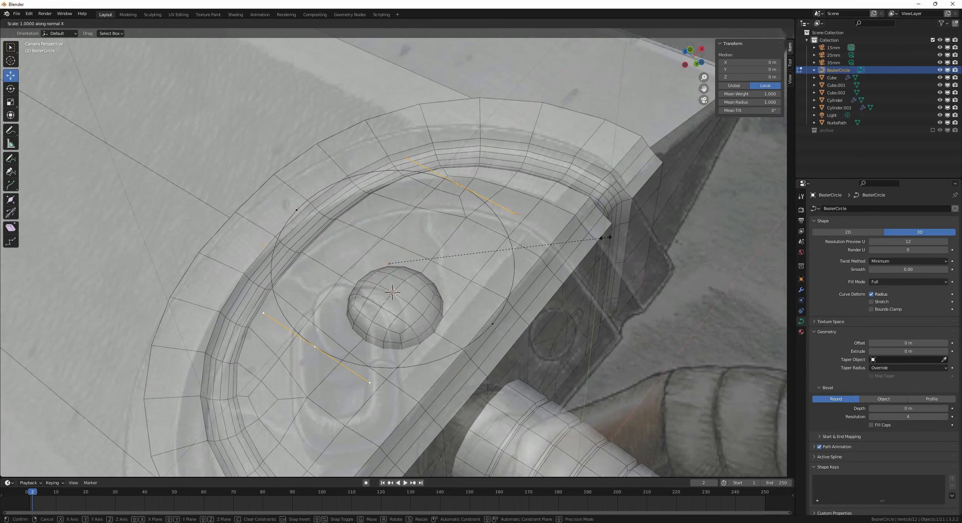
pyautogui.press('x')
pyautogui.click(511, 229)
pyautogui.moveTo(511, 229); pyautogui.dragTo(510, 238, button='middle')
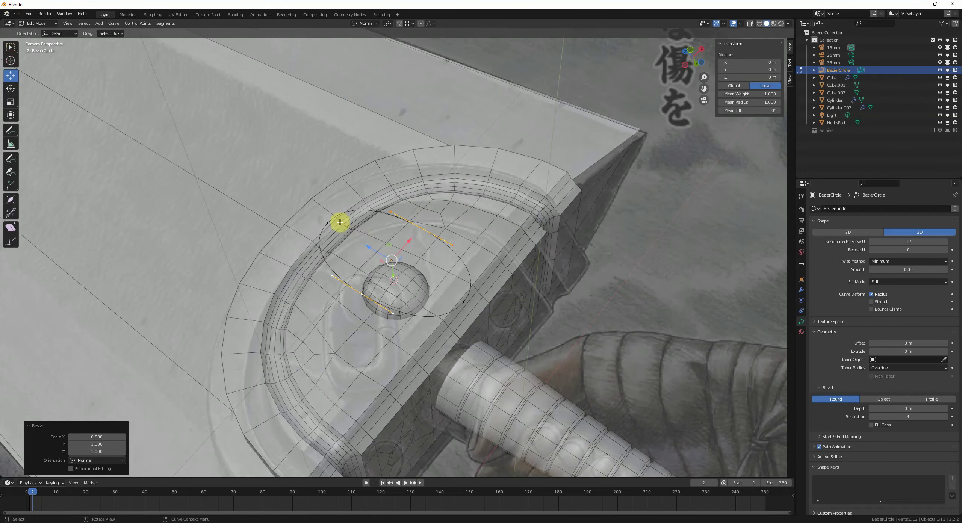
# - Select the oblong curve's two long-end control points and scale them by about 1.4 along the normal X axis
pyautogui.press('a')
pyautogui.press('c')
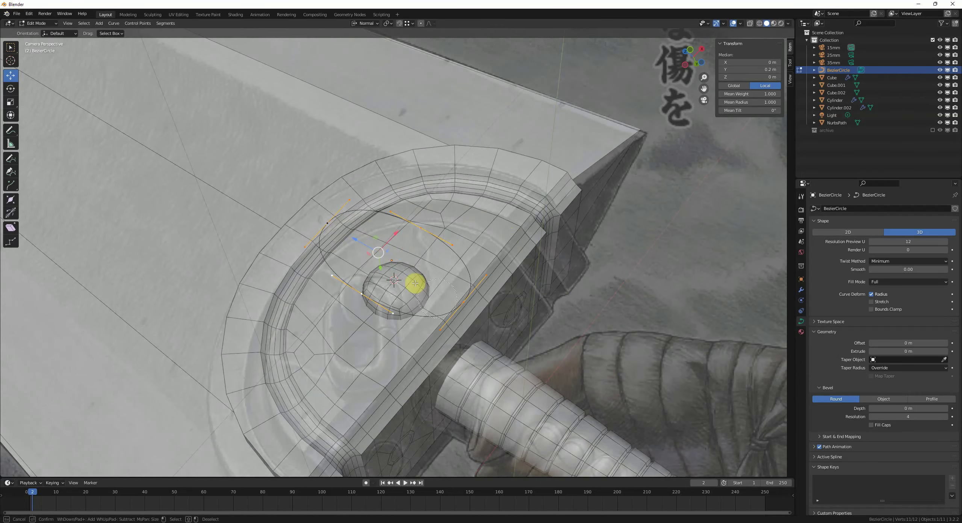
pyautogui.moveTo(444, 243)
pyautogui.mouseDown(button='middle')
pyautogui.moveTo(415, 214)
pyautogui.moveTo(391, 318)
pyautogui.mouseUp(button='middle')
pyautogui.rightClick(392, 318)
pyautogui.press('s')
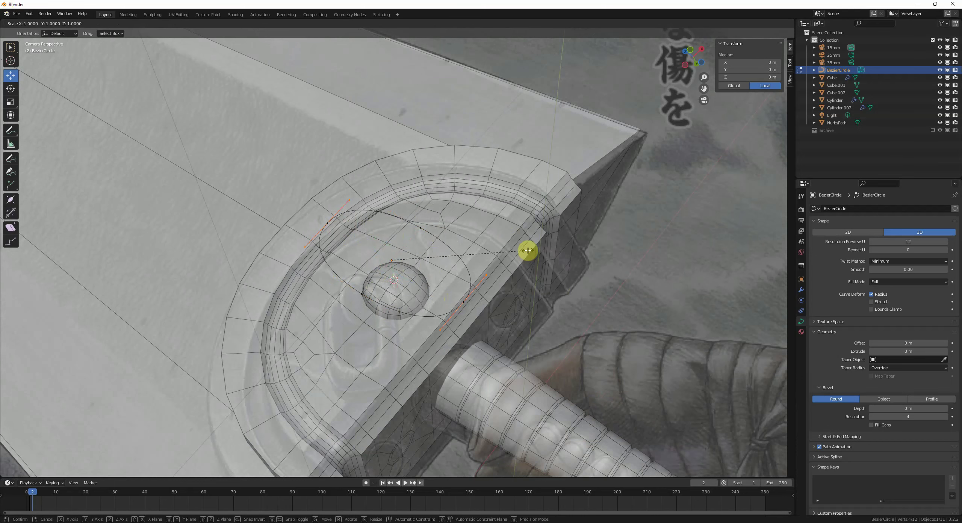
pyautogui.press('x')
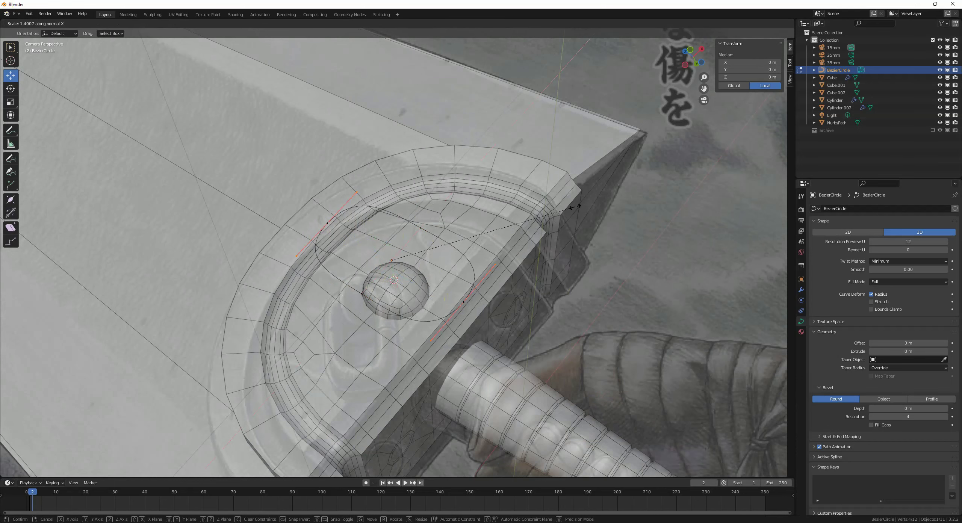
pyautogui.click(578, 205)
pyautogui.scroll(3, 430, 236)
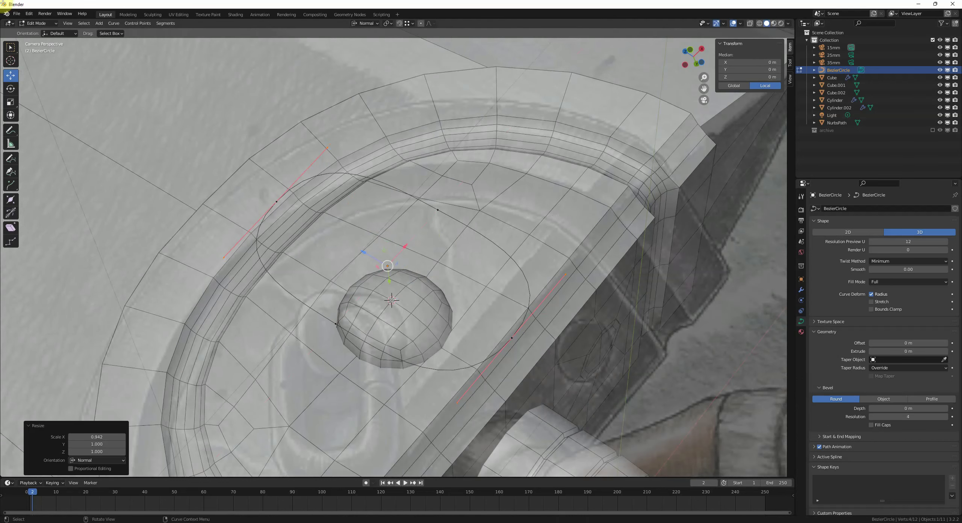
# - Scale the curve's two X-side control points by about 1.4 along the normal Z axis and leave Edit Mode
pyautogui.click(438, 210)
pyautogui.keyDown('shift'); pyautogui.click(336, 322); pyautogui.keyUp('shift')
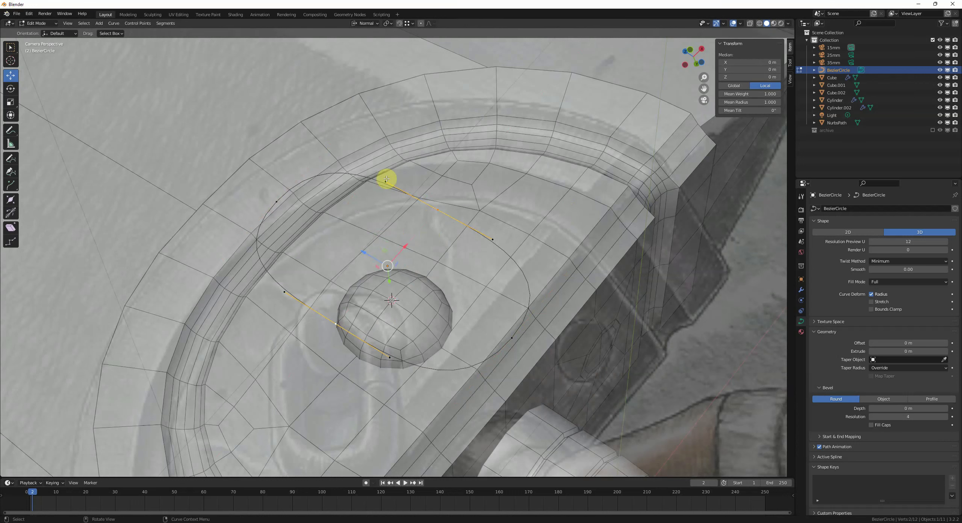
pyautogui.press('a')
pyautogui.press('c')
pyautogui.moveTo(389, 187); pyautogui.dragTo(421, 198)
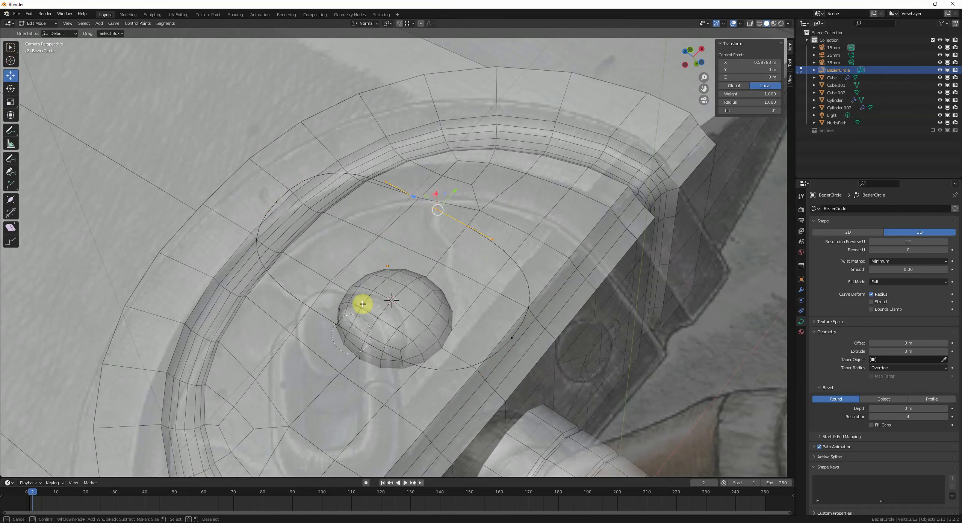
pyautogui.moveTo(362, 304); pyautogui.dragTo(324, 312)
pyautogui.middleClick(328, 323)
pyautogui.middleClick(428, 212)
pyautogui.rightClick(484, 250)
pyautogui.press('s')
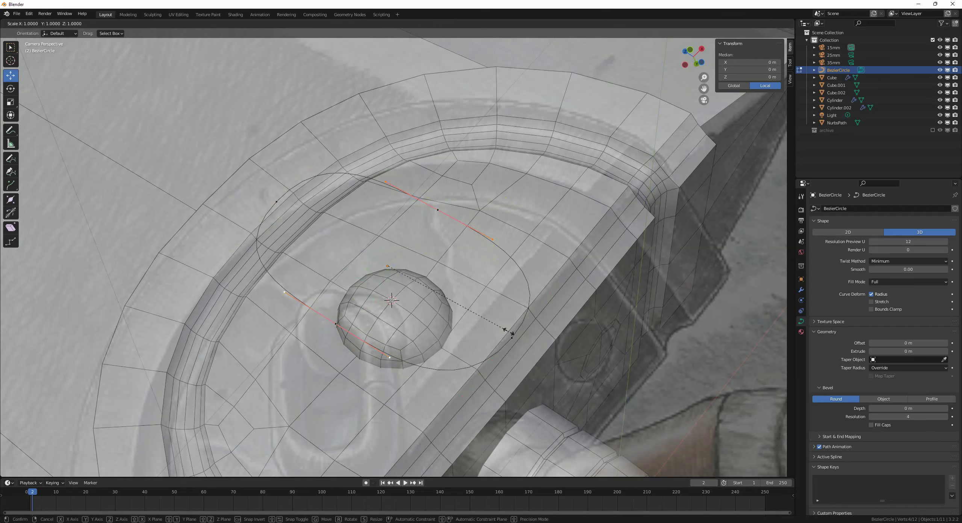
pyautogui.press('z')
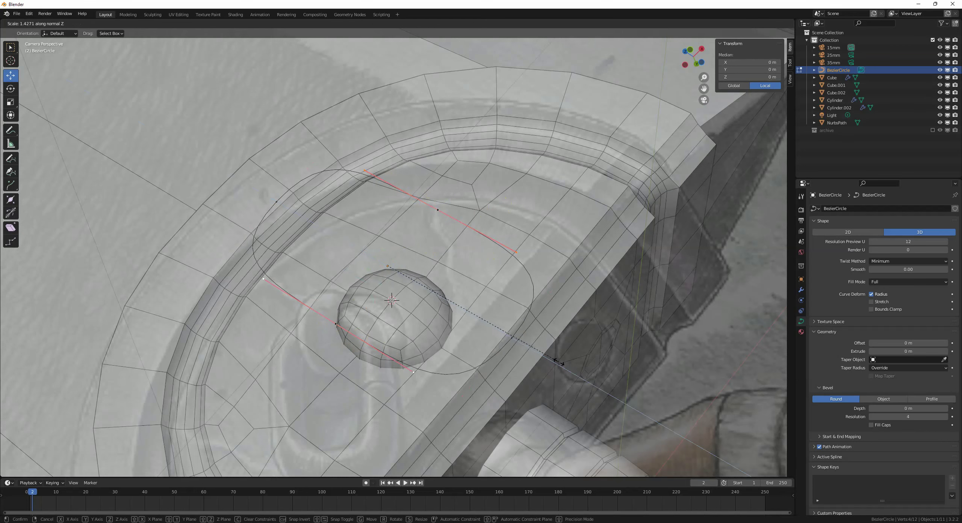
pyautogui.click(566, 366)
pyautogui.press('Tab')
# - Give the oblong Bezier curve a round bevel depth of 0.18 m
pyautogui.scroll(-2, 417, 305)
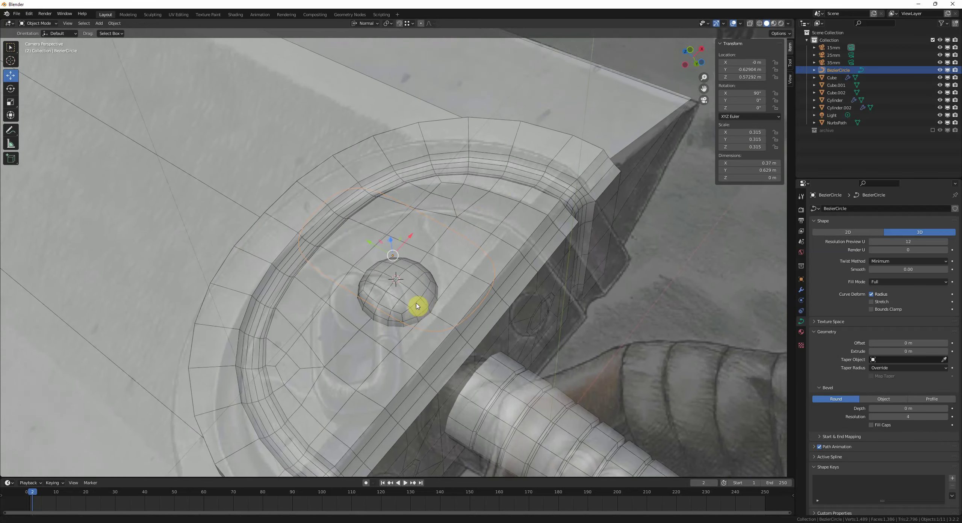
pyautogui.keyDown('shift'); pyautogui.moveTo(417, 305); pyautogui.dragTo(421, 278, button='middle'); pyautogui.keyUp('shift')
pyautogui.moveTo(900, 406); pyautogui.dragTo(932, 405)
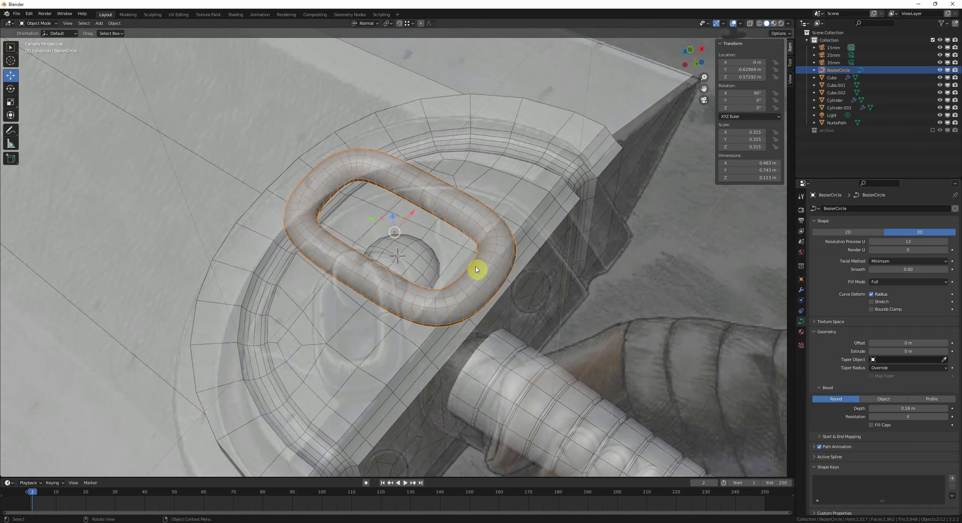
# - Move the tube link onto the reference ornament, rotate it about 23.7° in the view, and tilt it from another angle
pyautogui.press('g')
pyautogui.click(493, 315)
pyautogui.keyDown('shift'); pyautogui.moveTo(487, 315); pyautogui.dragTo(535, 249, button='middle'); pyautogui.keyUp('shift')
pyautogui.scroll(2, 535, 249)
pyautogui.press('r')
pyautogui.click(483, 304)
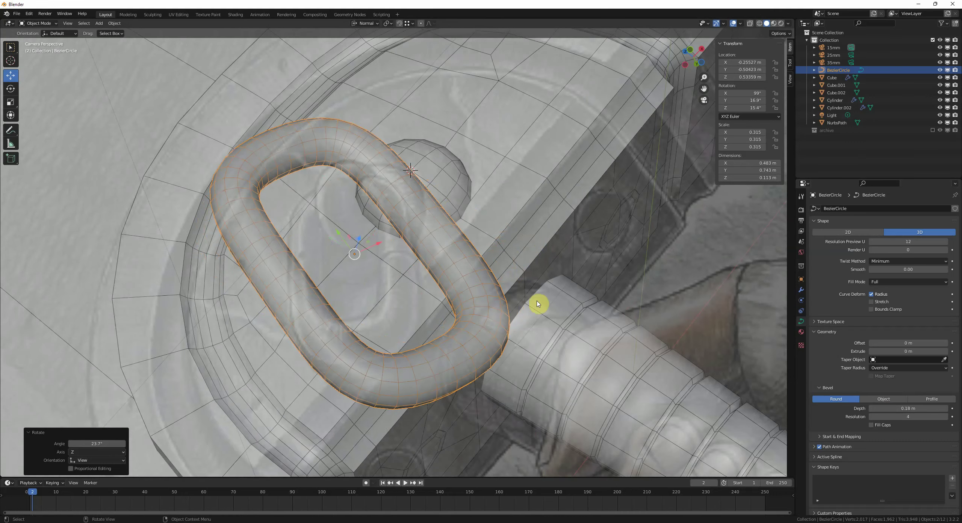
pyautogui.moveTo(538, 304); pyautogui.dragTo(485, 295, button='middle')
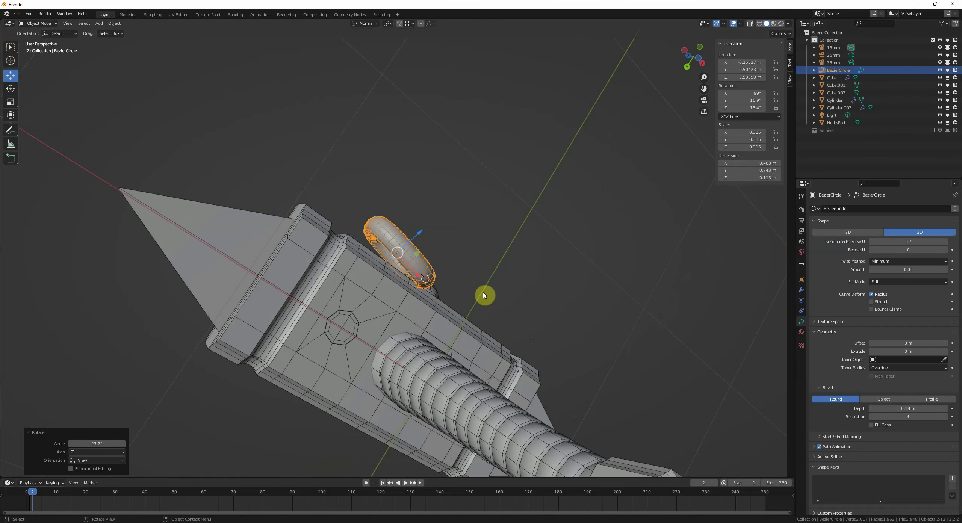
pyautogui.press('r')
pyautogui.click(496, 266)
# - In the camera view, scale the link to about 0.205 and rotate it upright over the reference ring
pyautogui.press('KP_0')
pyautogui.press('s')
pyautogui.click(473, 273)
pyautogui.press('r')
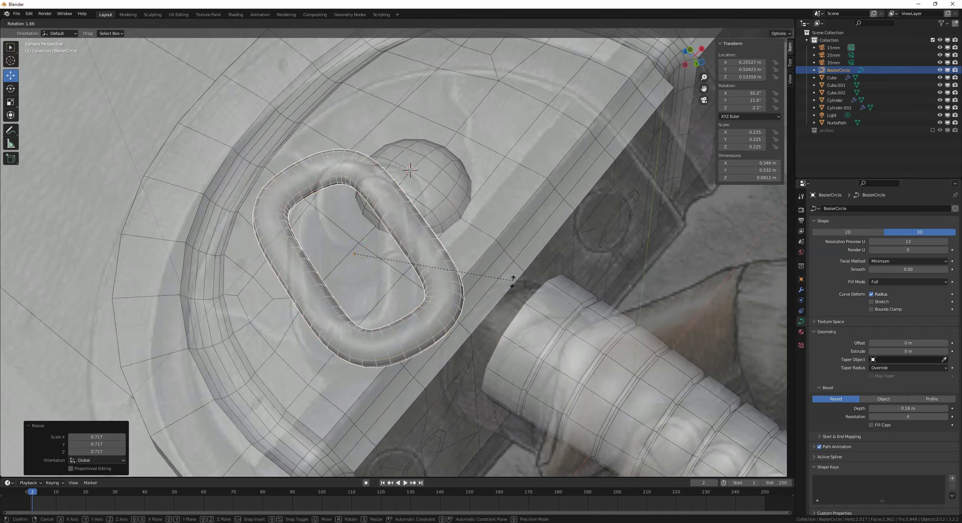
pyautogui.click(491, 328)
pyautogui.press('s')
pyautogui.click(488, 260)
pyautogui.press('r')
pyautogui.click(486, 278)
pyautogui.keyDown('shift'); pyautogui.moveTo(485, 279); pyautogui.dragTo(485, 286, button='middle'); pyautogui.keyUp('shift')
# - Rotate the link about Y, nudge it over the reference ring, and turn it about 6° in the view
pyautogui.press('r')
pyautogui.press('y')
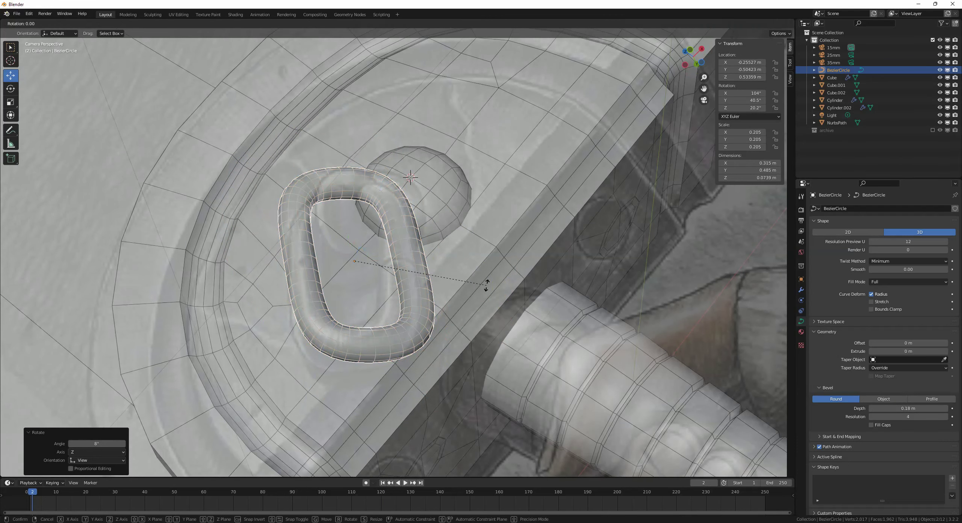
pyautogui.click(475, 253)
pyautogui.press('g')
pyautogui.click(473, 264)
pyautogui.press('r')
pyautogui.click(485, 275)
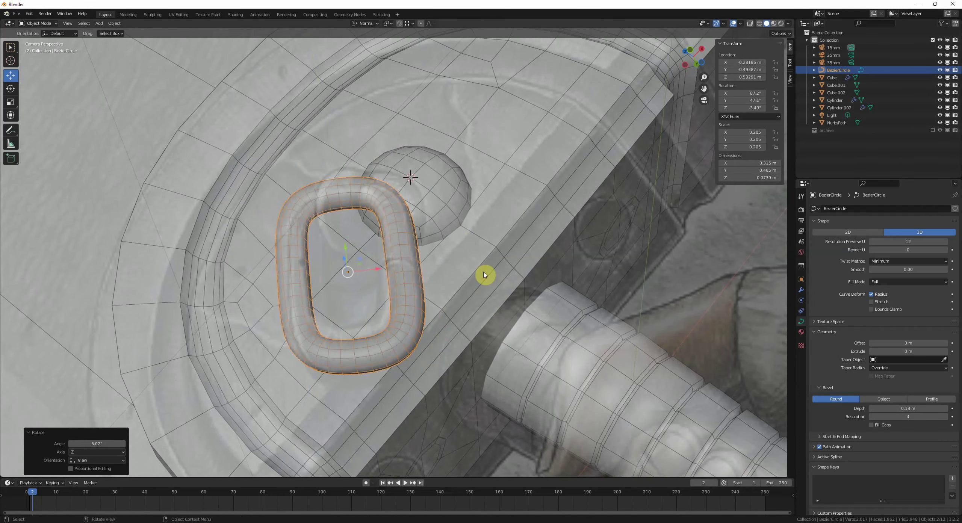
# - Fine-tune the link's position and rotation against the reference and scale it to about 0.196
pyautogui.press('g')
pyautogui.click(489, 268)
pyautogui.press('r')
pyautogui.click(487, 270)
pyautogui.press('s')
pyautogui.click(481, 272)
pyautogui.press('g')
pyautogui.click(479, 271)
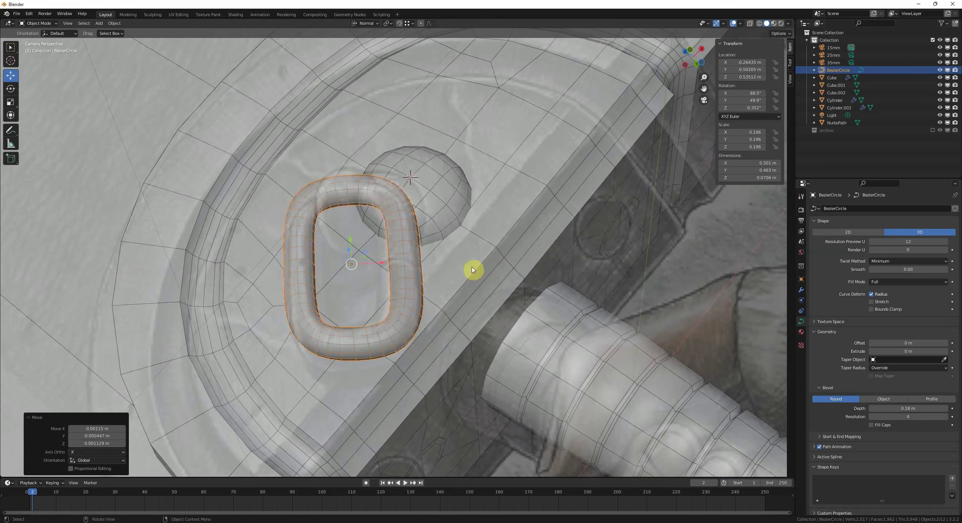
pyautogui.hotkey('alt', 'a')
pyautogui.click(406, 233)
pyautogui.press('g')
pyautogui.rightClick(136, 244)
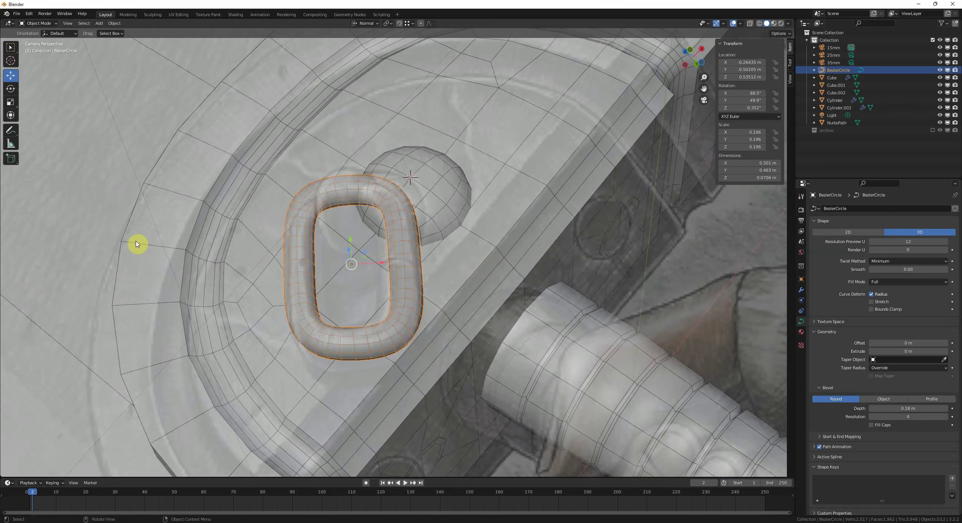
pyautogui.click(450, 192)
pyautogui.press('g')
pyautogui.rightClick(352, 251)
# - Move the link about 0.175 m along global X onto the dome, and set its preview resolution to 6 and bevel resolution to 2
pyautogui.keyDown('shift'); pyautogui.moveTo(421, 196); pyautogui.dragTo(419, 222, button='middle'); pyautogui.keyUp('shift')
pyautogui.click(419, 222)
pyautogui.moveTo(424, 278); pyautogui.dragTo(486, 234)
pyautogui.press('x')
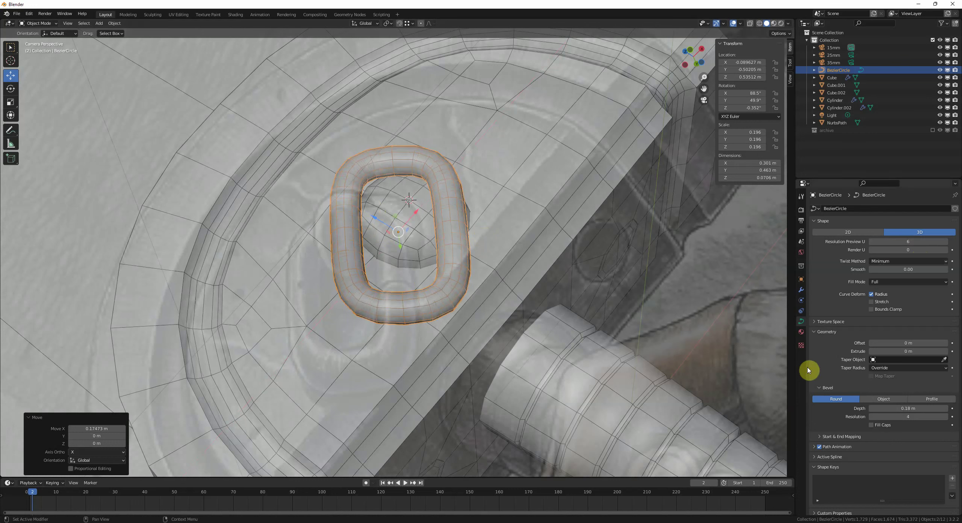
pyautogui.keyDown('shift'); pyautogui.moveTo(421, 241); pyautogui.dragTo(421, 268, button='middle'); pyautogui.keyUp('shift')
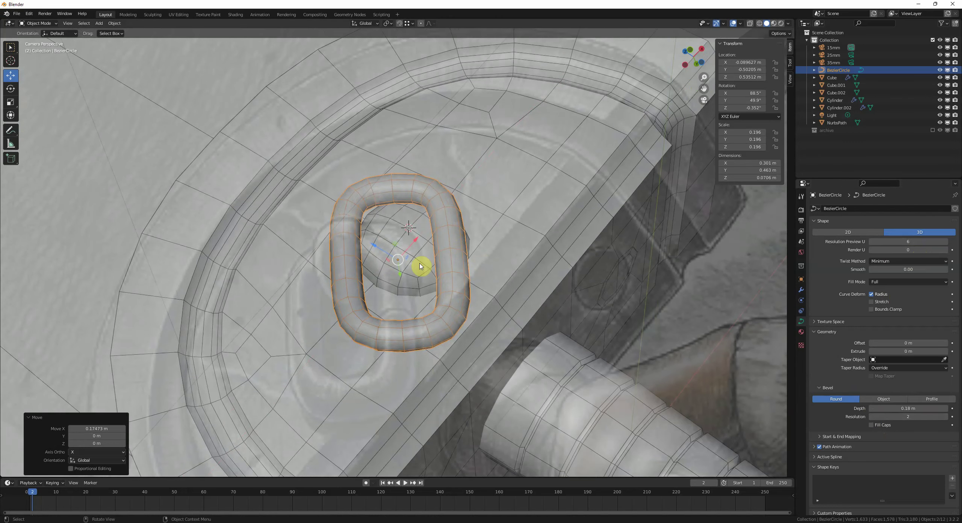
# - Add a second Bezier circle at the 3D cursor and scale it to 0.2
pyautogui.hotkey('alt', 'a')
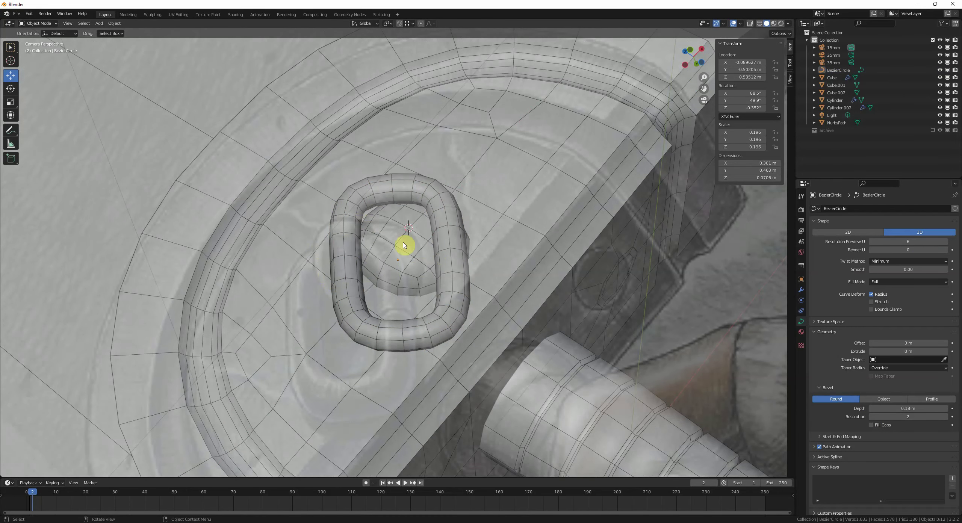
pyautogui.hotkey('shift', 'a')
pyautogui.click(519, 250)
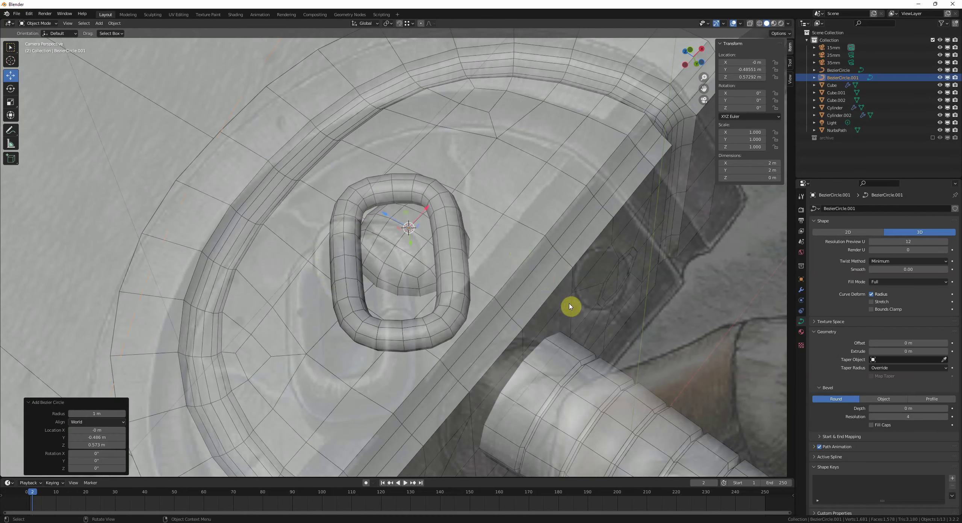
pyautogui.scroll(-4, 571, 305)
pyautogui.press('s')
pyautogui.click(449, 277)
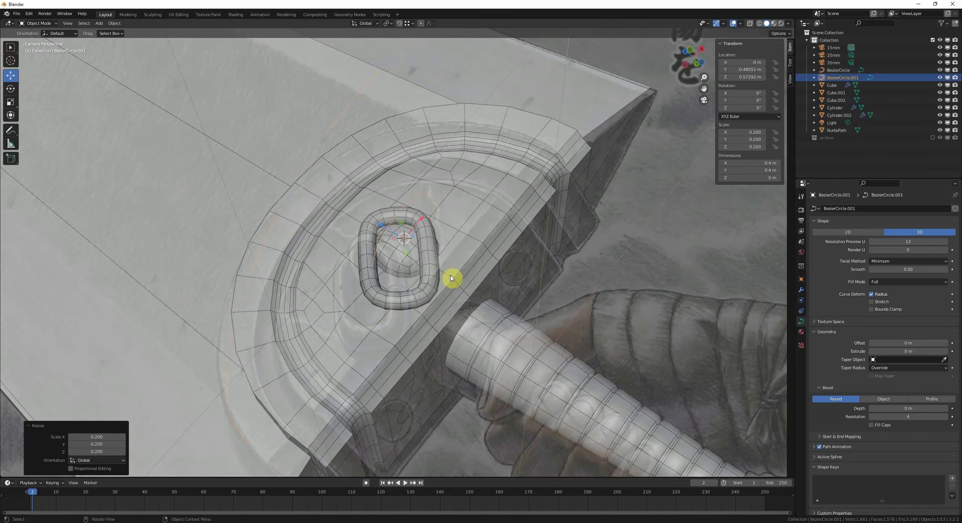
# - Rotate the new Bezier circle 90 degrees about Y and scale it to about 0.08
pyautogui.scroll(3, 569, 309)
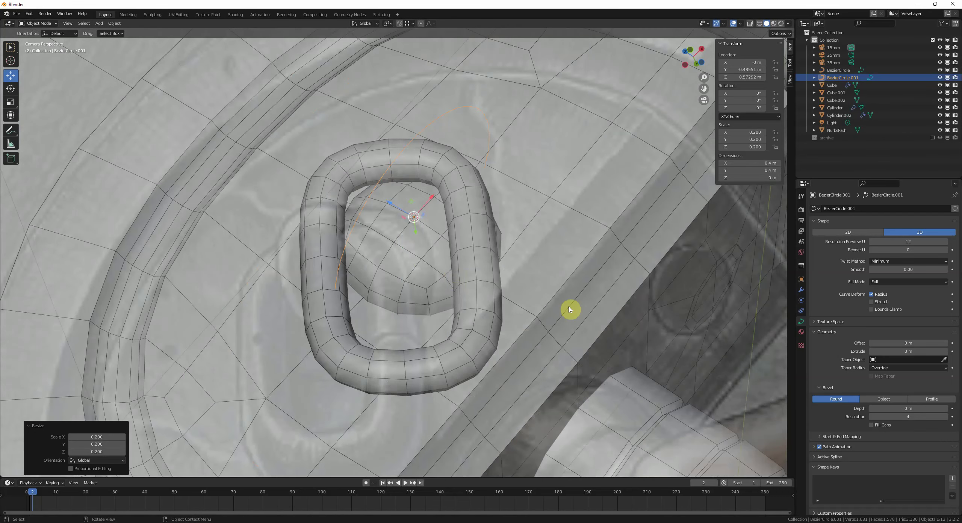
pyautogui.write('ry90')
pyautogui.press('Return')
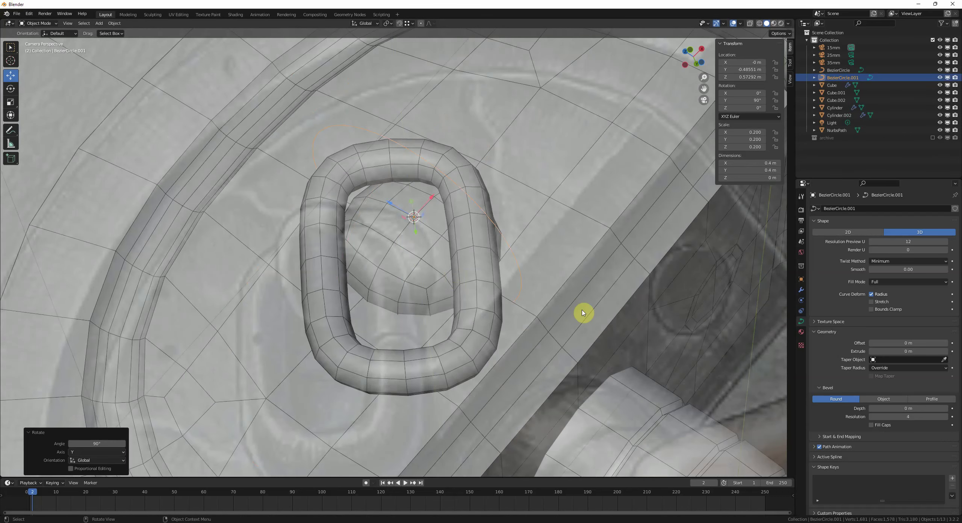
pyautogui.press('s')
pyautogui.click(493, 249)
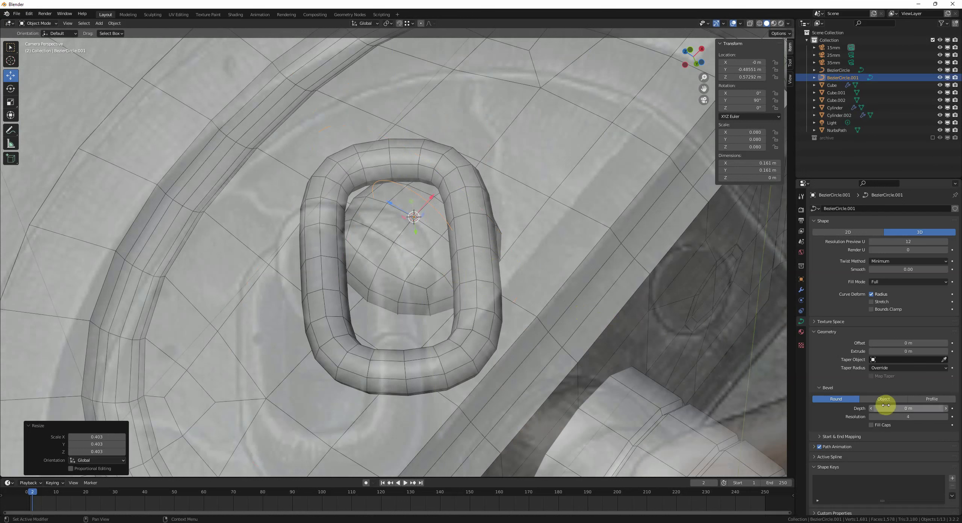
# - Give the small circle a bevel depth of 0.37 m, a preview resolution of 3 and a bevel resolution of 2
pyautogui.moveTo(889, 409); pyautogui.dragTo(921, 409)
pyautogui.click(912, 242)
pyautogui.write('37')
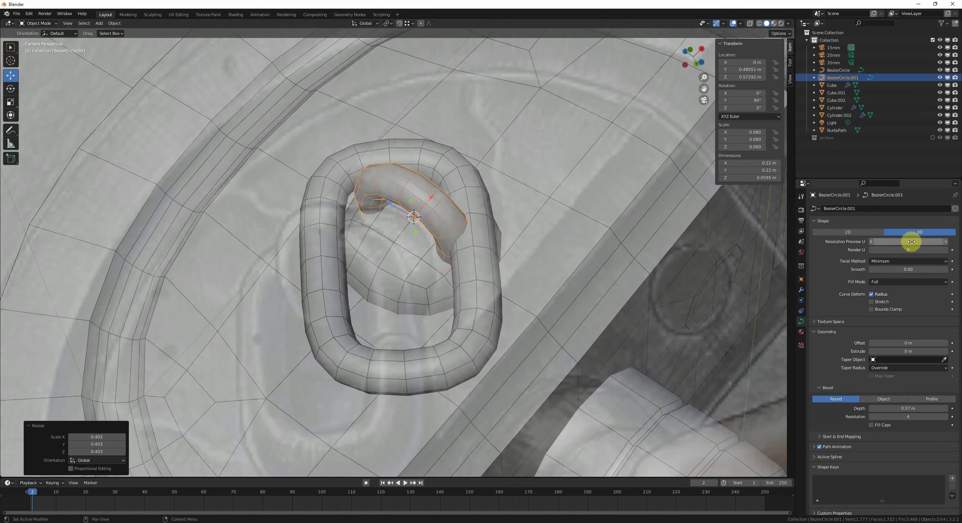
pyautogui.press('Return')
pyautogui.click(872, 417)
pyautogui.click(871, 417)
pyautogui.click(872, 418)
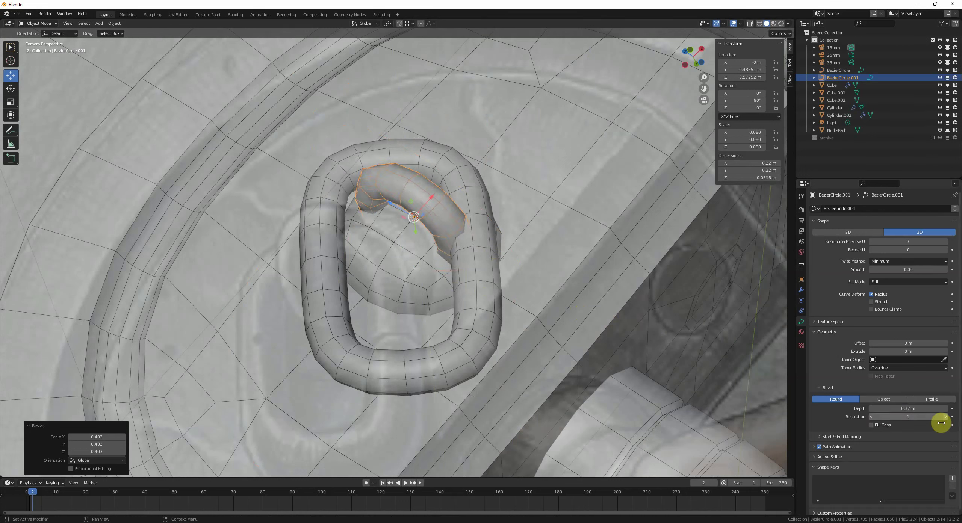
pyautogui.click(944, 418)
pyautogui.keyDown('shift'); pyautogui.moveTo(602, 300); pyautogui.dragTo(598, 314, button='middle'); pyautogui.keyUp('shift')
pyautogui.keyDown('shift'); pyautogui.click(328, 221); pyautogui.keyUp('shift')
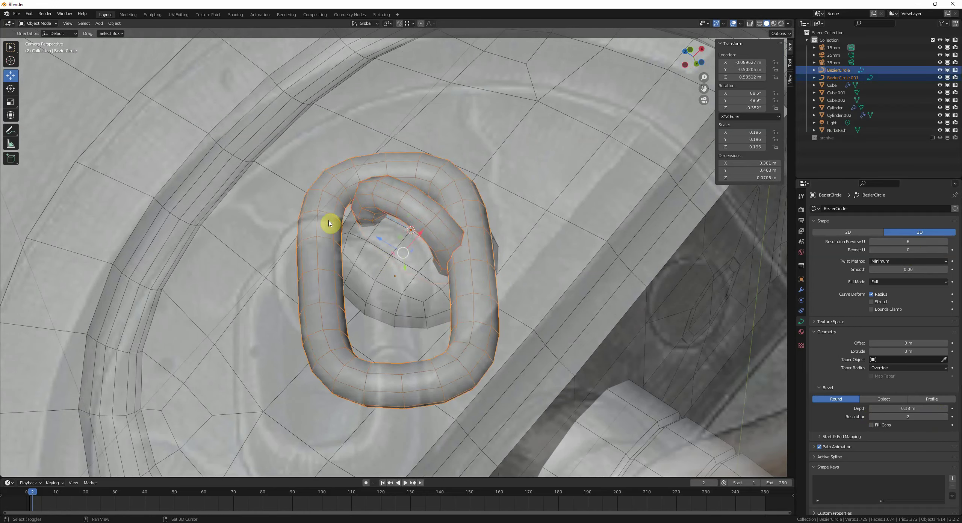
pyautogui.keyDown('shift'); pyautogui.click(381, 280); pyautogui.keyUp('shift')
pyautogui.scroll(-7, 385, 284)
pyautogui.press('g')
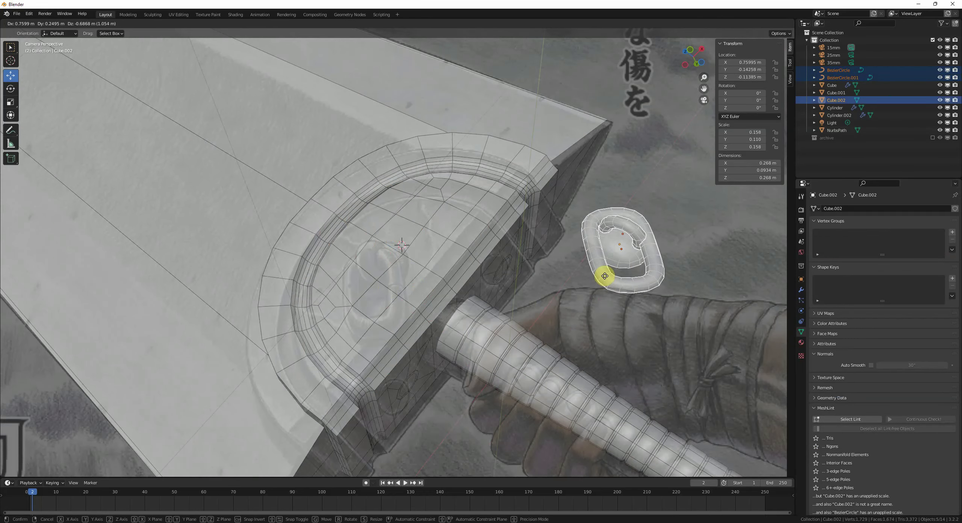
pyautogui.rightClick(605, 277)
pyautogui.scroll(2, 400, 273)
# - Rotate the small ring about 31.2° around the global Y axis
pyautogui.click(404, 248)
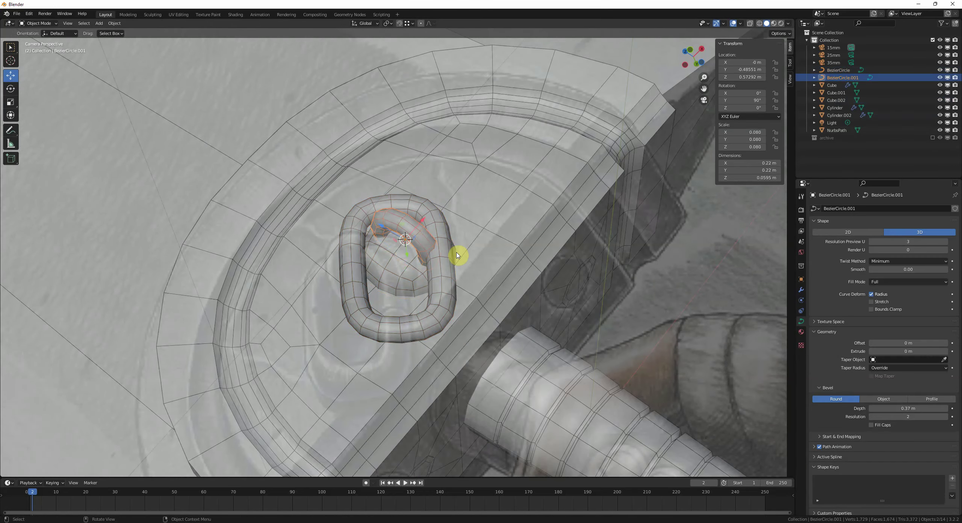
pyautogui.press('r')
pyautogui.press('y')
pyautogui.click(500, 277)
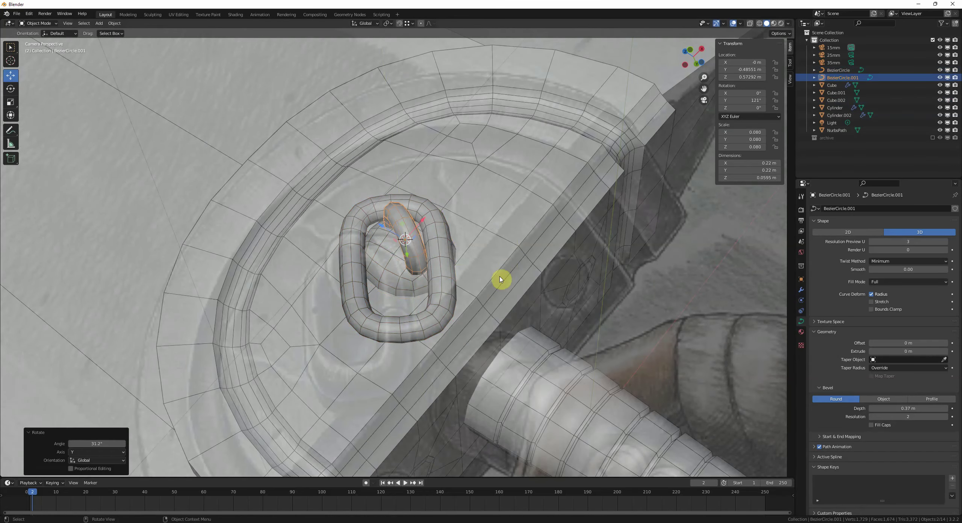
# - Thicken the small ring by enlarging the radius of its control points, and scale the ring to about 0.071
pyautogui.scroll(1, 523, 280)
pyautogui.scroll(1, 523, 280)
pyautogui.press('KP_Decimal')
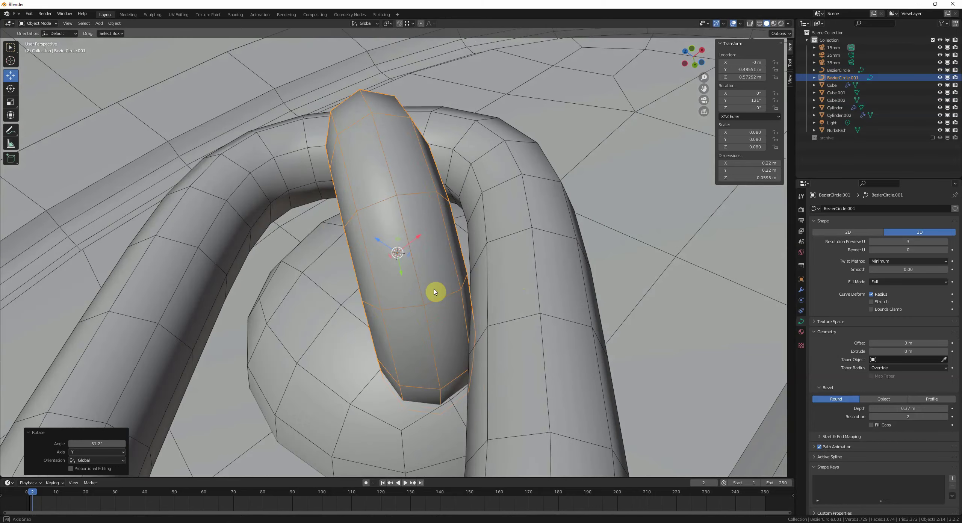
pyautogui.moveTo(435, 292); pyautogui.dragTo(507, 353, button='middle')
pyautogui.press('Tab')
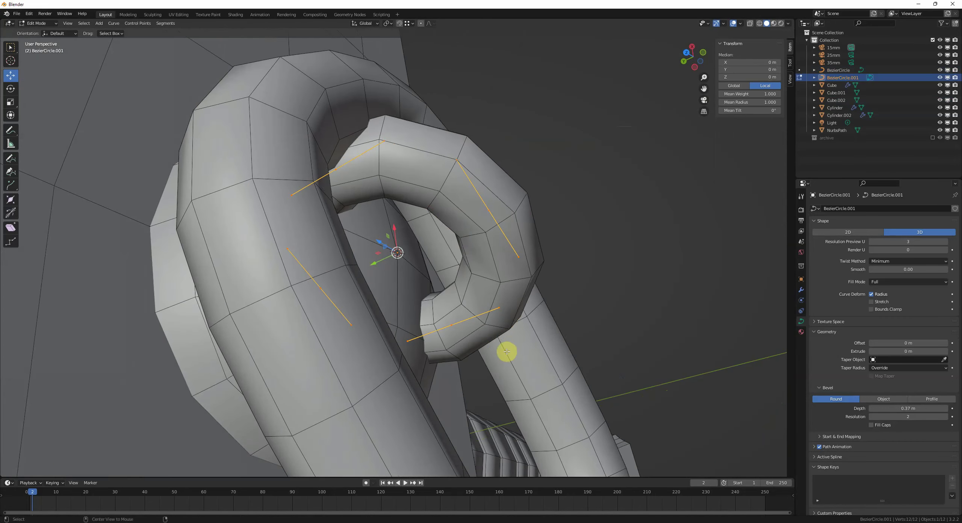
pyautogui.hotkey('alt', 's')
pyautogui.click(566, 365)
pyautogui.moveTo(566, 365); pyautogui.dragTo(494, 305, button='middle')
pyautogui.press('Tab')
pyautogui.scroll(-4, 520, 354)
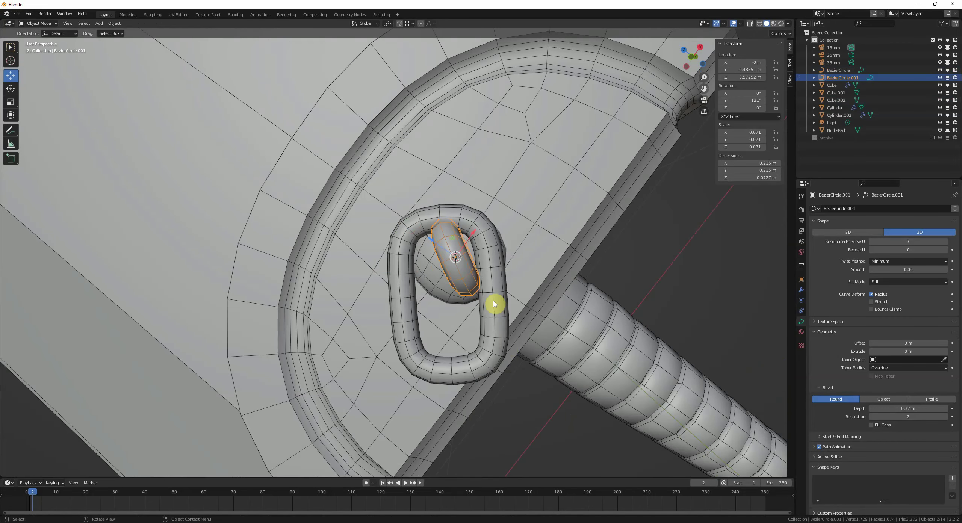
pyautogui.press('KP_0')
pyautogui.press('Tab')
pyautogui.press('Tab')
pyautogui.press('g')
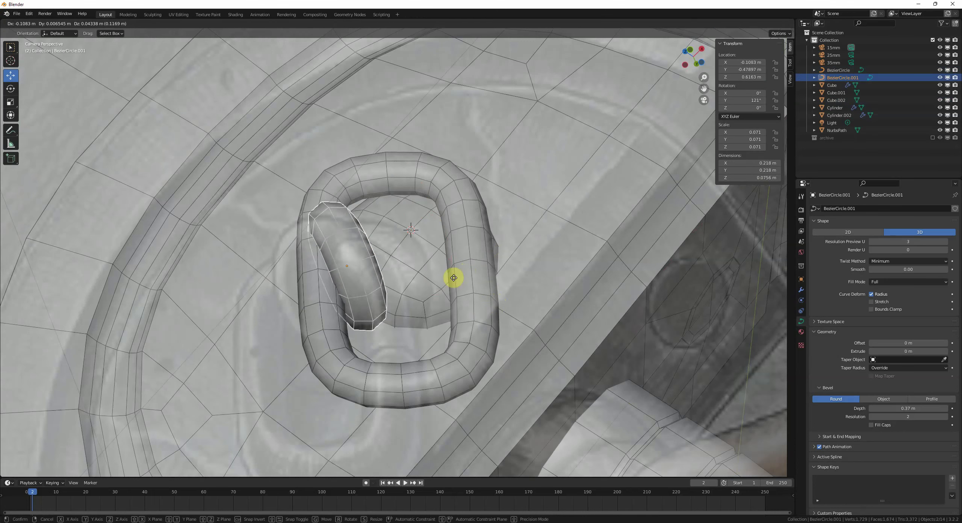
pyautogui.rightClick(430, 300)
pyautogui.hotkey('alt', 's')
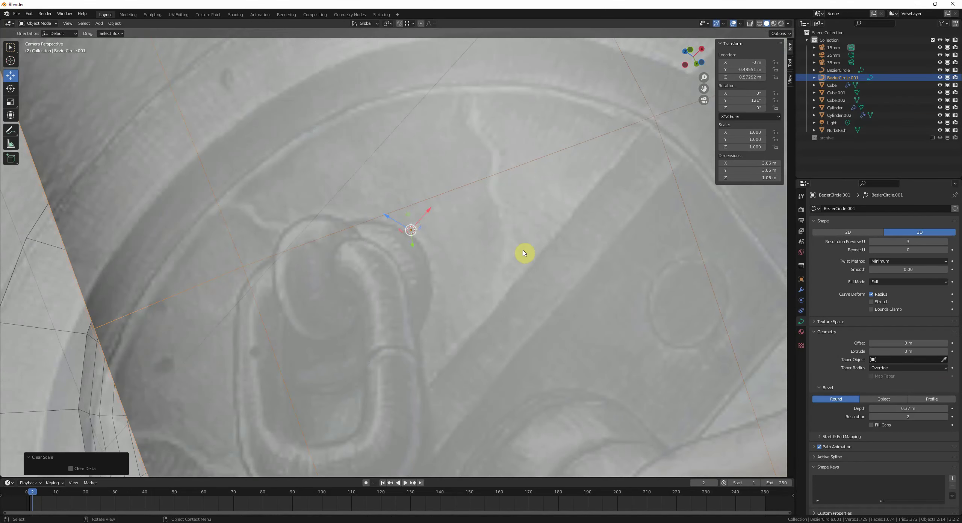
pyautogui.hotkey('ctrl', 'z')
# - Thicken the small ring by scaling the radius of its control points by about 1.235
pyautogui.press('Tab')
pyautogui.hotkey('alt', 's')
pyautogui.click(490, 259)
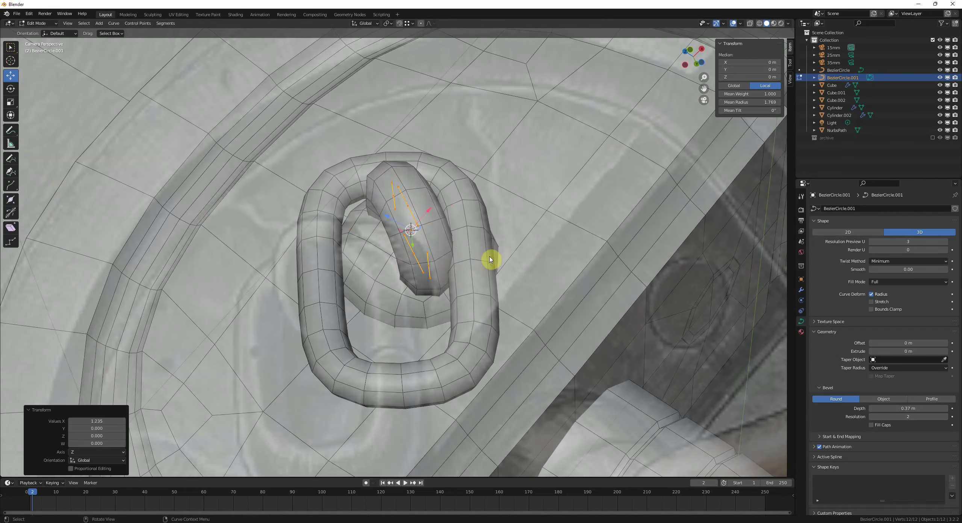
pyautogui.press('Tab')
# - Move the small ring along the Y axis in front of the guard's dome
pyautogui.moveTo(434, 237); pyautogui.dragTo(406, 227, button='middle')
pyautogui.press('KP_Decimal')
pyautogui.press('g')
pyautogui.press('y')
pyautogui.click(474, 303)
# - Reposition the oblong link and the small ring relative to each other in front of the dome
pyautogui.click(418, 289)
pyautogui.press('g')
pyautogui.click(422, 270)
pyautogui.moveTo(421, 269); pyautogui.dragTo(420, 300, button='middle')
pyautogui.hotkey('alt', 'a')
pyautogui.click(455, 267)
pyautogui.press('g')
pyautogui.click(458, 262)
pyautogui.hotkey('alt', 'a')
# - Clear the oblong link's rotation and rotate it 90° about the X axis
pyautogui.press('KP_1')
pyautogui.click(400, 305)
pyautogui.hotkey('alt', 'r')
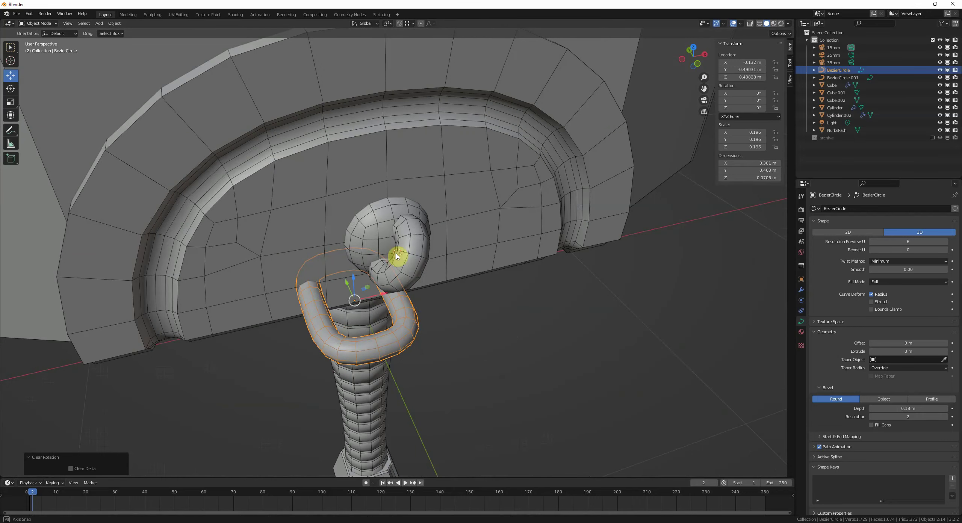
pyautogui.moveTo(396, 256); pyautogui.dragTo(435, 235, button='middle')
pyautogui.write('rx90')
pyautogui.press('Return')
# - Move the oblong link so it hangs through the small ring, at about X -0.03, Y -0.50, Z 0.38 m
pyautogui.press('g')
pyautogui.click(473, 254)
pyautogui.hotkey('alt', 'a')
pyautogui.moveTo(511, 272); pyautogui.dragTo(481, 270, button='middle')
pyautogui.click(423, 278)
pyautogui.press('g')
pyautogui.moveTo(423, 278); pyautogui.dragTo(417, 253, button='middle')
pyautogui.click(452, 272)
pyautogui.click(433, 301)
pyautogui.press('g')
pyautogui.click(418, 260)
pyautogui.hotkey('alt', 'a')
# - Compare the guard's ring and hanging link with the reference image through the camera
pyautogui.scroll(4, 417, 259)
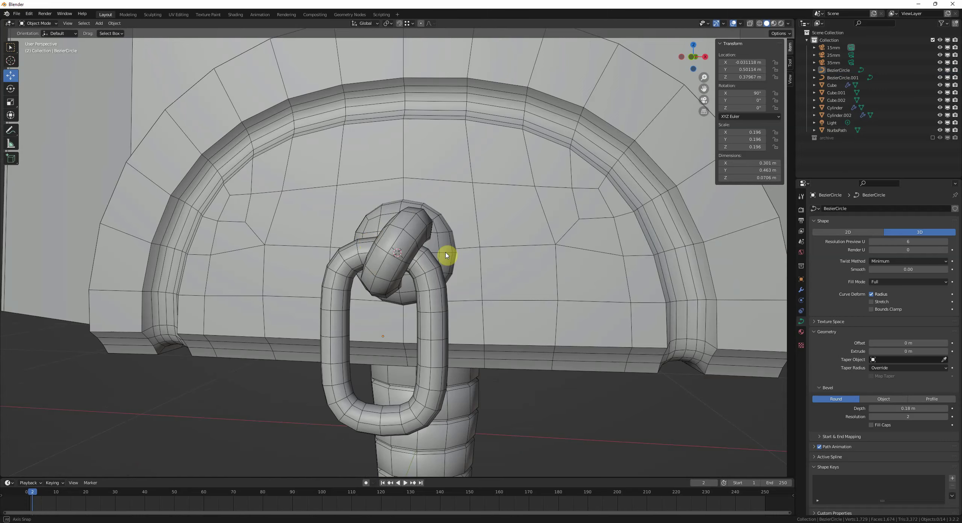
pyautogui.scroll(-8, 447, 256)
pyautogui.moveTo(368, 251); pyautogui.dragTo(421, 285, button='middle')
pyautogui.press('KP_0')
pyautogui.scroll(-3, 419, 293)
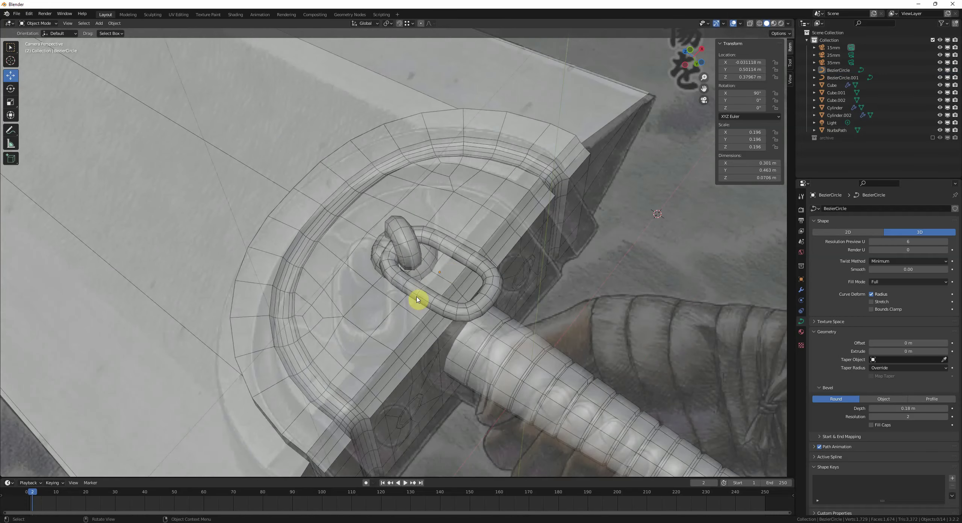
pyautogui.scroll(-6, 443, 263)
pyautogui.scroll(4, 440, 259)
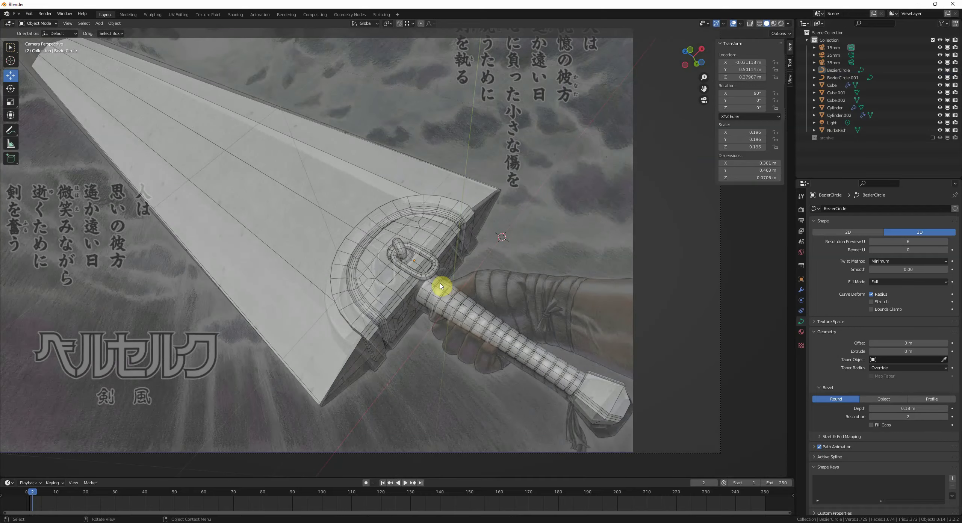
pyautogui.scroll(2, 440, 259)
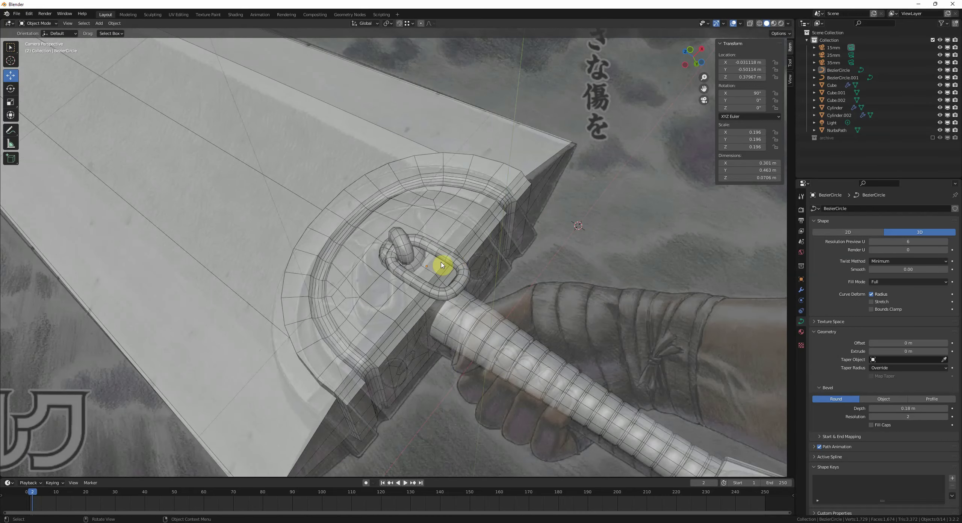
pyautogui.moveTo(442, 265); pyautogui.dragTo(481, 281, button='middle')
pyautogui.scroll(-6, 497, 303)
pyautogui.press('KP_0')
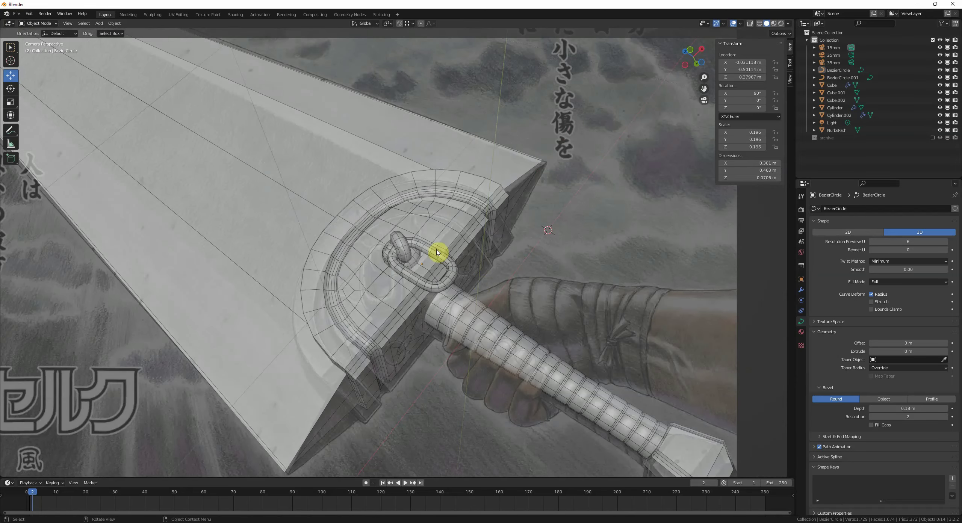
pyautogui.scroll(-3, 500, 307)
# - Show the whole sword in front orthographic view and save the file
pyautogui.moveTo(500, 302); pyautogui.dragTo(453, 258, button='middle')
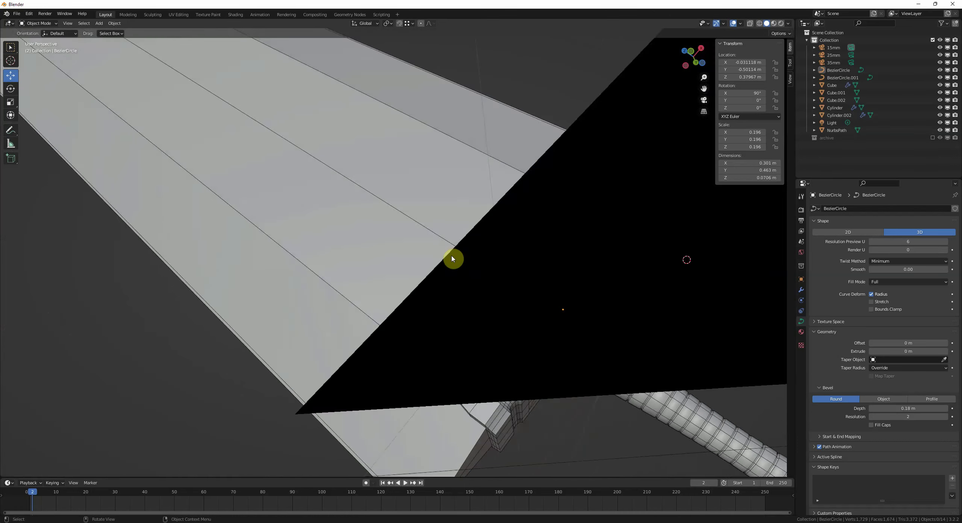
pyautogui.press('KP_5')
pyautogui.press('KP_1')
pyautogui.scroll(-8, 451, 267)
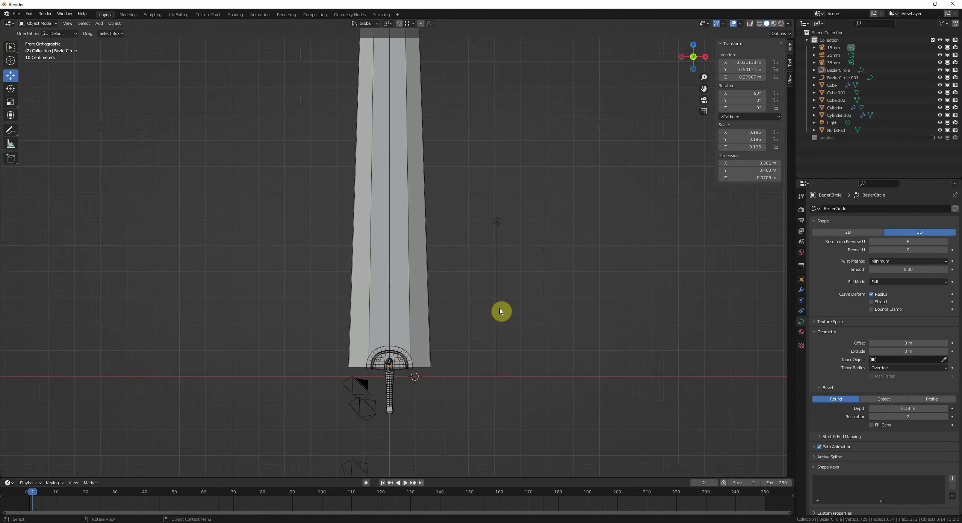
pyautogui.keyDown('shift'); pyautogui.moveTo(507, 319); pyautogui.dragTo(546, 320, button='middle'); pyautogui.keyUp('shift')
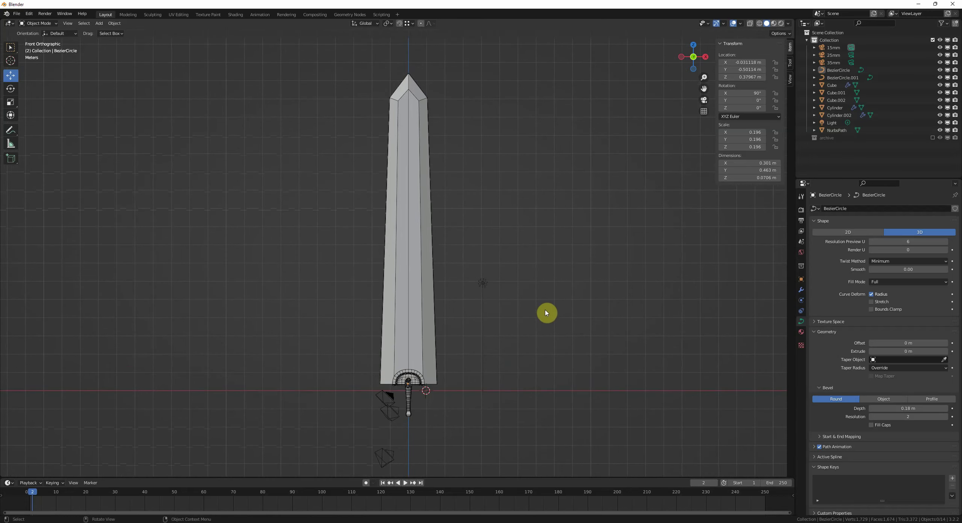
pyautogui.hotkey('ctrl', 's')
pyautogui.click(820, 466)
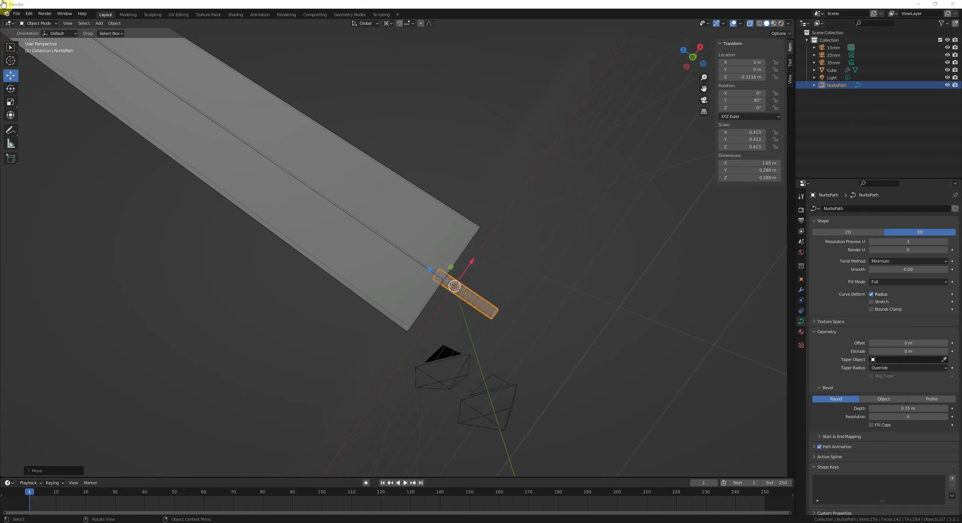
pyautogui.moveTo(601, 267); pyautogui.dragTo(582, 282, button='middle')
pyautogui.hotkey('ctrl', 's')
pyautogui.click(820, 466)
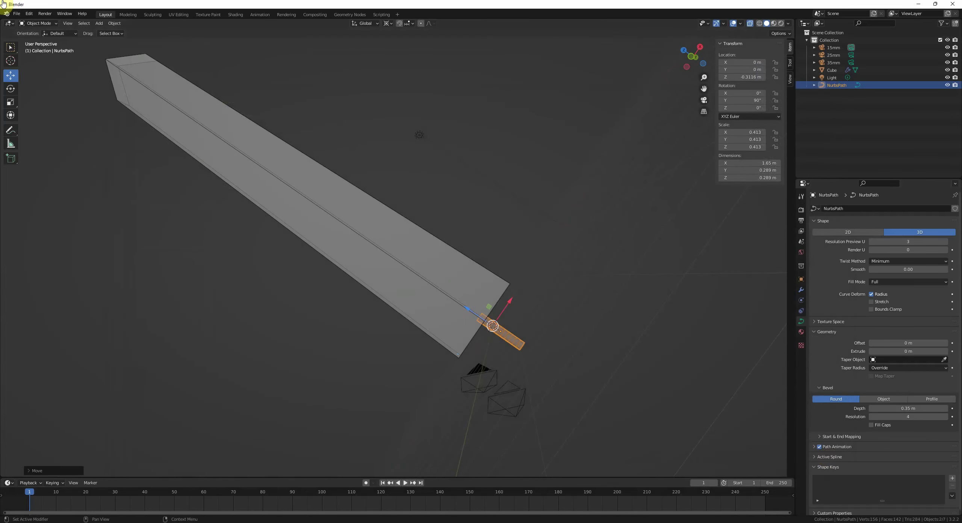